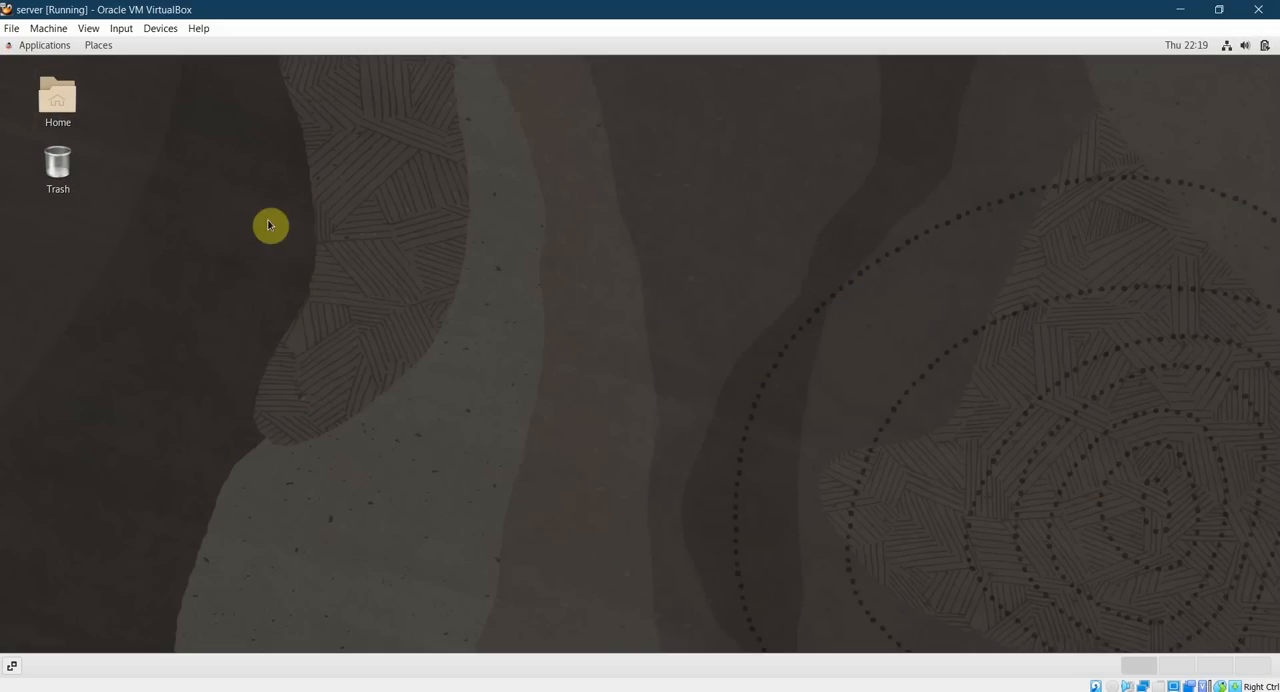
# Open a terminal from the desktop, enlarge its window and list the command history entries containing grafana.
pyautogui.rightClick(389, 131)
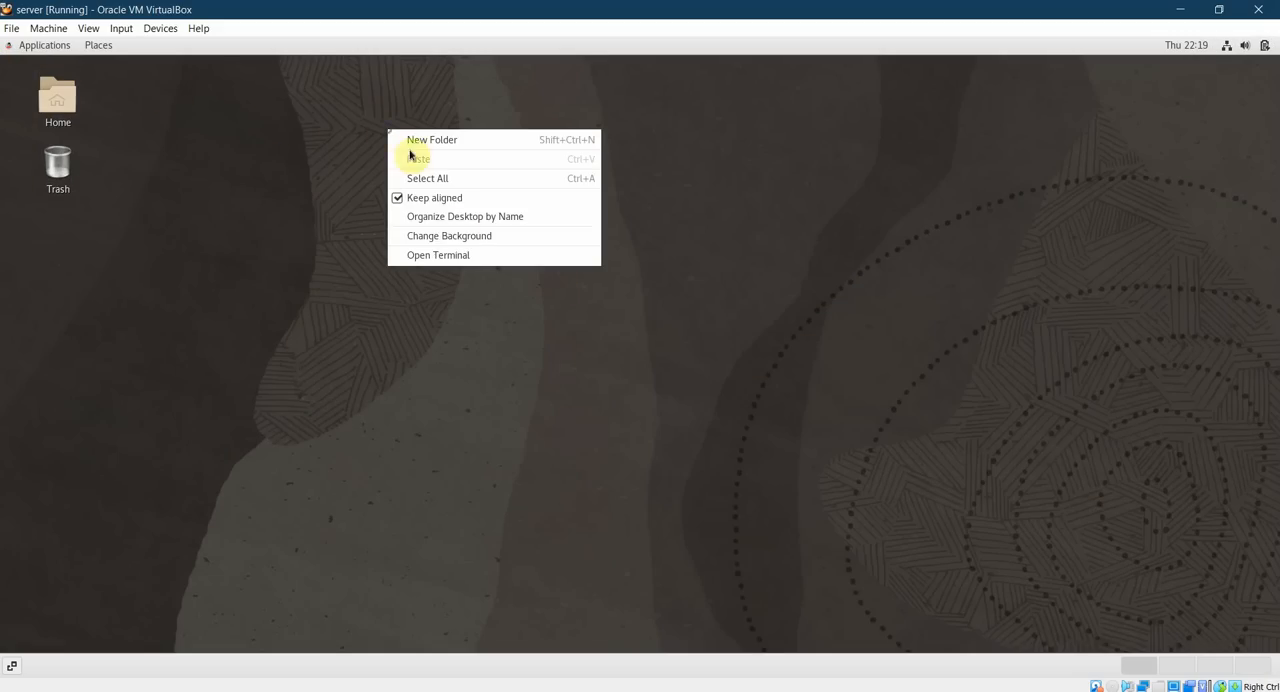
pyautogui.click(468, 256)
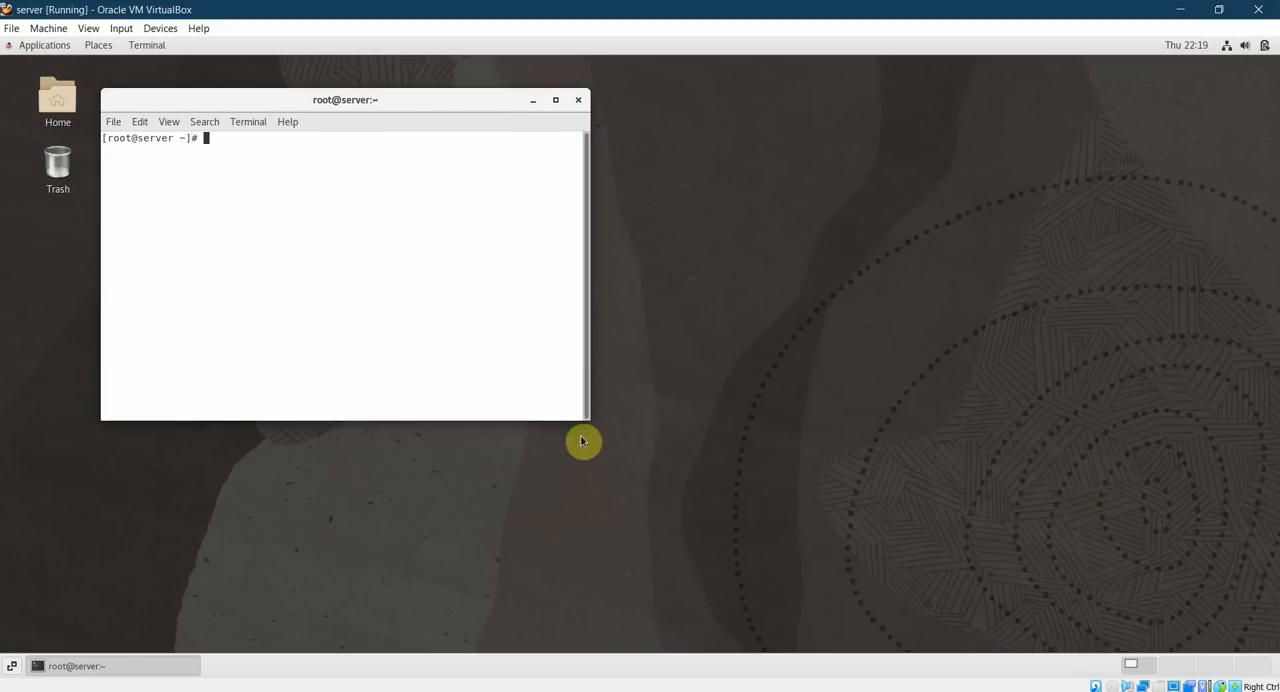
pyautogui.moveTo(589, 414); pyautogui.dragTo(1076, 612)
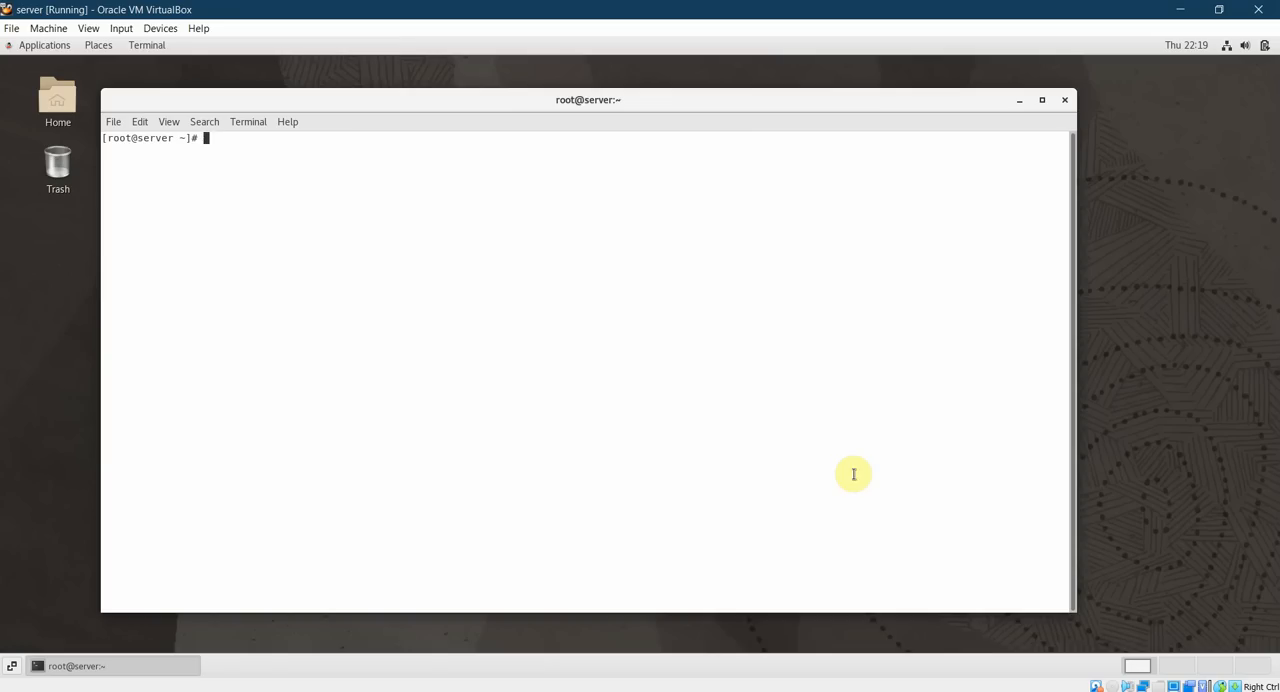
pyautogui.write('history | grep grafana')
pyautogui.press('Return')
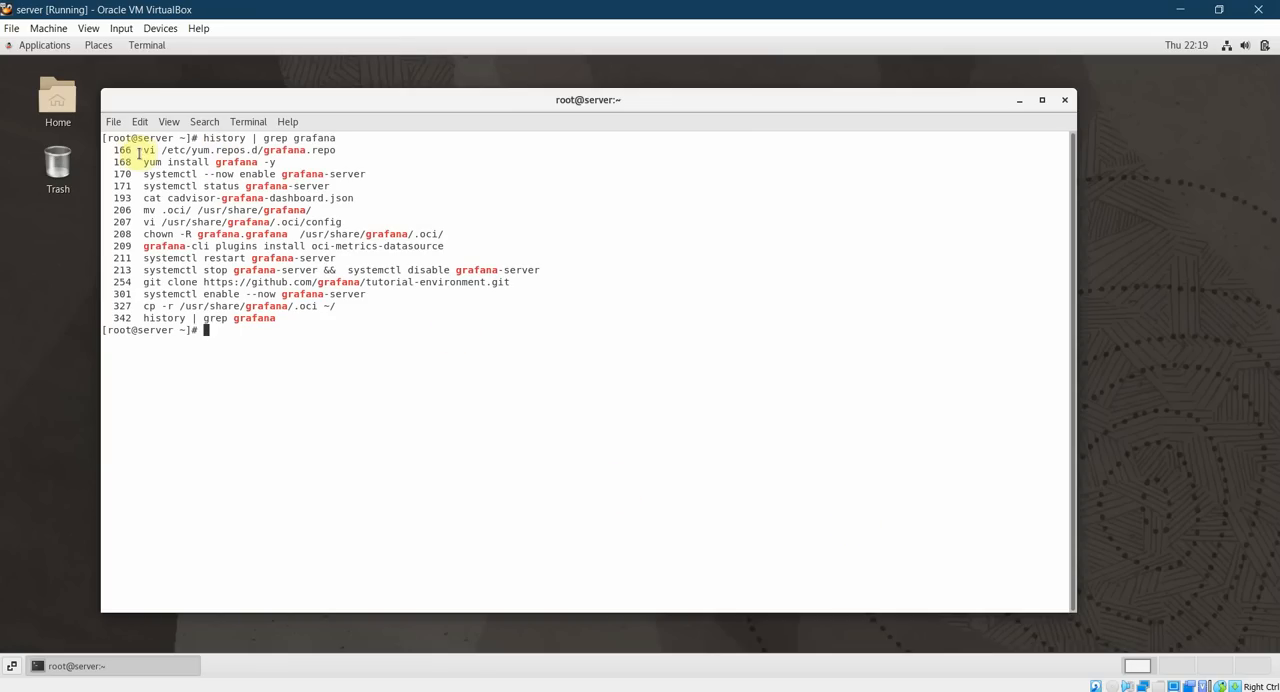
# Examine the listed Grafana commands for repository setup, installation, .oci folder and config, ownership change, oci-metrics-datasource plugin and service restart.
pyautogui.moveTo(142, 152); pyautogui.dragTo(357, 137)
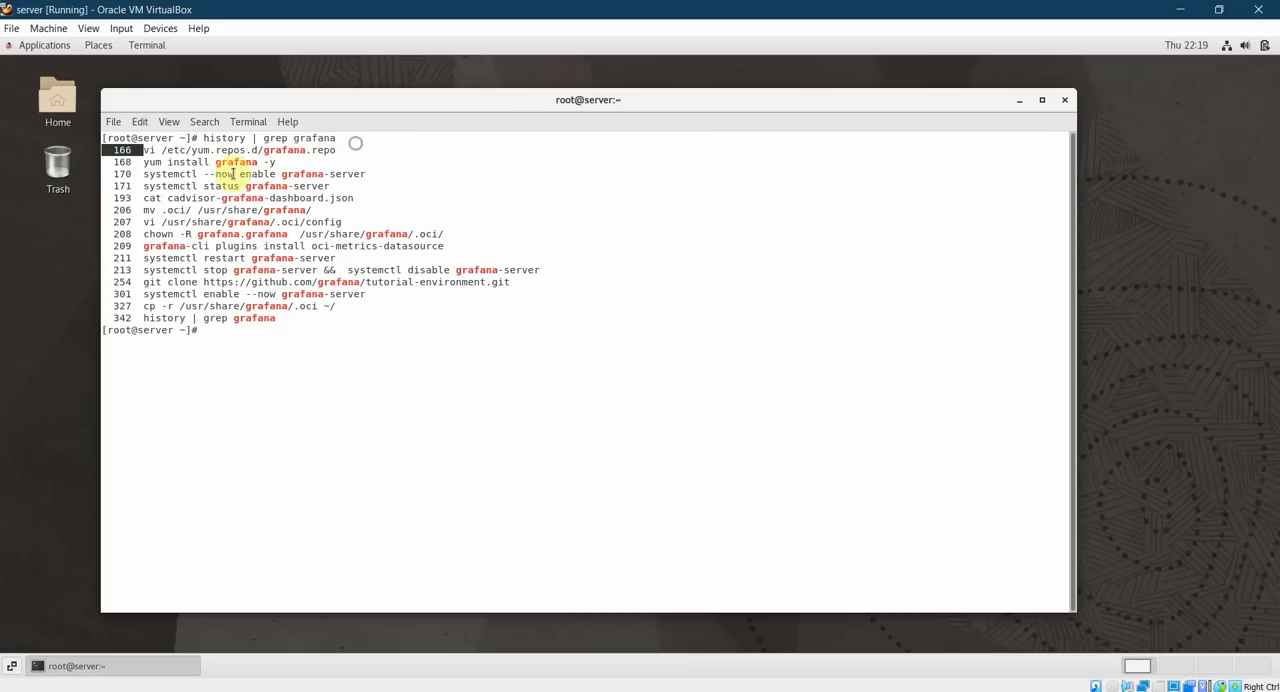
pyautogui.moveTo(141, 163); pyautogui.dragTo(290, 164)
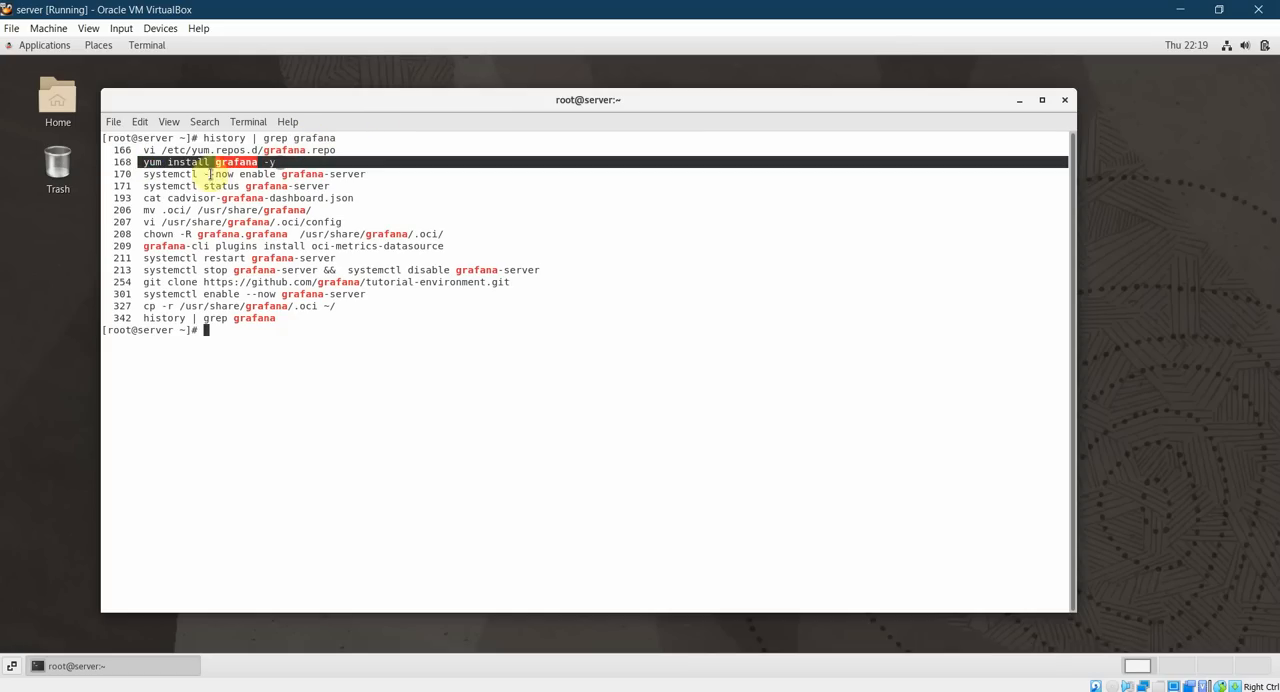
pyautogui.moveTo(144, 174); pyautogui.dragTo(361, 174)
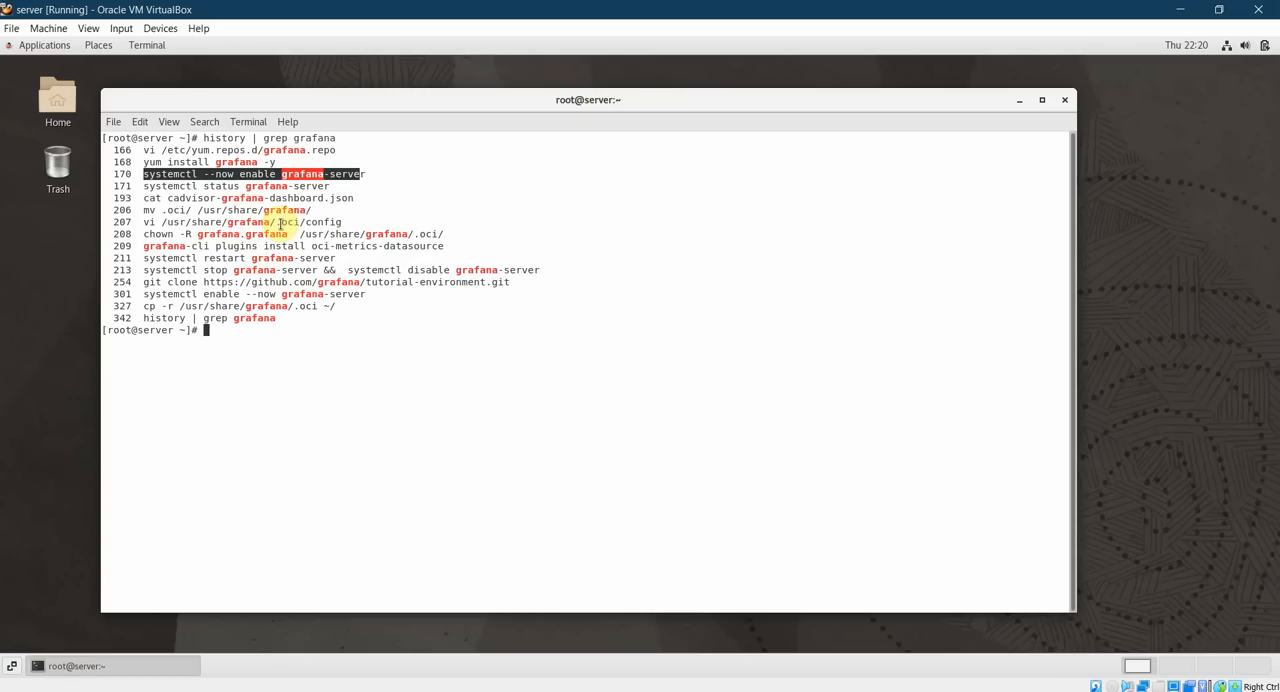
pyautogui.moveTo(140, 212); pyautogui.dragTo(310, 210)
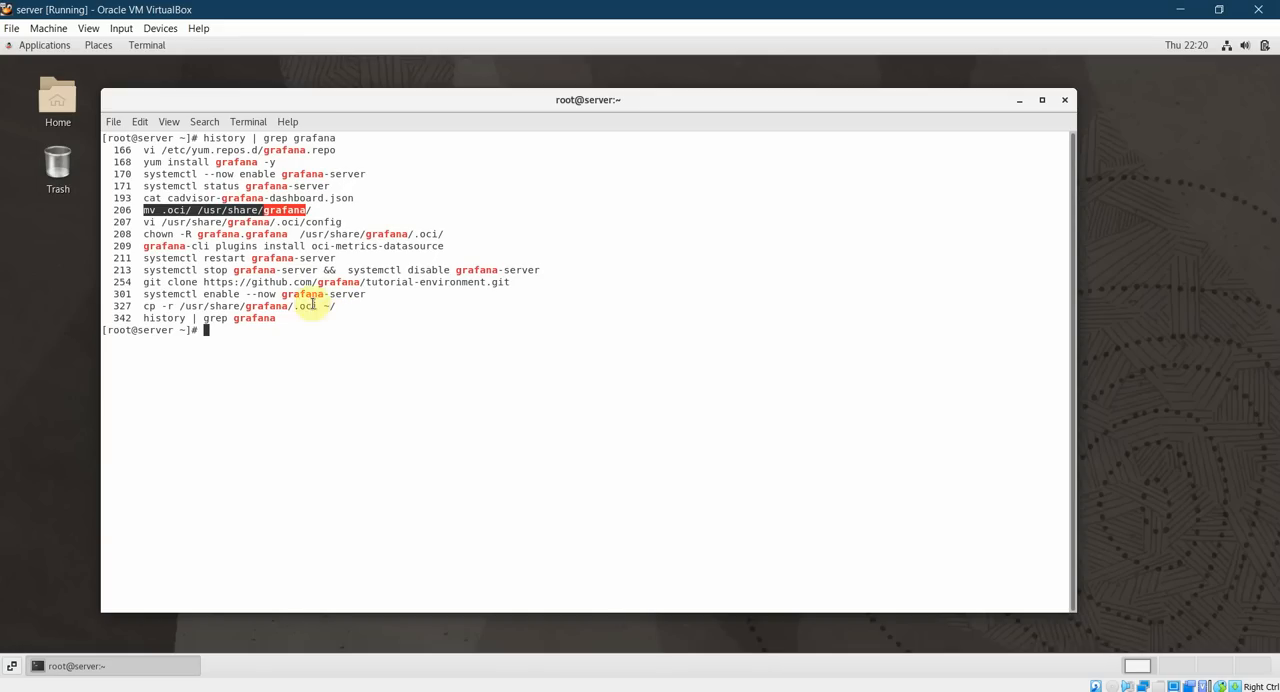
pyautogui.moveTo(137, 221); pyautogui.dragTo(341, 221)
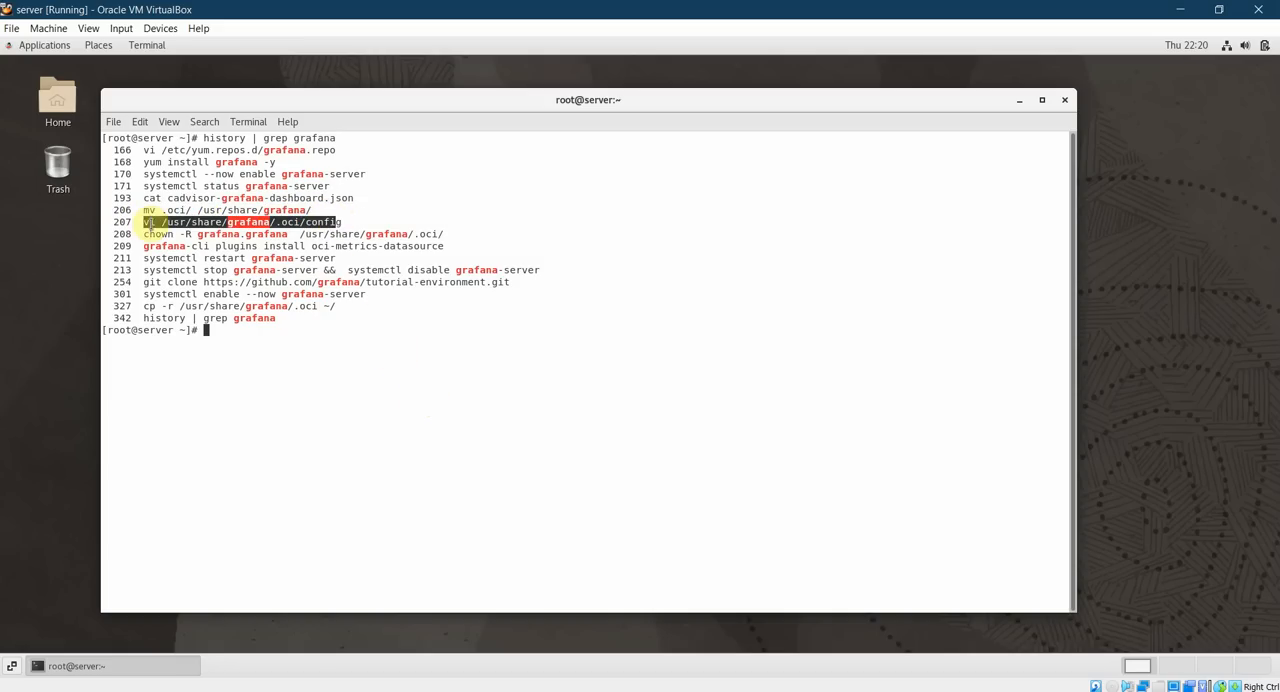
pyautogui.click(148, 223)
pyautogui.moveTo(146, 223); pyautogui.dragTo(338, 223)
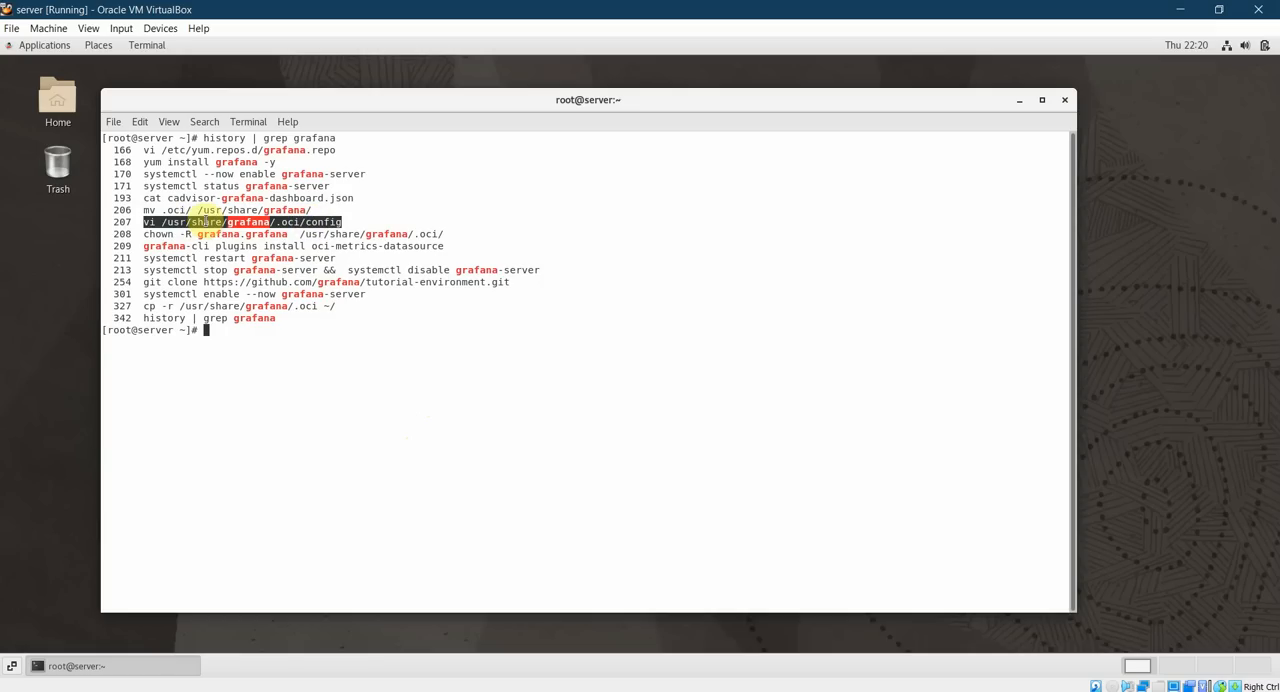
pyautogui.moveTo(161, 210); pyautogui.dragTo(186, 210)
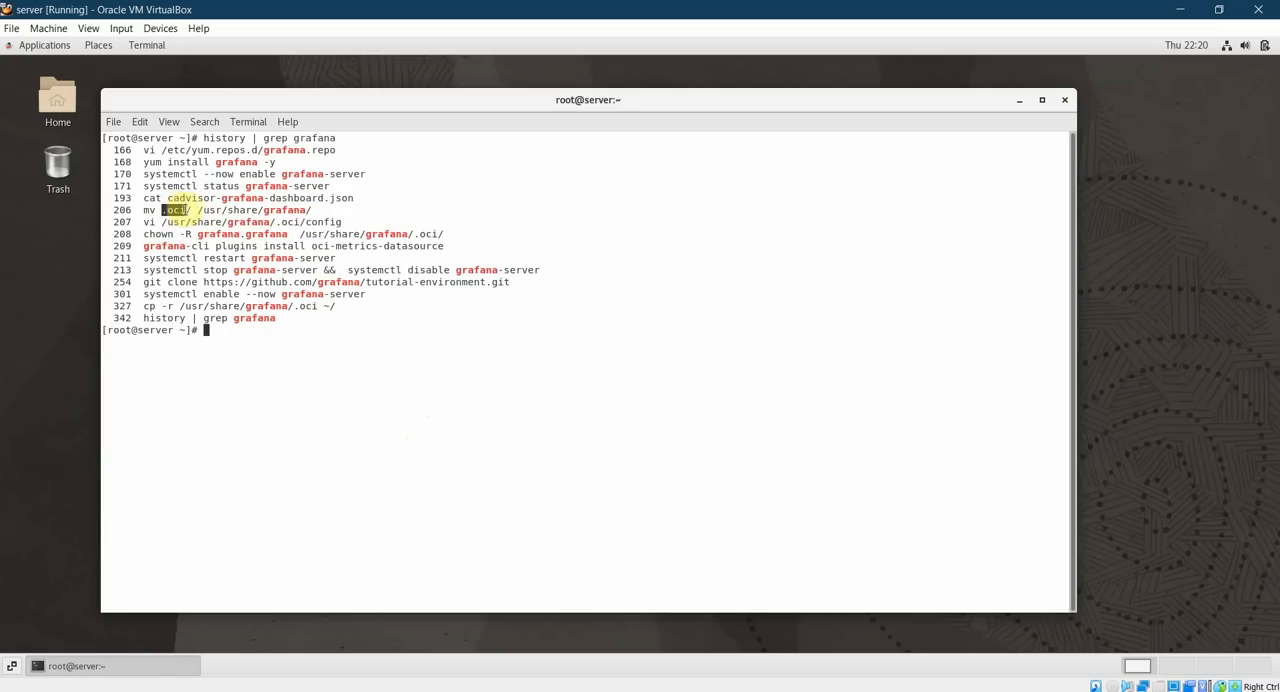
pyautogui.click(200, 210)
pyautogui.moveTo(200, 210); pyautogui.dragTo(313, 210)
pyautogui.moveTo(142, 234); pyautogui.dragTo(436, 233)
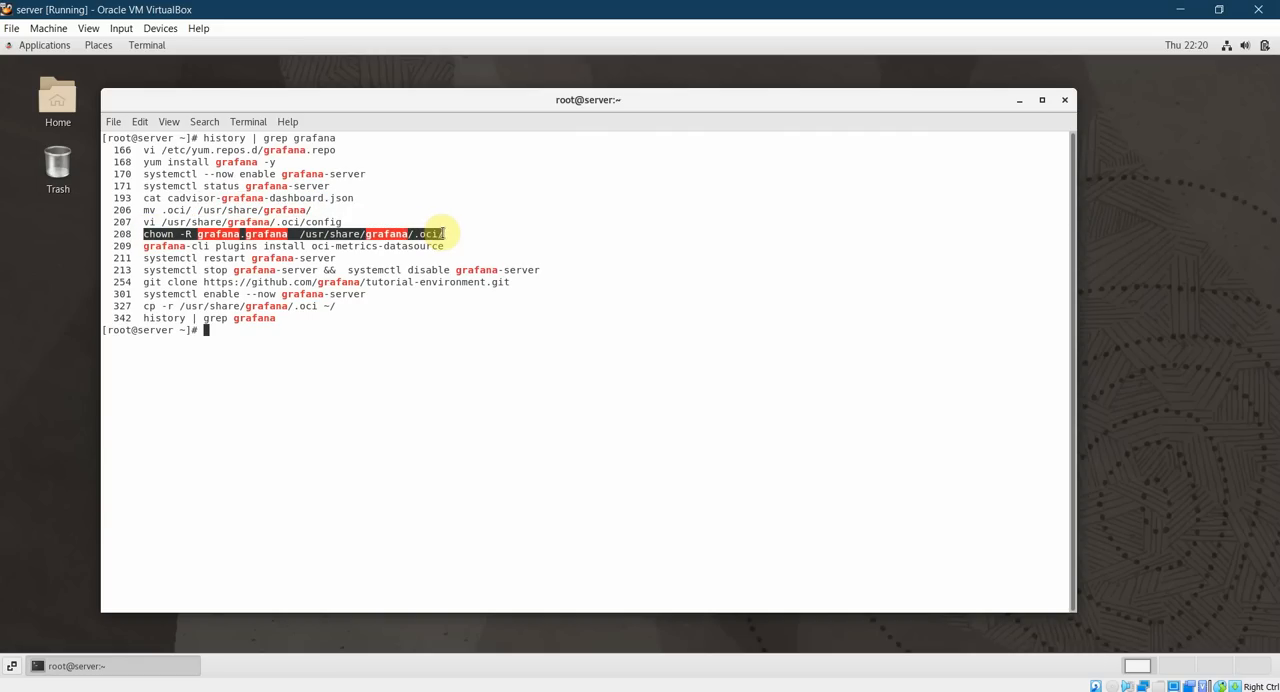
pyautogui.click(180, 234)
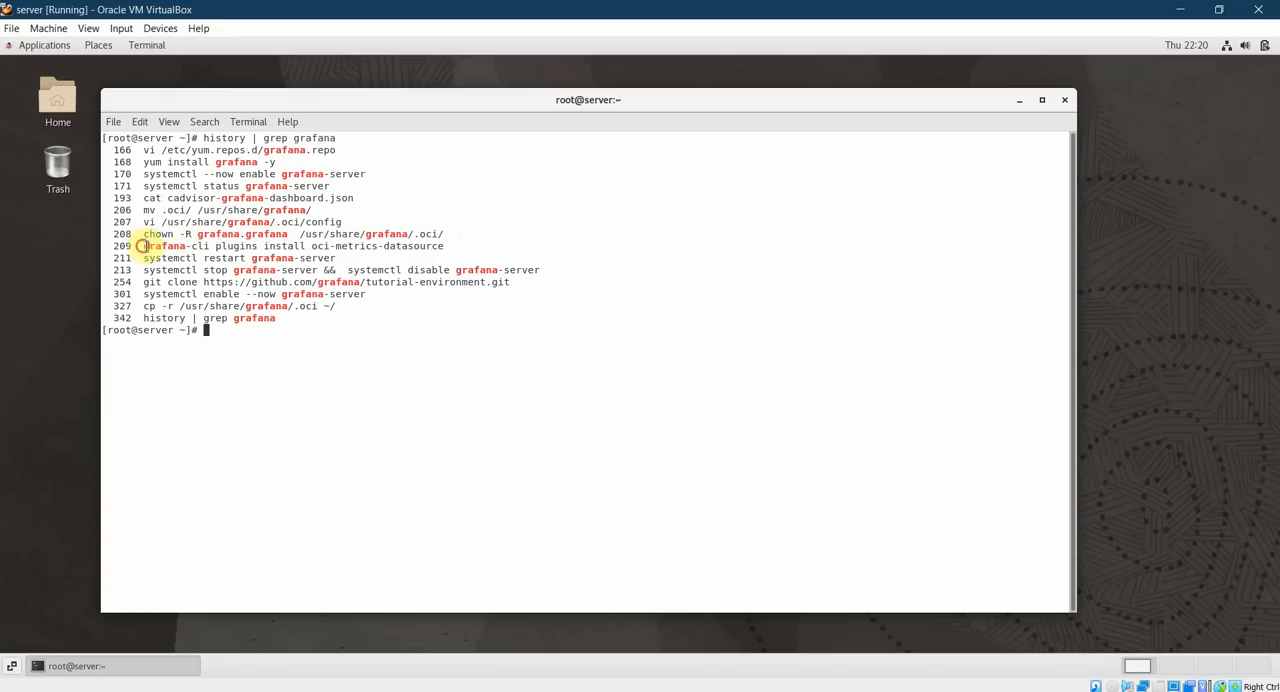
pyautogui.moveTo(143, 246); pyautogui.dragTo(440, 247)
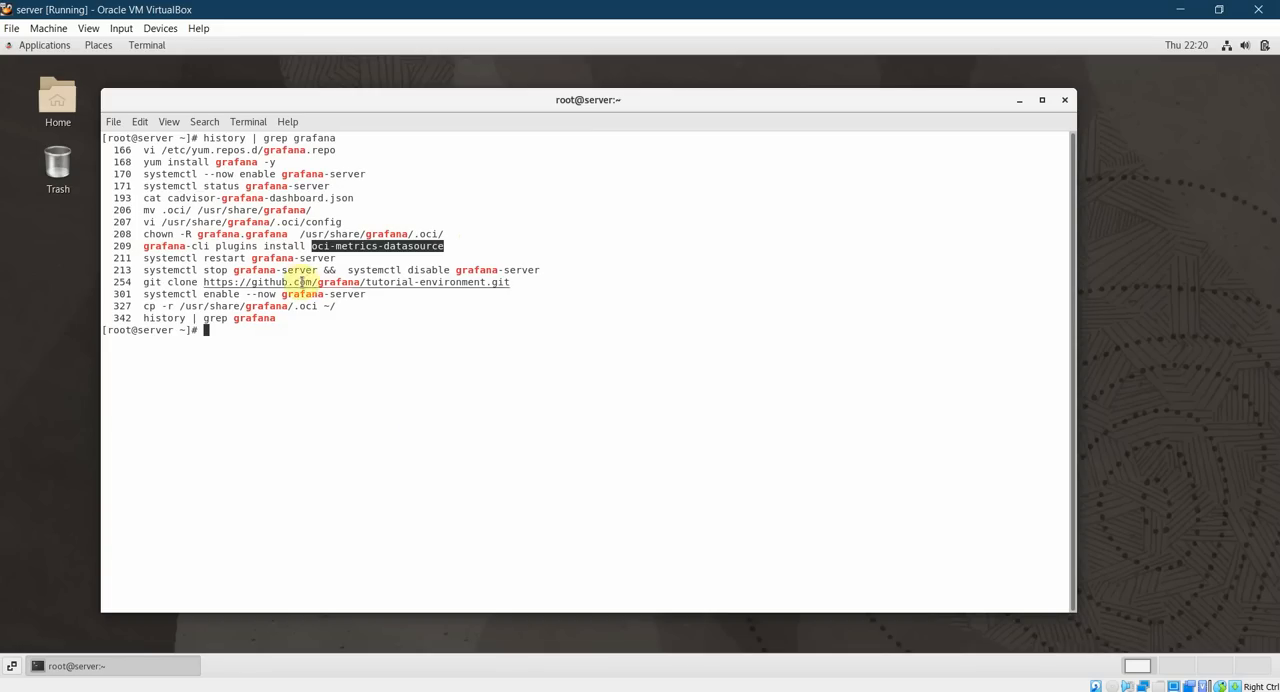
pyautogui.tripleClick(146, 258)
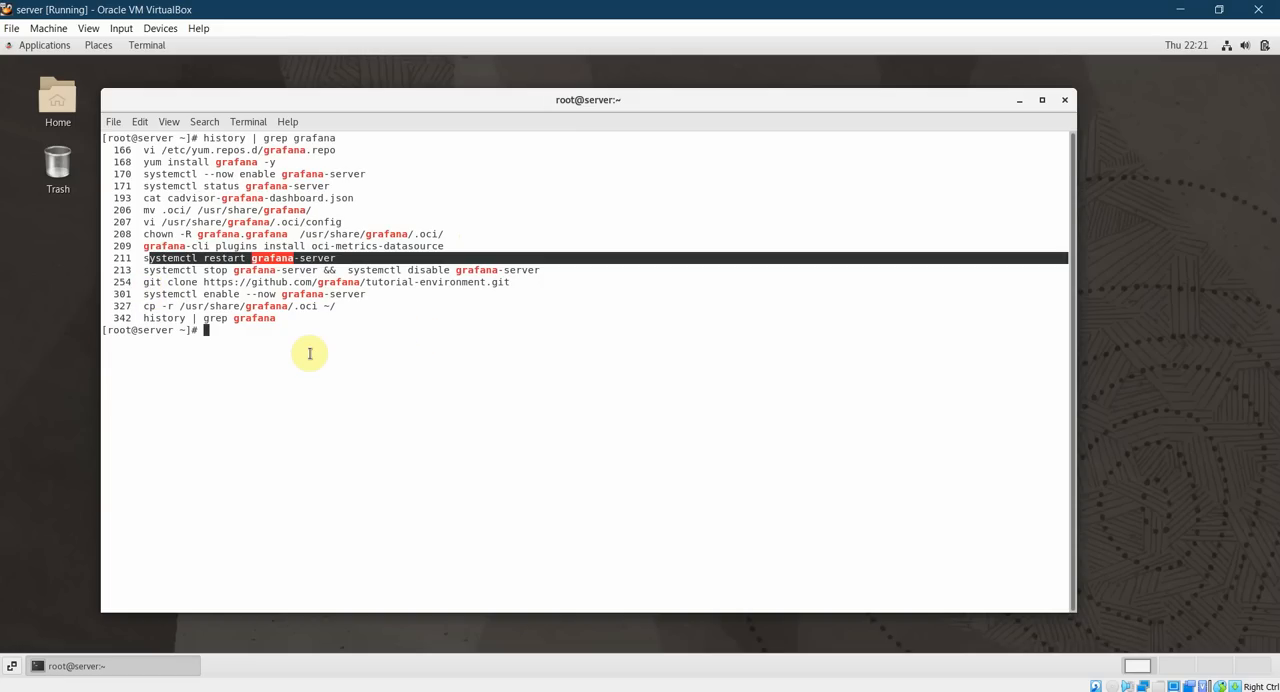
# Clear the terminal, list the grafana history entries again and examine the command that copies the .oci folder to the home directory.
pyautogui.write('ar')
pyautogui.press('Return')
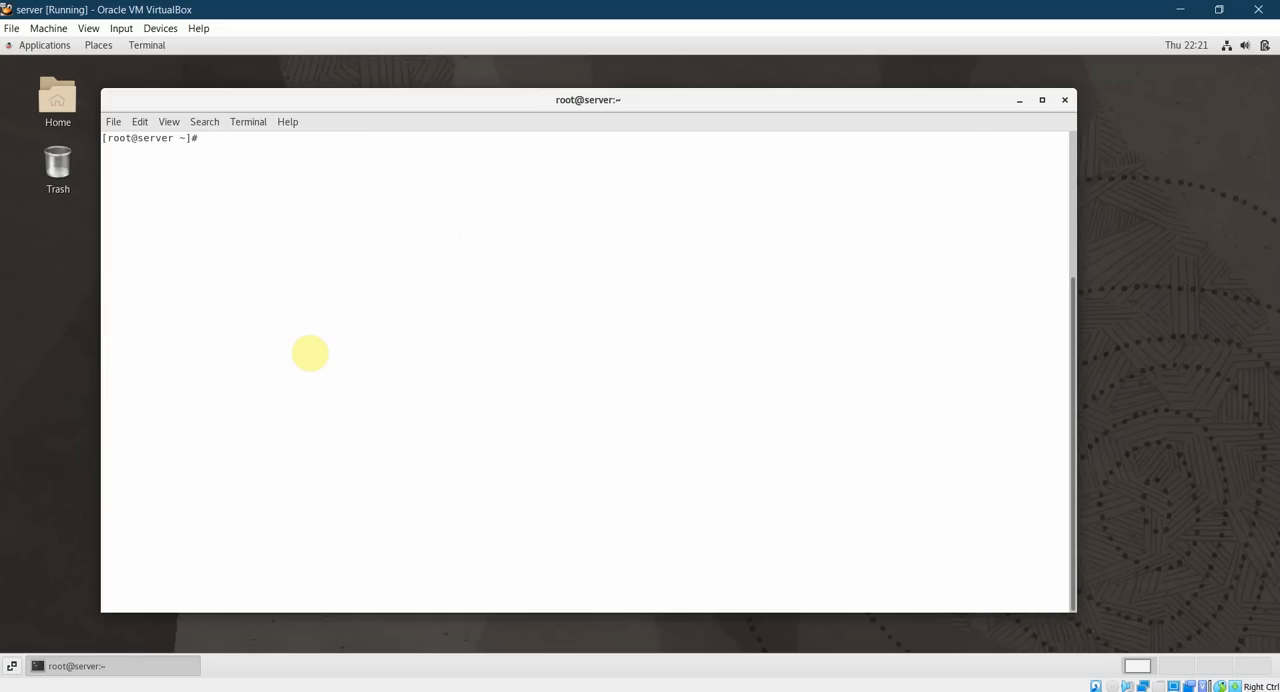
pyautogui.write('history | grep grafana')
pyautogui.press('Return')
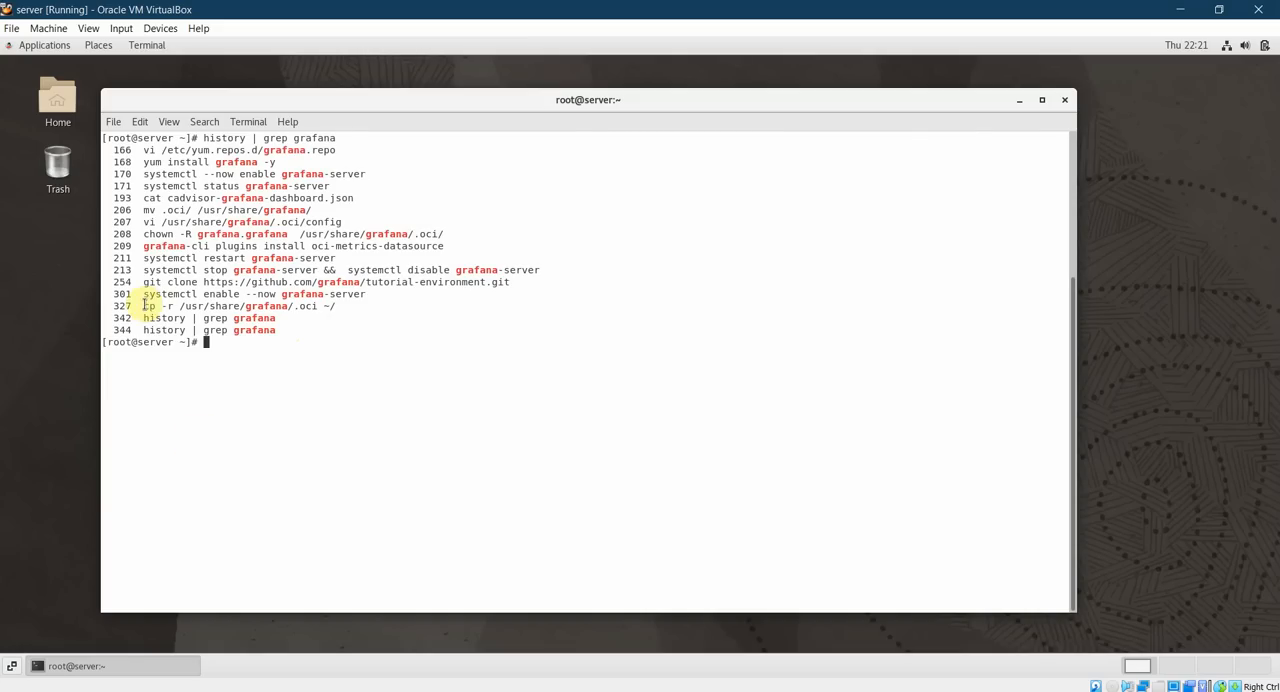
pyautogui.moveTo(143, 305); pyautogui.dragTo(333, 304)
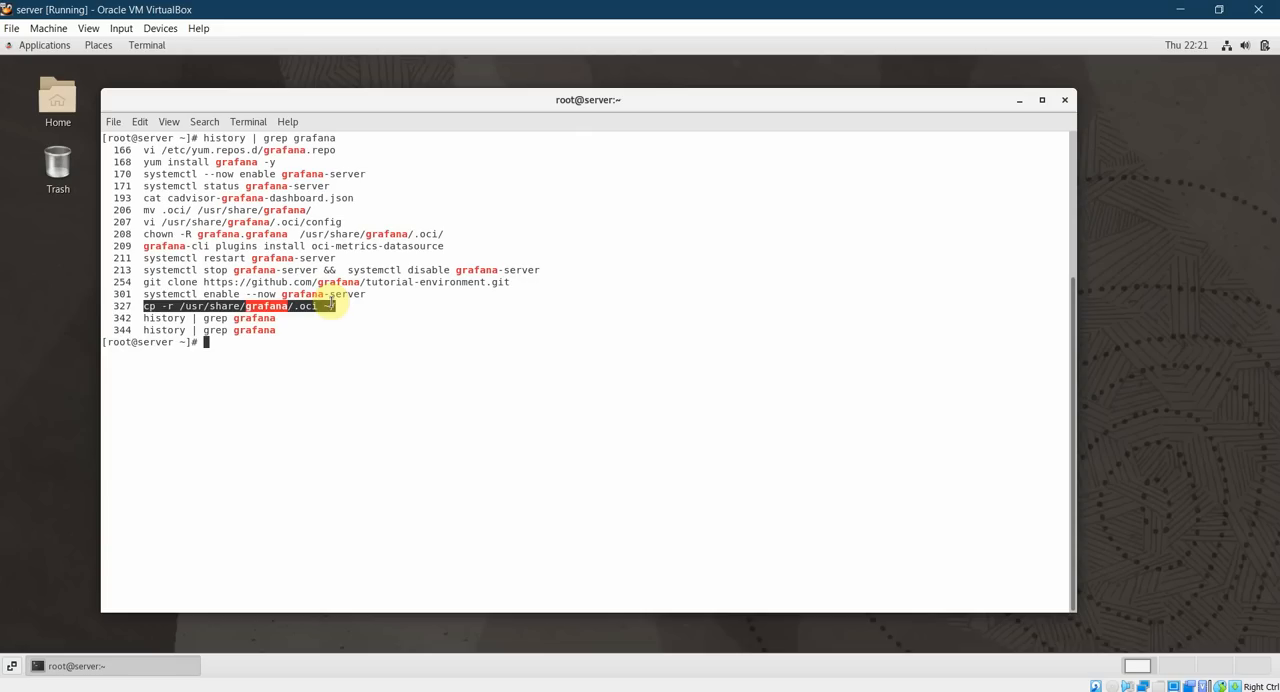
# Run oci iam availability-domain list to test the OCI command-line configuration.
pyautogui.click(330, 360)
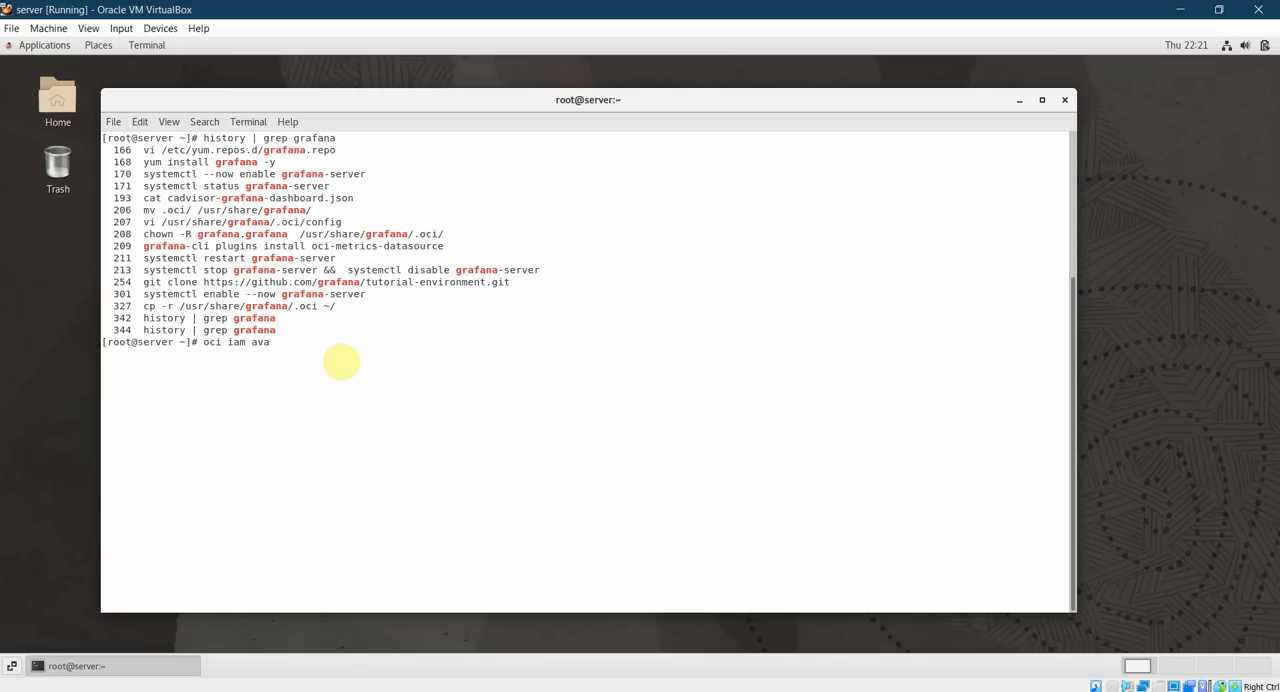
pyautogui.press('Tab')
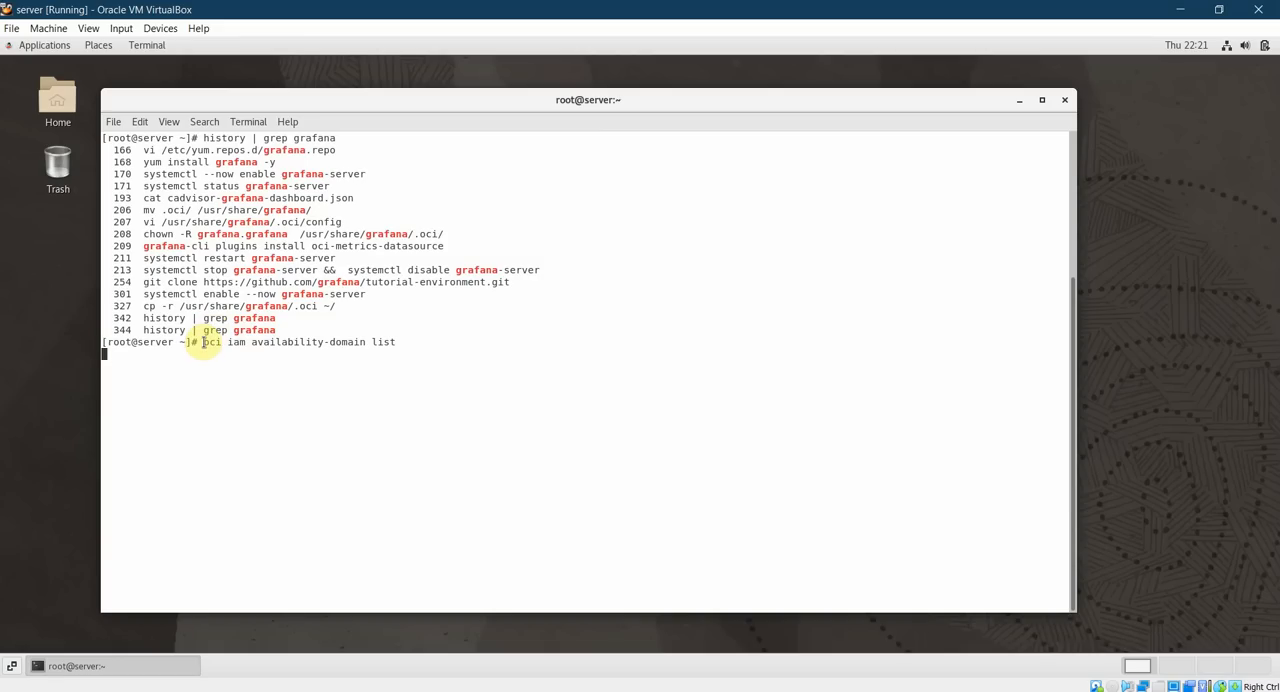
pyautogui.moveTo(203, 342); pyautogui.dragTo(396, 342)
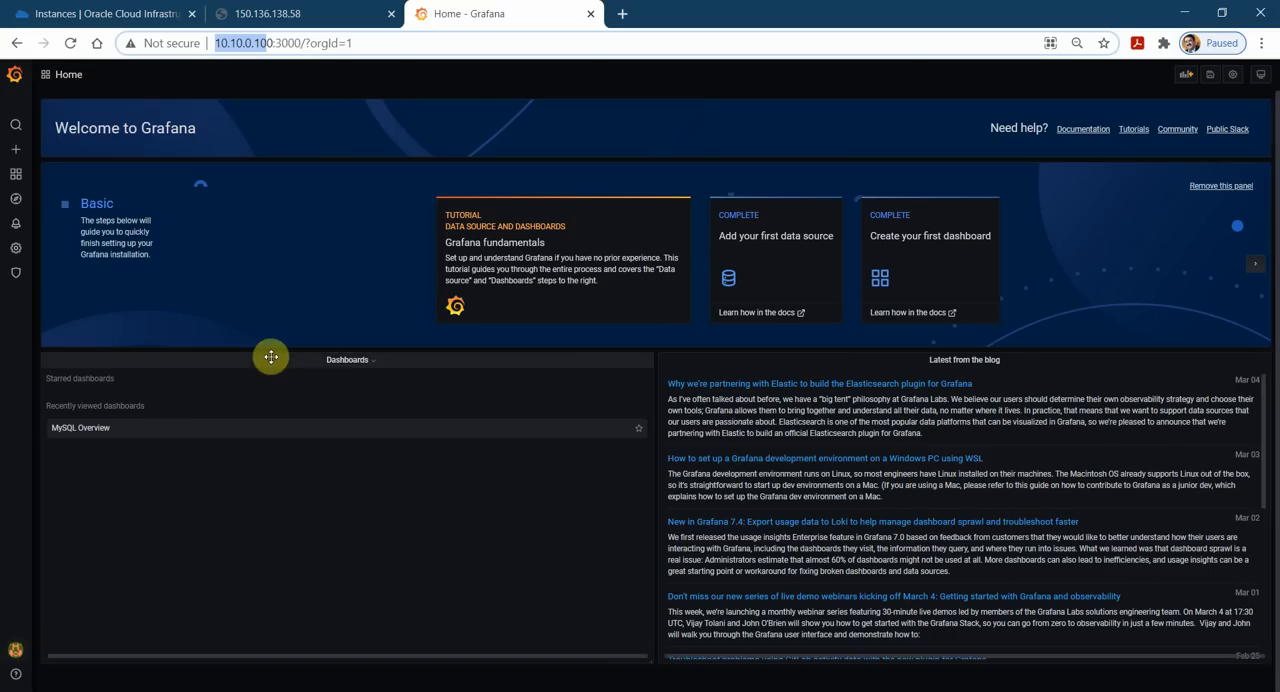
# Switch to Grafana in the browser, review the Oracle Cloud Infrastructure Metrics data source settings and return to the home page.
pyautogui.moveTo(15, 247)
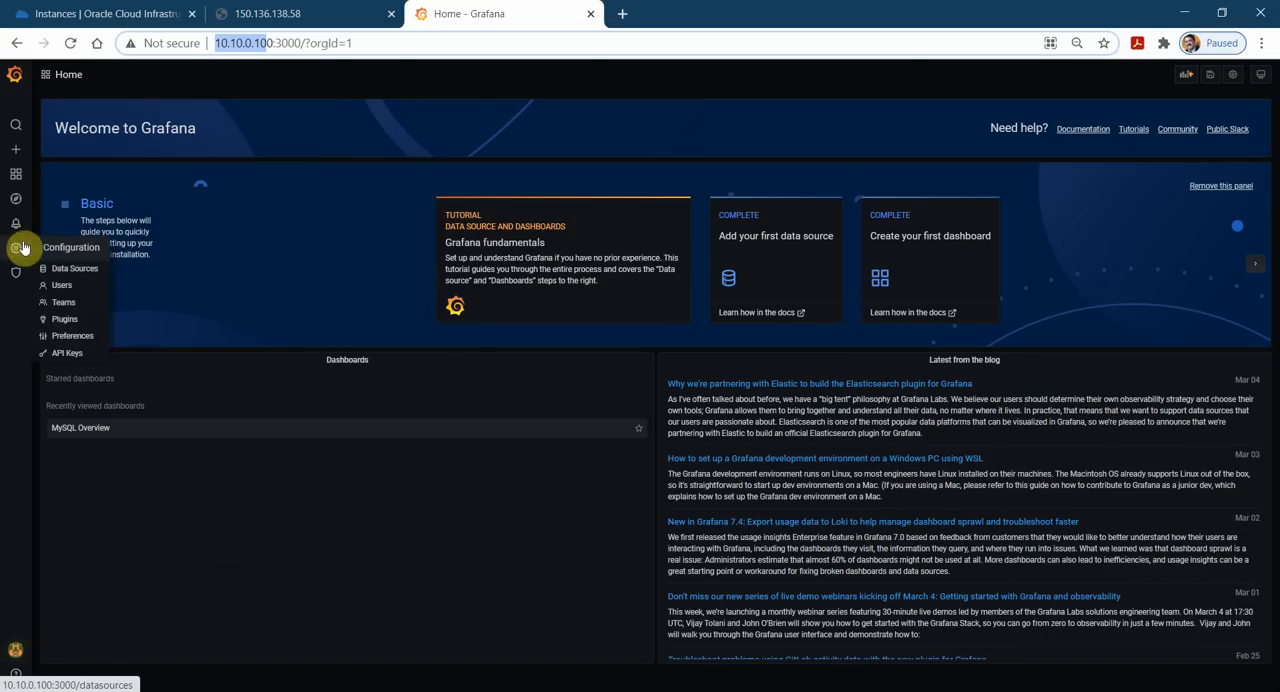
pyautogui.click(66, 270)
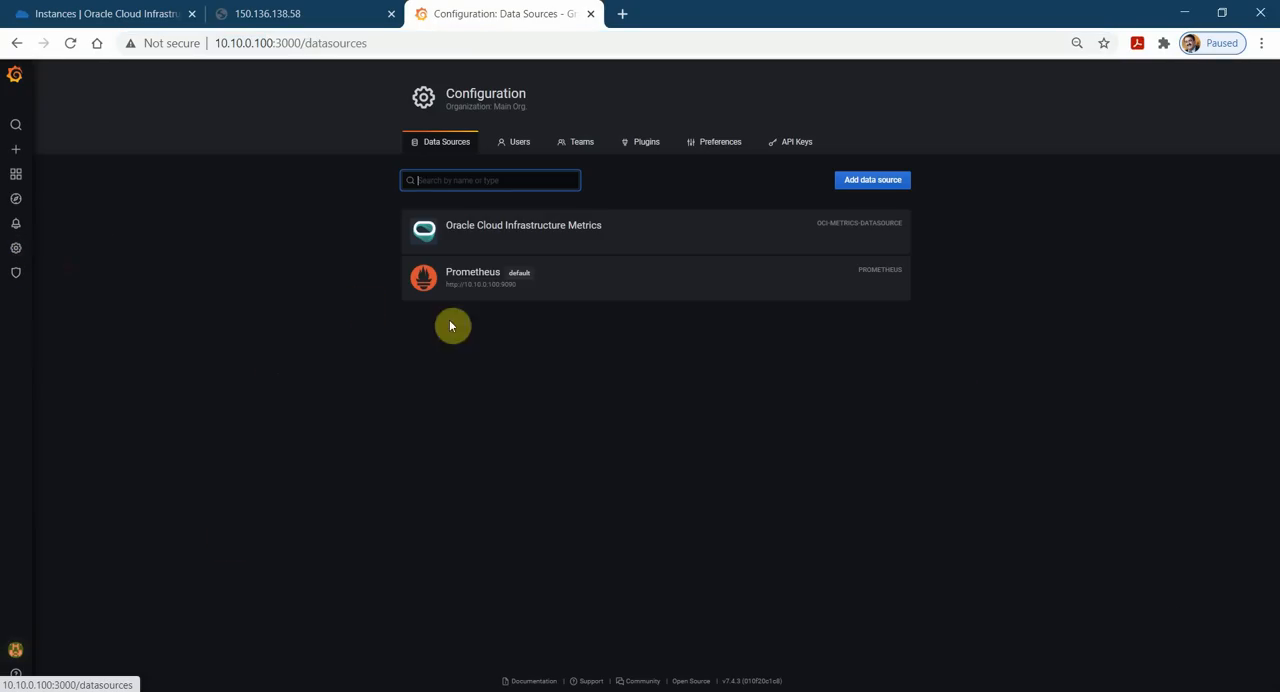
pyautogui.click(509, 230)
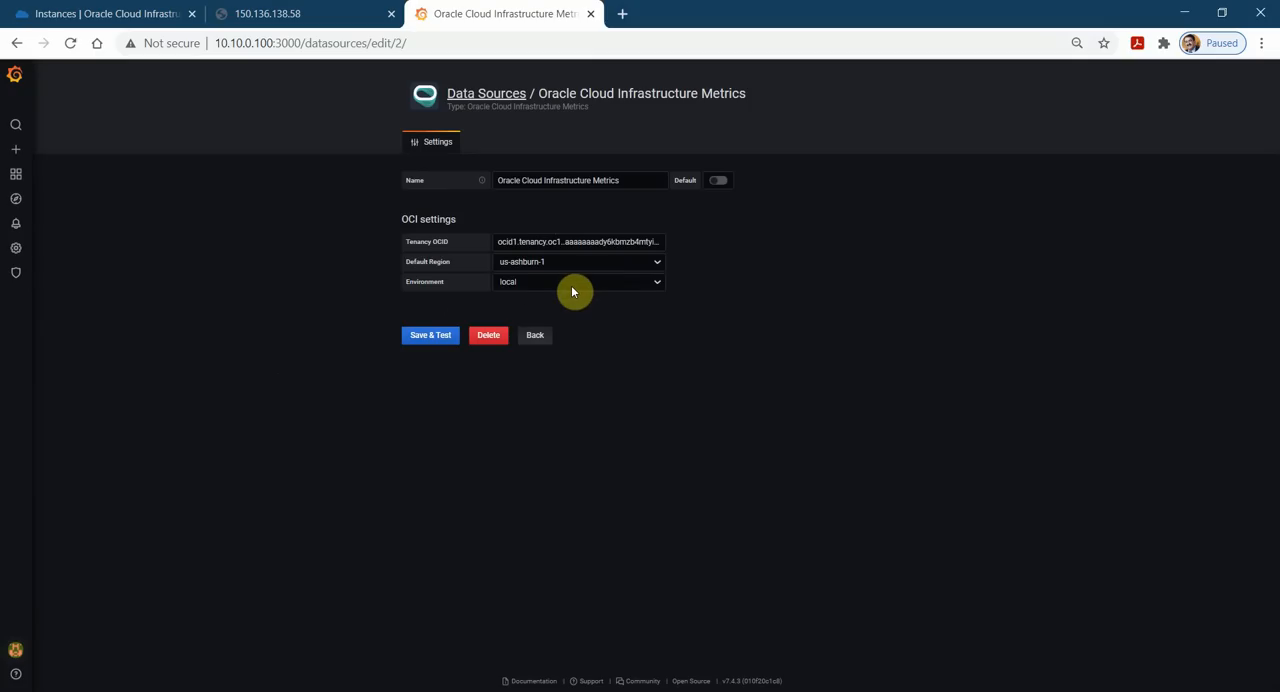
pyautogui.click(535, 335)
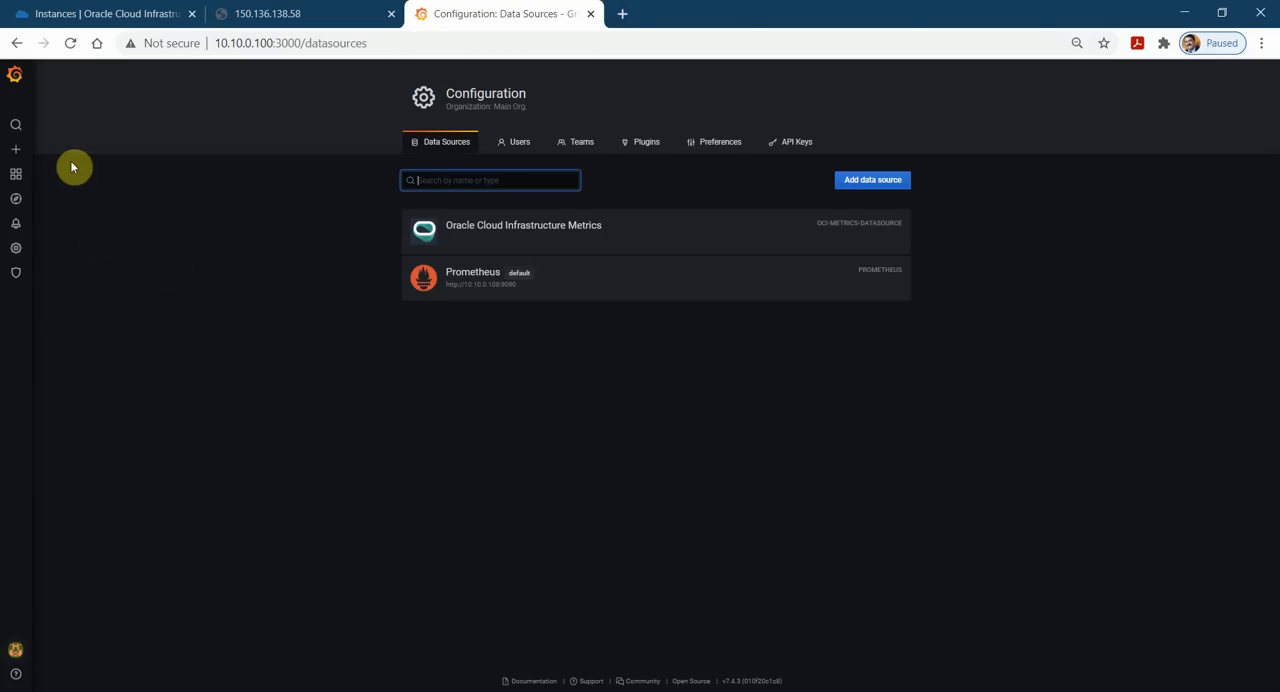
pyautogui.click(16, 80)
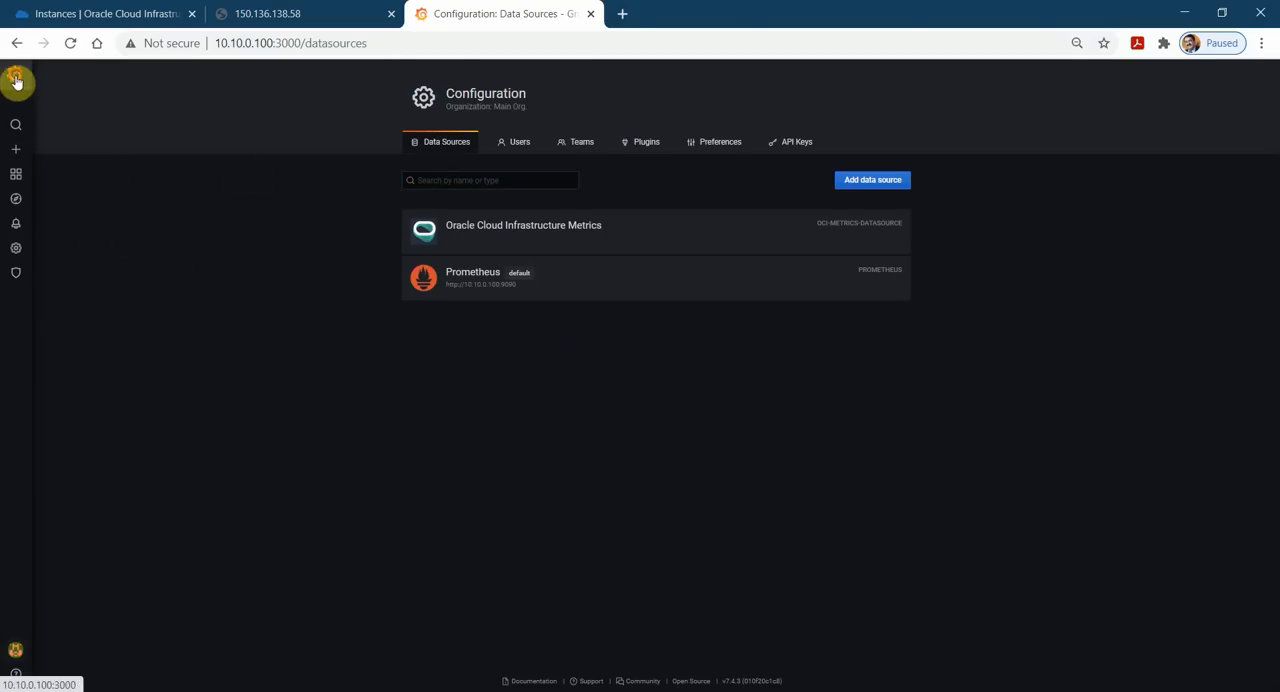
# Create a new dashboard and add a new panel to it.
pyautogui.moveTo(18, 176)
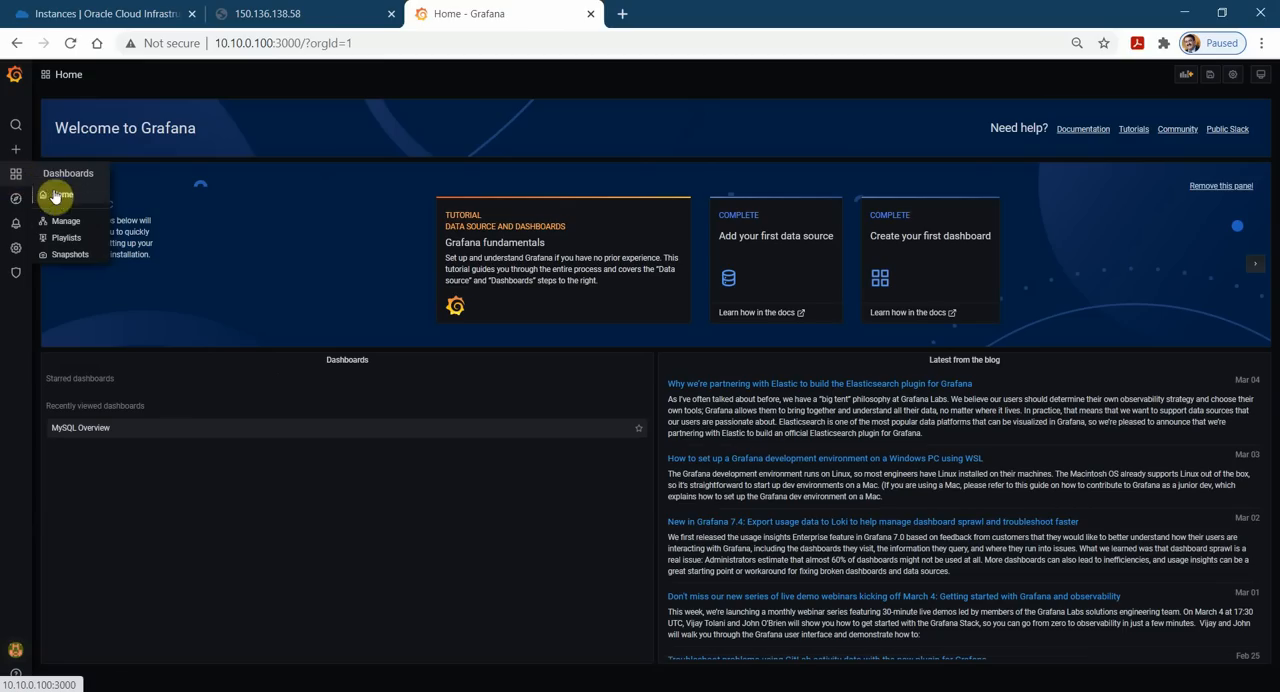
pyautogui.moveTo(18, 150)
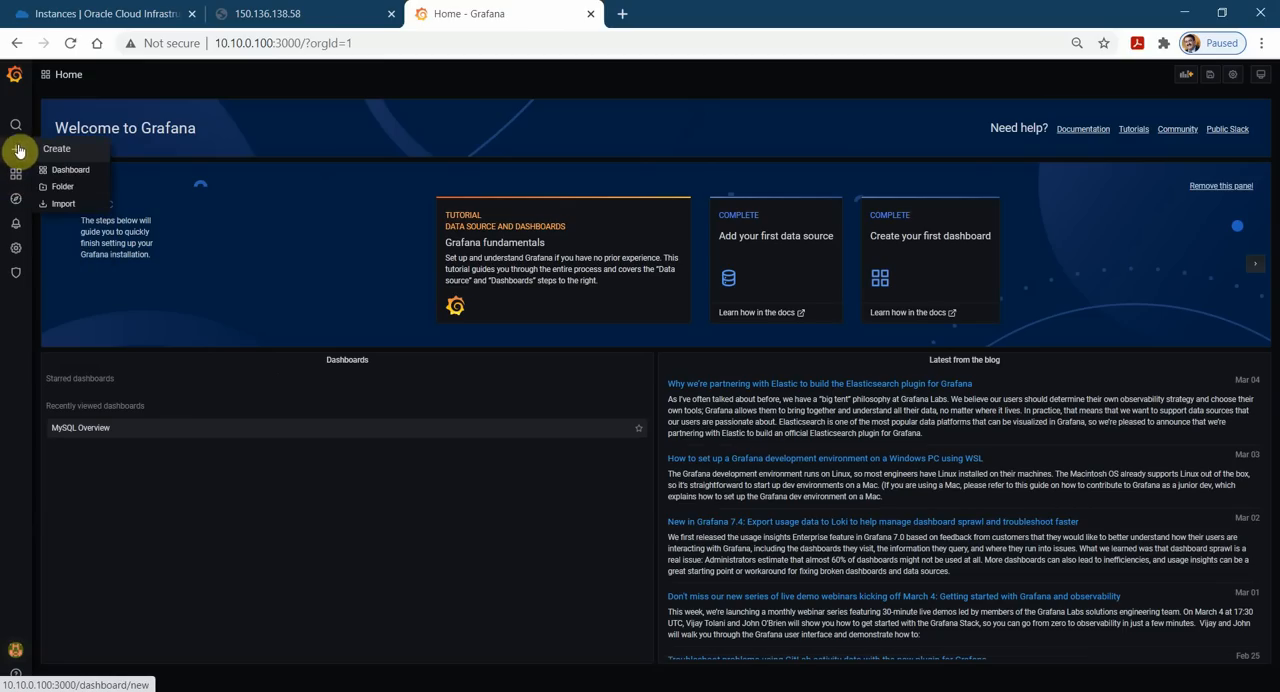
pyautogui.click(63, 172)
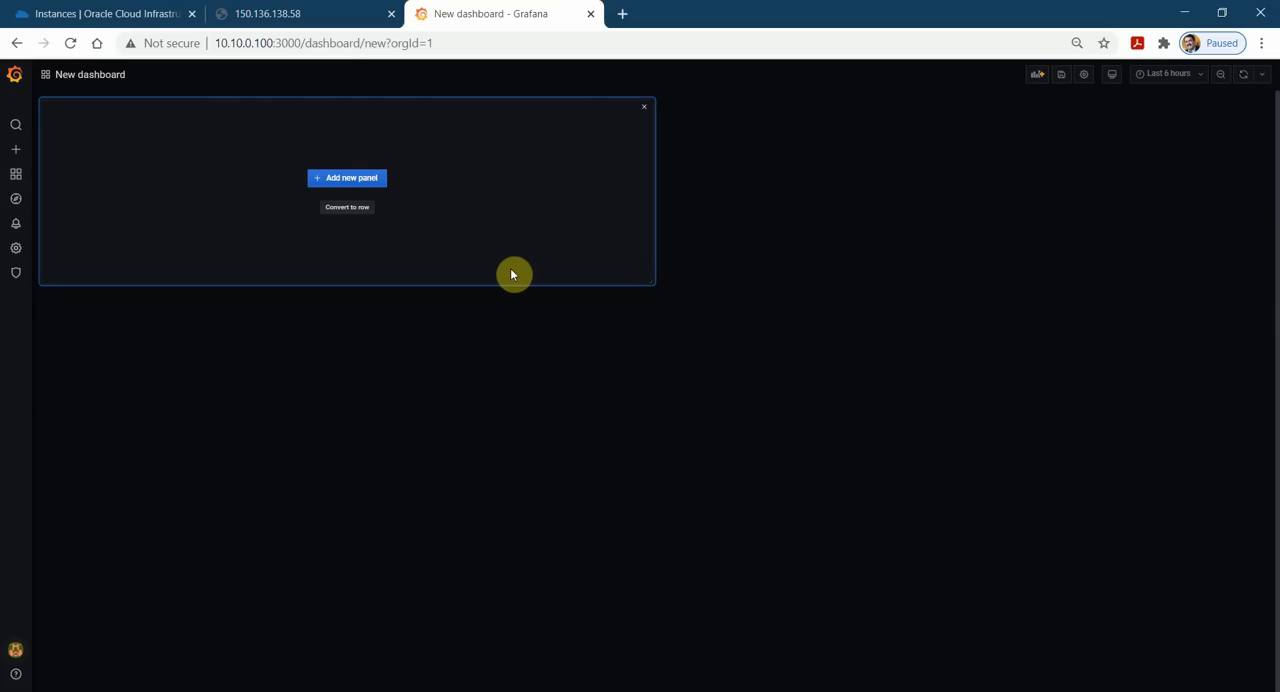
pyautogui.click(364, 180)
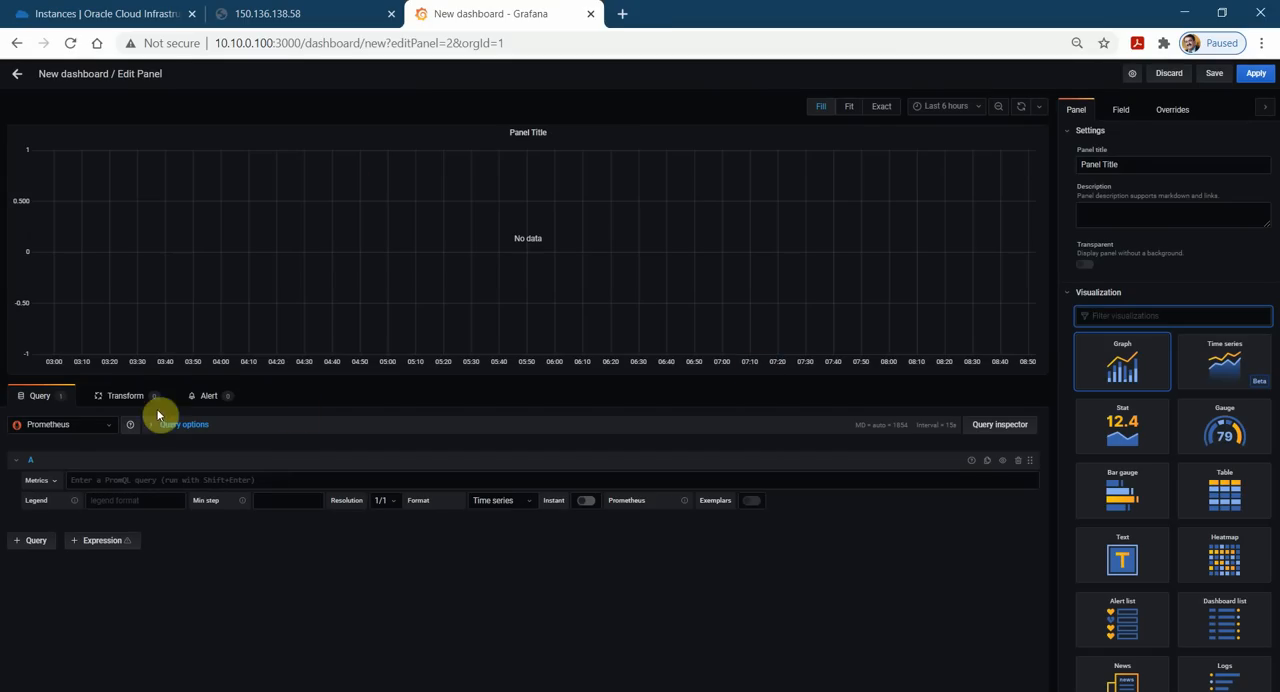
# Set the panel query to the Oracle Cloud Infrastructure Metrics data source with region us-ashburn-1 and the root compartment.
pyautogui.click(107, 427)
pyautogui.click(114, 443)
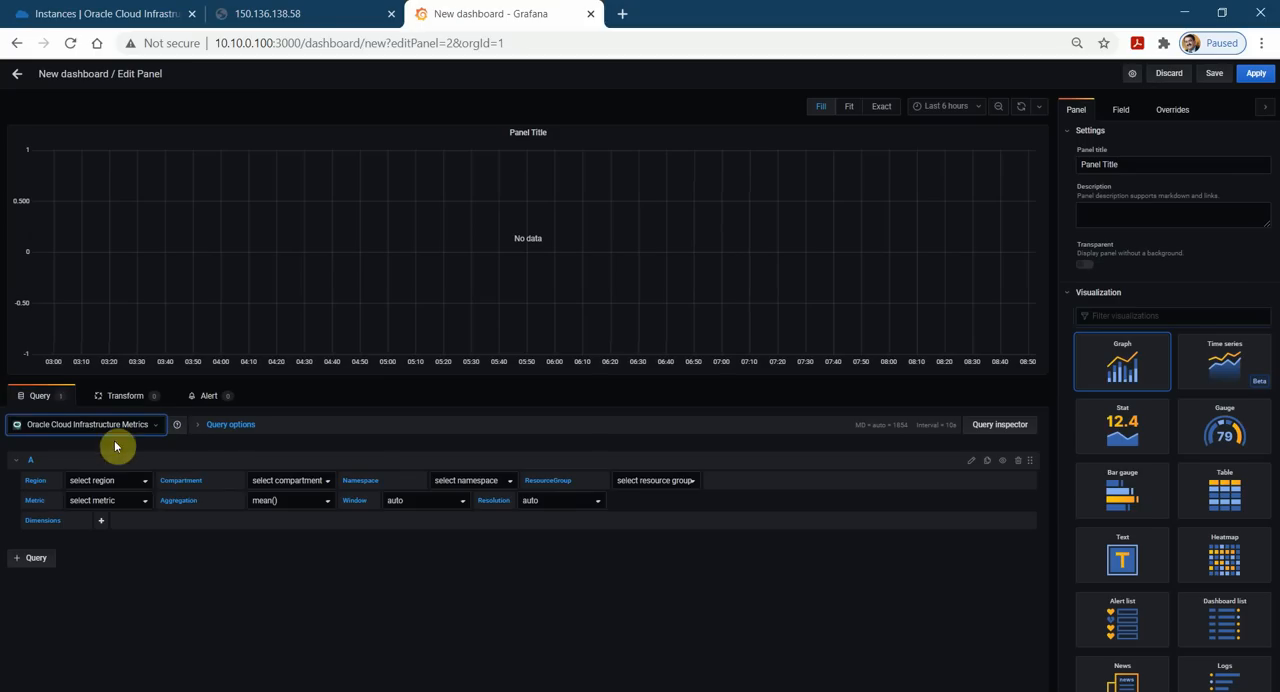
pyautogui.click(143, 484)
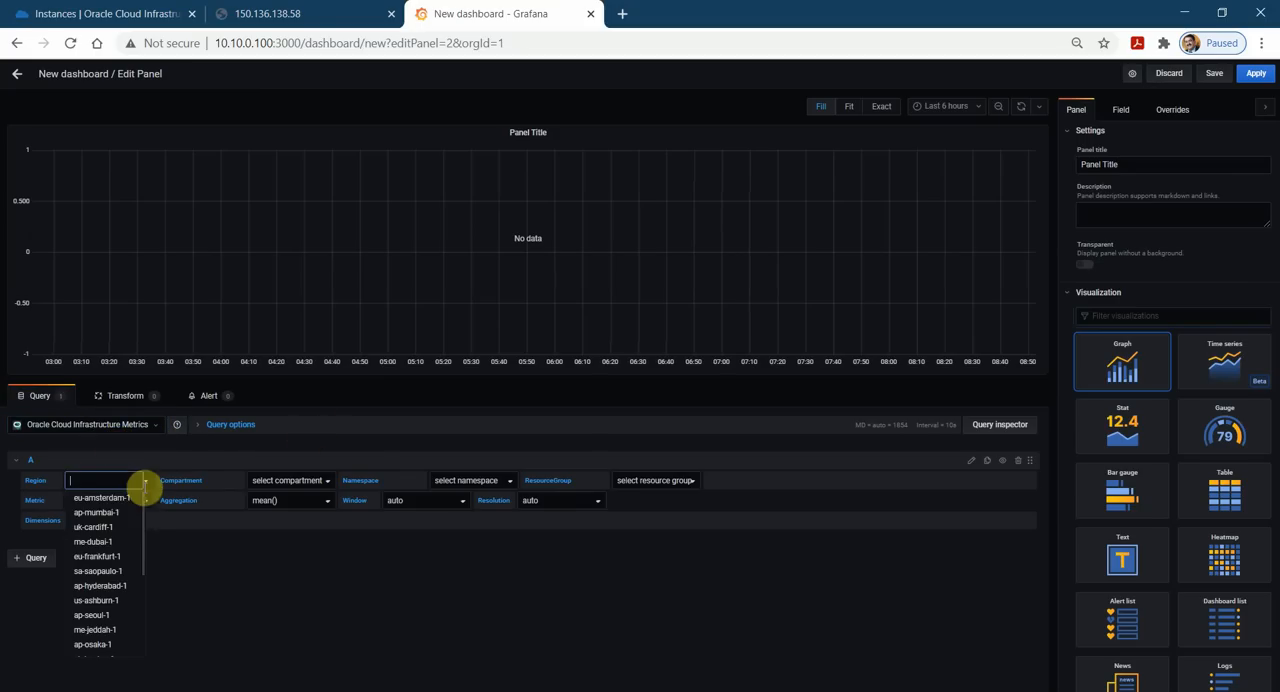
pyautogui.click(113, 601)
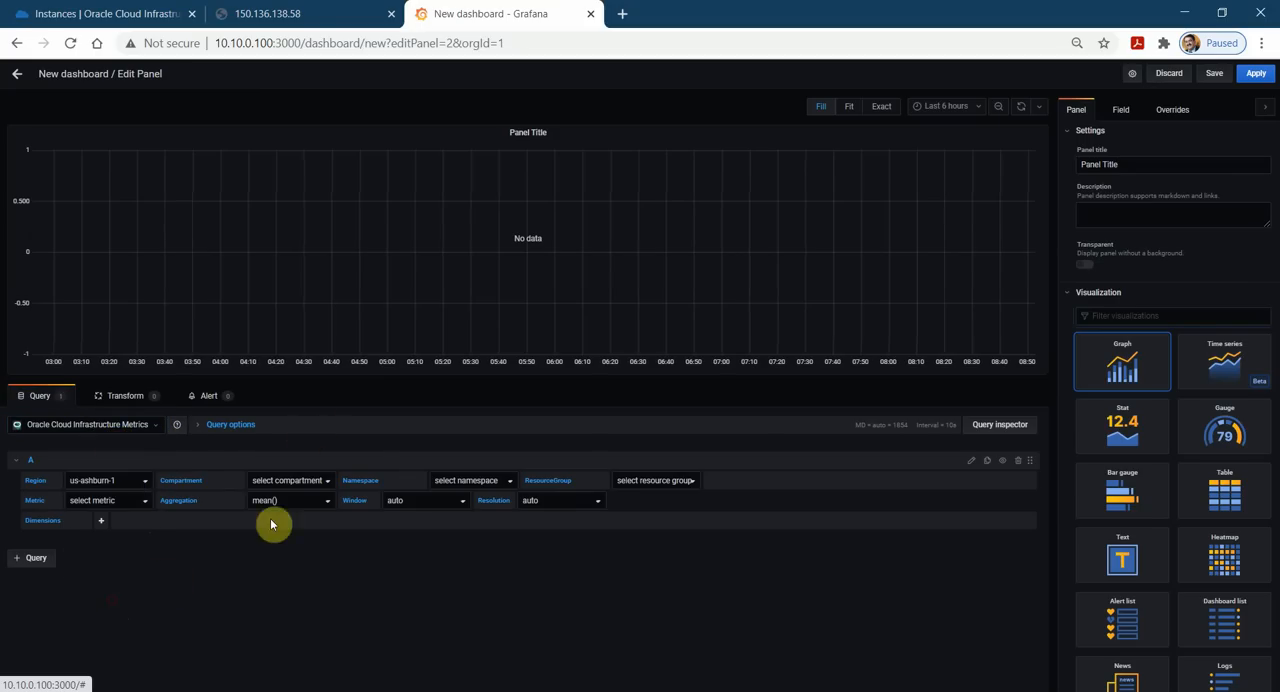
pyautogui.click(330, 487)
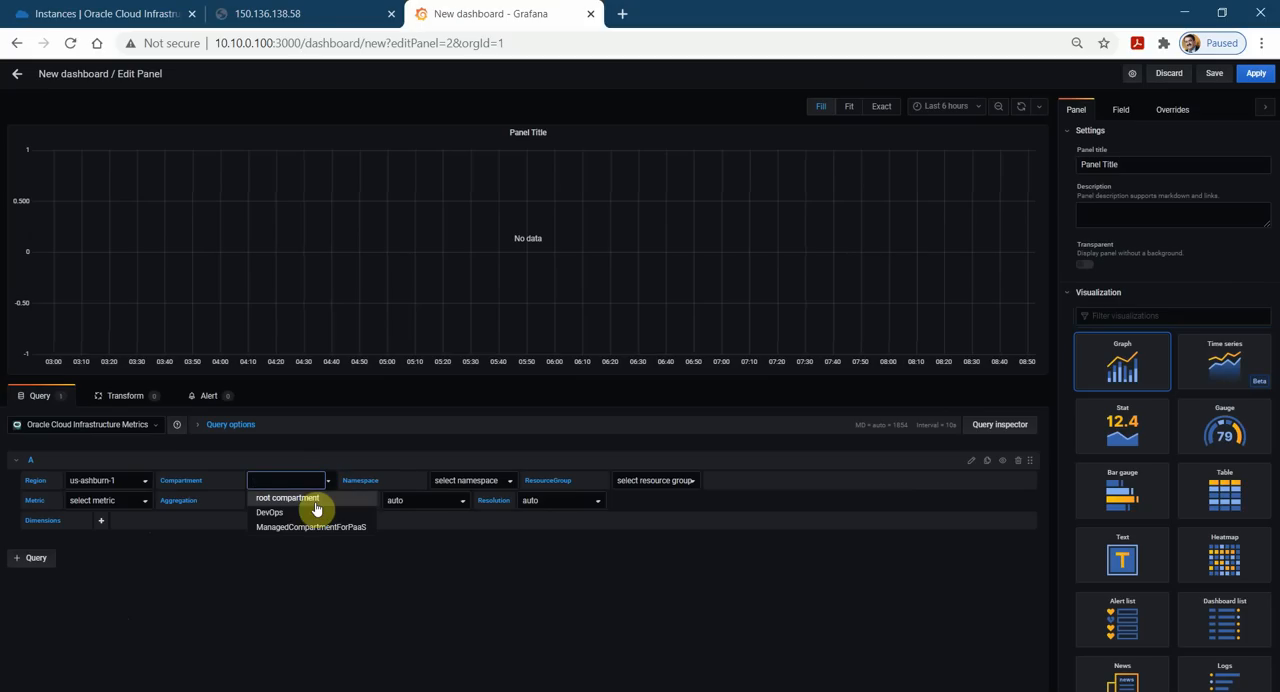
pyautogui.click(314, 500)
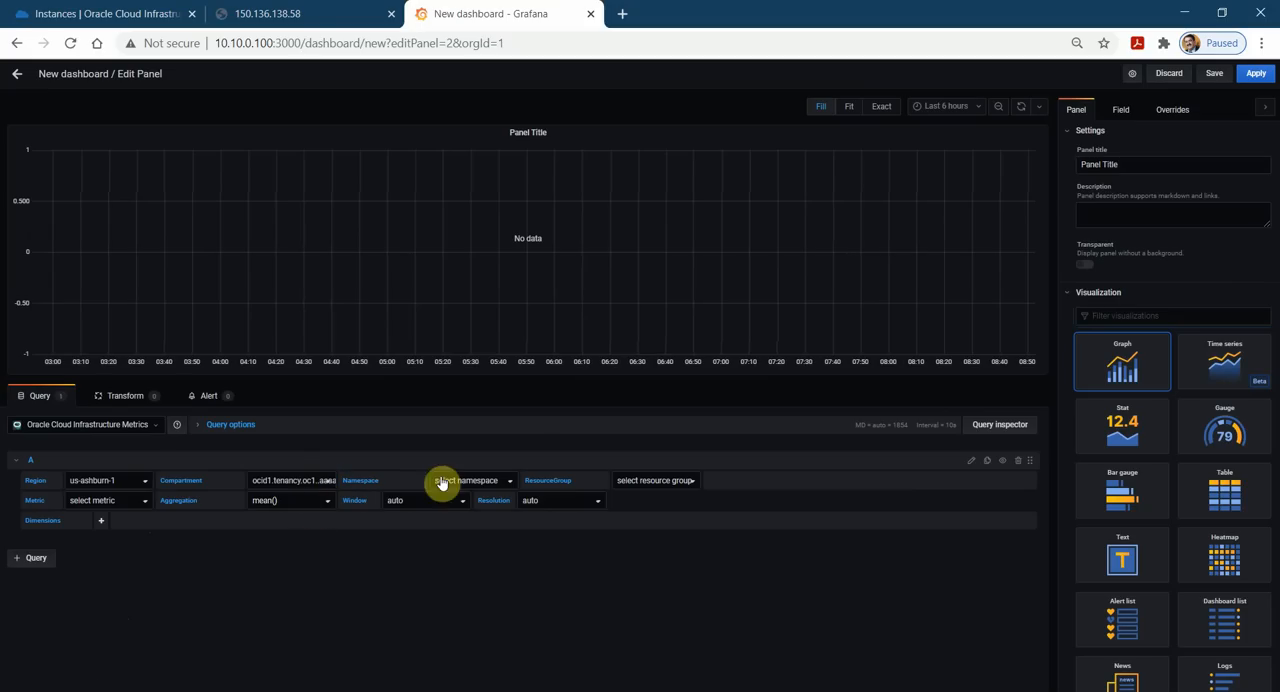
# Set the panel query's namespace to oci_computeagent and its metric to CpuUtilization.
pyautogui.click(508, 484)
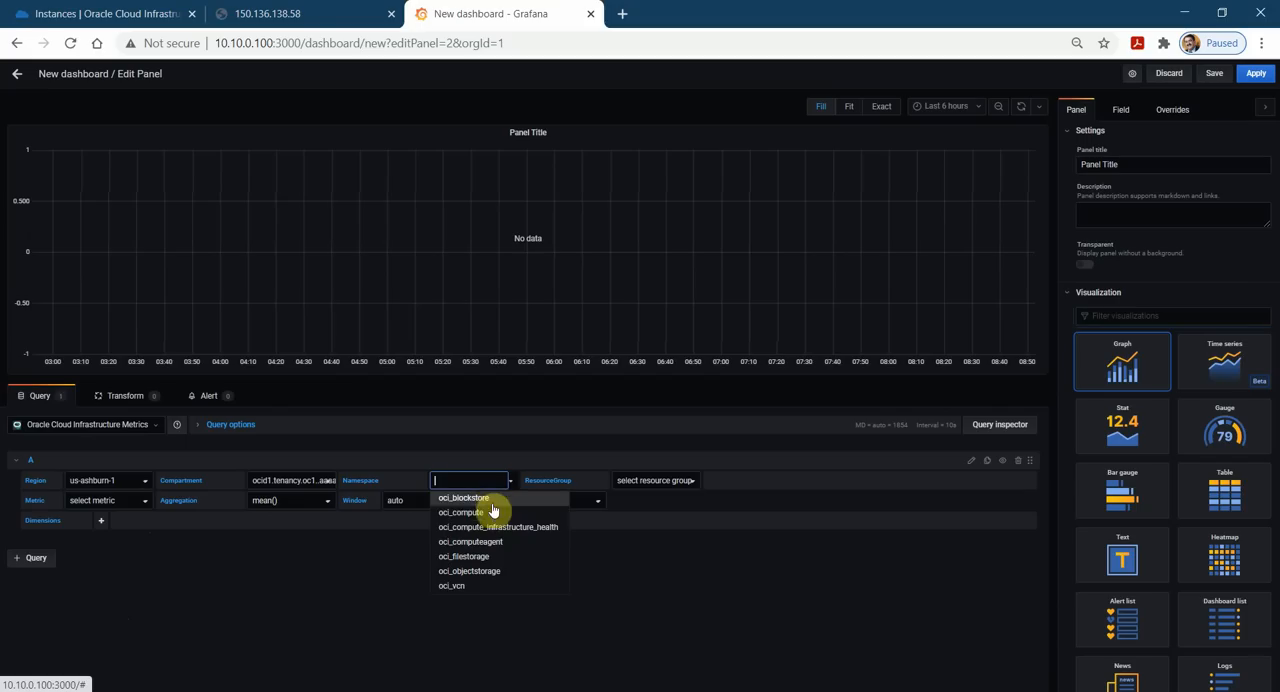
pyautogui.click(503, 541)
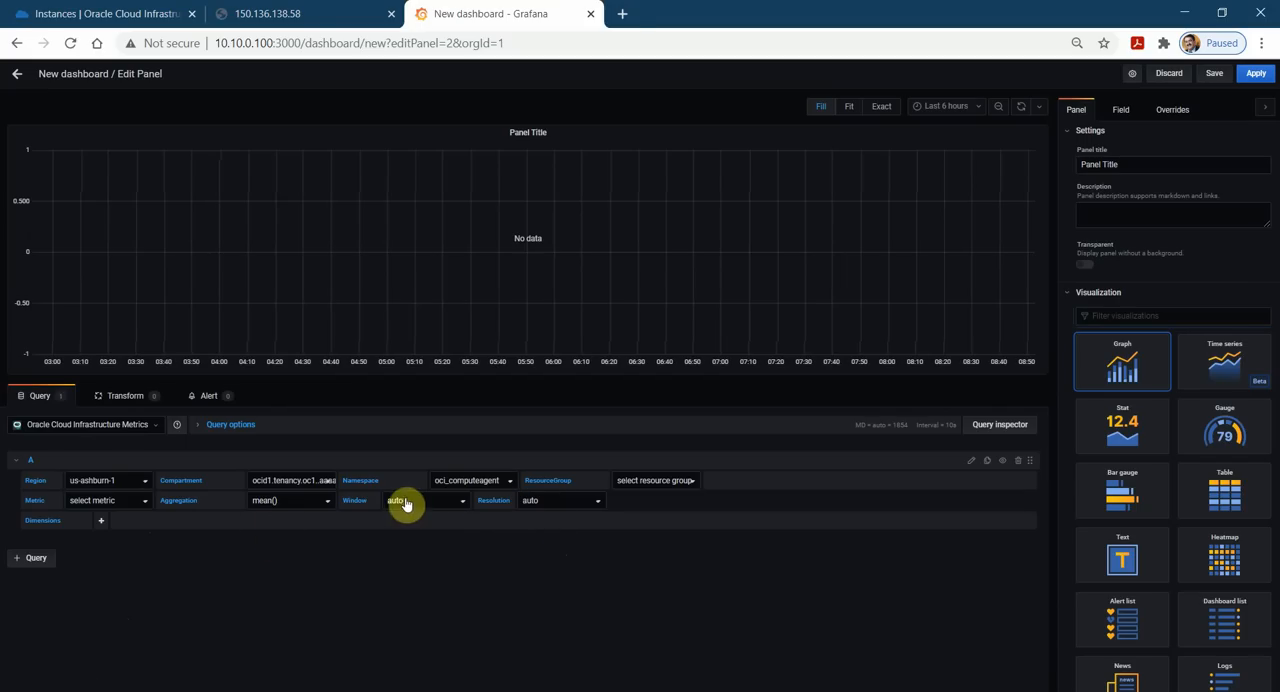
pyautogui.click(146, 508)
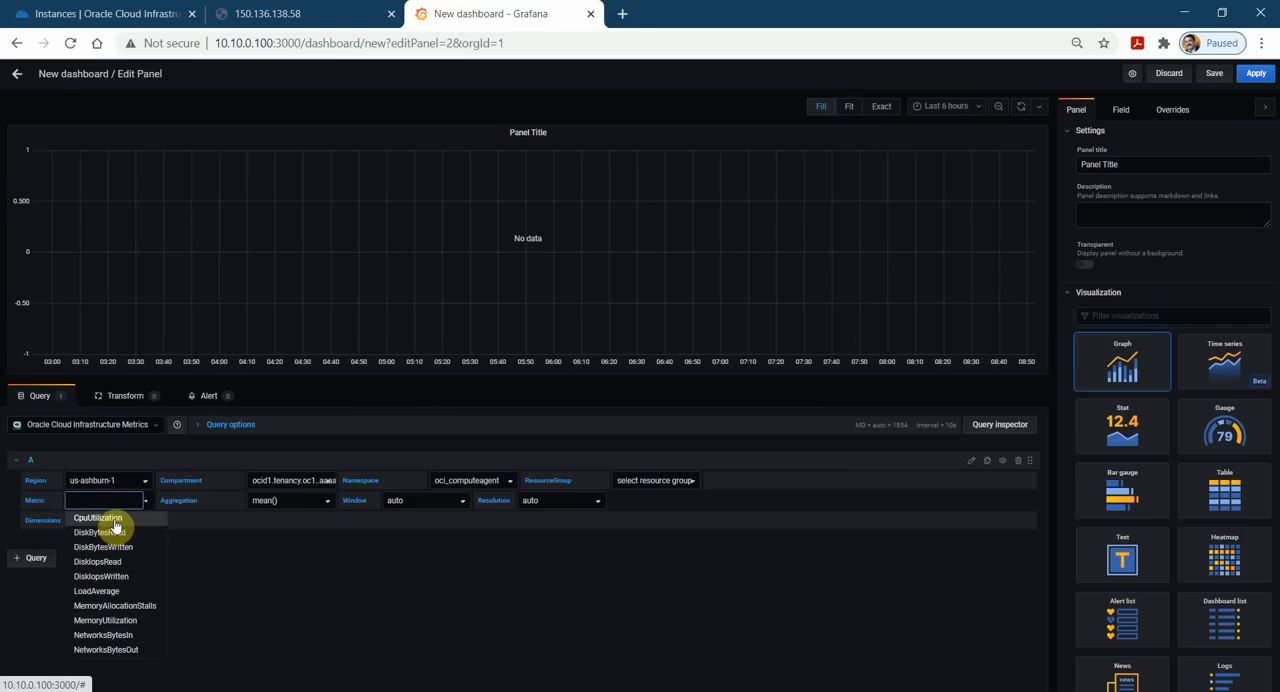
pyautogui.click(114, 522)
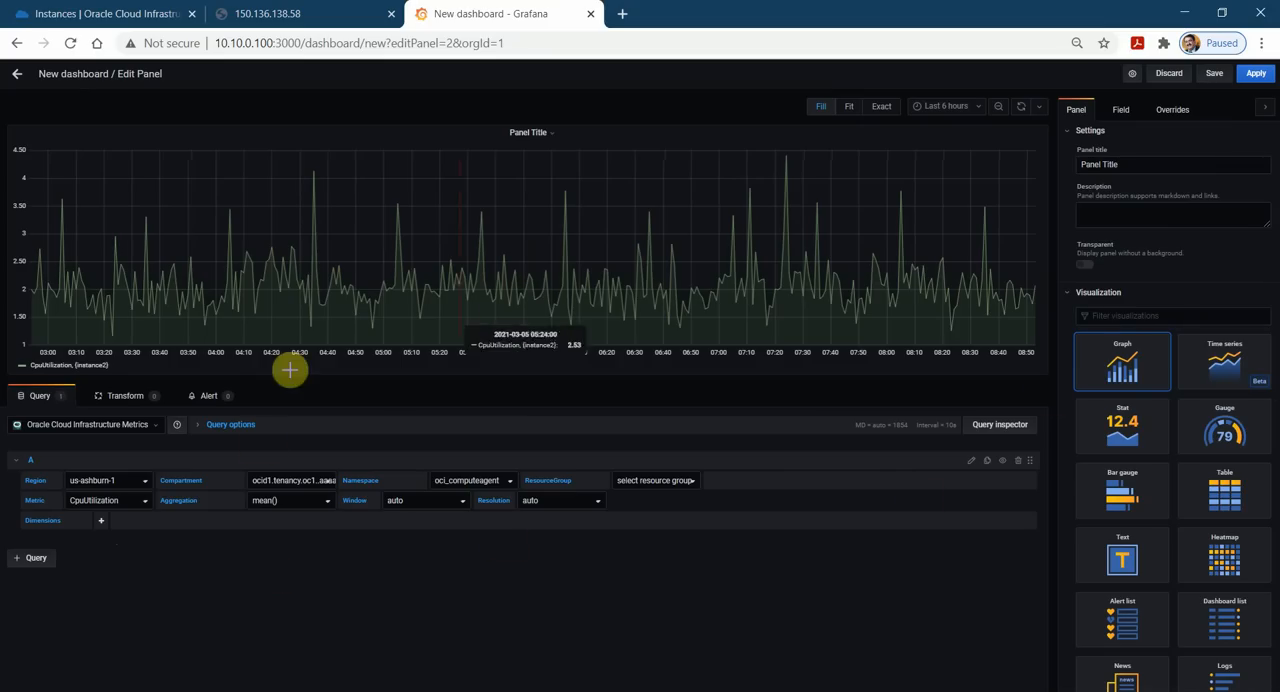
# Change the panel's visualization to Gauge and title it CPU Utilization.
pyautogui.click(1235, 433)
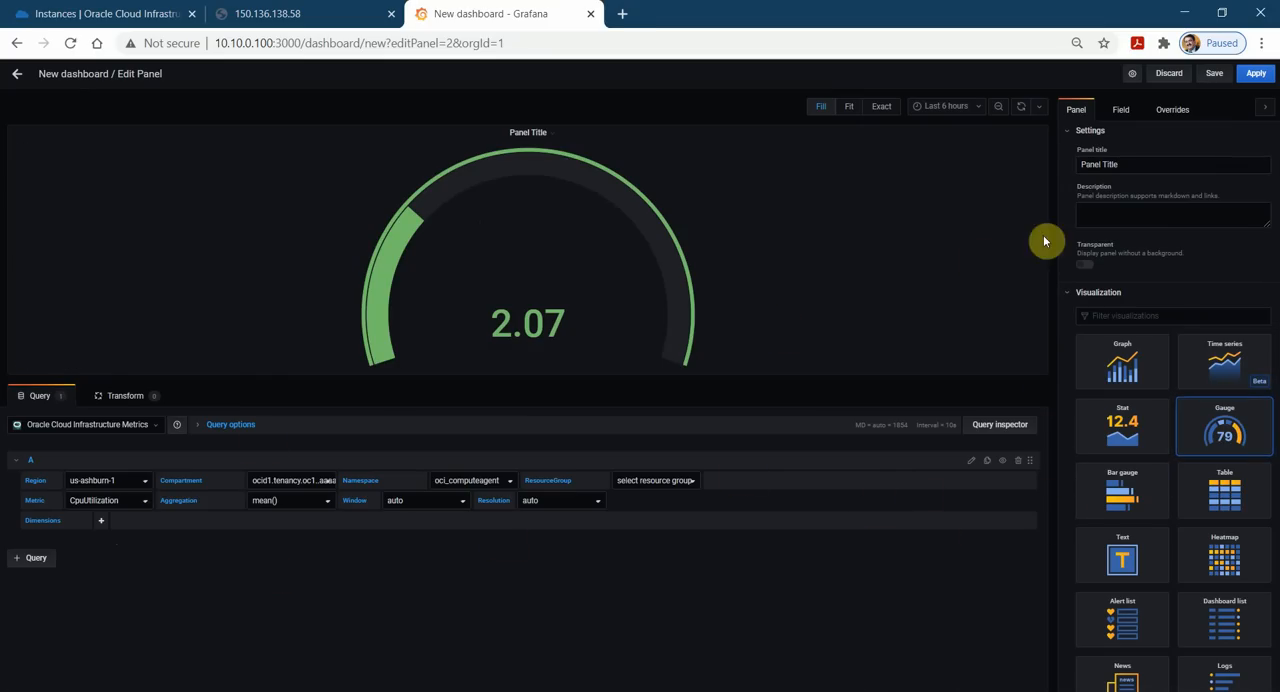
pyautogui.tripleClick(1096, 168)
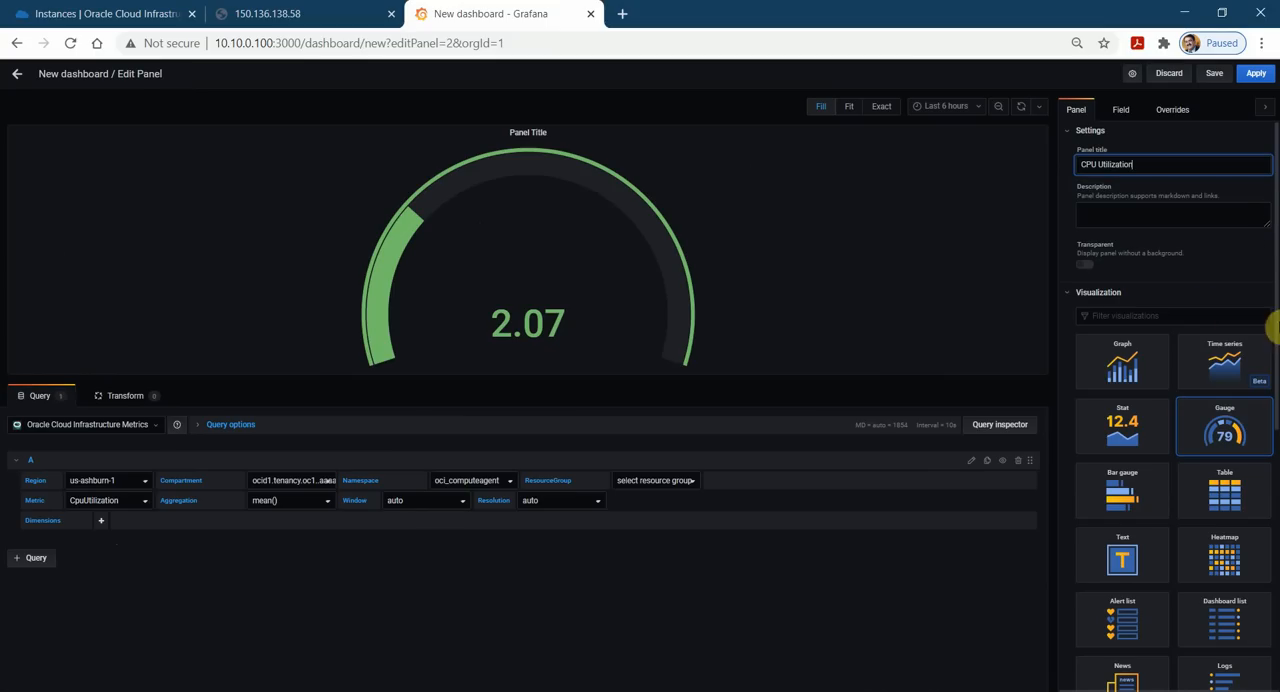
pyautogui.scroll(-5, 1143, 449)
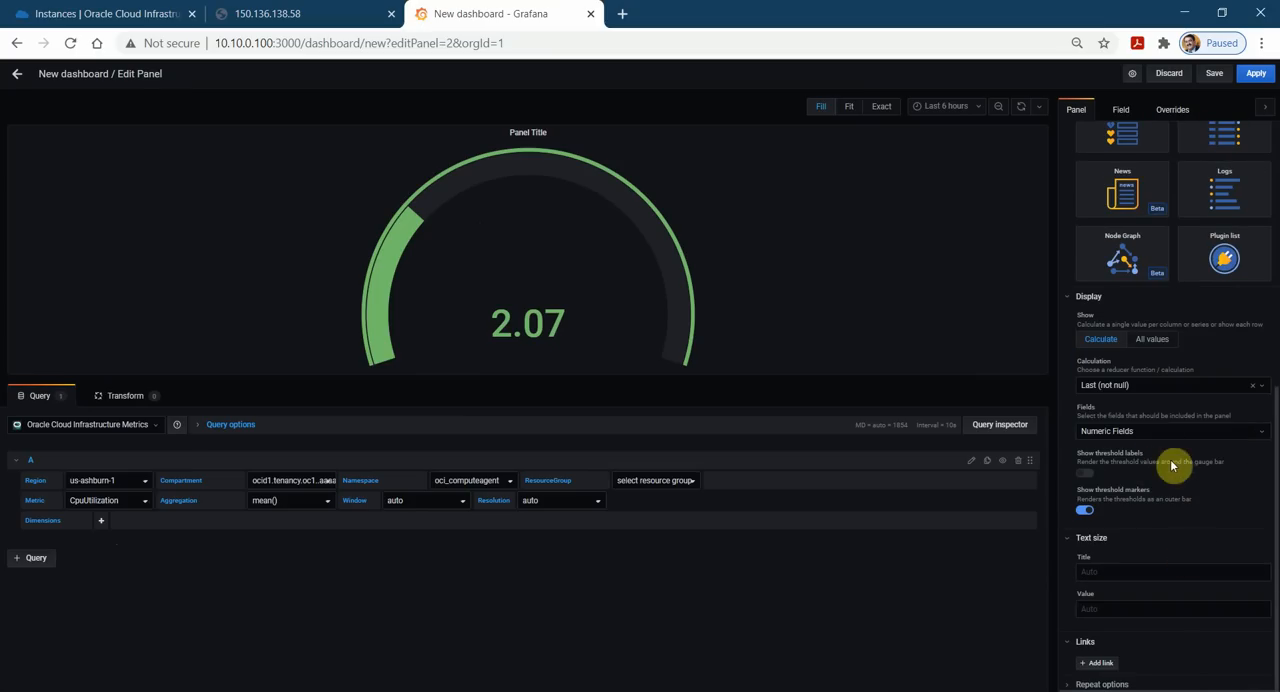
pyautogui.scroll(6, 1170, 440)
# Set the gauge's base threshold color to blue and apply the panel to the dashboard.
pyautogui.click(1121, 110)
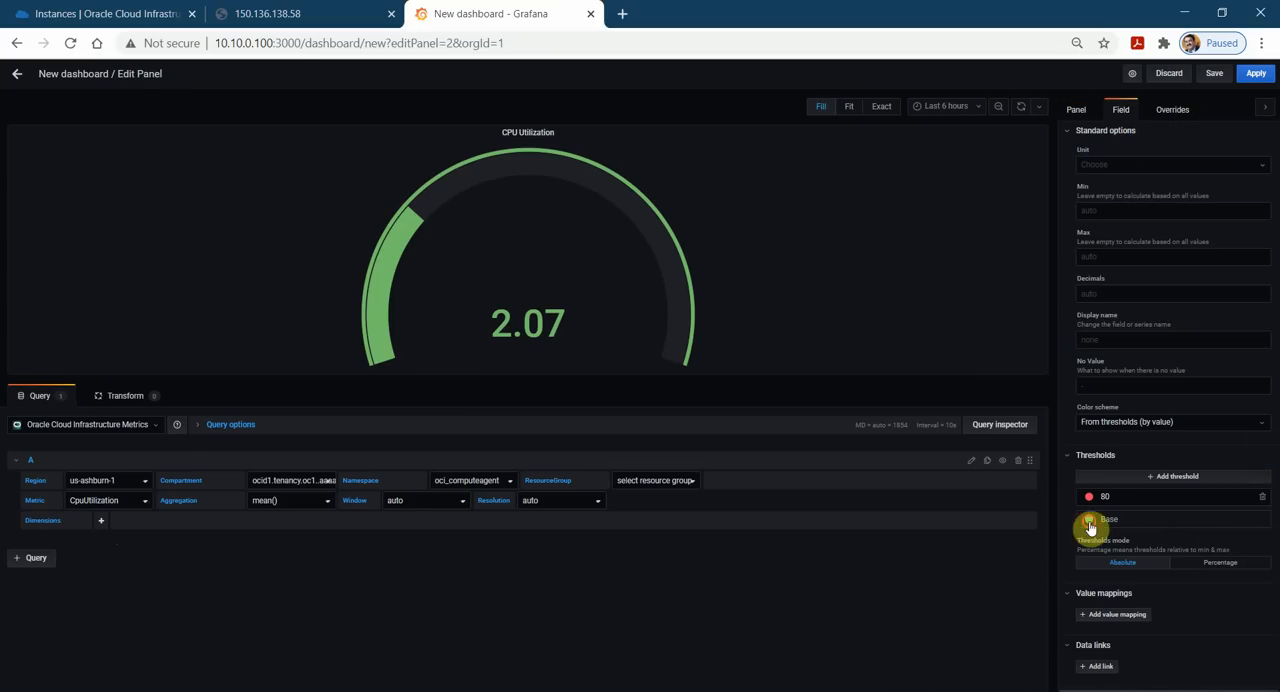
pyautogui.click(1089, 519)
pyautogui.click(916, 546)
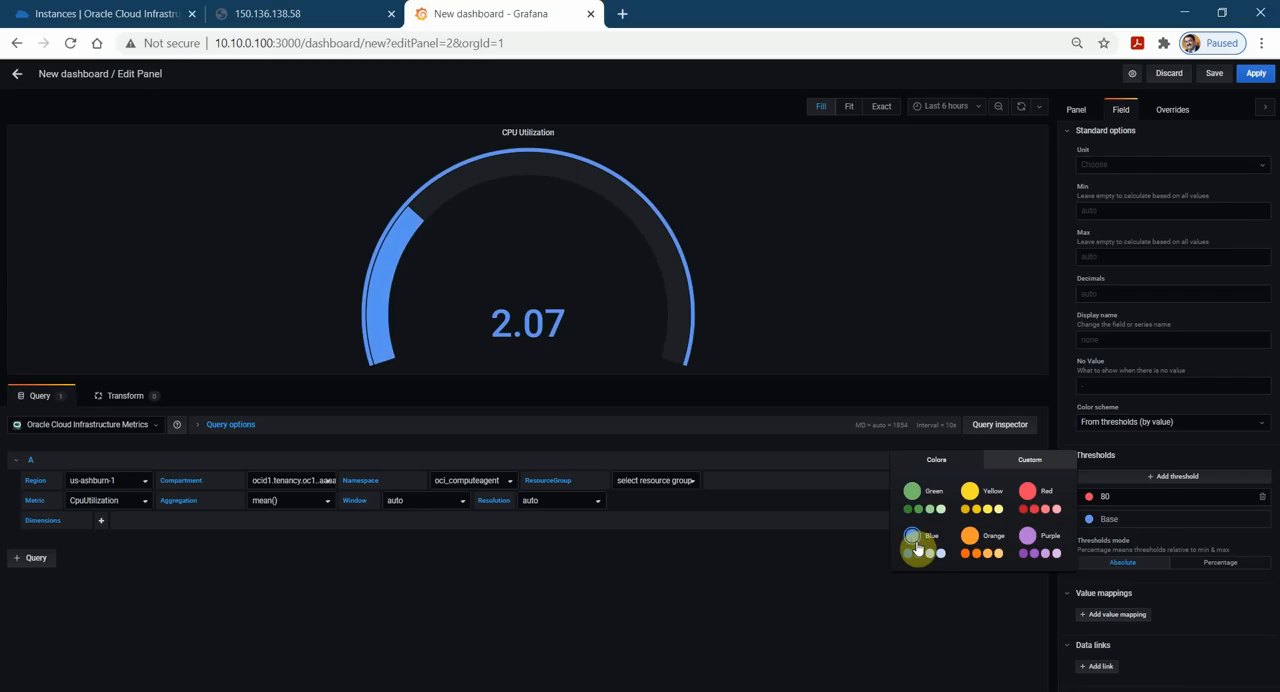
pyautogui.click(1257, 76)
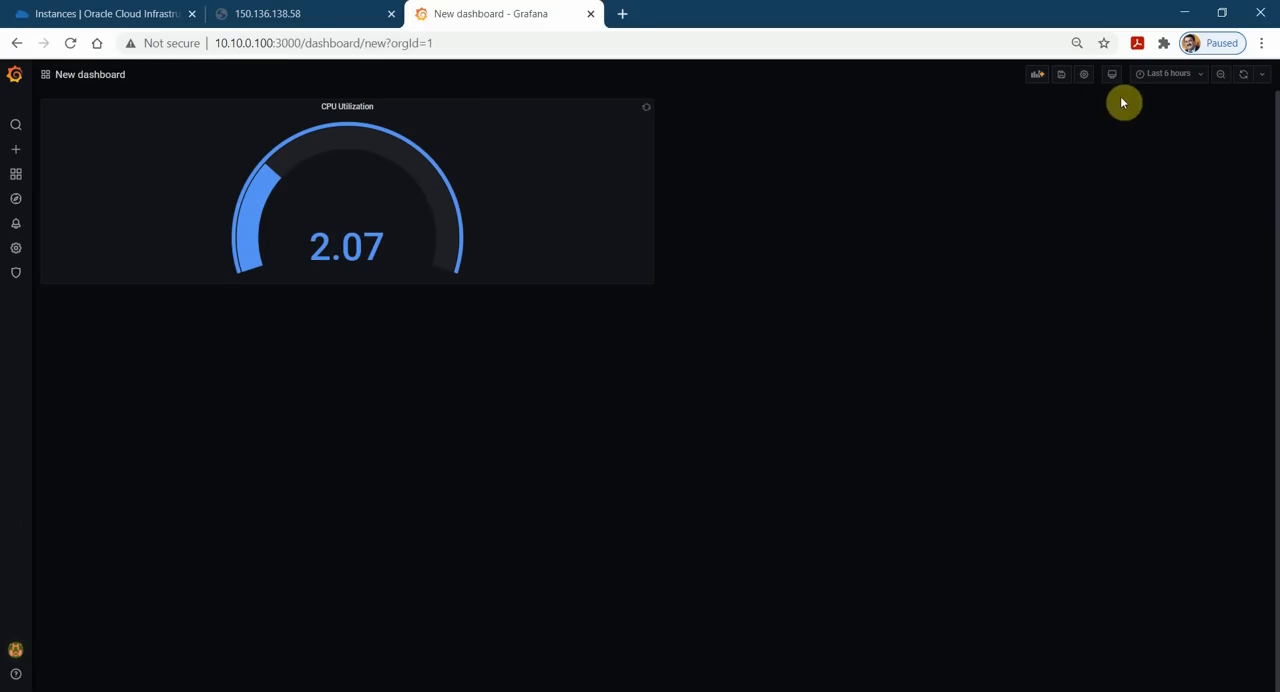
# Save the dashboard as OCI Dashboard in the General folder.
pyautogui.click(1061, 76)
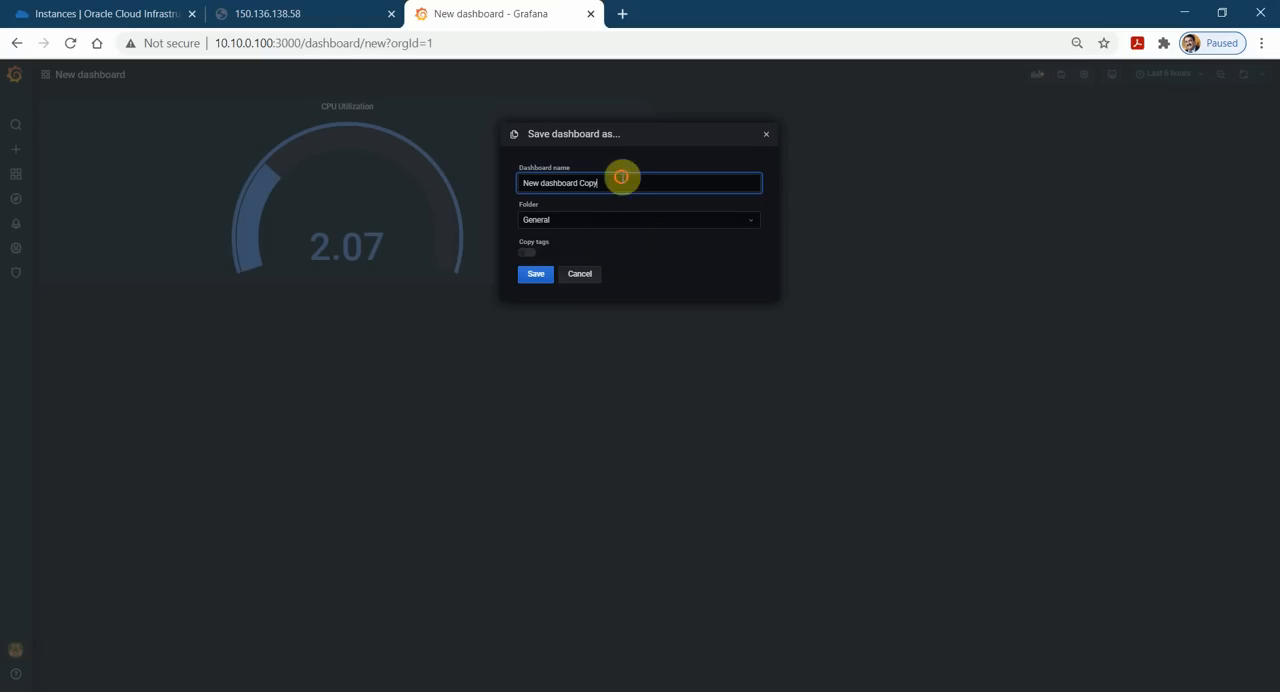
pyautogui.write('OCI')
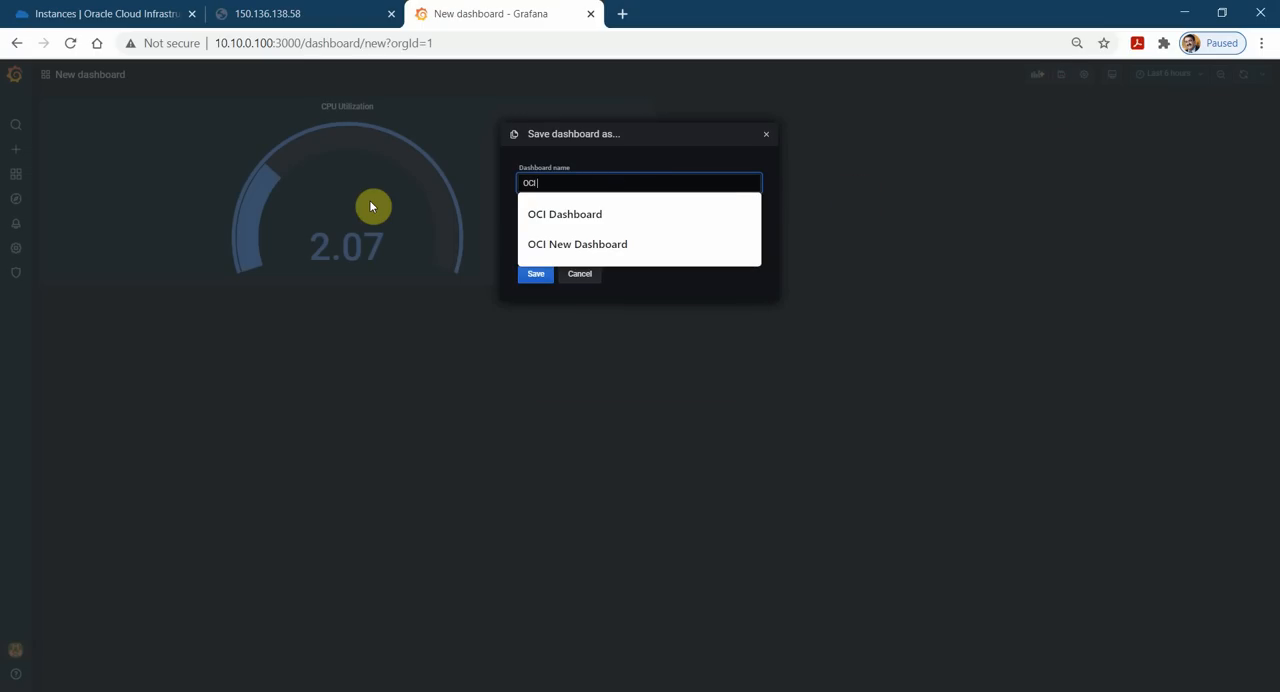
pyautogui.click(564, 214)
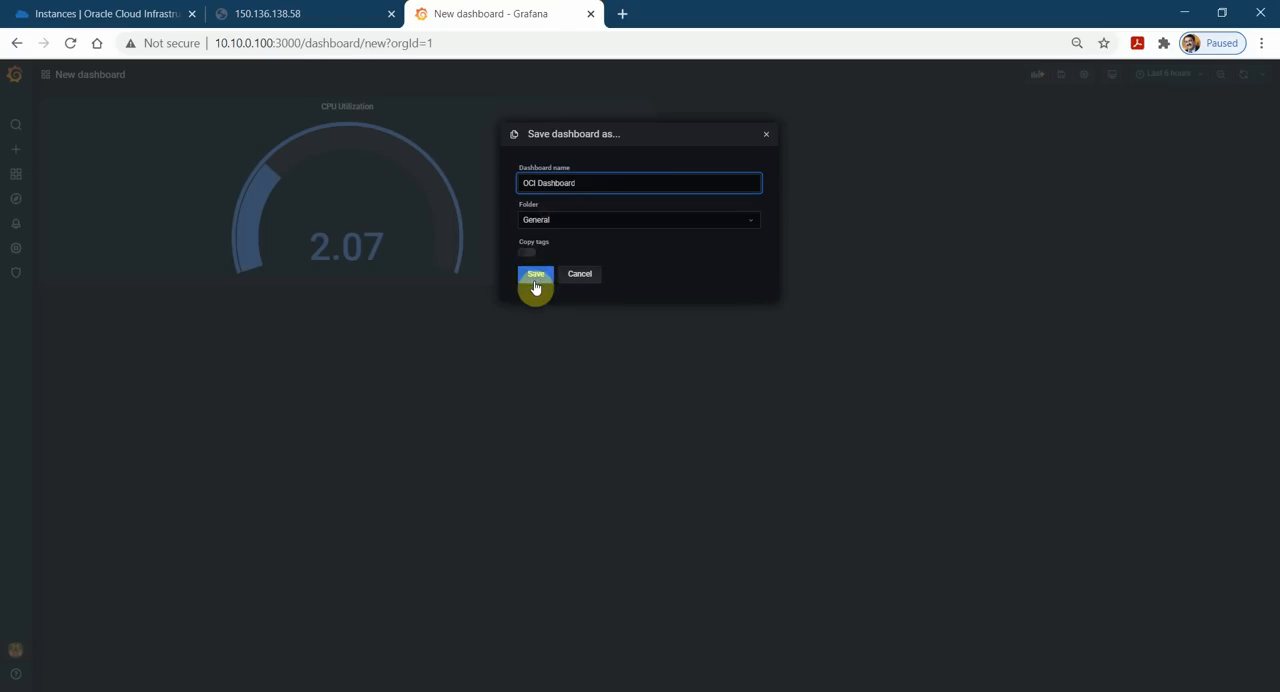
pyautogui.click(533, 272)
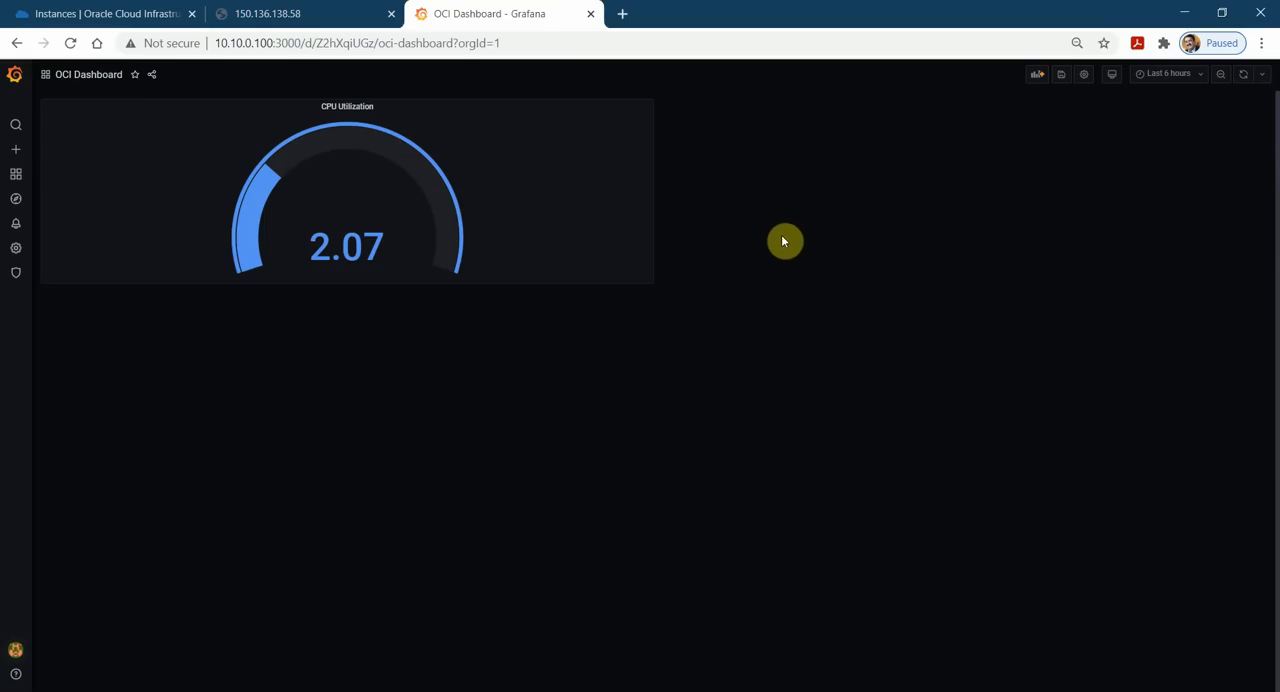
# Add a new panel querying the Oracle Cloud Infrastructure Metrics data source with region us-ashburn-1 and the root compartment.
pyautogui.click(1038, 78)
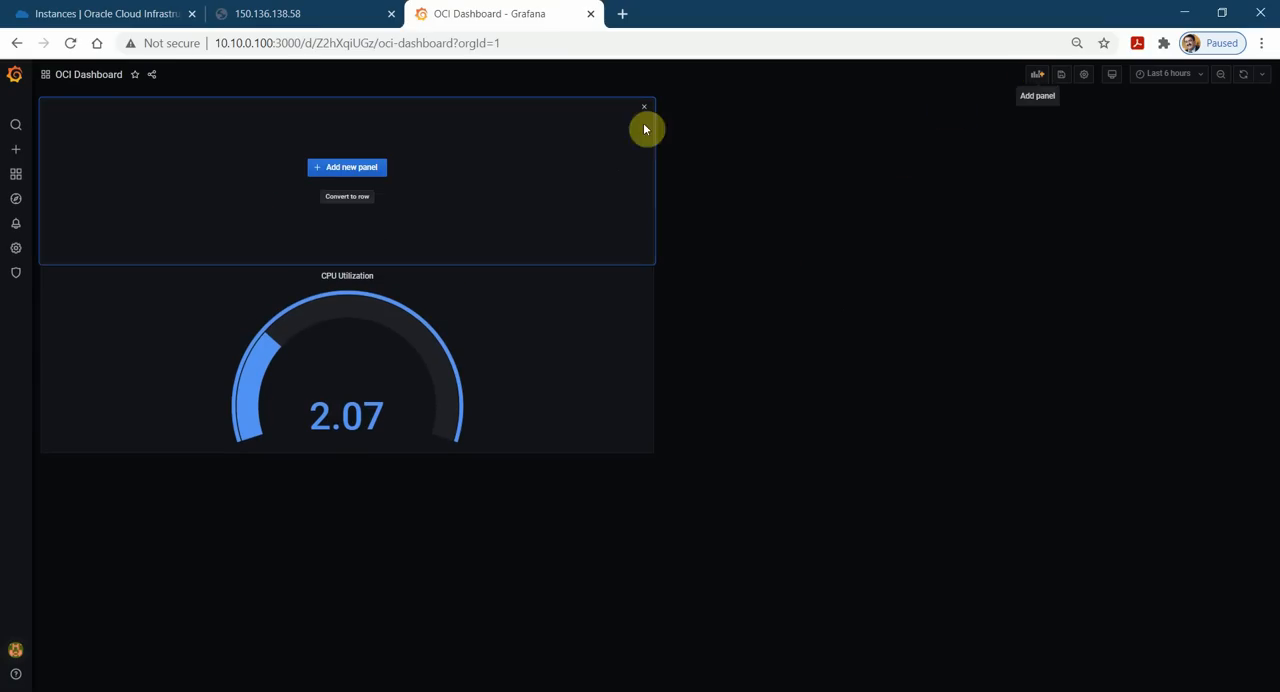
pyautogui.click(349, 167)
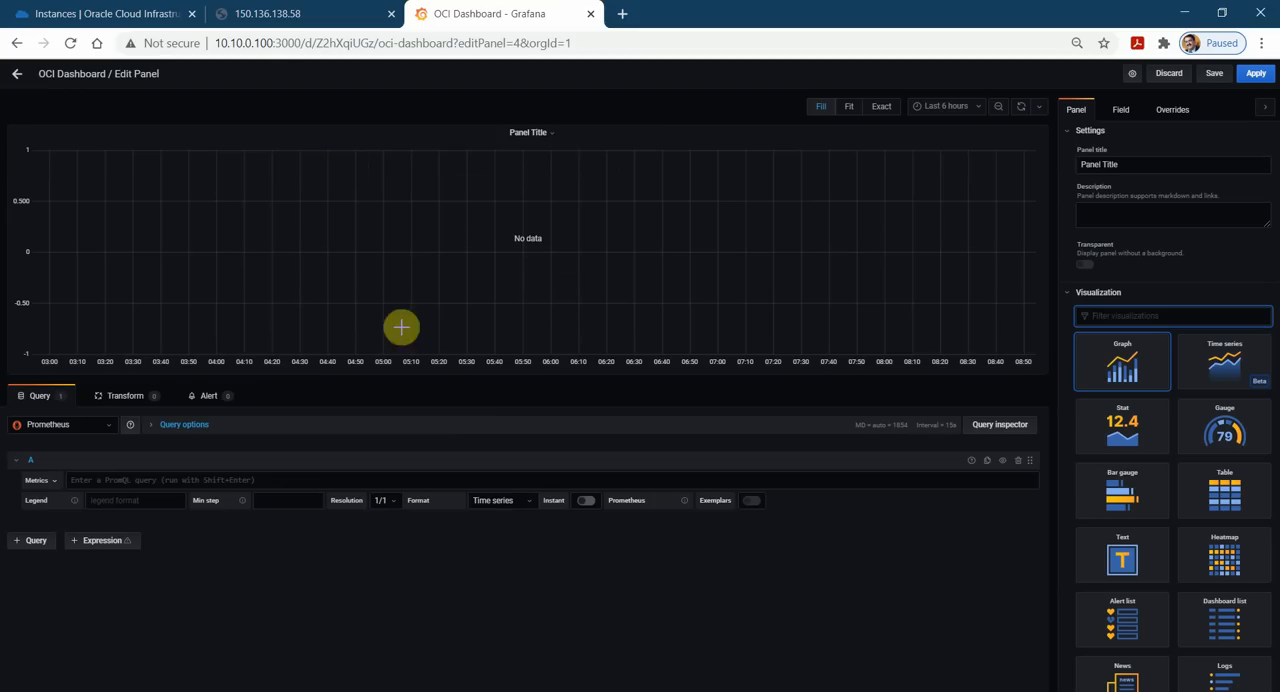
pyautogui.click(110, 425)
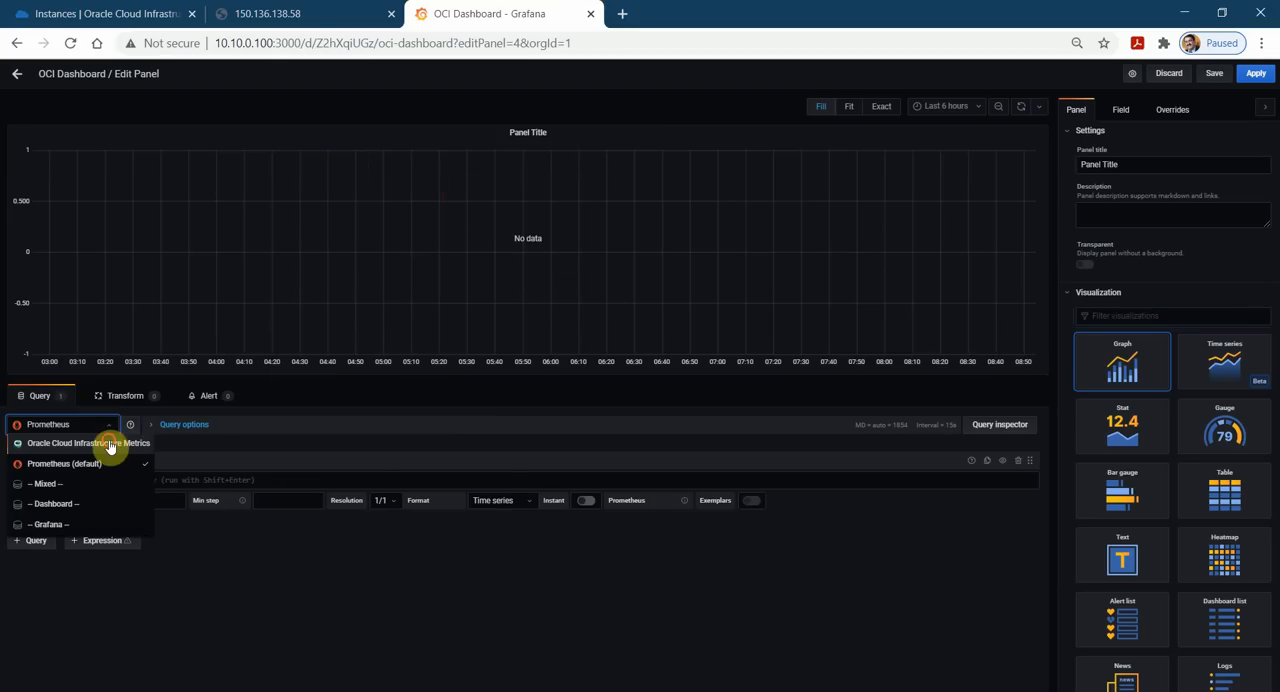
pyautogui.click(106, 443)
pyautogui.click(147, 490)
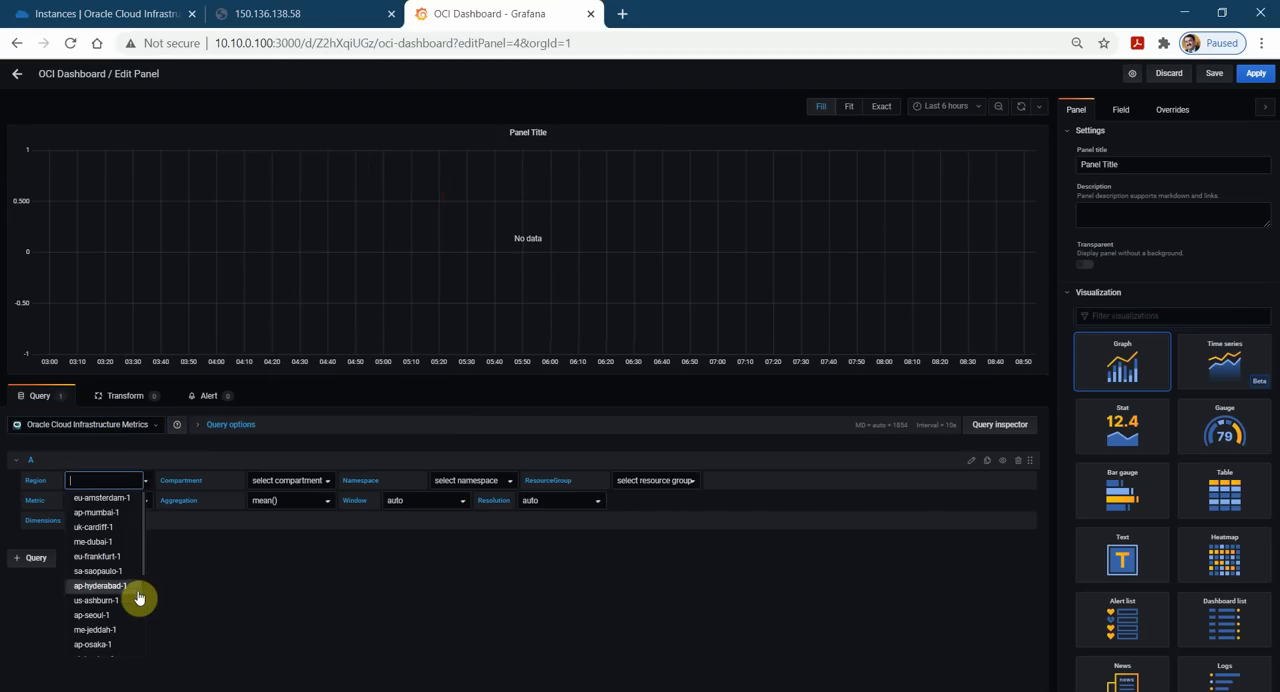
pyautogui.click(120, 607)
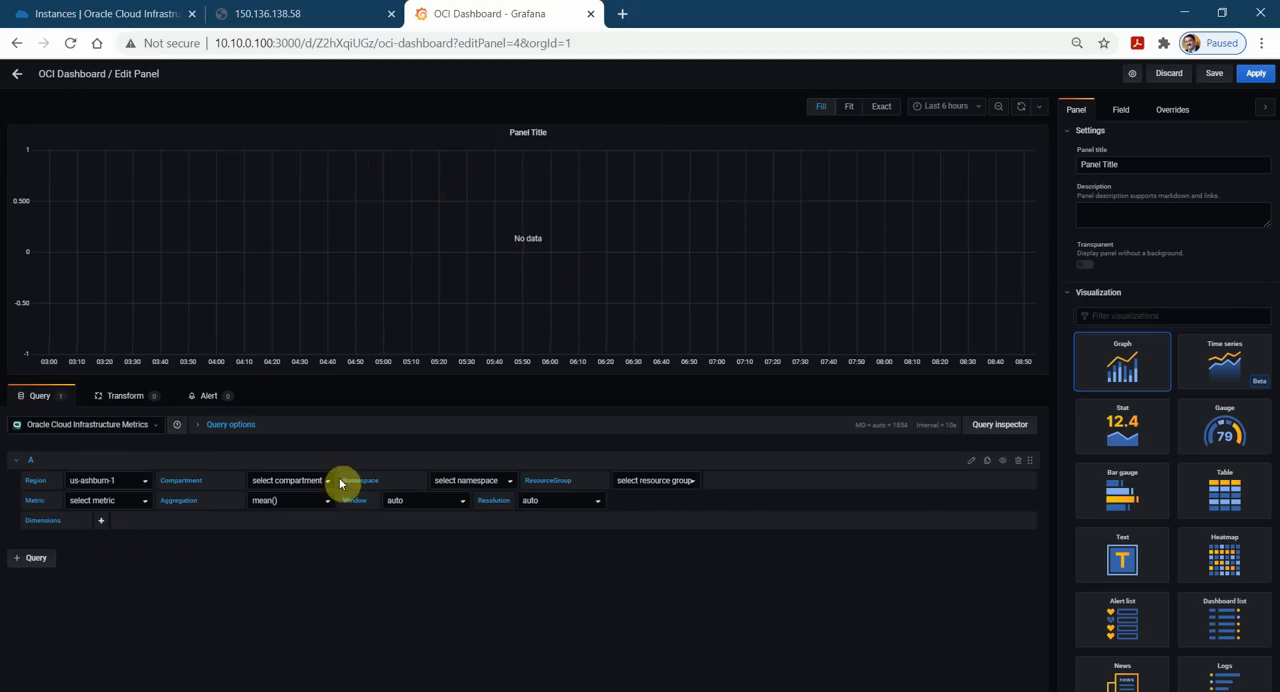
pyautogui.click(327, 482)
pyautogui.click(308, 499)
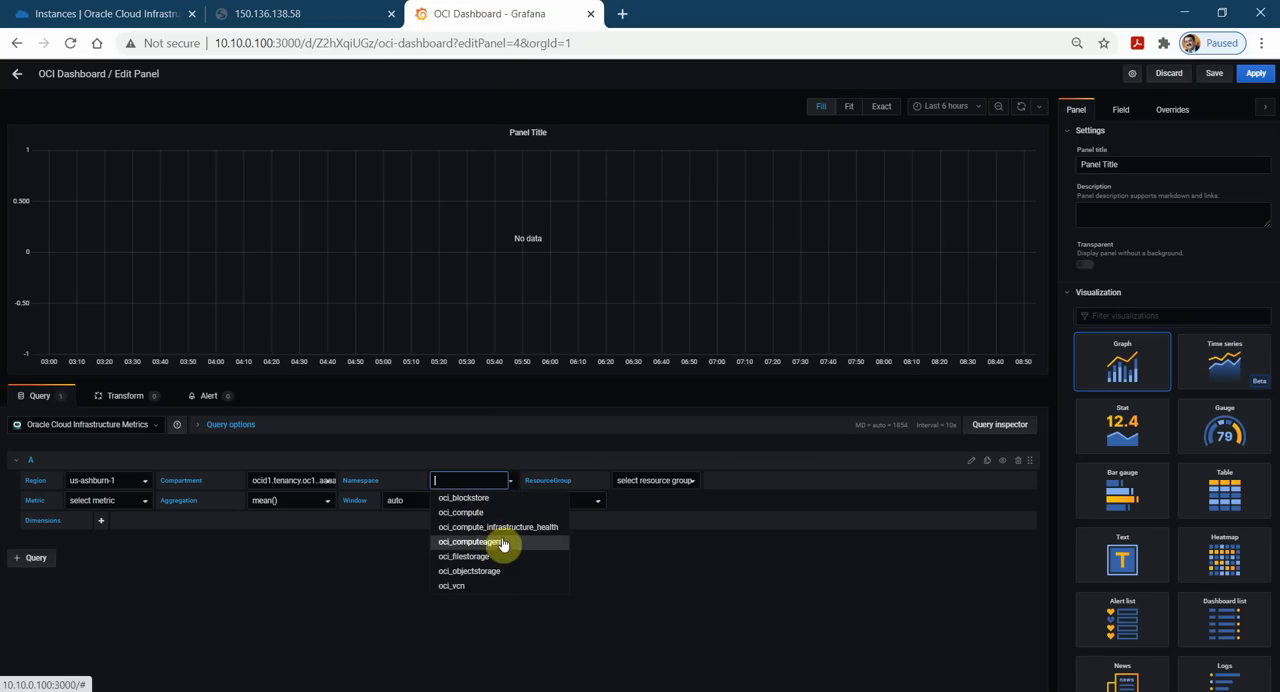
# Set the new panel's namespace to oci_computeagent and its metric to MemoryUtilization.
pyautogui.click(505, 539)
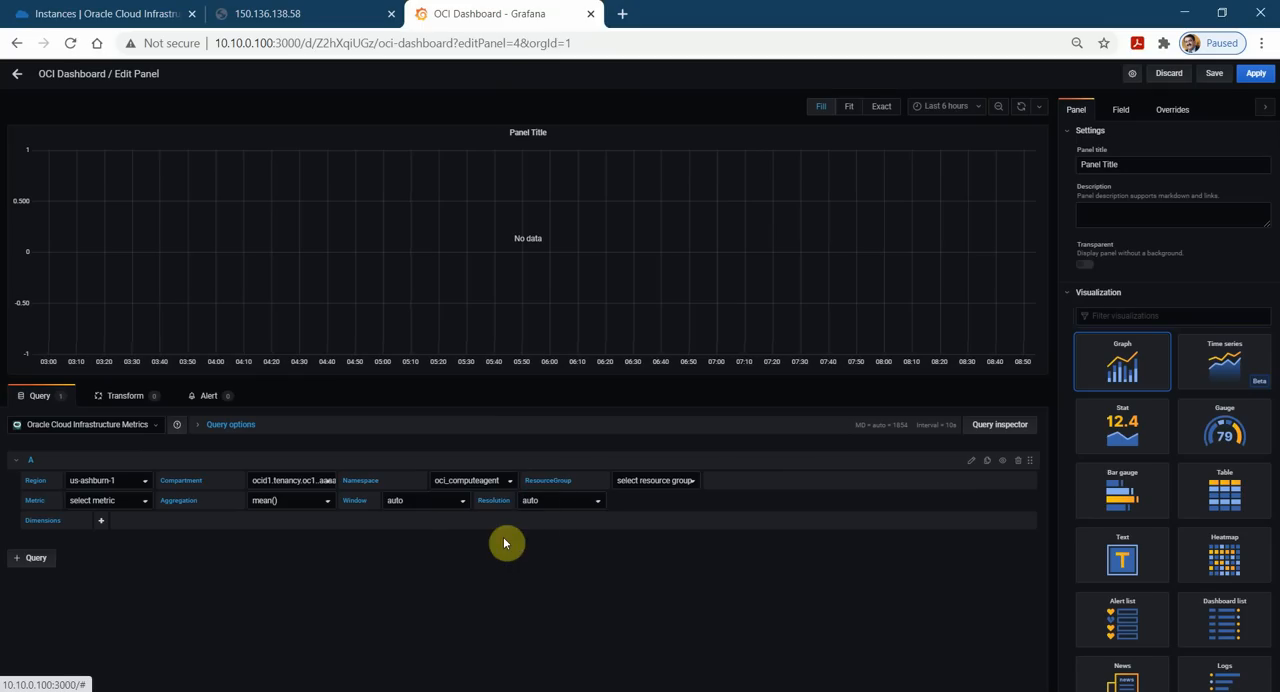
pyautogui.click(147, 506)
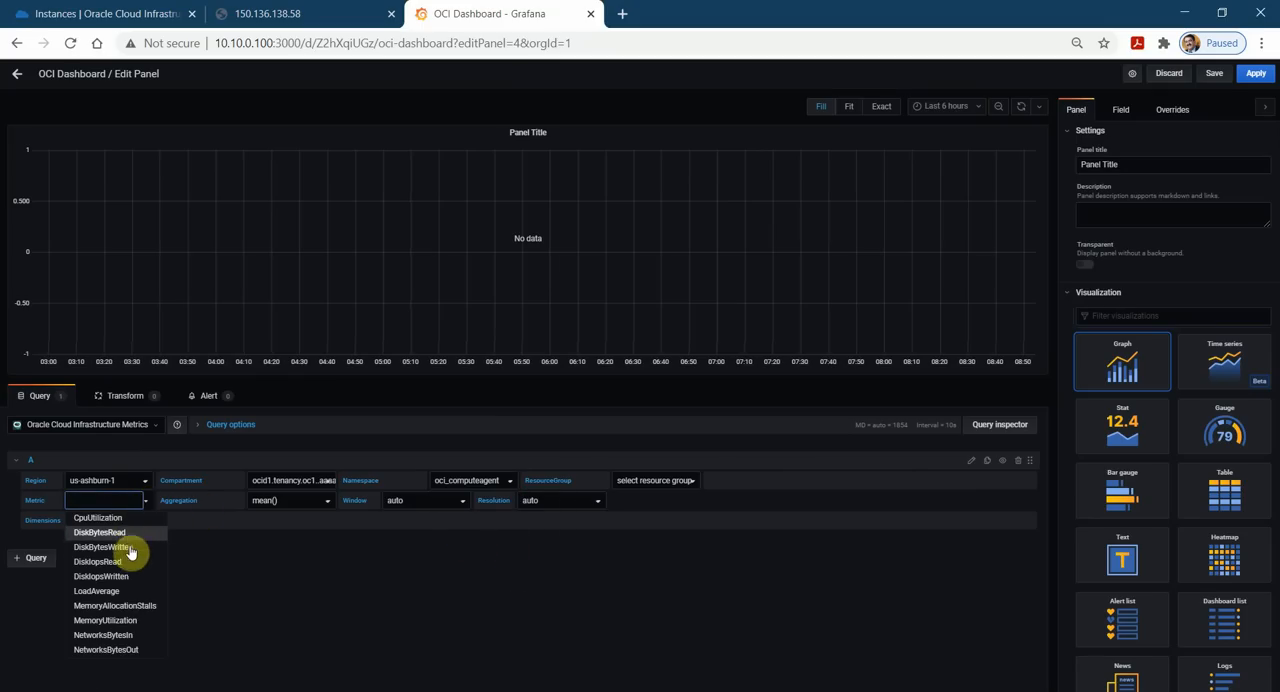
pyautogui.click(147, 624)
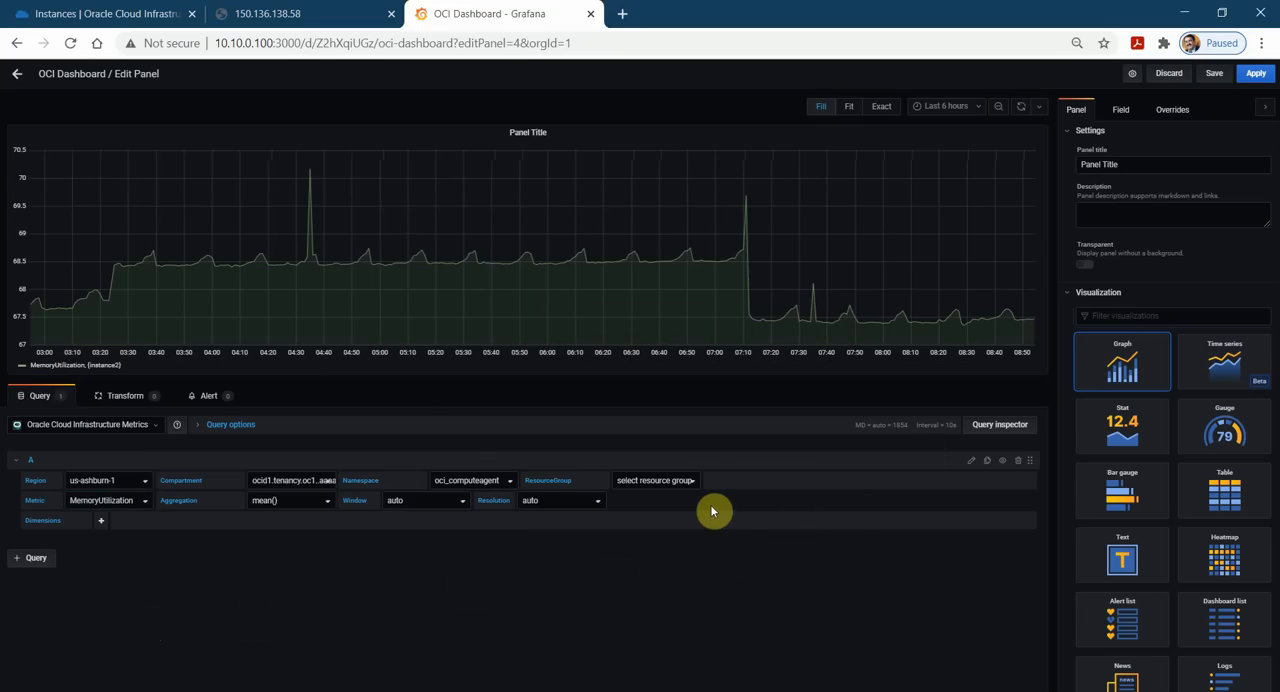
# Show the memory panel as a Gauge with a purple base threshold and apply it to the dashboard.
pyautogui.click(1229, 440)
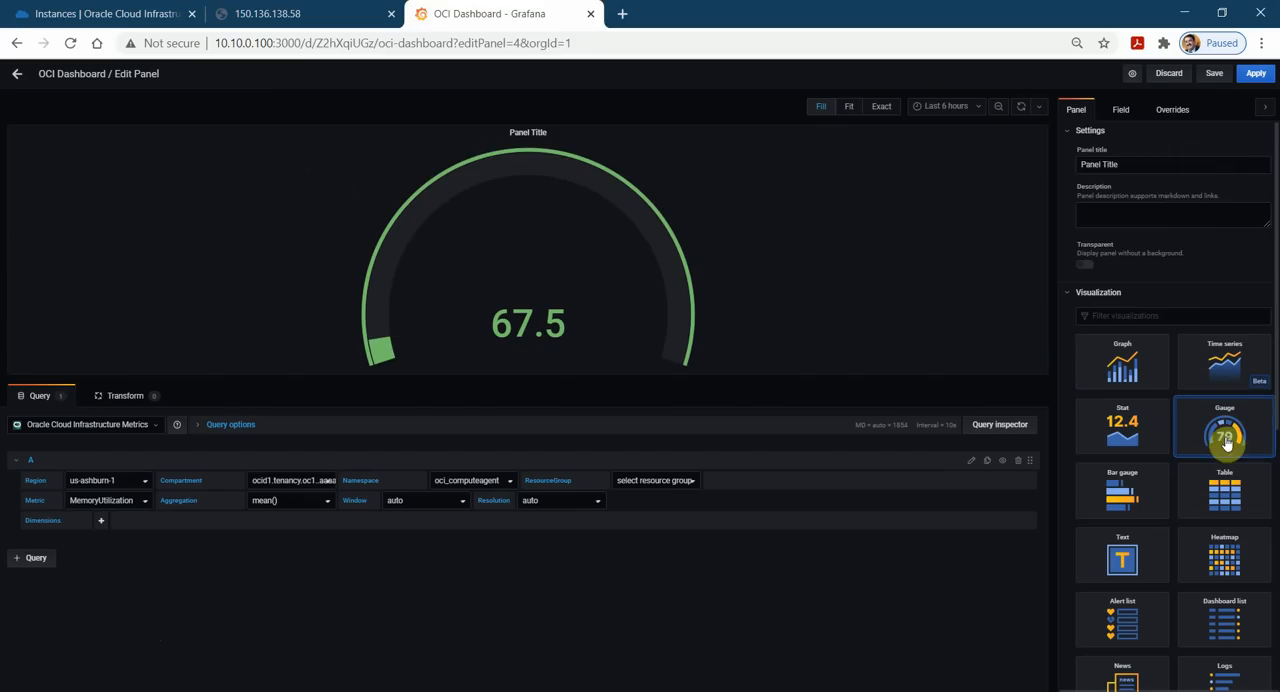
pyautogui.click(1119, 108)
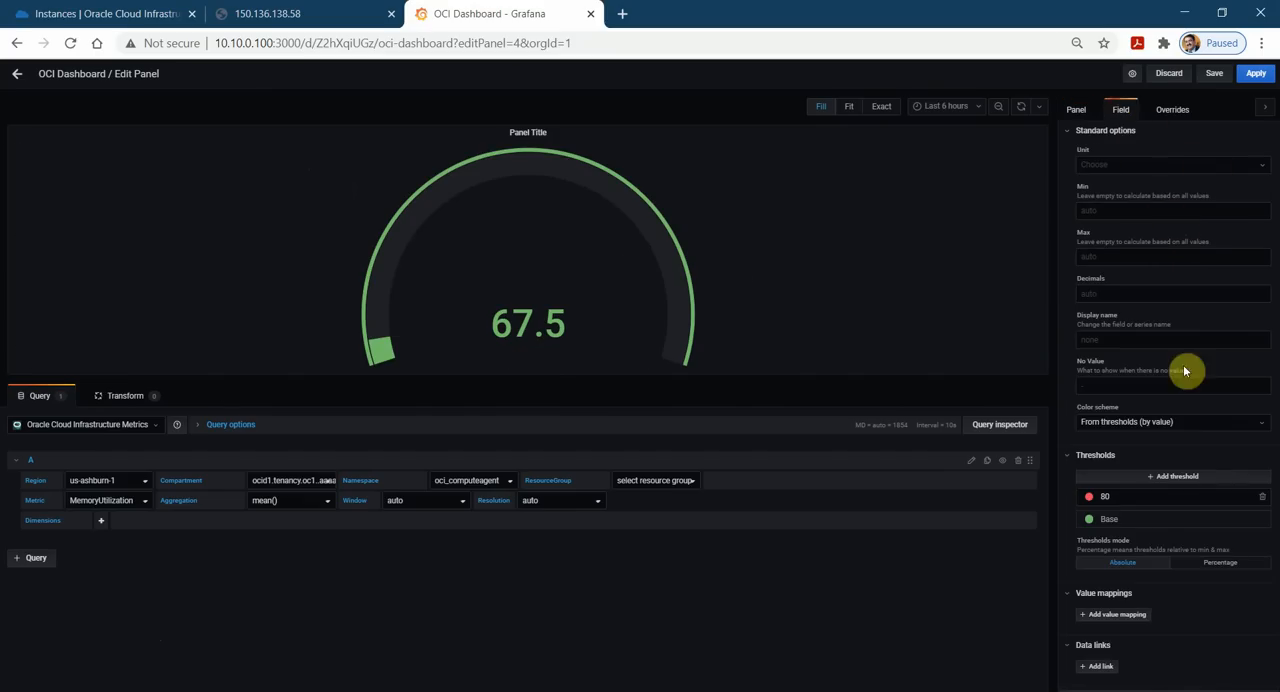
pyautogui.click(1087, 521)
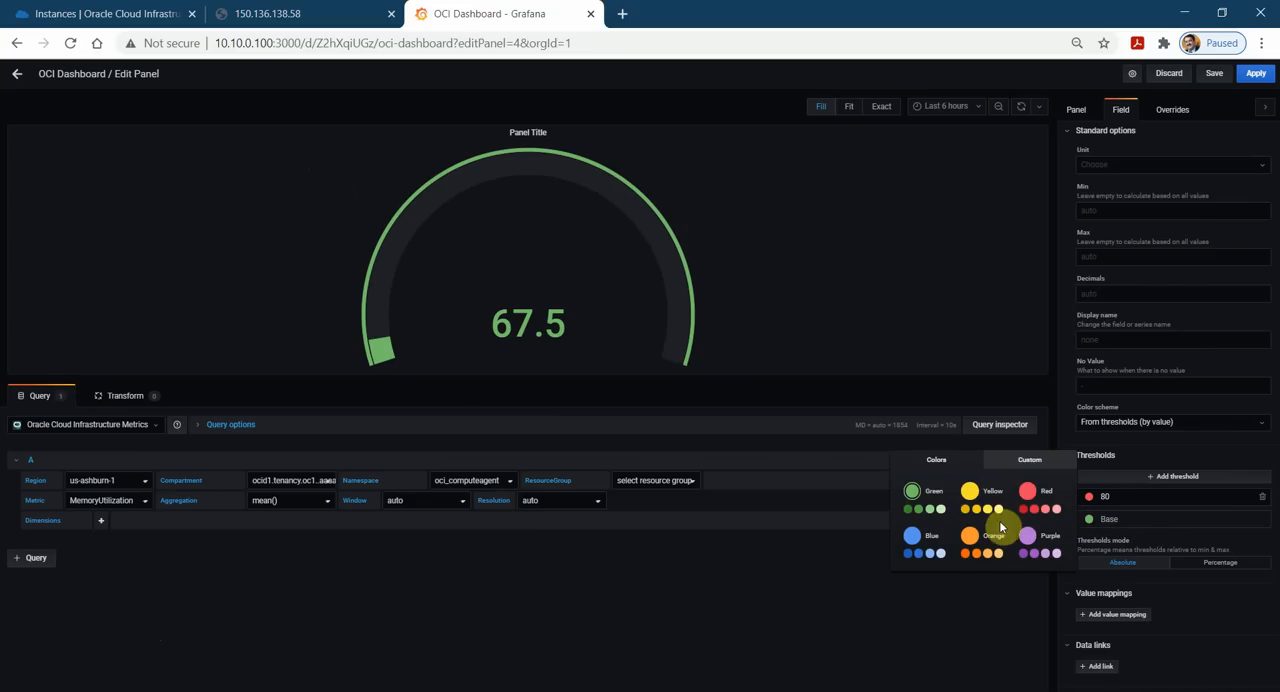
pyautogui.click(1032, 543)
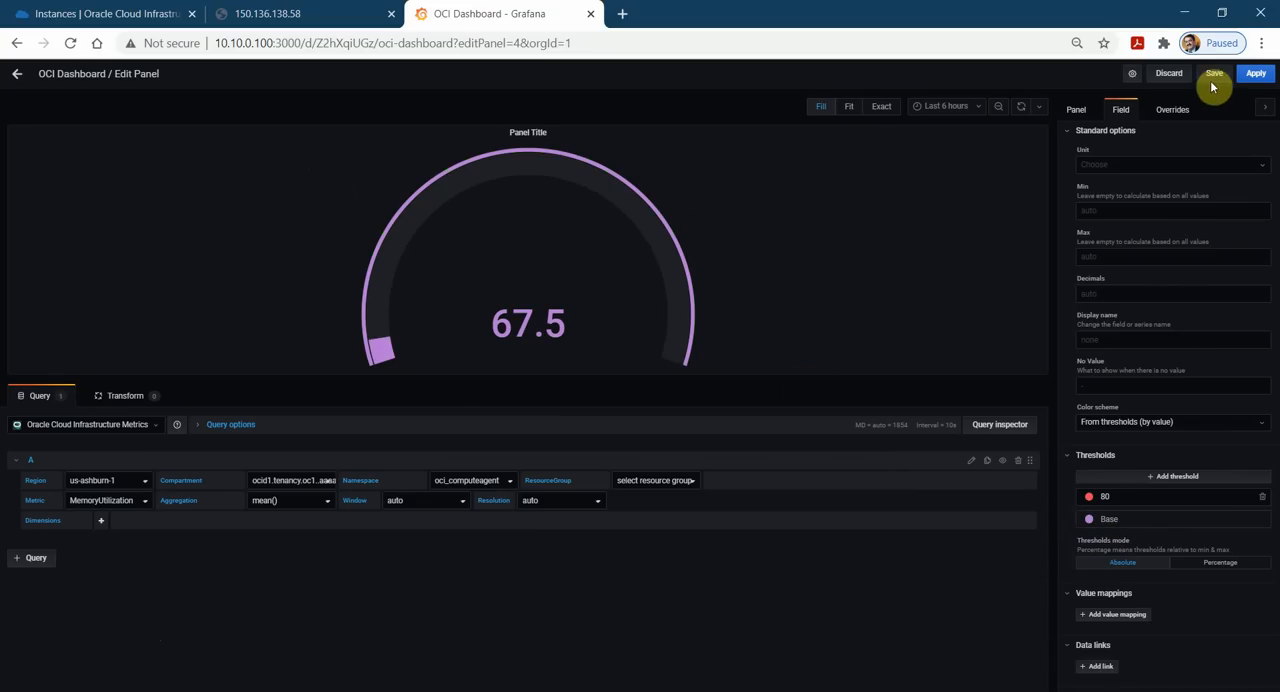
pyautogui.click(1257, 74)
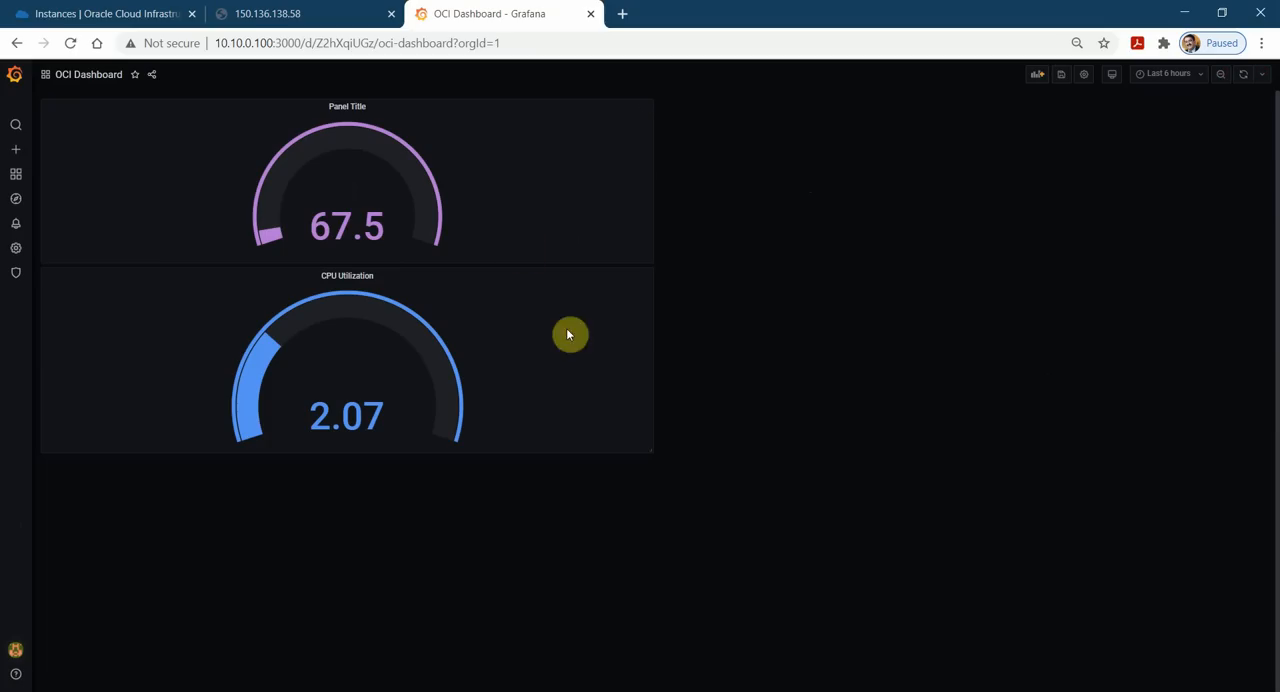
# Resize the two gauge panels so they sit side by side and add a row above them.
pyautogui.moveTo(650, 459); pyautogui.dragTo(315, 434)
pyautogui.moveTo(649, 250); pyautogui.dragTo(620, 150)
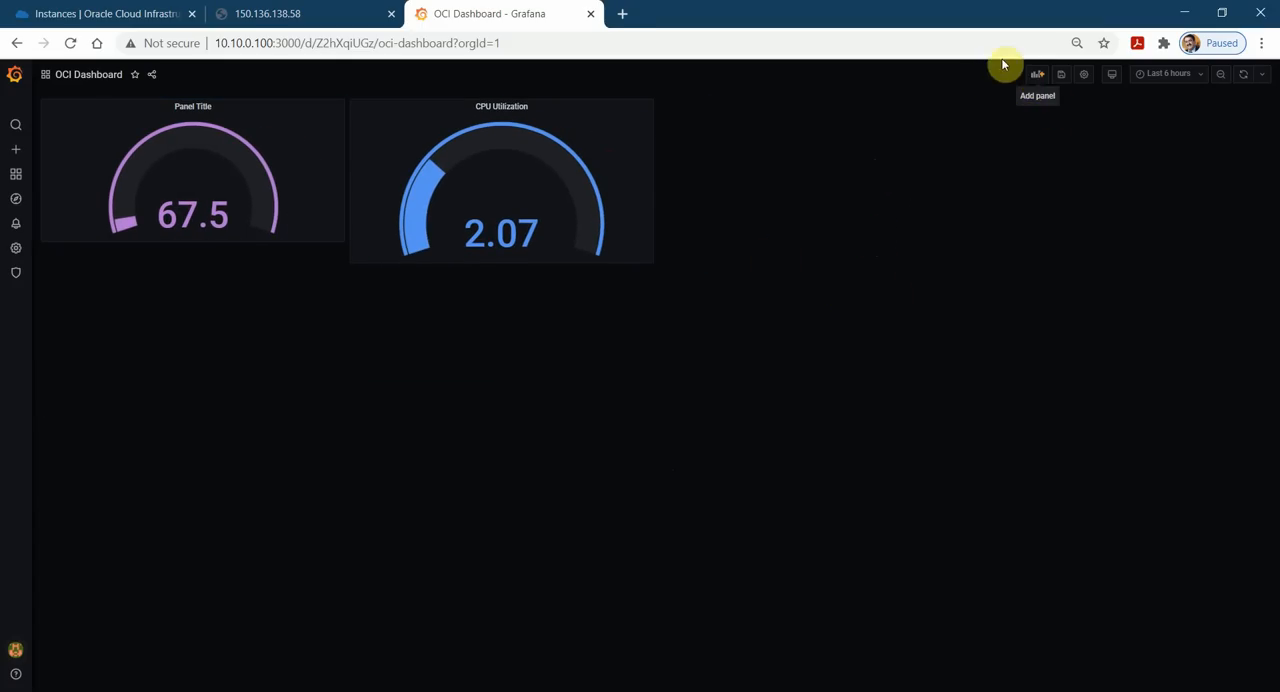
pyautogui.click(1036, 75)
pyautogui.click(349, 197)
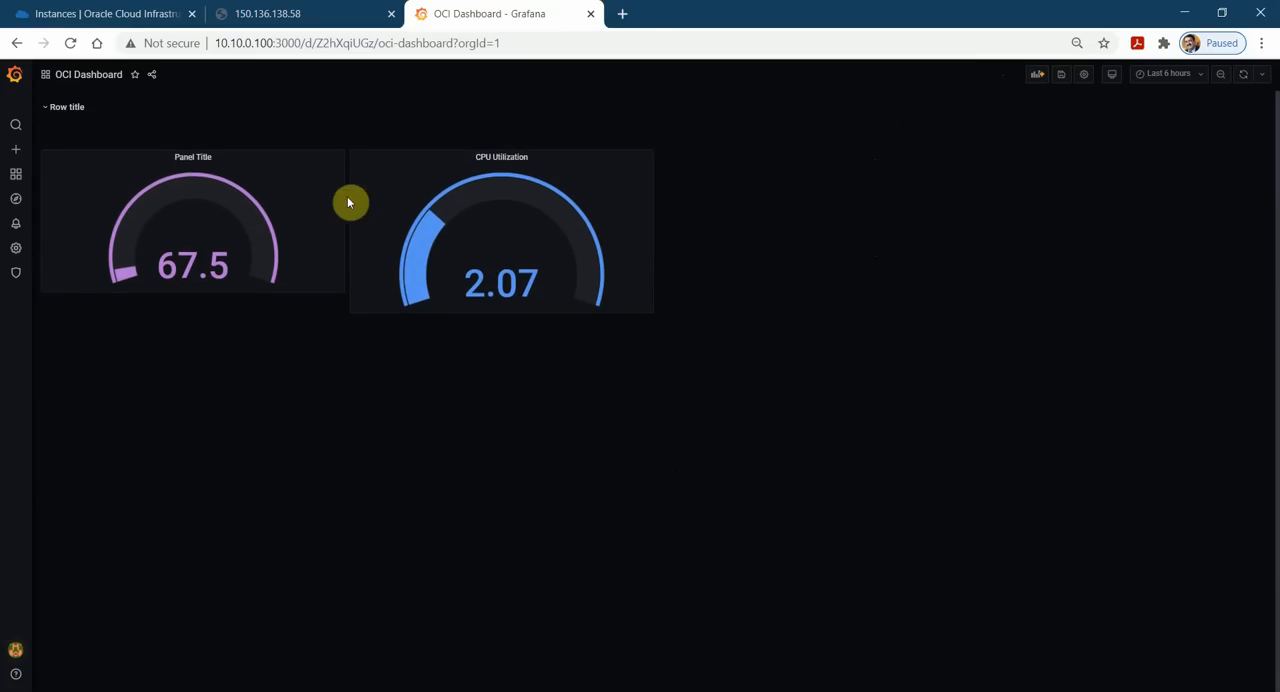
# Collapse the new row and set its title to Overview of CPU and Memory.
pyautogui.click(47, 111)
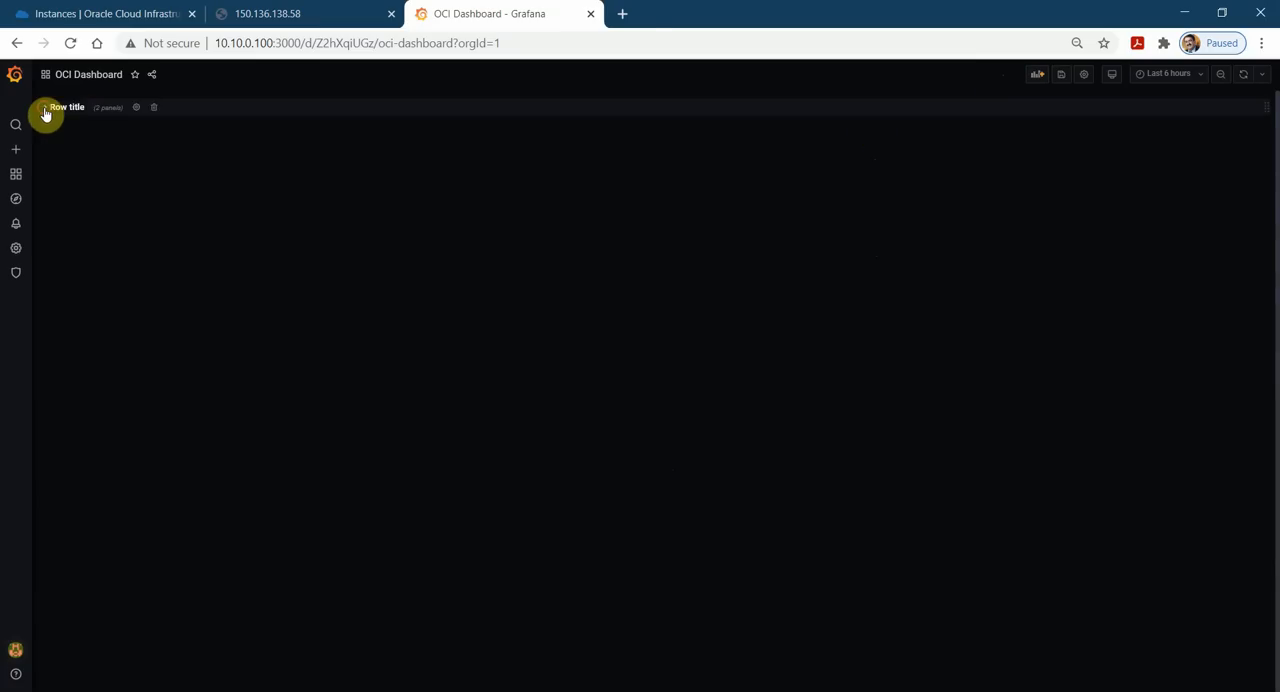
pyautogui.click(138, 108)
pyautogui.click(630, 189)
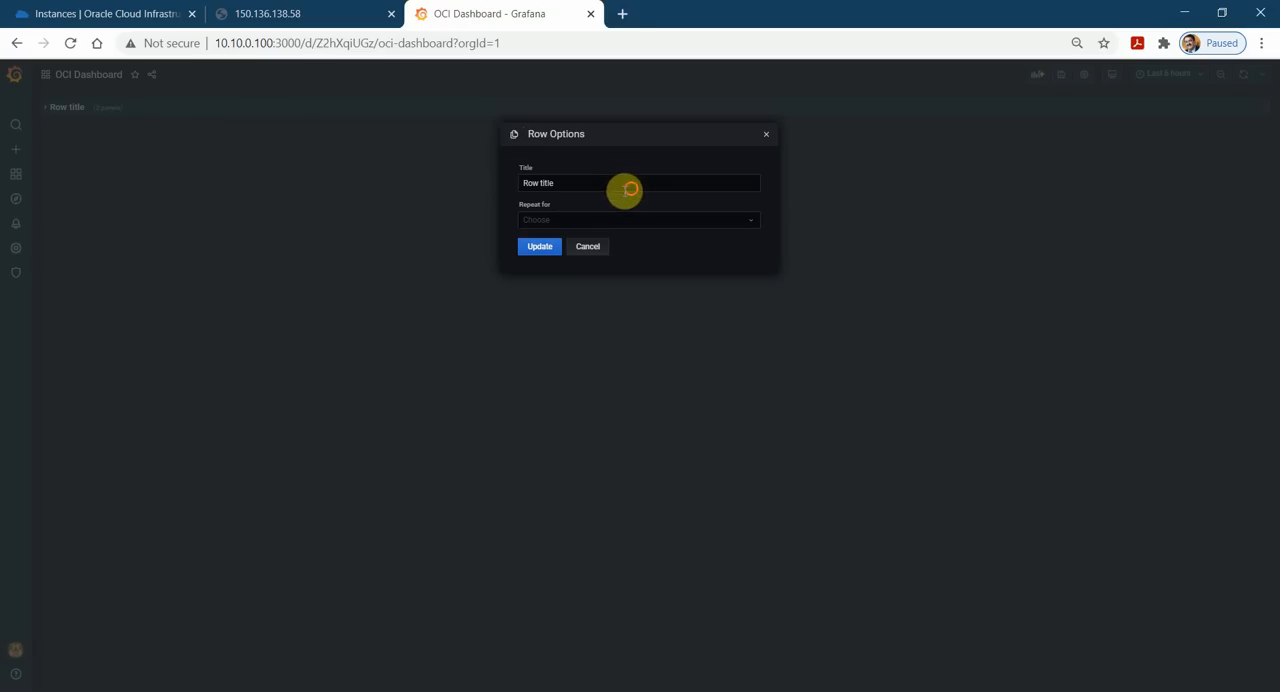
pyautogui.moveTo(630, 189); pyautogui.dragTo(466, 197)
pyautogui.write('Ov')
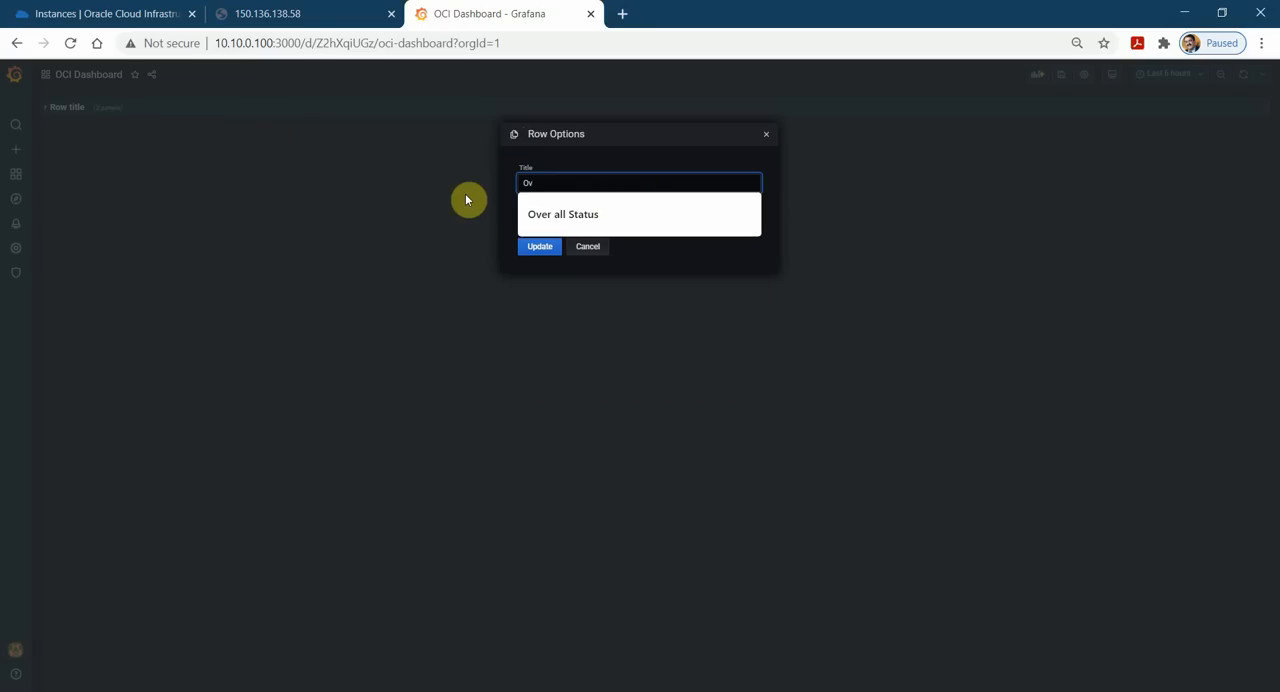
pyautogui.write('erview o')
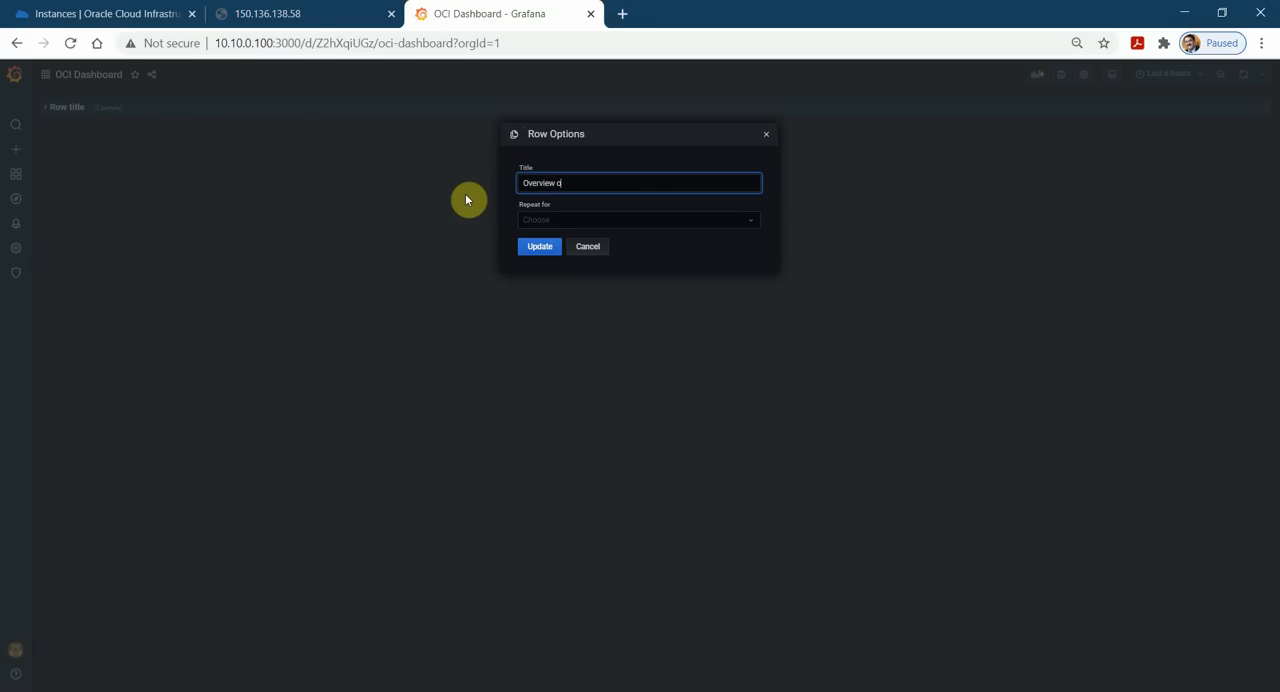
pyautogui.write('f CPU and Memory')
pyautogui.click(540, 247)
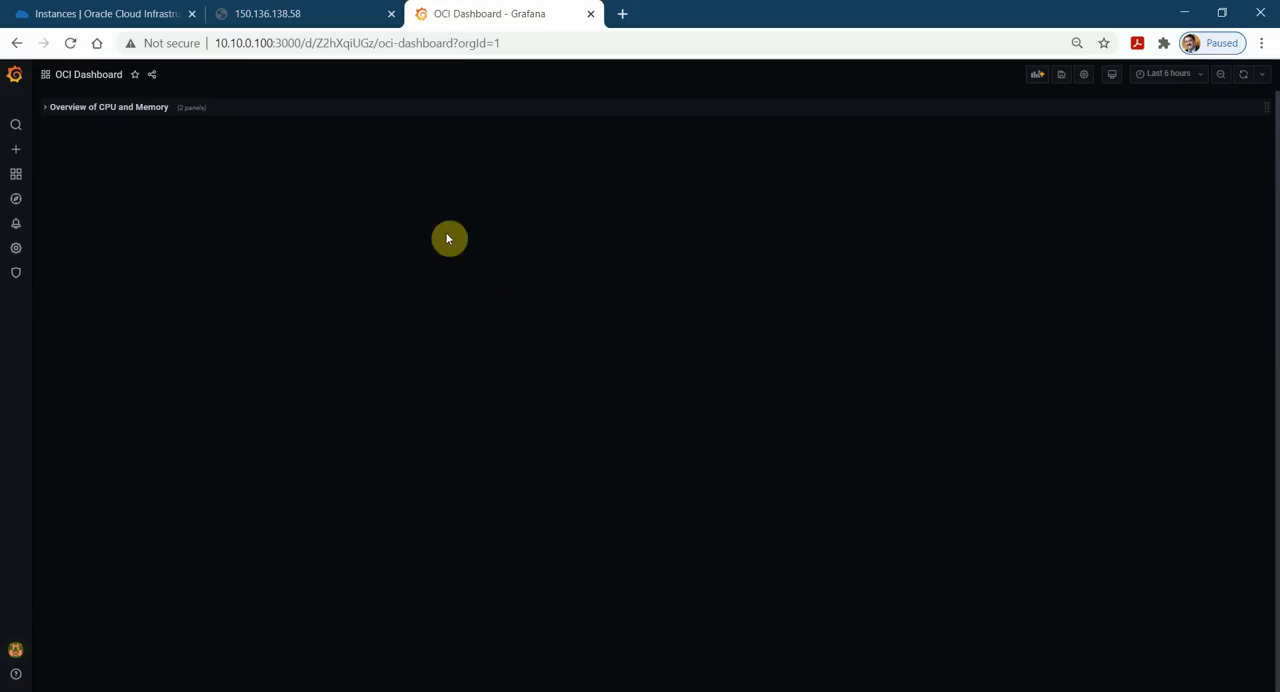
# Expand the Overview of CPU and Memory row, match the memory panel's height to the CPU panel, and move the CPU panel away from it.
pyautogui.click(47, 112)
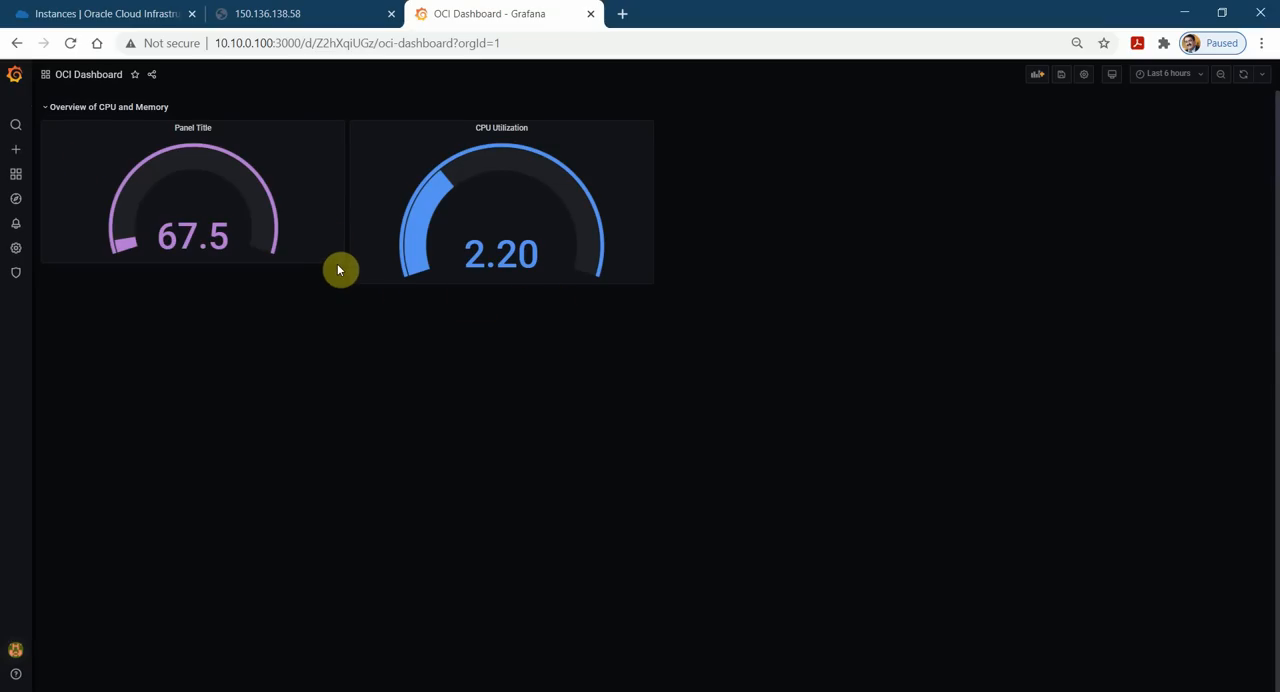
pyautogui.moveTo(340, 259); pyautogui.dragTo(345, 284)
pyautogui.moveTo(569, 129); pyautogui.dragTo(738, 133)
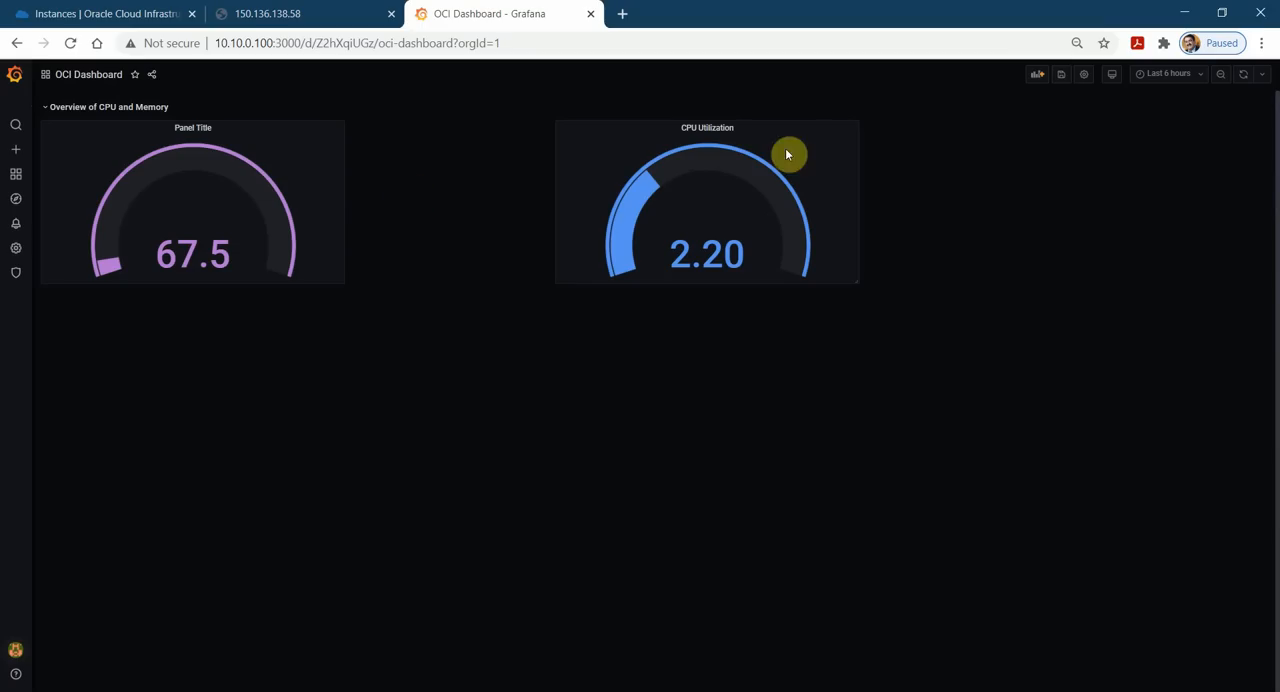
# Title the memory gauge panel Memory Utilization, save the dashboard and apply the panel changes.
pyautogui.click(215, 129)
pyautogui.click(184, 163)
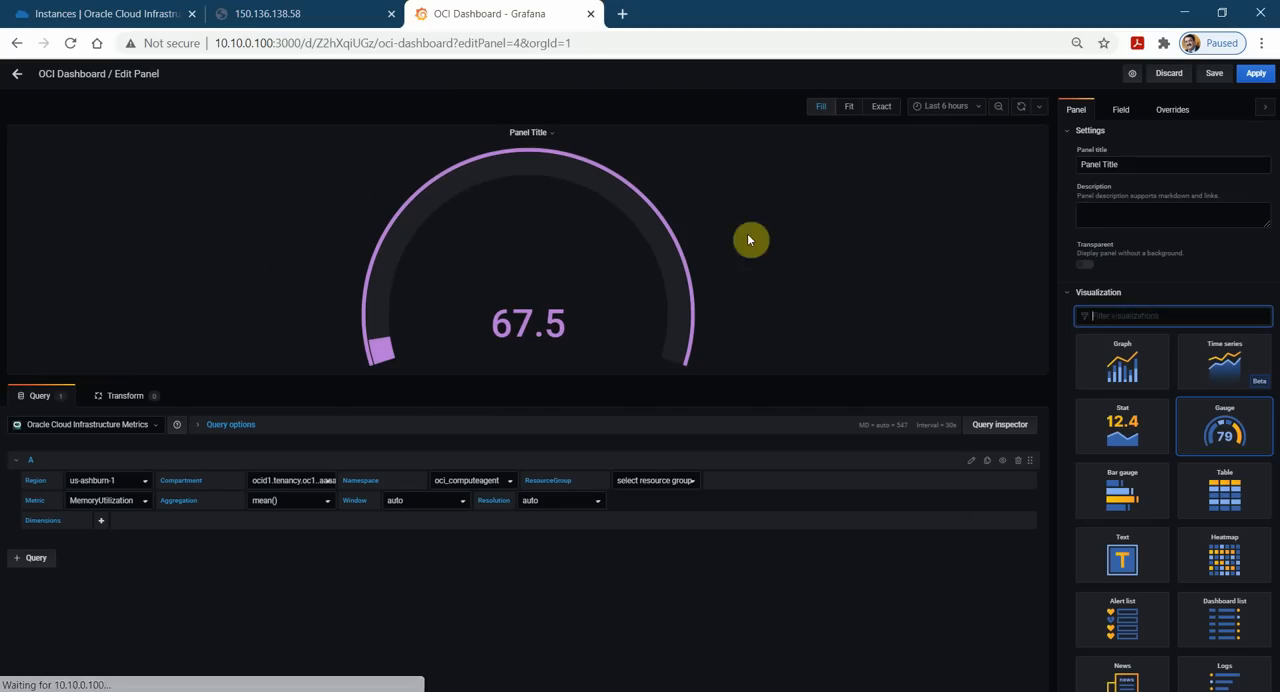
pyautogui.tripleClick(1150, 164)
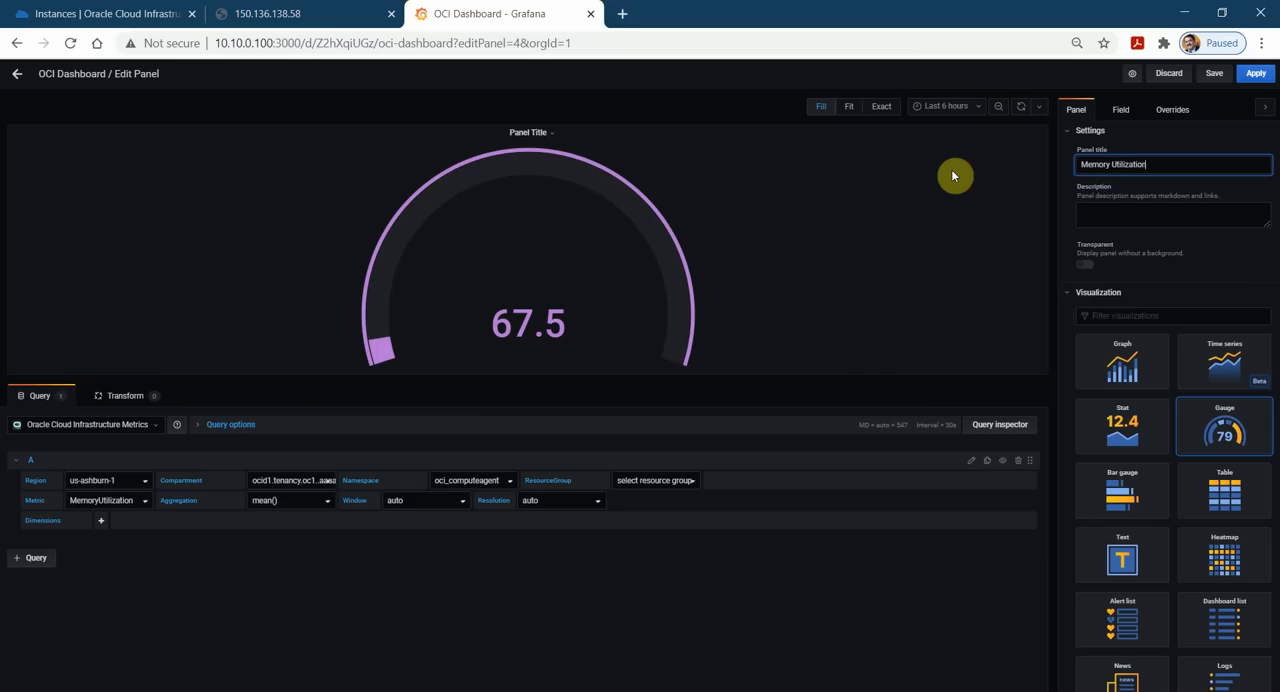
pyautogui.click(1216, 73)
pyautogui.click(537, 226)
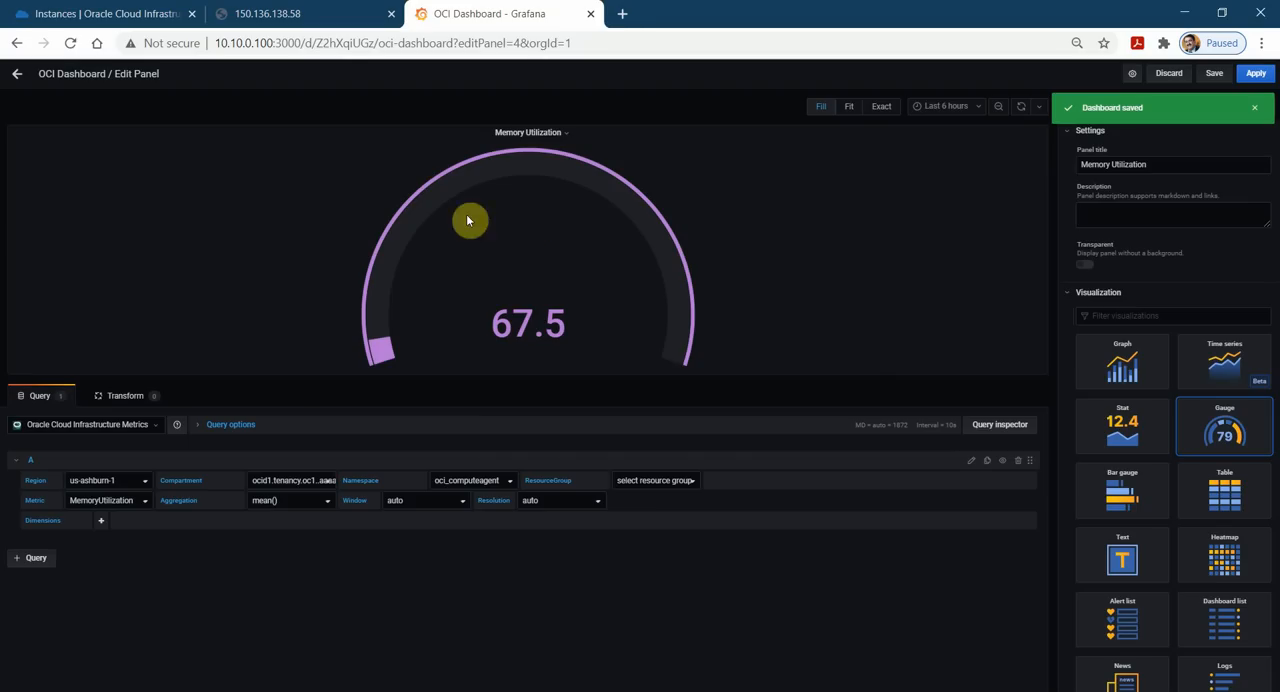
pyautogui.click(1255, 73)
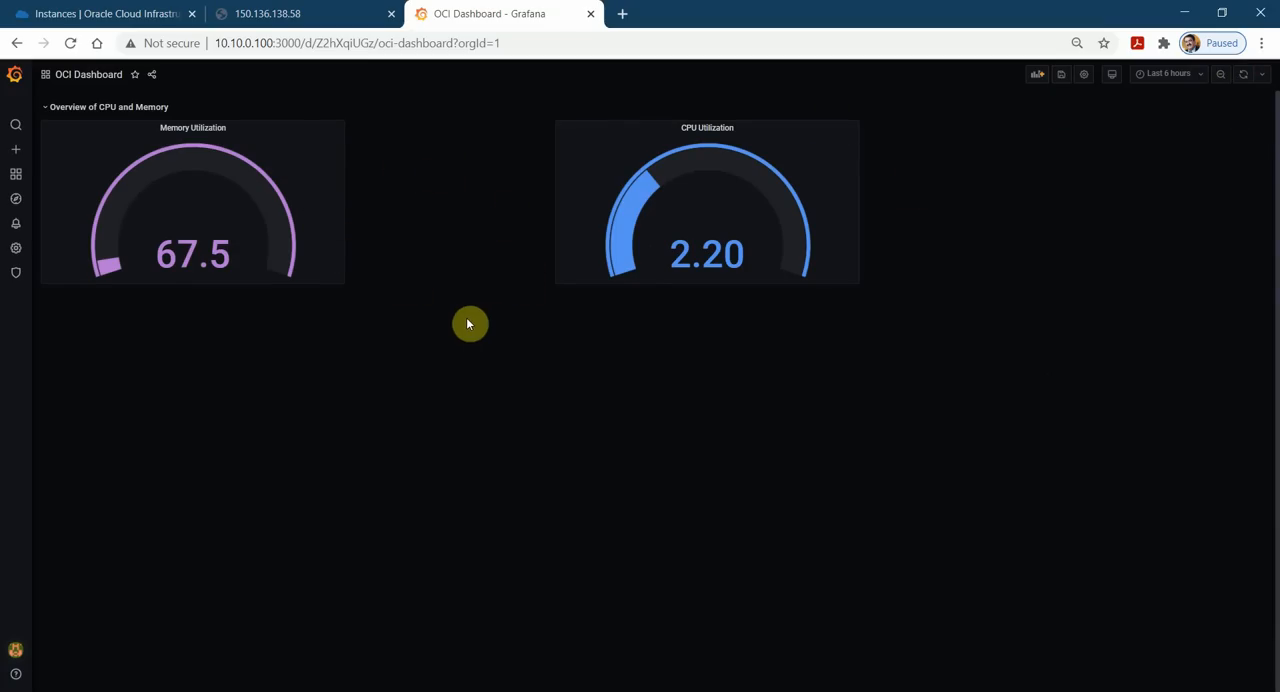
pyautogui.click(47, 112)
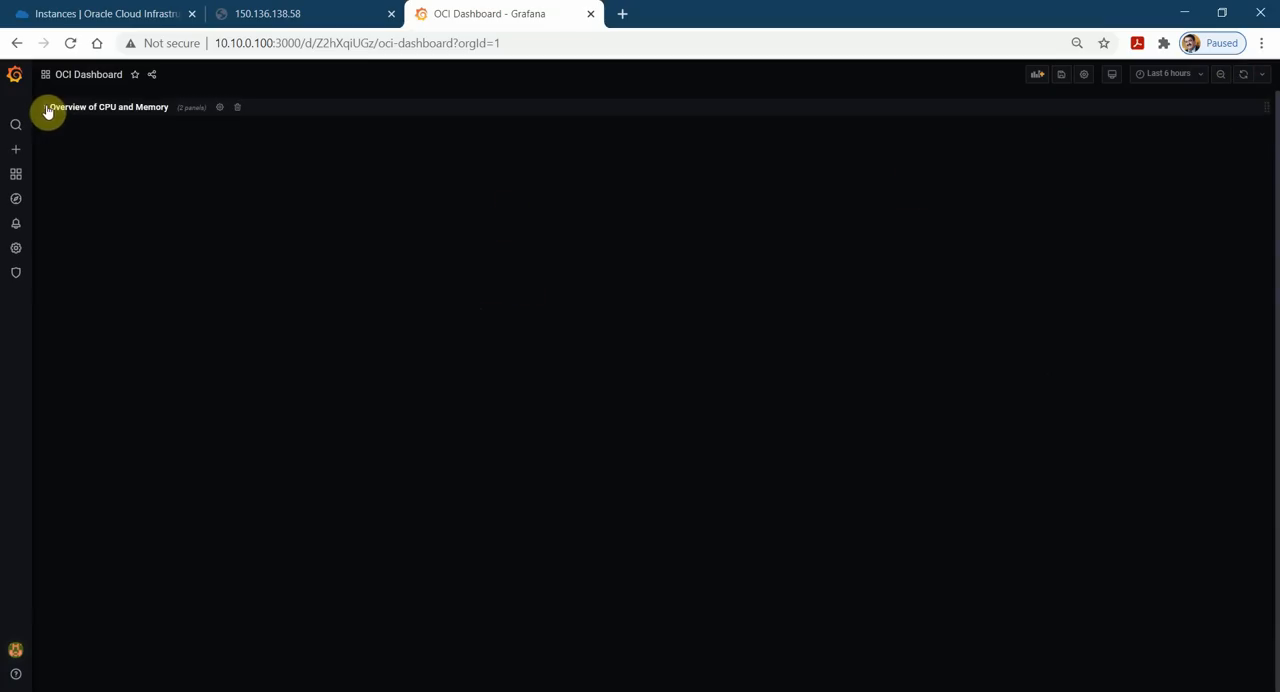
pyautogui.click(49, 112)
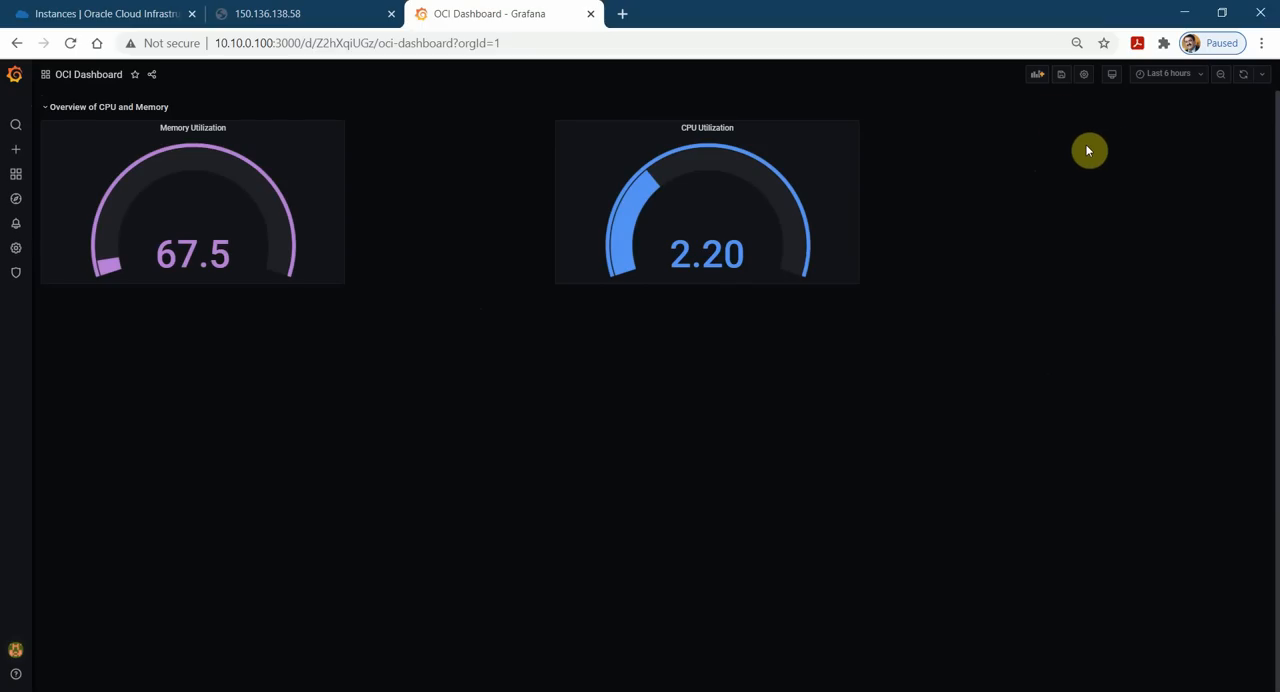
# Add a dashboard variable named compartment with the label Compartment and the description "Compartment for your resources".
pyautogui.click(1086, 78)
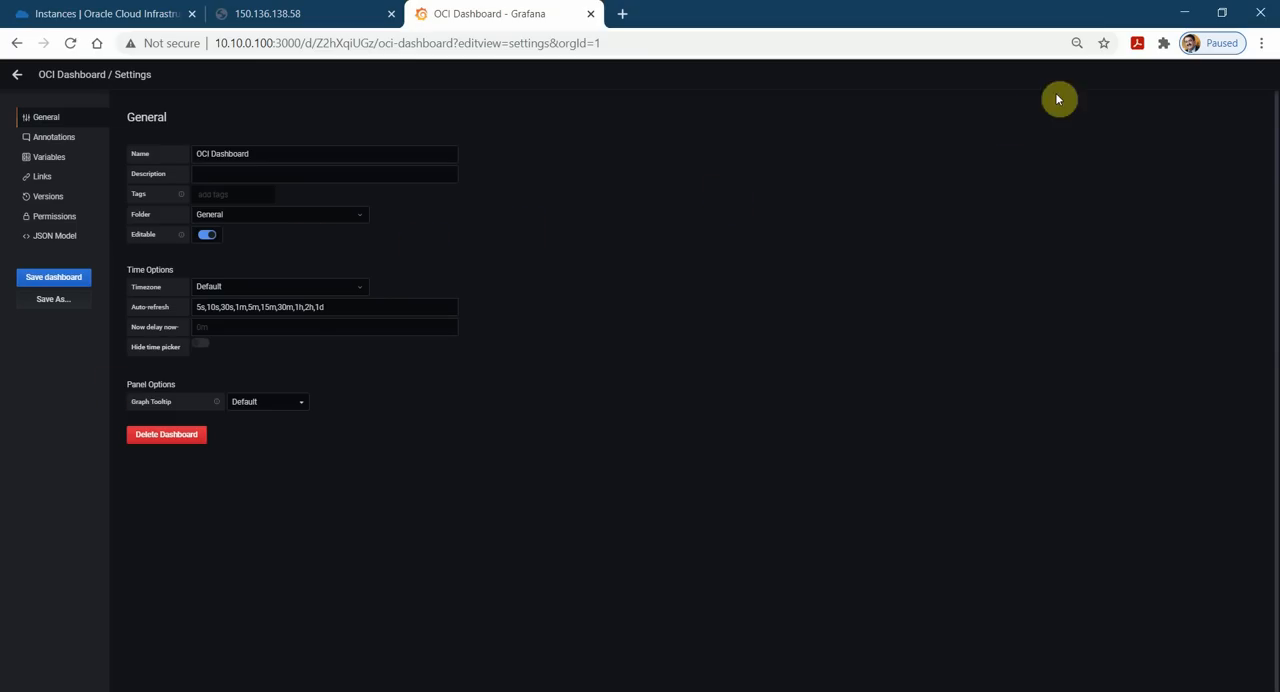
pyautogui.click(49, 160)
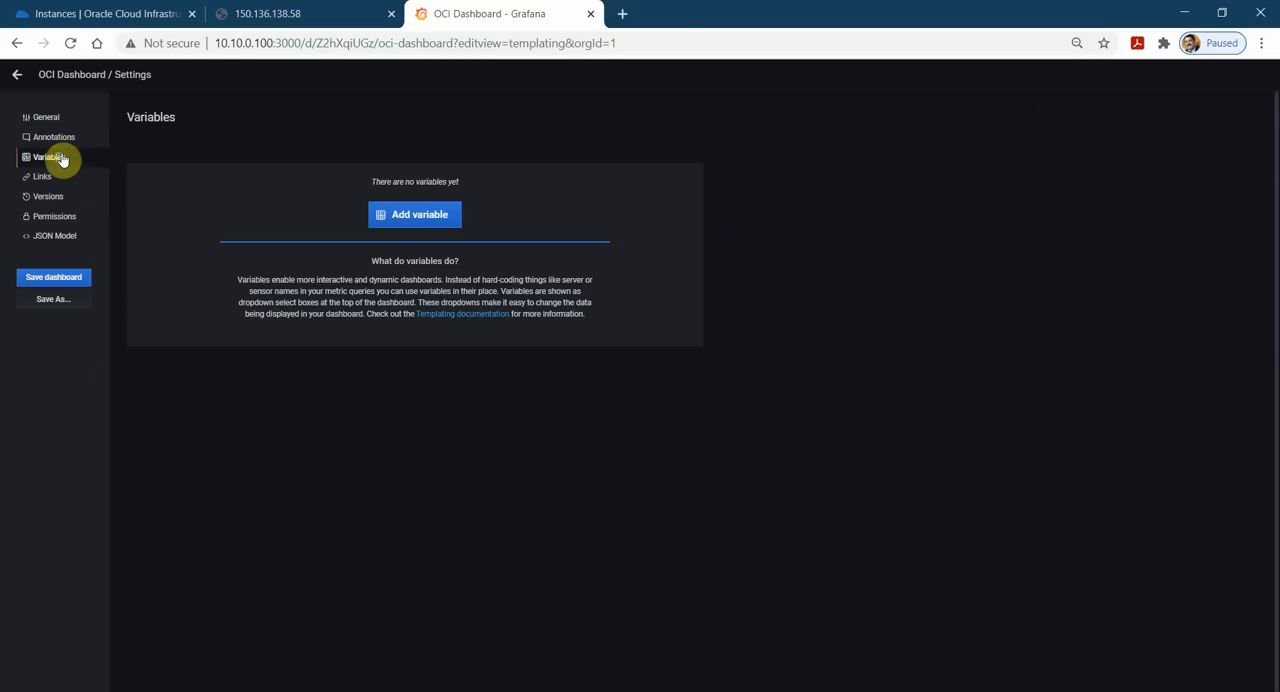
pyautogui.click(427, 222)
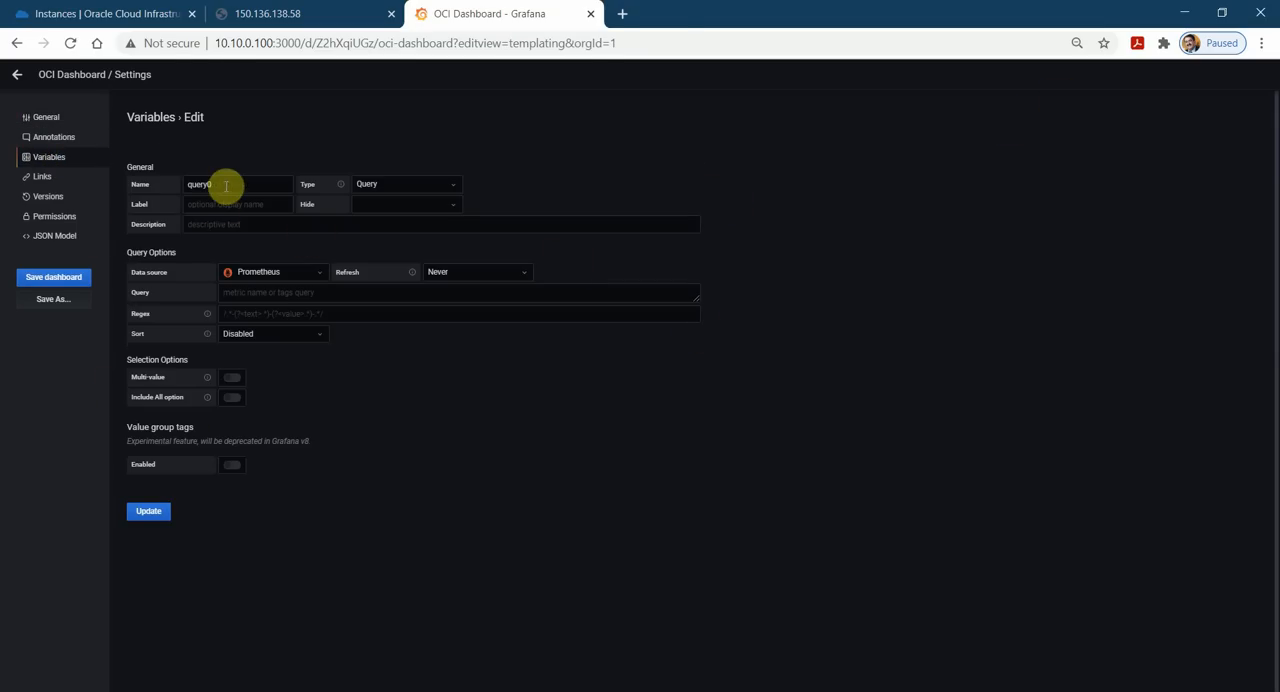
pyautogui.doubleClick(222, 185)
pyautogui.write('com')
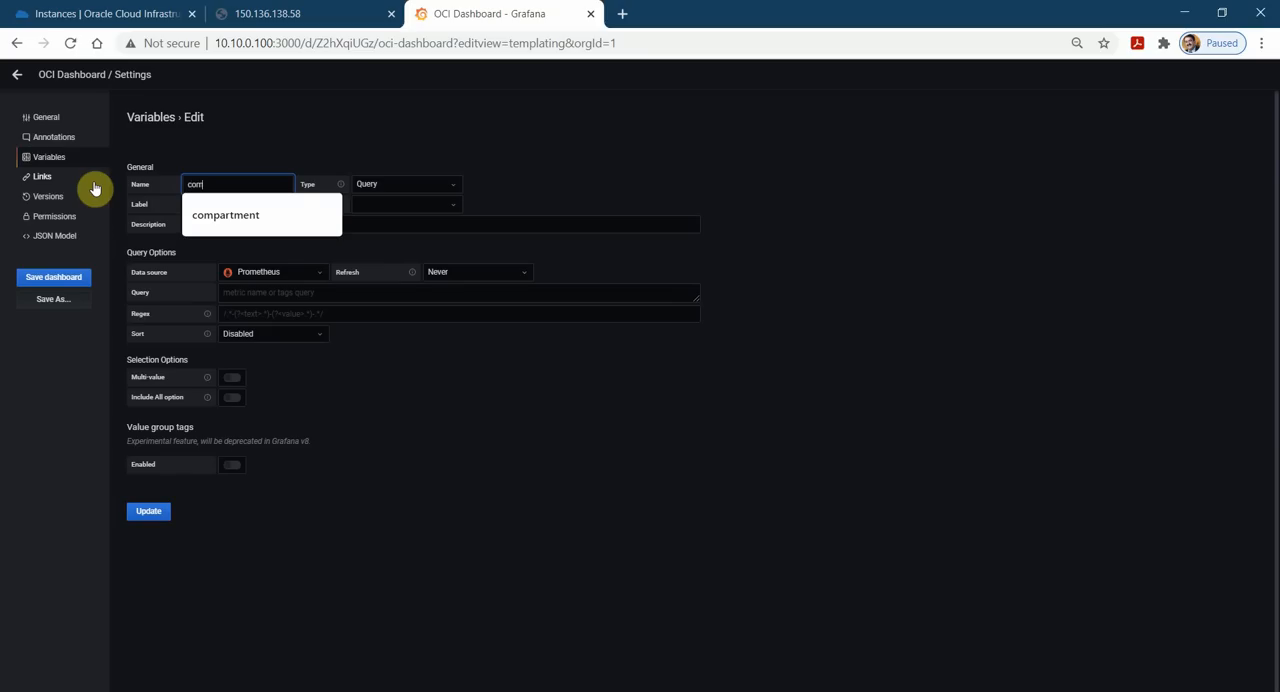
pyautogui.click(200, 214)
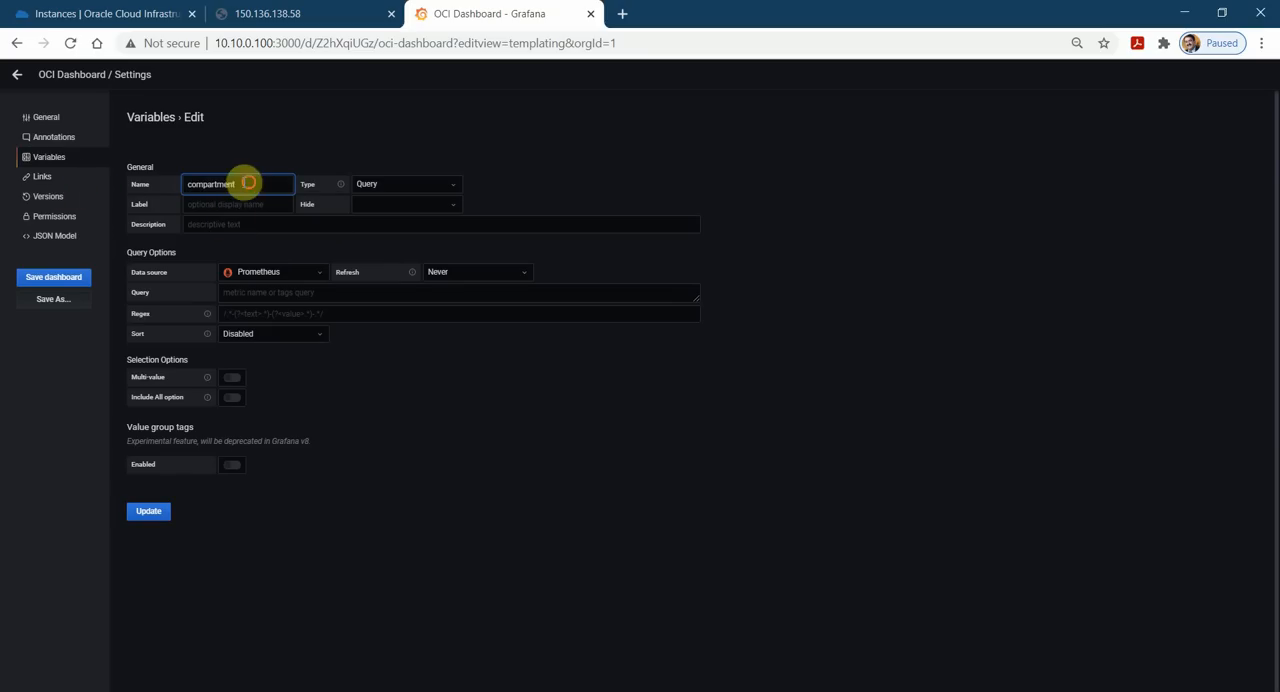
pyautogui.doubleClick(246, 184)
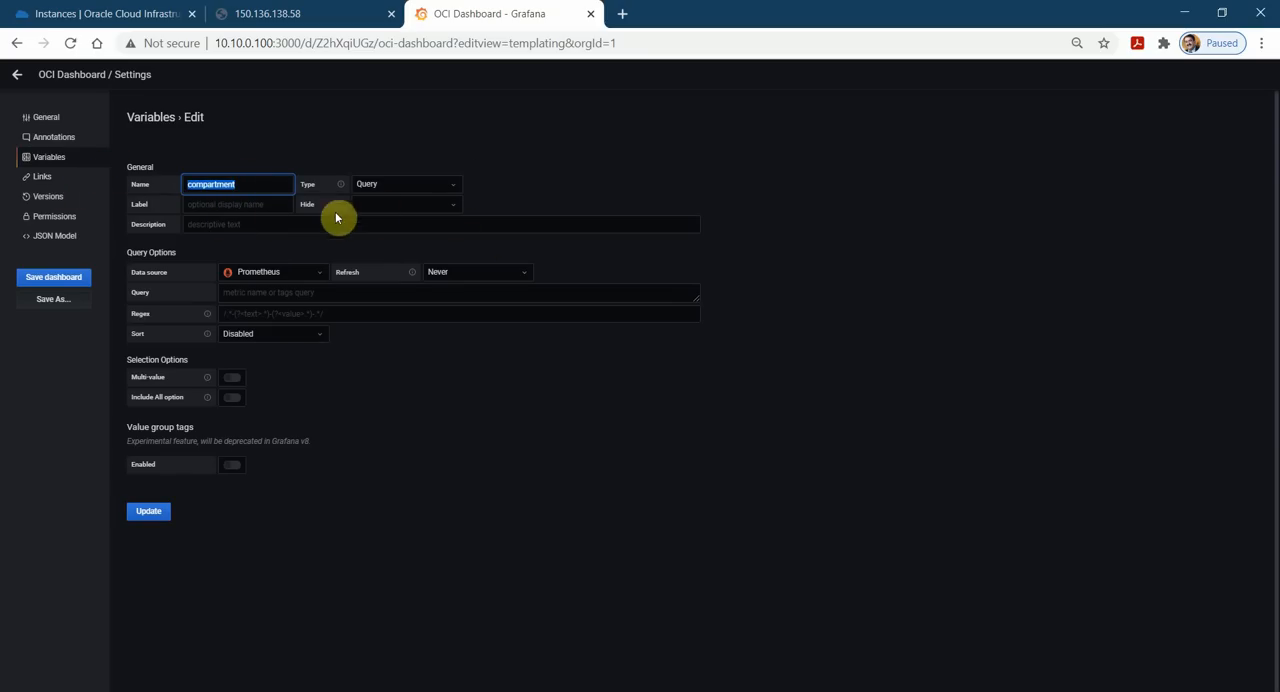
pyautogui.click(252, 207)
pyautogui.click(240, 261)
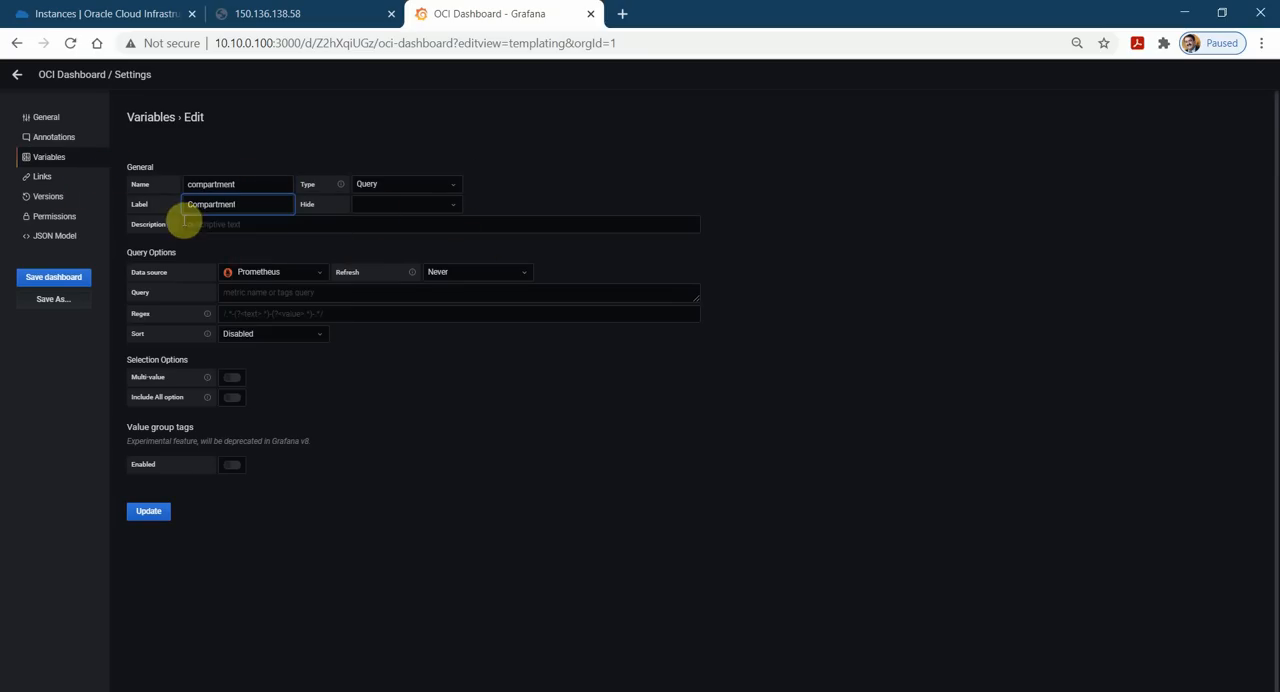
pyautogui.click(263, 224)
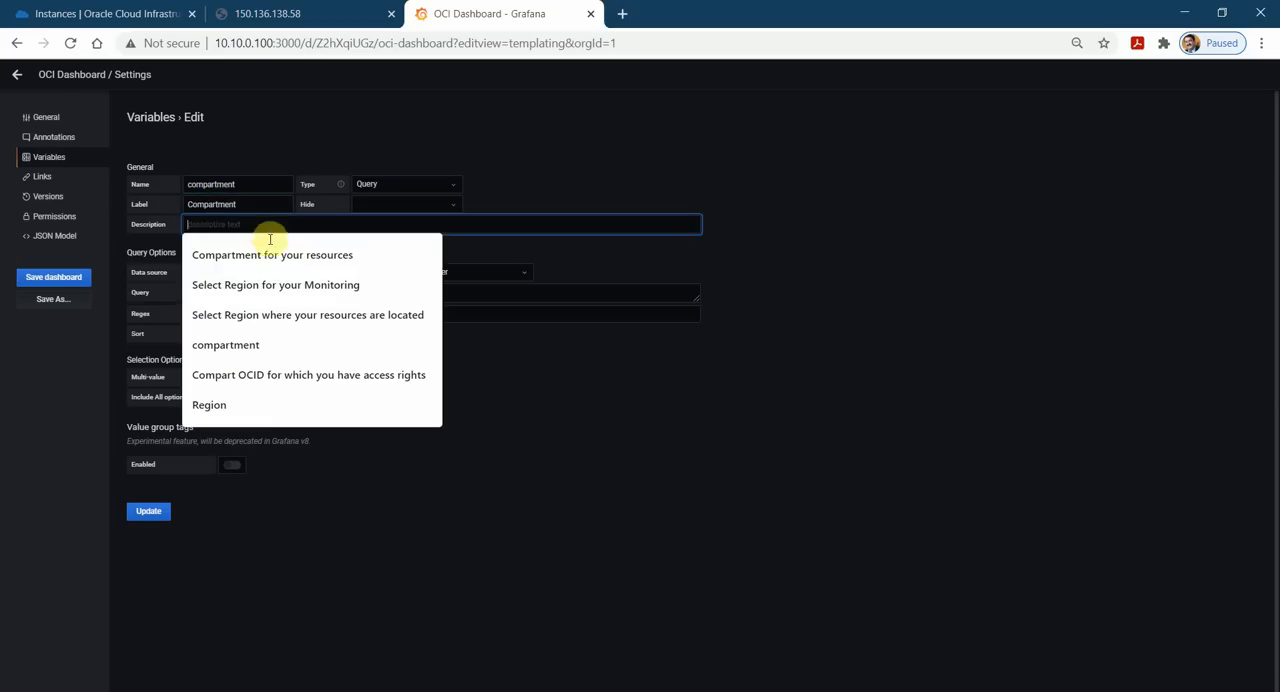
pyautogui.click(310, 256)
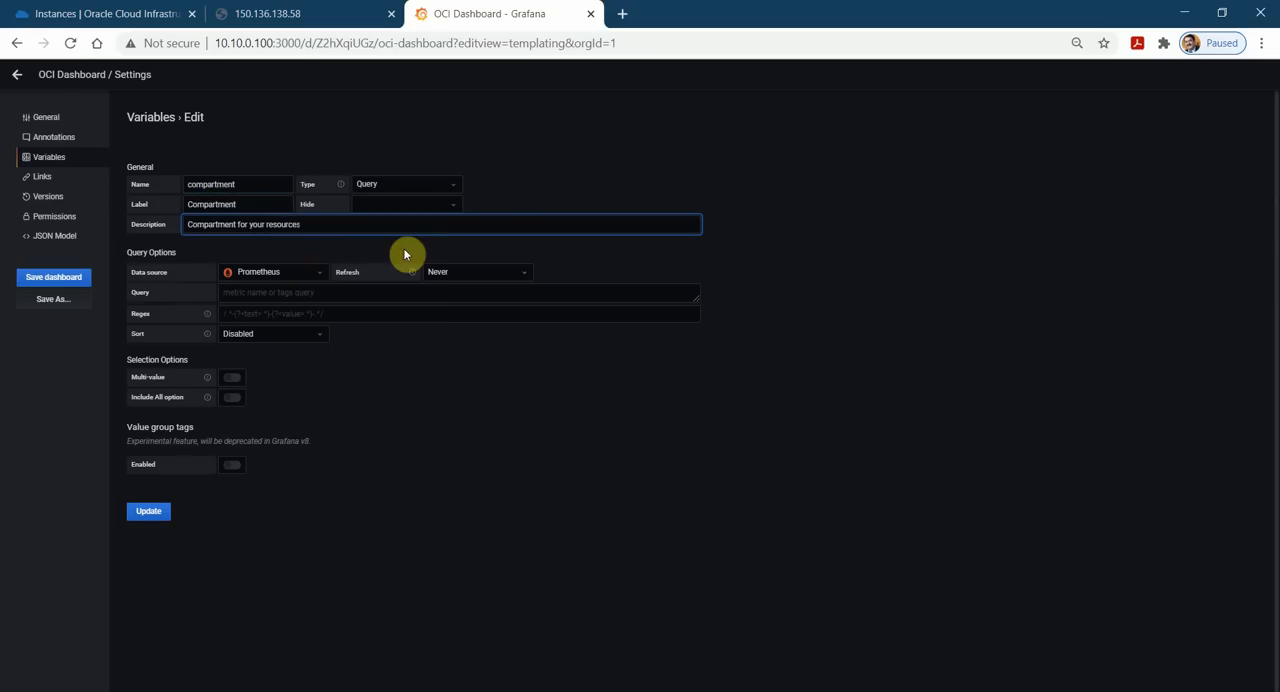
# Configure the compartment variable with Oracle Cloud Infrastructure Metrics as data source, refresh On Dashboard Load and the query compartments(), and update it.
pyautogui.click(313, 279)
pyautogui.click(306, 291)
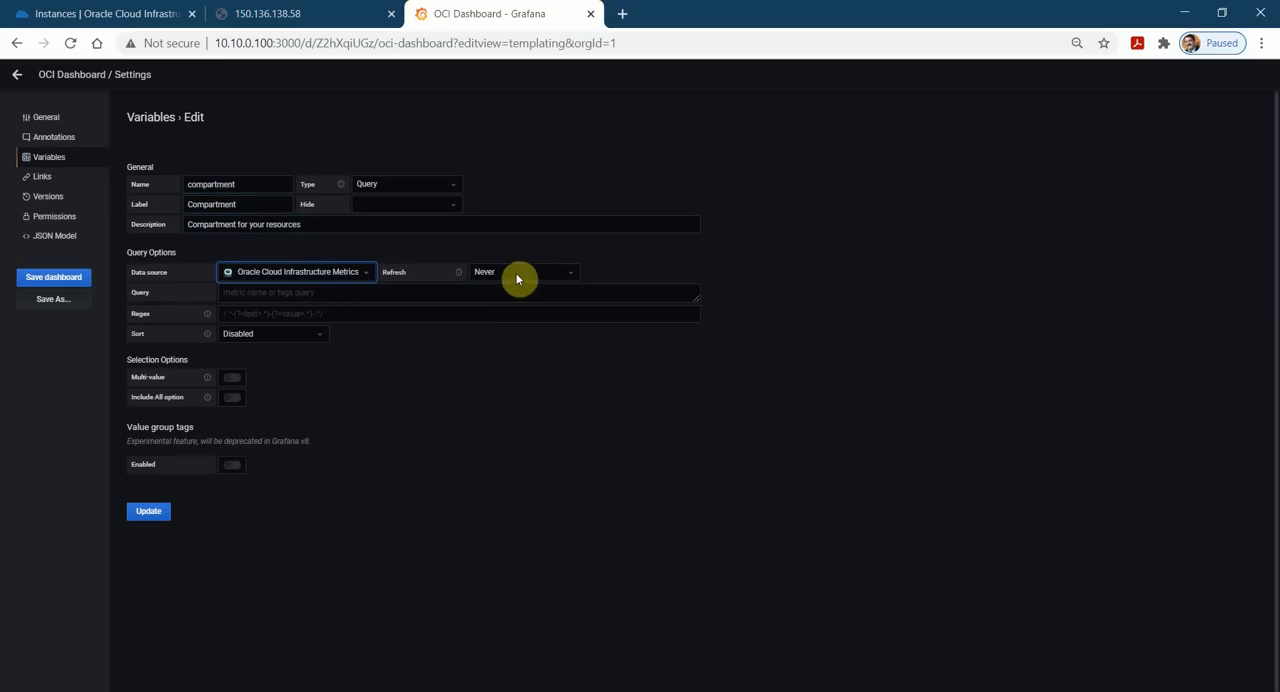
pyautogui.click(556, 281)
pyautogui.click(541, 310)
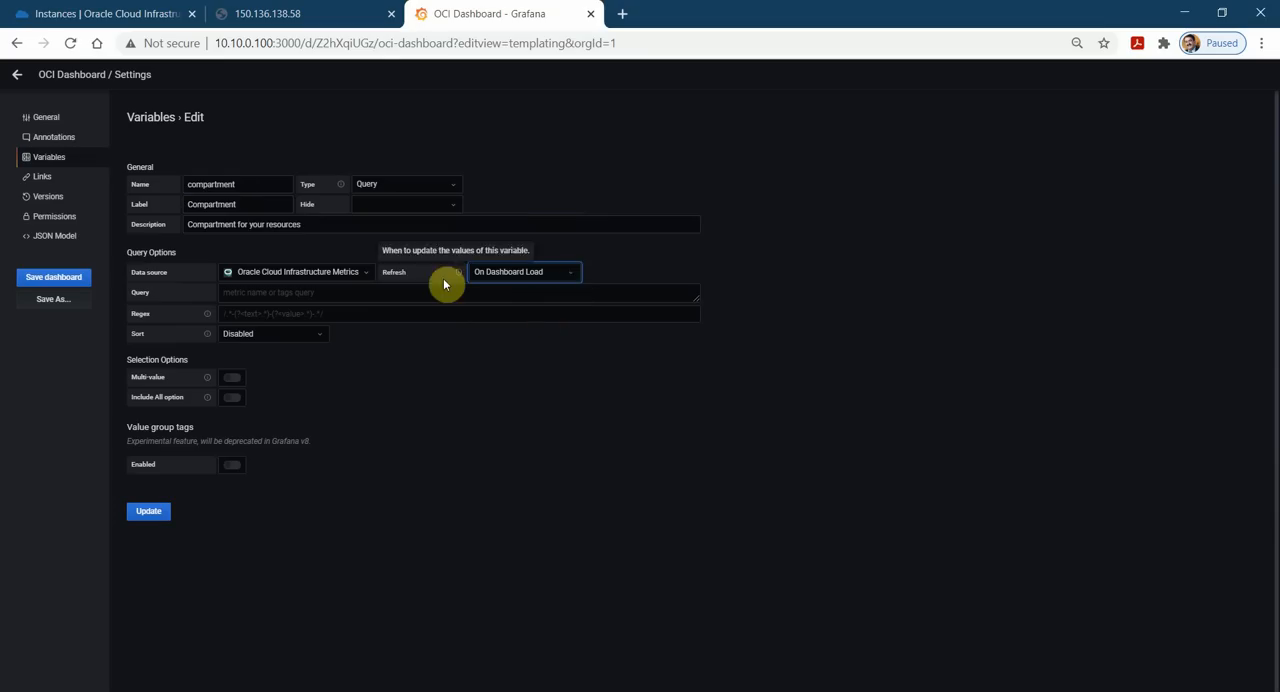
pyautogui.click(344, 295)
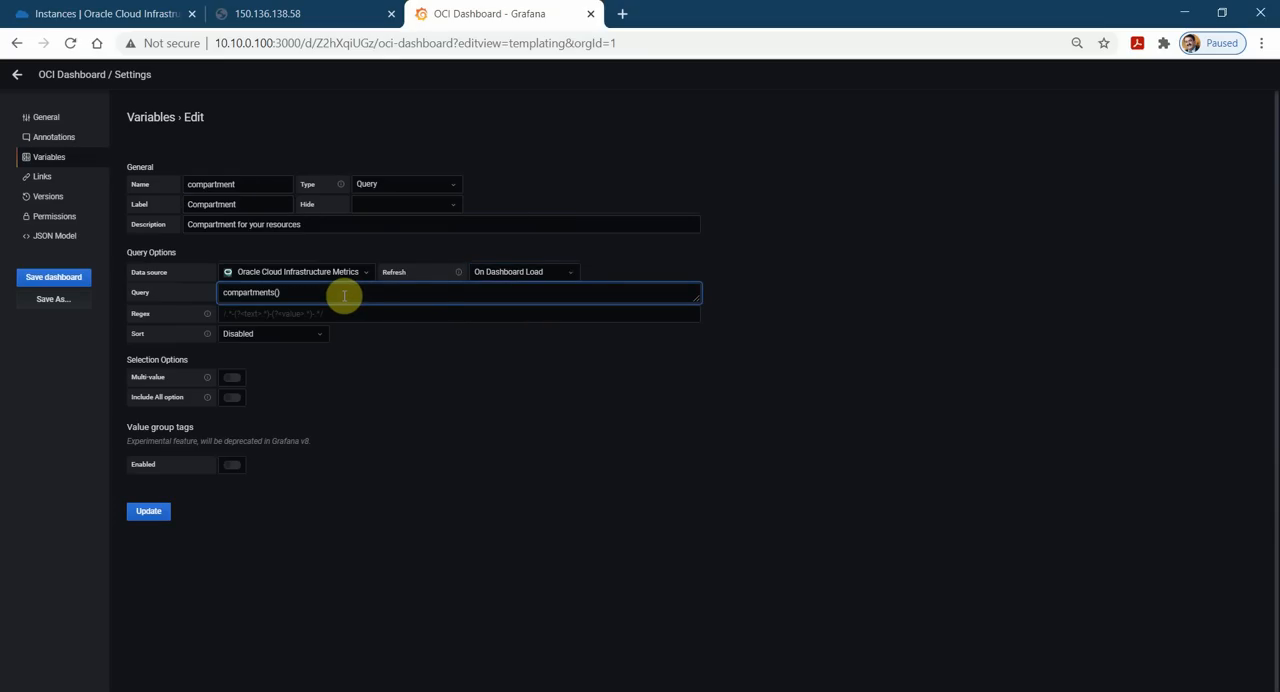
pyautogui.click(406, 314)
pyautogui.click(391, 290)
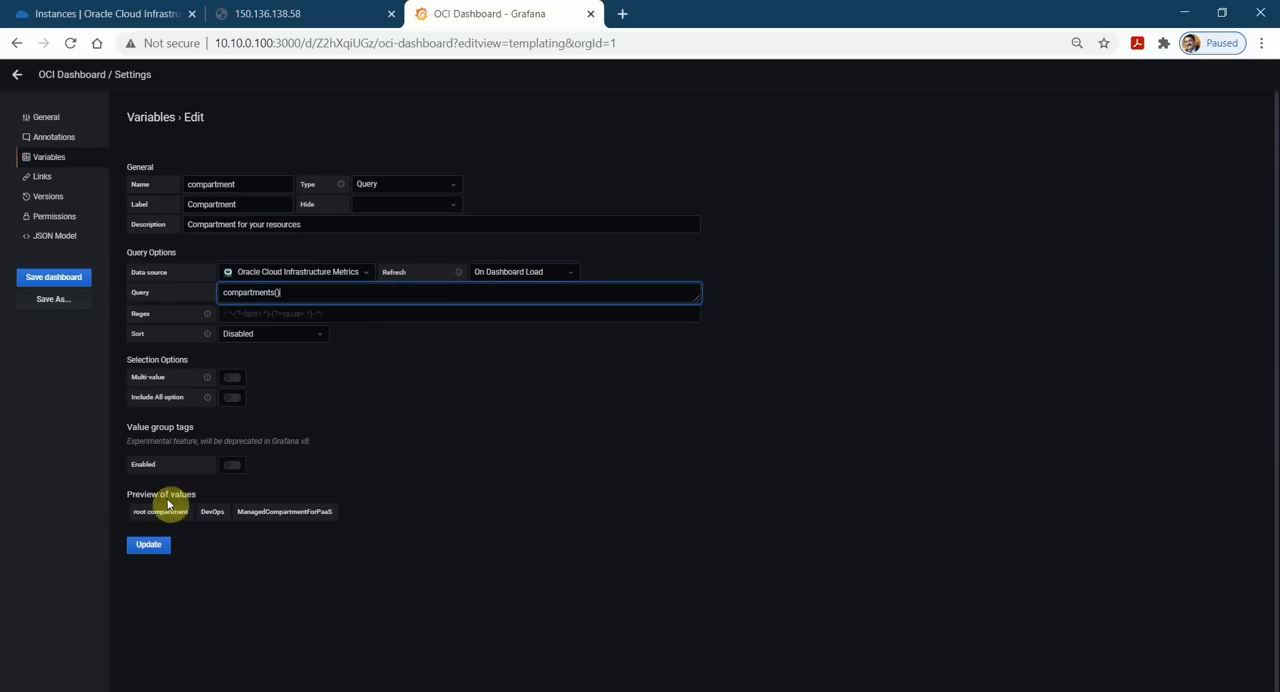
pyautogui.click(150, 548)
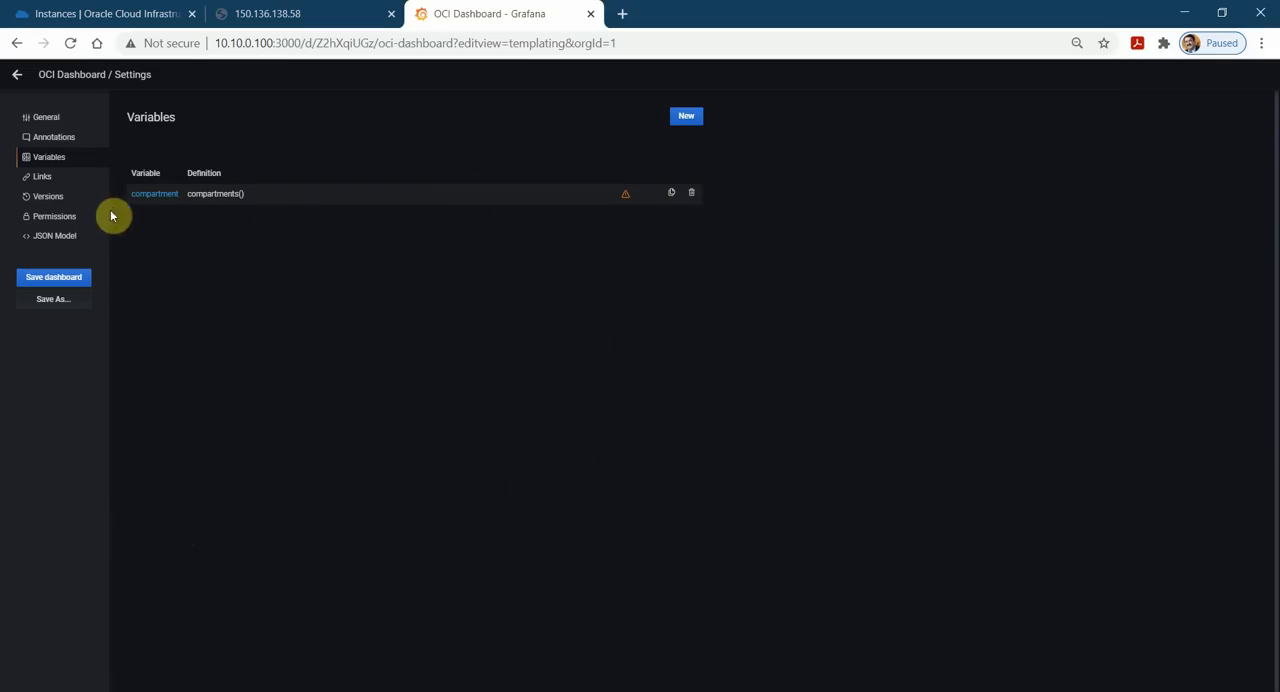
# Add a second variable named region with the label Region and the description "Select Region for your Monitoring".
pyautogui.click(687, 122)
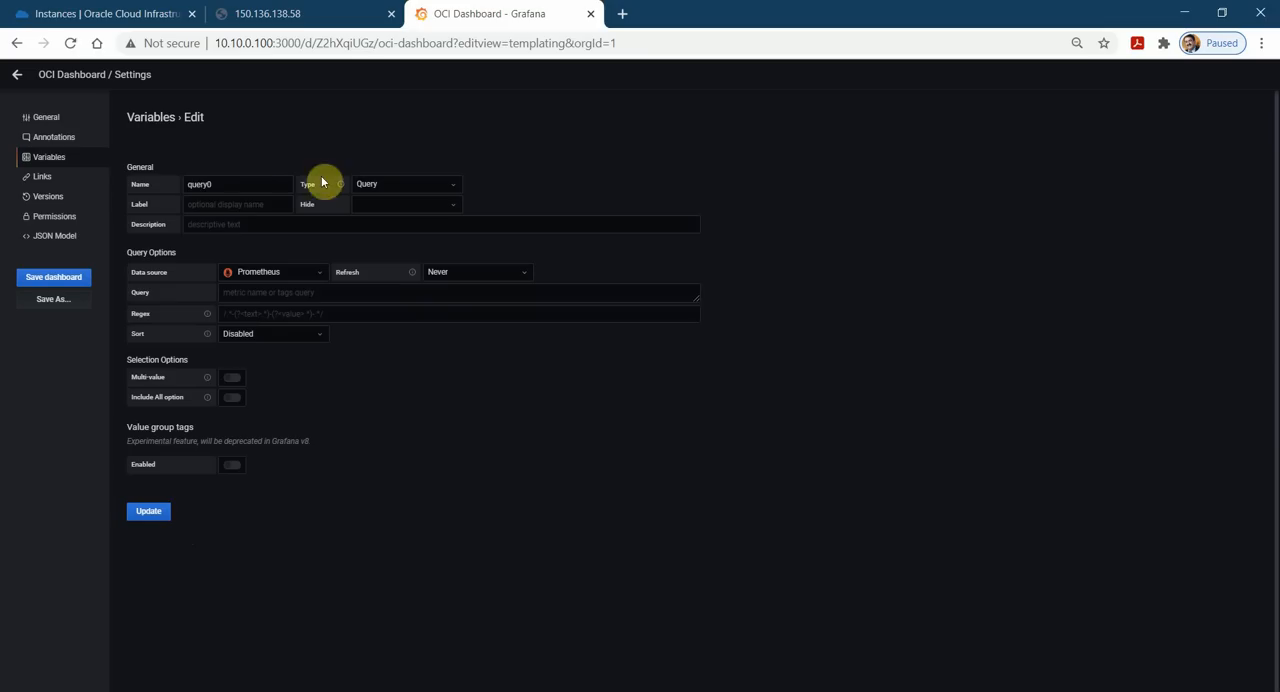
pyautogui.moveTo(246, 180); pyautogui.dragTo(103, 183)
pyautogui.press('BackSpace')
pyautogui.write('region')
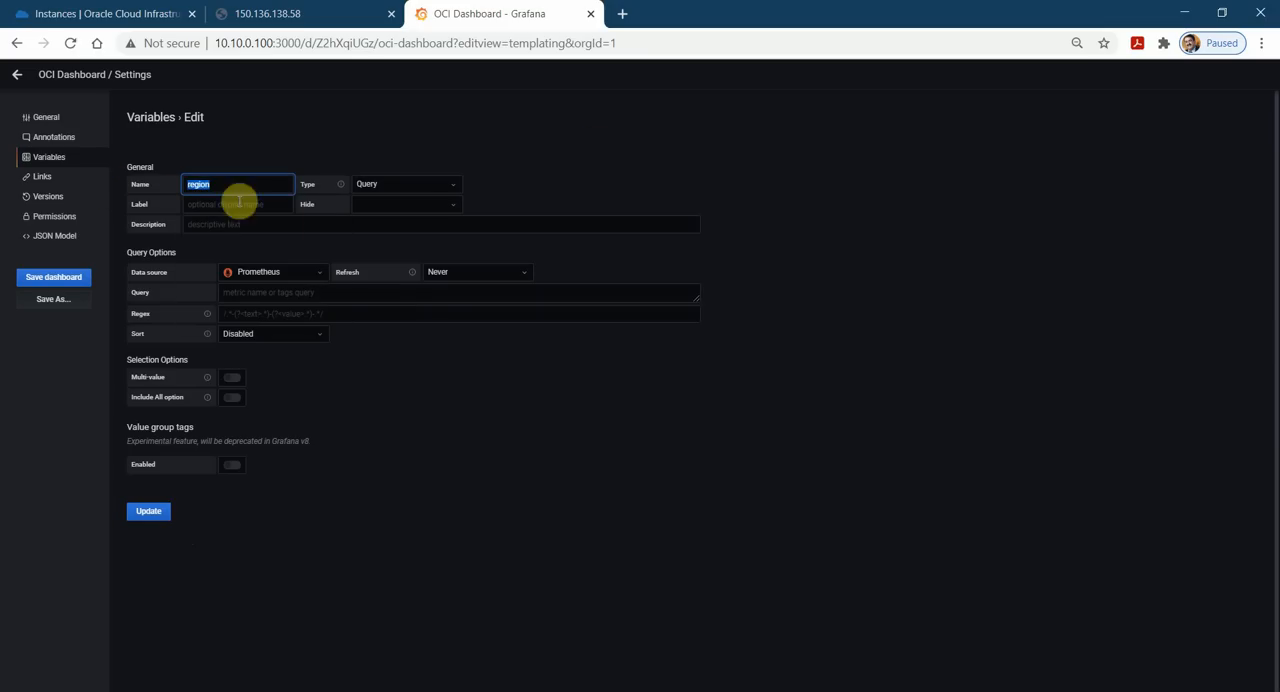
pyautogui.click(270, 207)
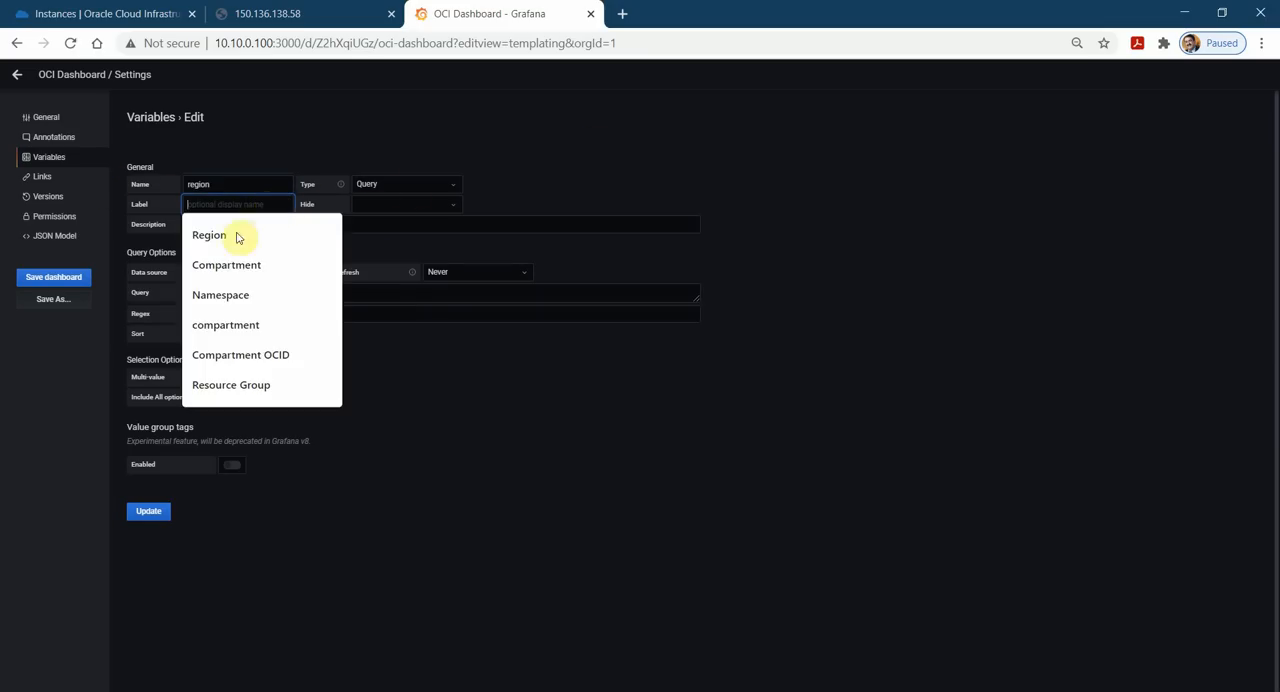
pyautogui.click(238, 235)
pyautogui.click(249, 224)
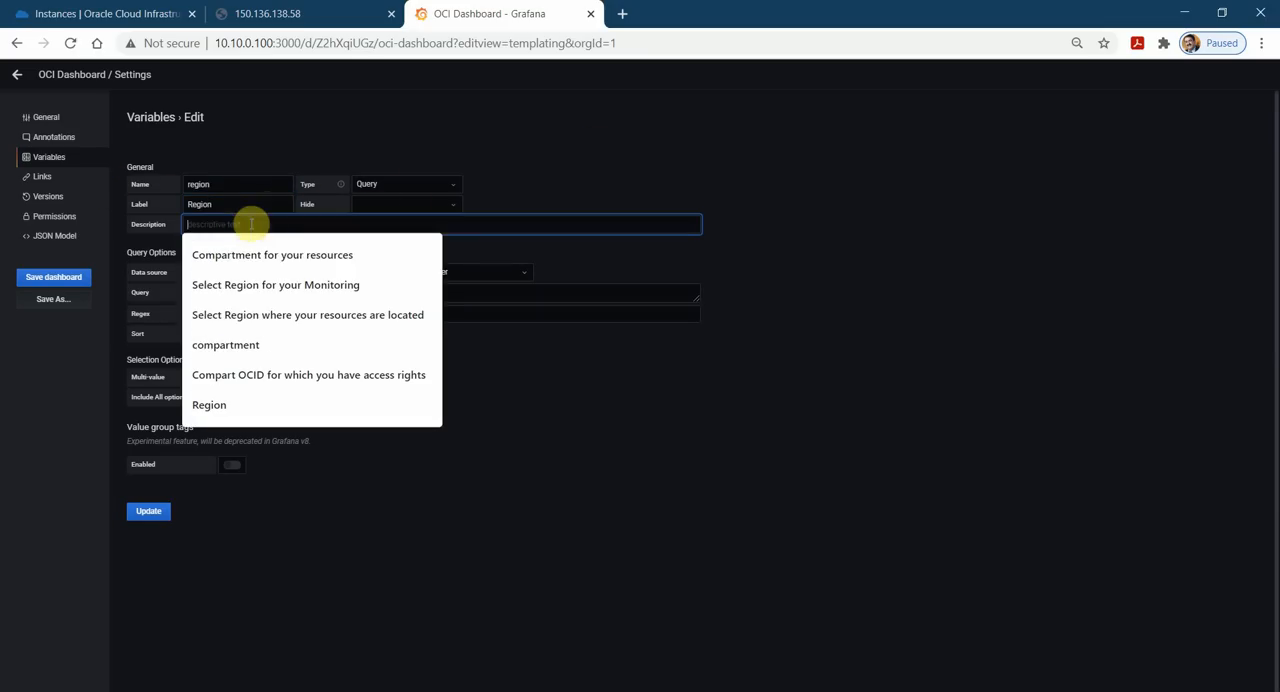
pyautogui.click(312, 289)
# Set the region variable's data source to Oracle Cloud Infrastructure Metrics and its query to regions(), and update it.
pyautogui.click(327, 281)
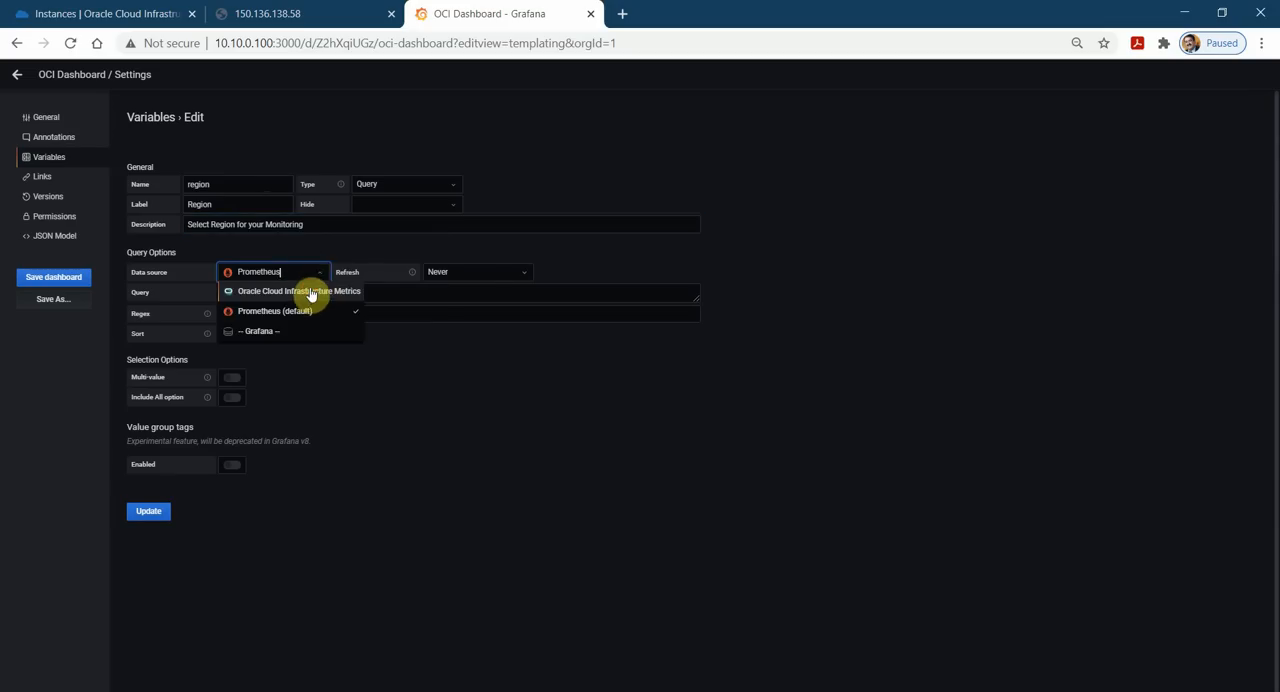
pyautogui.click(312, 290)
pyautogui.click(318, 291)
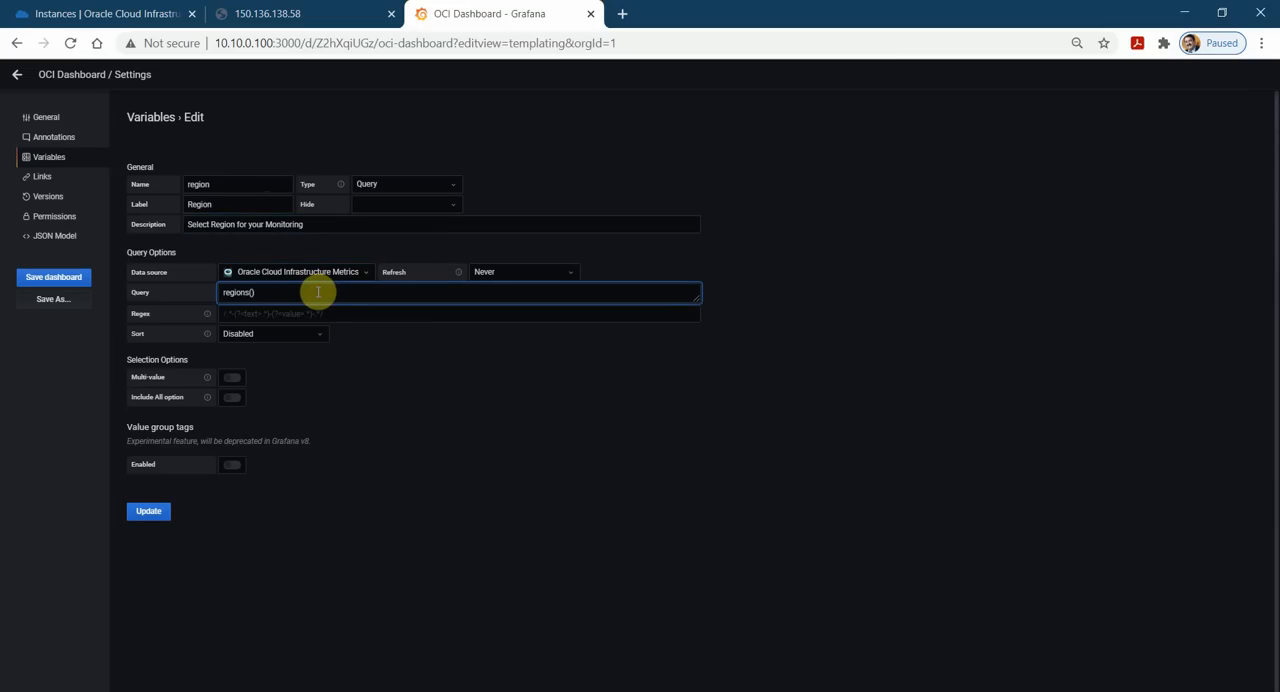
pyautogui.click(324, 307)
pyautogui.click(486, 354)
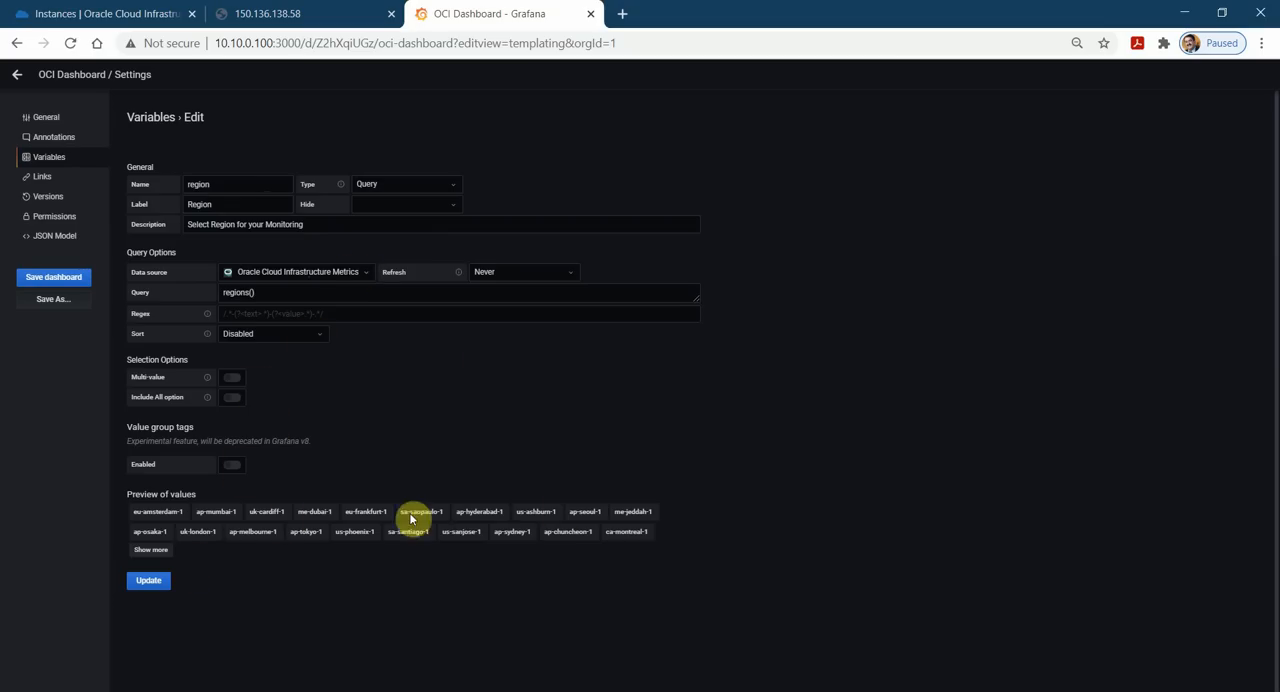
pyautogui.click(150, 580)
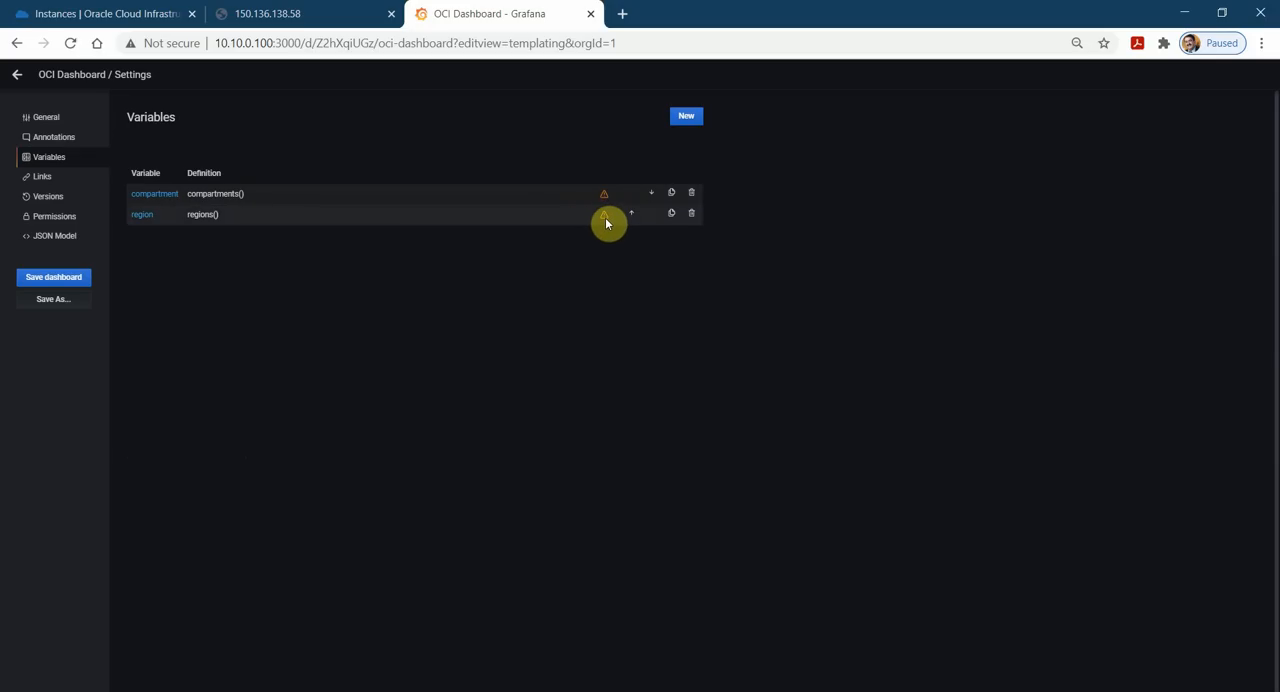
# Save the dashboard with its new variables, without a change note, and return to the dashboard view.
pyautogui.moveTo(605, 220)
pyautogui.click(36, 278)
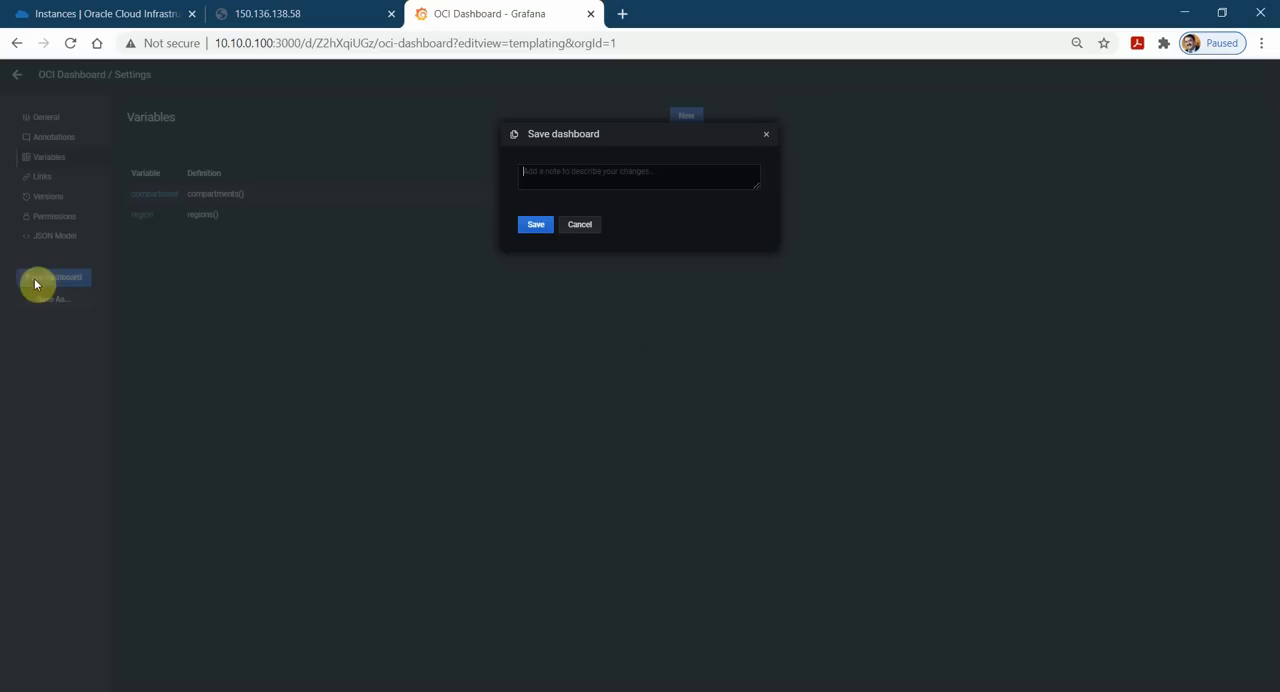
pyautogui.click(530, 226)
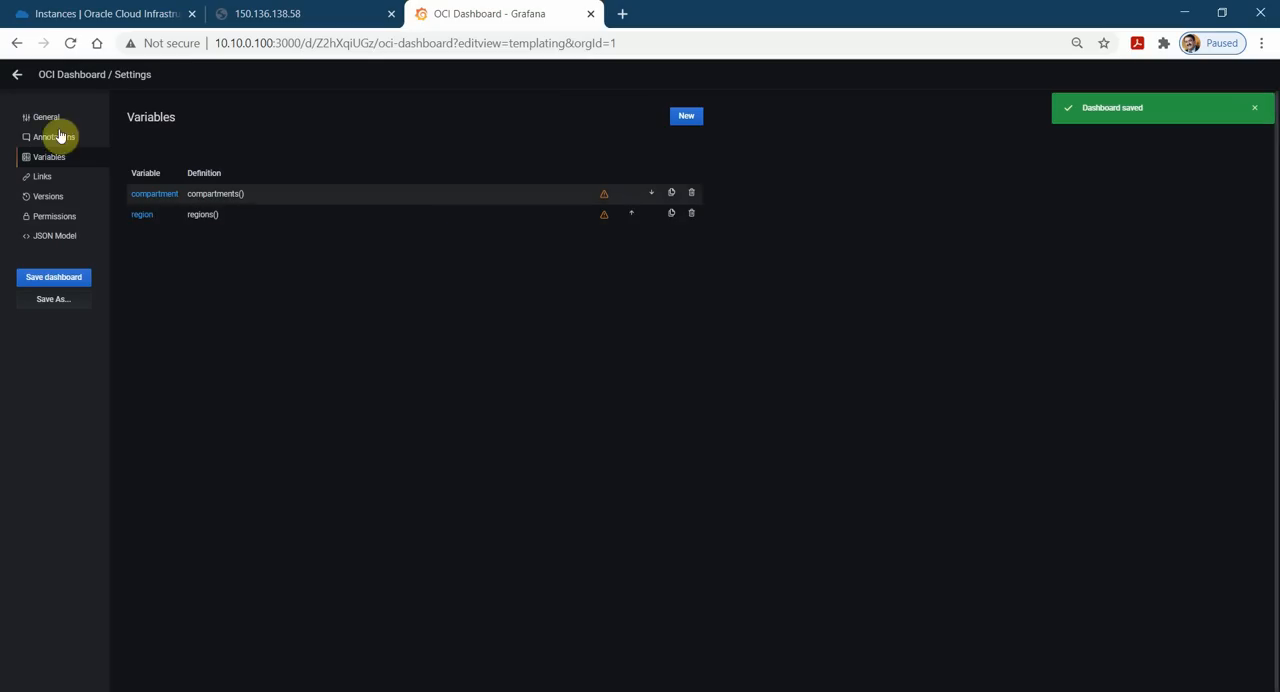
pyautogui.click(16, 76)
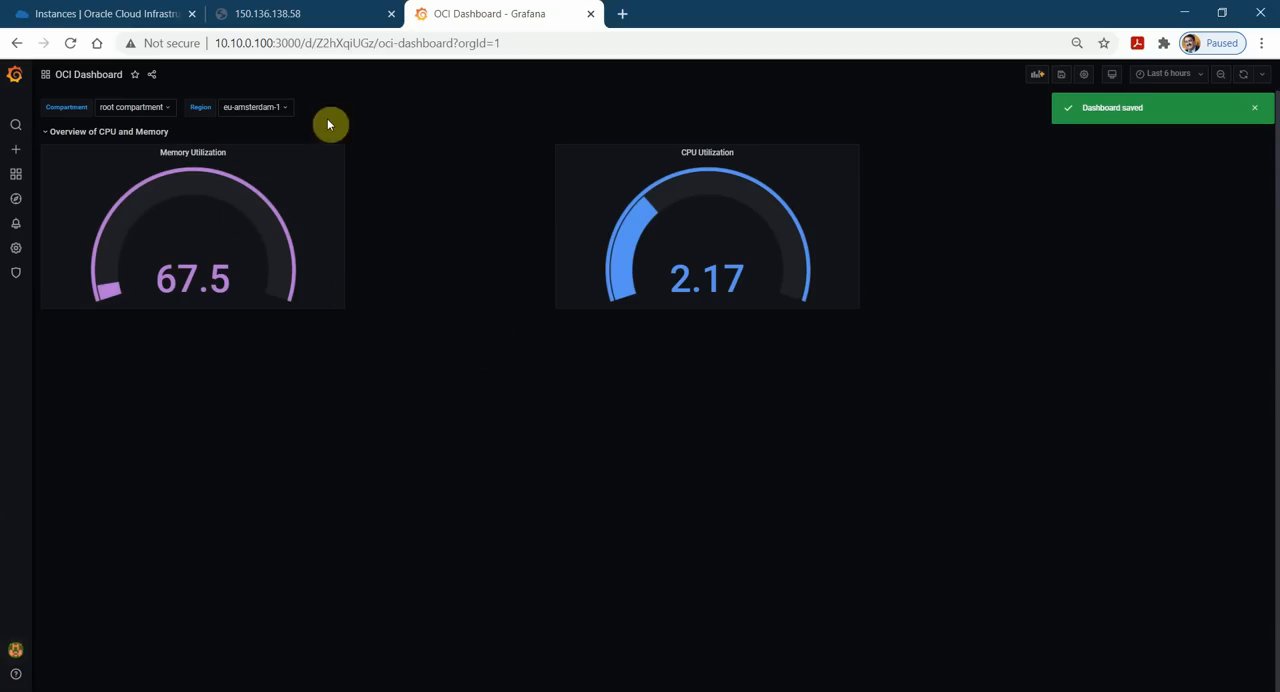
# Check the dashboard's compartment choices and set the region to us-ashburn-1.
pyautogui.click(168, 108)
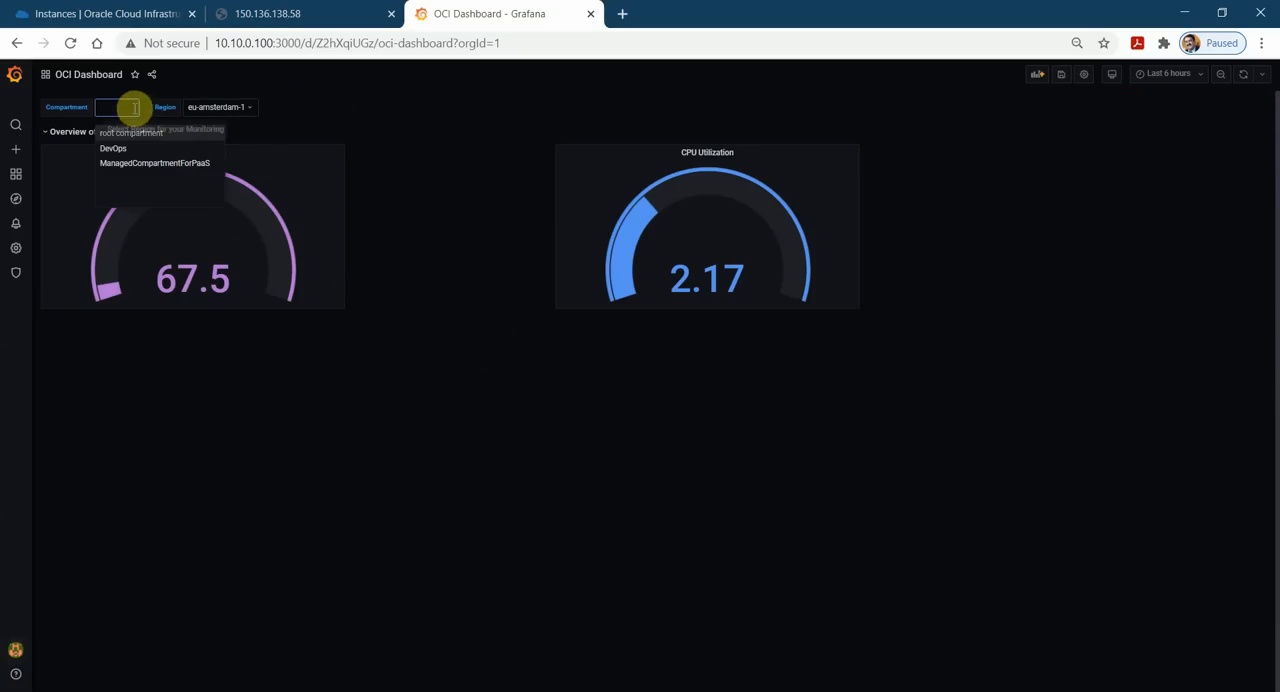
pyautogui.click(238, 108)
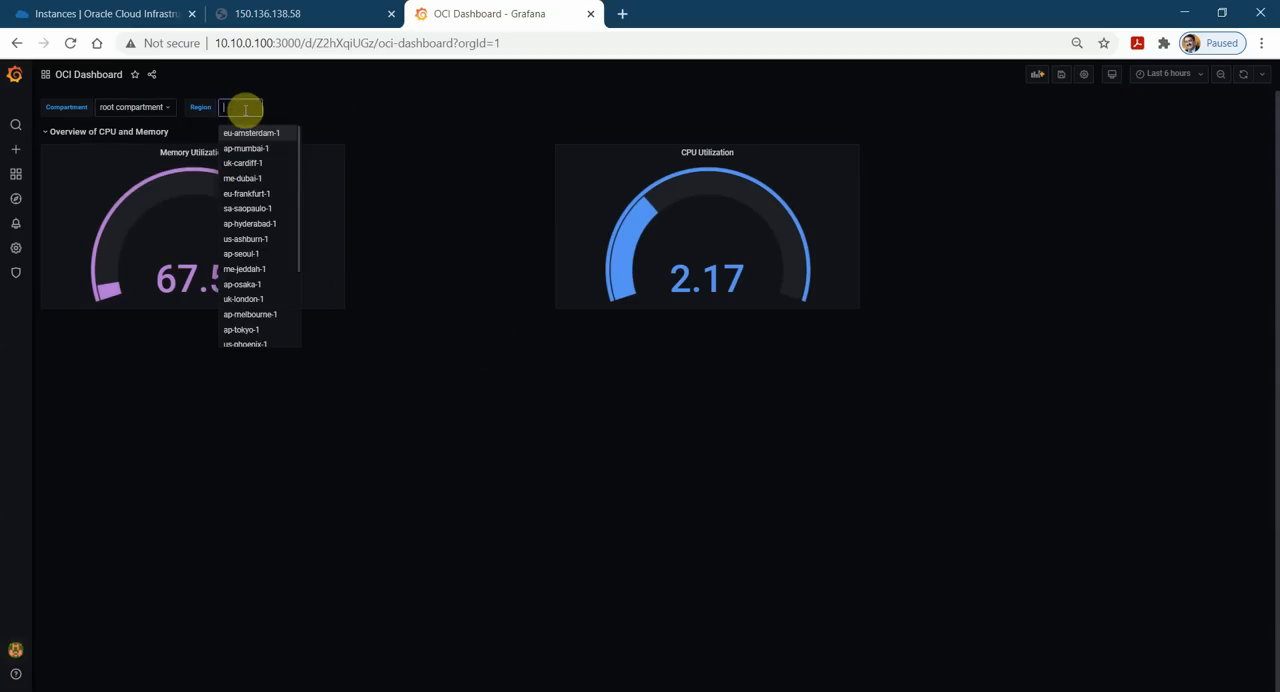
pyautogui.click(262, 239)
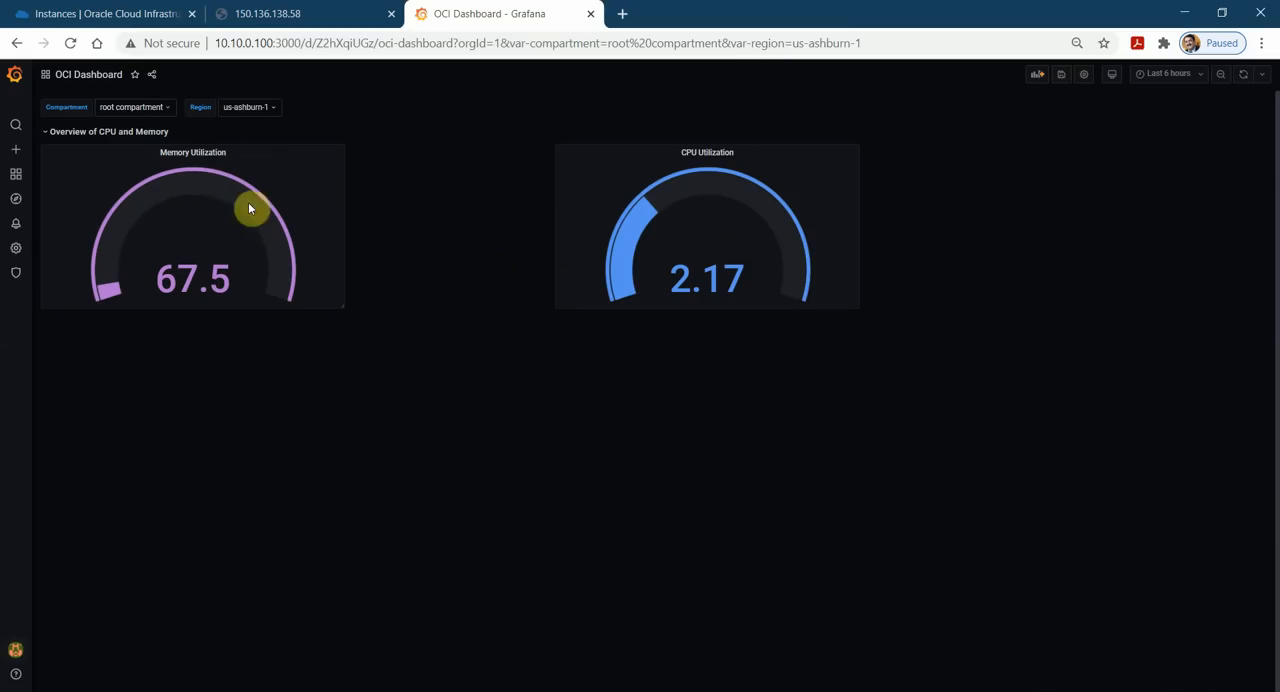
# Set the Memory Utilization panel's query region to $region and compartment to $compartment, then save the dashboard and apply the panel.
pyautogui.click(231, 157)
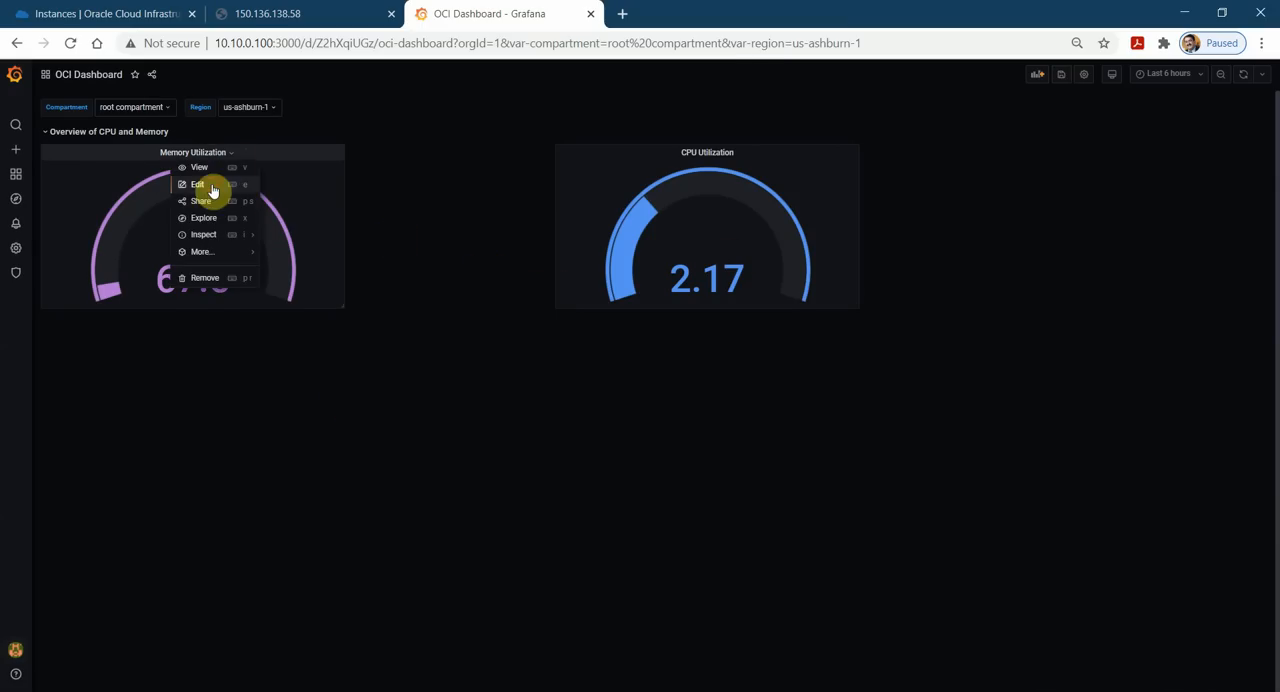
pyautogui.click(211, 186)
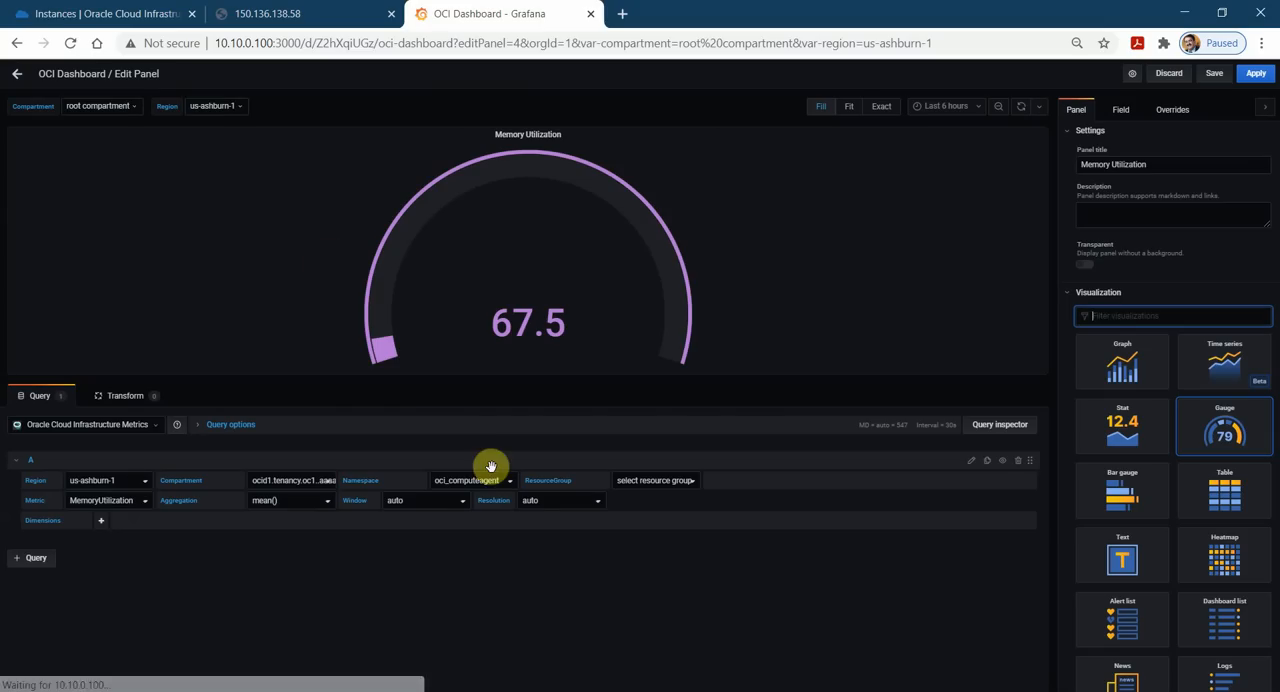
pyautogui.click(148, 484)
pyautogui.click(128, 492)
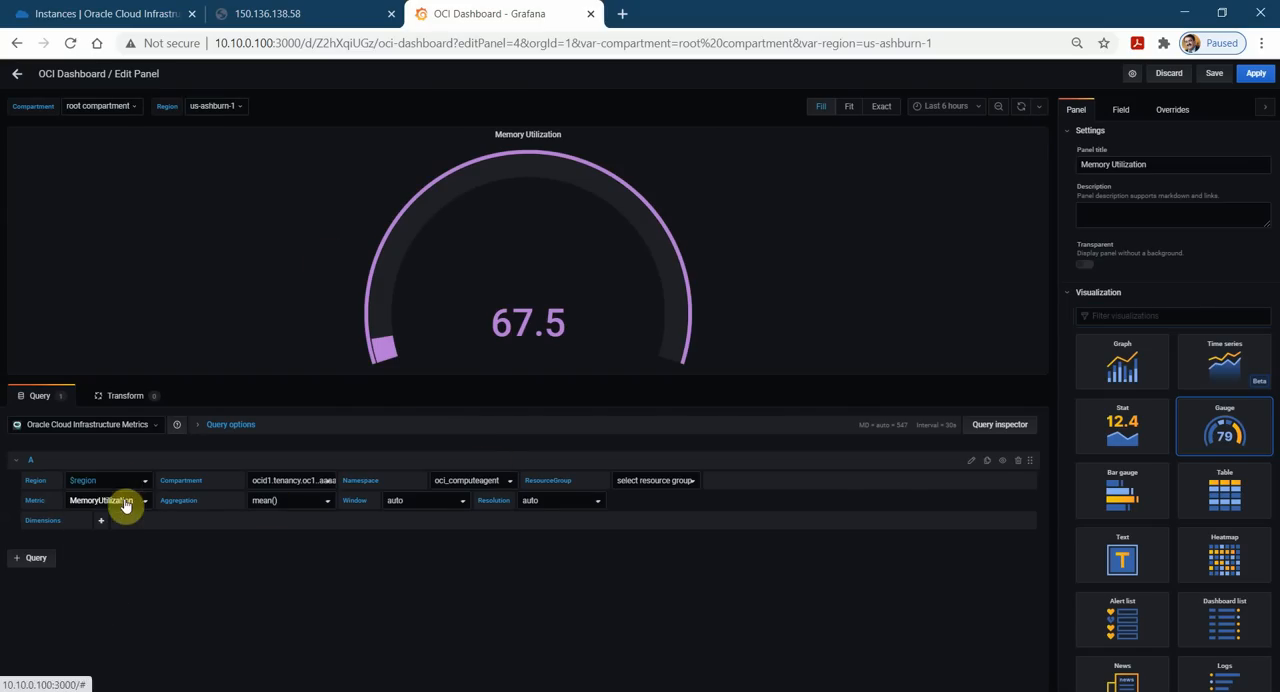
pyautogui.click(333, 482)
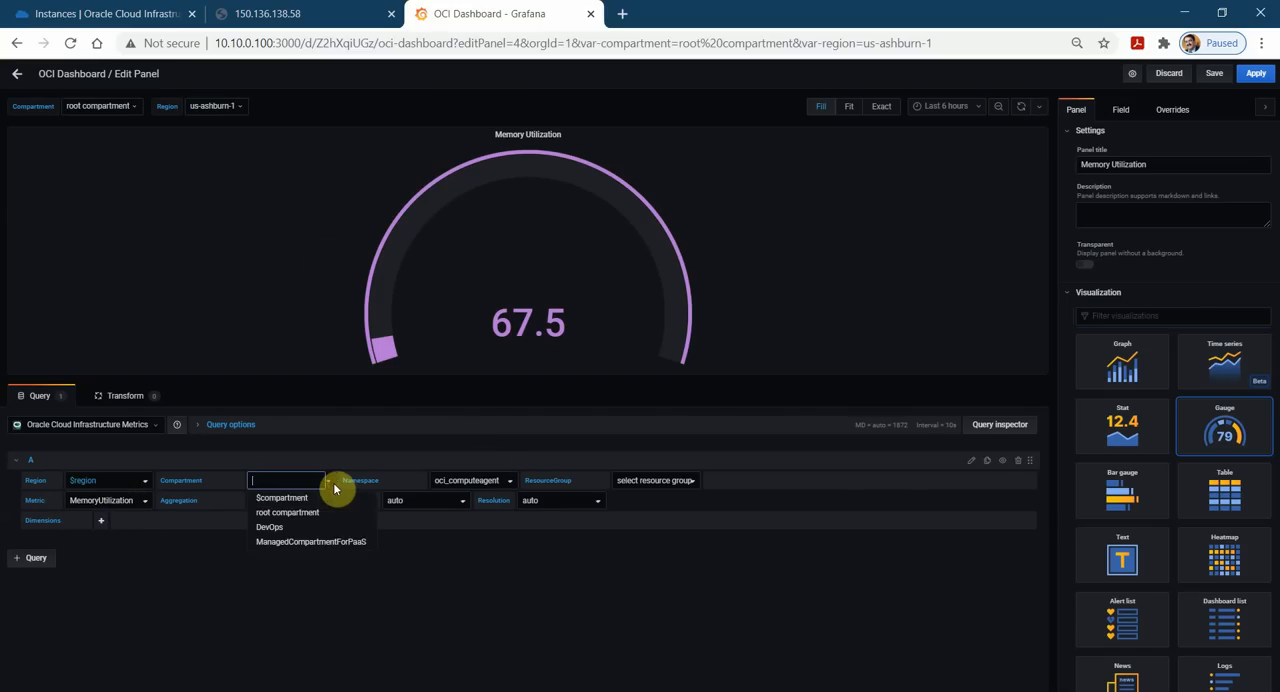
pyautogui.click(303, 495)
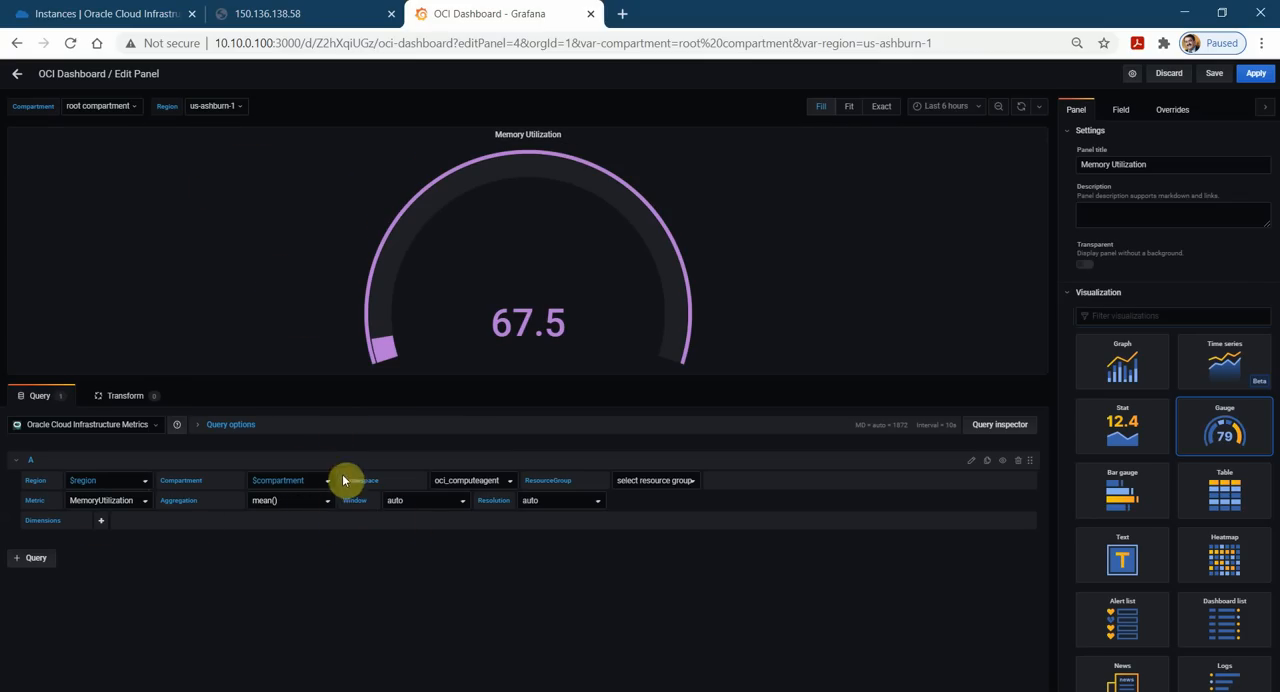
pyautogui.click(1214, 73)
pyautogui.click(531, 258)
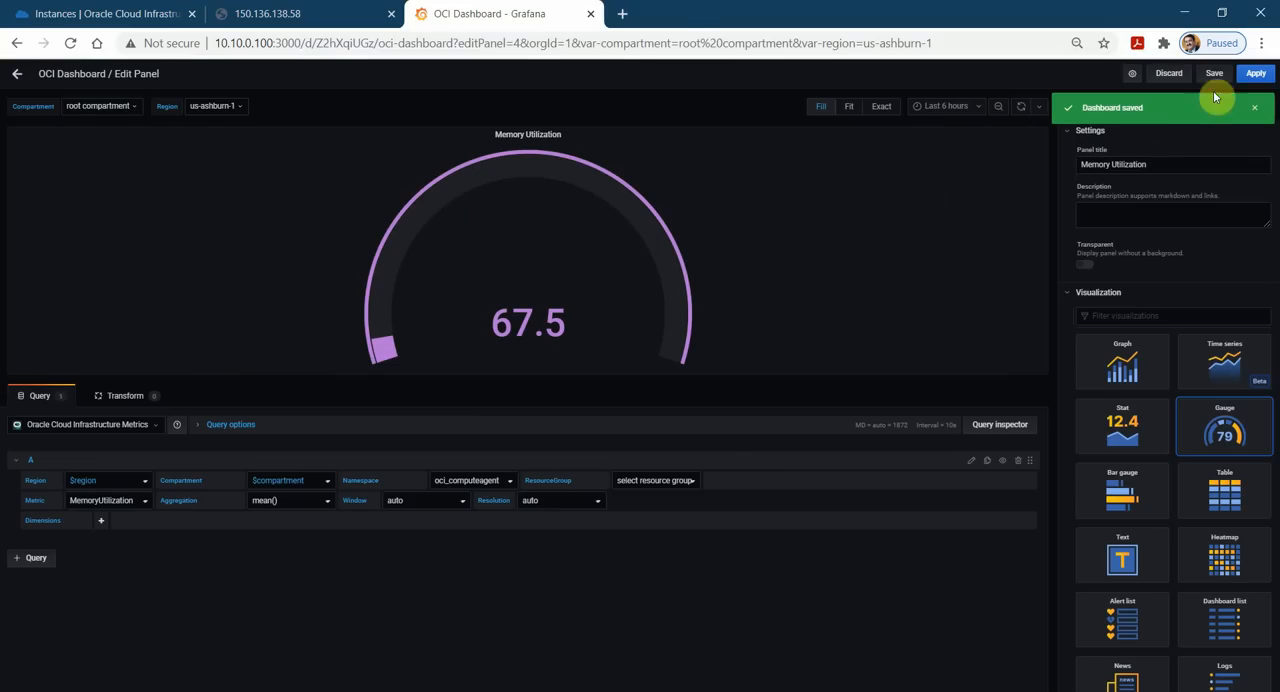
pyautogui.click(1260, 75)
# Set the CPU Utilization panel's query region to $region and compartment to $compartment, and apply the change.
pyautogui.click(742, 155)
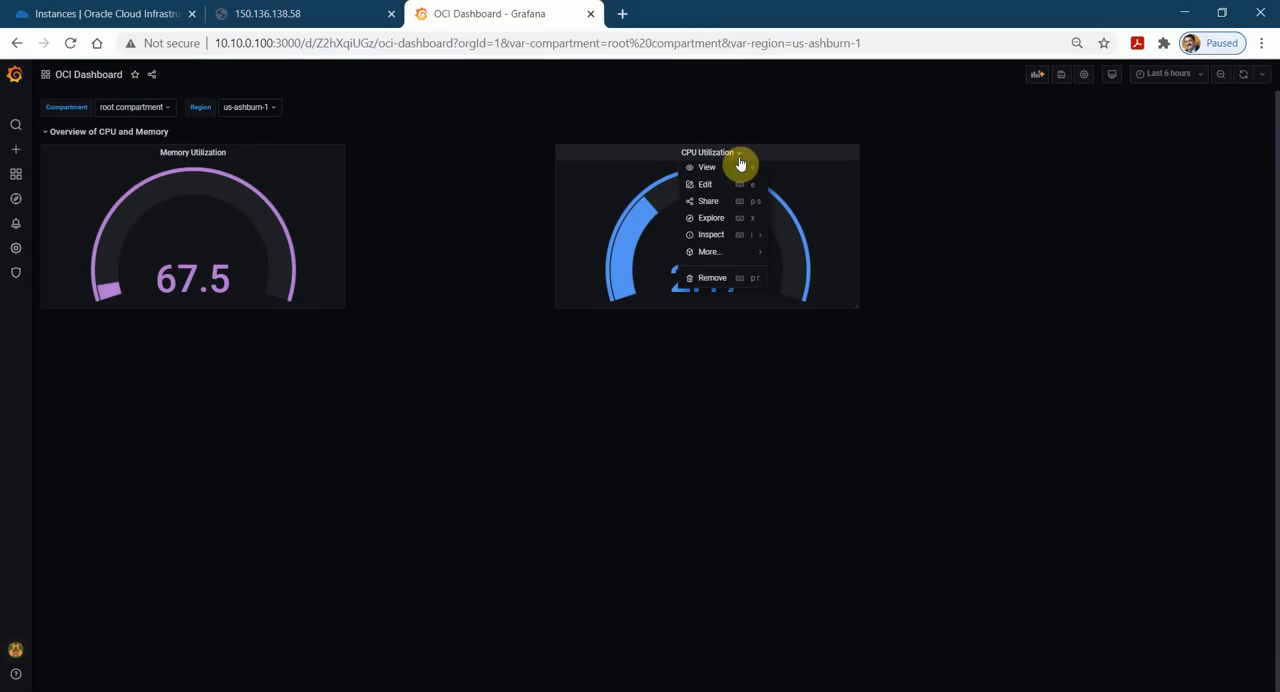
pyautogui.click(706, 185)
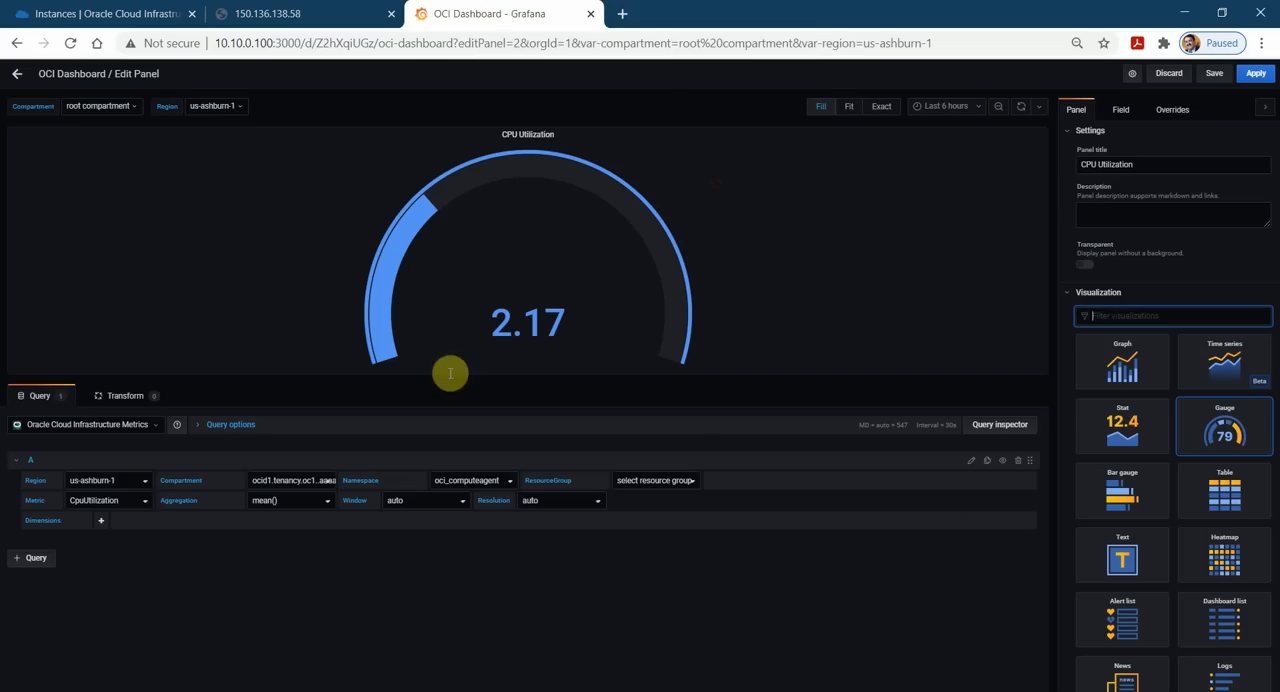
pyautogui.click(146, 484)
pyautogui.click(100, 500)
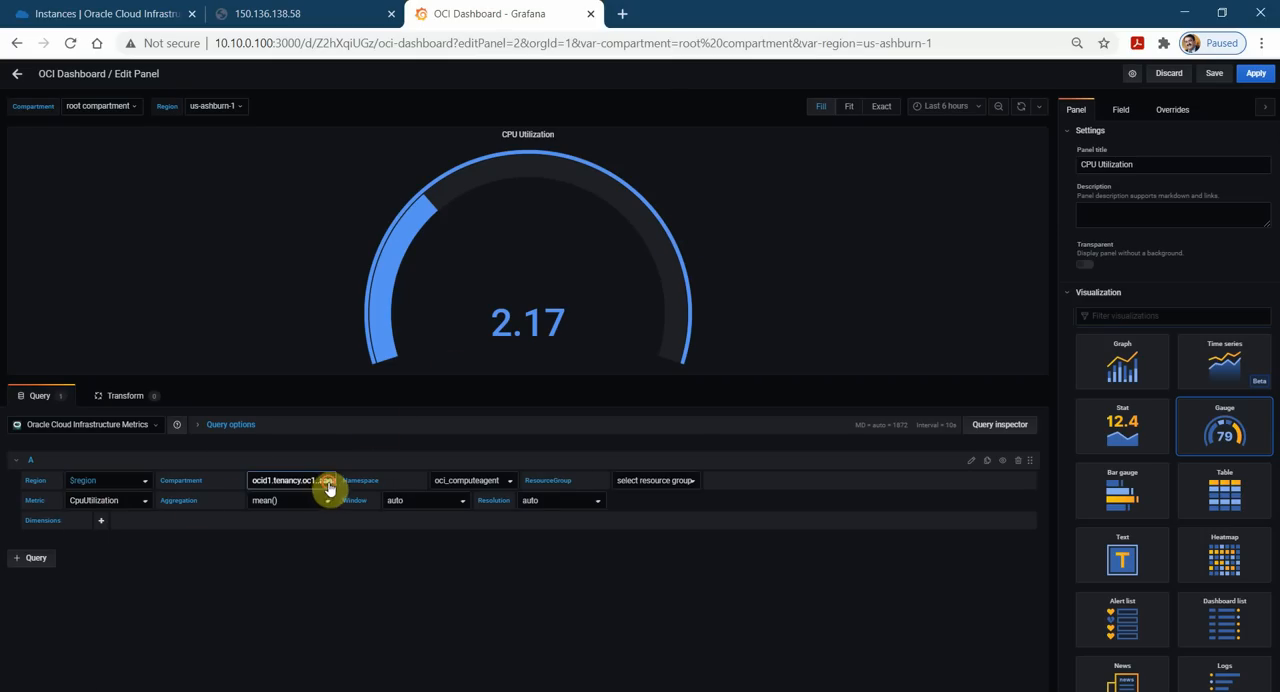
pyautogui.click(329, 484)
pyautogui.click(305, 495)
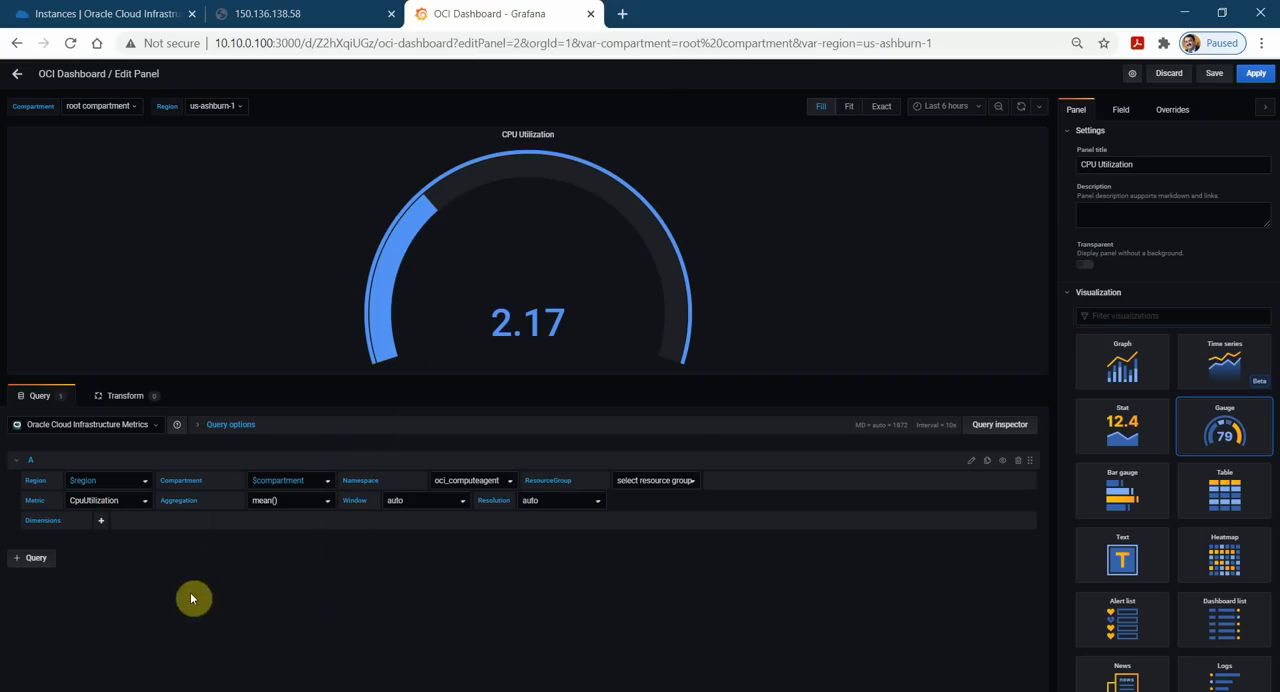
pyautogui.click(1254, 74)
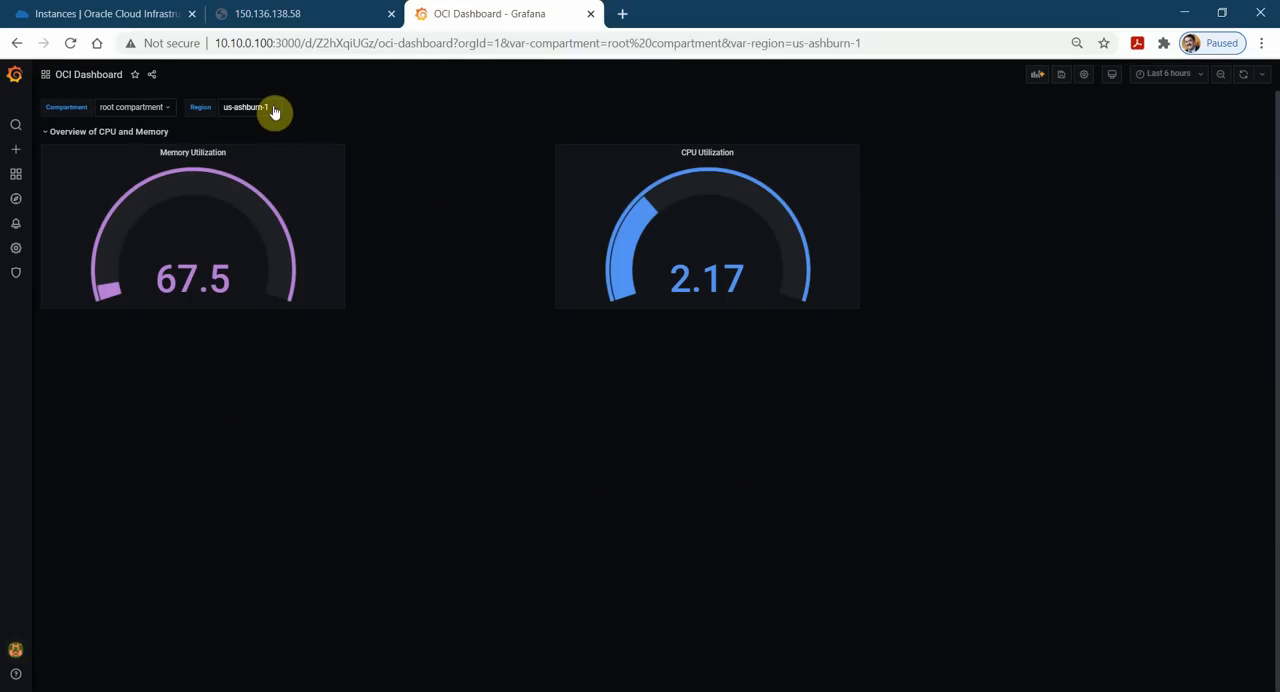
# Switch the dashboard's compartment to DevOps.
pyautogui.click(167, 108)
pyautogui.click(140, 146)
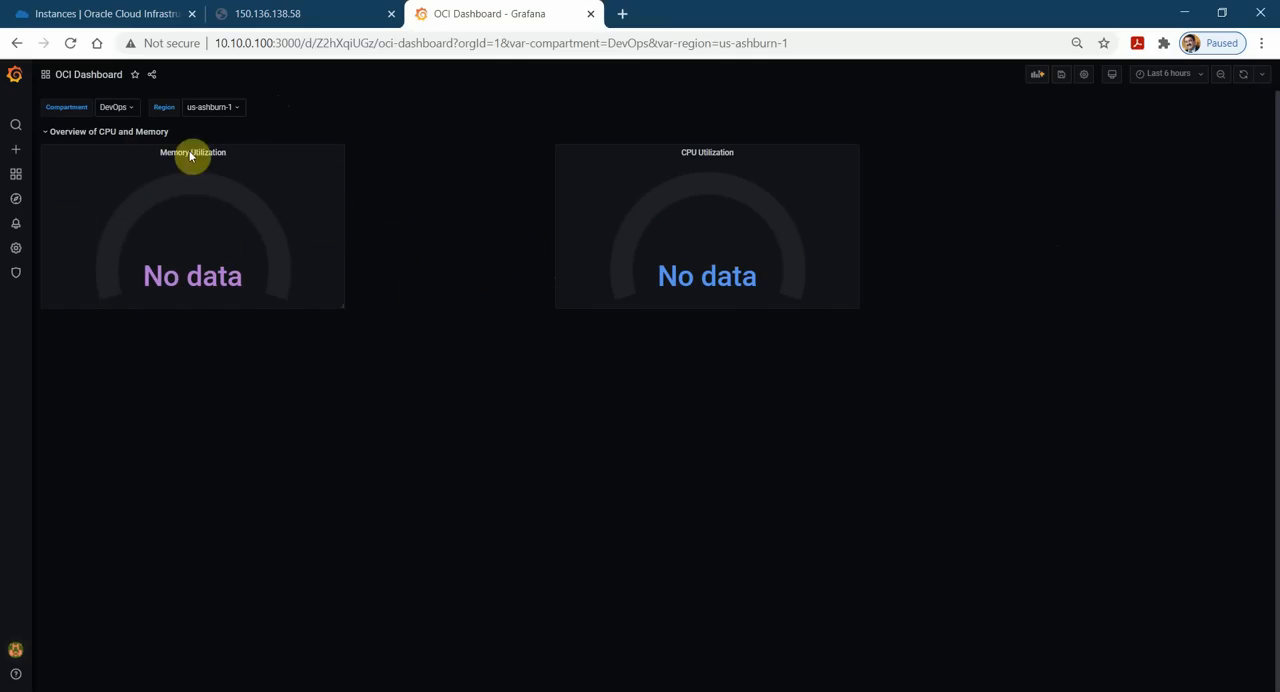
# Switch to the Oracle Cloud console and examine the instance list's compartment and the public IP of instance2.
pyautogui.click(93, 16)
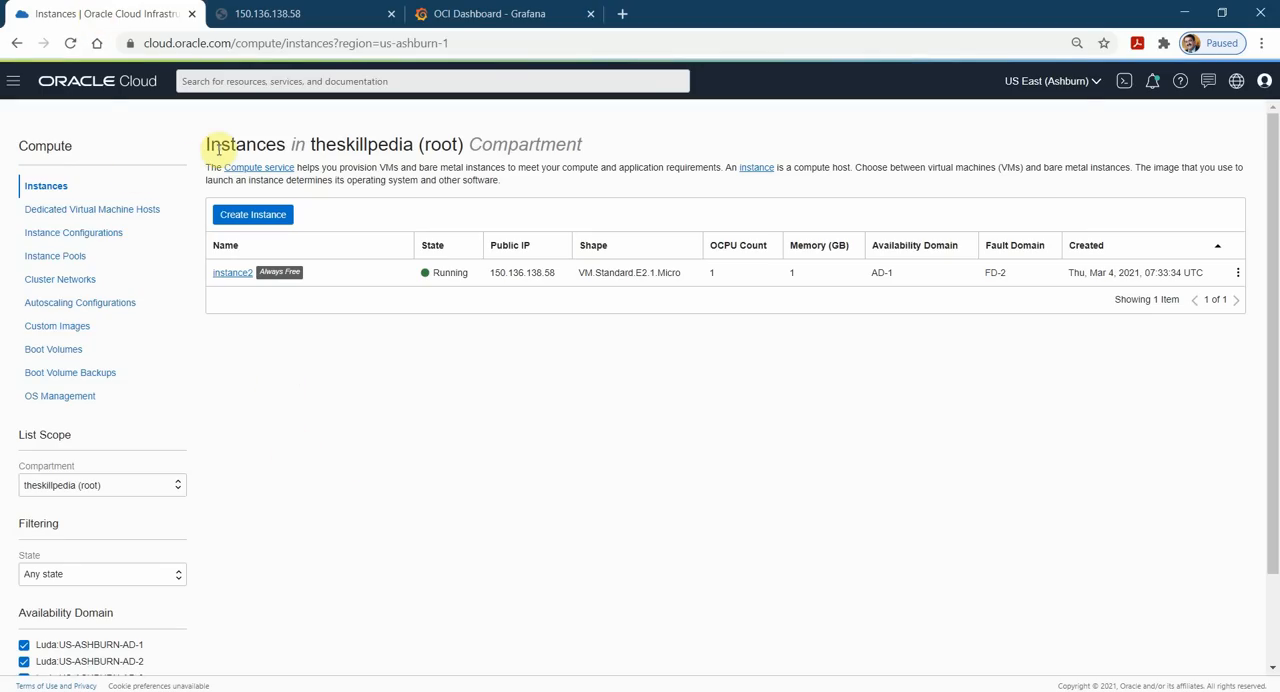
pyautogui.moveTo(212, 144); pyautogui.dragTo(455, 137)
pyautogui.click(392, 212)
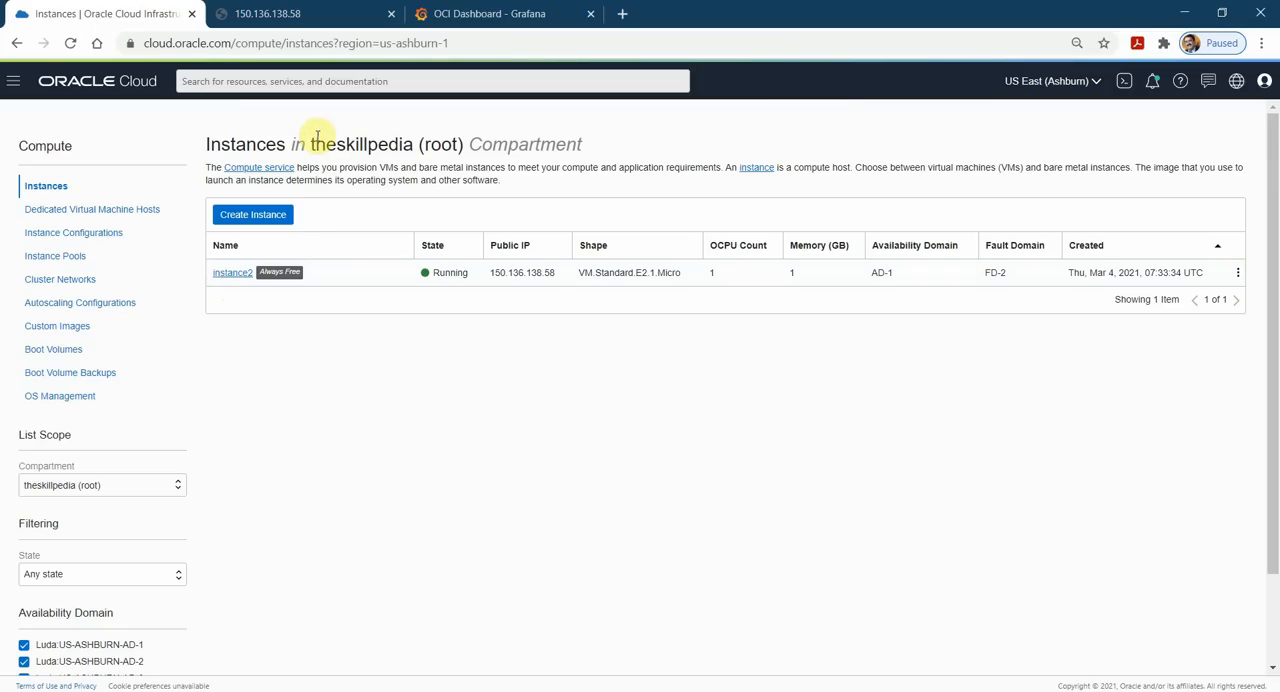
pyautogui.moveTo(379, 141); pyautogui.dragTo(591, 143)
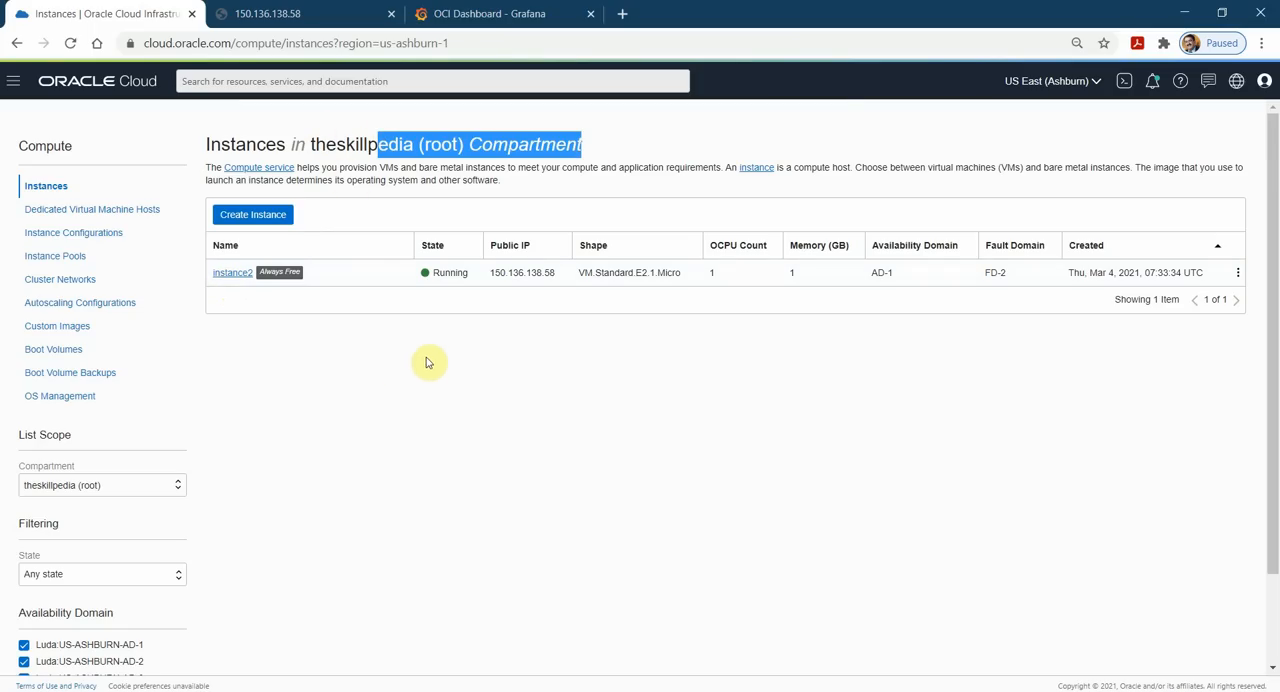
pyautogui.doubleClick(535, 273)
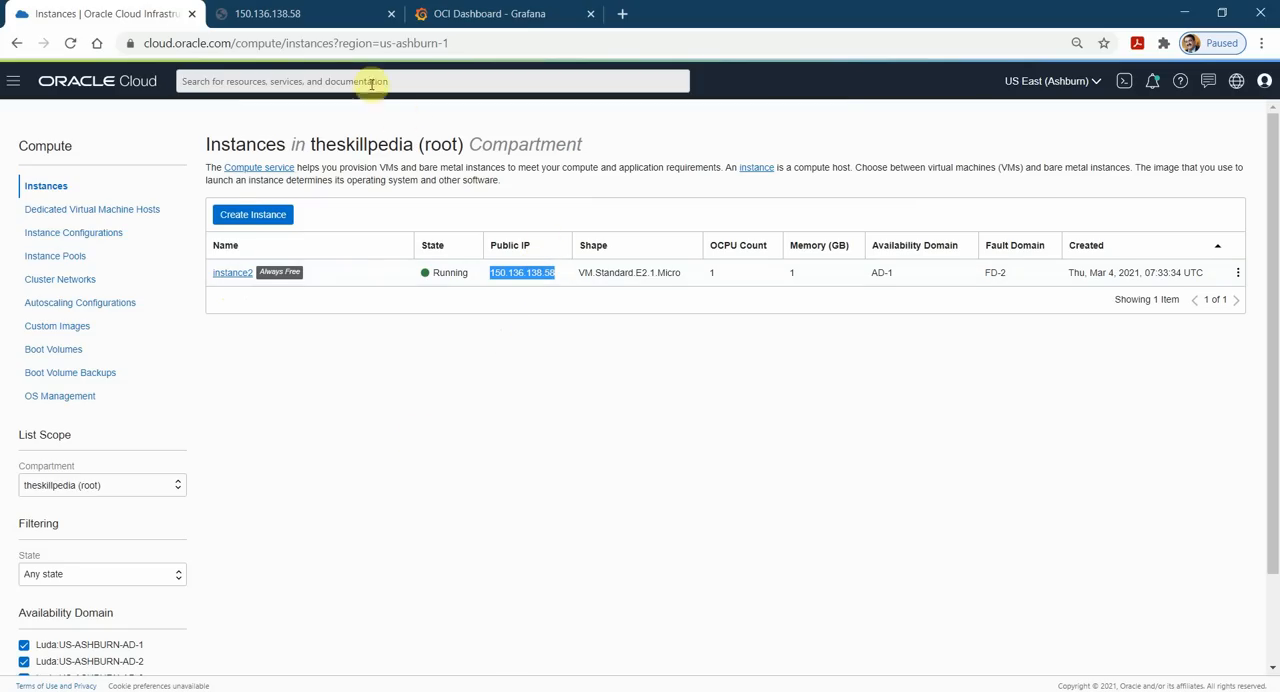
# Look at the demo website served at instance2's public IP, checking its welcome text and address.
pyautogui.click(322, 12)
pyautogui.click(337, 43)
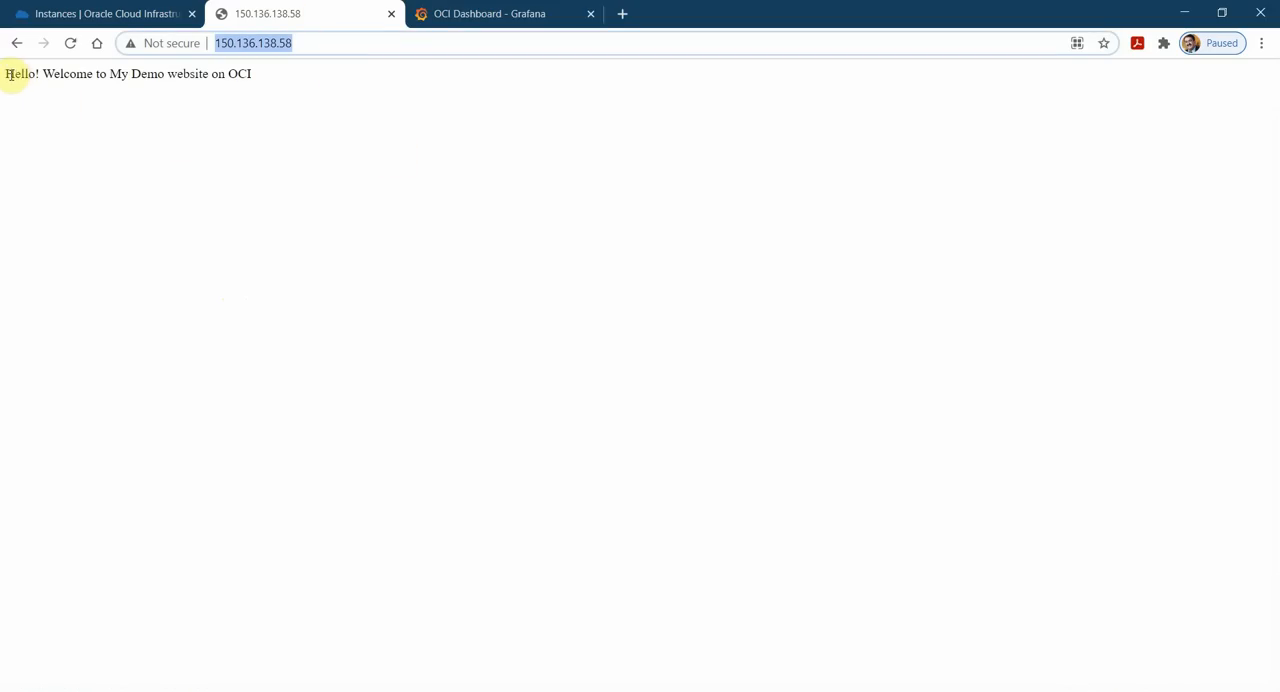
pyautogui.moveTo(9, 74); pyautogui.dragTo(257, 77)
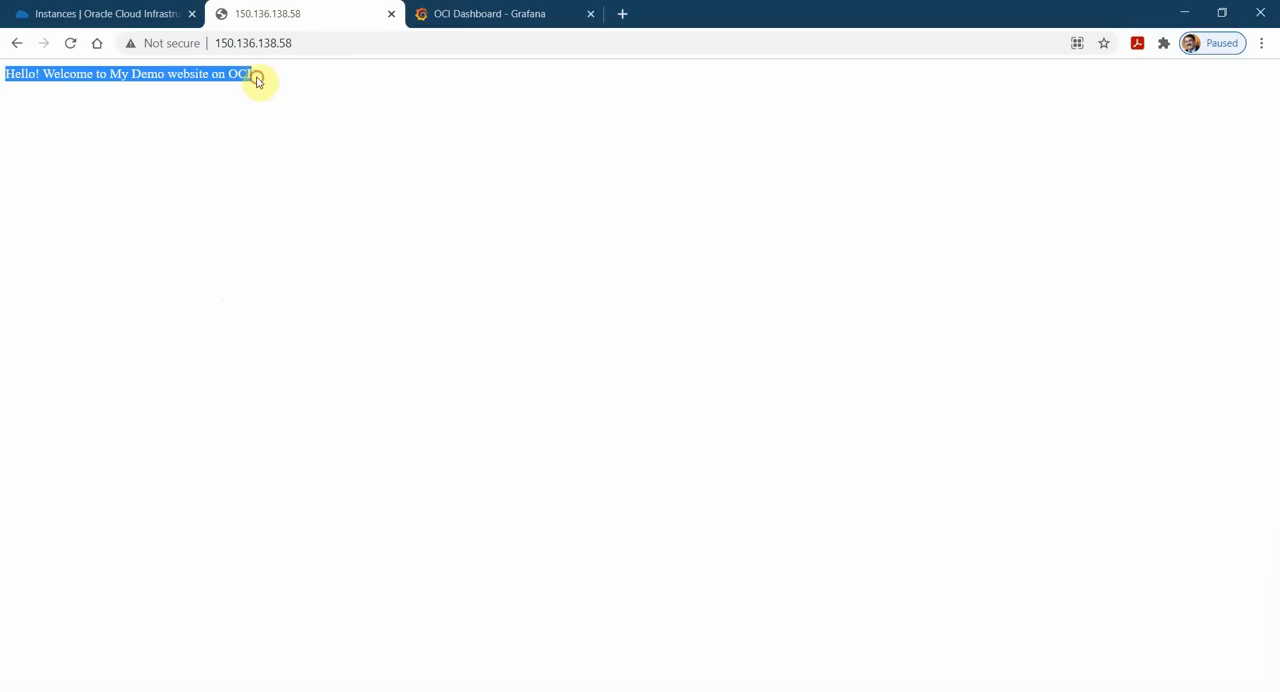
pyautogui.click(334, 44)
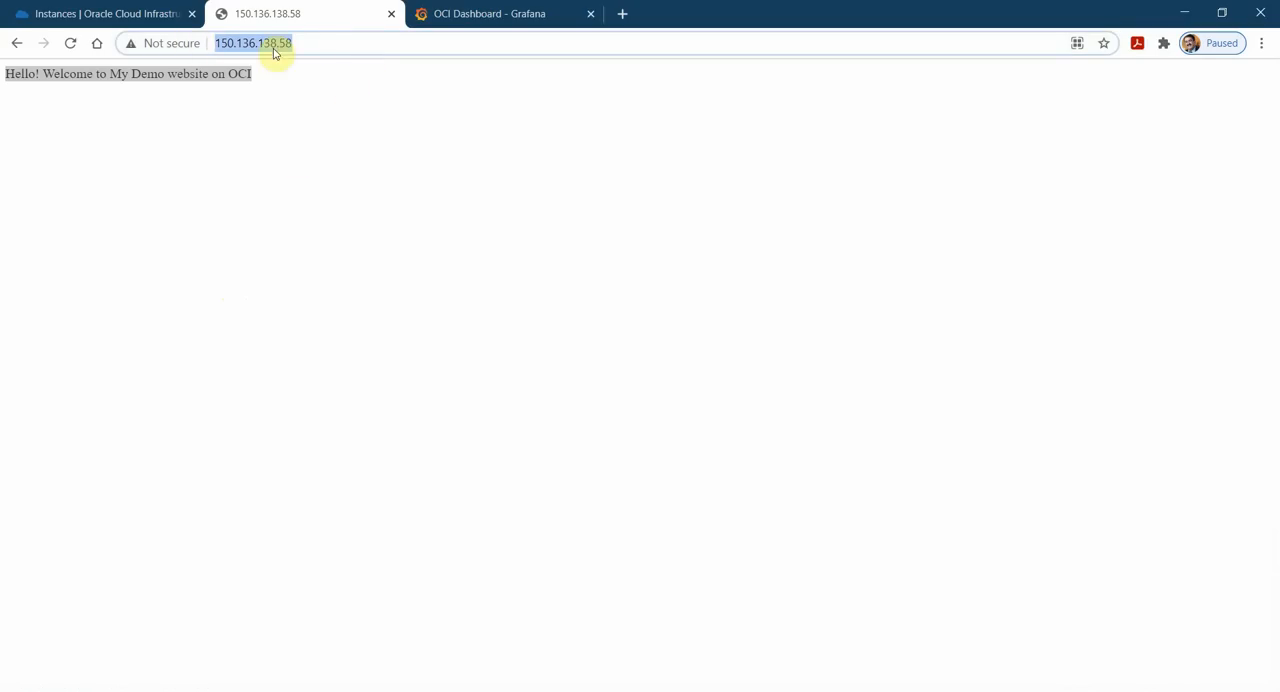
# In the Oracle Cloud console, open the default security list of the virtual cloud network TSP-INITIAL-VCN1.
pyautogui.click(62, 10)
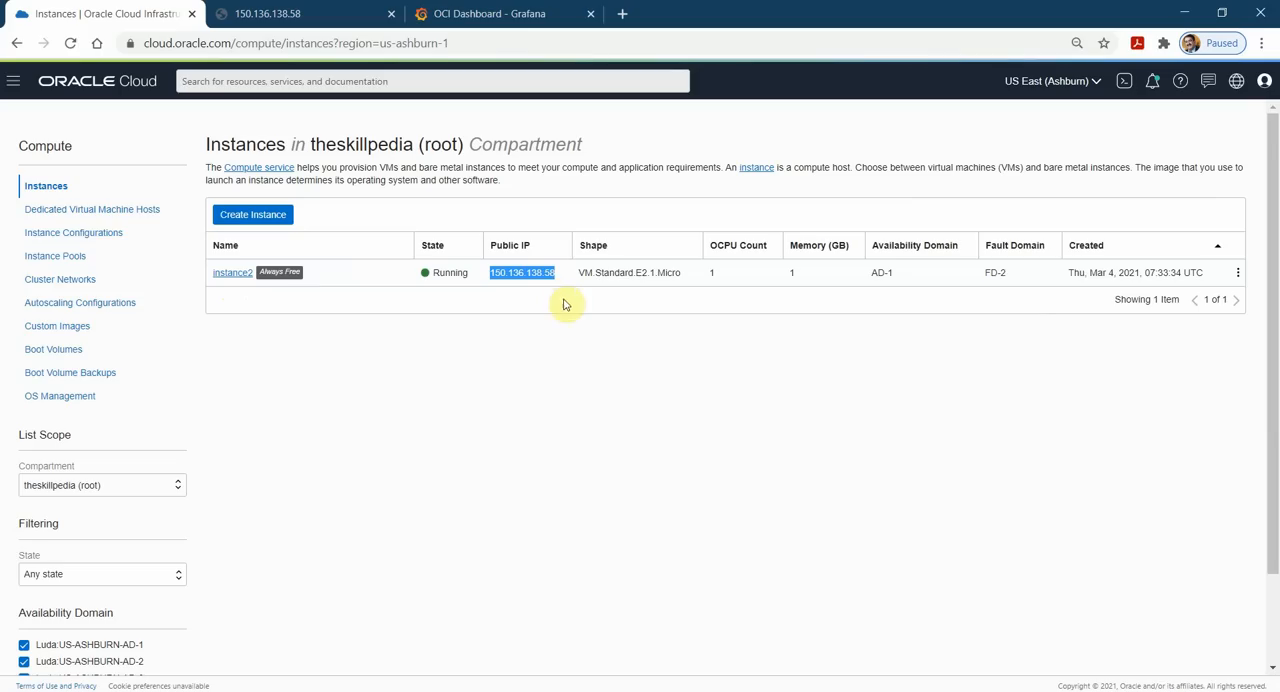
pyautogui.click(10, 80)
pyautogui.moveTo(34, 237)
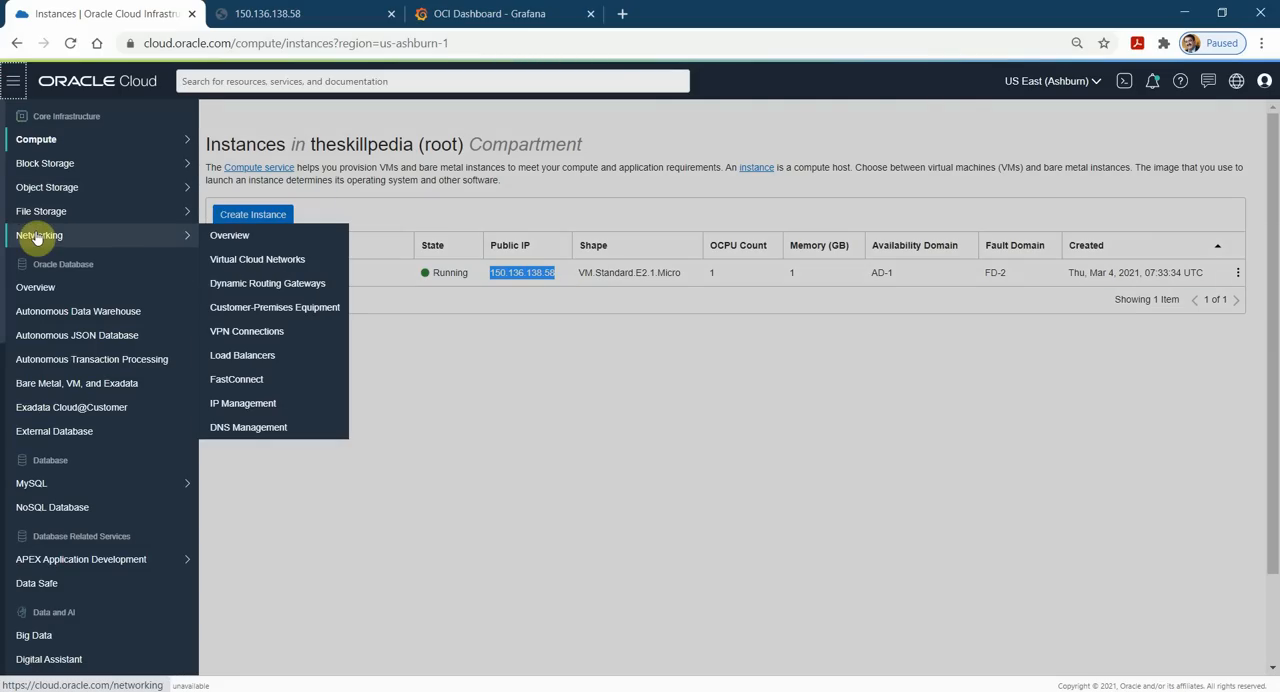
pyautogui.click(262, 259)
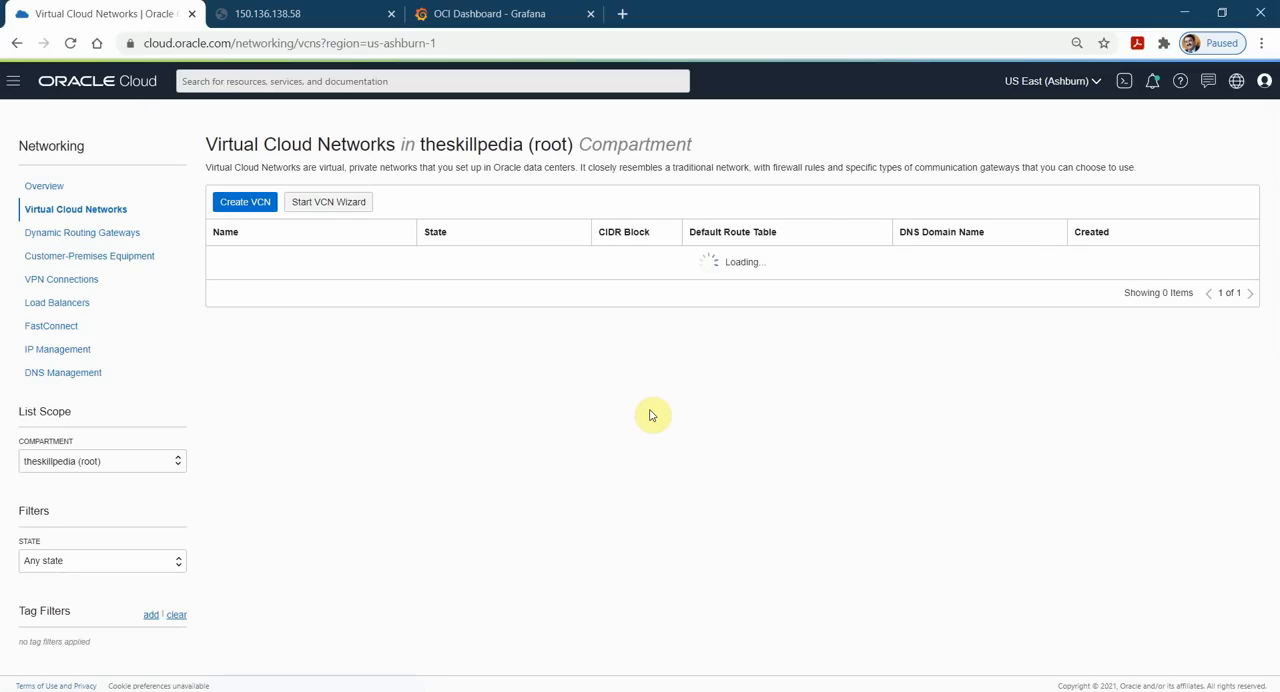
pyautogui.click(271, 261)
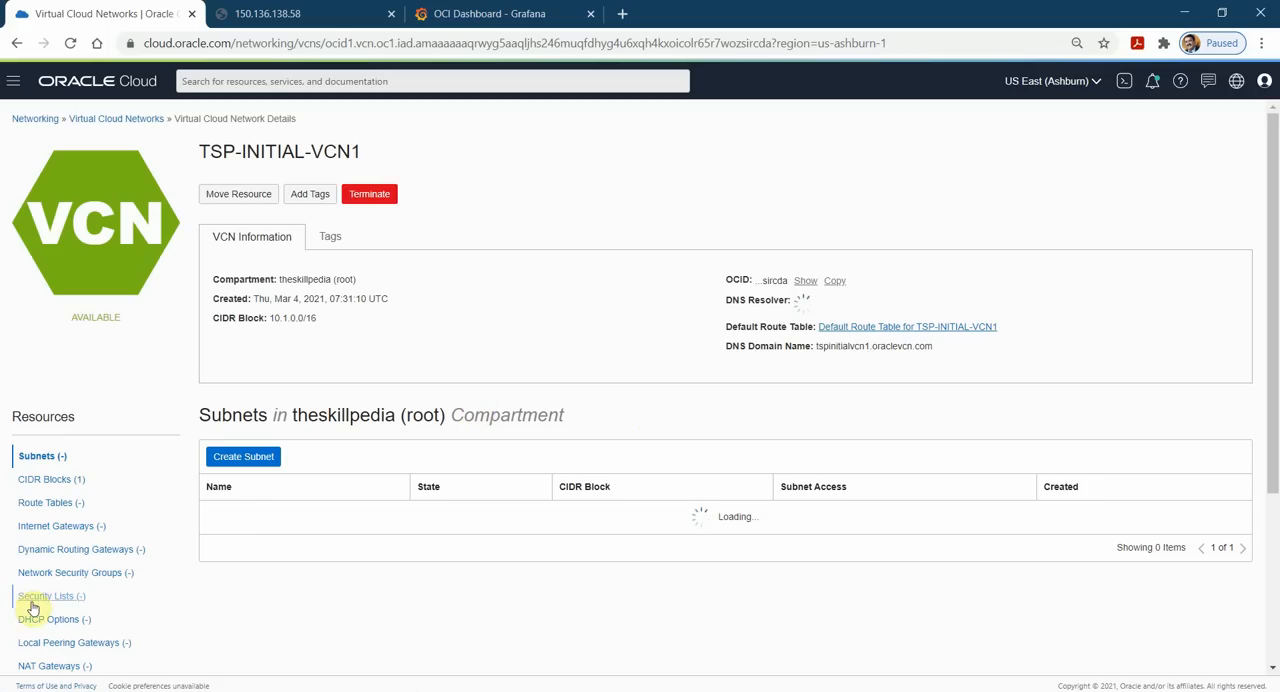
pyautogui.click(55, 597)
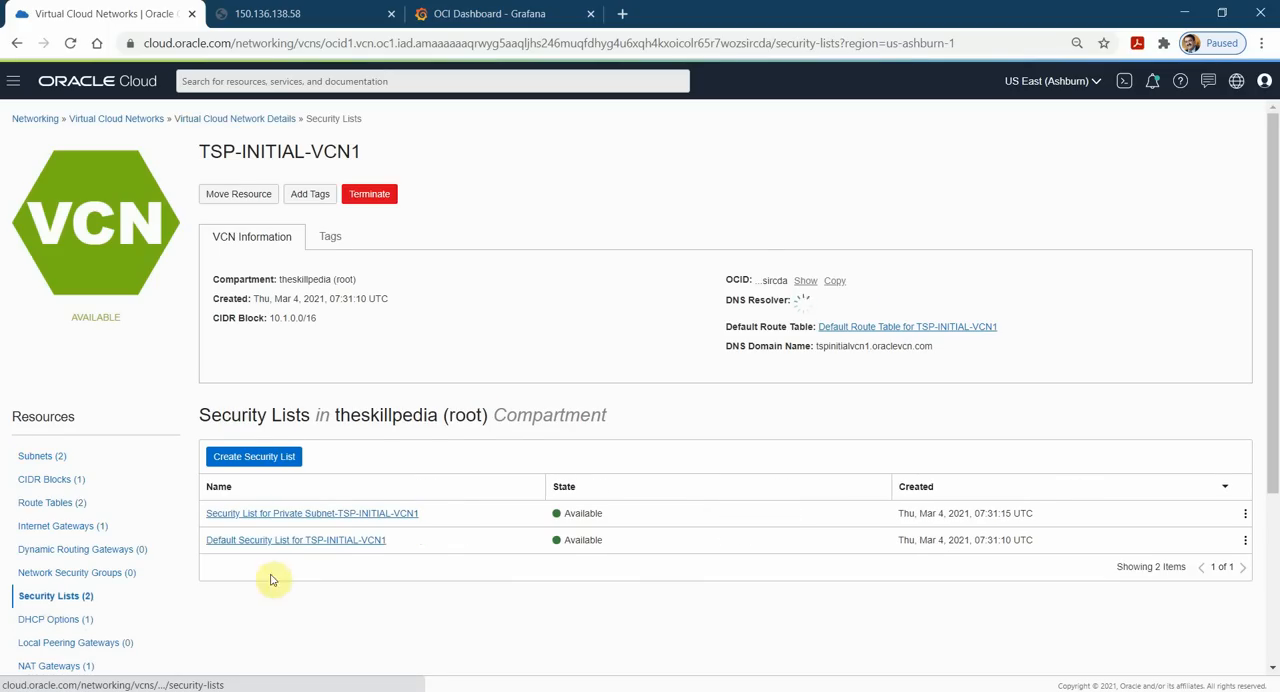
pyautogui.click(294, 537)
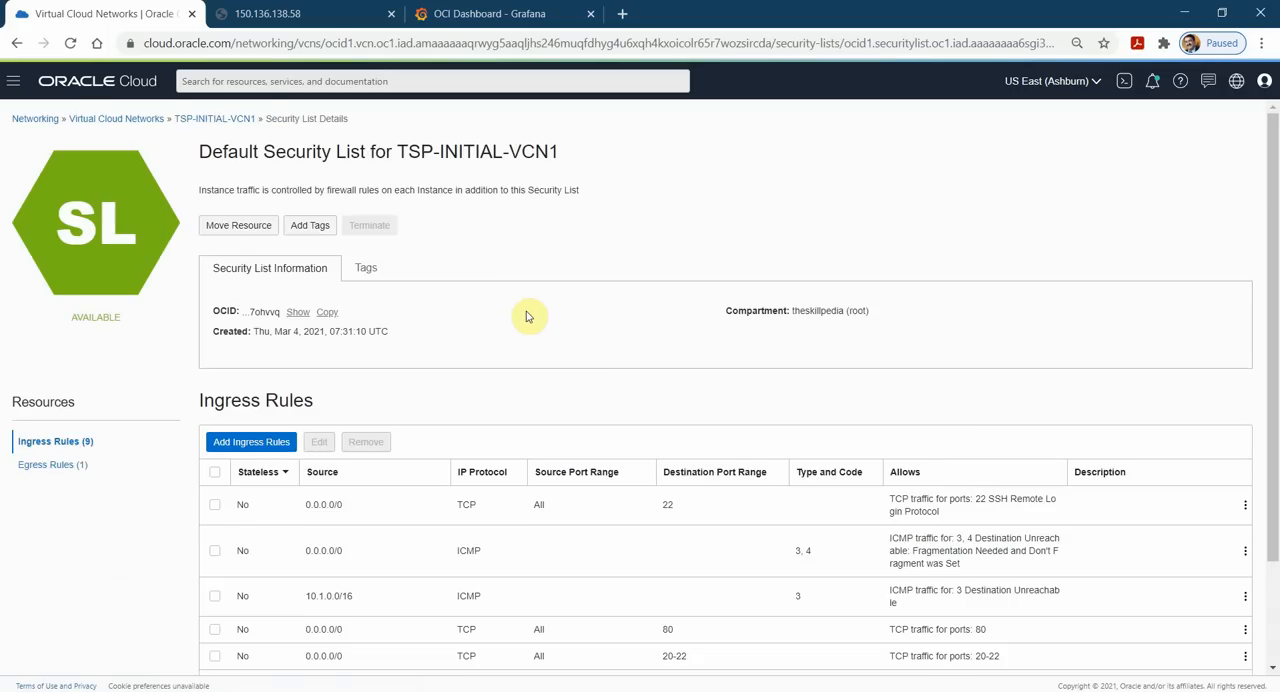
# Examine the ingress rules for TCP port 80 and for all ICMP traffic in the security list.
pyautogui.scroll(-3, 815, 440)
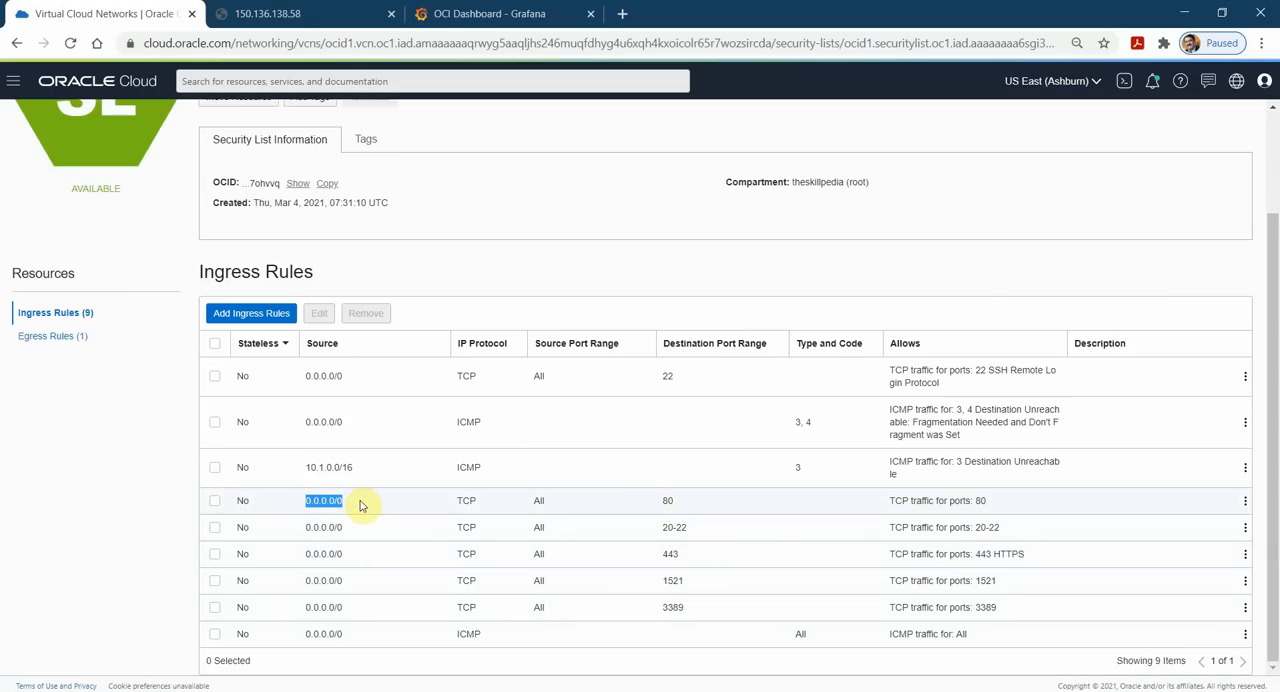
pyautogui.doubleClick(667, 501)
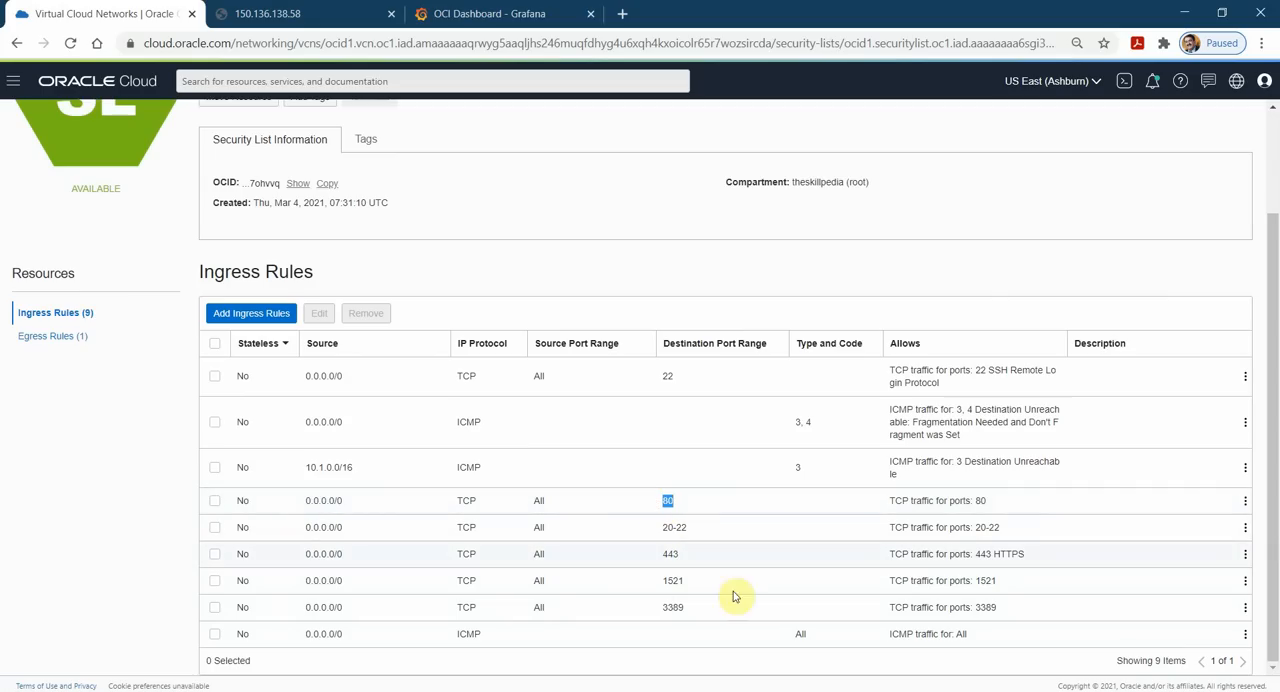
pyautogui.click(470, 634)
pyautogui.moveTo(307, 637); pyautogui.dragTo(342, 634)
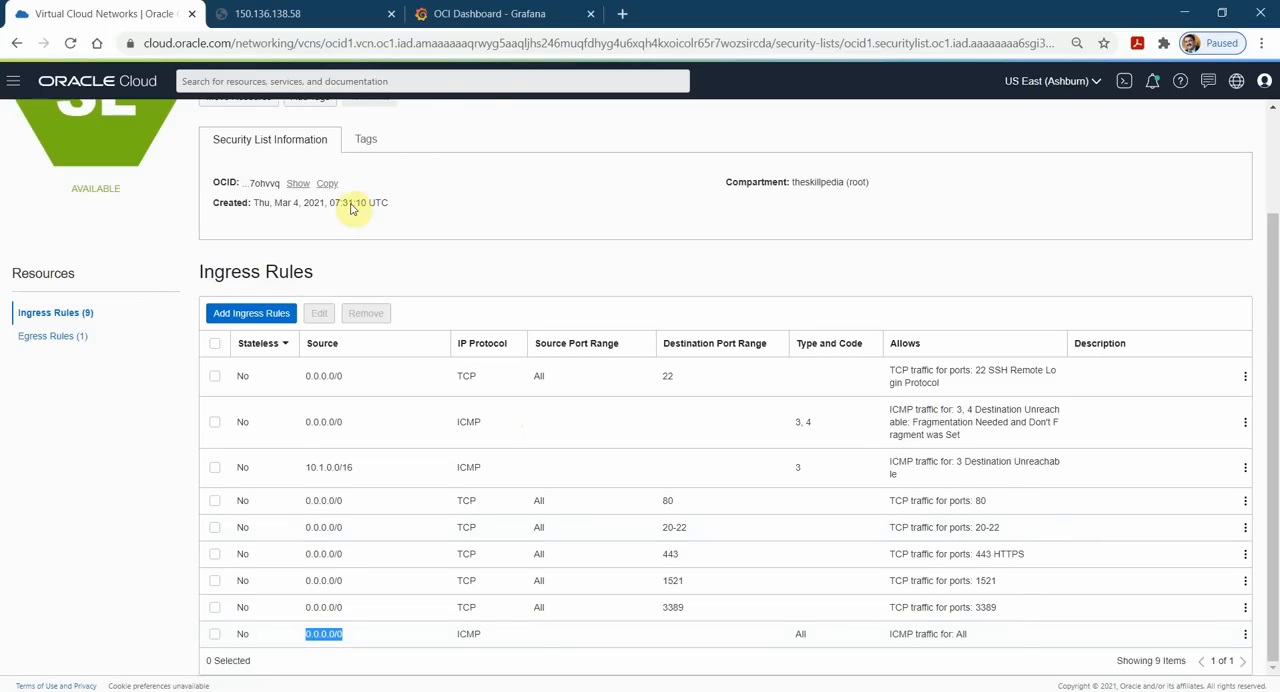
pyautogui.scroll(5, 352, 206)
pyautogui.click(14, 86)
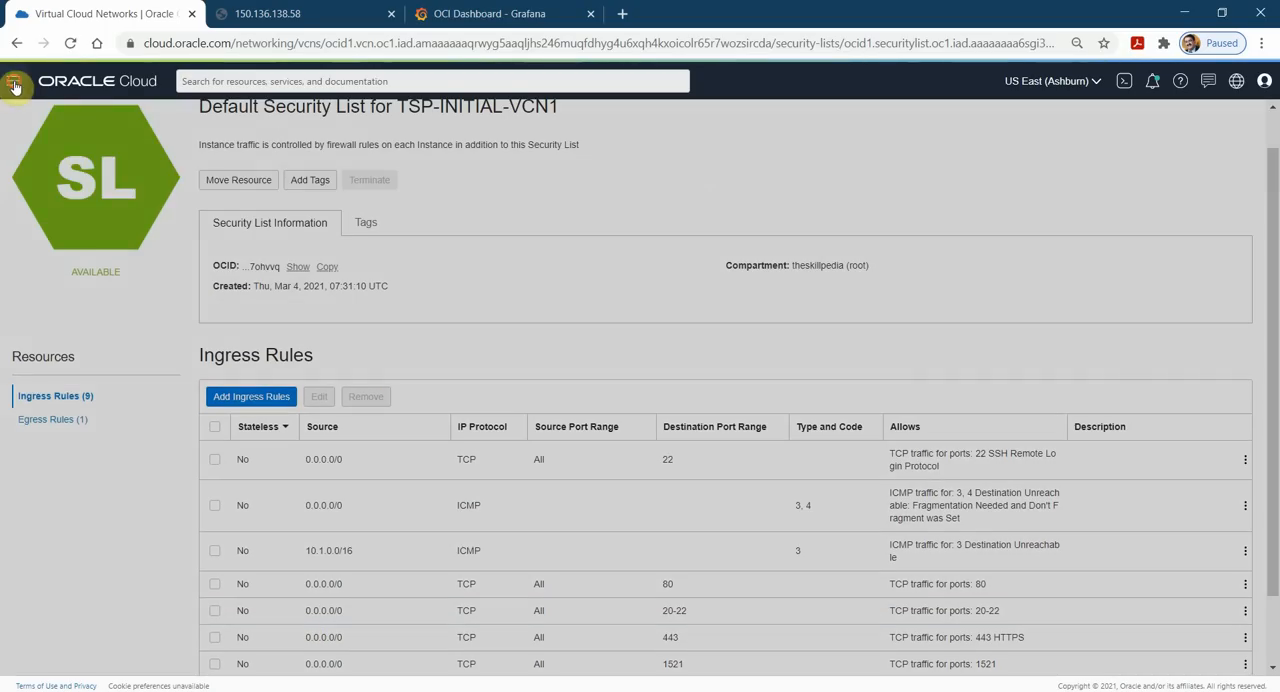
pyautogui.moveTo(60, 134)
pyautogui.click(240, 134)
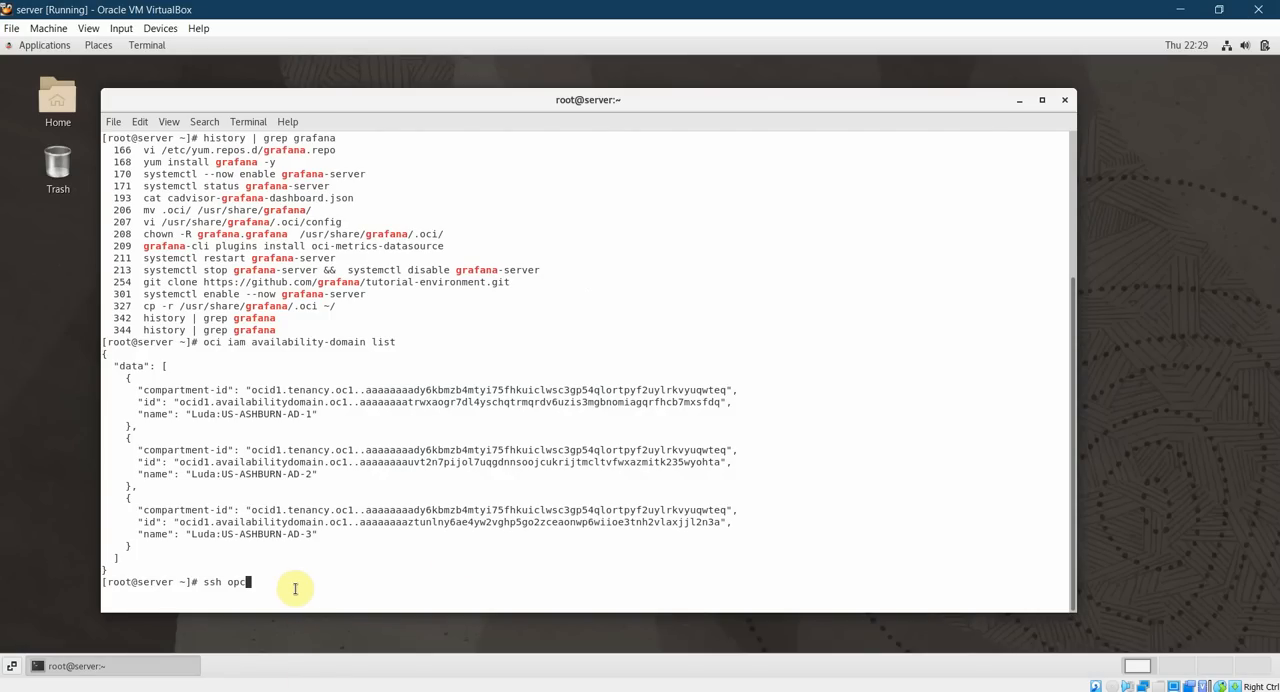
pyautogui.rightClick(335, 578)
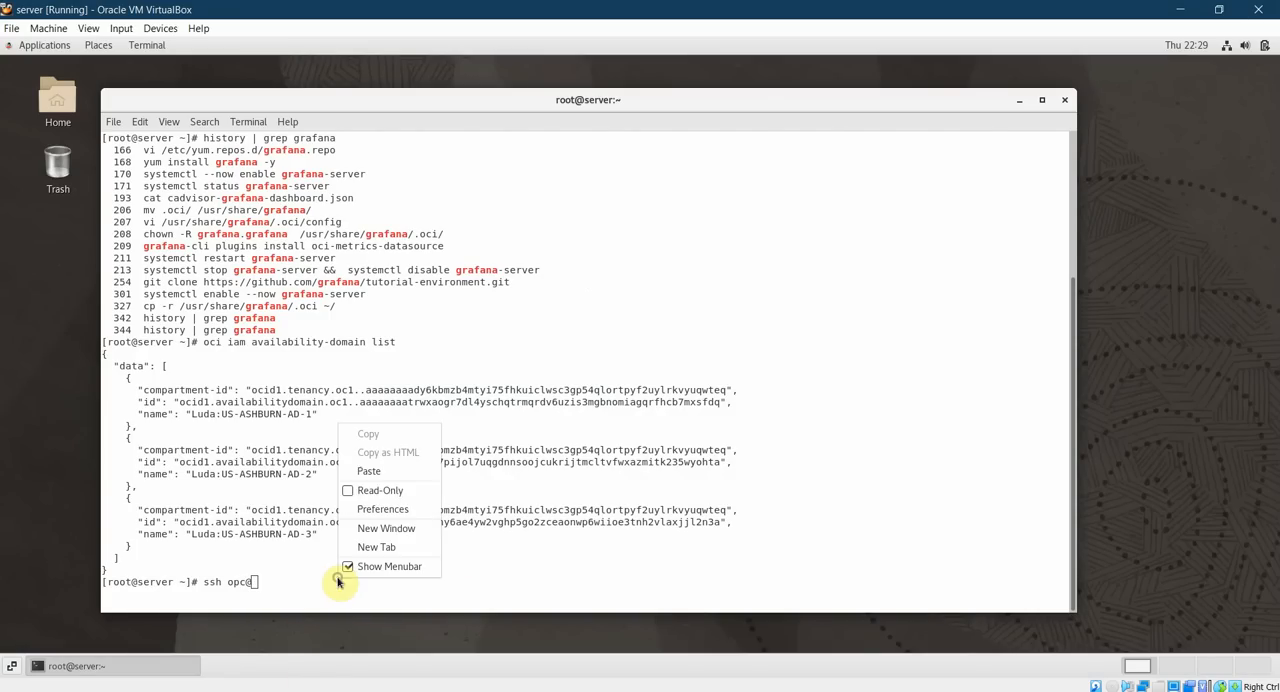
pyautogui.click(371, 471)
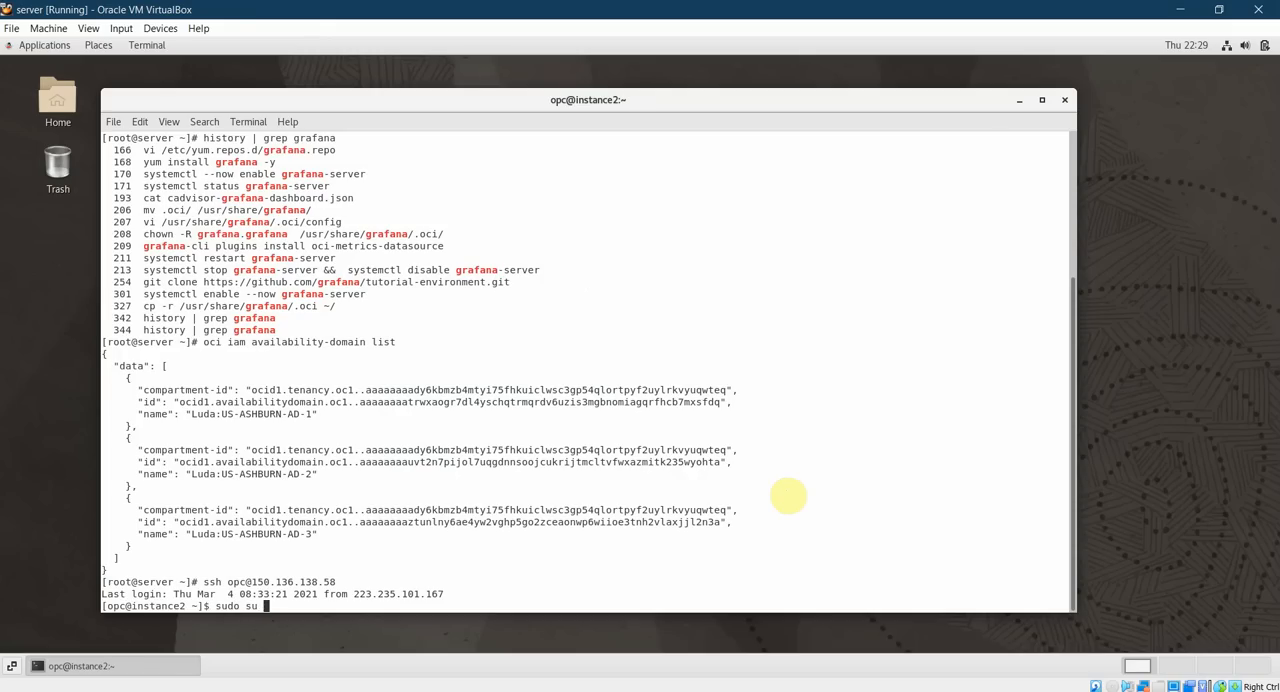
# Switch to the root user on instance2 with "sudo su -" and list the shell's command history.
pyautogui.press('Return')
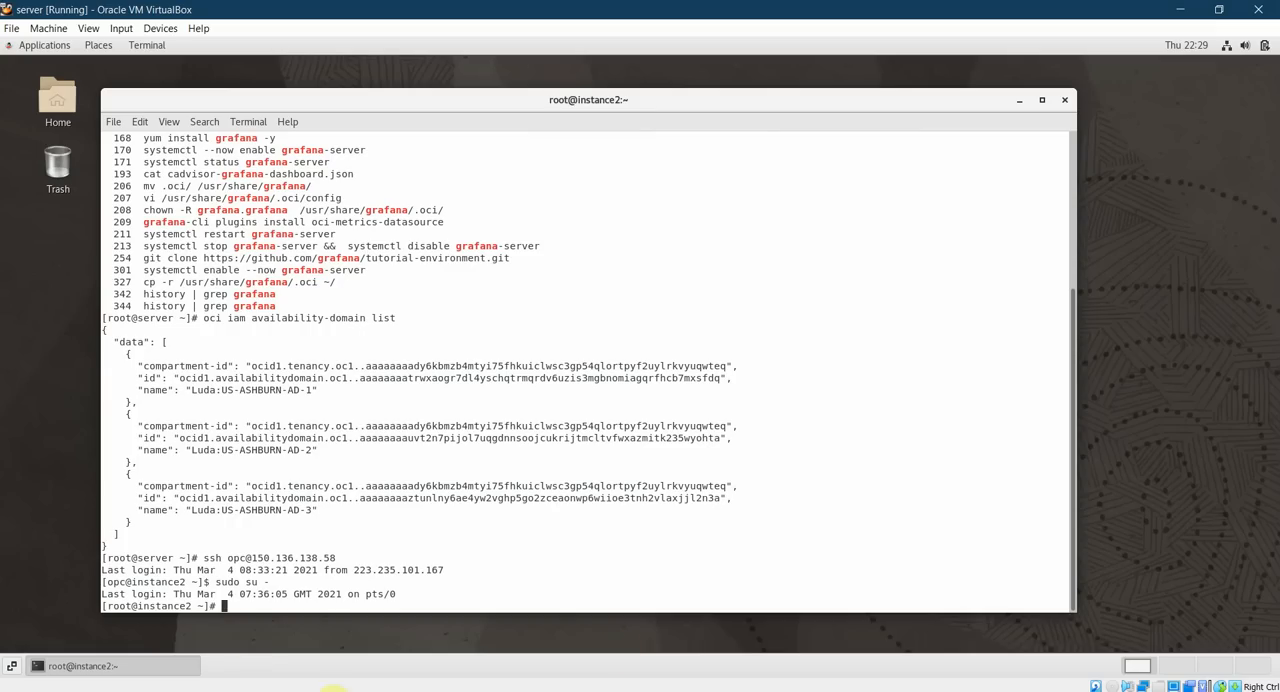
pyautogui.click(260, 597)
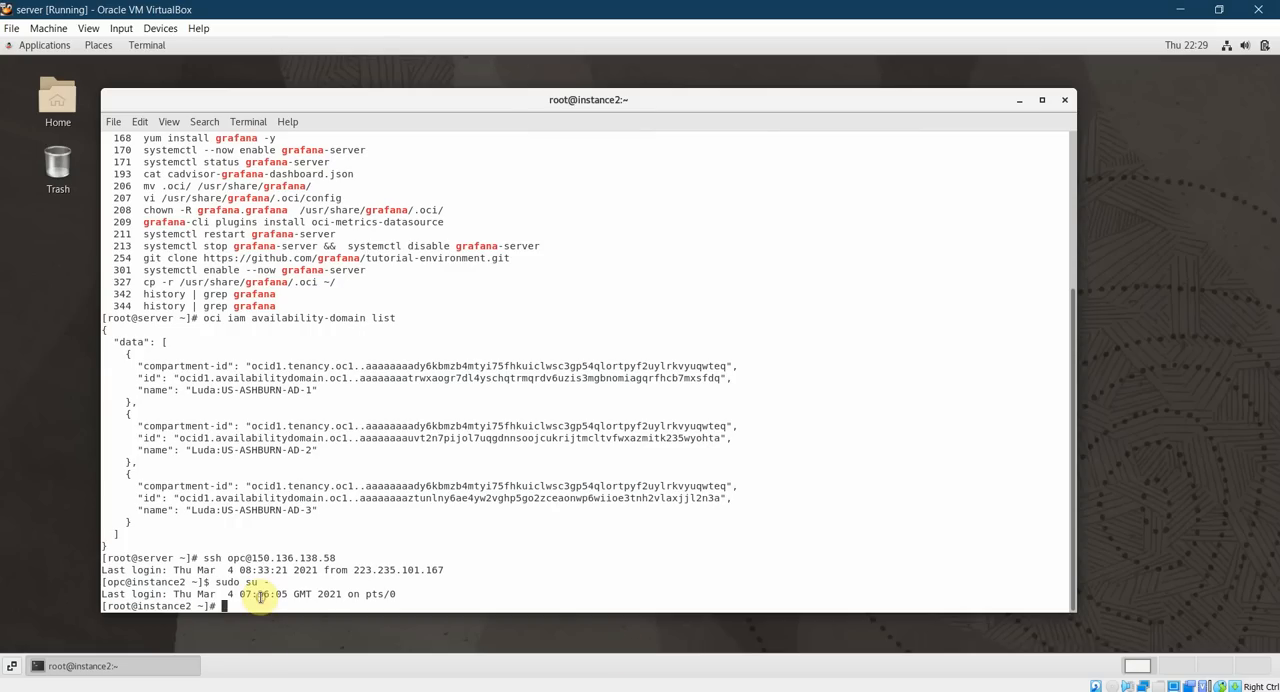
pyautogui.write("history'")
pyautogui.press('Return')
pyautogui.hotkey('ctrl', 'c')
pyautogui.write('history')
pyautogui.press('Return')
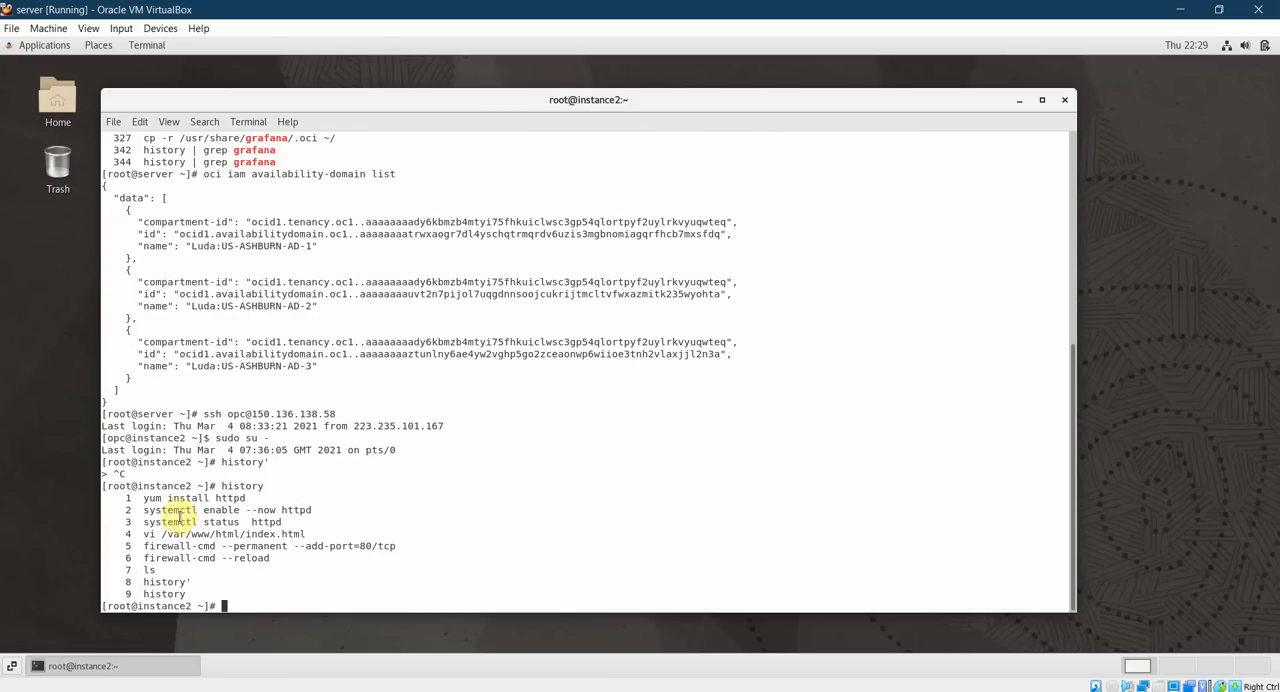
# Examine the history entries for installing and enabling httpd, editing /var/www/html/index.html, and opening port 80/tcp in the firewall.
pyautogui.tripleClick(185, 499)
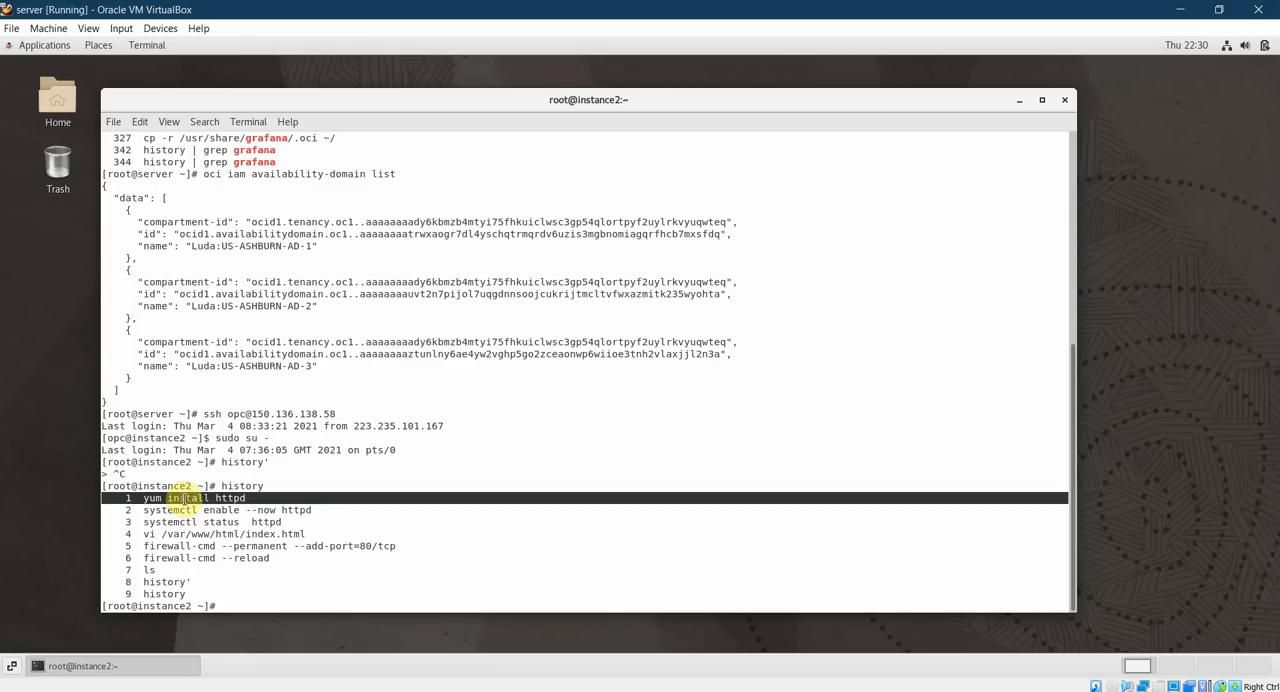
pyautogui.click(145, 510)
pyautogui.moveTo(145, 510); pyautogui.dragTo(312, 511)
pyautogui.click(146, 525)
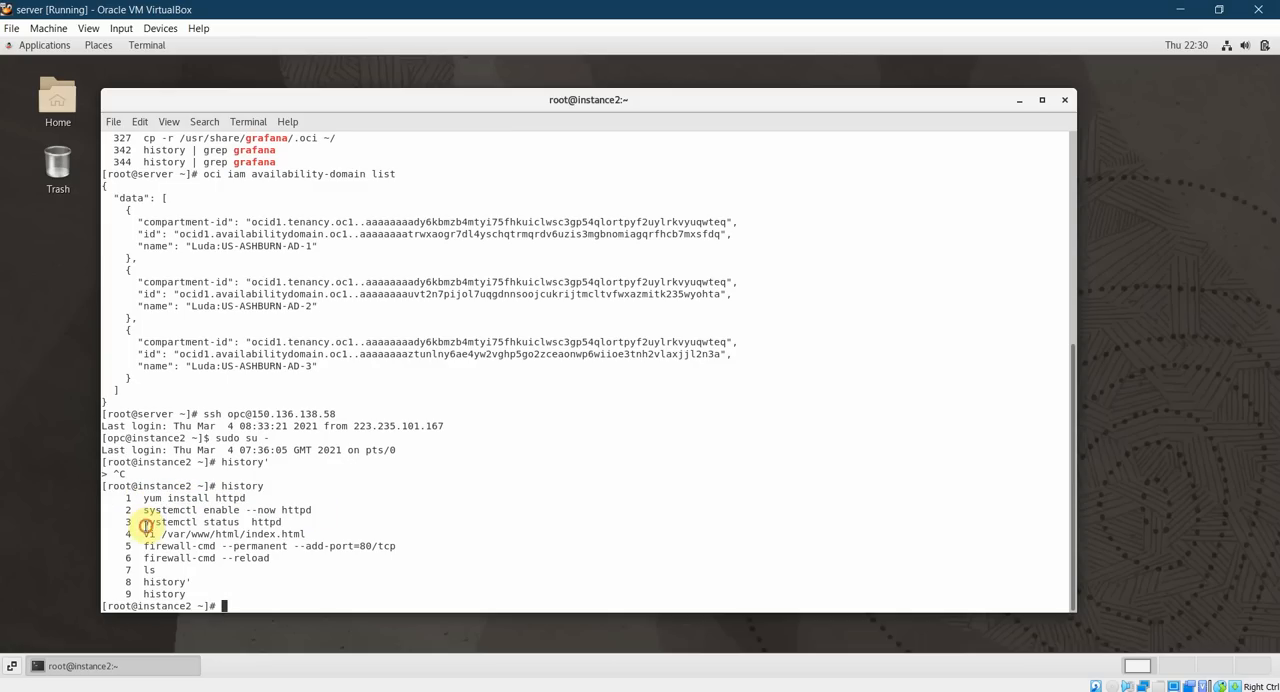
pyautogui.moveTo(152, 534); pyautogui.dragTo(299, 525)
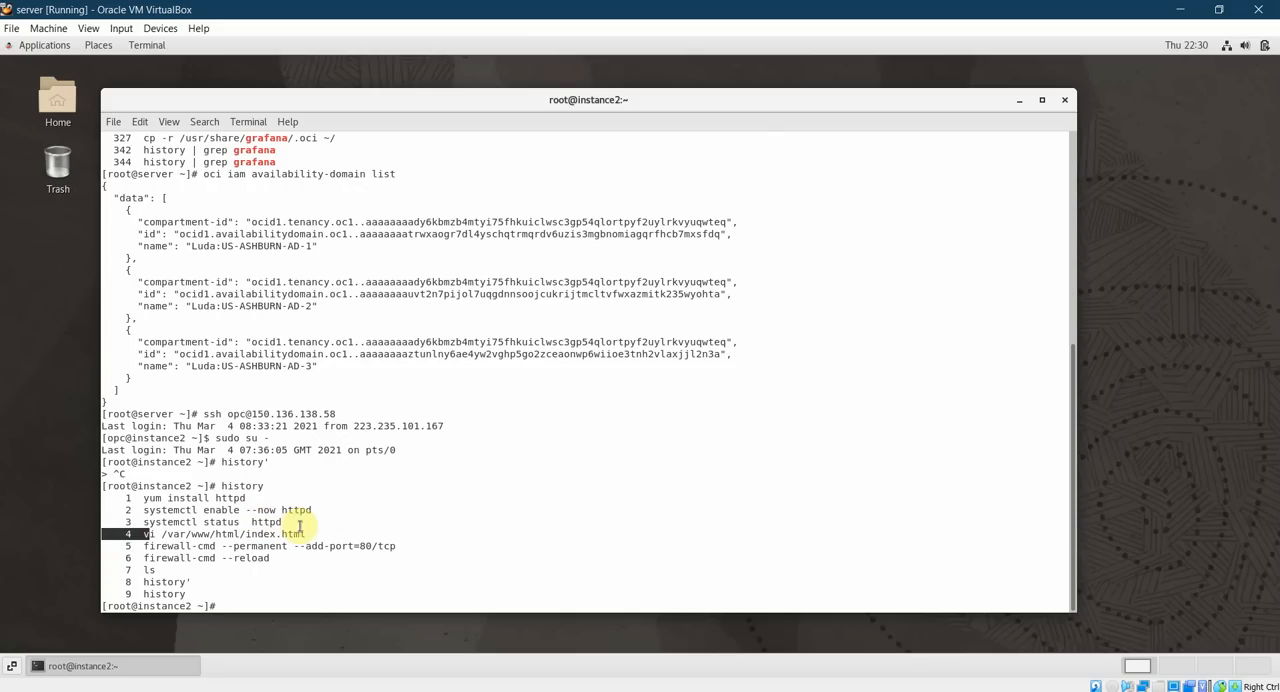
pyautogui.moveTo(149, 547); pyautogui.dragTo(391, 545)
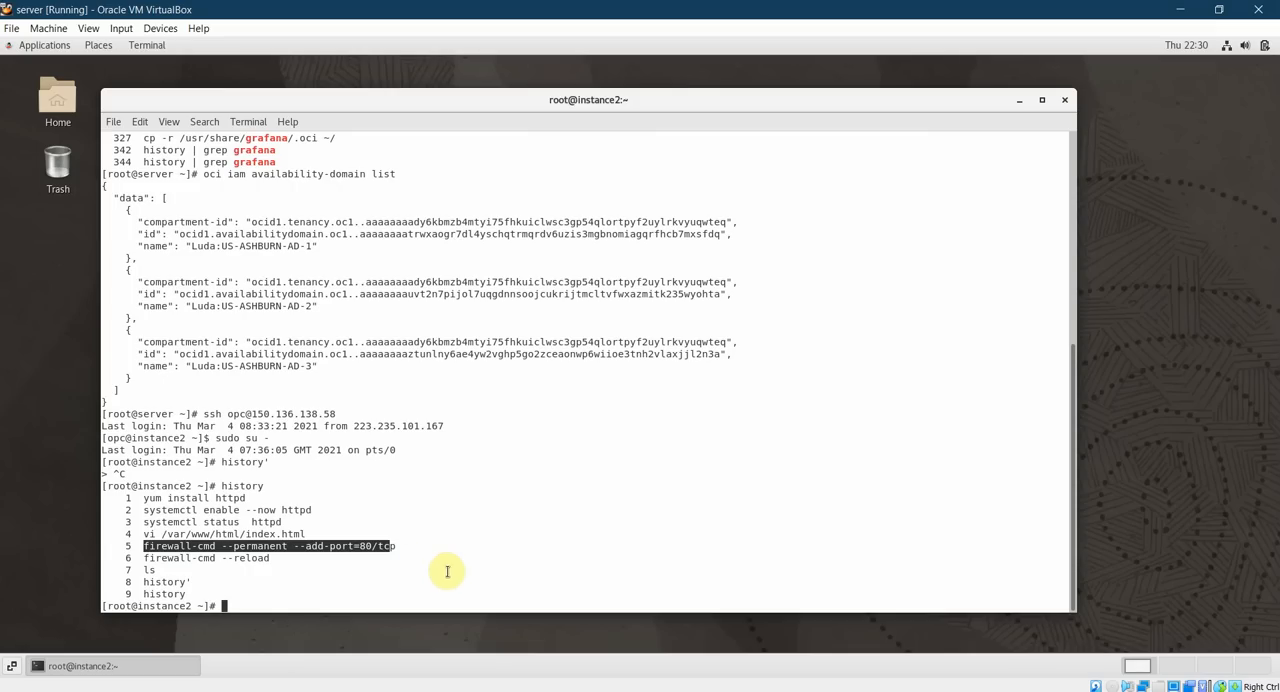
pyautogui.click(400, 547)
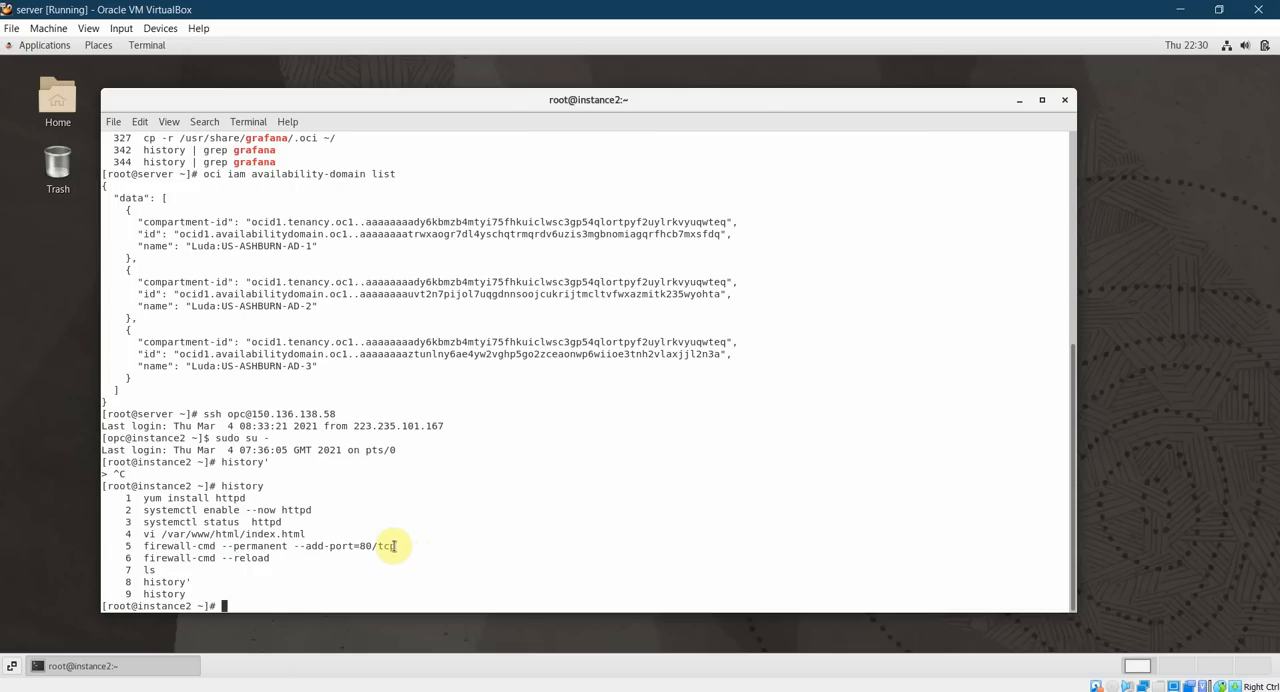
pyautogui.moveTo(213, 561); pyautogui.dragTo(245, 558)
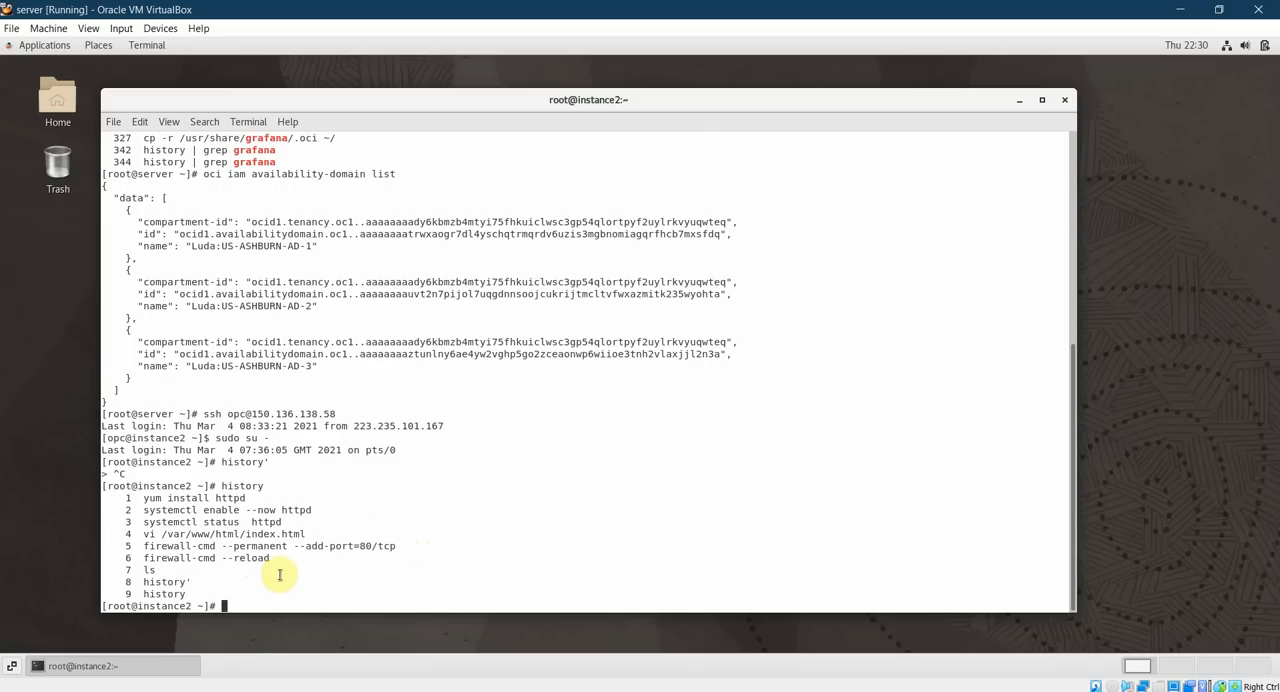
# Return to the Oracle Cloud console in the browser and open the Block Volumes list.
pyautogui.click(177, 691)
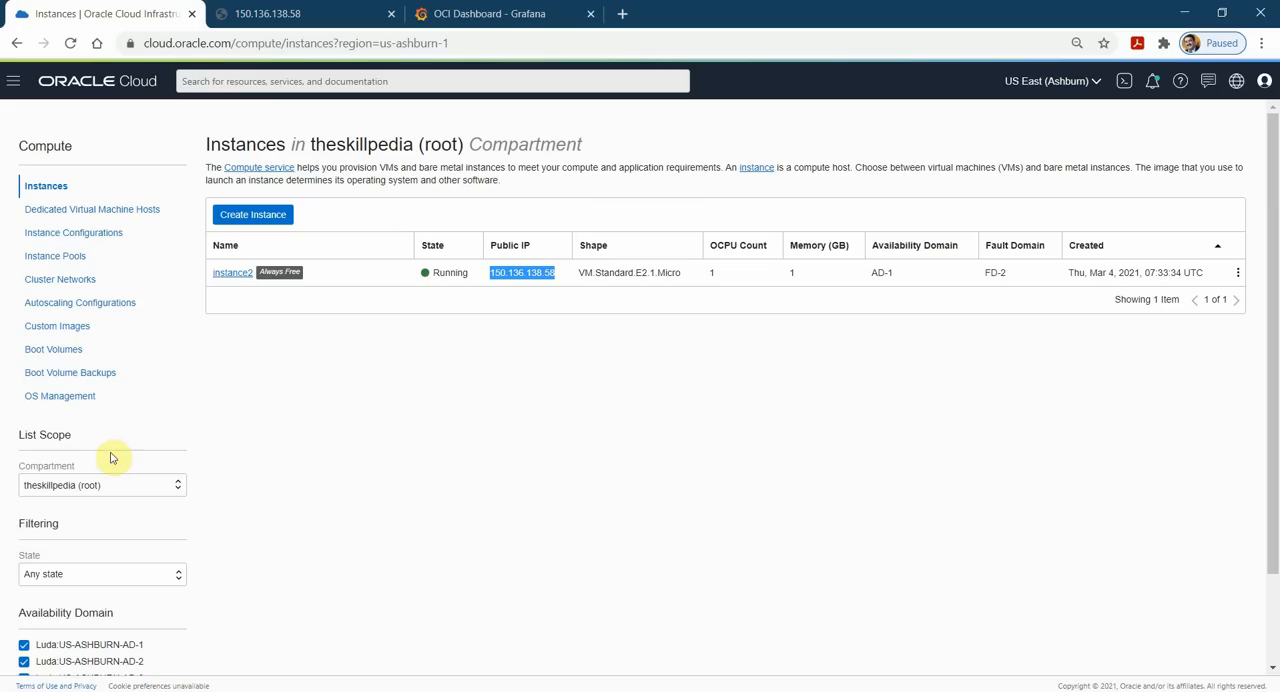
pyautogui.click(16, 88)
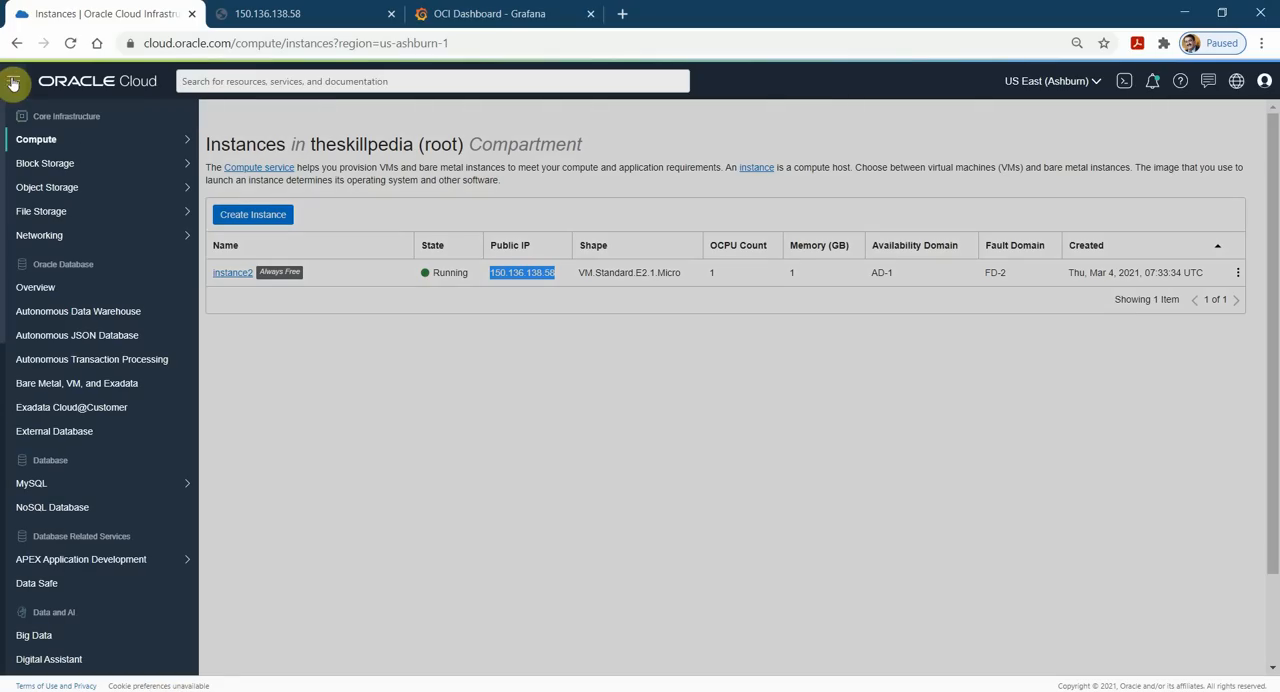
pyautogui.moveTo(92, 194)
pyautogui.moveTo(108, 165)
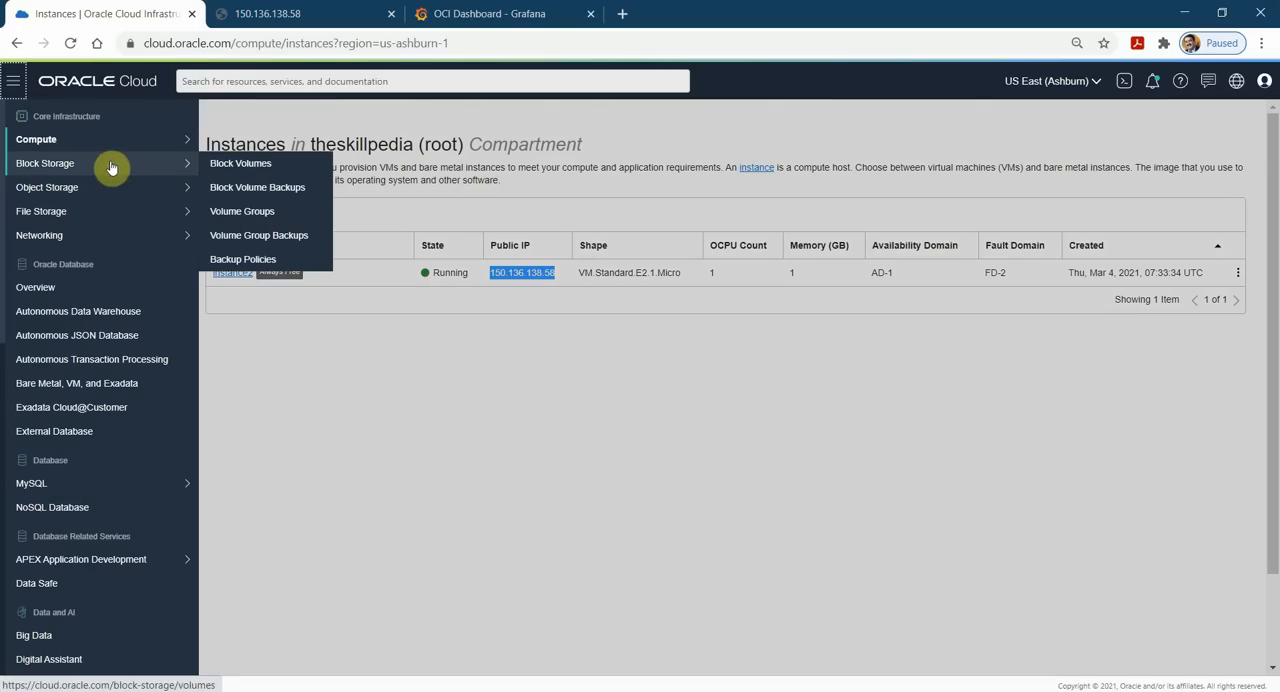
pyautogui.click(248, 171)
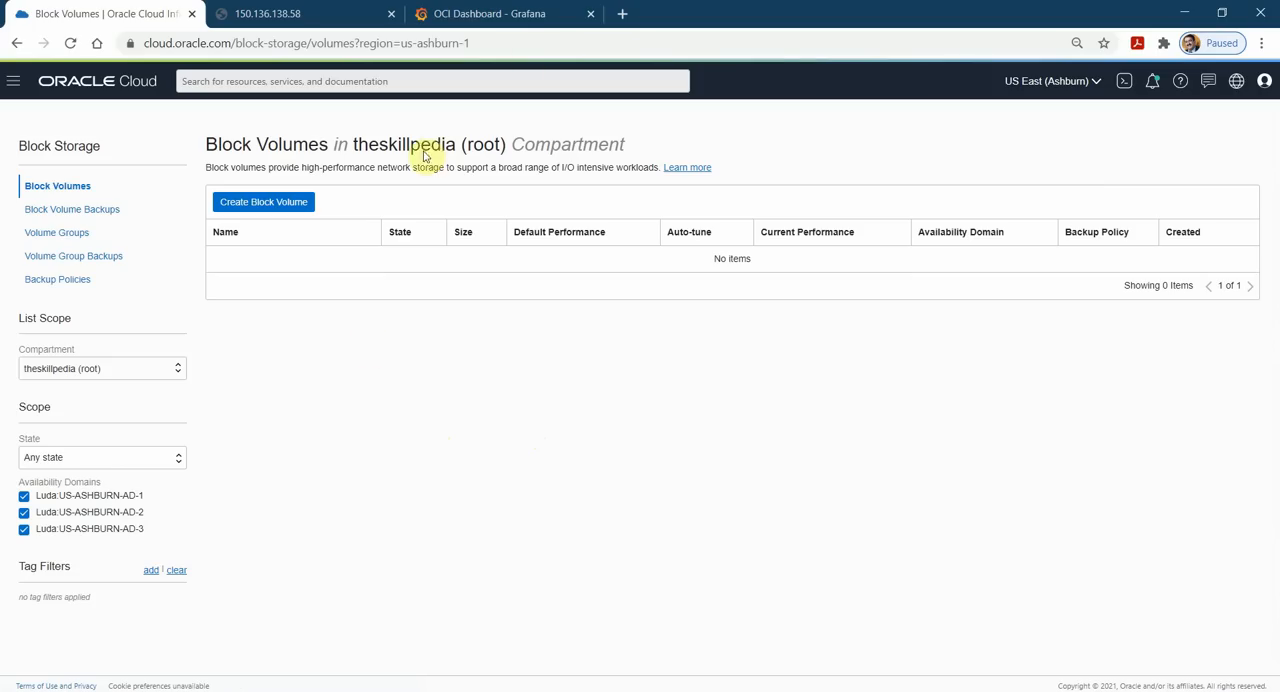
# Go back to the OCI Dashboard in Grafana and set its Compartment variable to root compartment.
pyautogui.click(529, 14)
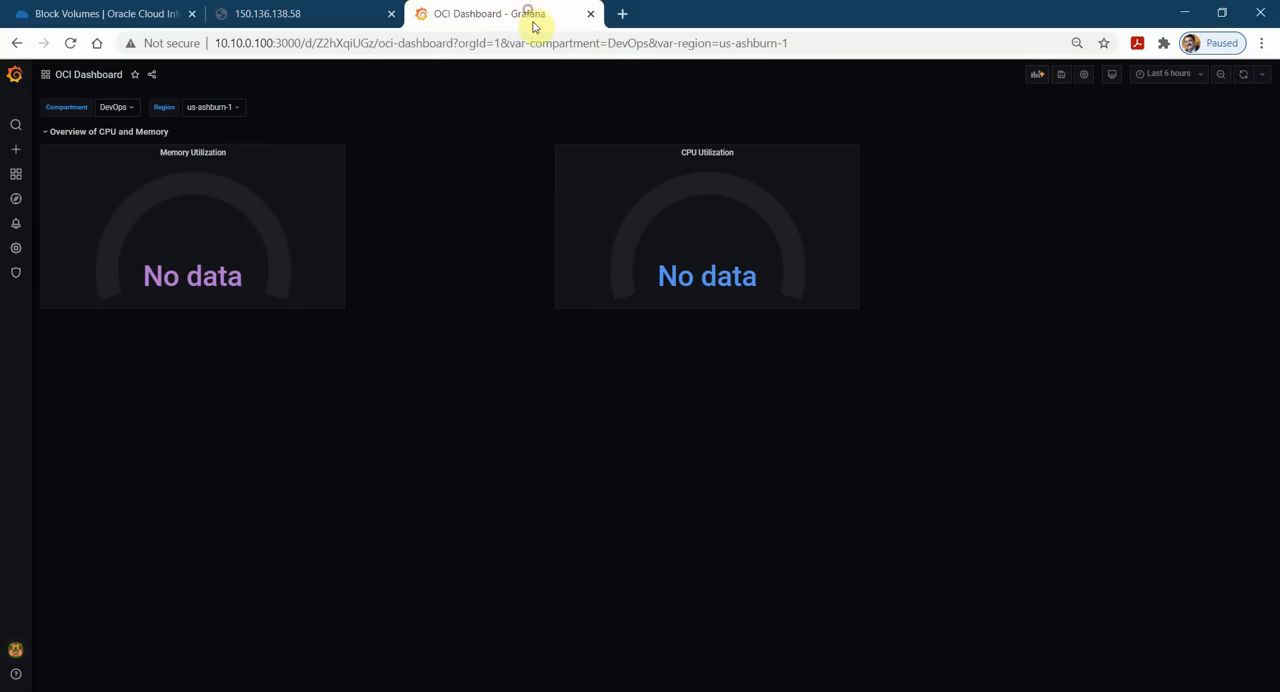
pyautogui.click(139, 108)
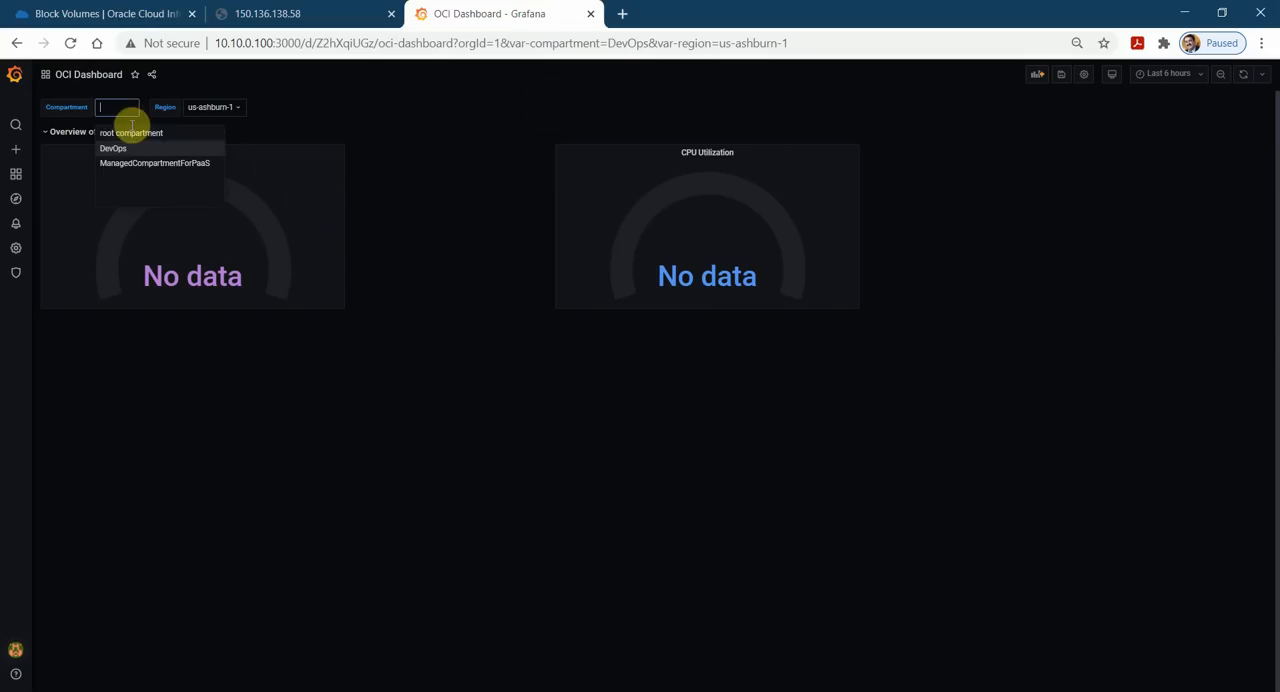
pyautogui.click(129, 127)
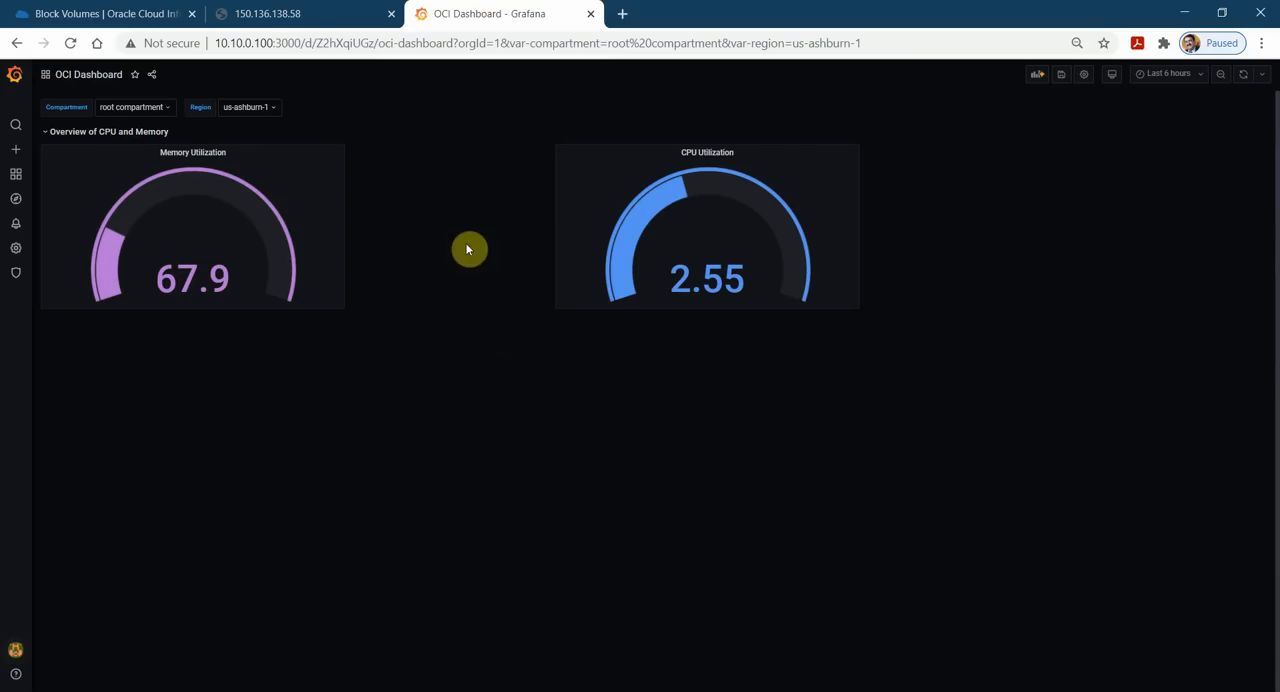
# Add a new panel to the OCI Dashboard with Oracle Cloud Infrastructure Metrics as its data source.
pyautogui.click(1037, 75)
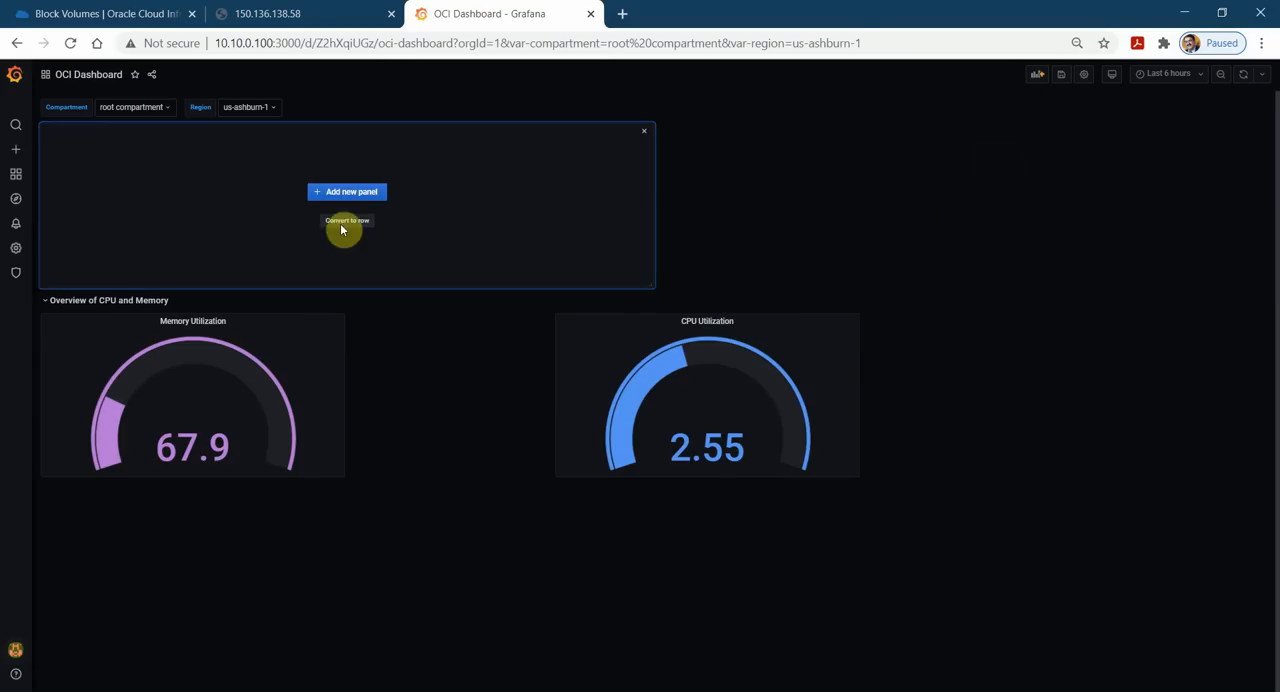
pyautogui.click(340, 192)
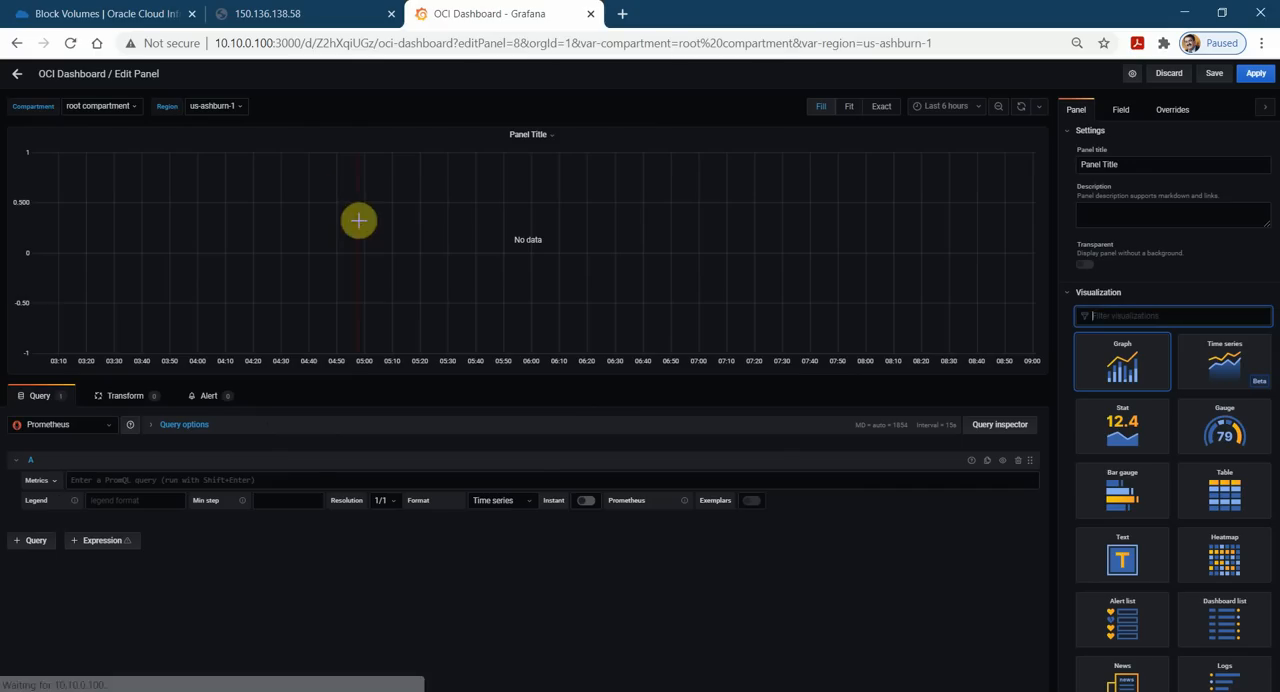
pyautogui.click(108, 434)
pyautogui.click(95, 446)
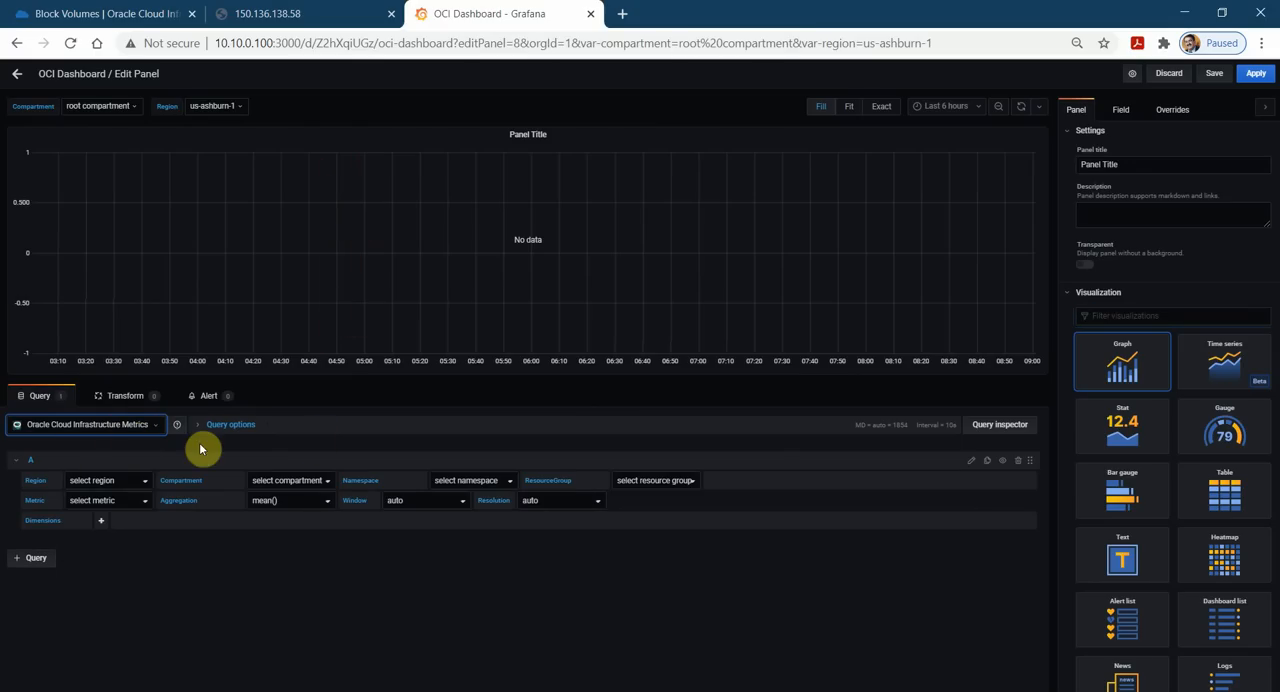
# Configure query A with region $region, compartment $compartment, namespace oci_blockstore and metric VolumeReadOps, displayed as a Bar gauge.
pyautogui.click(145, 481)
pyautogui.click(114, 502)
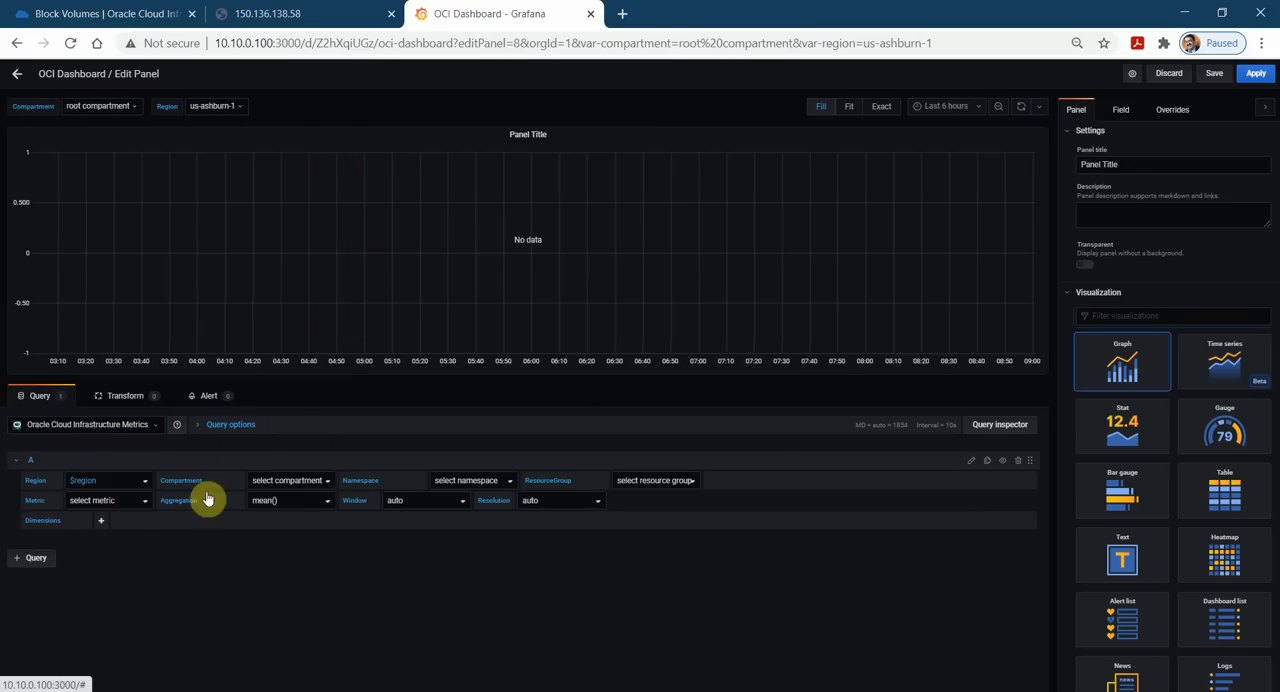
pyautogui.click(330, 483)
pyautogui.click(298, 497)
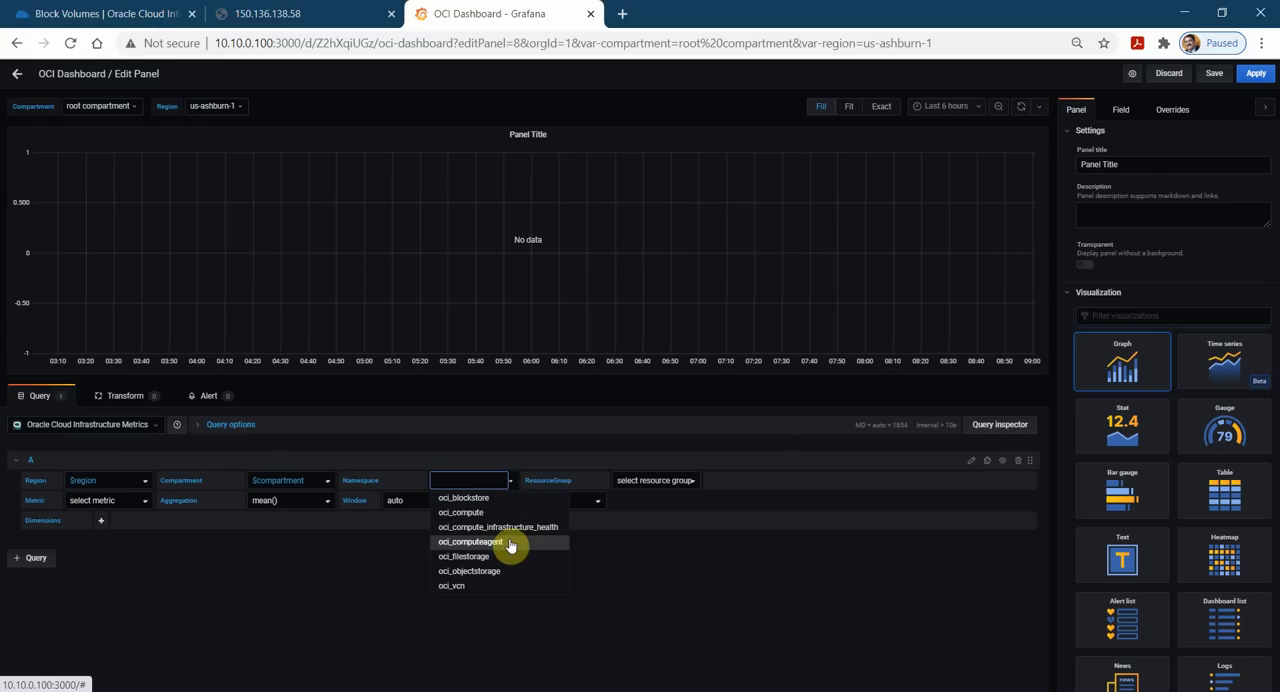
pyautogui.click(499, 507)
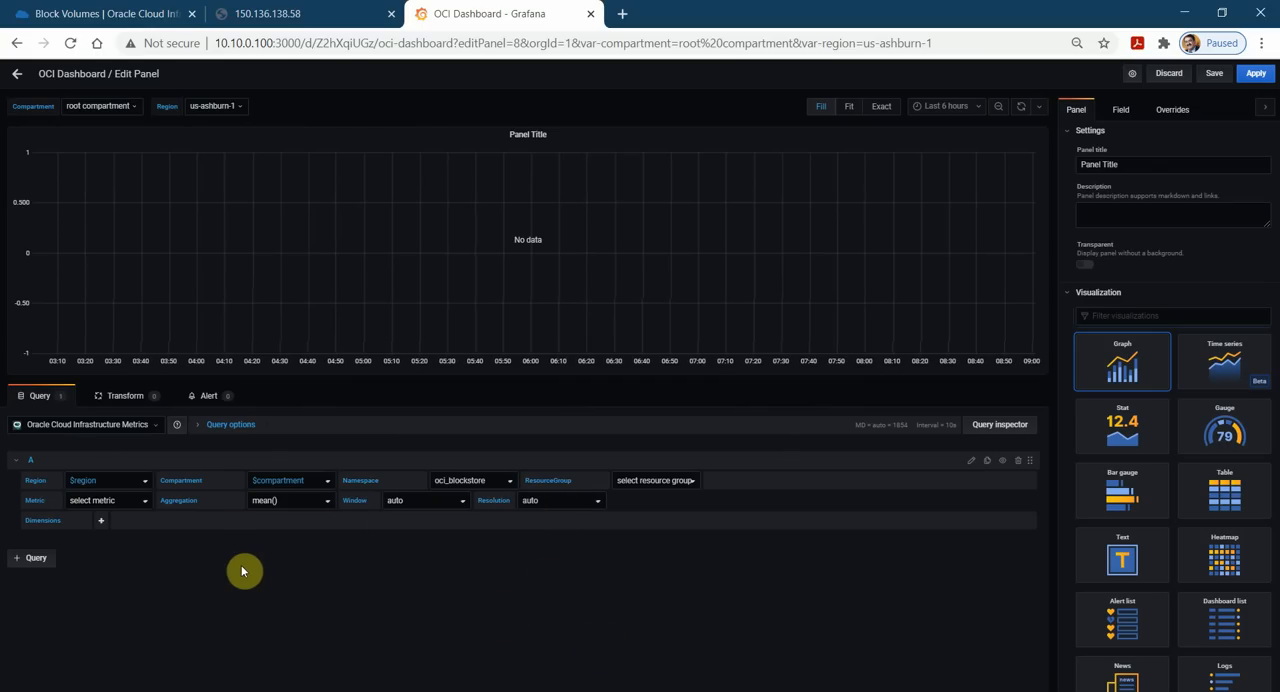
pyautogui.click(147, 507)
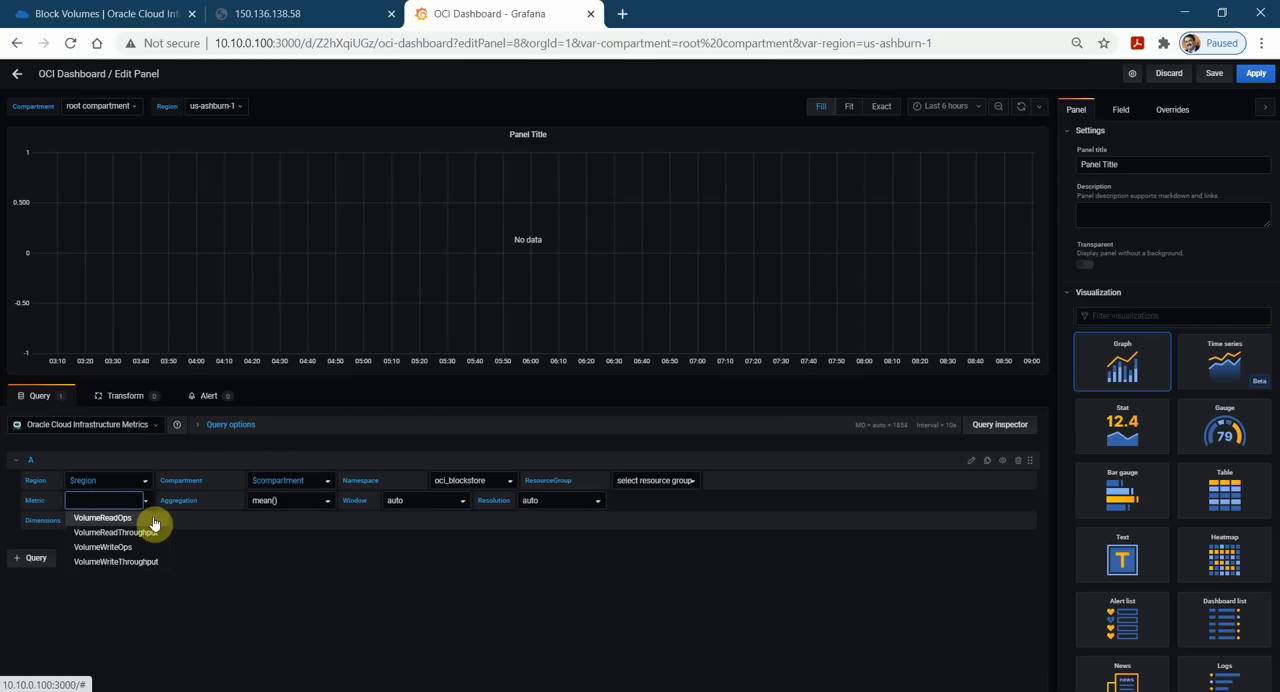
pyautogui.click(155, 521)
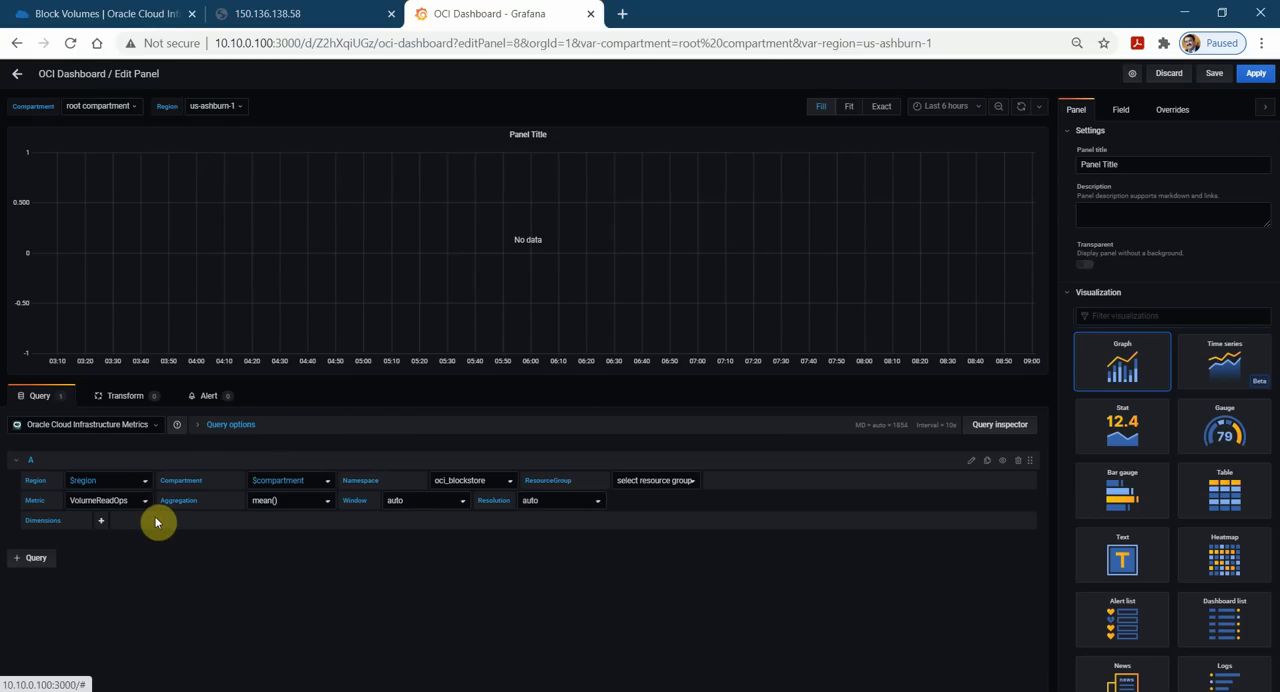
pyautogui.click(1128, 500)
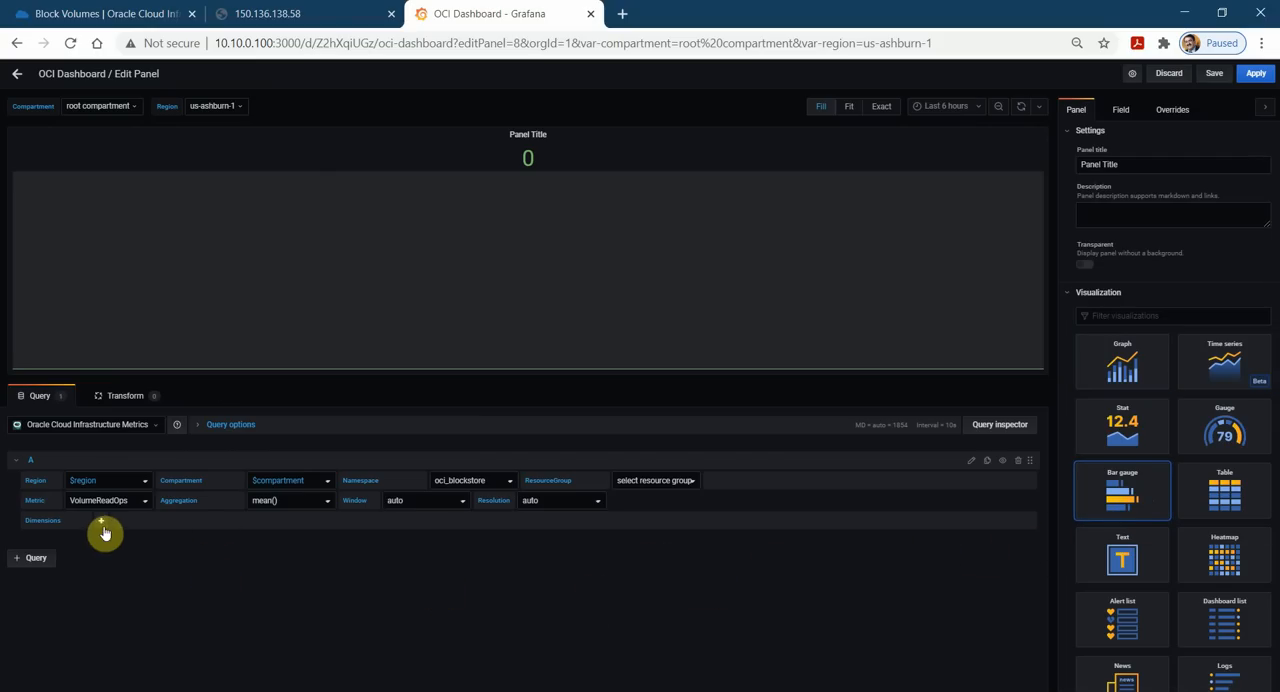
# Try the rate() aggregation on query A and switch it back to mean().
pyautogui.click(327, 510)
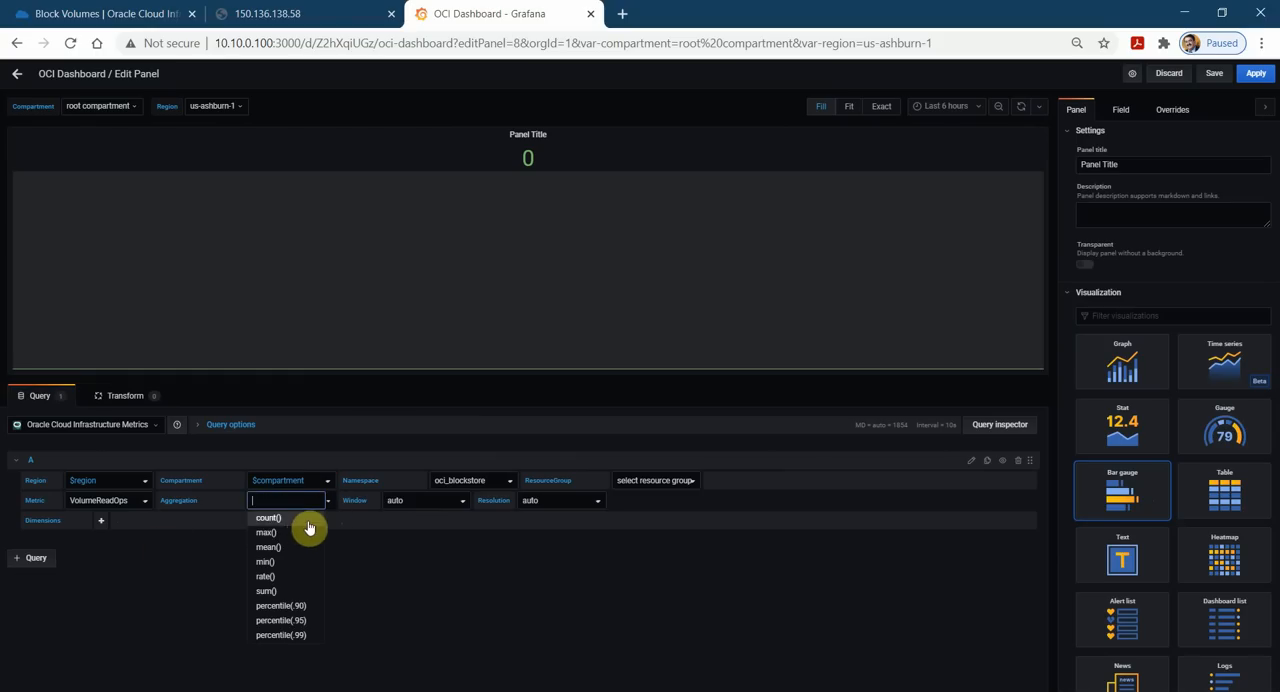
pyautogui.click(288, 578)
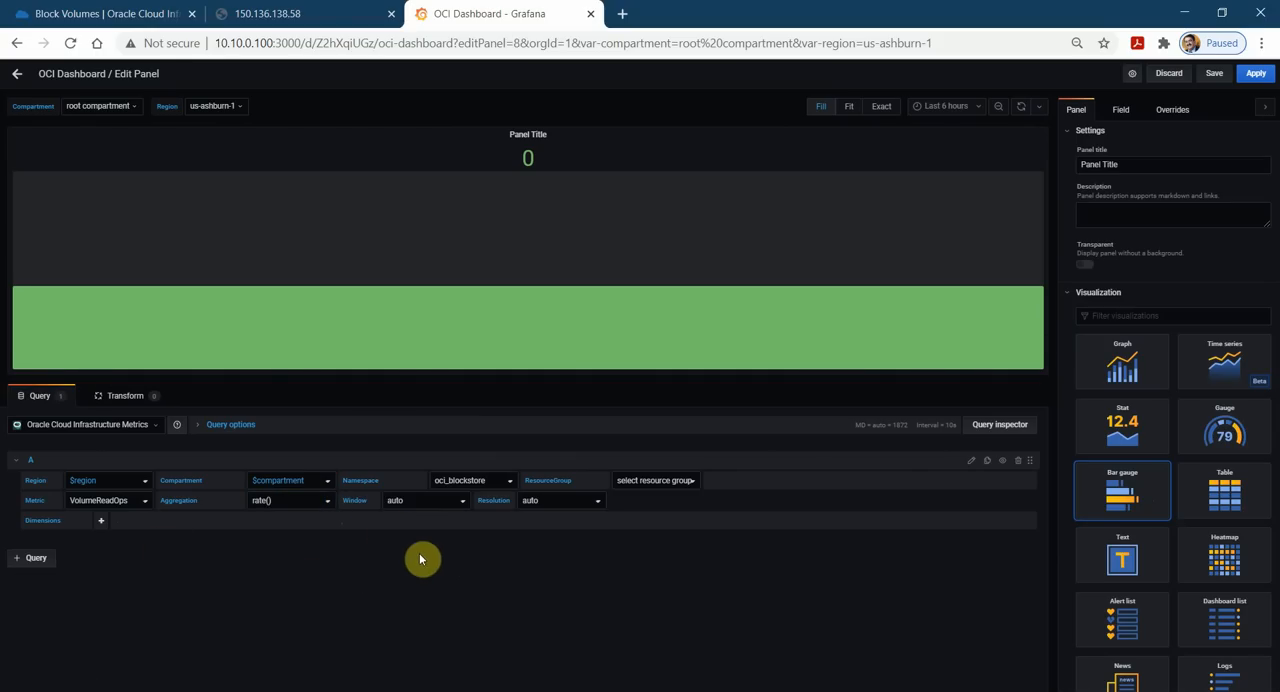
pyautogui.click(327, 510)
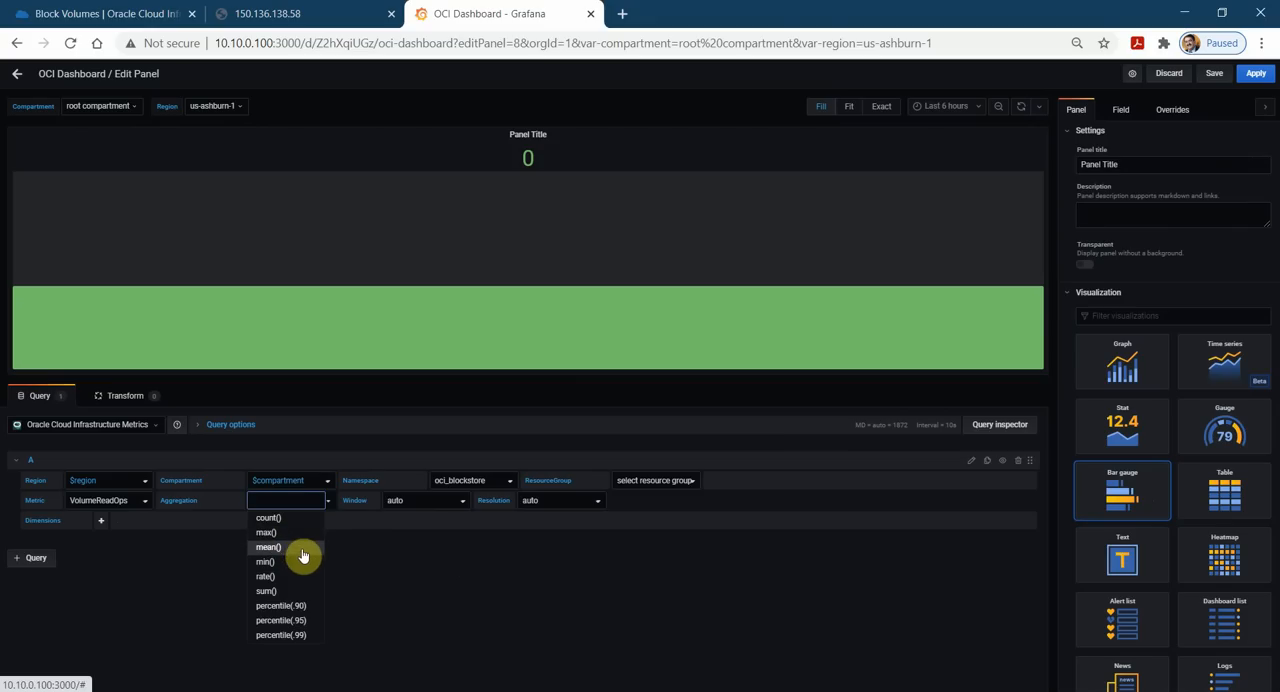
pyautogui.click(300, 548)
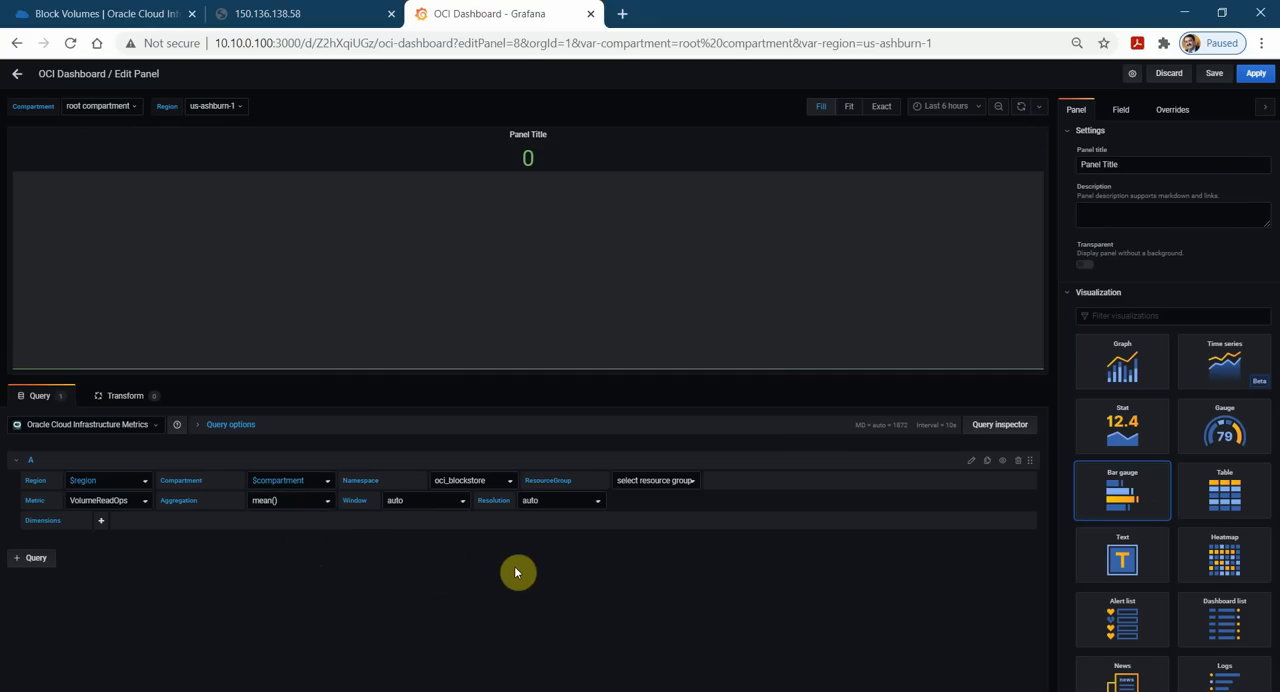
# Add query B with region $region, compartment $compartment, namespace oci_blockstore and metric VolumeWriteOps.
pyautogui.click(42, 558)
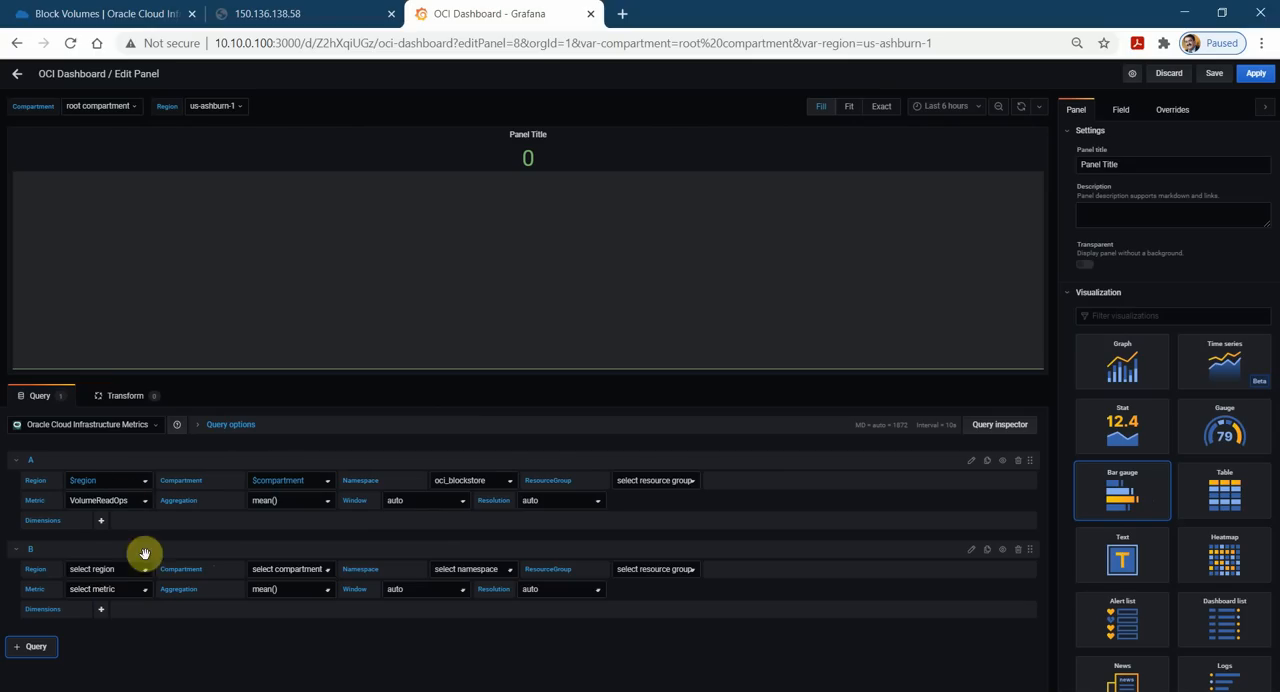
pyautogui.click(133, 577)
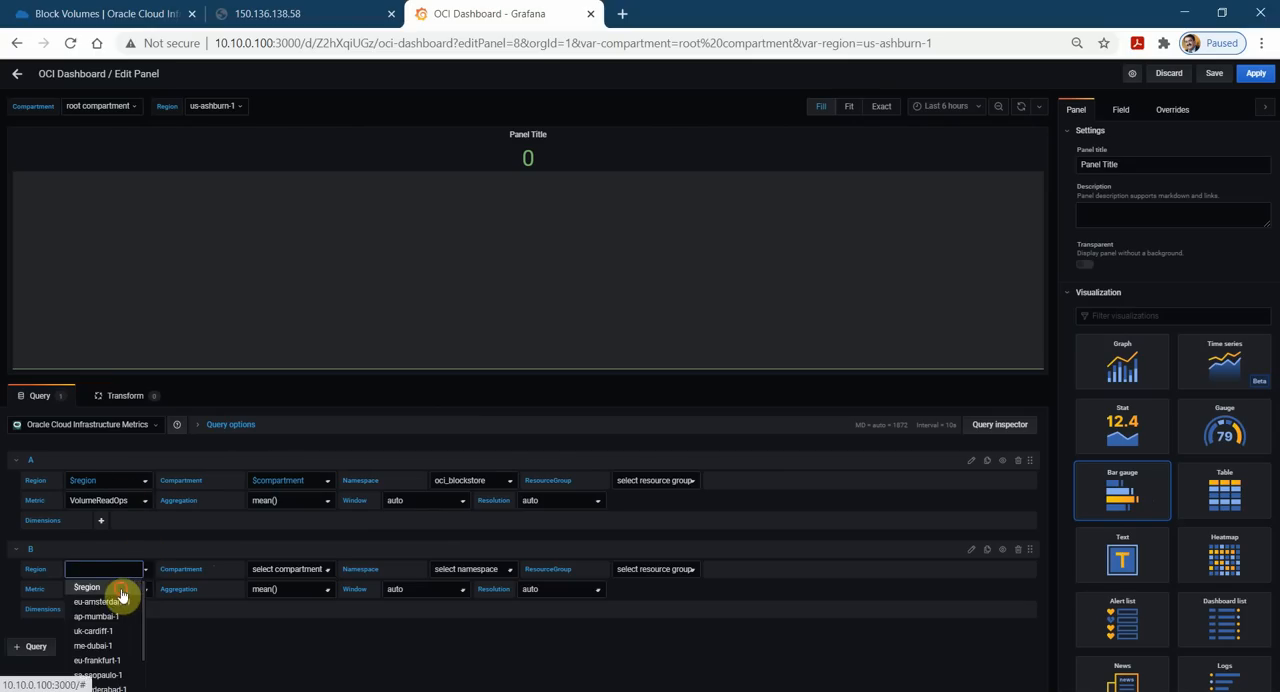
pyautogui.click(120, 588)
pyautogui.click(325, 574)
pyautogui.click(292, 588)
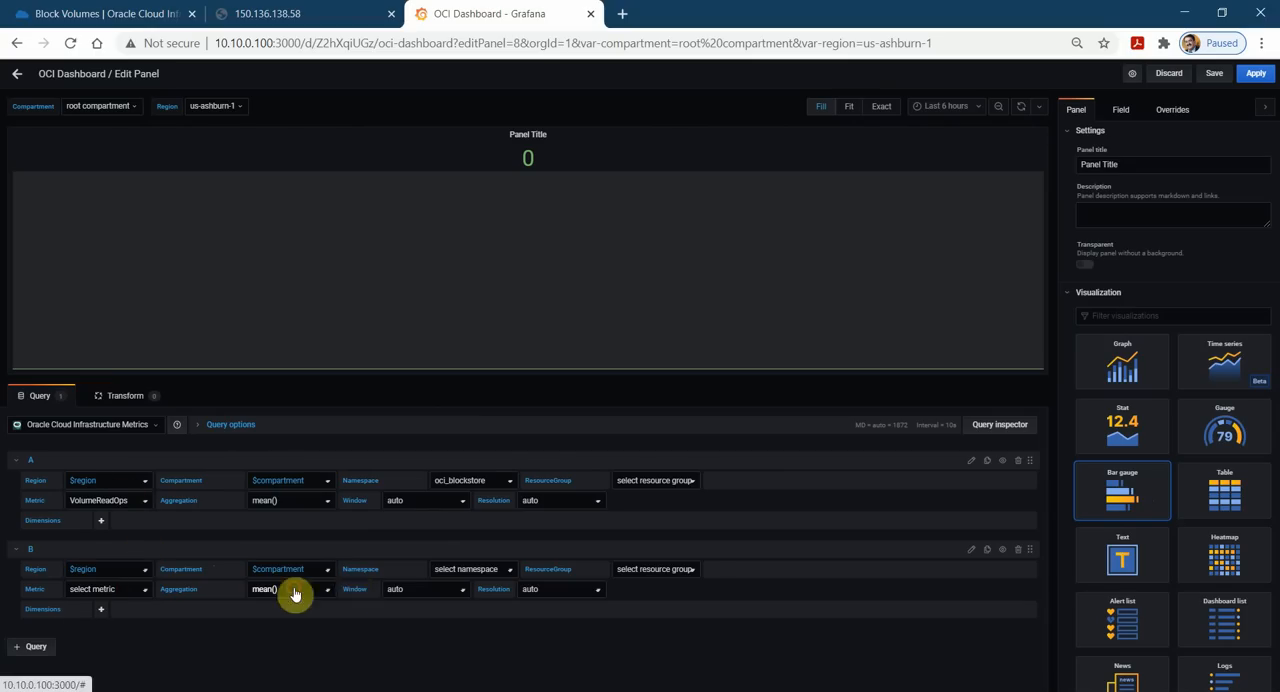
pyautogui.click(511, 576)
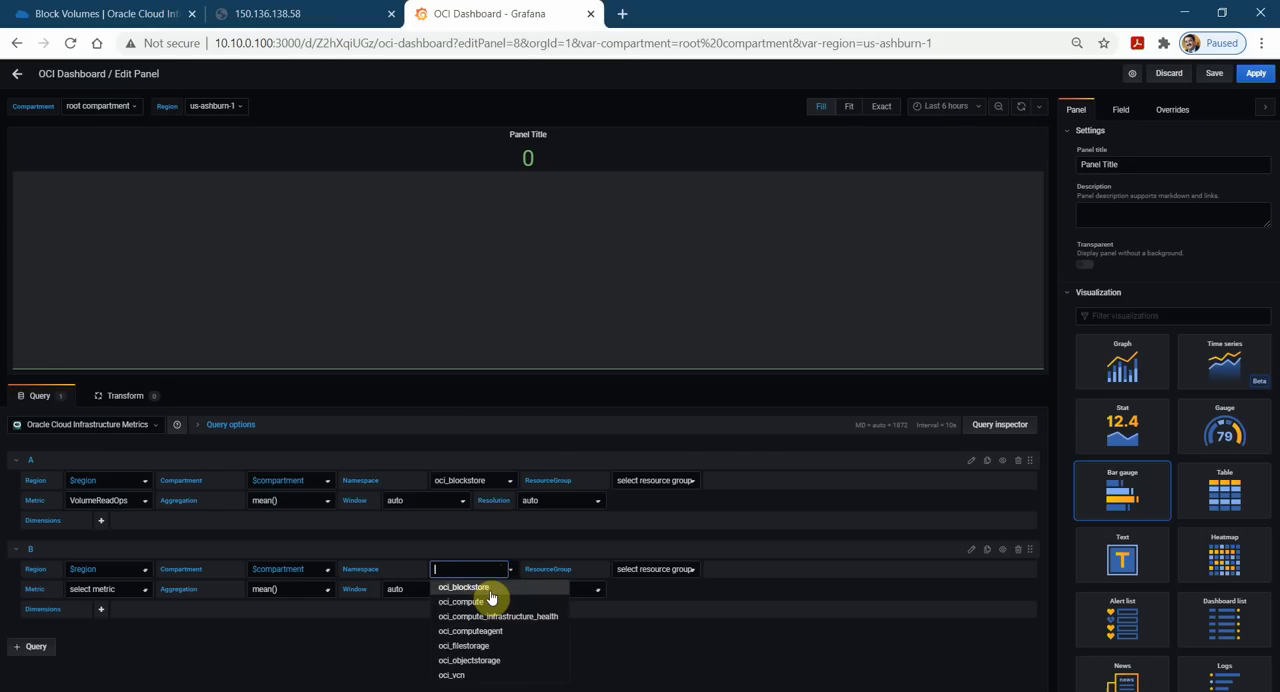
pyautogui.click(486, 590)
pyautogui.click(138, 592)
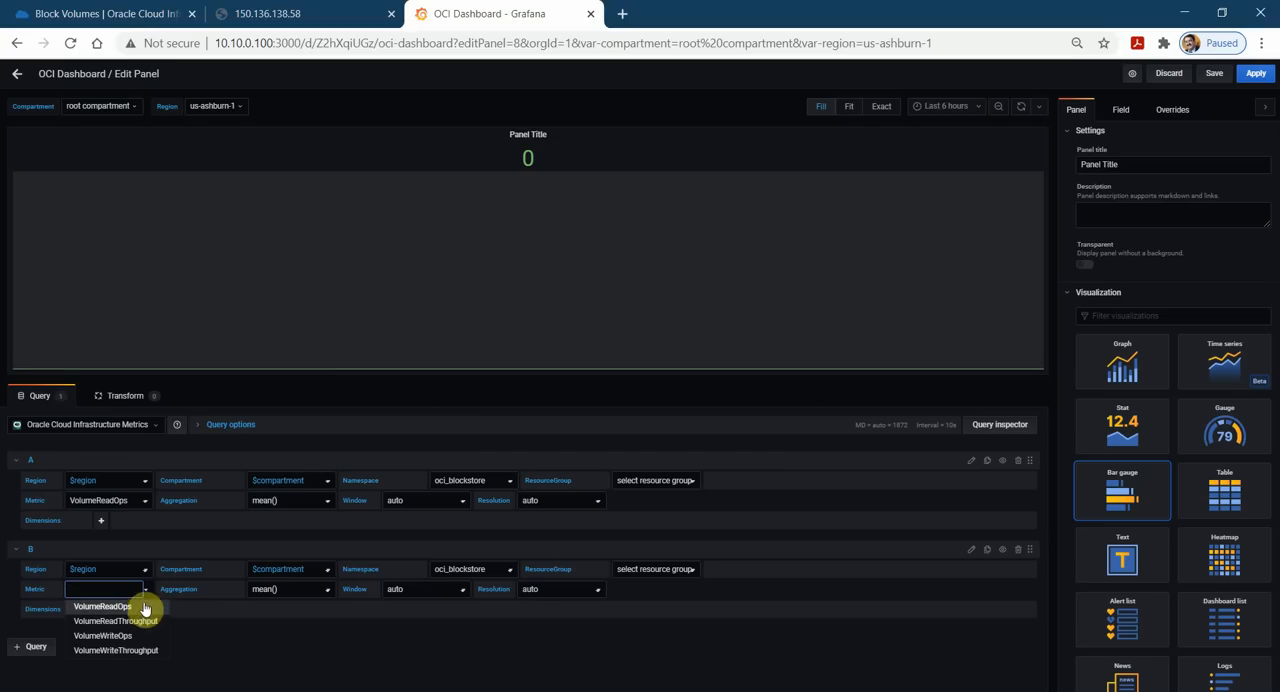
pyautogui.click(152, 635)
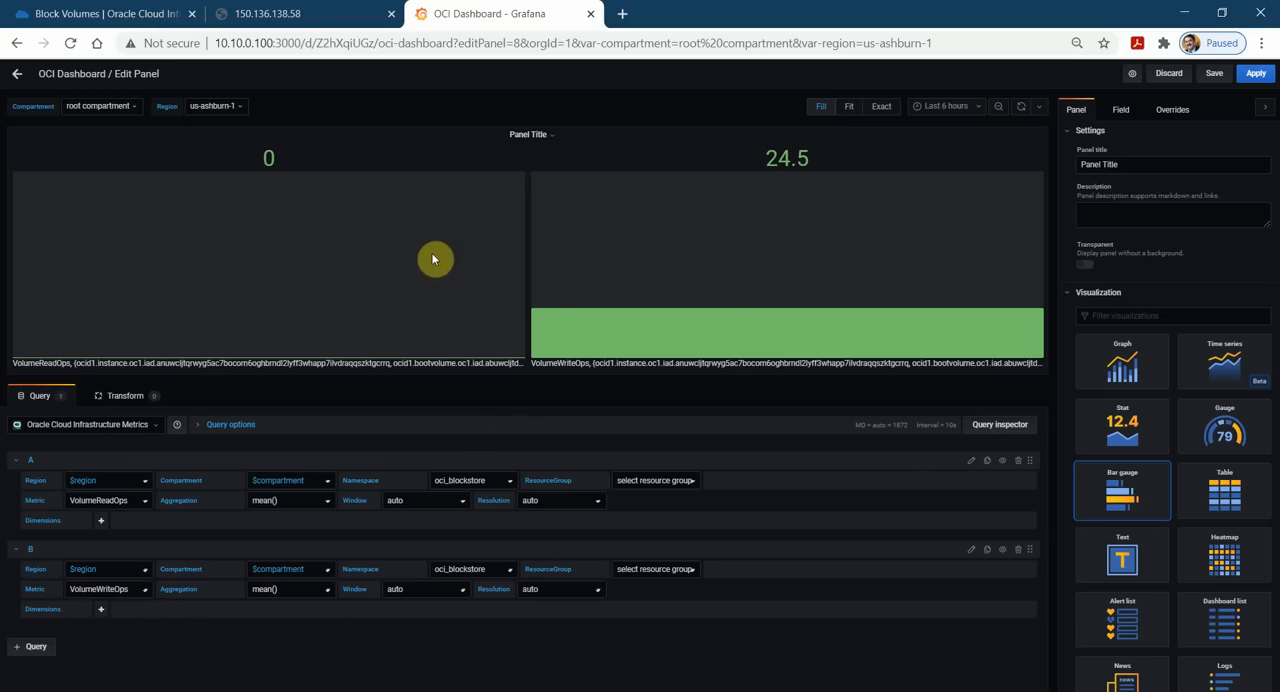
# Compare the Graph and Time series visualizations for the block volume panel and settle on Stat.
pyautogui.click(1137, 386)
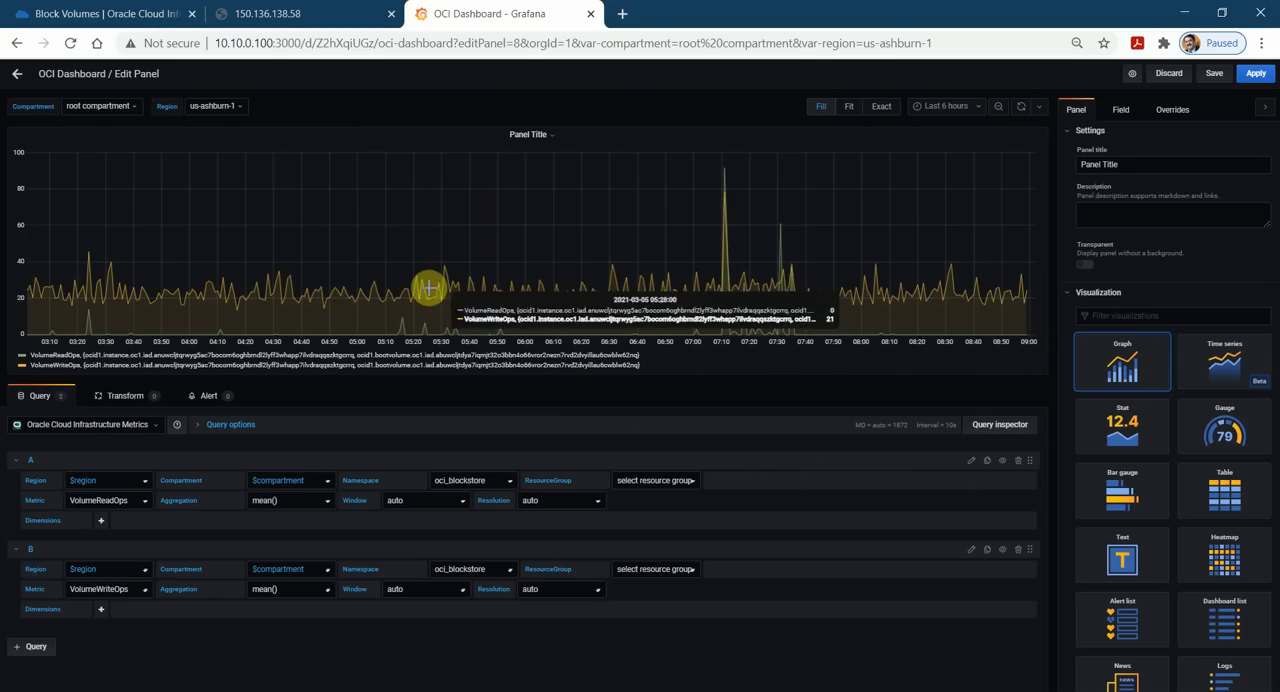
pyautogui.click(1216, 368)
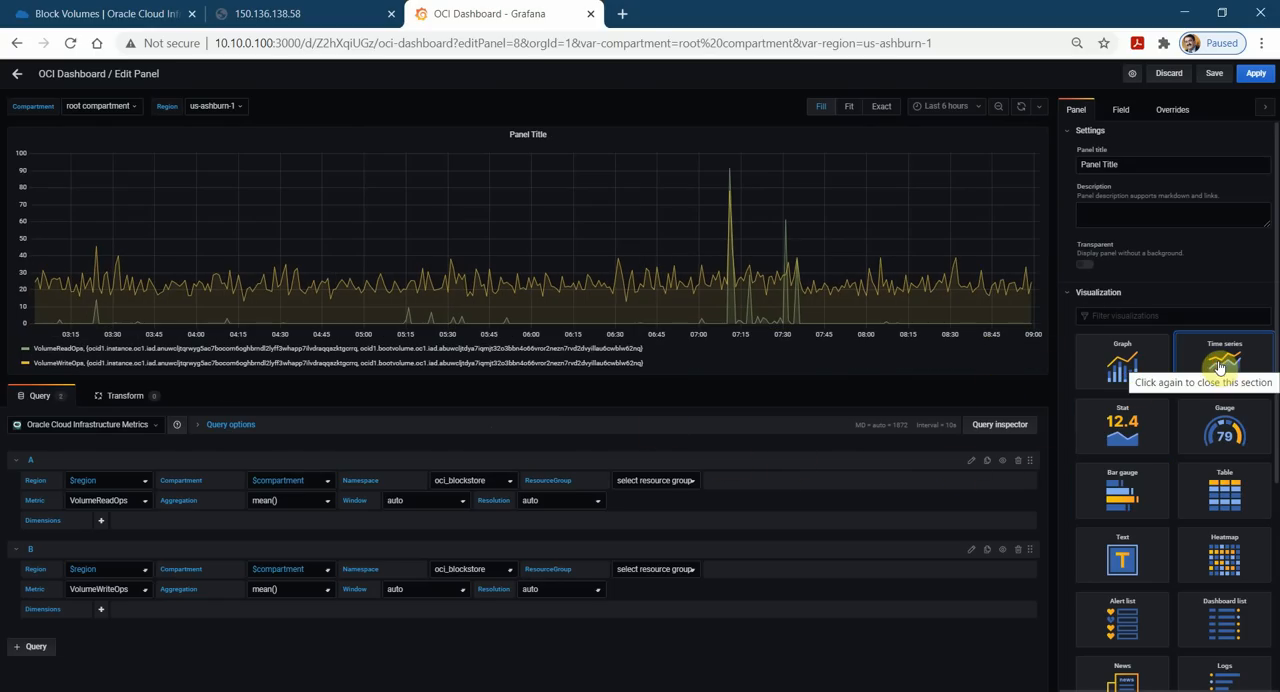
pyautogui.click(1124, 432)
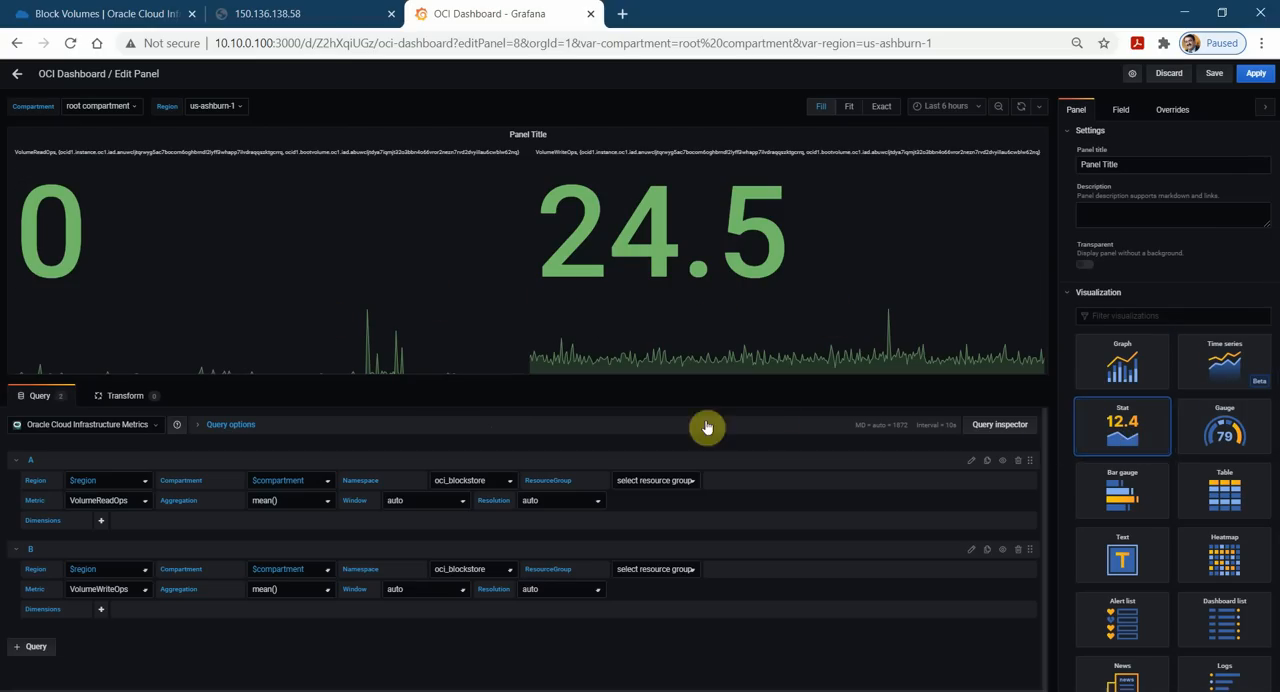
# Save the dashboard with the new stat panel and move the panel below the memory and CPU gauges.
pyautogui.click(1216, 74)
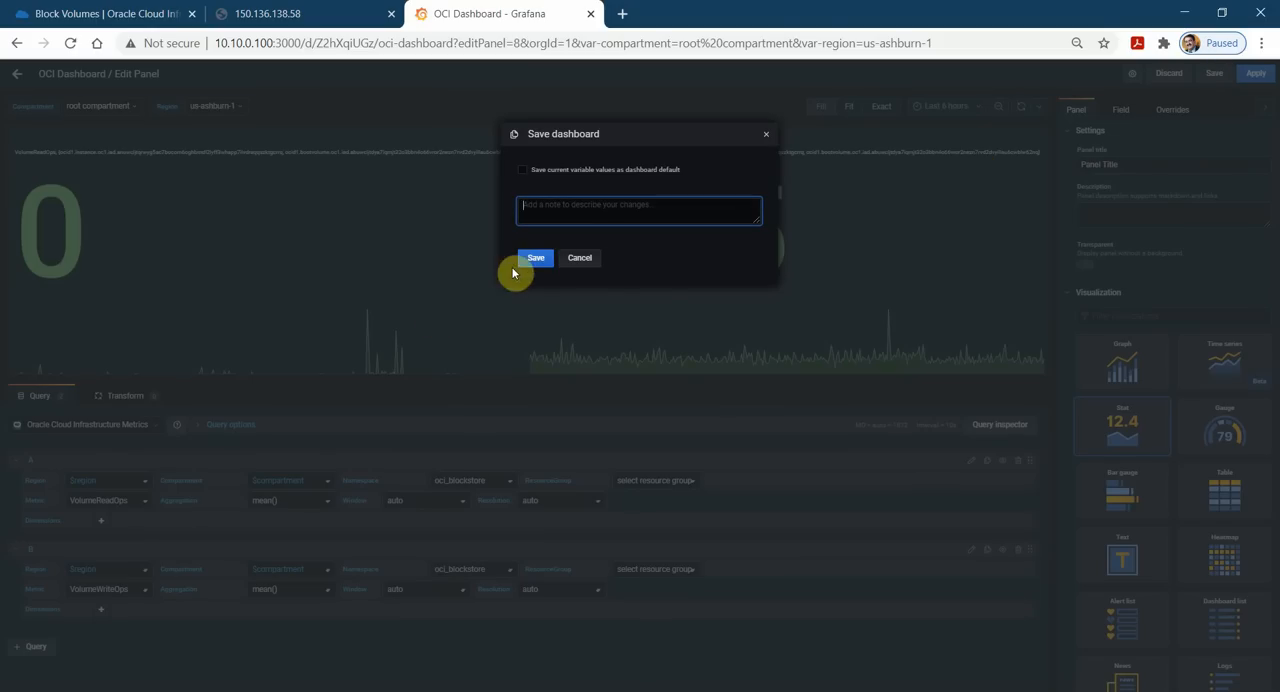
pyautogui.click(538, 259)
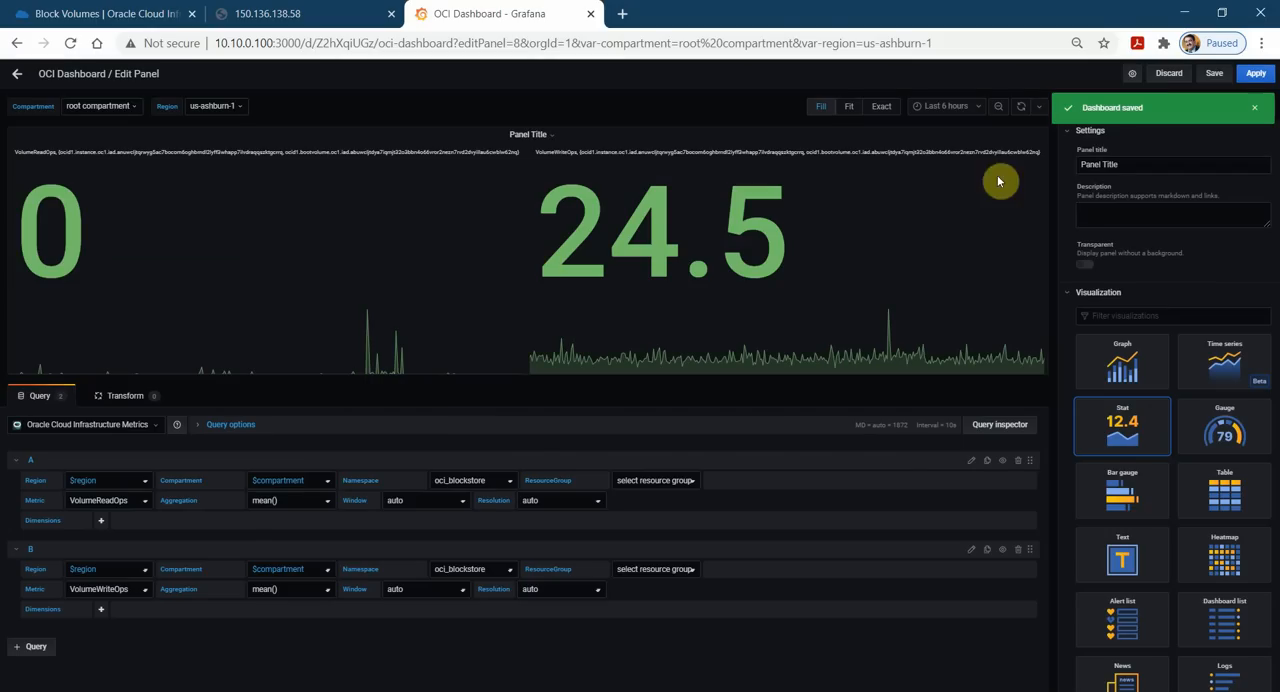
pyautogui.click(1254, 74)
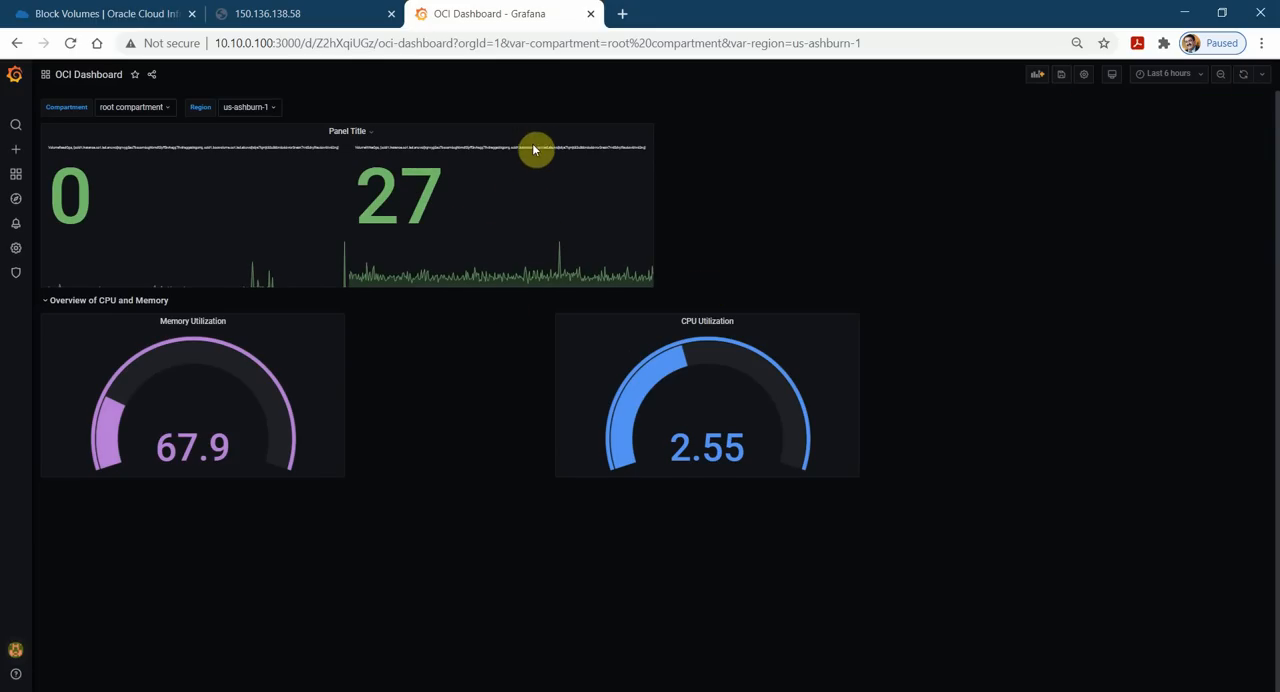
pyautogui.moveTo(537, 138); pyautogui.dragTo(523, 423)
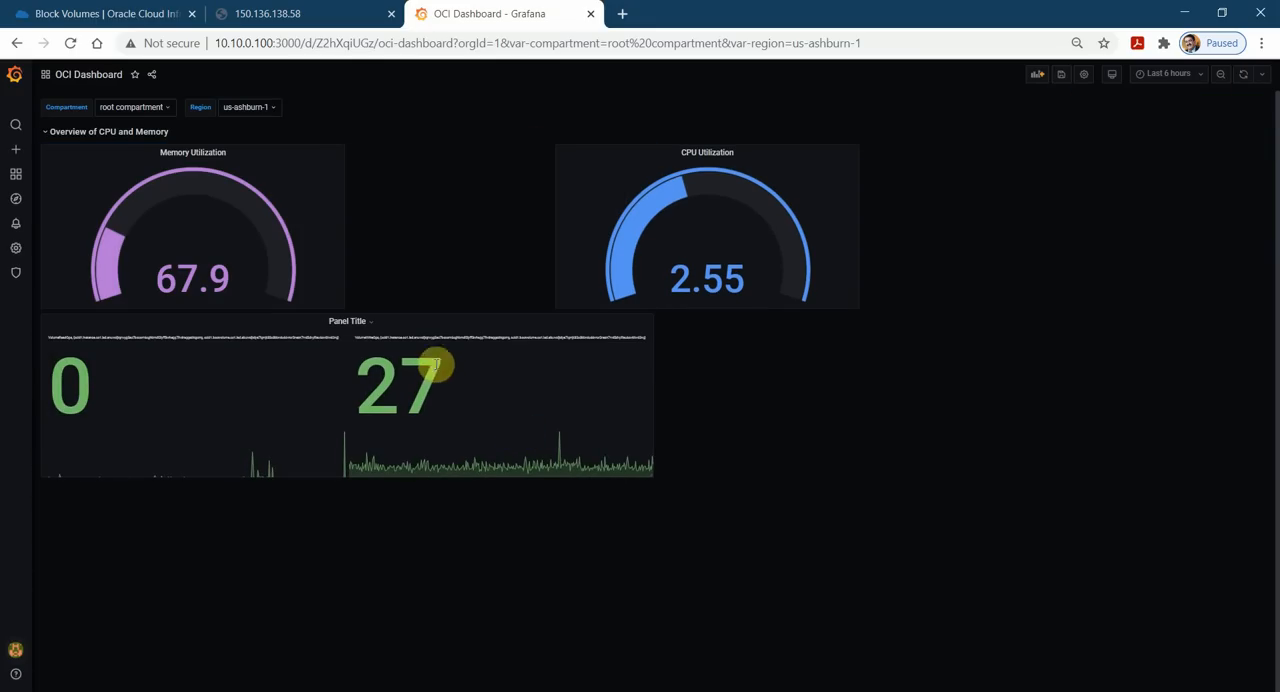
pyautogui.moveTo(482, 324); pyautogui.dragTo(491, 360)
# Edit the block volume stat panel and title it "Block Volume Read/Write Ops".
pyautogui.click(376, 327)
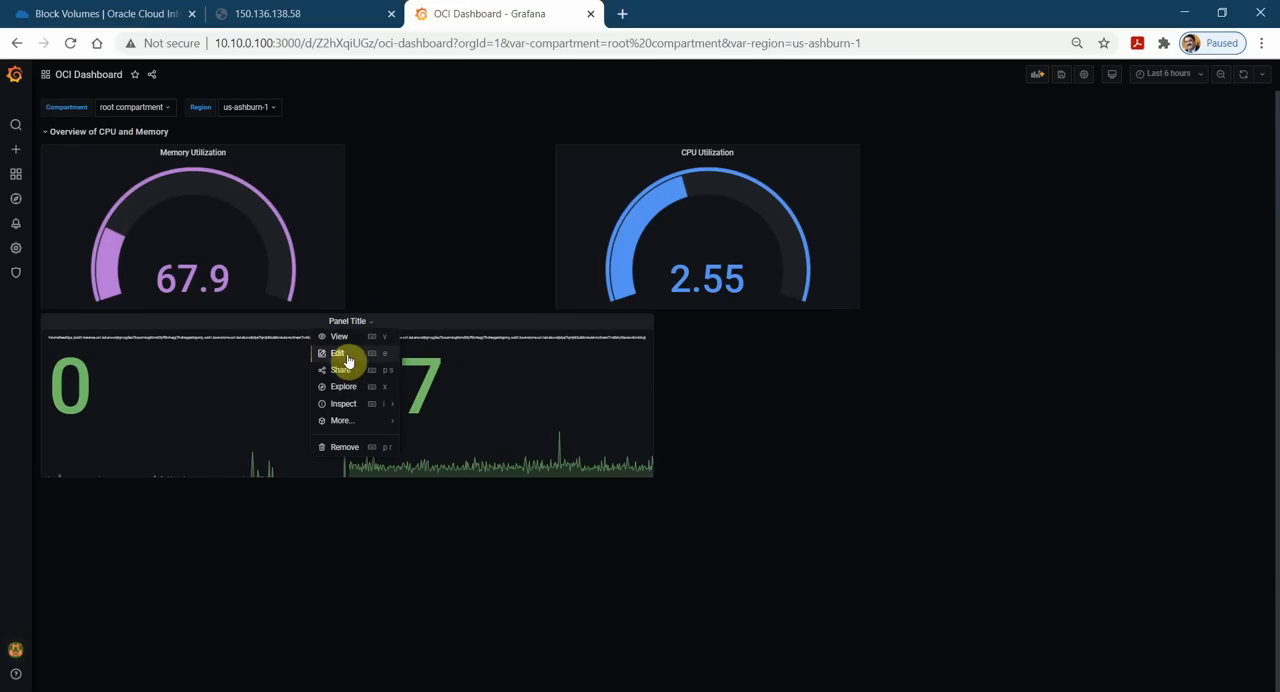
pyautogui.click(340, 354)
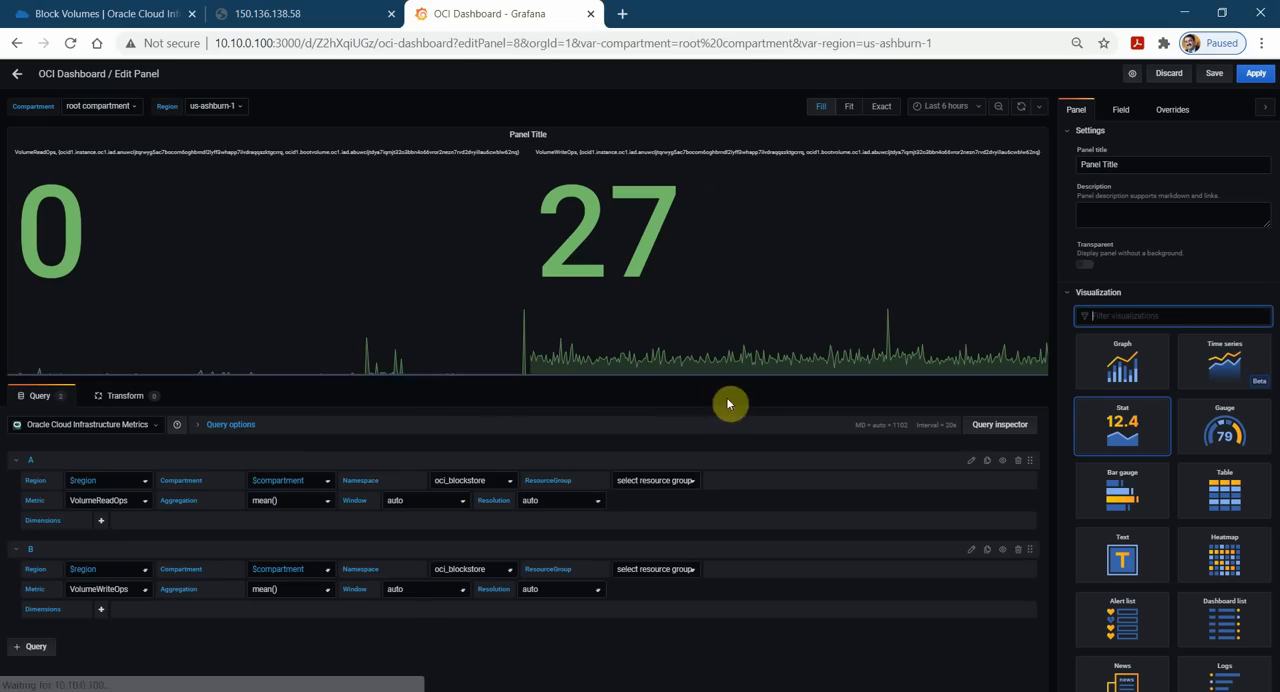
pyautogui.tripleClick(1157, 166)
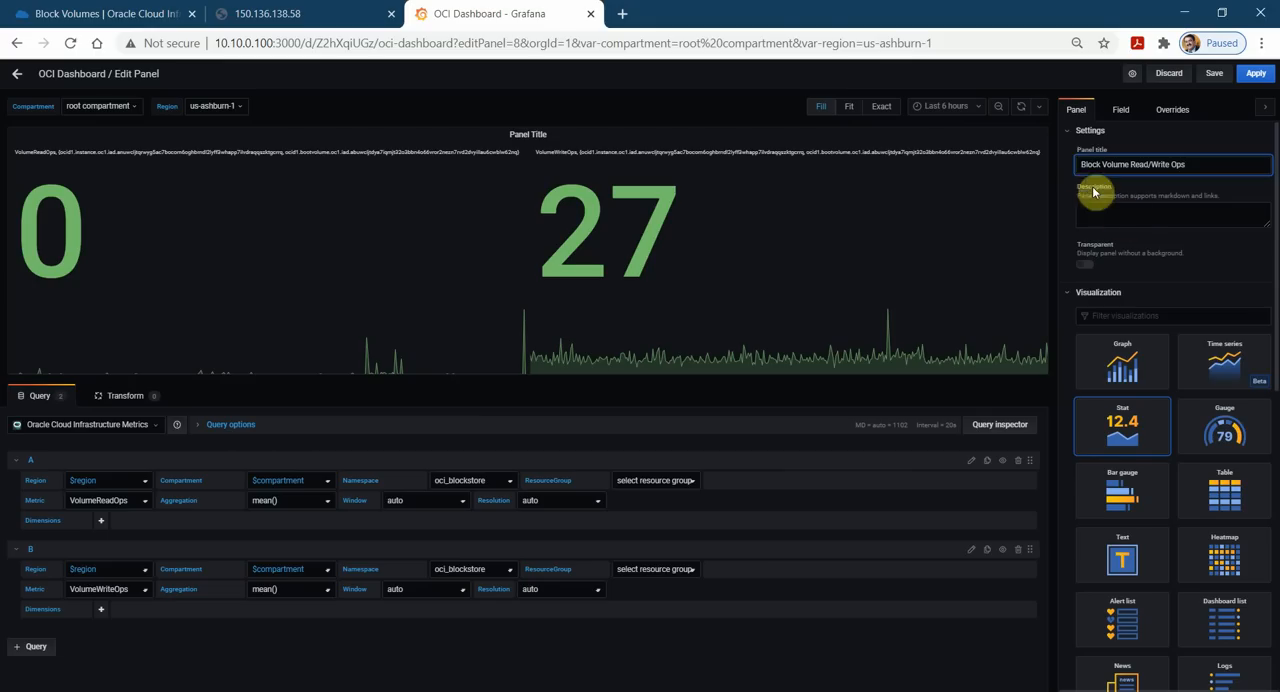
# Set the stat panel's value calculation to Mean in its display options.
pyautogui.click(1068, 140)
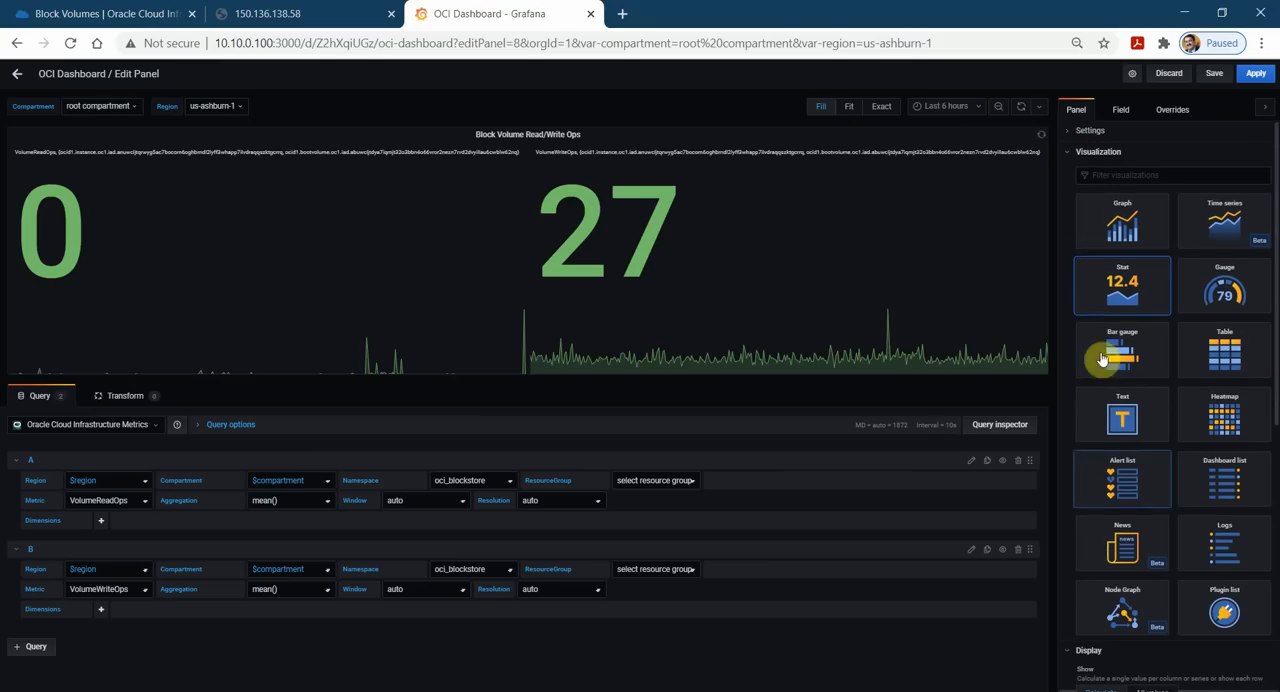
pyautogui.click(1066, 158)
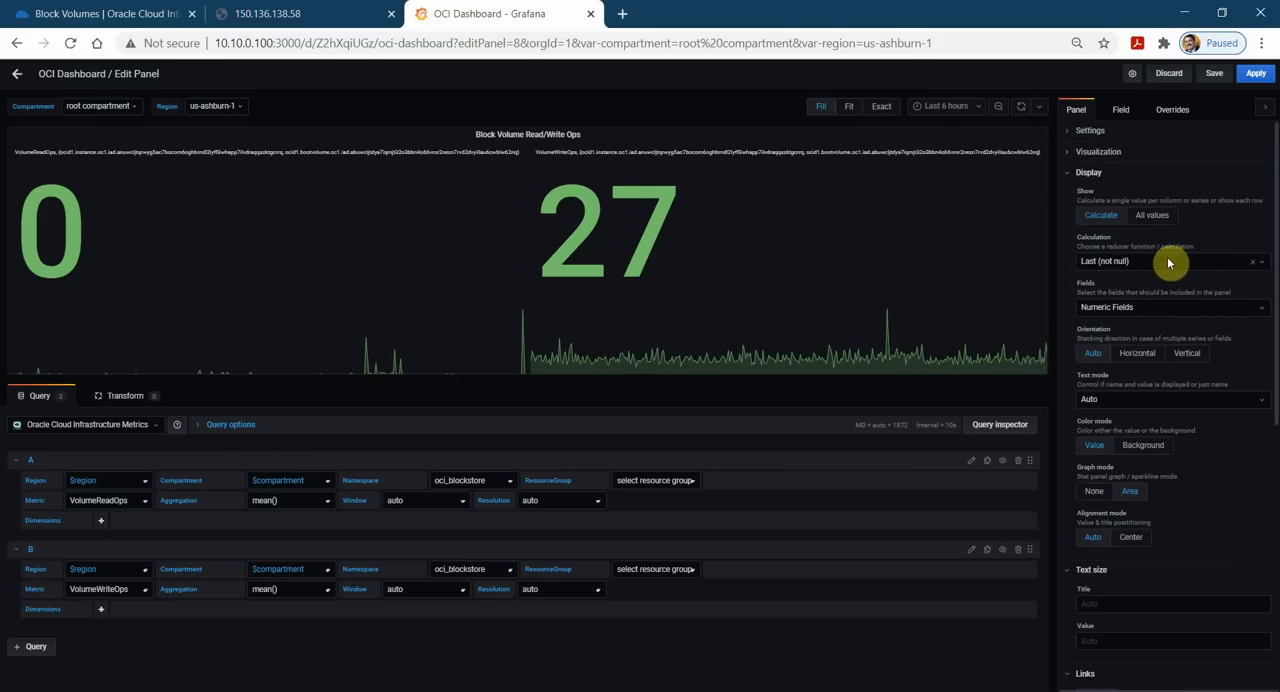
pyautogui.click(1176, 261)
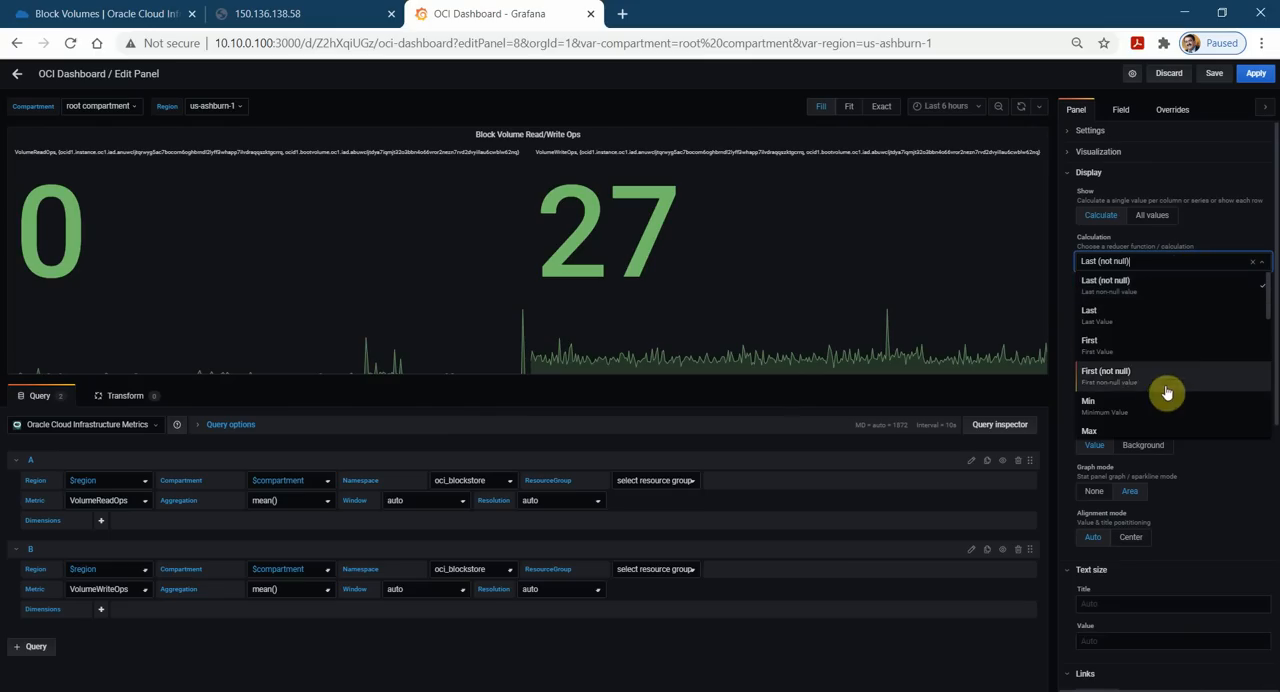
pyautogui.scroll(-2, 1148, 420)
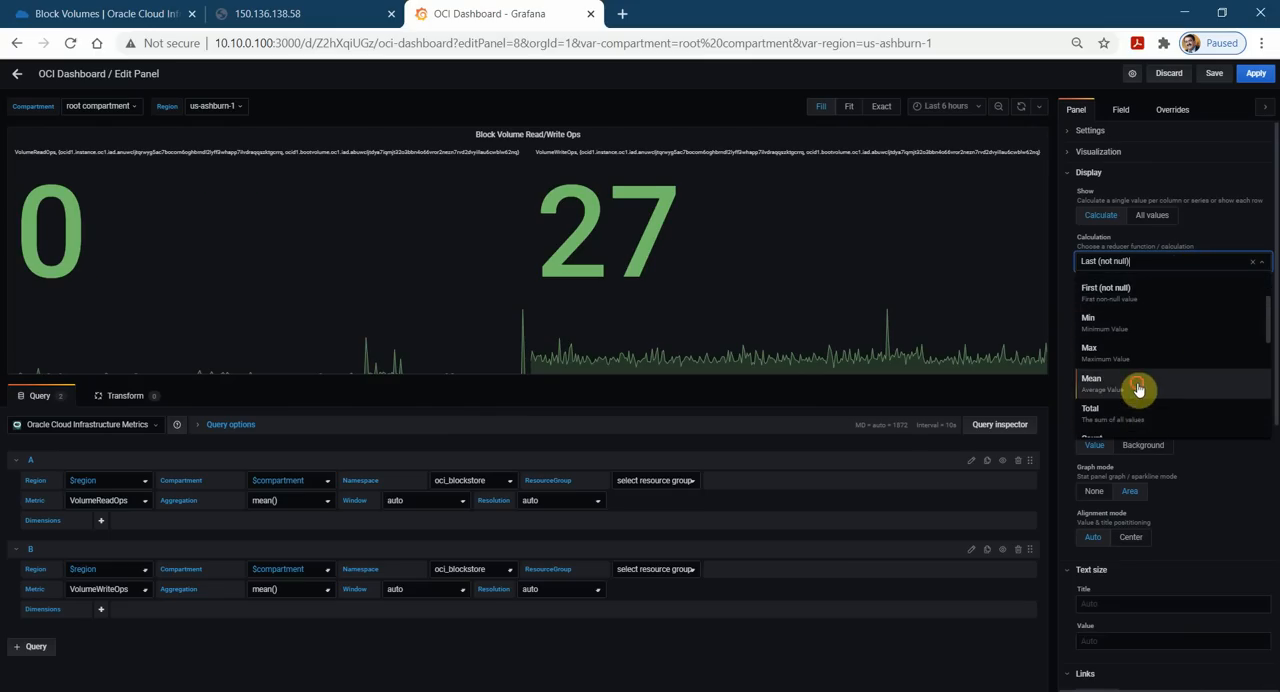
pyautogui.click(1138, 385)
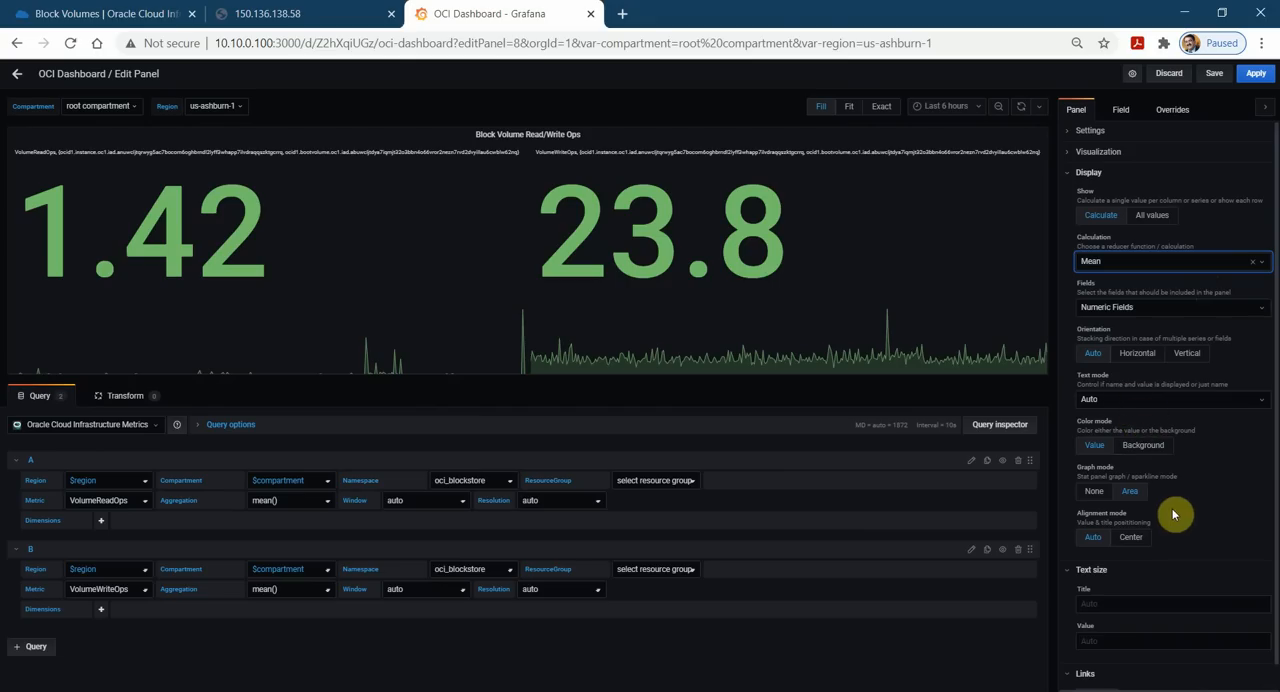
pyautogui.scroll(-1, 1177, 560)
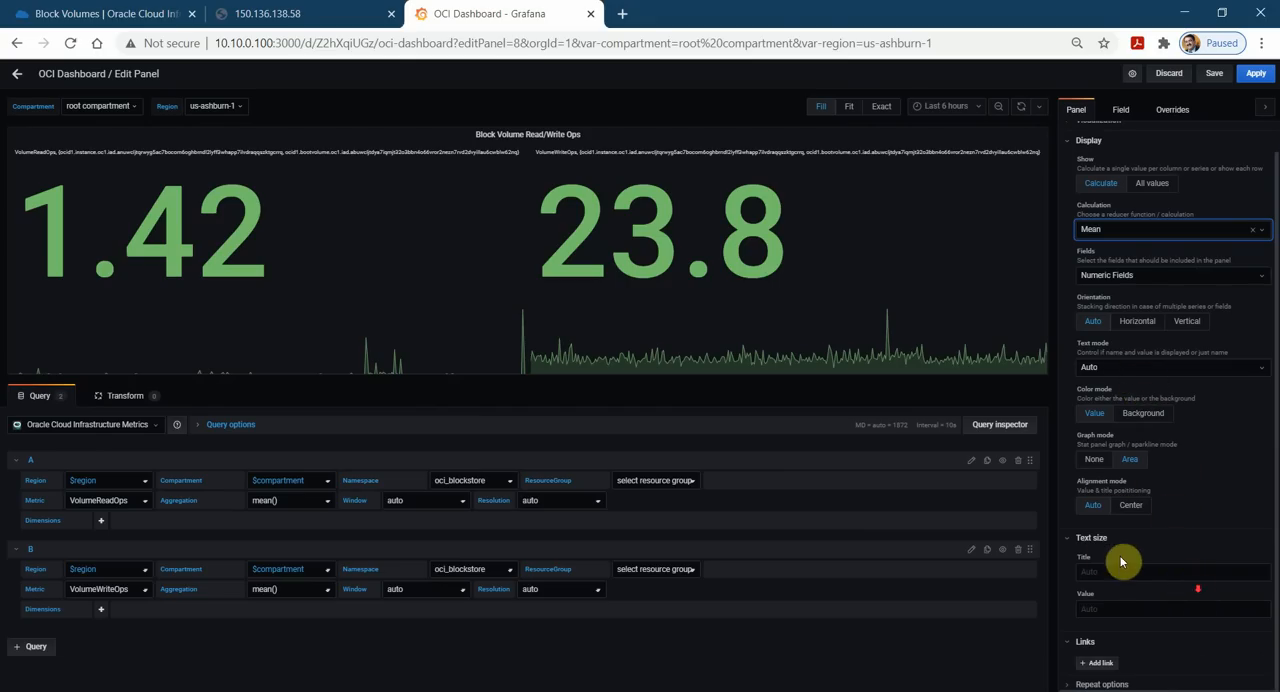
pyautogui.click(1072, 545)
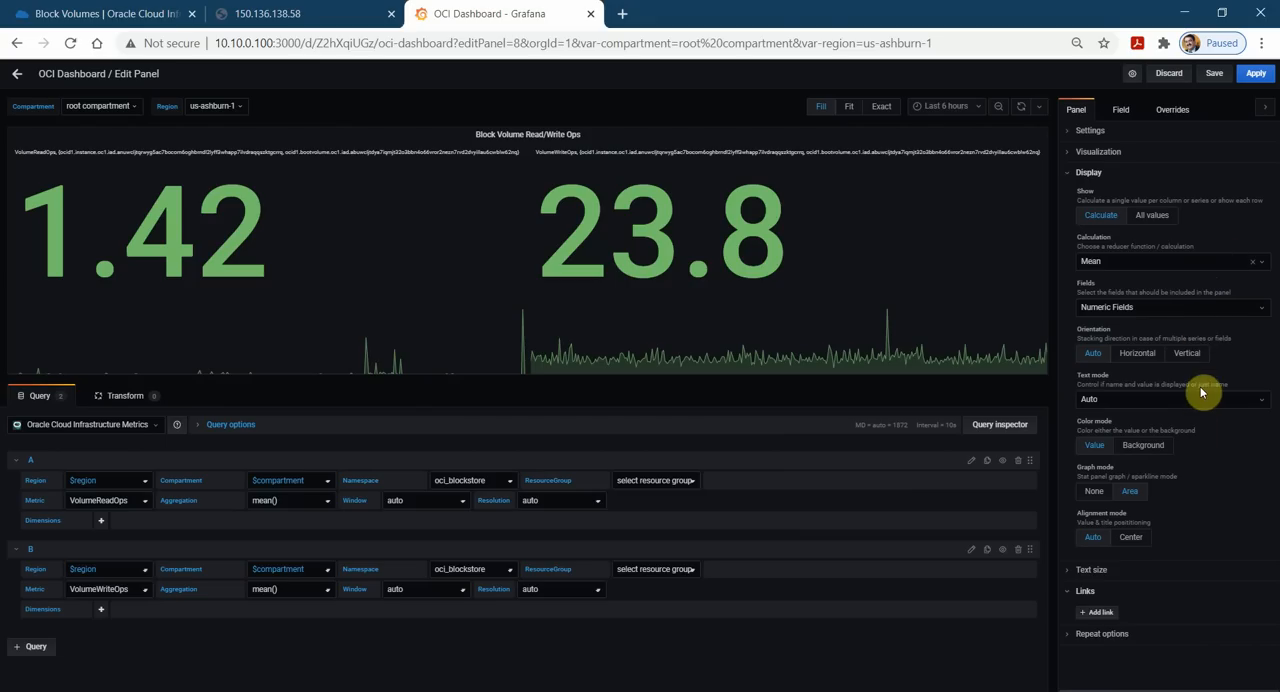
# Try the Horizontal and Vertical orientations for the stat panel and return it to Auto.
pyautogui.click(1153, 363)
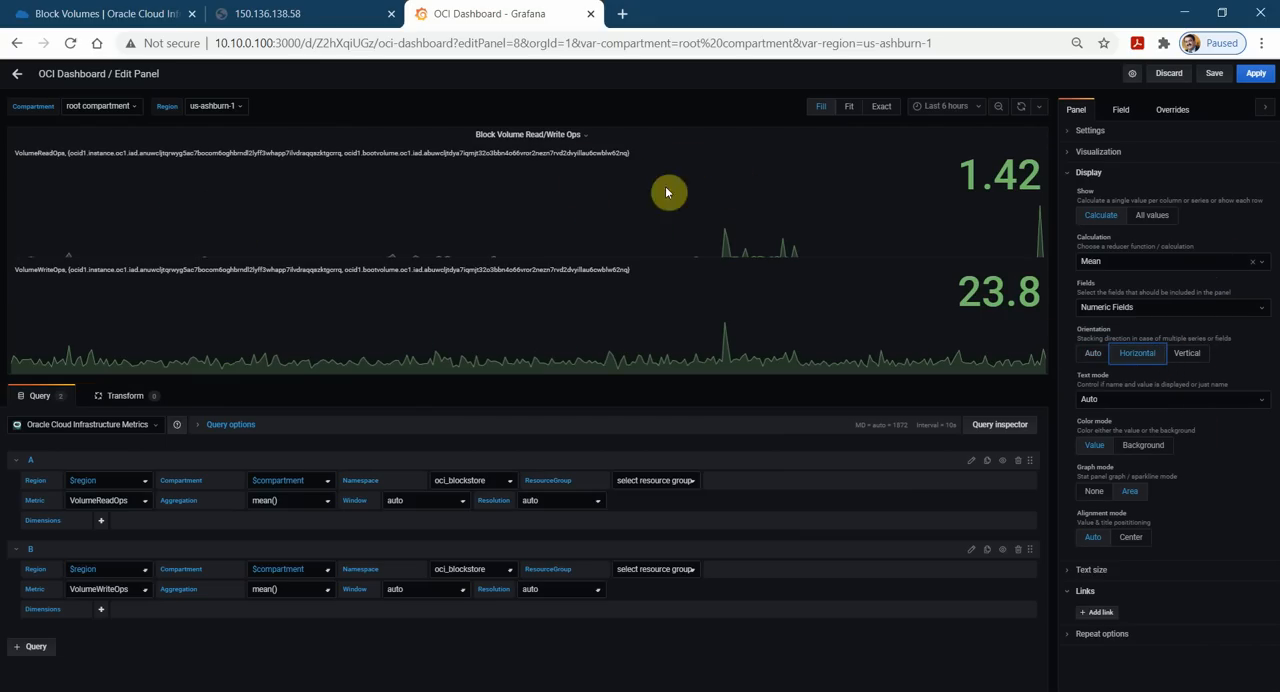
pyautogui.click(1090, 354)
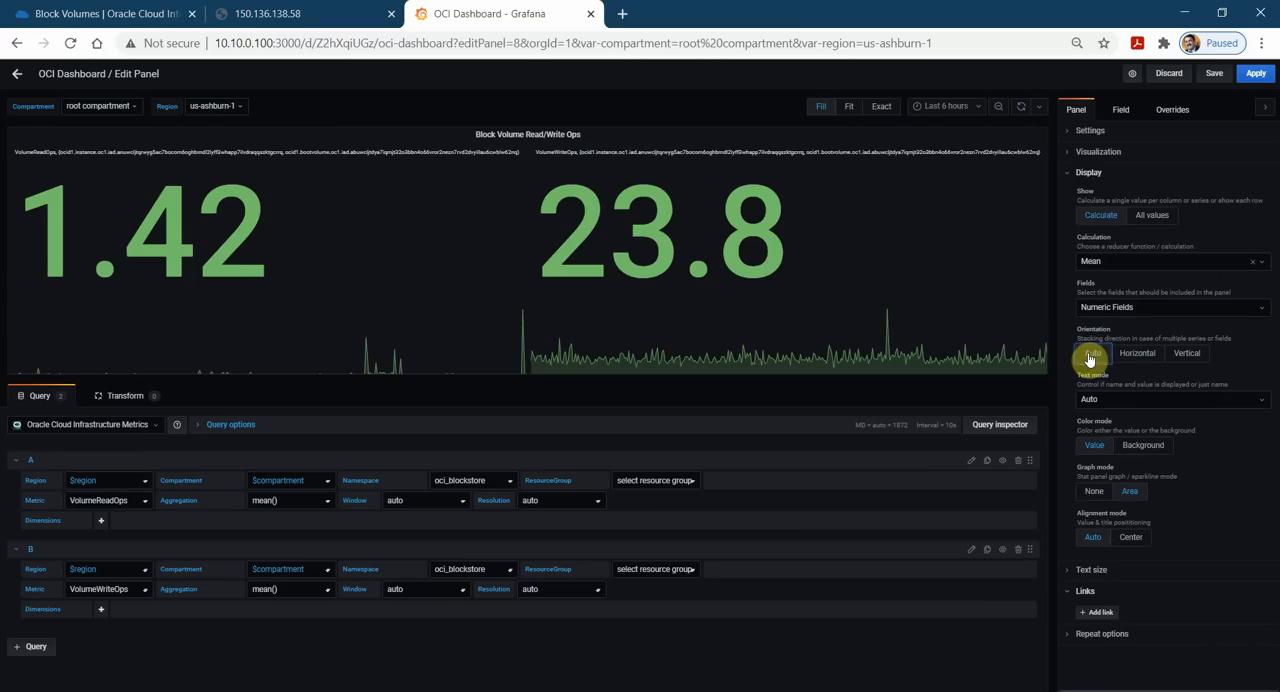
pyautogui.click(1198, 363)
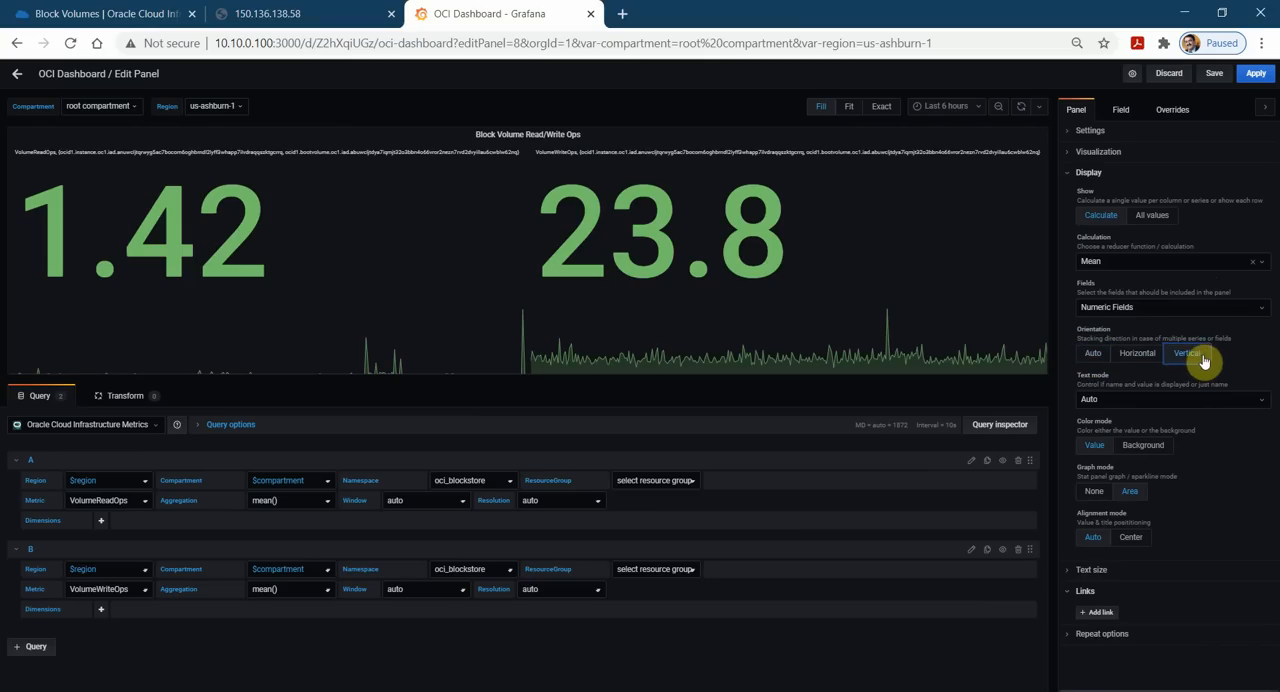
pyautogui.click(1137, 365)
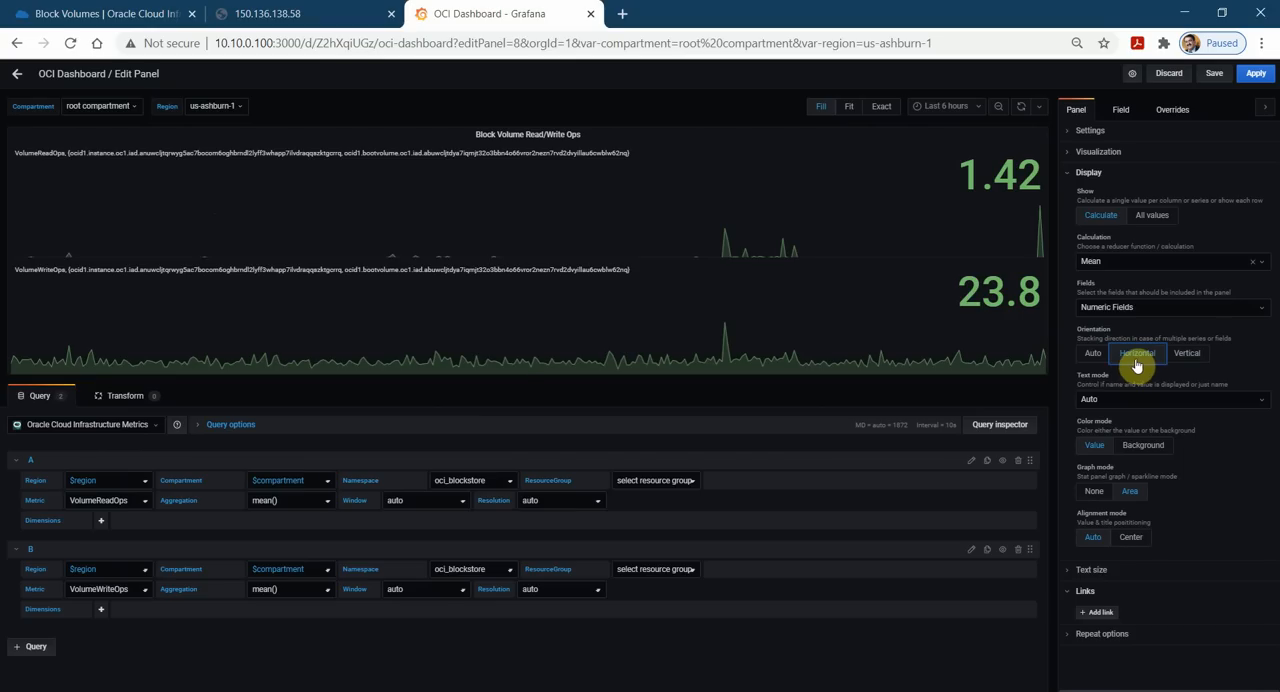
pyautogui.click(1094, 355)
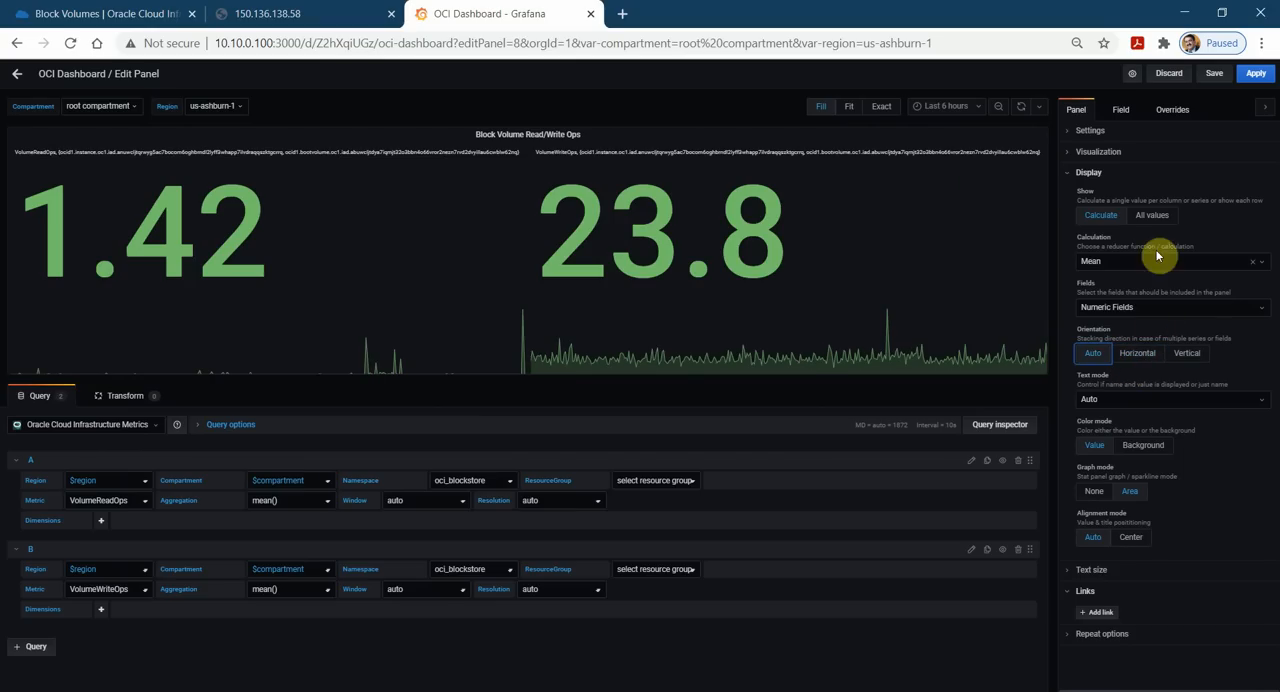
# Check the panel's field options, save the dashboard and apply the panel edits.
pyautogui.click(1121, 112)
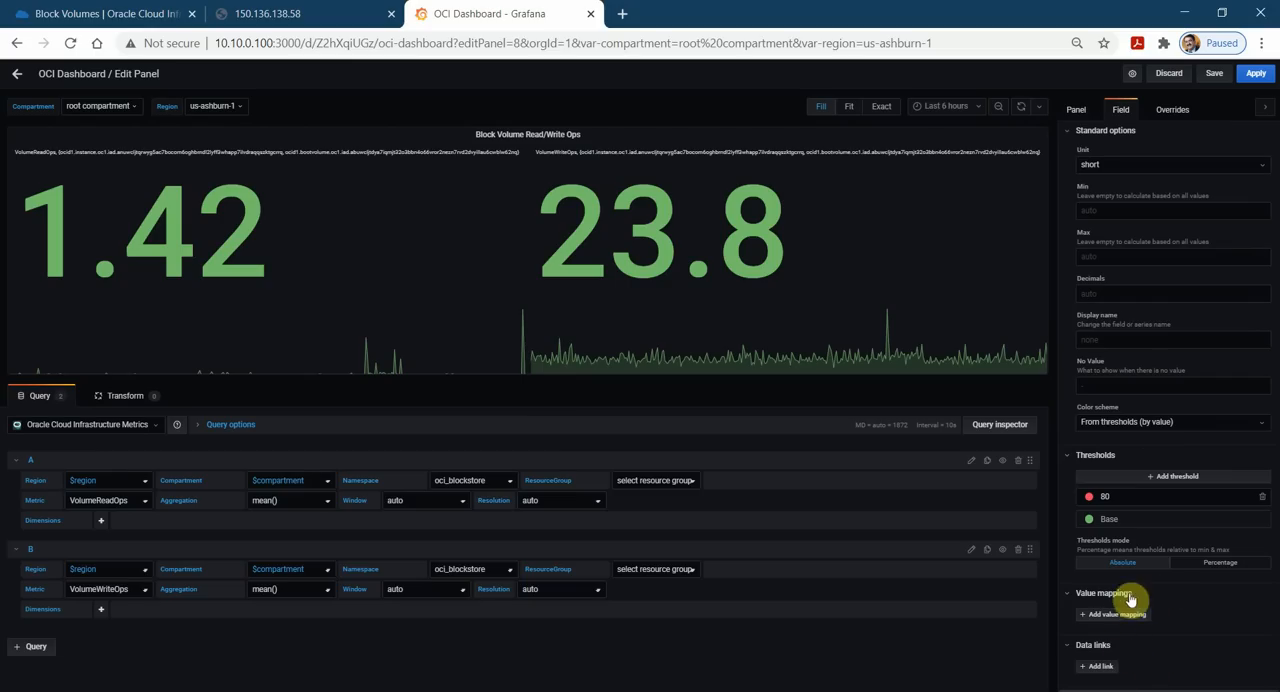
pyautogui.click(1216, 75)
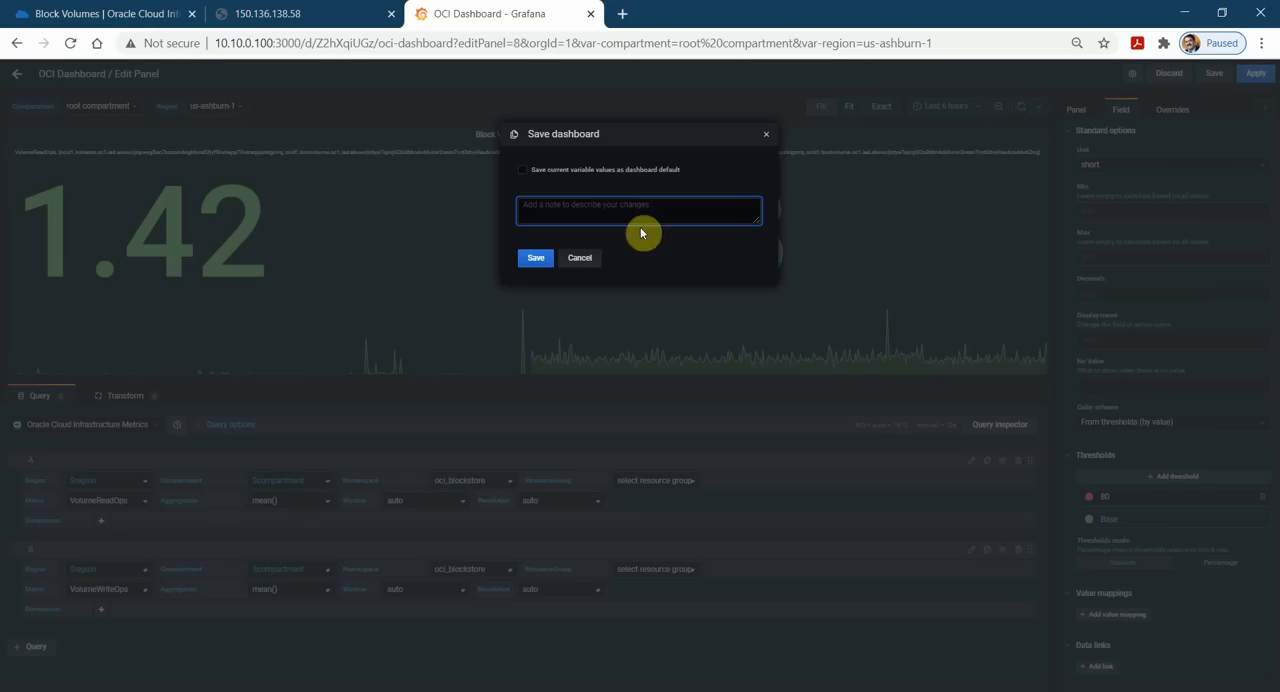
pyautogui.click(535, 258)
pyautogui.click(1256, 75)
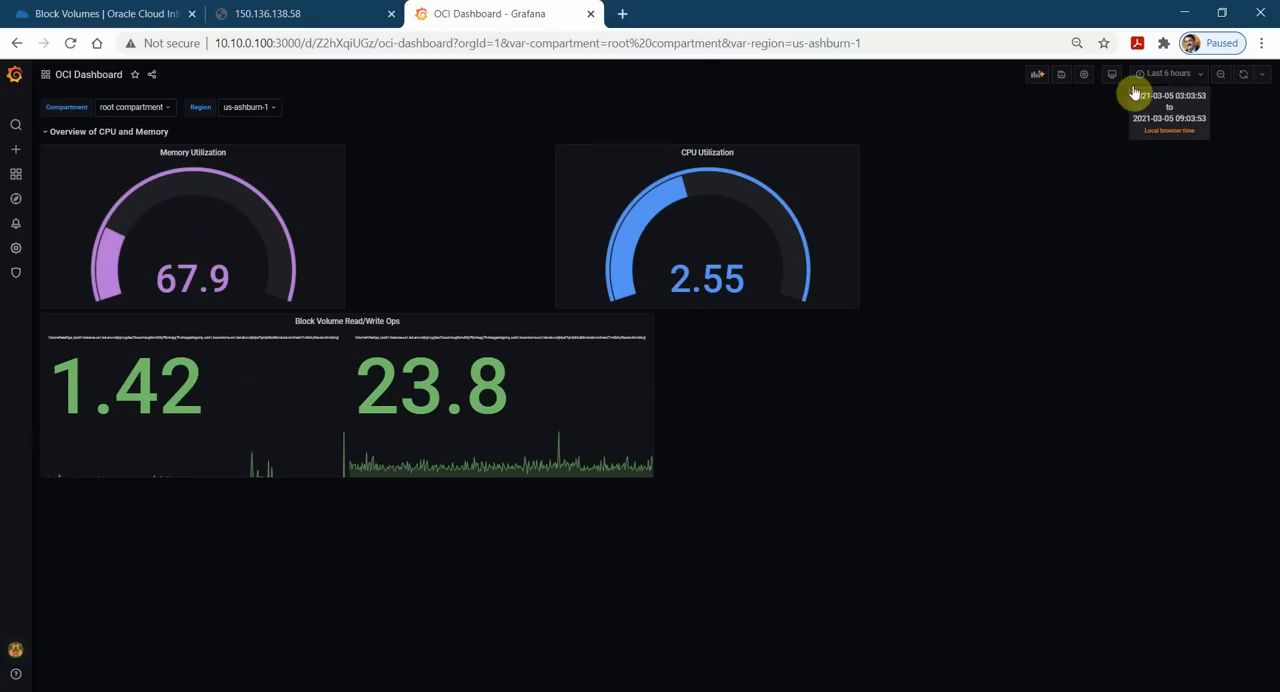
# Add another new panel to the OCI Dashboard with Oracle Cloud Infrastructure Metrics as its data source.
pyautogui.click(1036, 74)
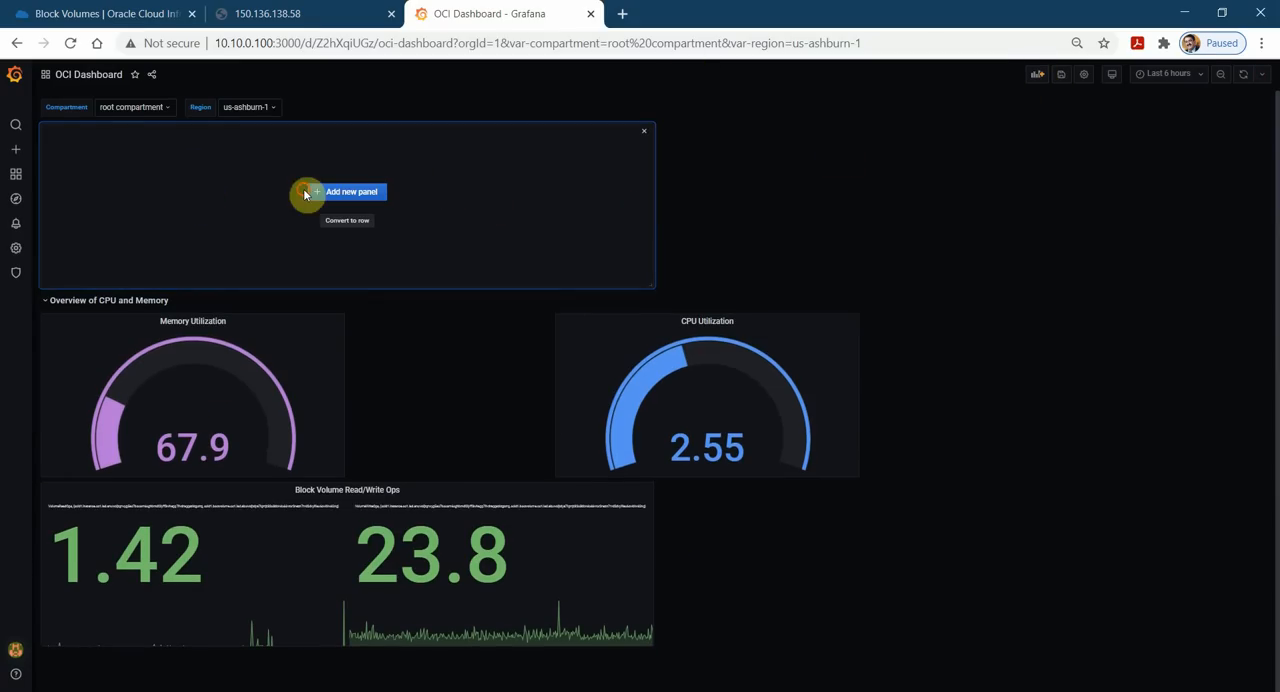
pyautogui.click(338, 191)
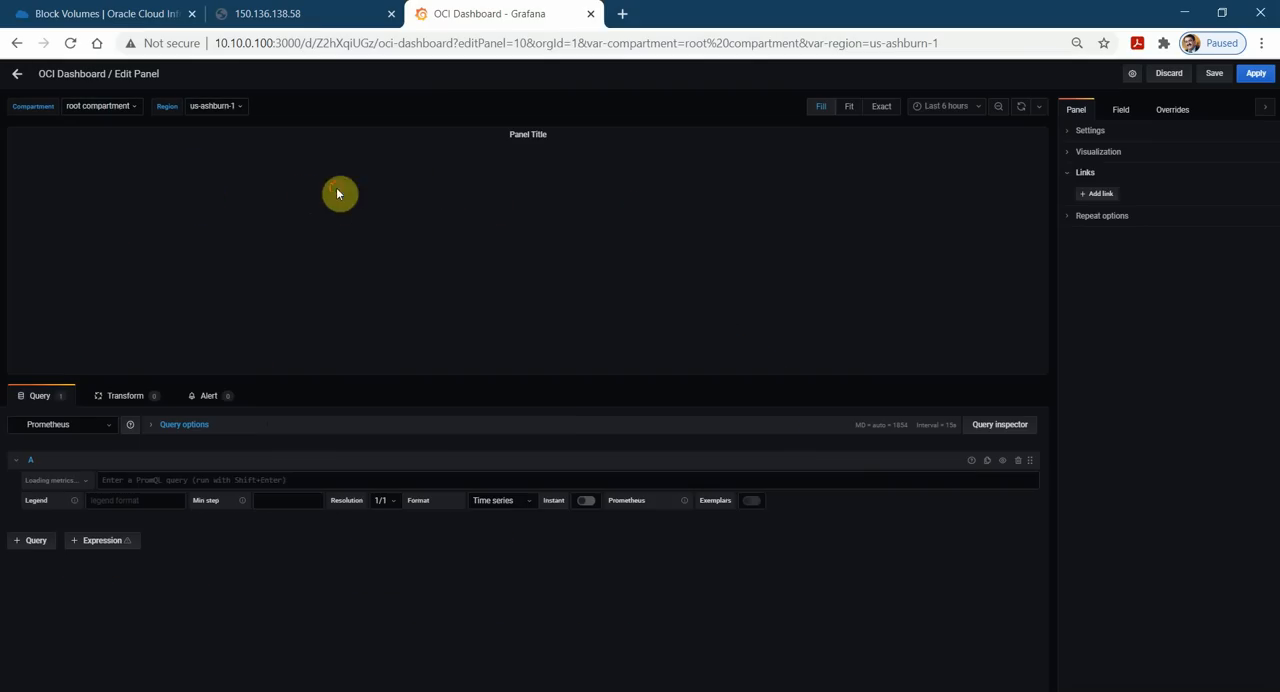
pyautogui.click(129, 424)
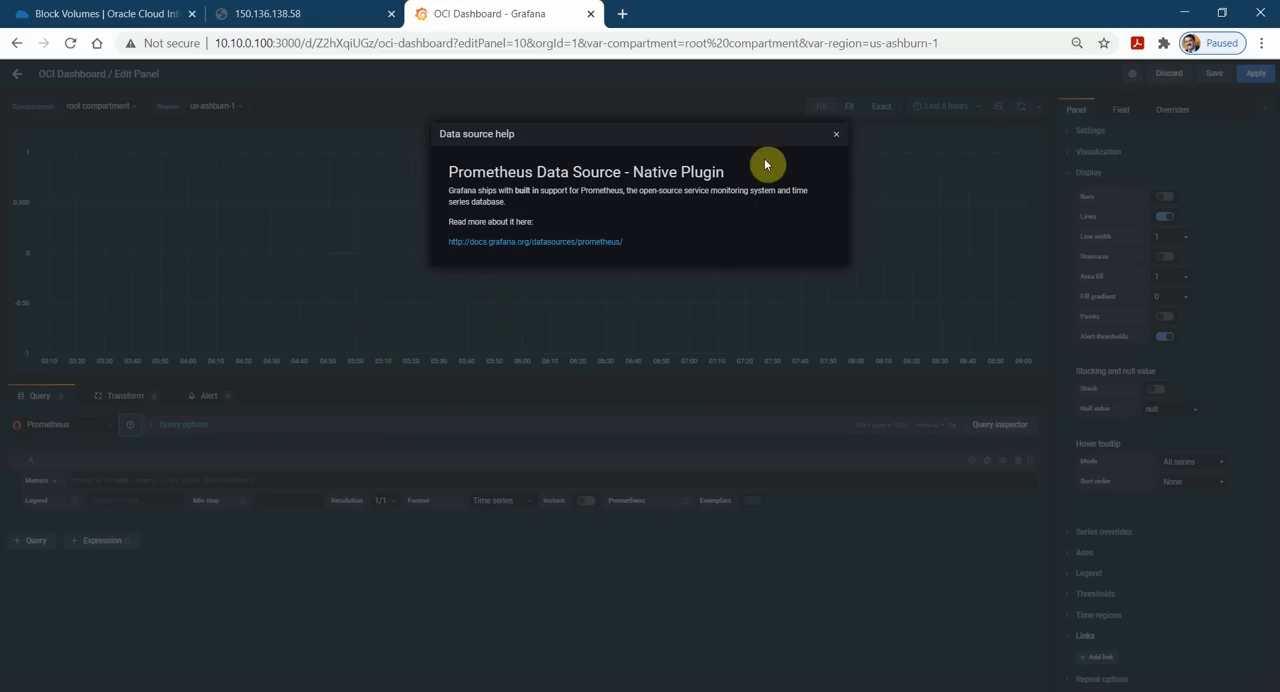
pyautogui.click(836, 134)
pyautogui.click(112, 428)
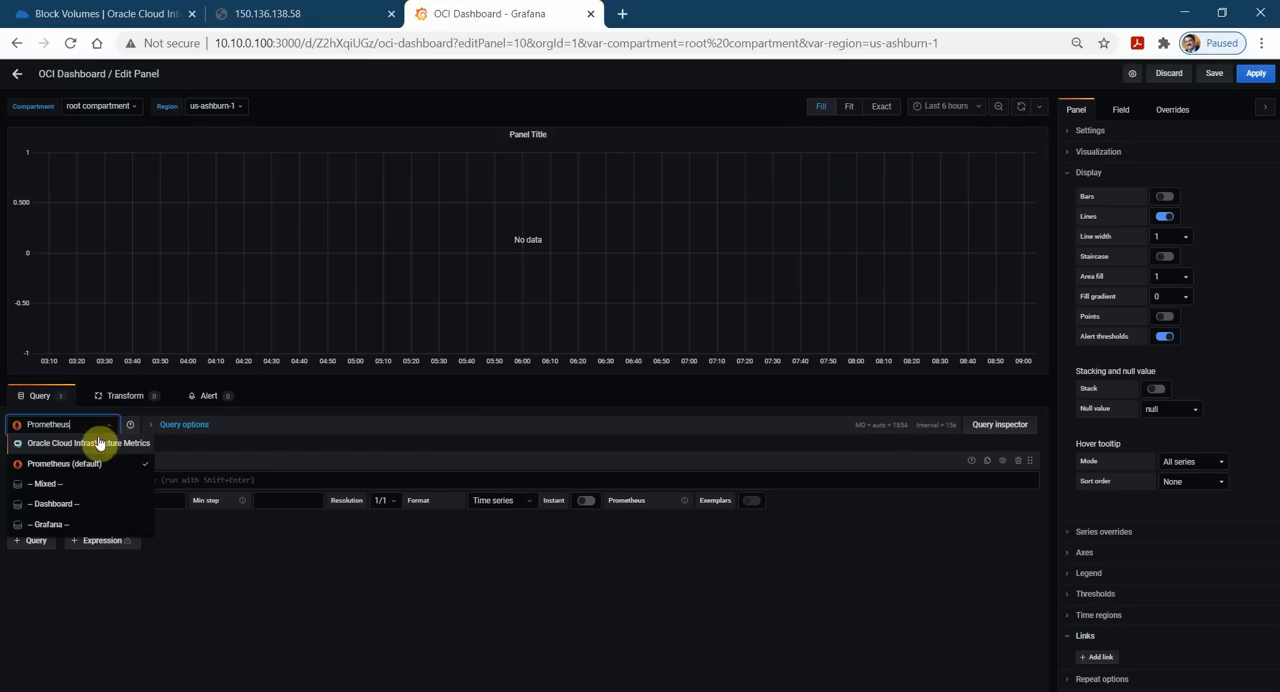
pyautogui.click(100, 443)
# Configure query A with region $region, compartment $compartment, namespace oci_computeagent and metric DiskIopsRead.
pyautogui.click(143, 484)
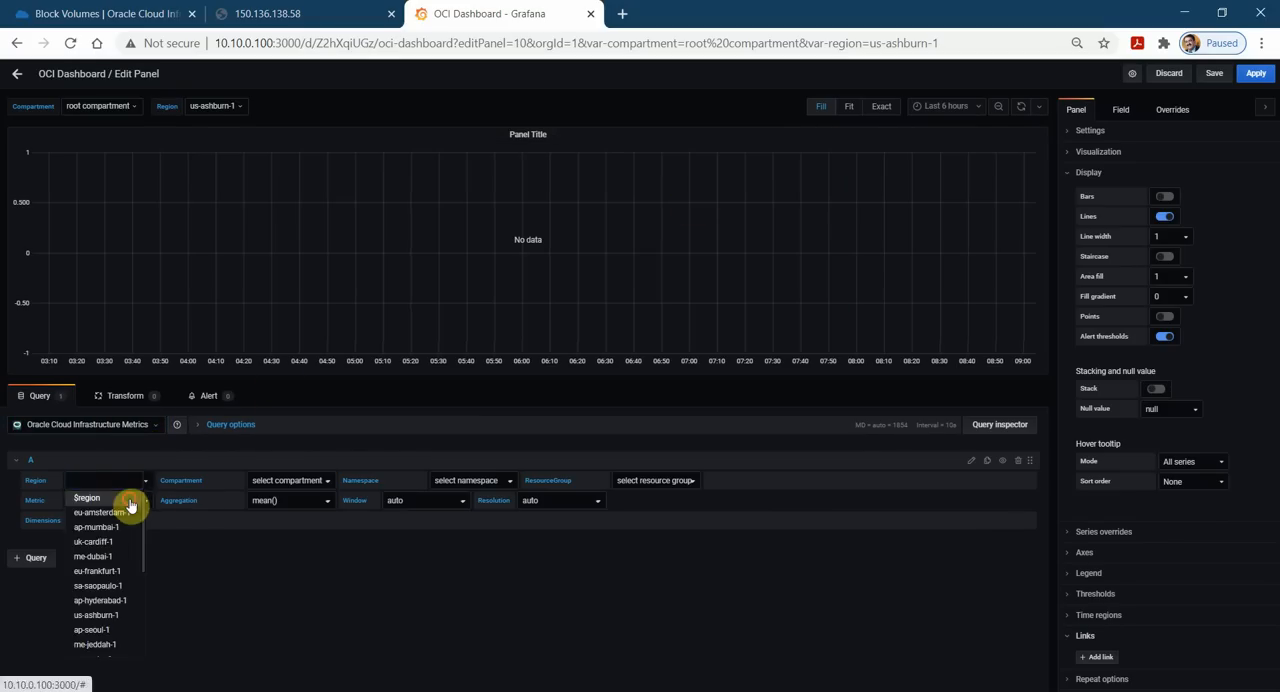
pyautogui.click(131, 498)
pyautogui.click(328, 482)
pyautogui.click(285, 497)
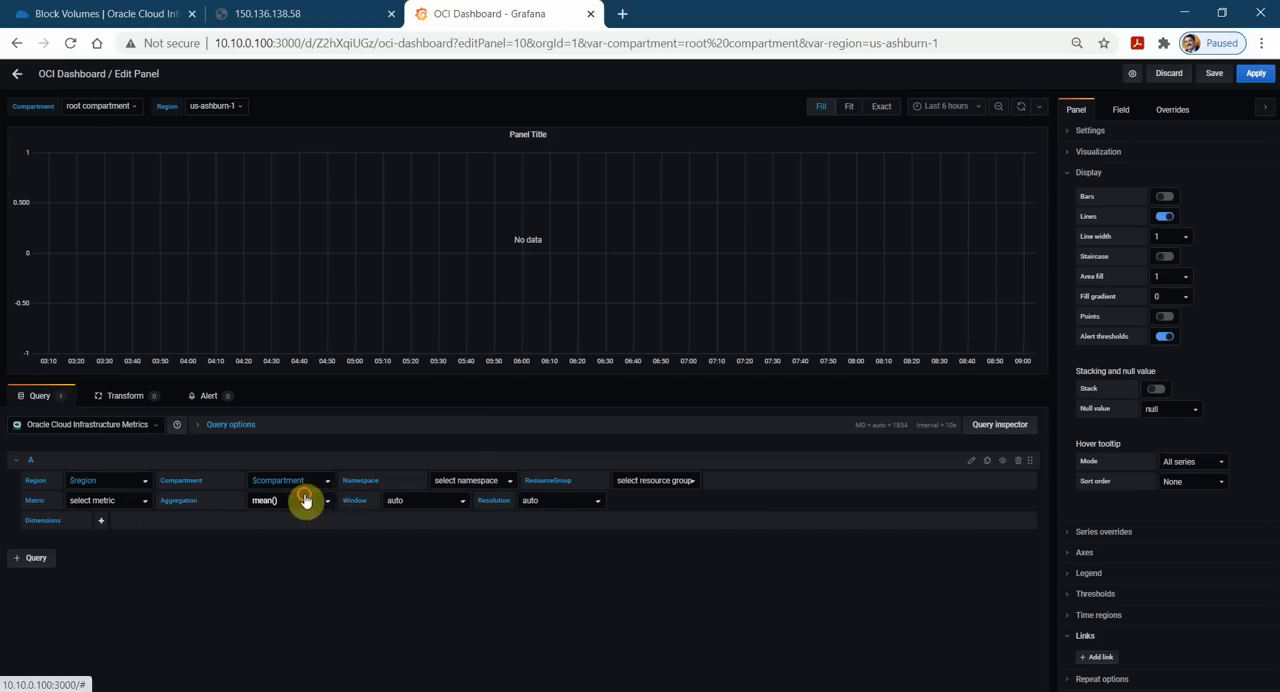
pyautogui.click(509, 484)
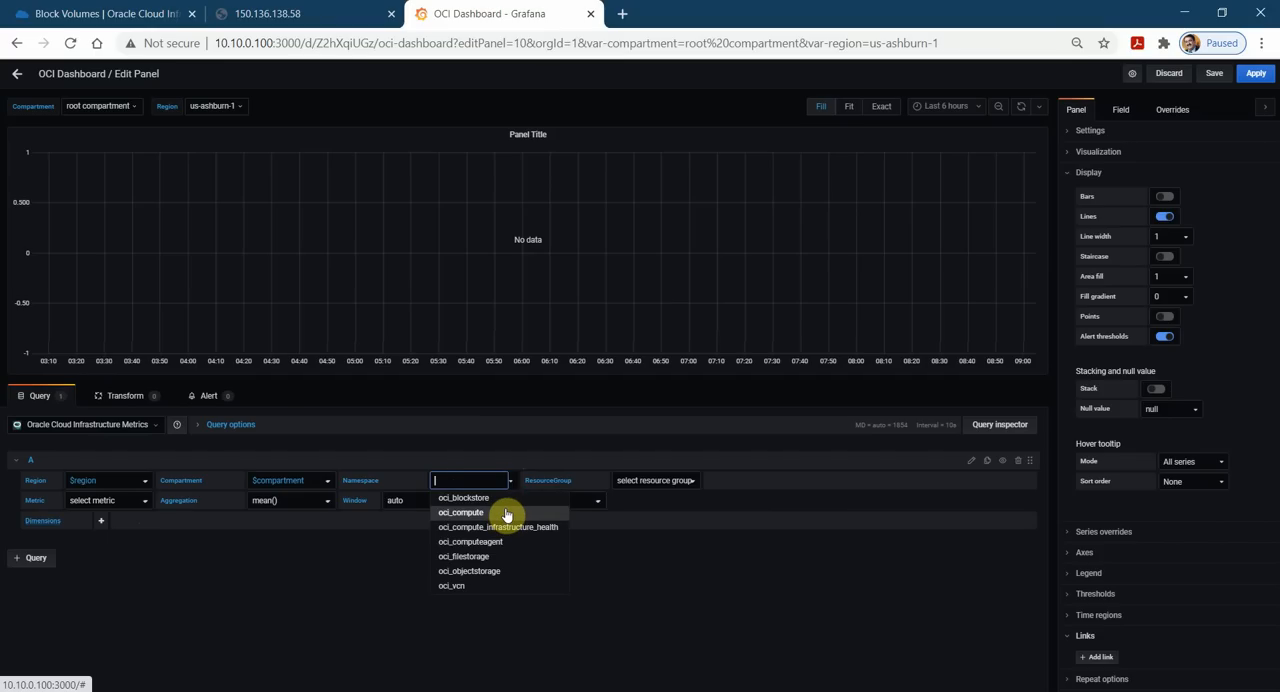
pyautogui.click(507, 514)
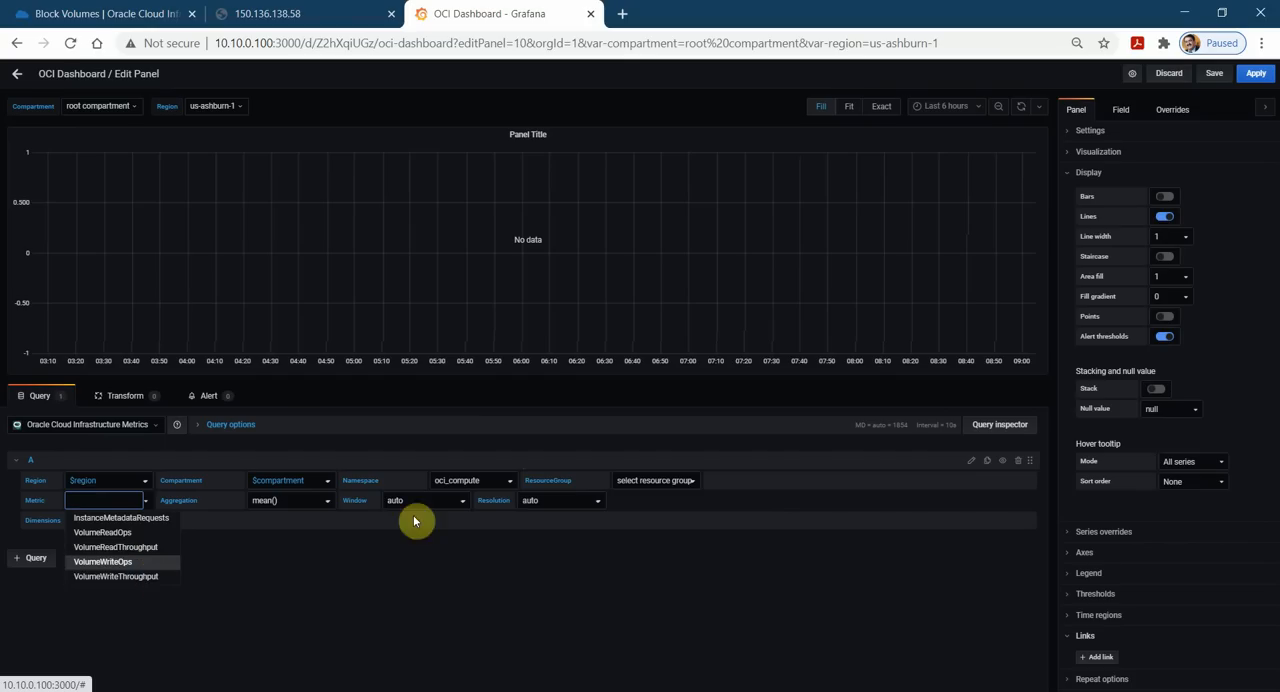
pyautogui.click(511, 481)
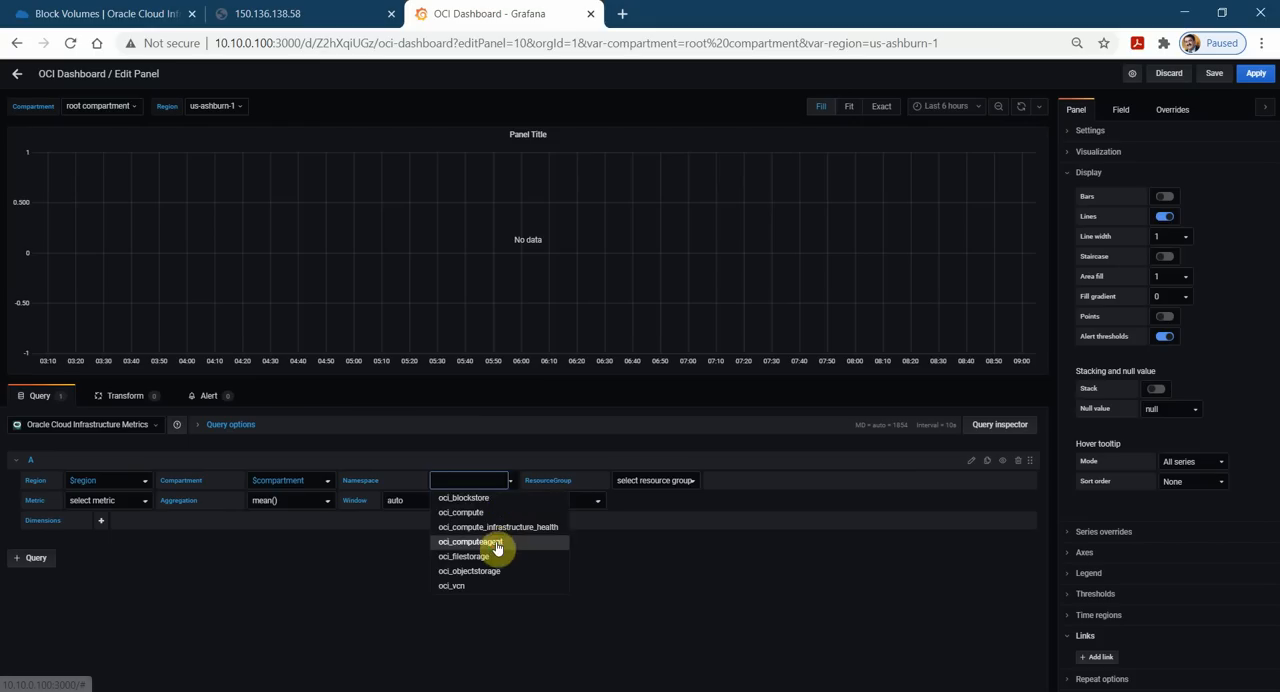
pyautogui.click(497, 542)
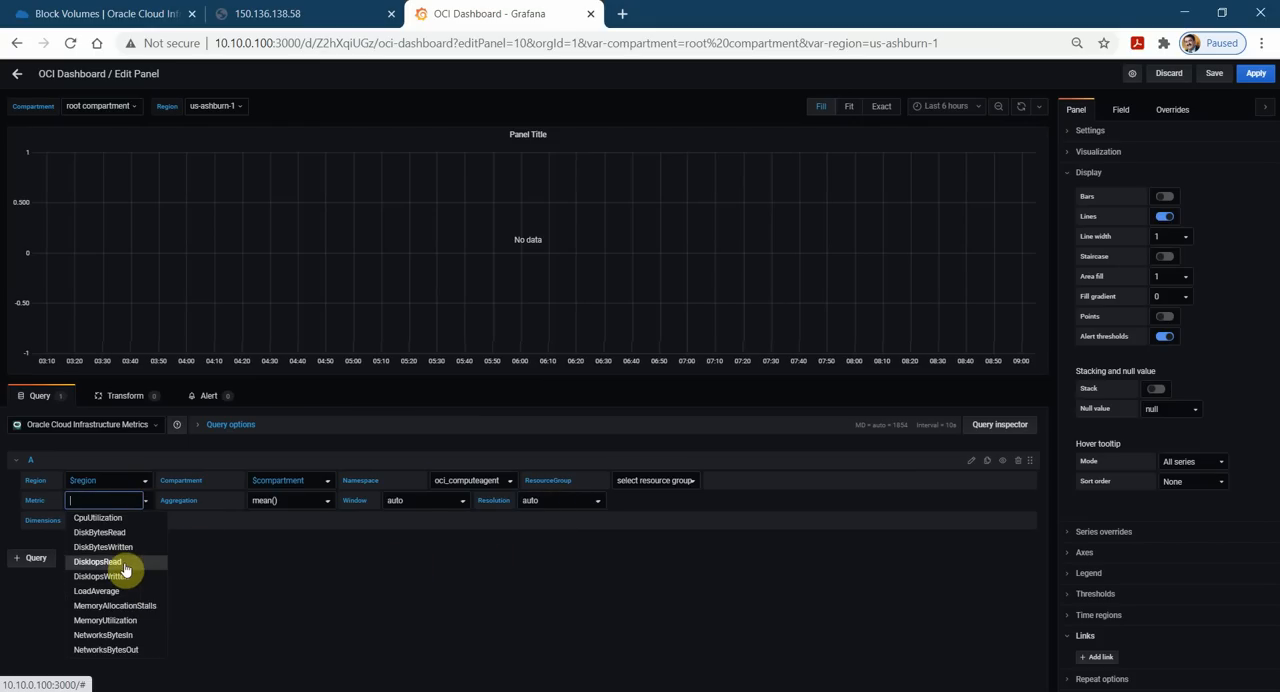
pyautogui.click(123, 566)
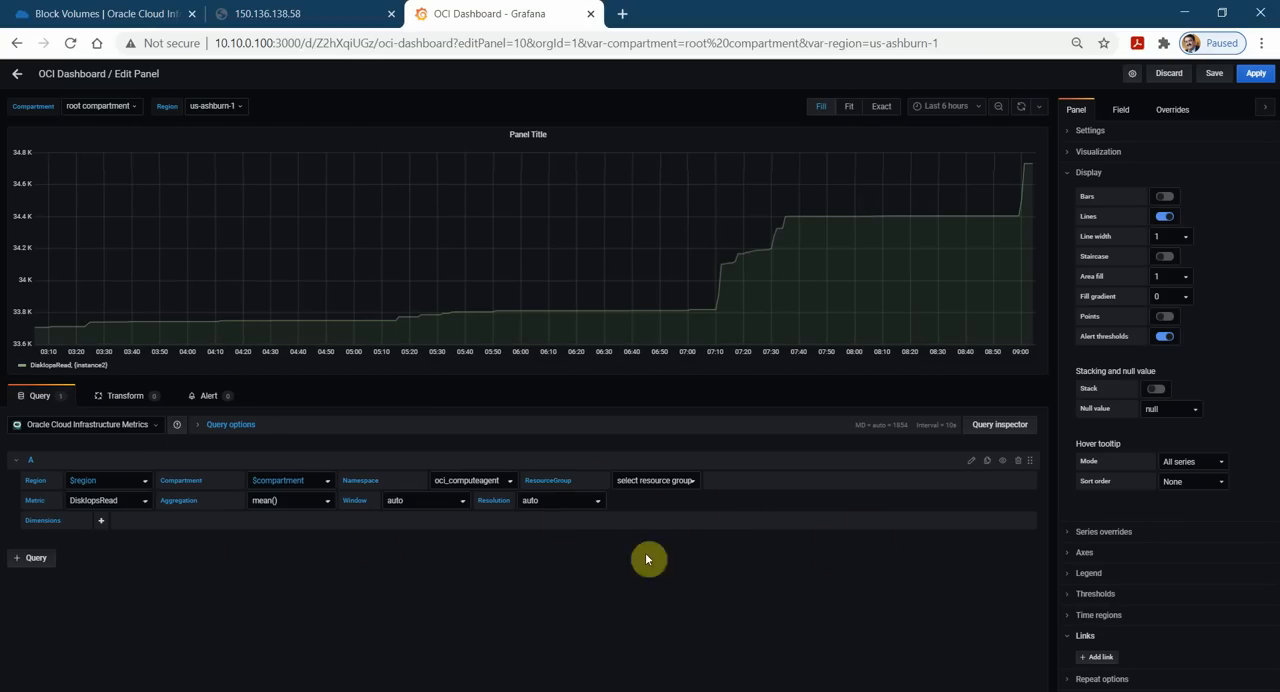
# Add query B with region $region, compartment $compartment, namespace oci_computeagent and metric DiskIopsWritten.
pyautogui.click(36, 559)
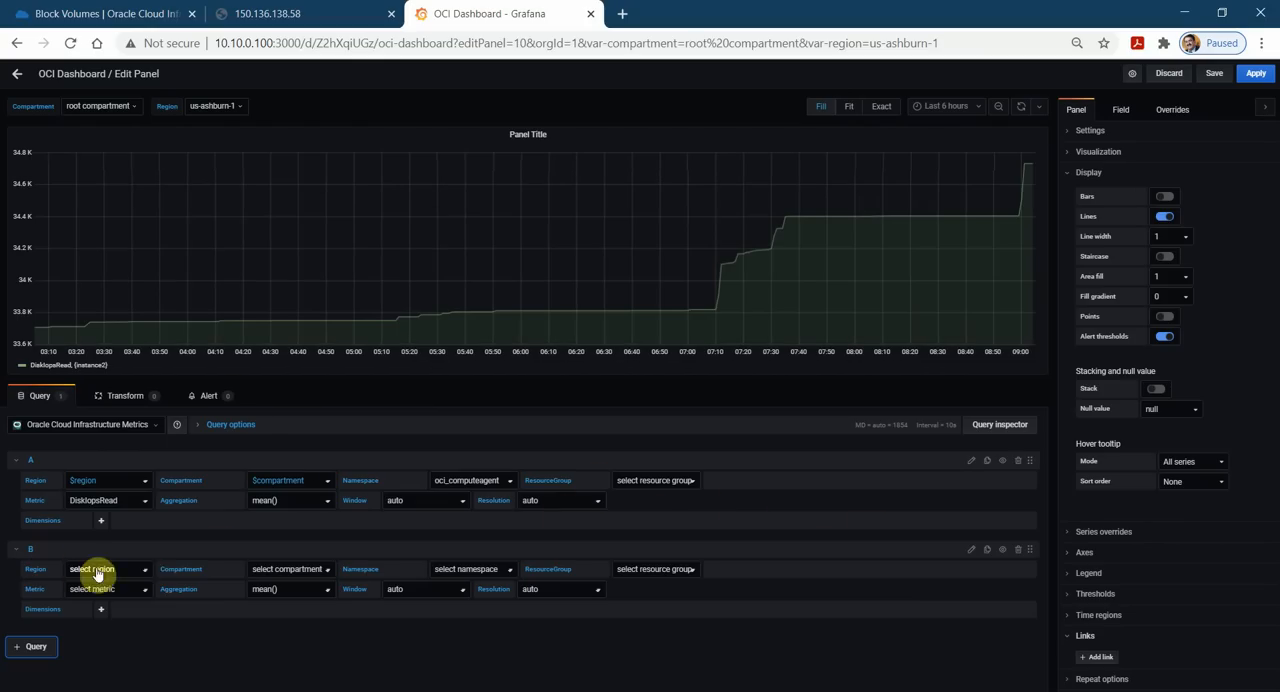
pyautogui.click(146, 575)
pyautogui.click(94, 589)
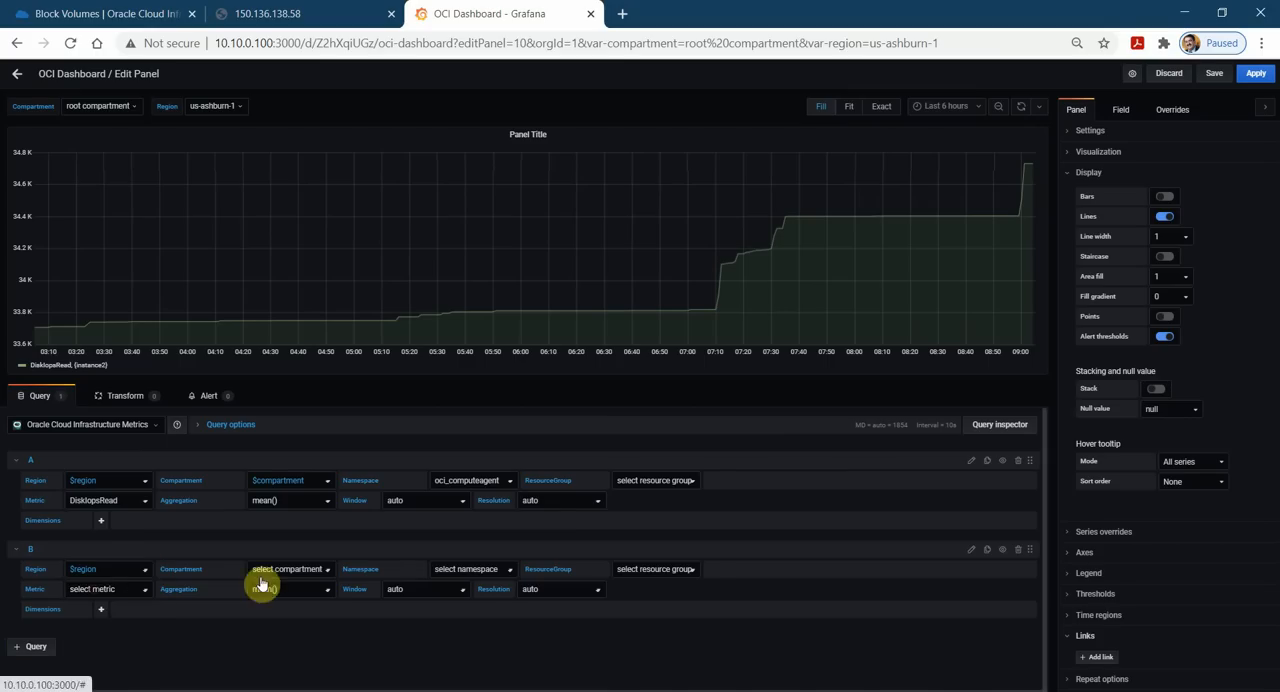
pyautogui.click(328, 570)
pyautogui.click(298, 589)
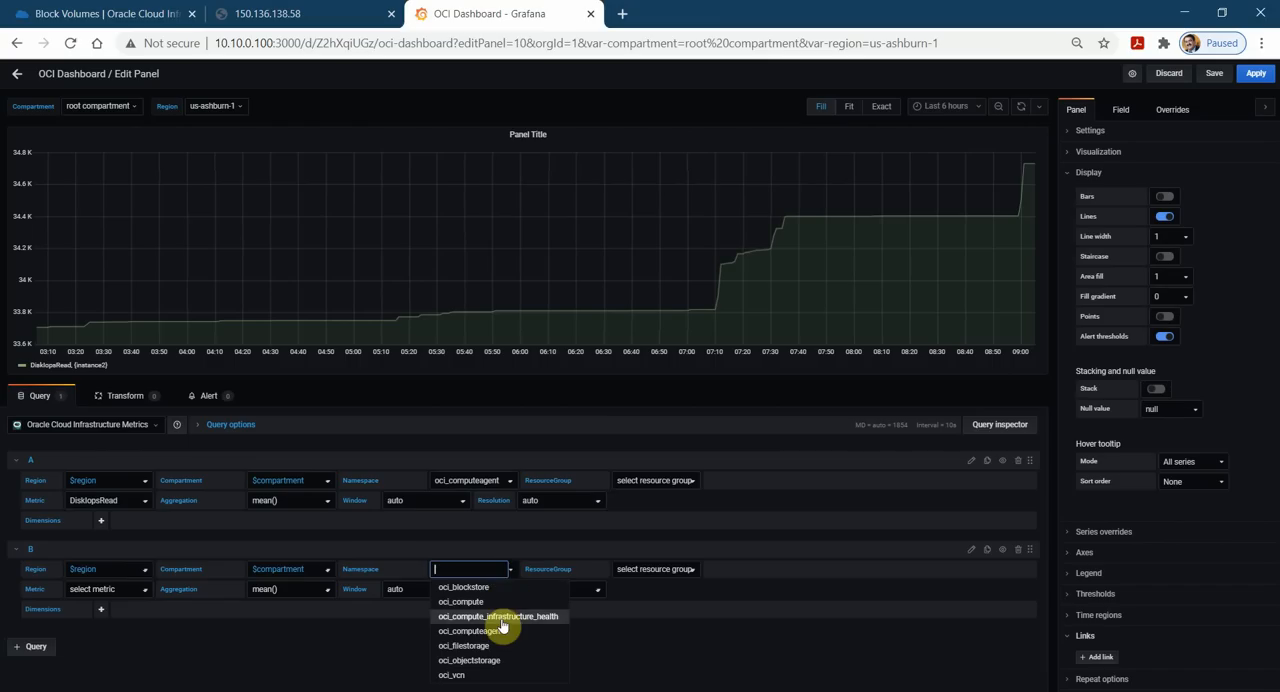
pyautogui.click(493, 633)
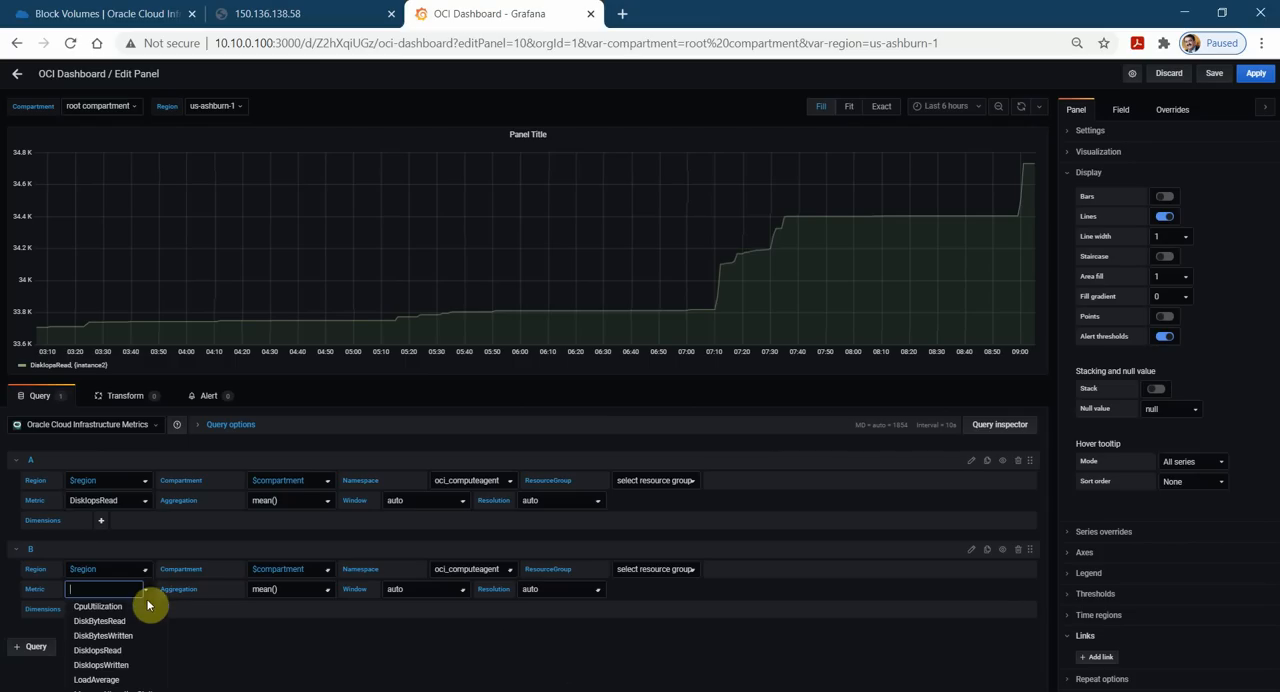
pyautogui.scroll(-1, 148, 655)
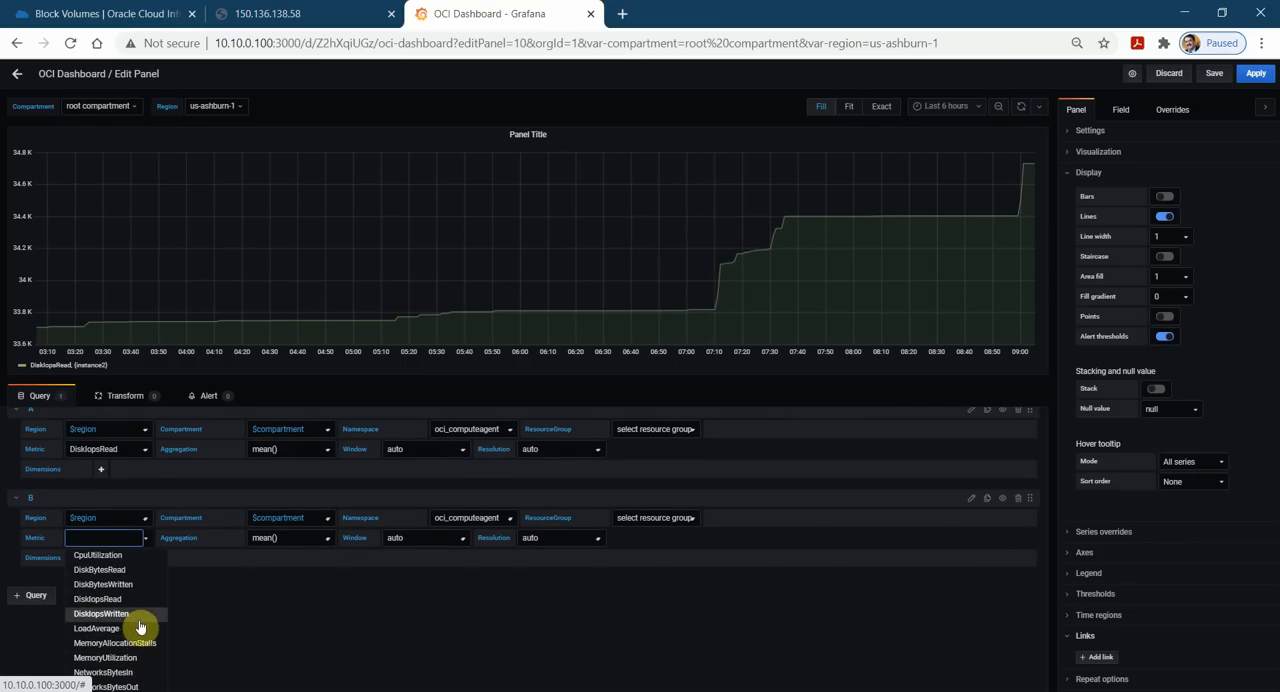
pyautogui.click(138, 618)
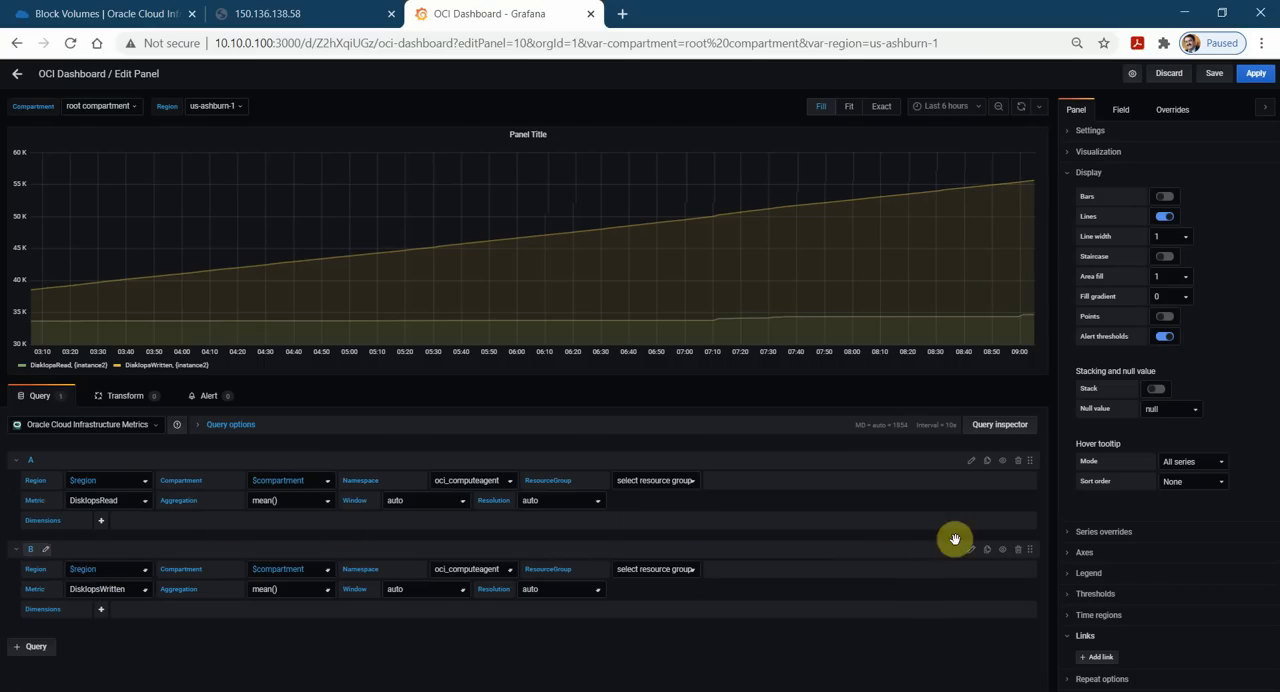
# Set the panel title to "Compute Volume and Disk Ops".
pyautogui.click(1068, 178)
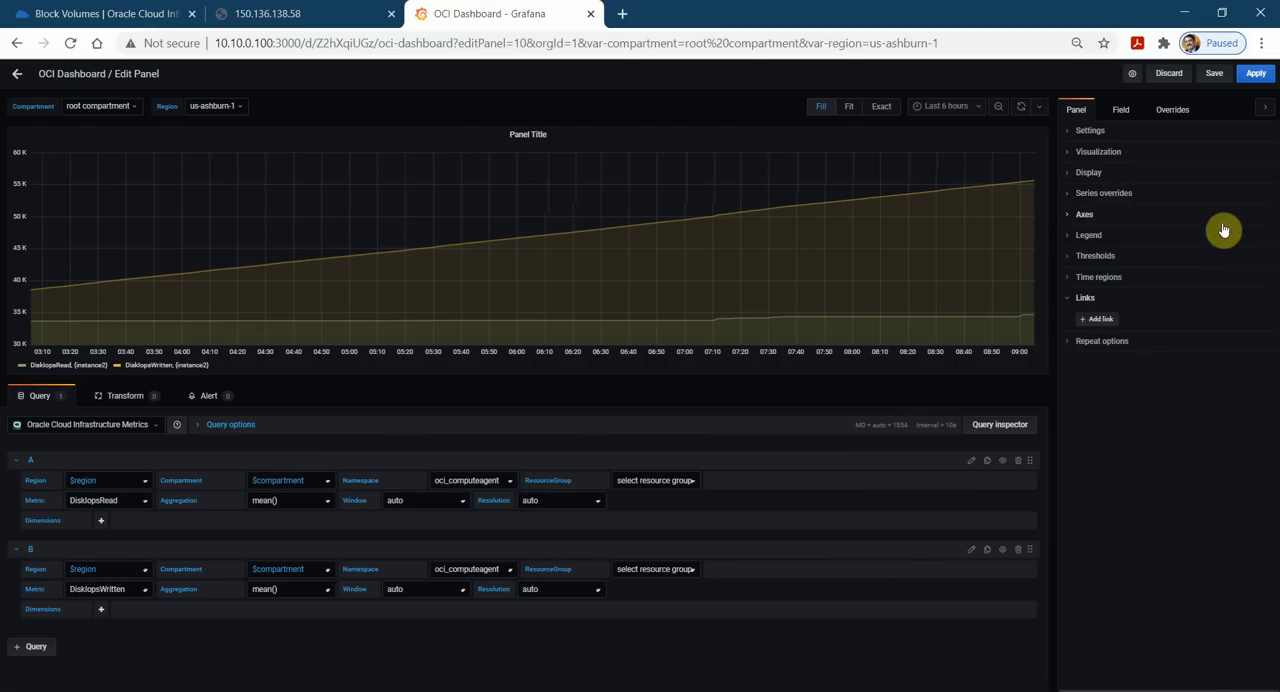
pyautogui.click(1090, 131)
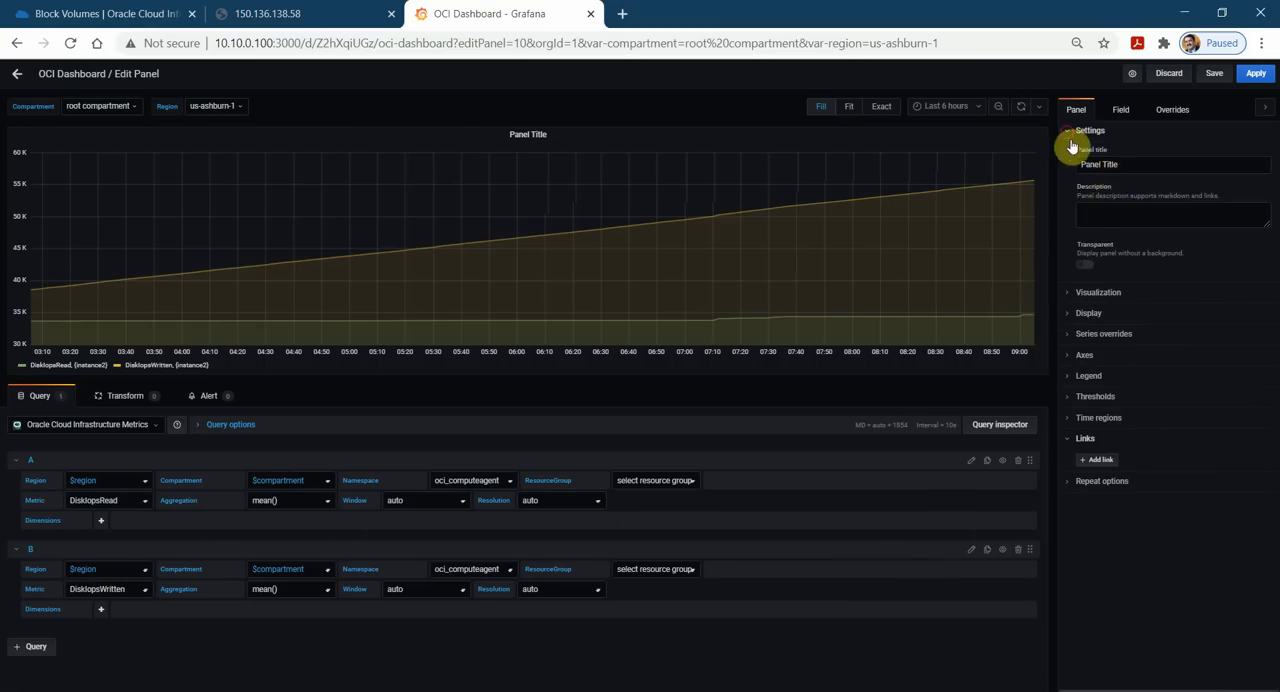
pyautogui.tripleClick(1142, 163)
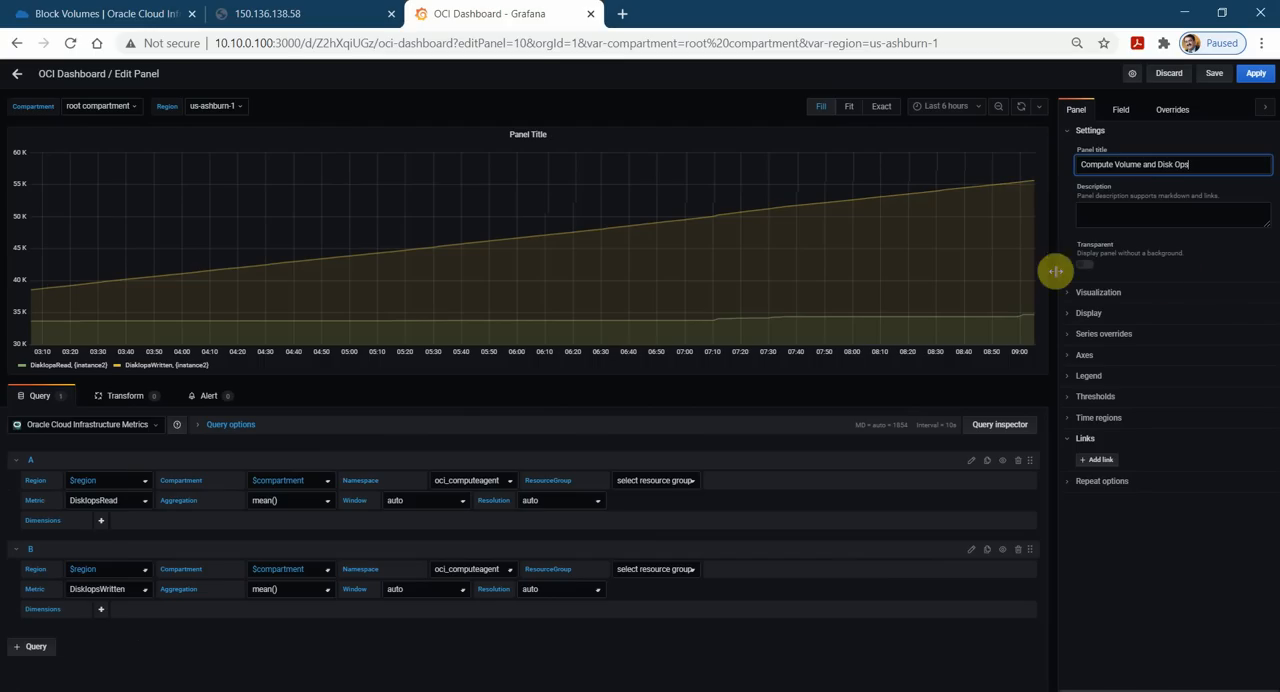
pyautogui.click(1072, 141)
# Change the panel's visualization to Stat.
pyautogui.click(1070, 176)
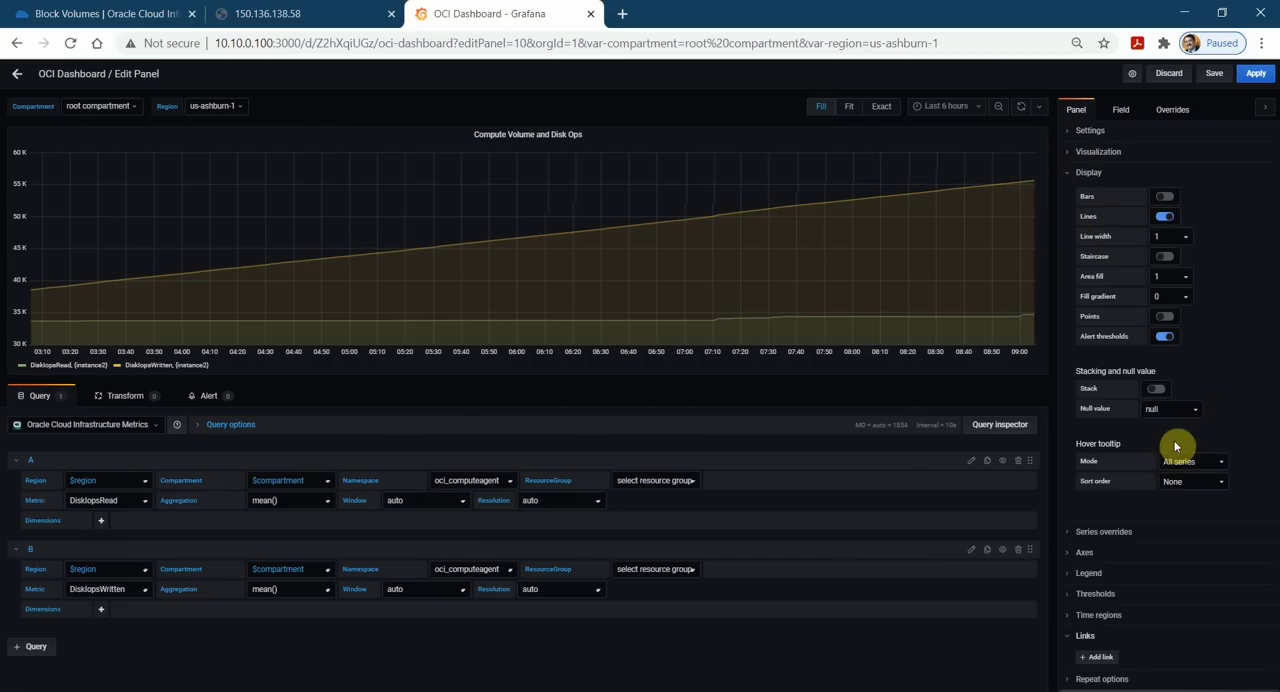
pyautogui.click(1082, 152)
pyautogui.click(1122, 290)
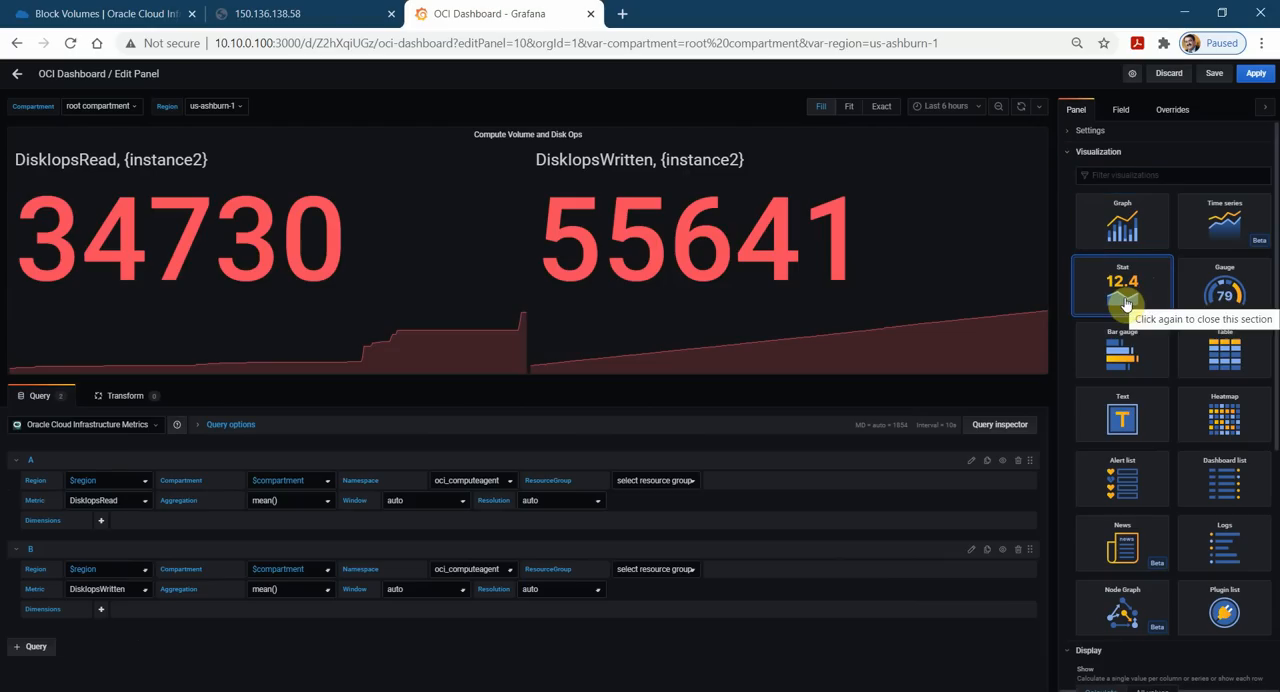
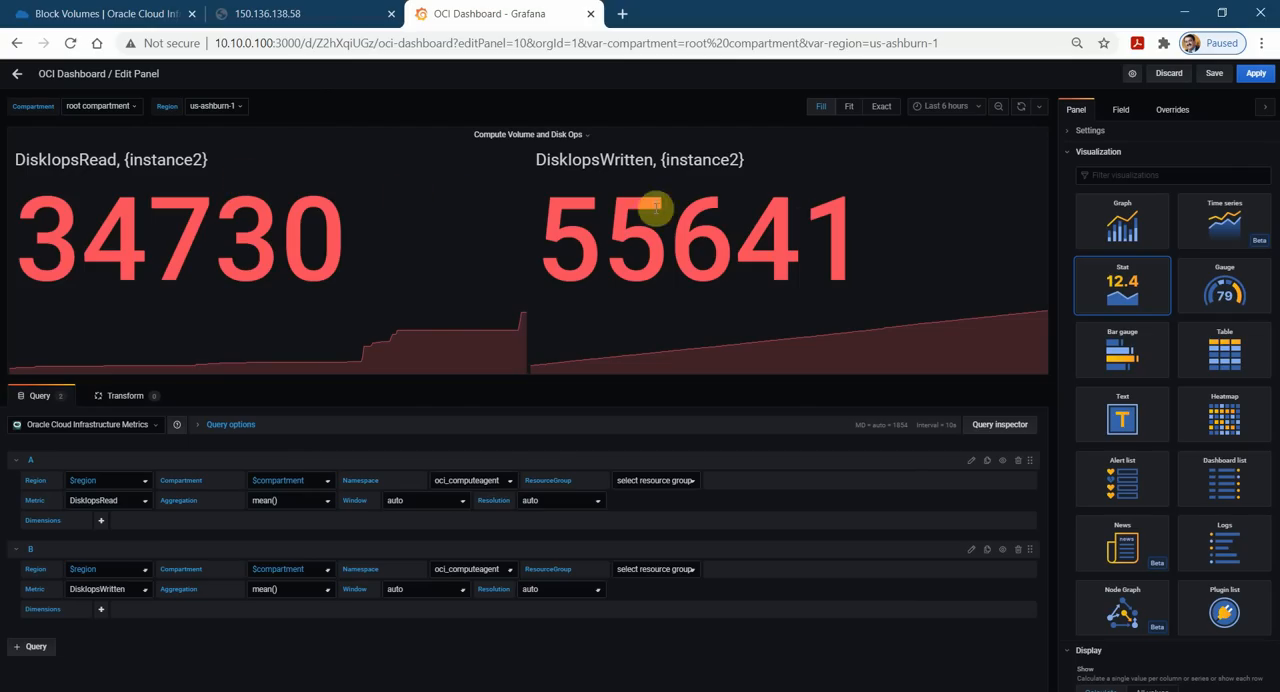
# Try the Gauge, Time series, Graph, Bar gauge and Table visualizations on the panel, and switch it back to Stat.
pyautogui.click(1226, 298)
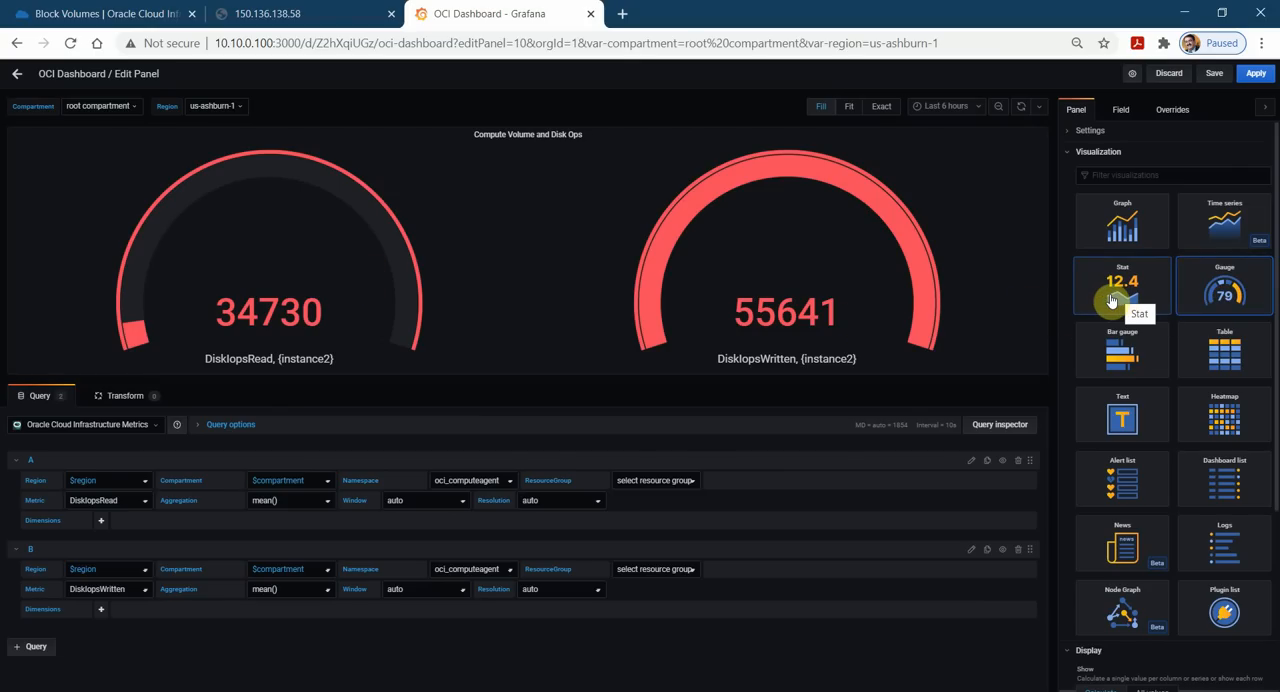
pyautogui.click(1236, 239)
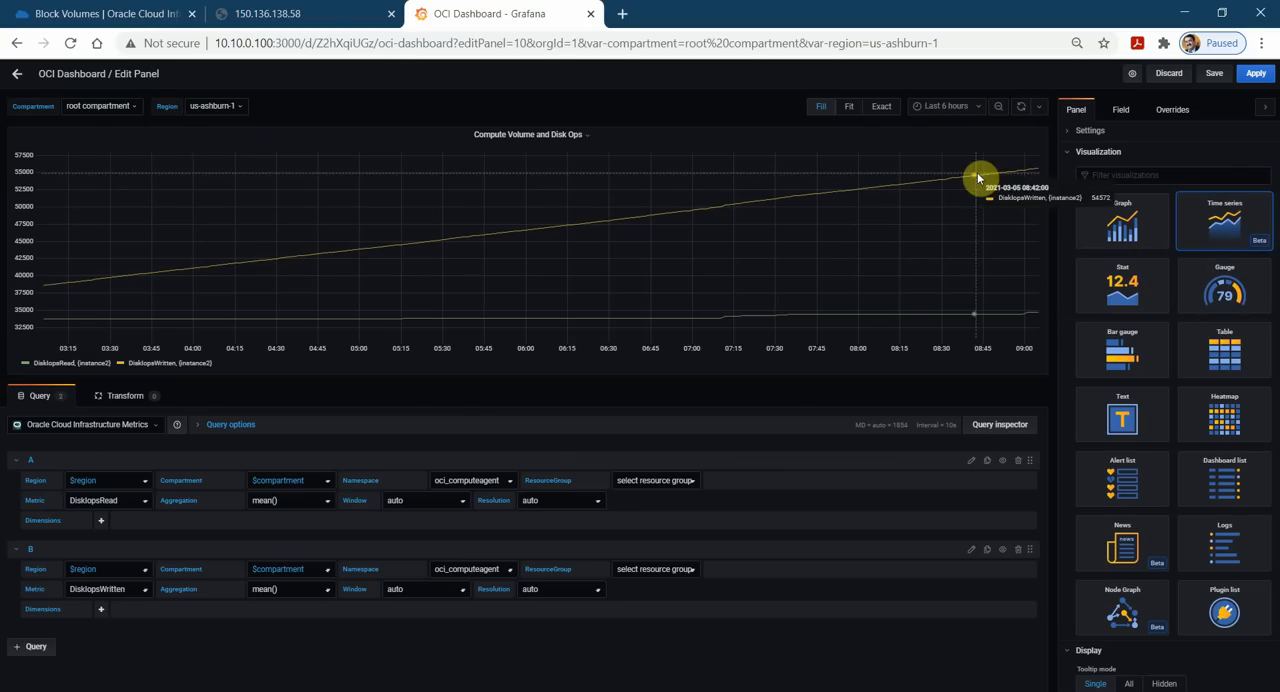
pyautogui.click(1126, 236)
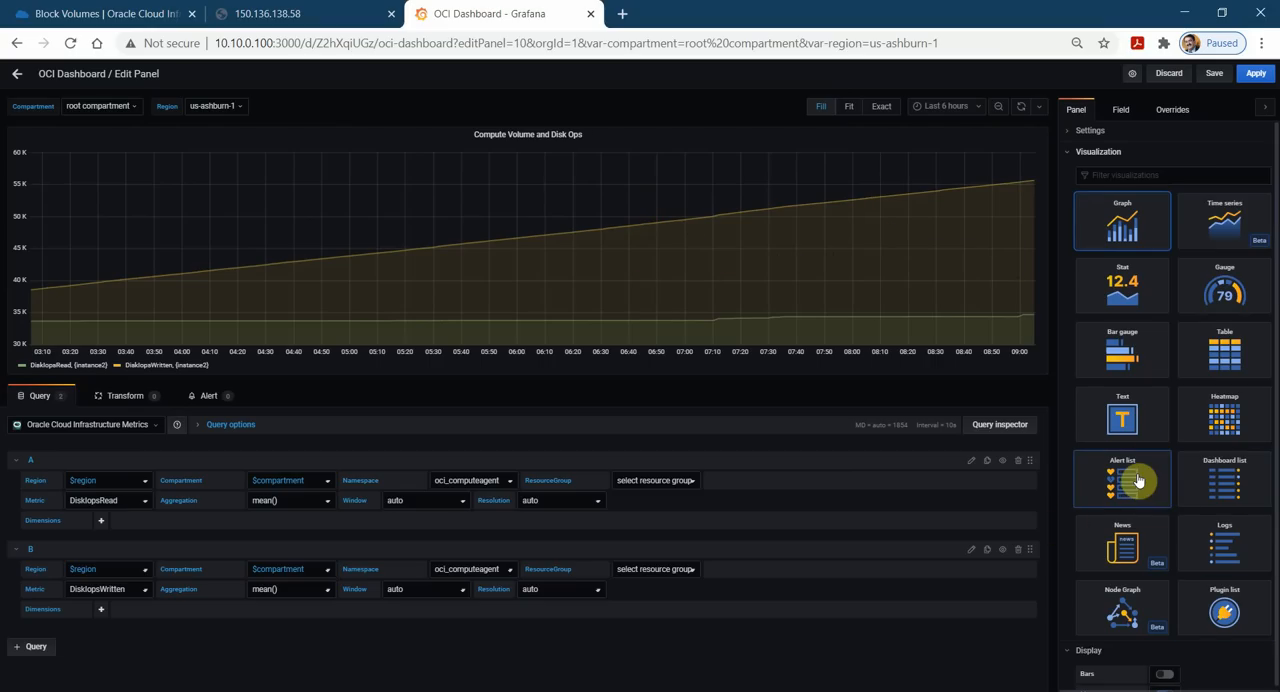
pyautogui.click(1127, 368)
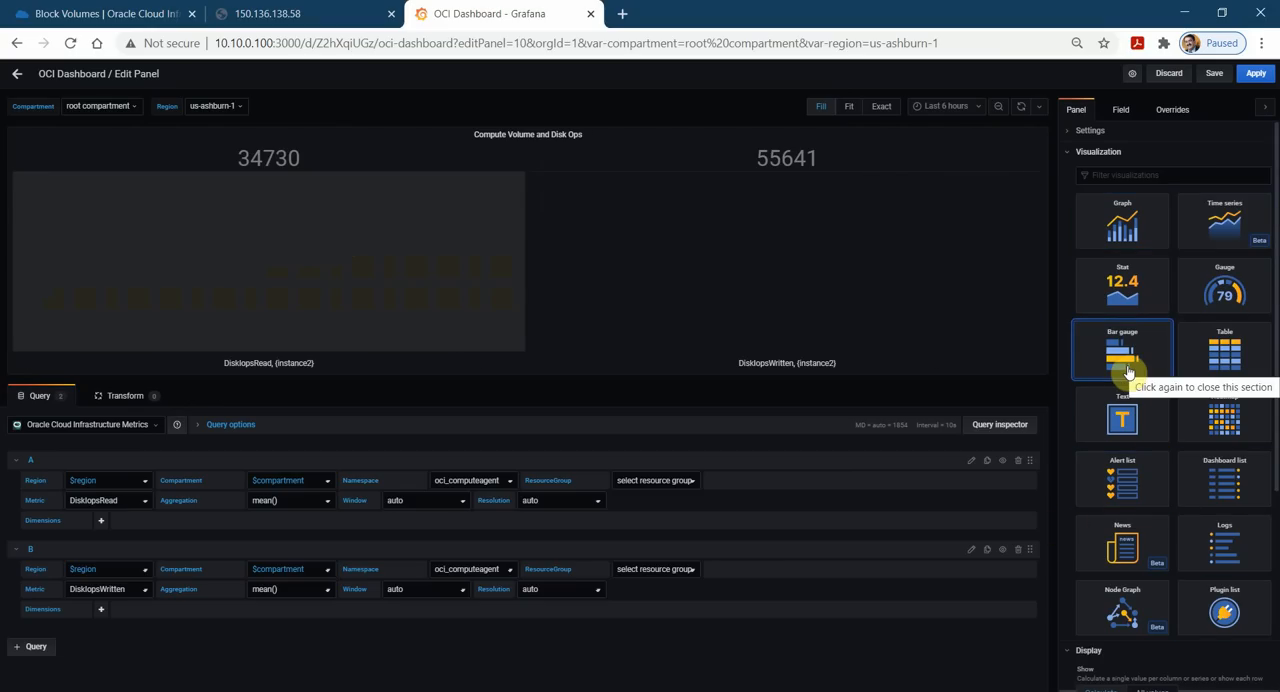
pyautogui.click(1224, 352)
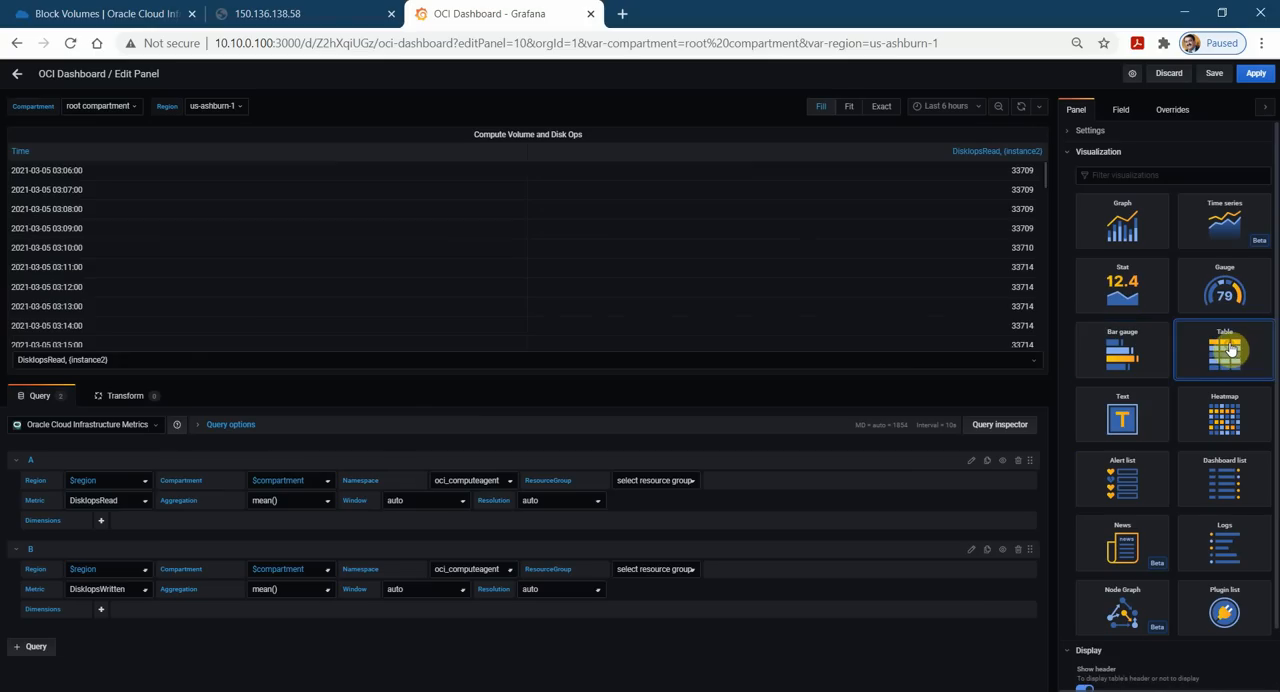
pyautogui.click(1123, 300)
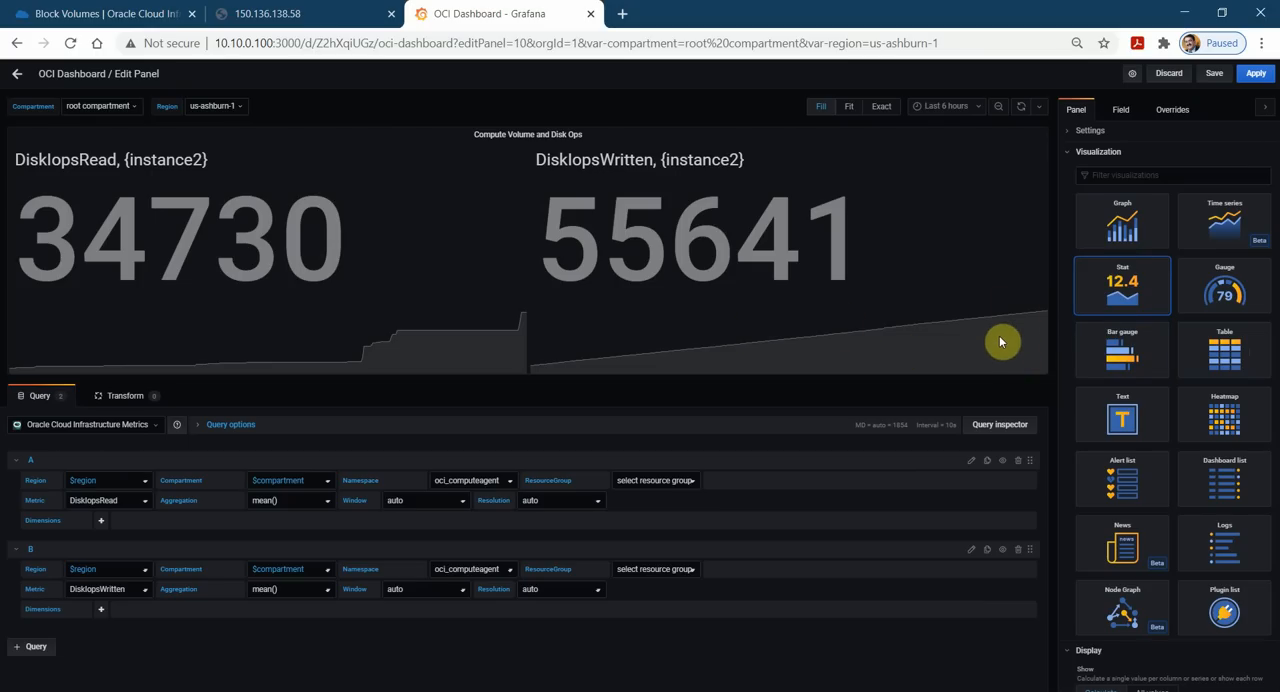
pyautogui.click(1108, 240)
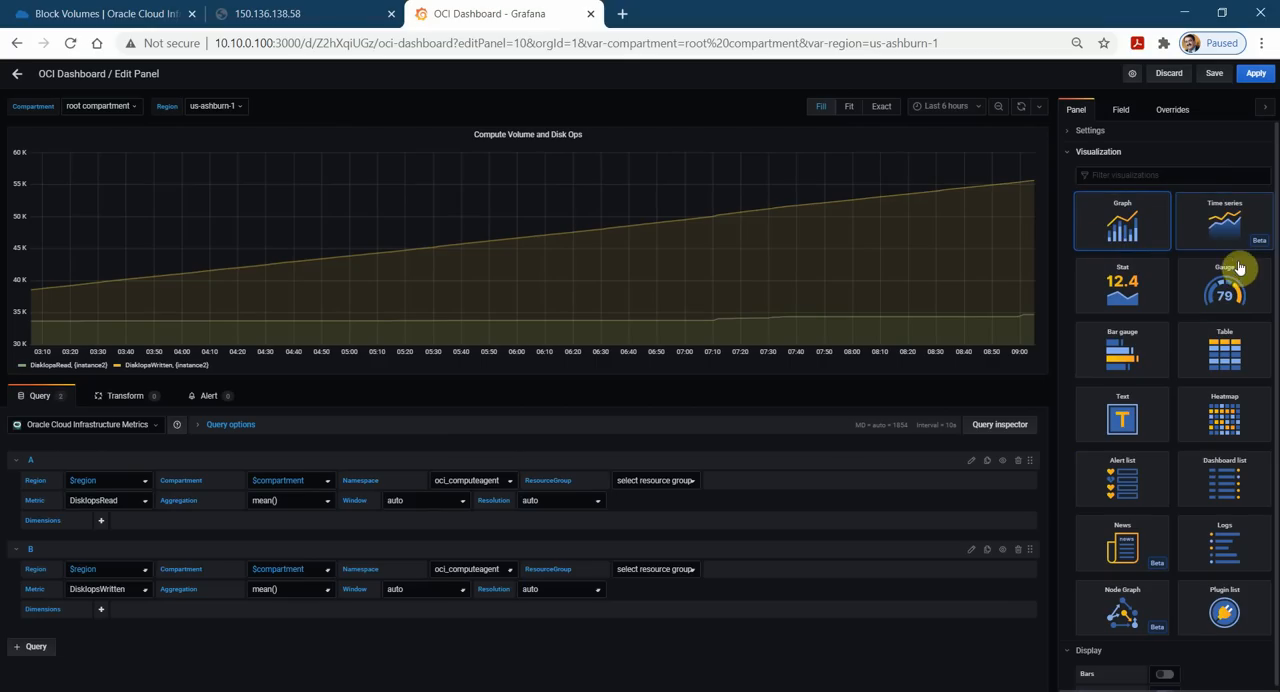
pyautogui.click(1152, 293)
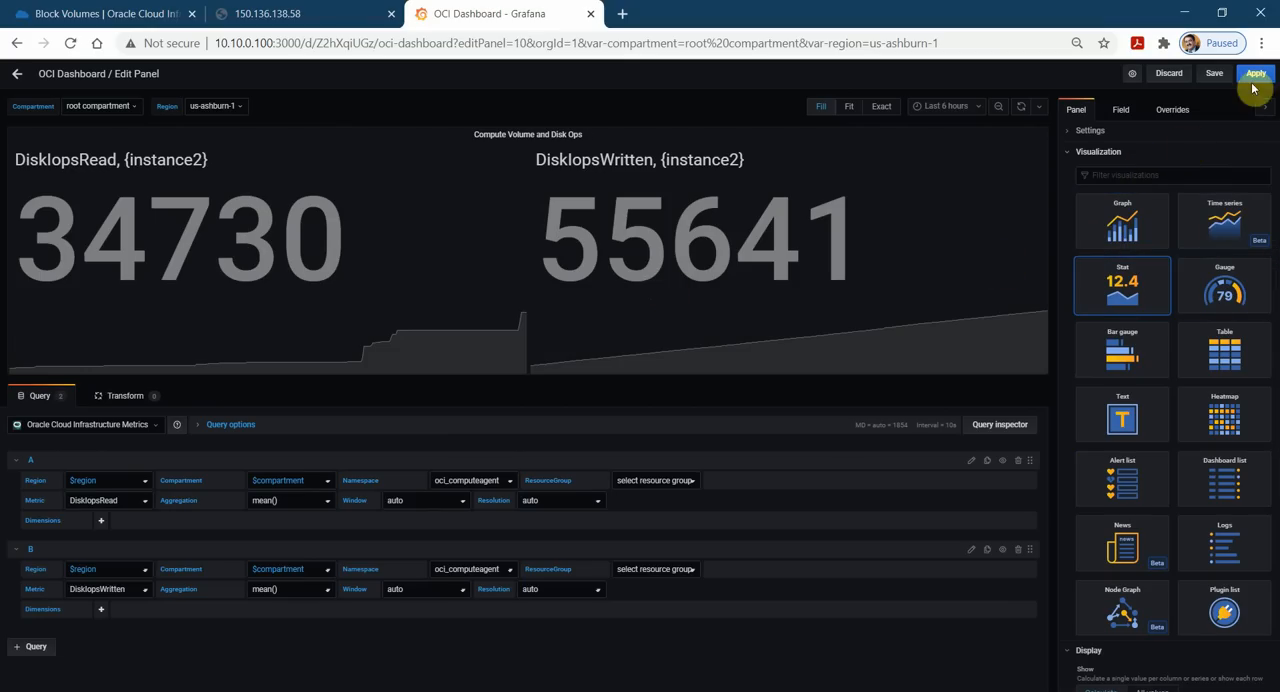
# Save the dashboard and apply the edits to the Compute Volume and Disk Ops panel.
pyautogui.click(1214, 73)
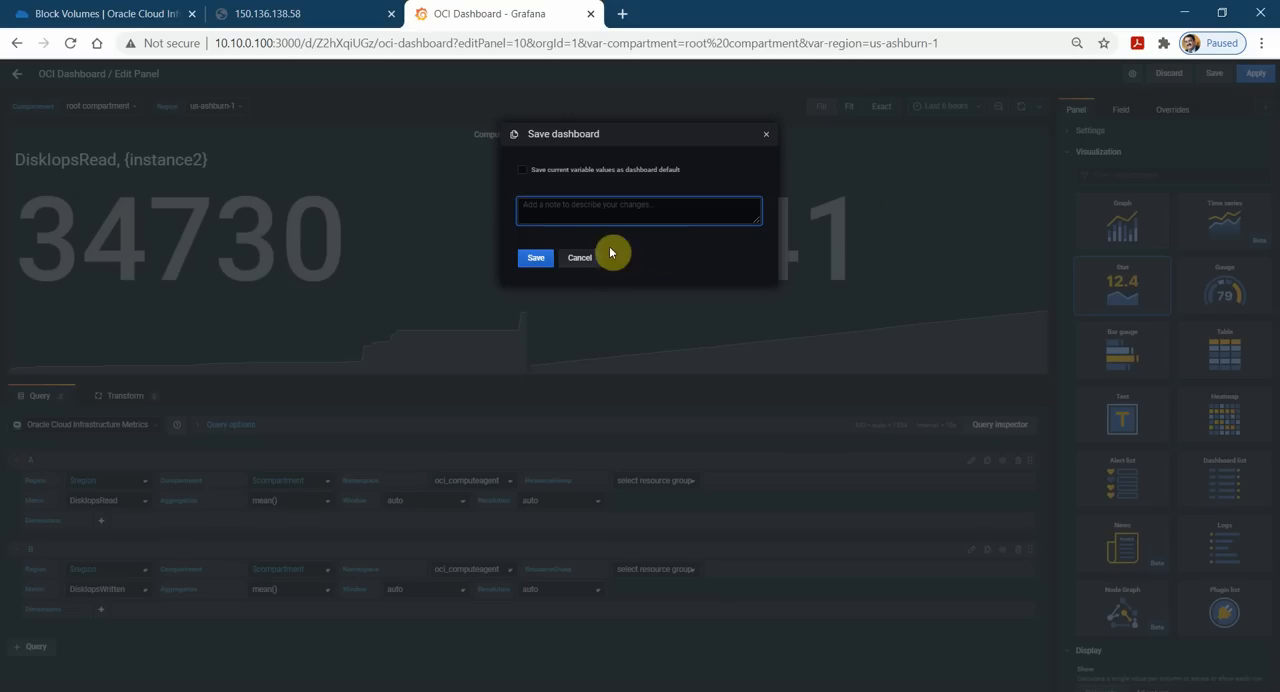
pyautogui.click(528, 257)
pyautogui.click(1256, 74)
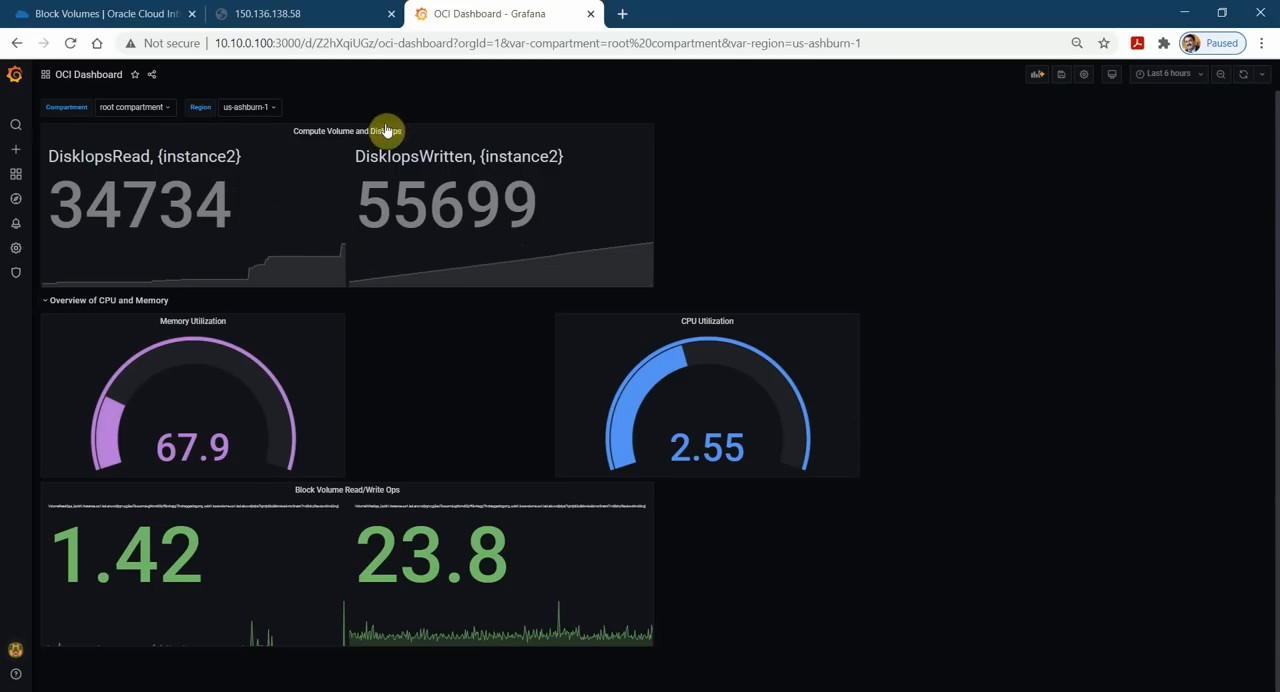
# Move the Compute Volume and Disk Ops panel beside Block Volume Read/Write Ops, and shift CPU Utilization above it.
pyautogui.moveTo(446, 131); pyautogui.dragTo(1080, 329)
pyautogui.moveTo(797, 163); pyautogui.dragTo(1000, 170)
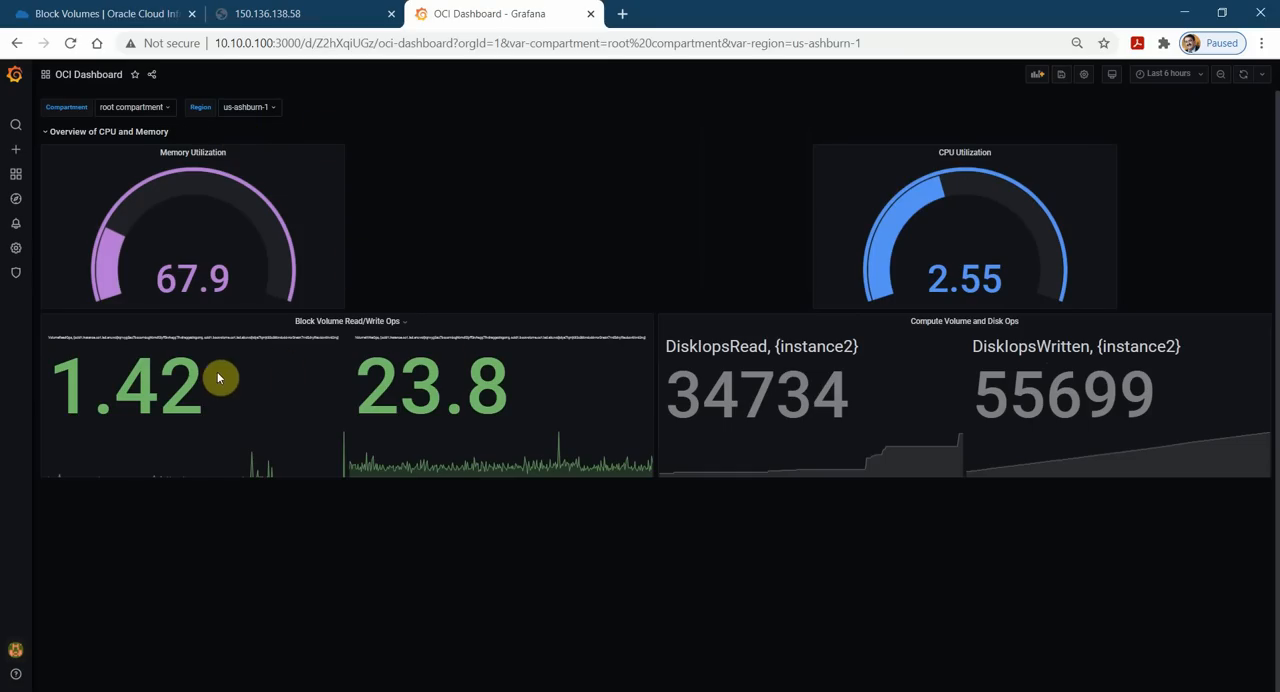
# Add a dashboard row titled "Compute Instance Activities".
pyautogui.click(1038, 76)
pyautogui.click(365, 221)
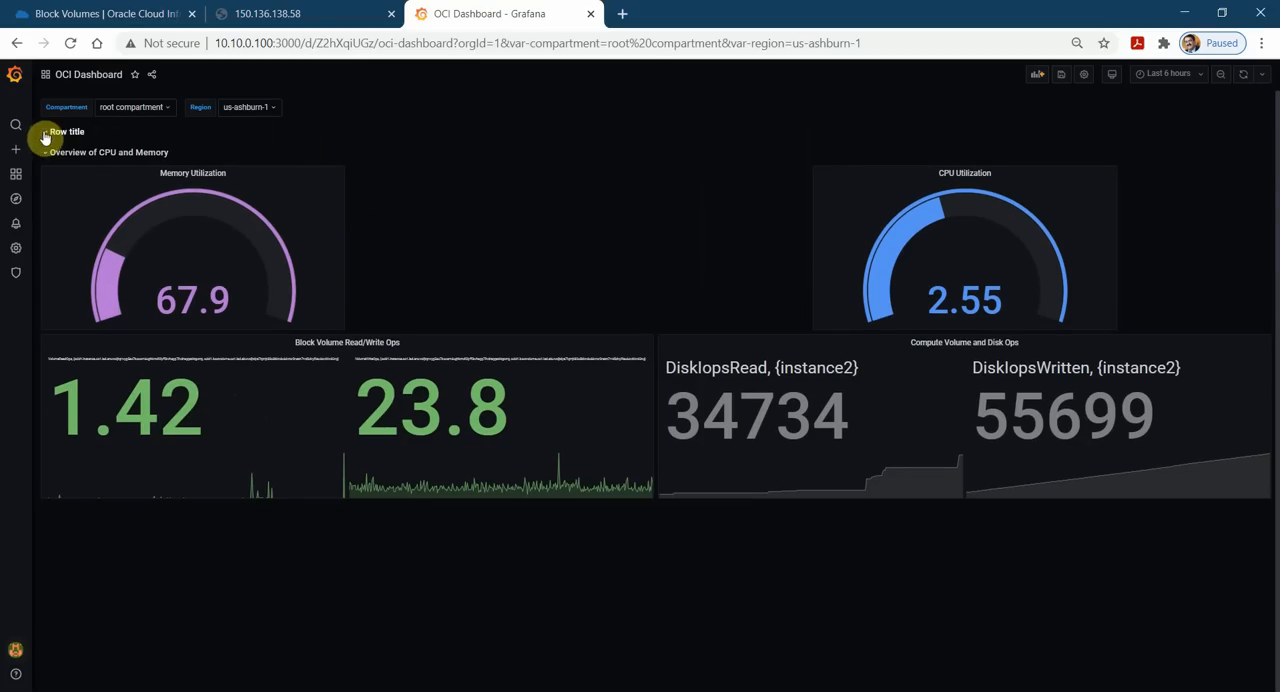
pyautogui.click(97, 131)
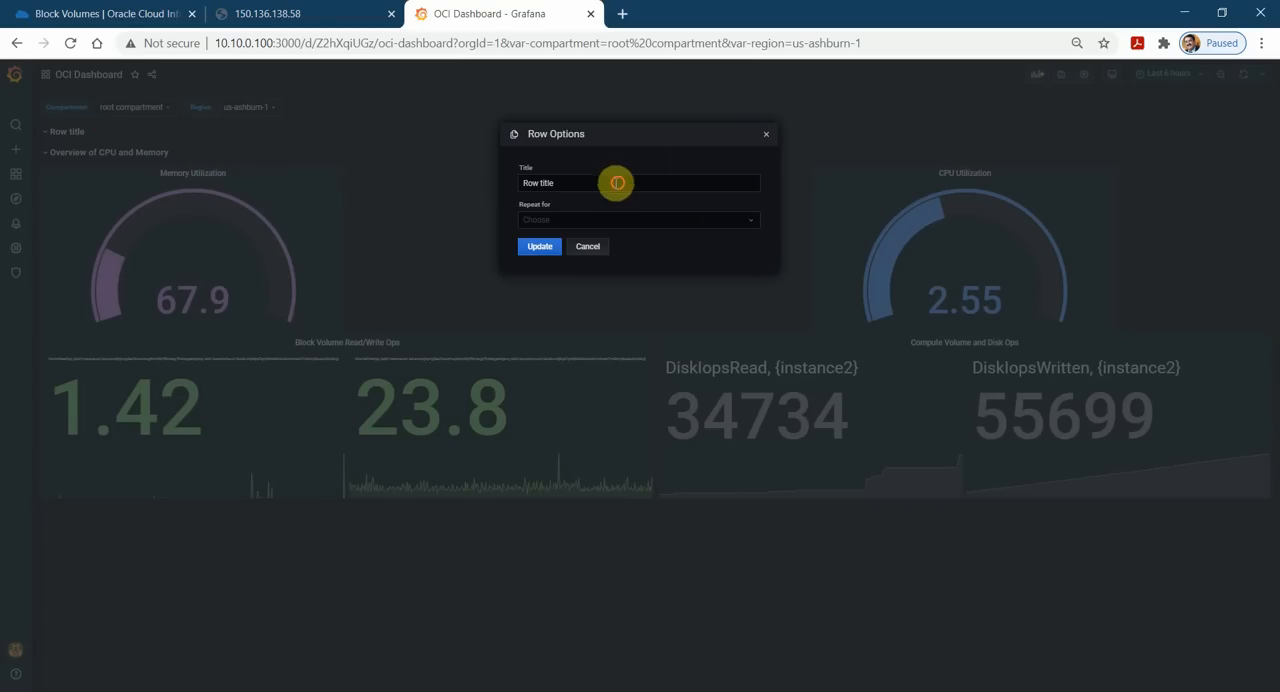
pyautogui.moveTo(614, 182); pyautogui.dragTo(380, 193)
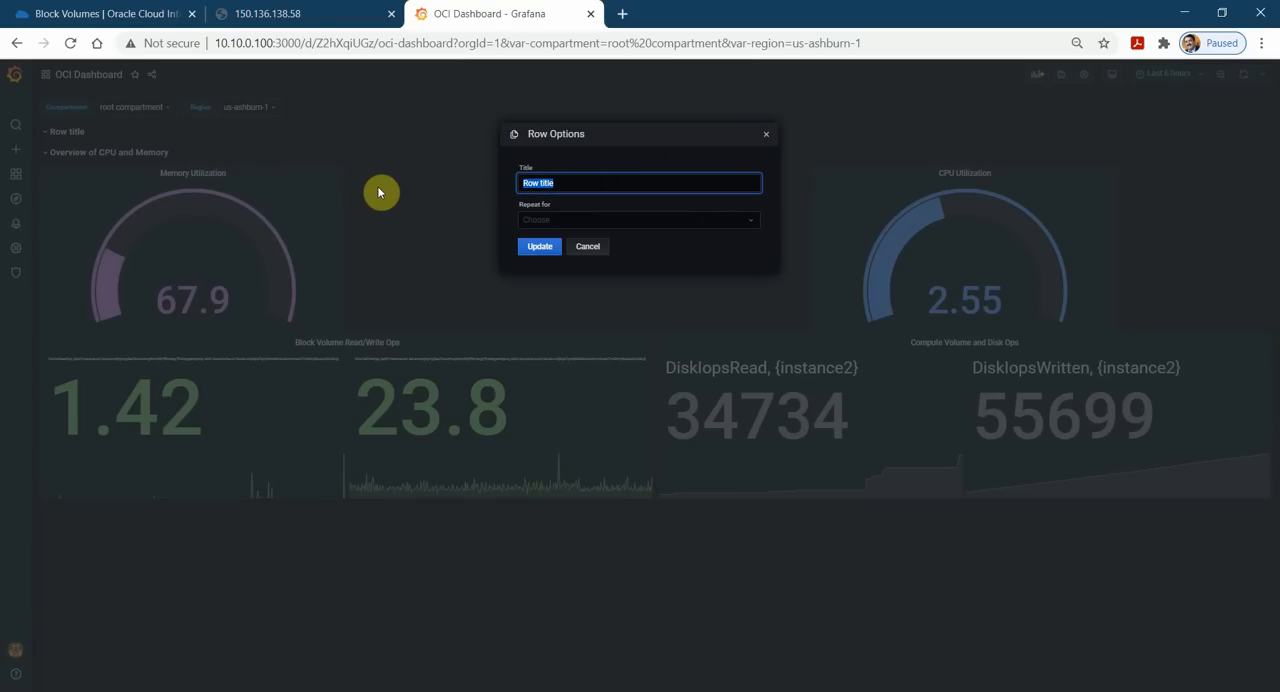
pyautogui.write('Con')
pyautogui.click(535, 248)
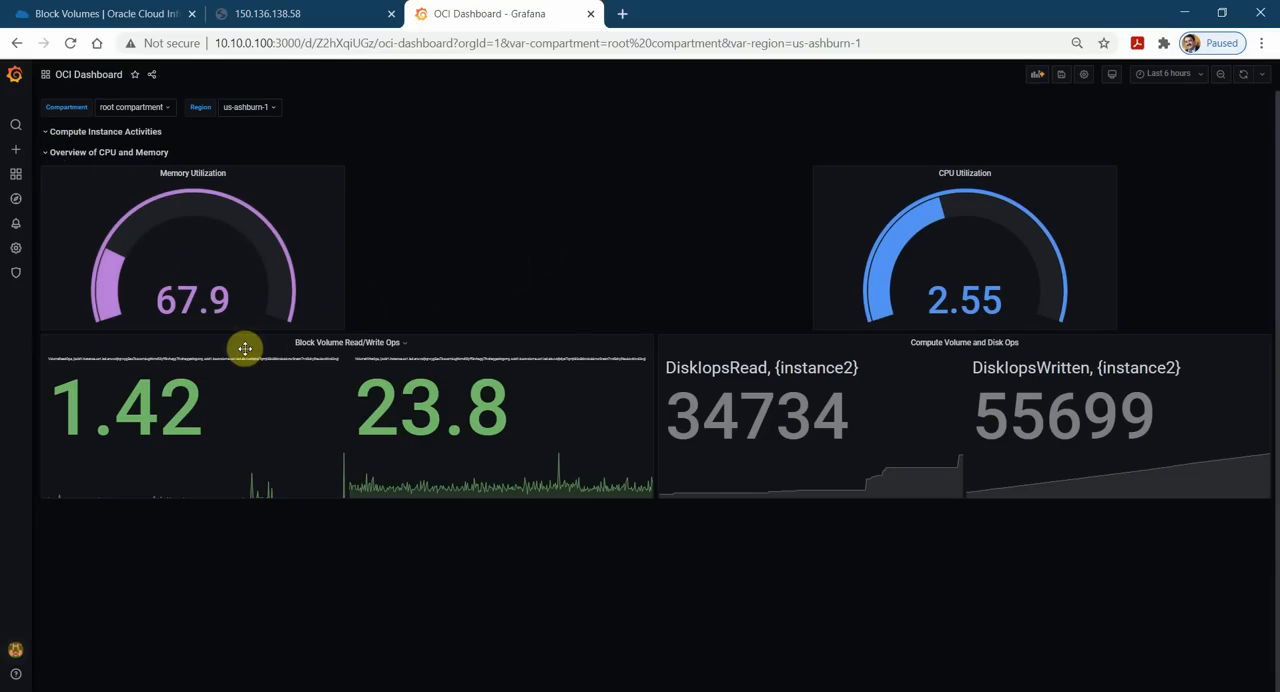
# Move the Block Volume Read/Write Ops and Compute Volume and Disk Ops panels side by side into the Compute Instance Activities row.
pyautogui.moveTo(245, 348); pyautogui.dragTo(250, 165)
pyautogui.moveTo(723, 514); pyautogui.dragTo(740, 210)
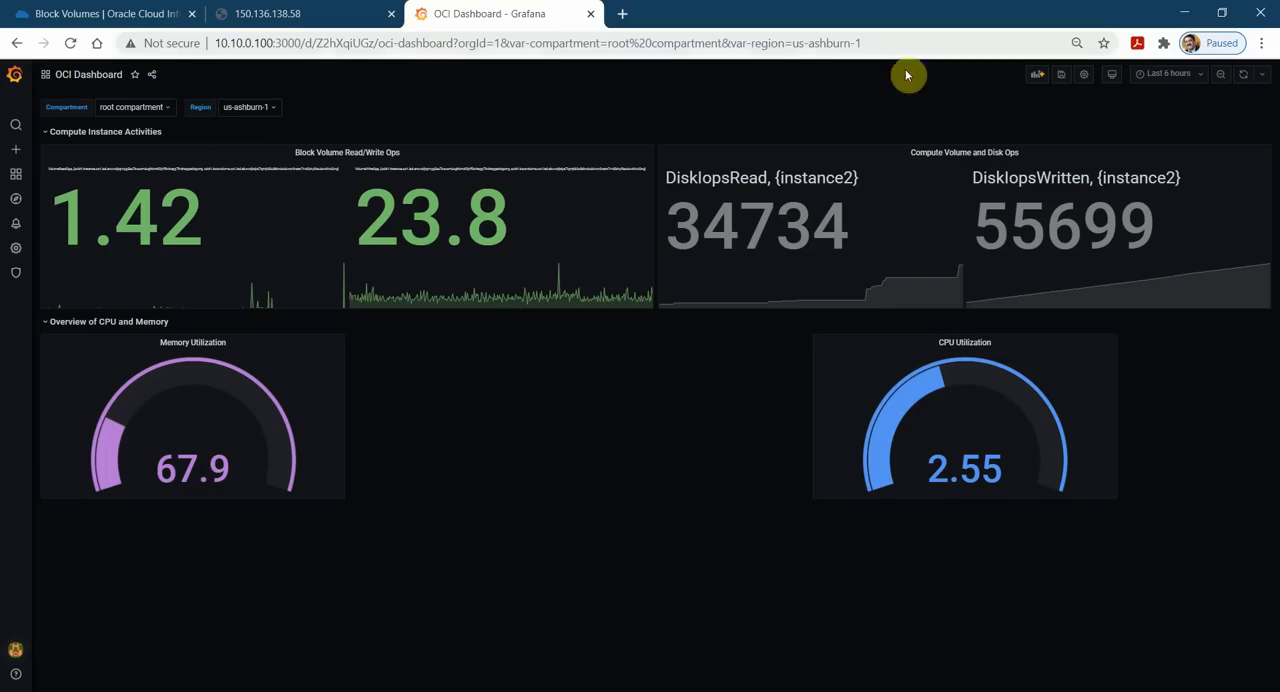
# Add a dashboard row titled "Maintenance Status of the Instance".
pyautogui.click(1037, 77)
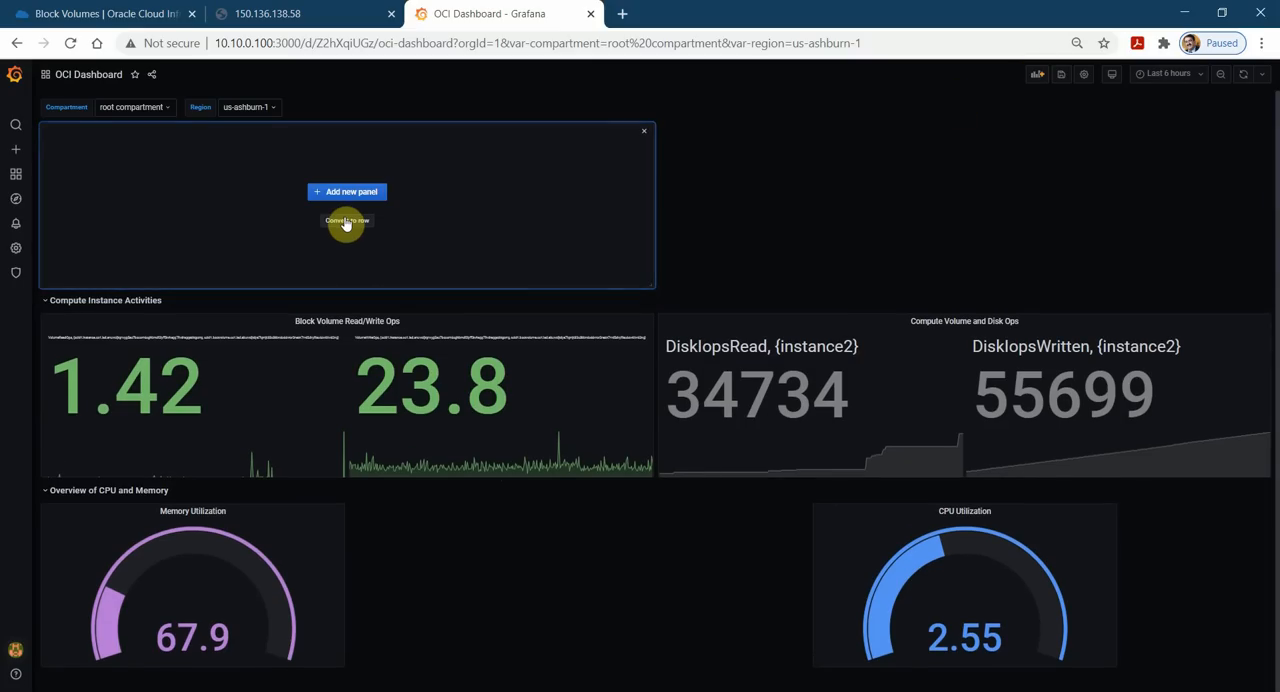
pyautogui.click(346, 221)
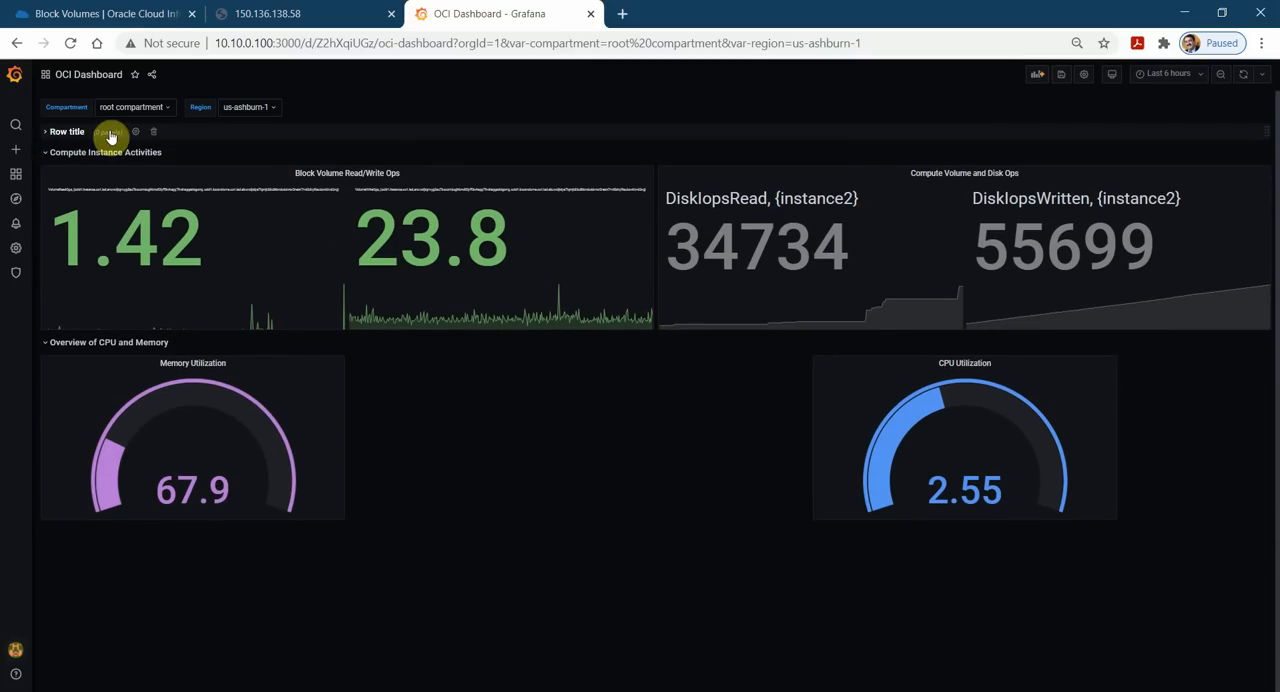
pyautogui.click(137, 133)
pyautogui.moveTo(562, 186); pyautogui.dragTo(467, 200)
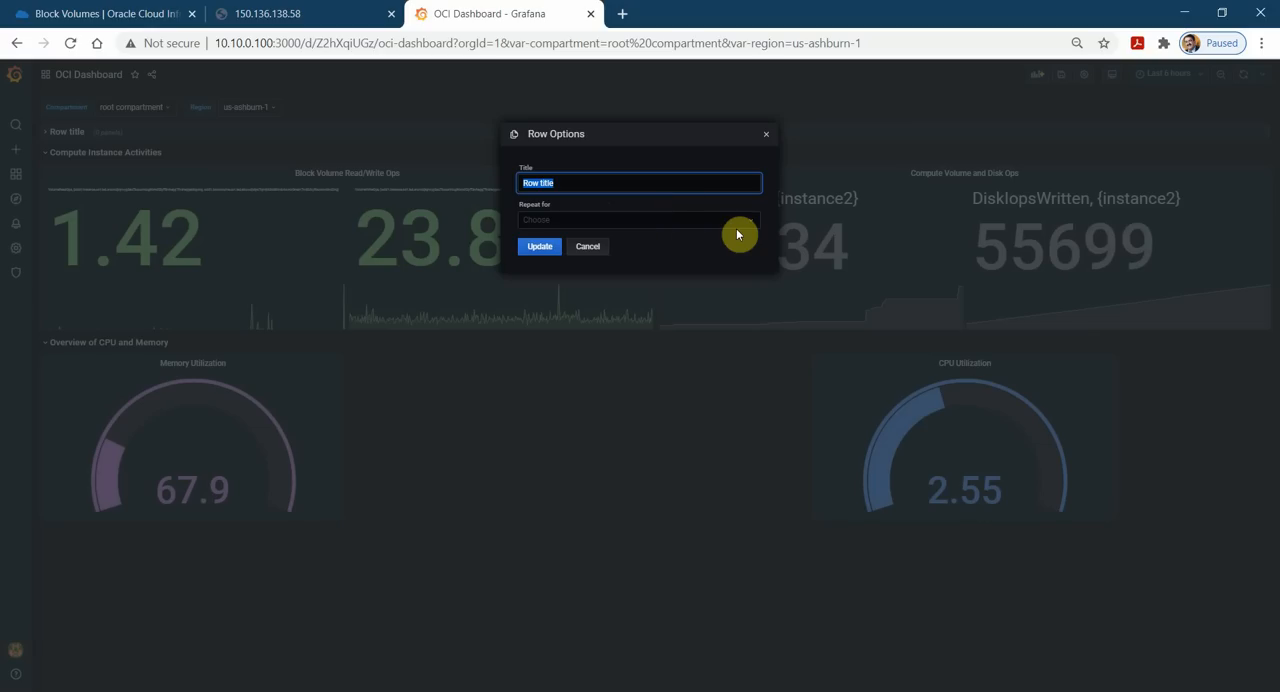
pyautogui.write('Maintenance Status of the Instance')
pyautogui.click(539, 247)
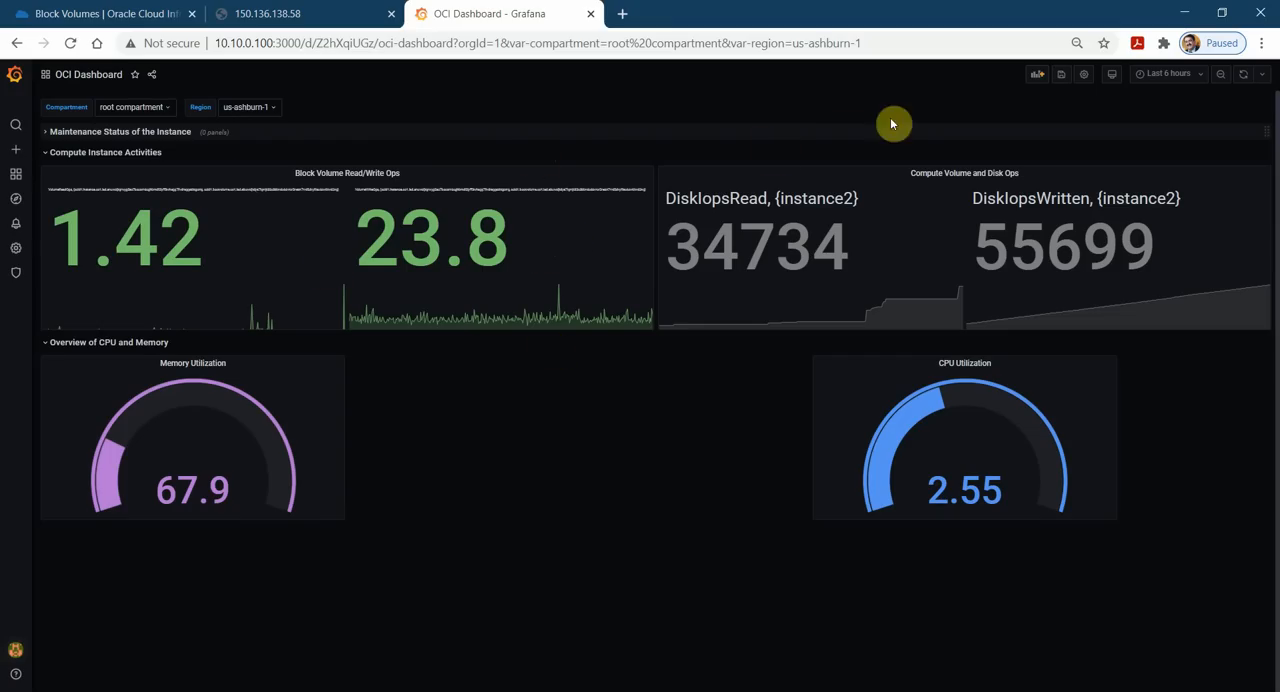
# Add a new panel that uses the Oracle Cloud Infrastructure Metrics data source.
pyautogui.click(1035, 76)
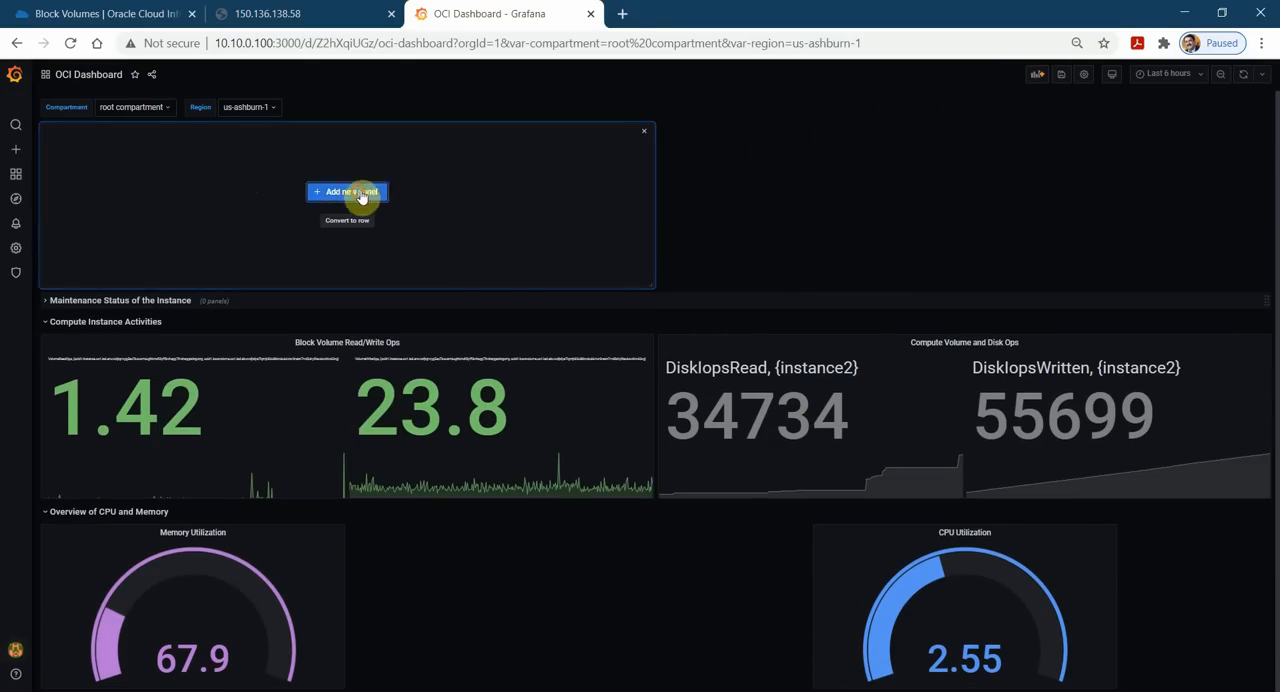
pyautogui.click(355, 192)
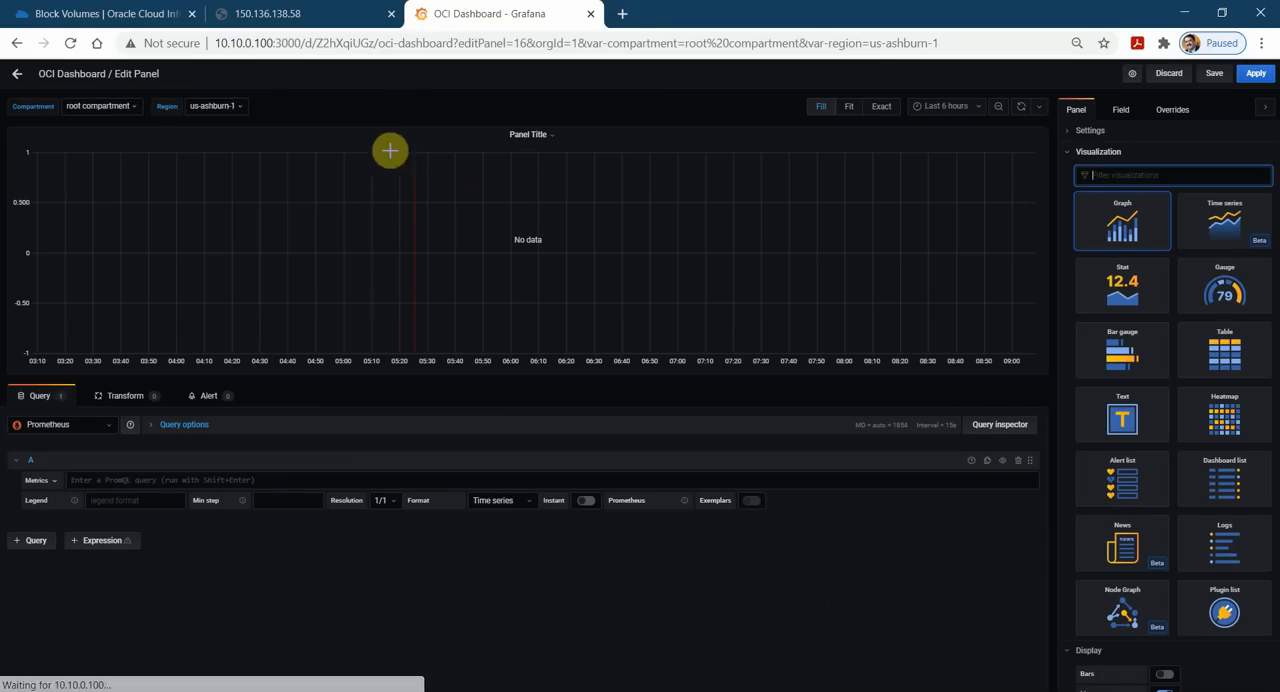
pyautogui.click(106, 428)
pyautogui.click(109, 443)
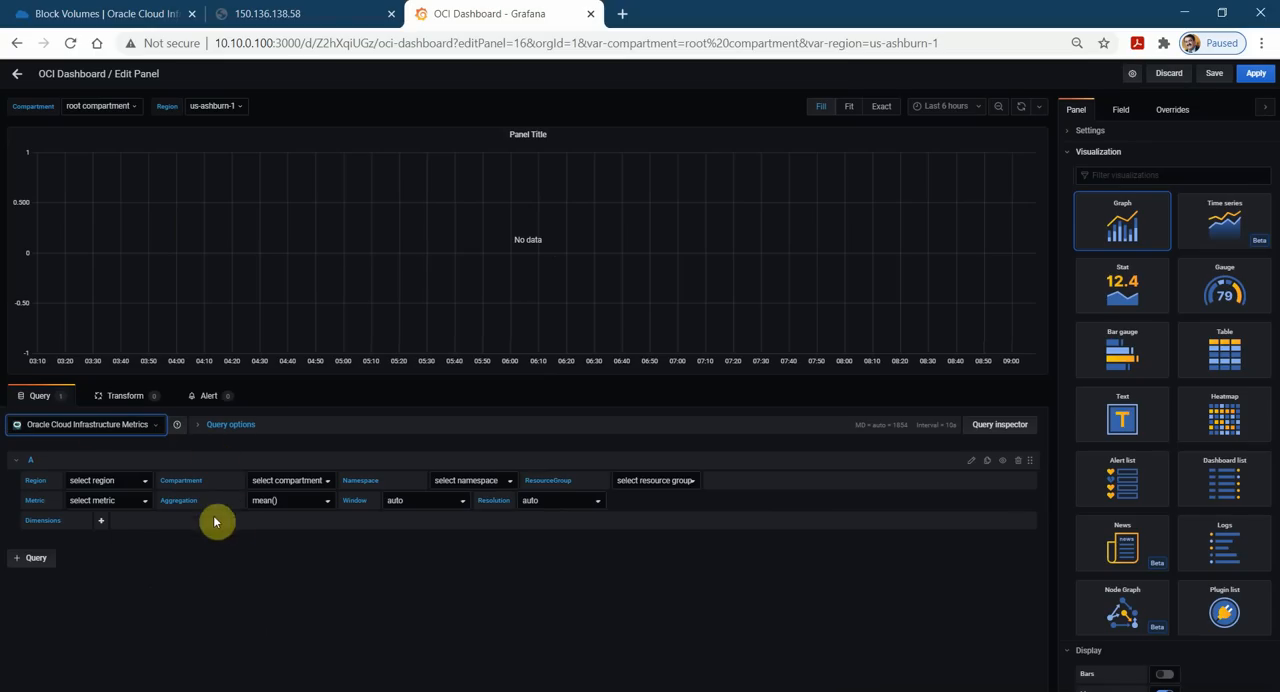
# Configure query A with region $region, compartment $compartment, namespace oci_compute_infrastructure_health and metric maintenance_status.
pyautogui.click(128, 483)
pyautogui.click(118, 499)
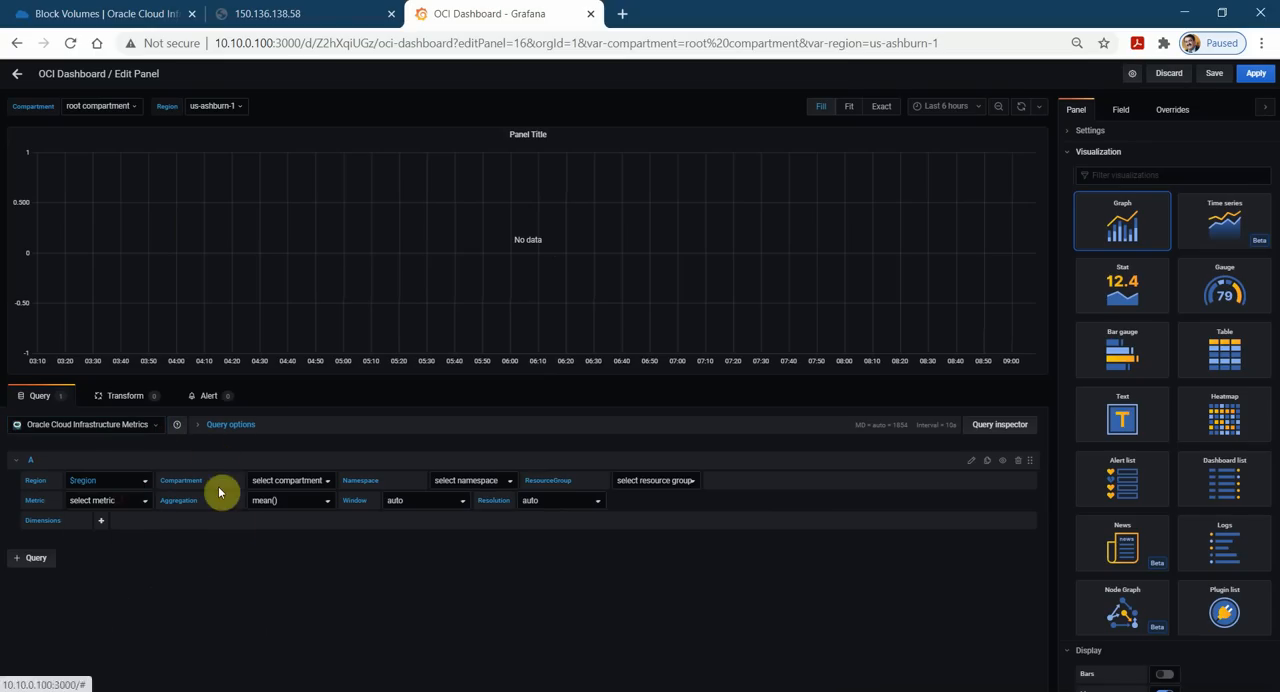
pyautogui.click(322, 482)
pyautogui.click(305, 497)
pyautogui.click(505, 481)
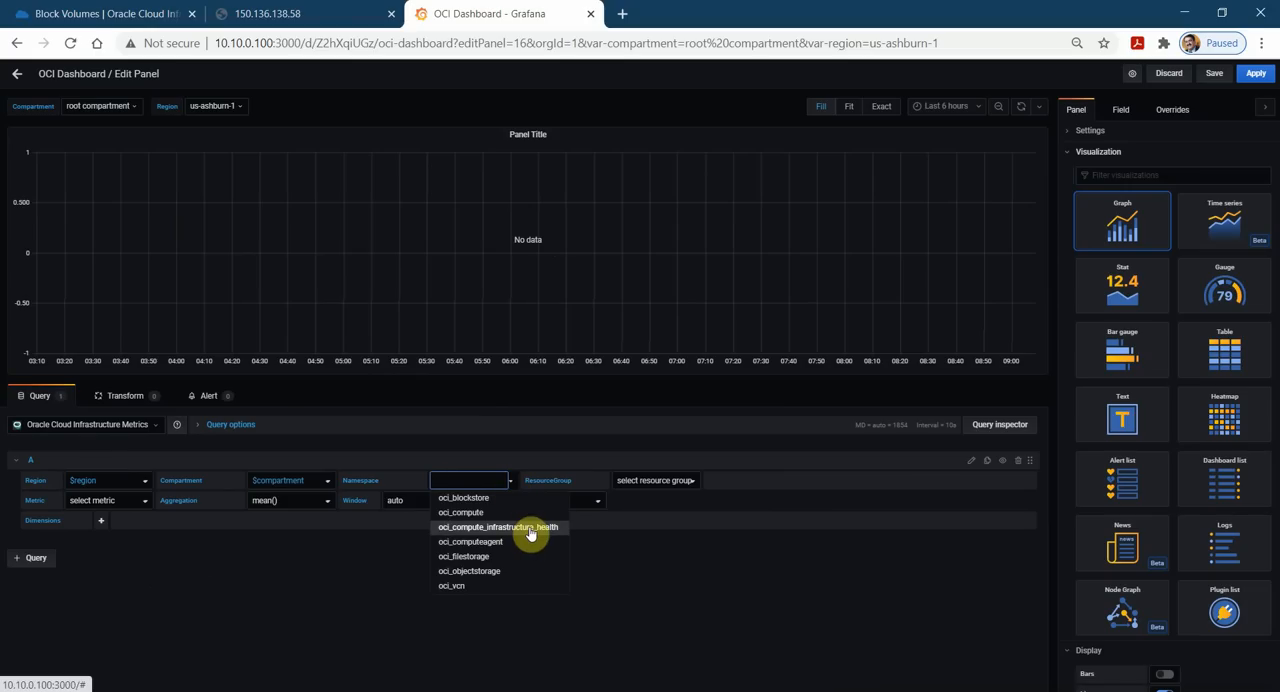
pyautogui.click(538, 534)
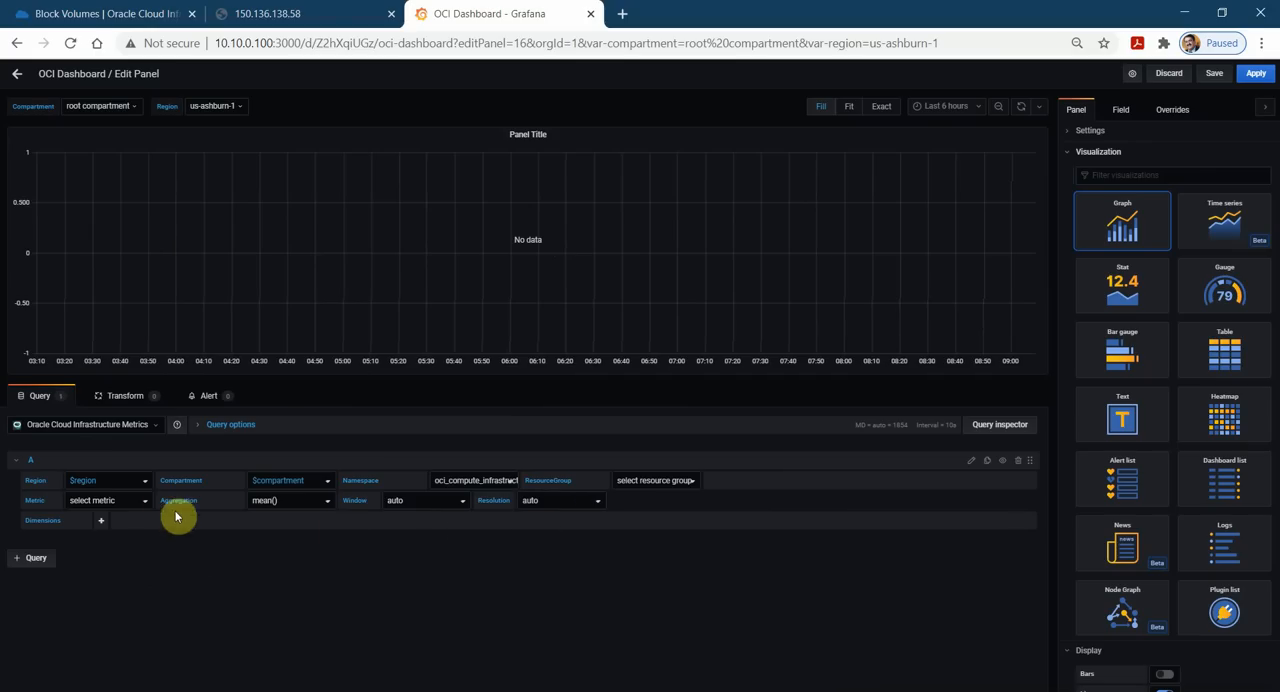
pyautogui.click(147, 508)
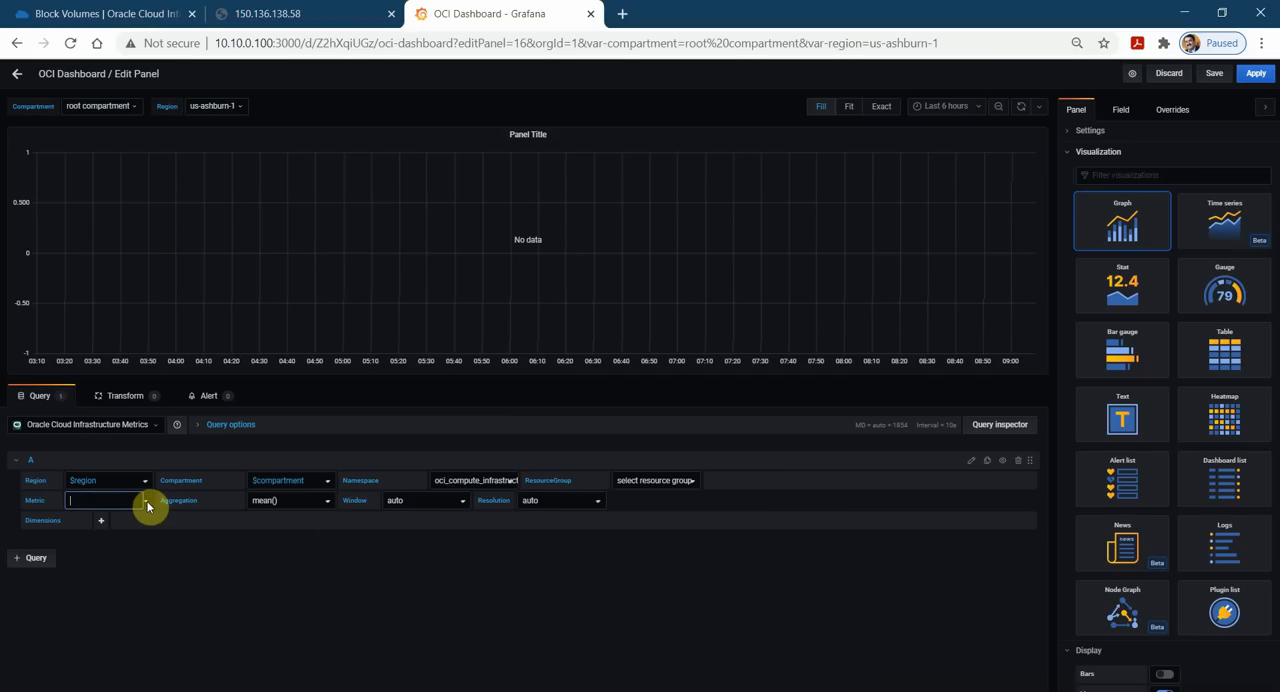
pyautogui.click(132, 532)
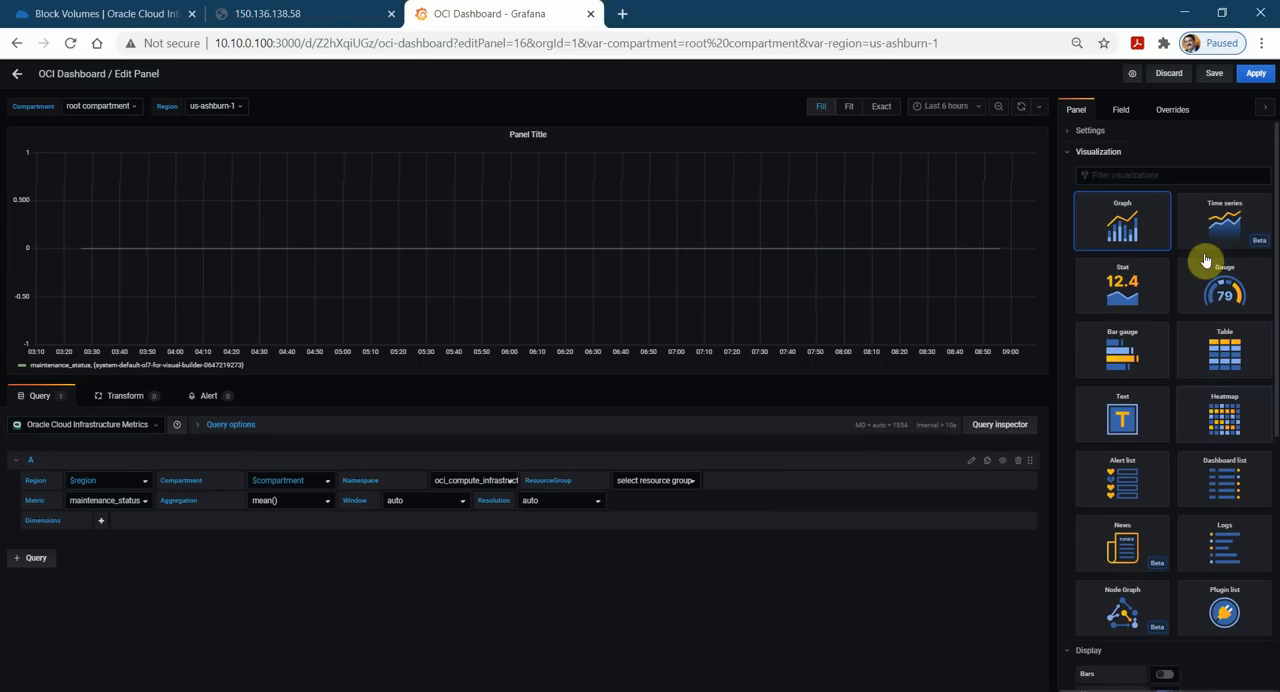
# Change the new panel's visualization to Stat and review its display options.
pyautogui.click(1136, 298)
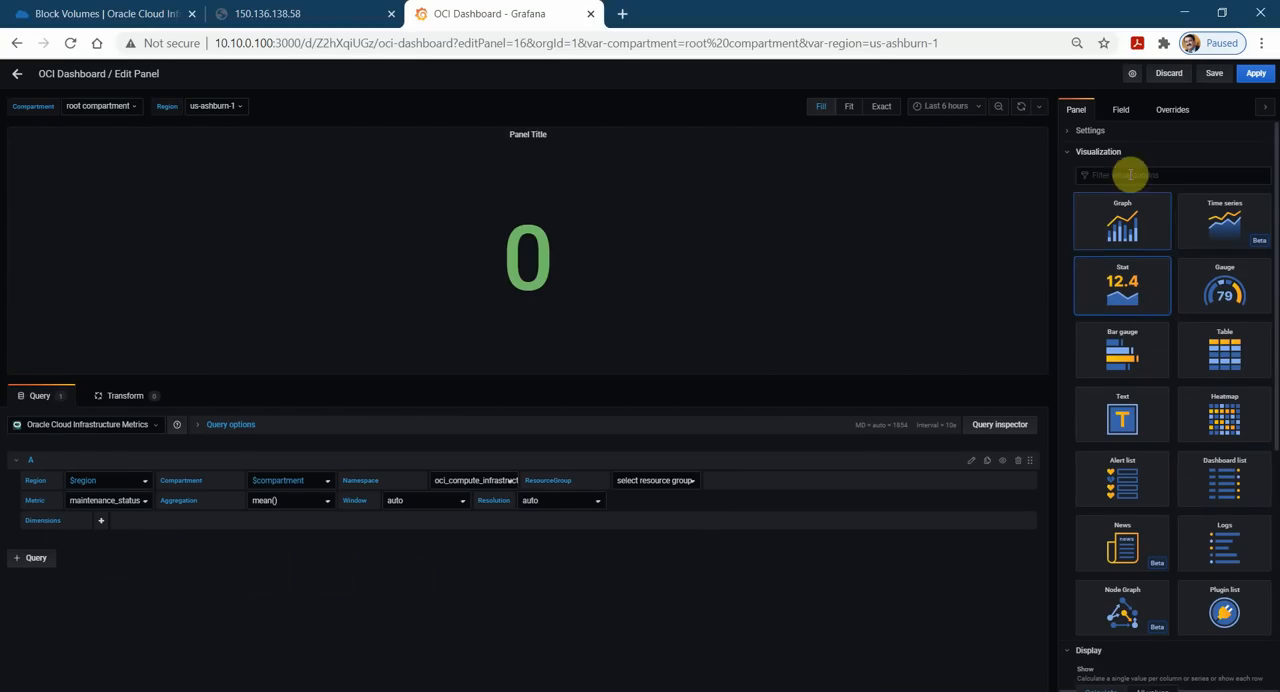
pyautogui.click(1076, 155)
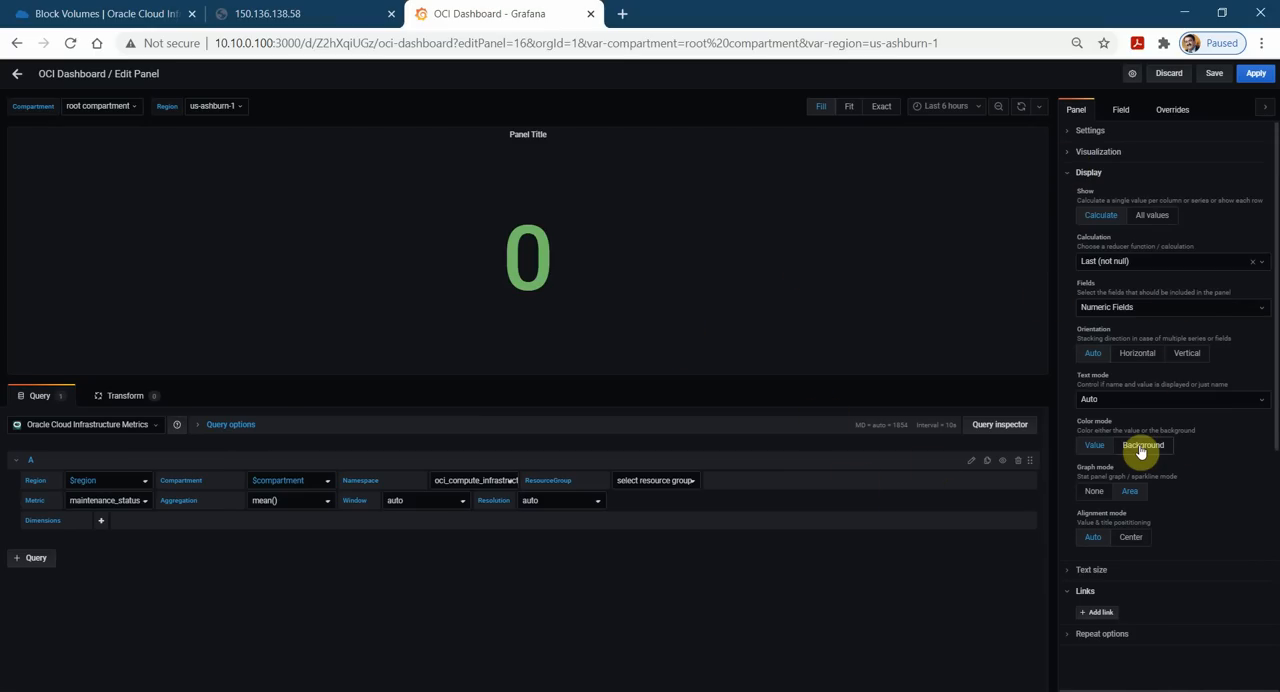
pyautogui.click(1076, 173)
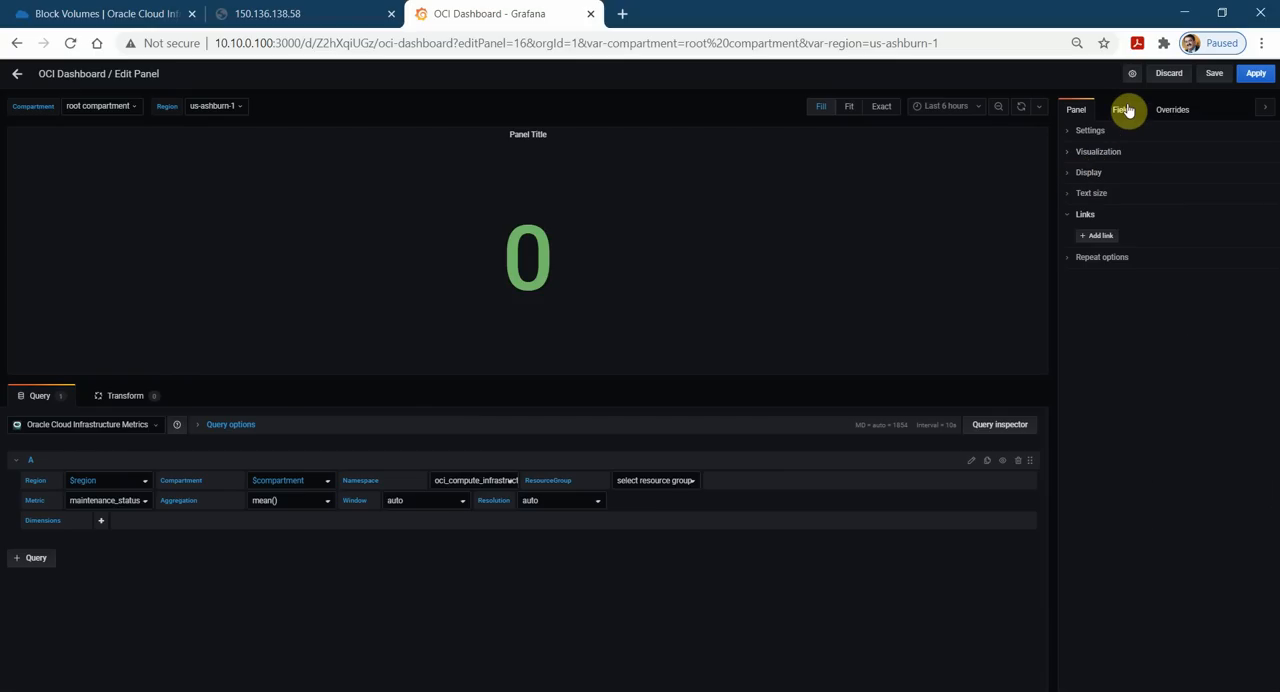
# Set the stat panel's field options to show OK when there is no value.
pyautogui.click(1124, 110)
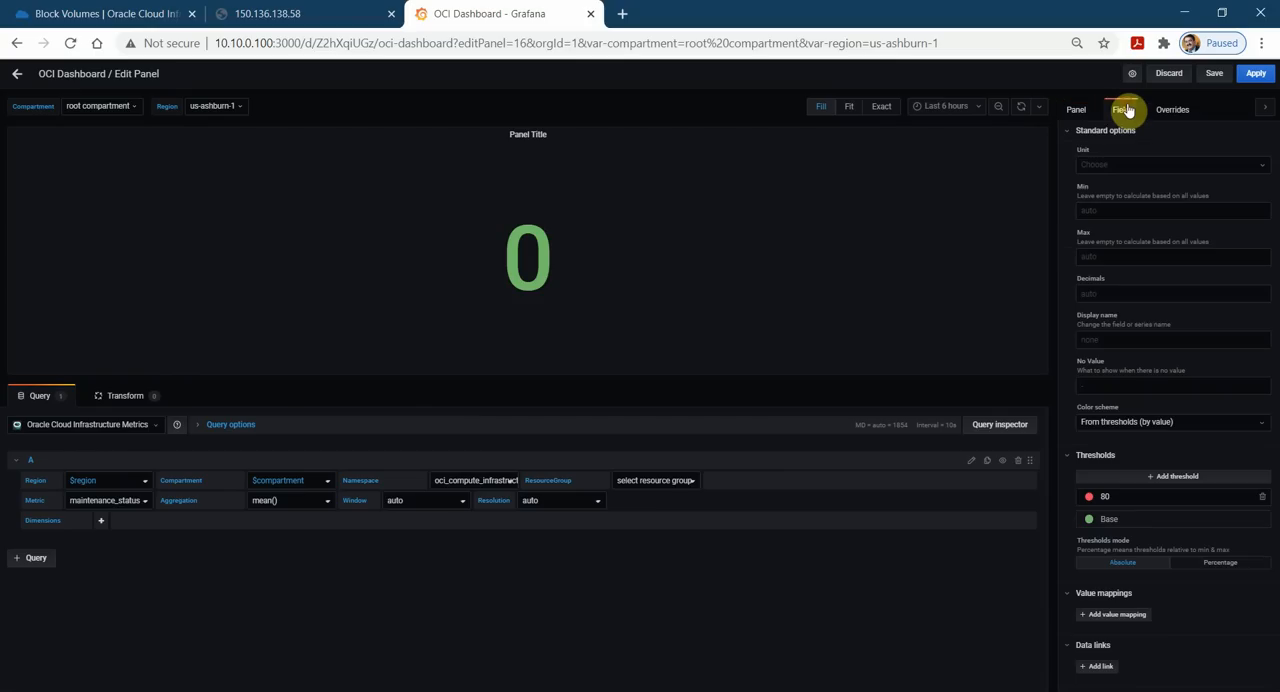
pyautogui.click(1120, 387)
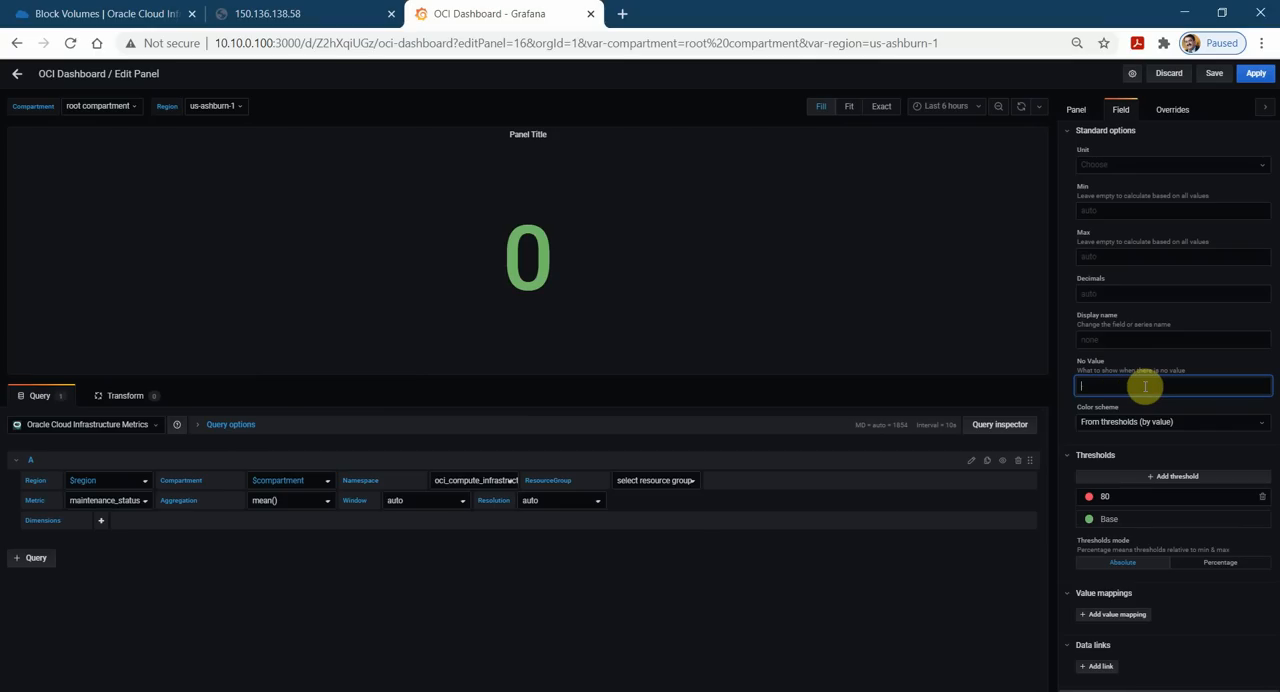
pyautogui.click(1124, 341)
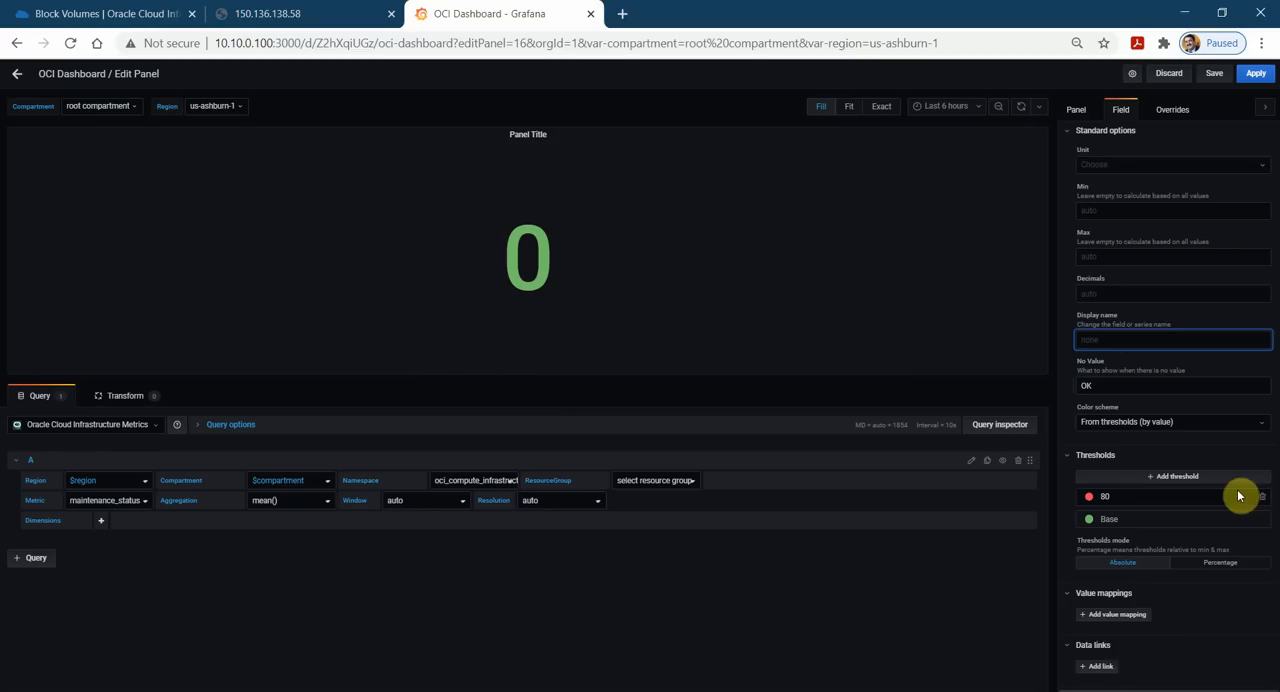
# Add a value mapping to the panel that shows the value 0 as the text OK.
pyautogui.click(1110, 616)
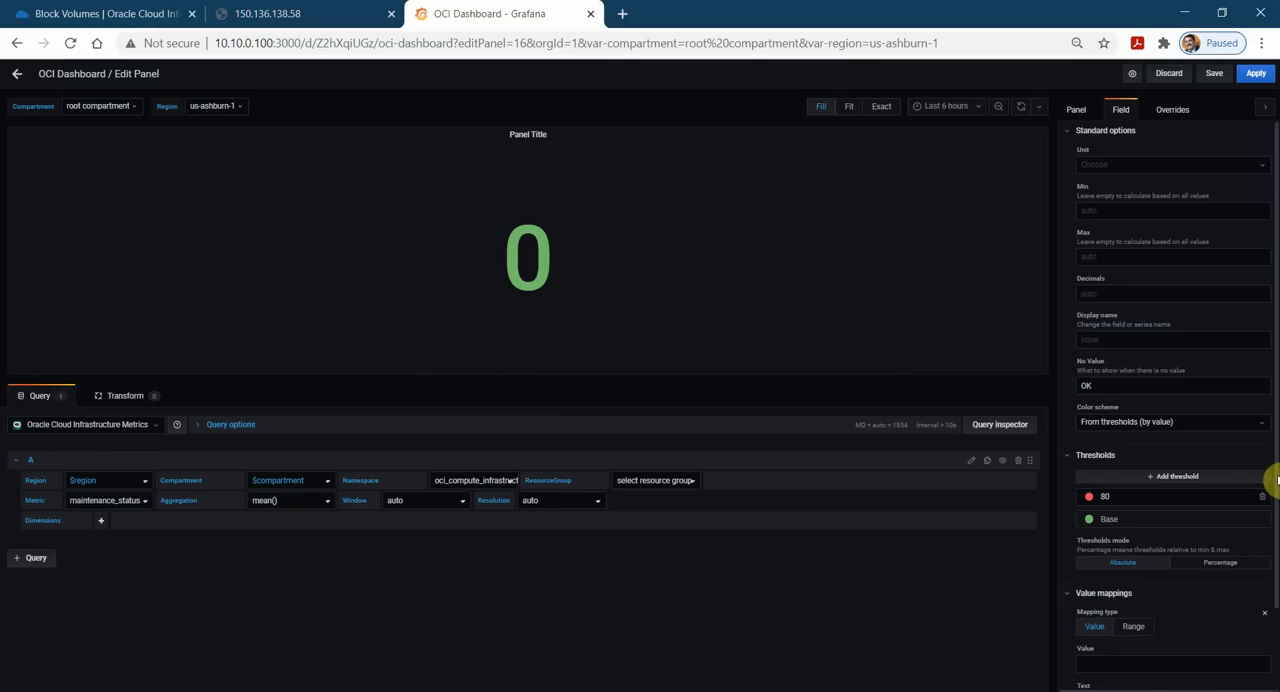
pyautogui.scroll(-1, 1268, 530)
pyautogui.click(1122, 563)
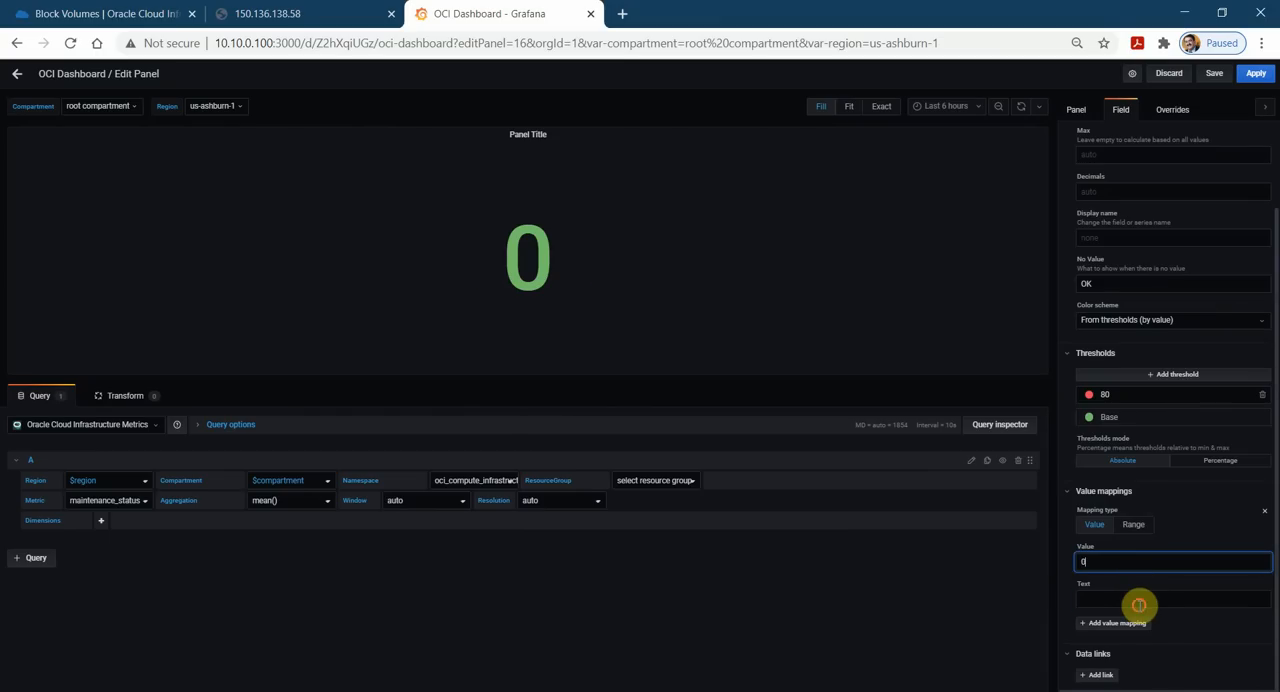
pyautogui.click(1135, 604)
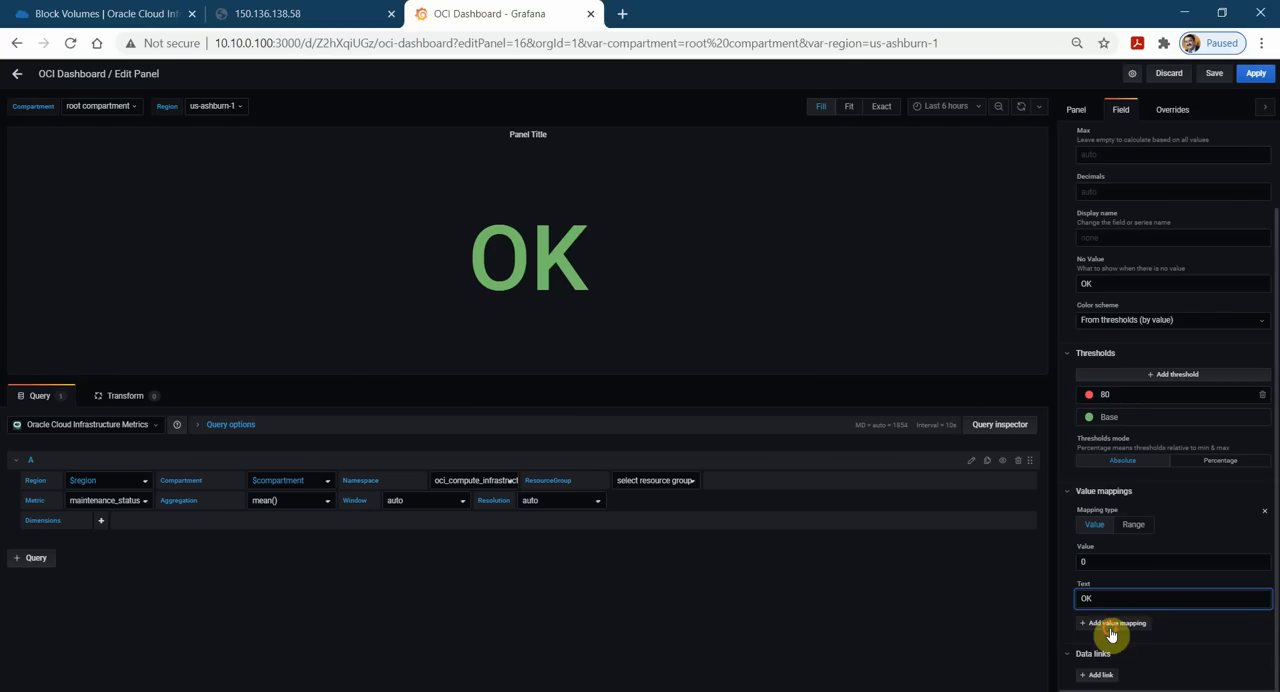
# Add a second value mapping that shows the value 1 as MR, and apply the panel edits to the dashboard.
pyautogui.click(1110, 623)
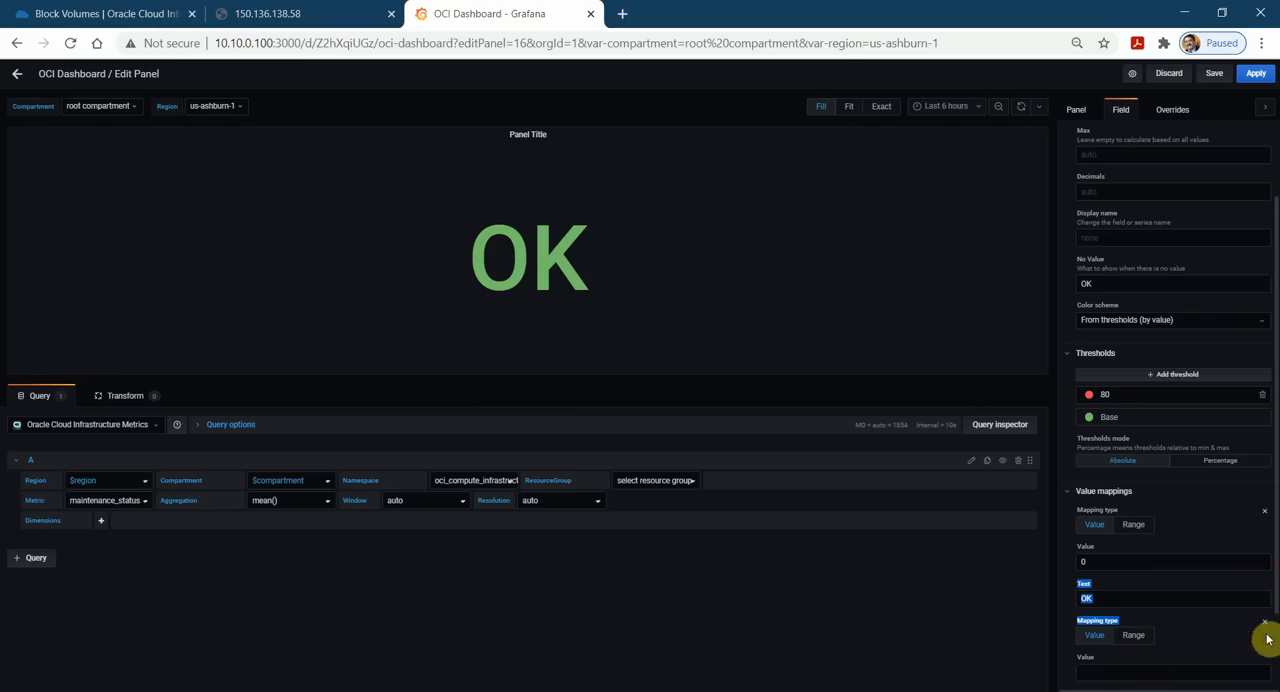
pyautogui.click(1126, 672)
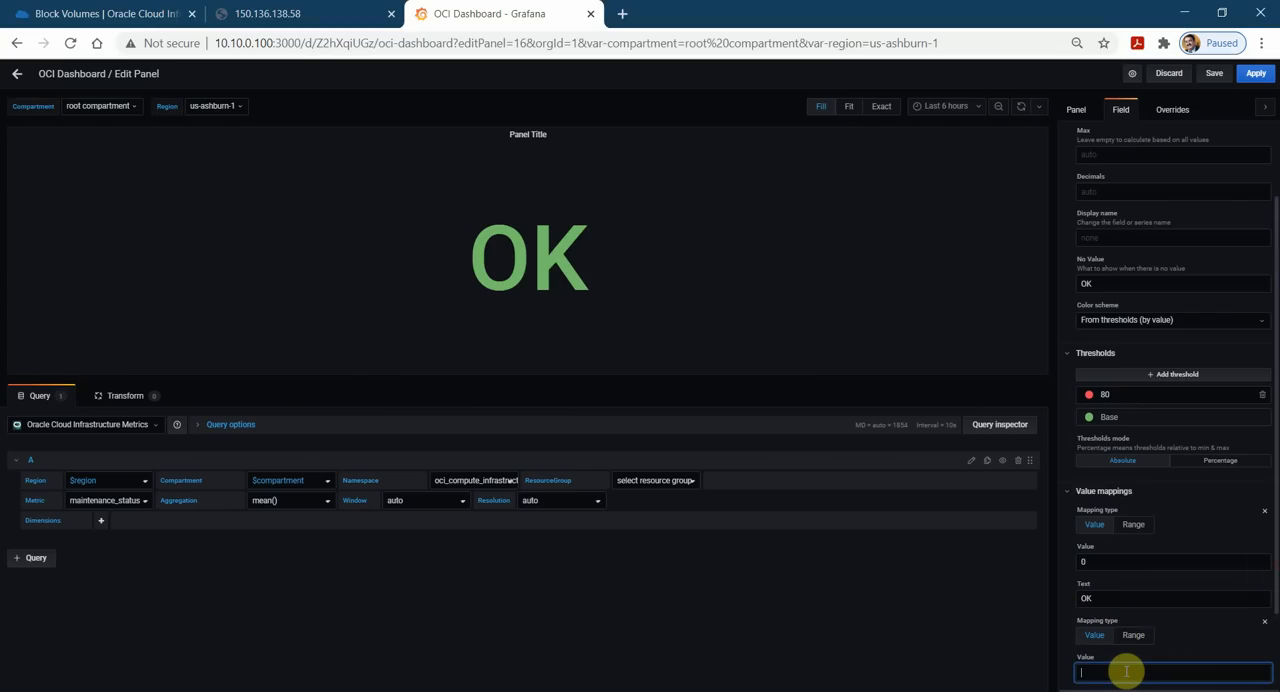
pyautogui.write('1')
pyautogui.scroll(-1, 1272, 630)
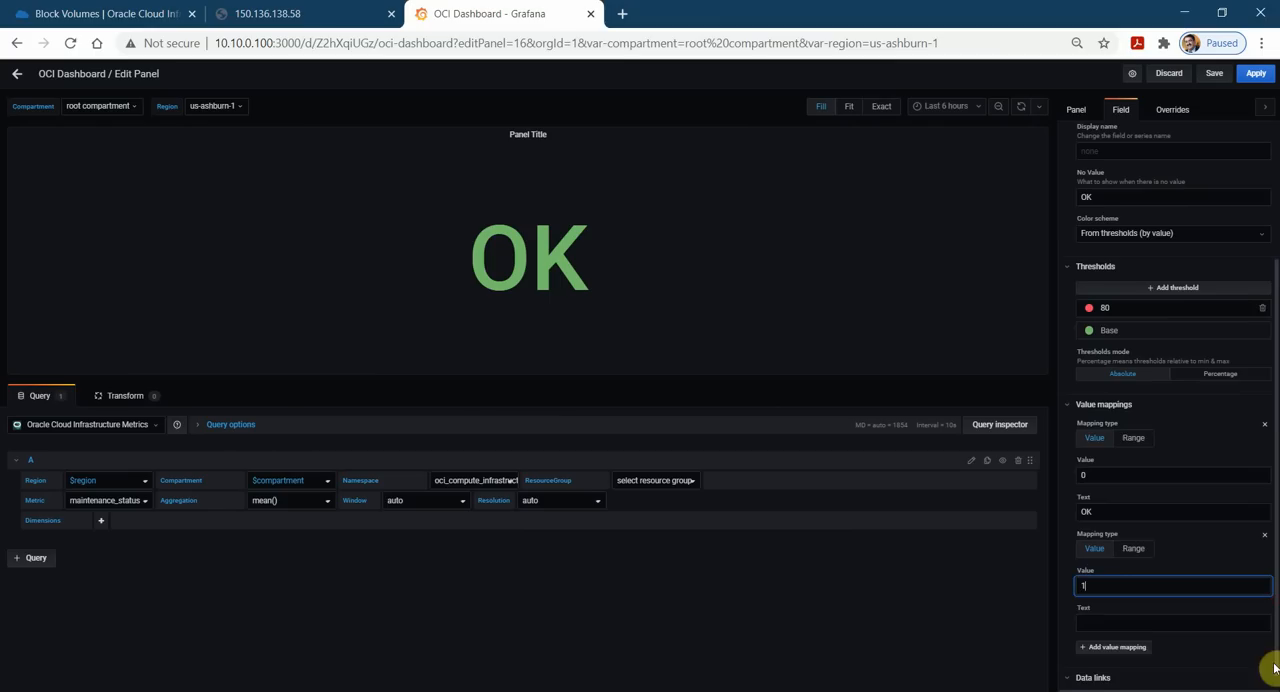
pyautogui.click(1128, 622)
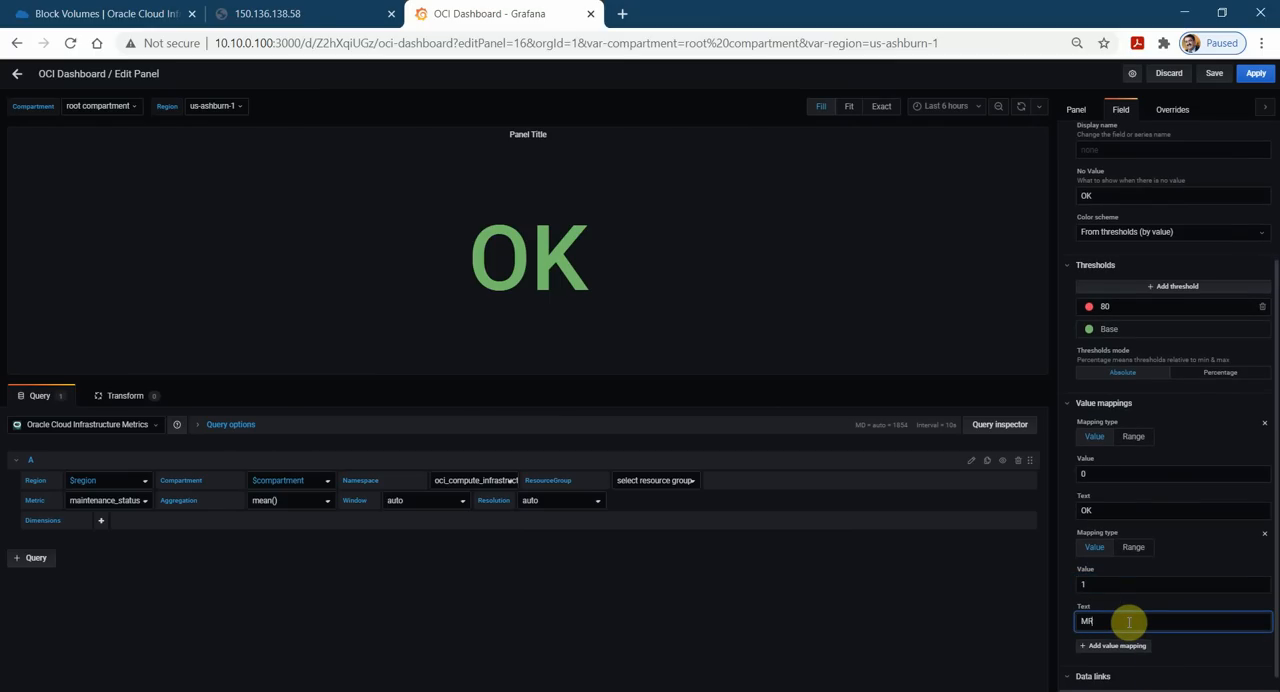
pyautogui.write('MR')
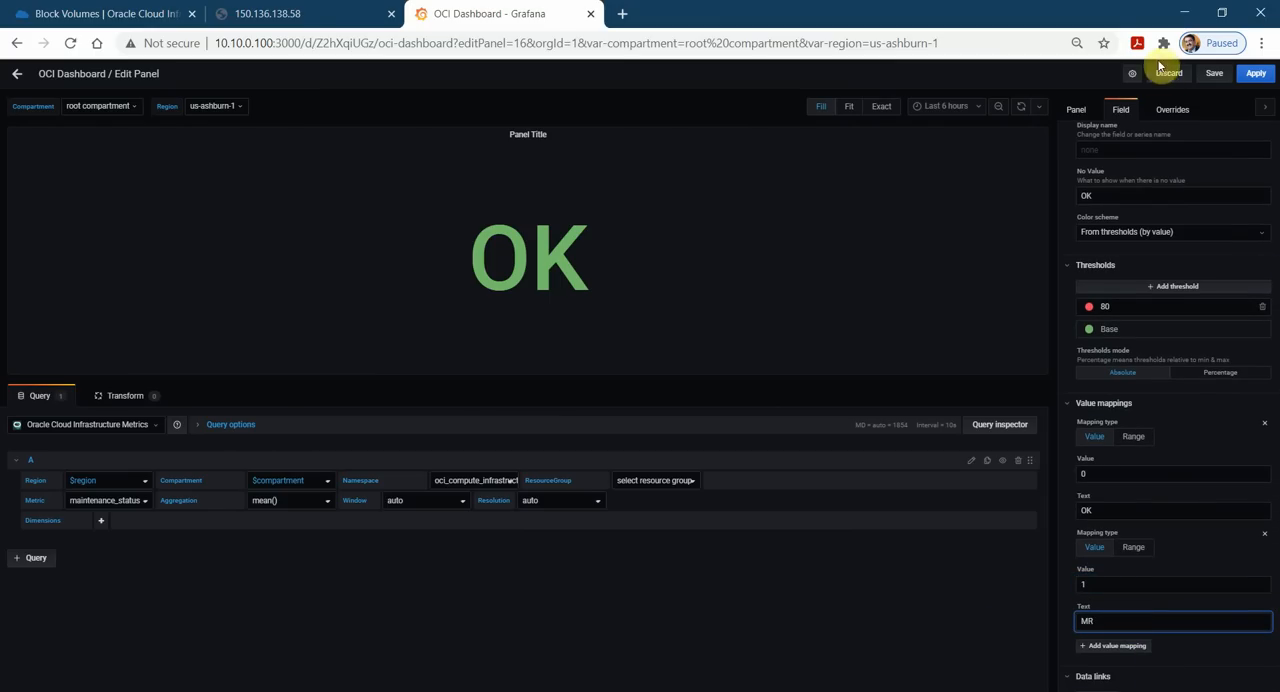
pyautogui.click(1256, 74)
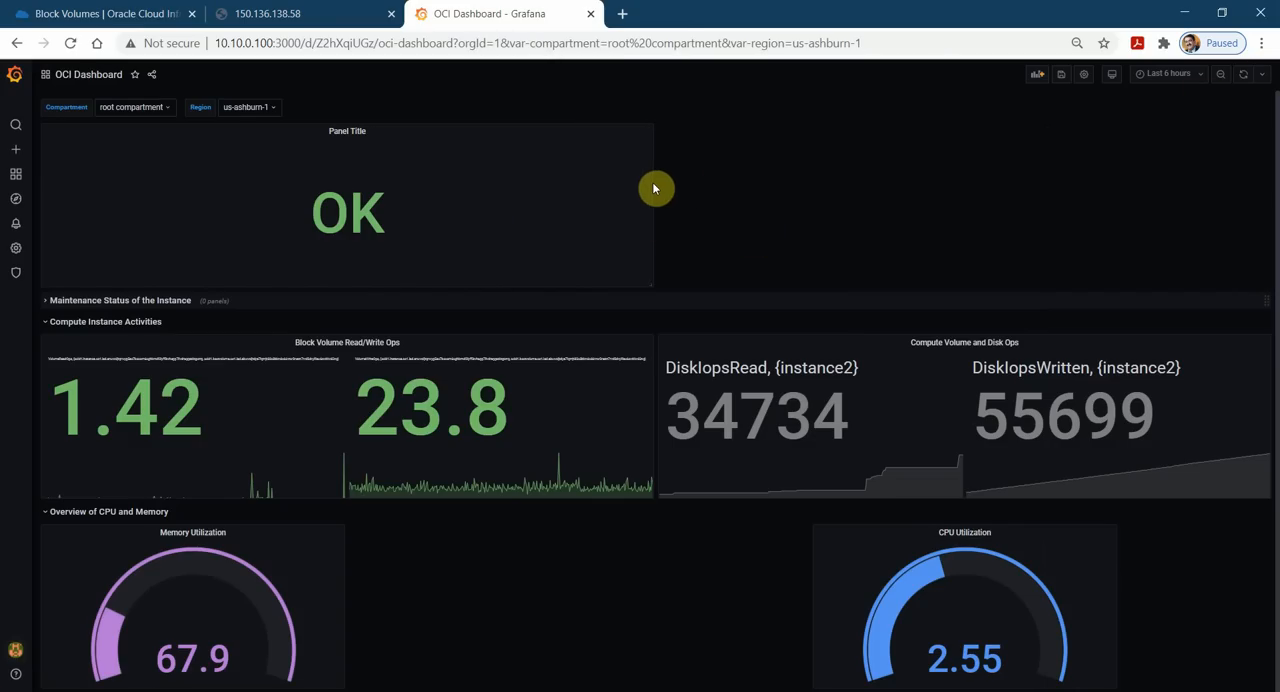
# Resize the OK stat panel to a shorter, full-width strip and place it directly below the Maintenance Status of the Instance row.
pyautogui.moveTo(651, 285); pyautogui.dragTo(1243, 203)
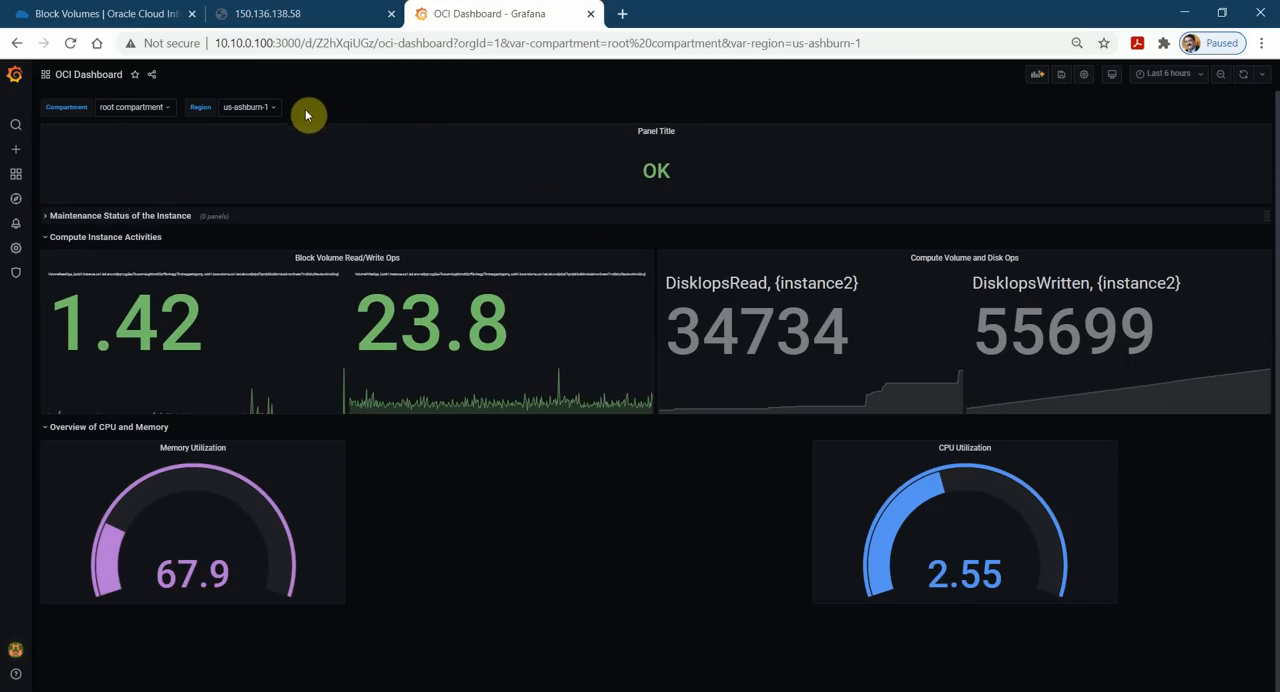
pyautogui.moveTo(329, 123); pyautogui.dragTo(318, 200)
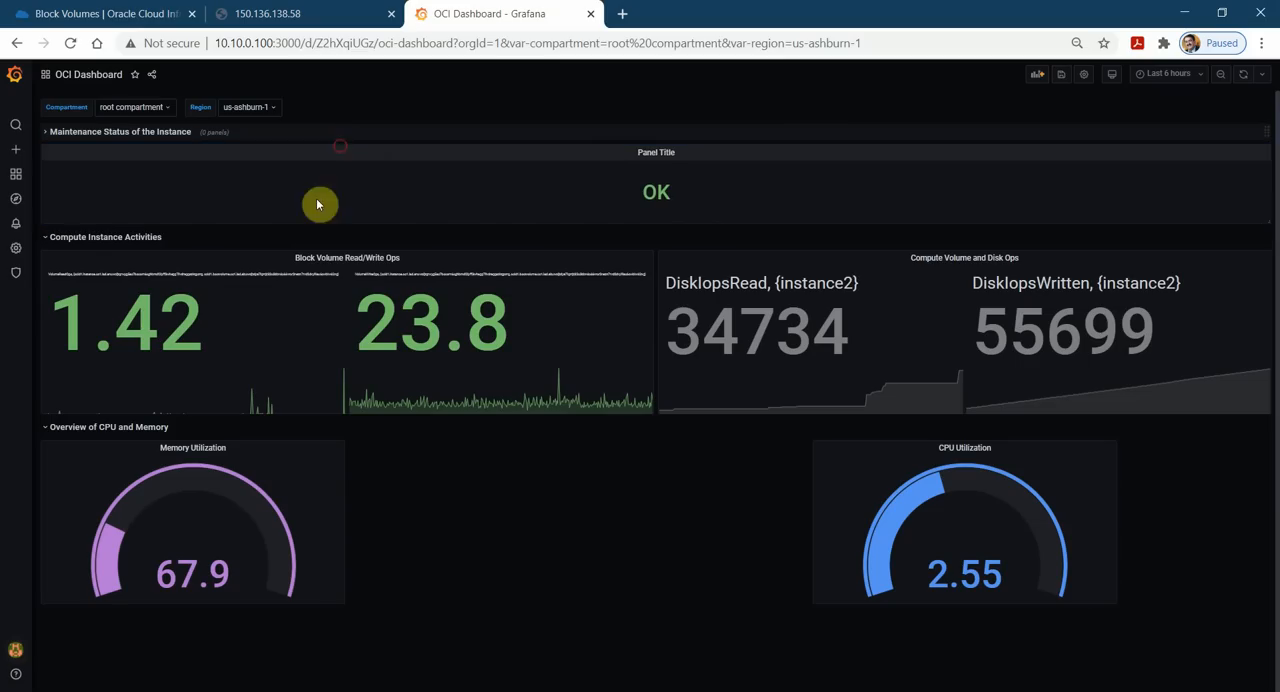
# Collapse the Compute Instance Activities and Overview of CPU and Memory rows, and expand both again.
pyautogui.click(50, 243)
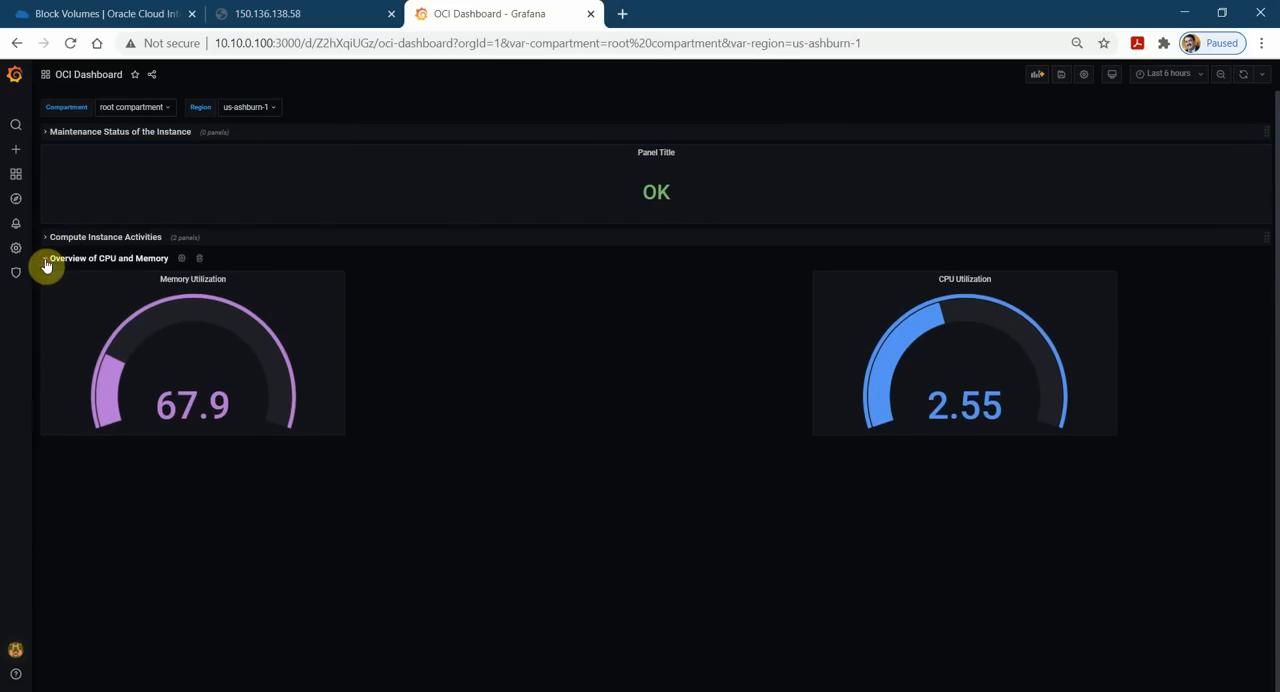
pyautogui.click(50, 258)
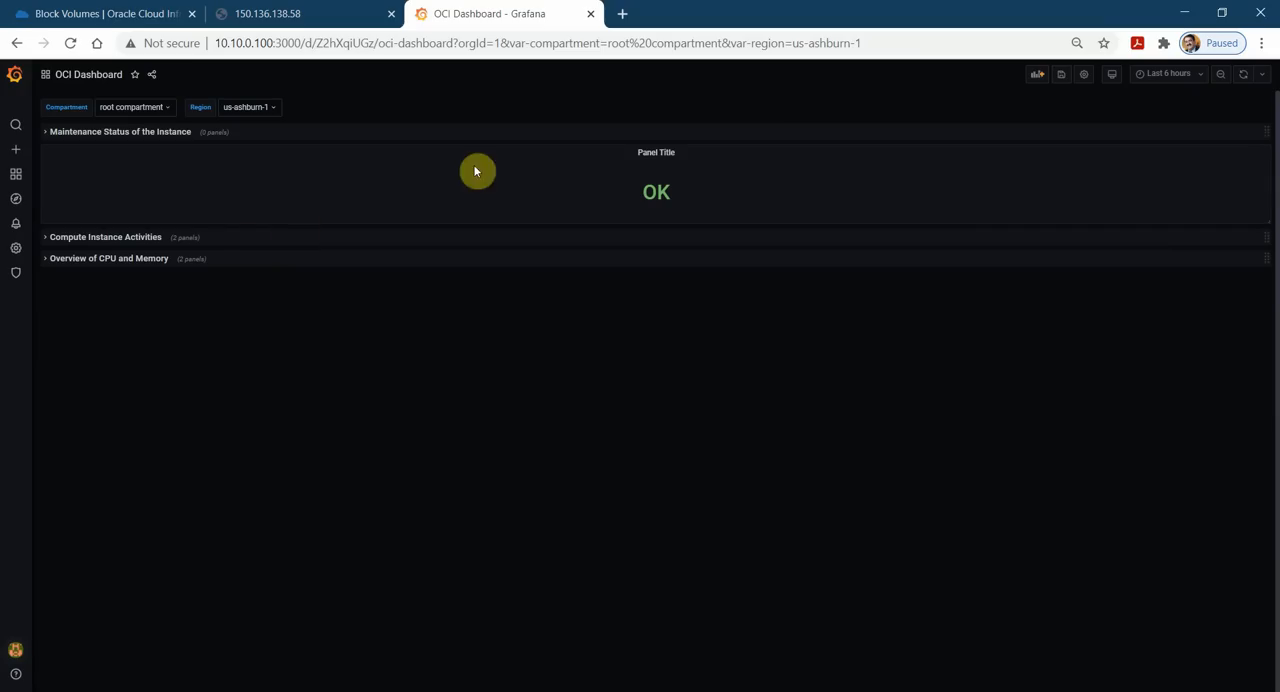
pyautogui.click(43, 264)
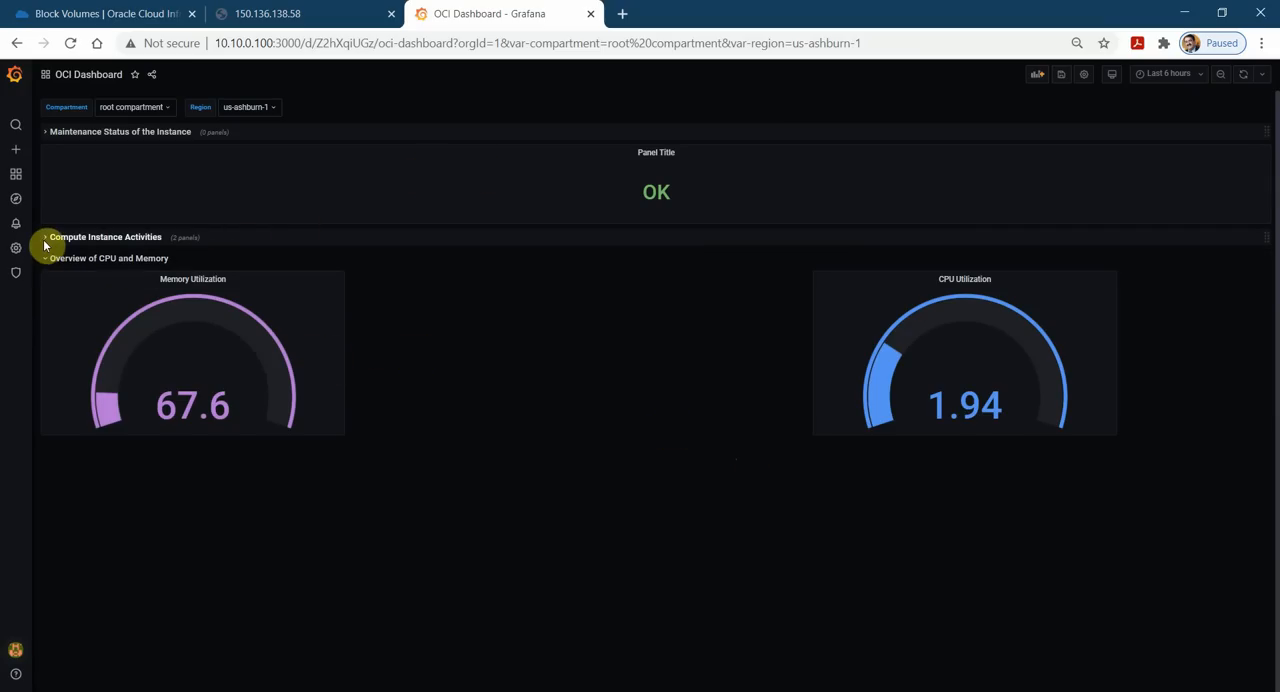
pyautogui.click(44, 240)
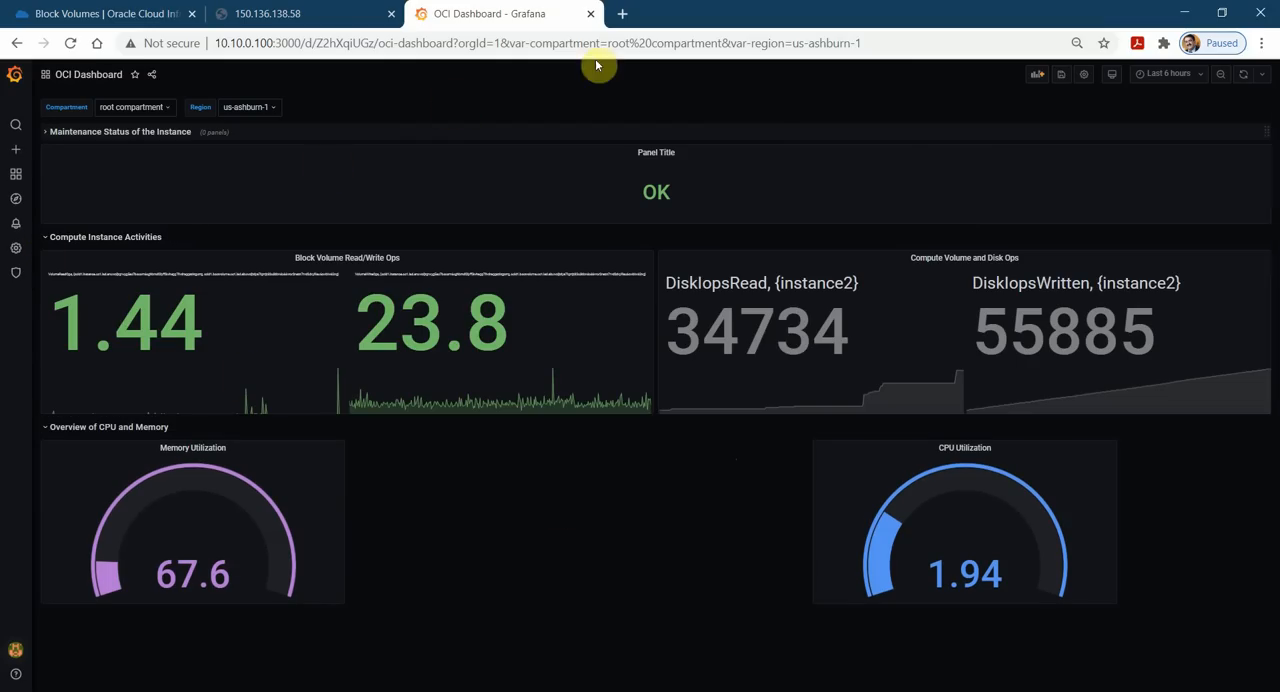
# Open grafana.com in a new browser tab and go to the organization's My Dashboards page in the account.
pyautogui.click(622, 14)
pyautogui.write('gra')
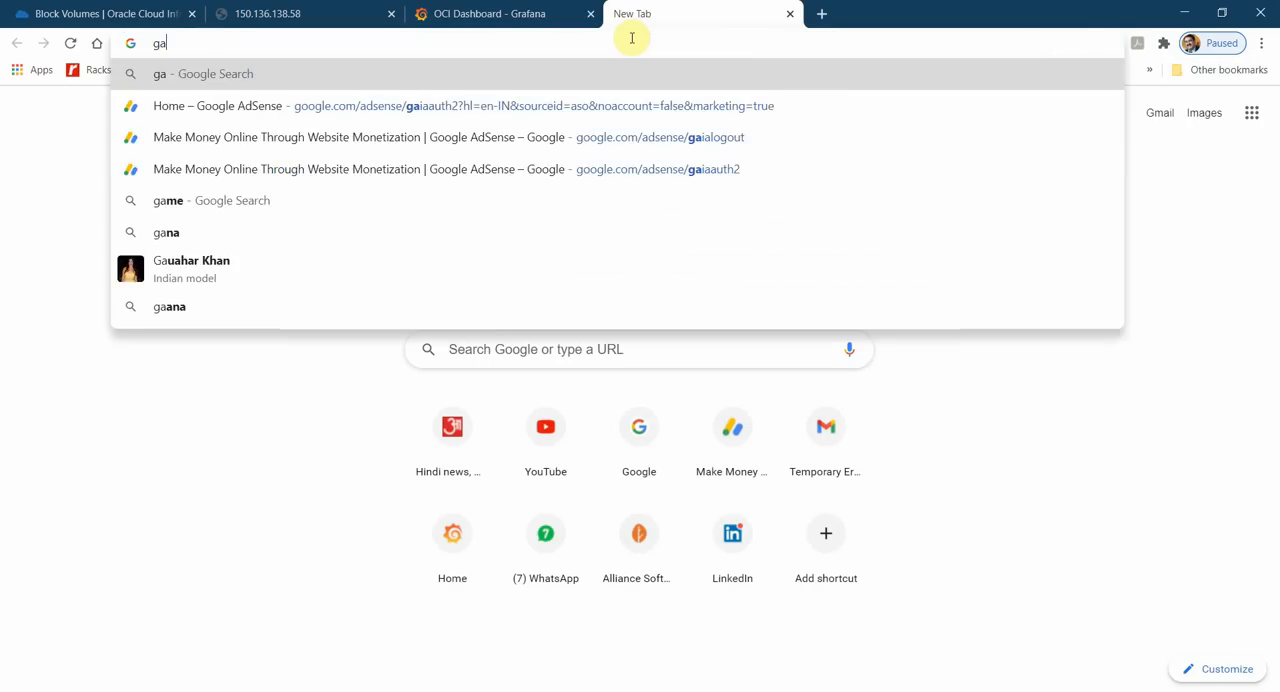
pyautogui.press('Return')
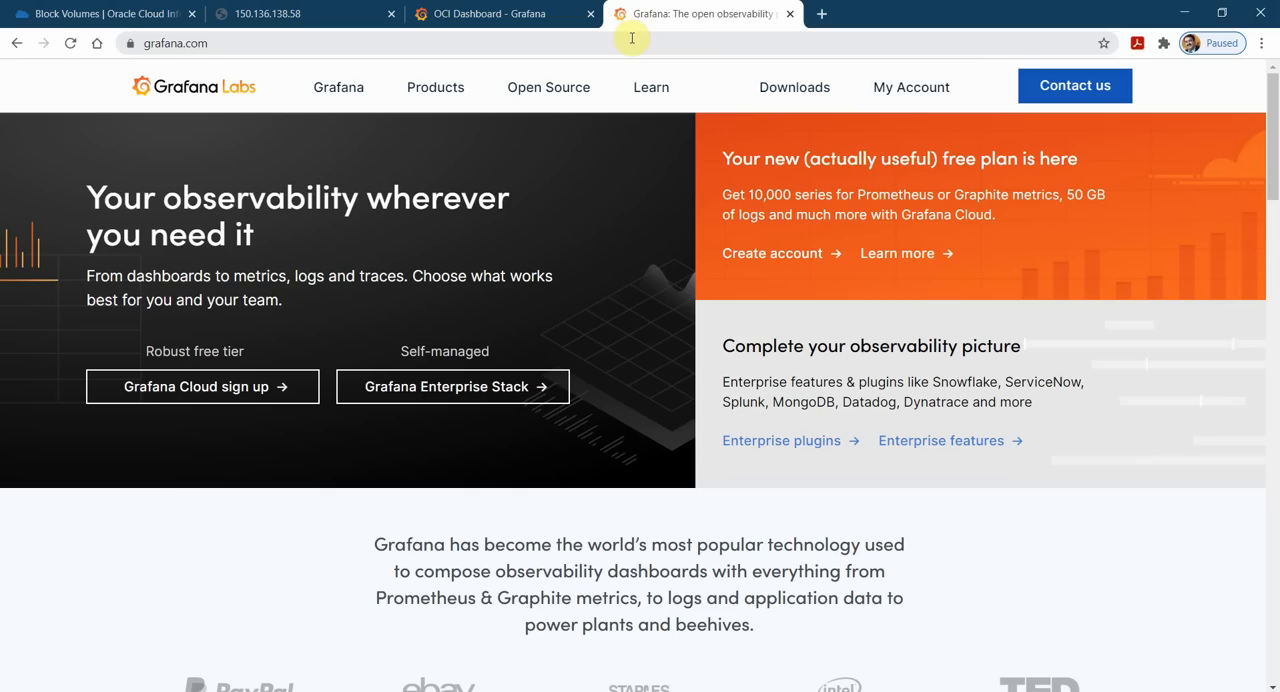
pyautogui.click(924, 97)
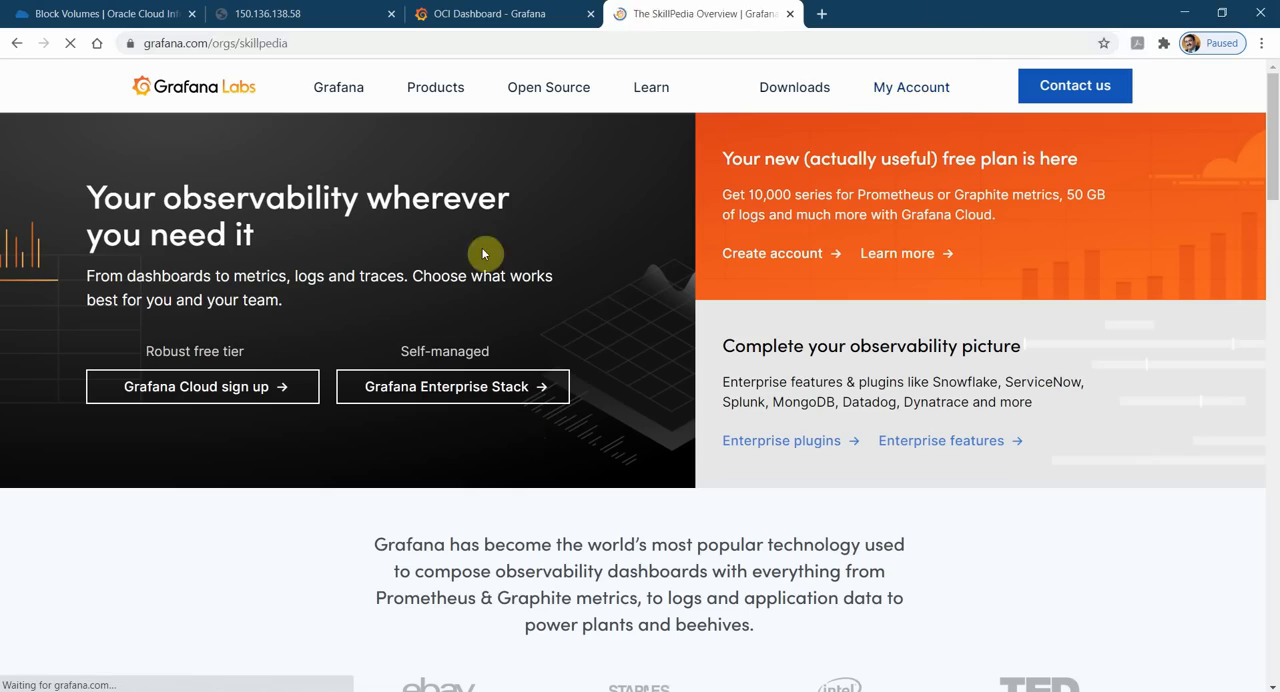
pyautogui.scroll(-3, 330, 500)
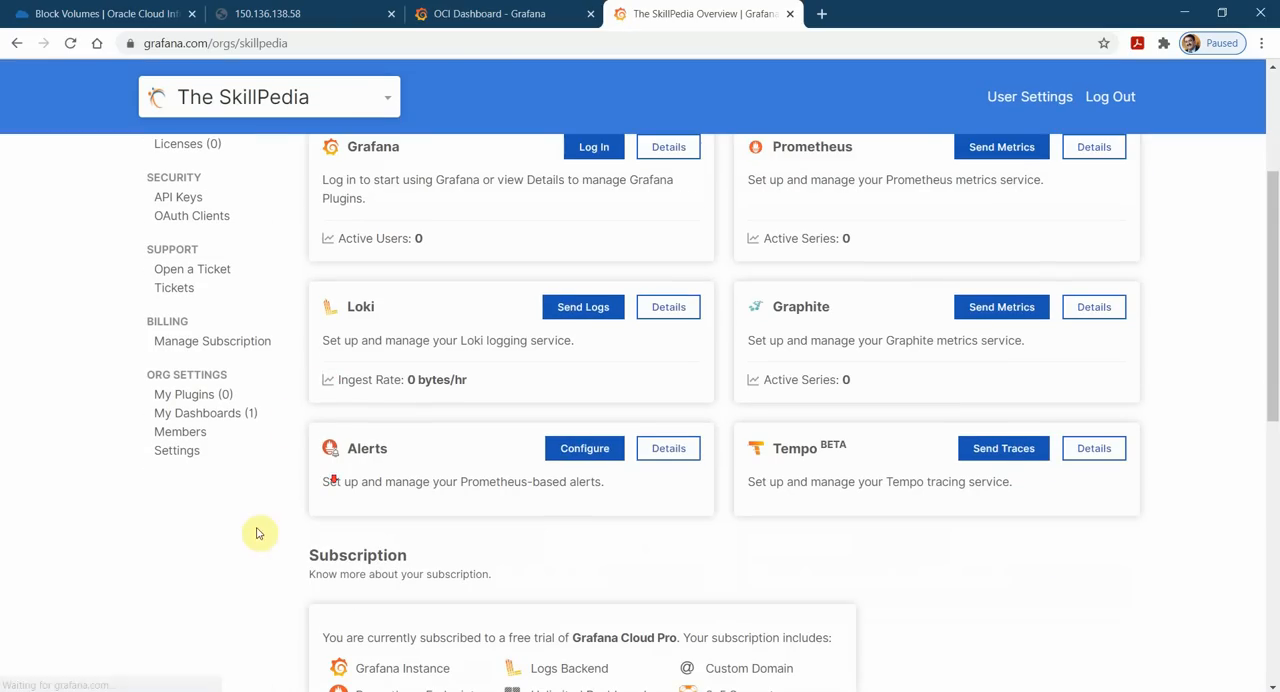
pyautogui.click(199, 413)
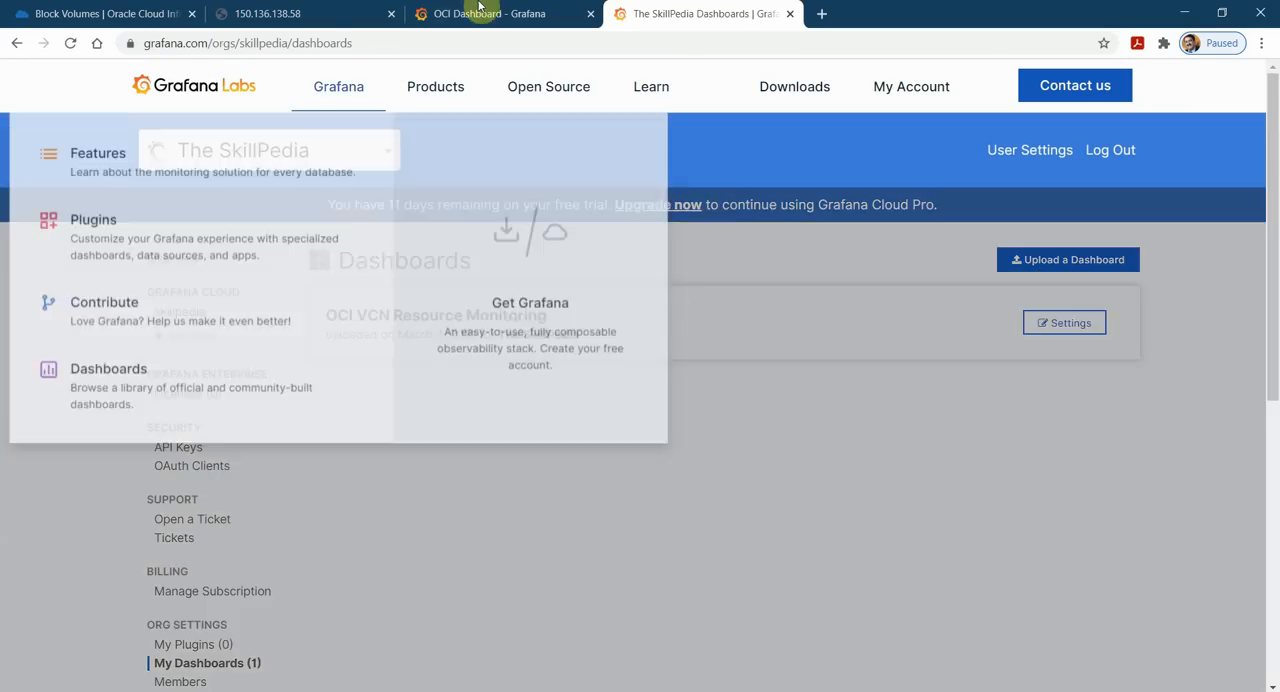
# Return to the OCI Dashboard and export it to a JSON file.
pyautogui.click(481, 10)
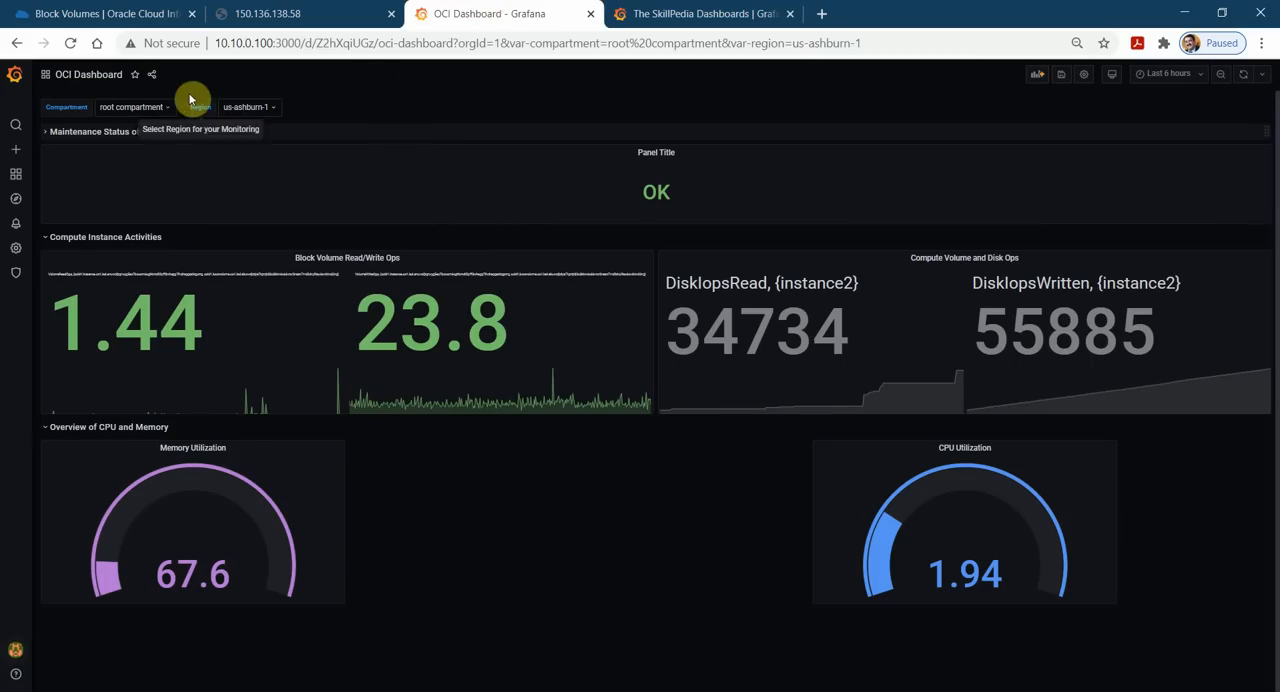
pyautogui.click(153, 80)
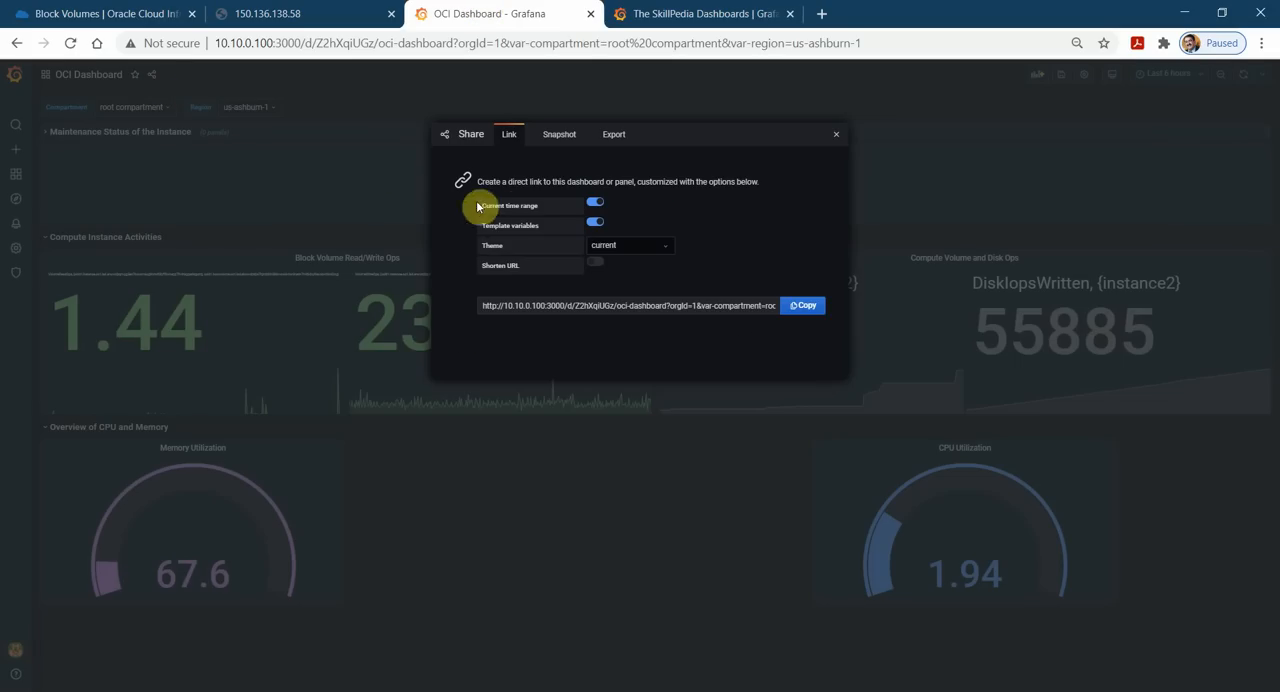
pyautogui.click(615, 140)
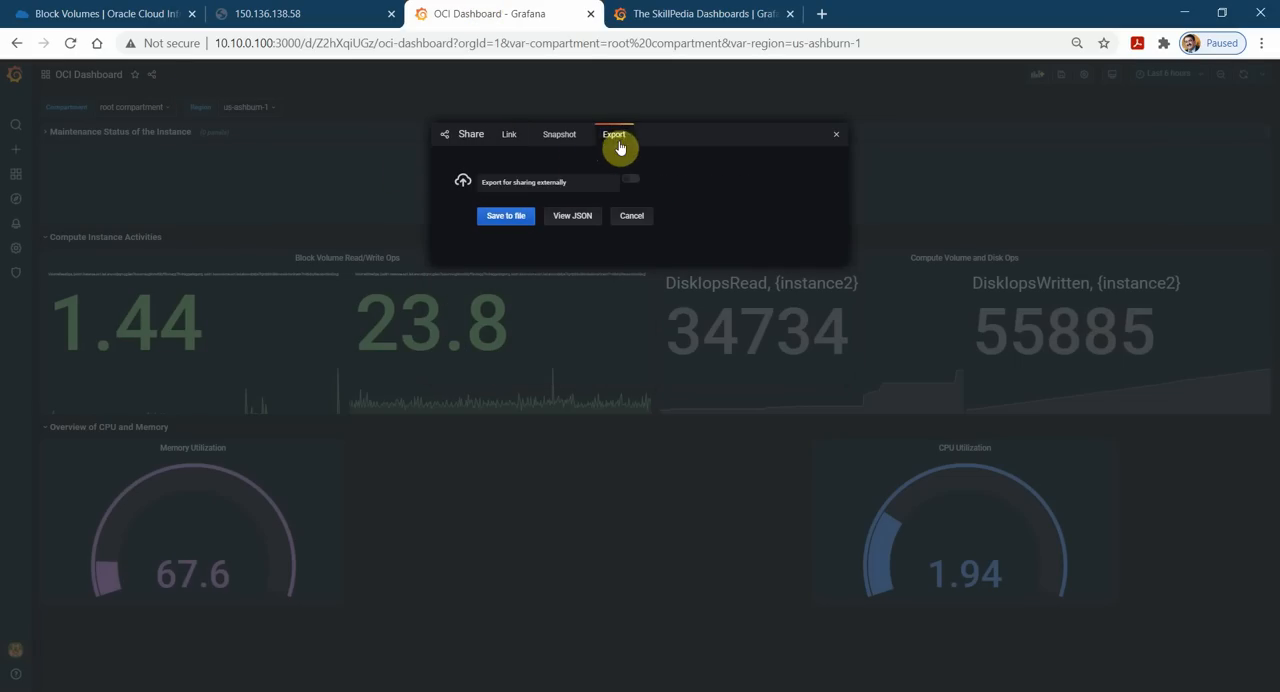
pyautogui.click(515, 223)
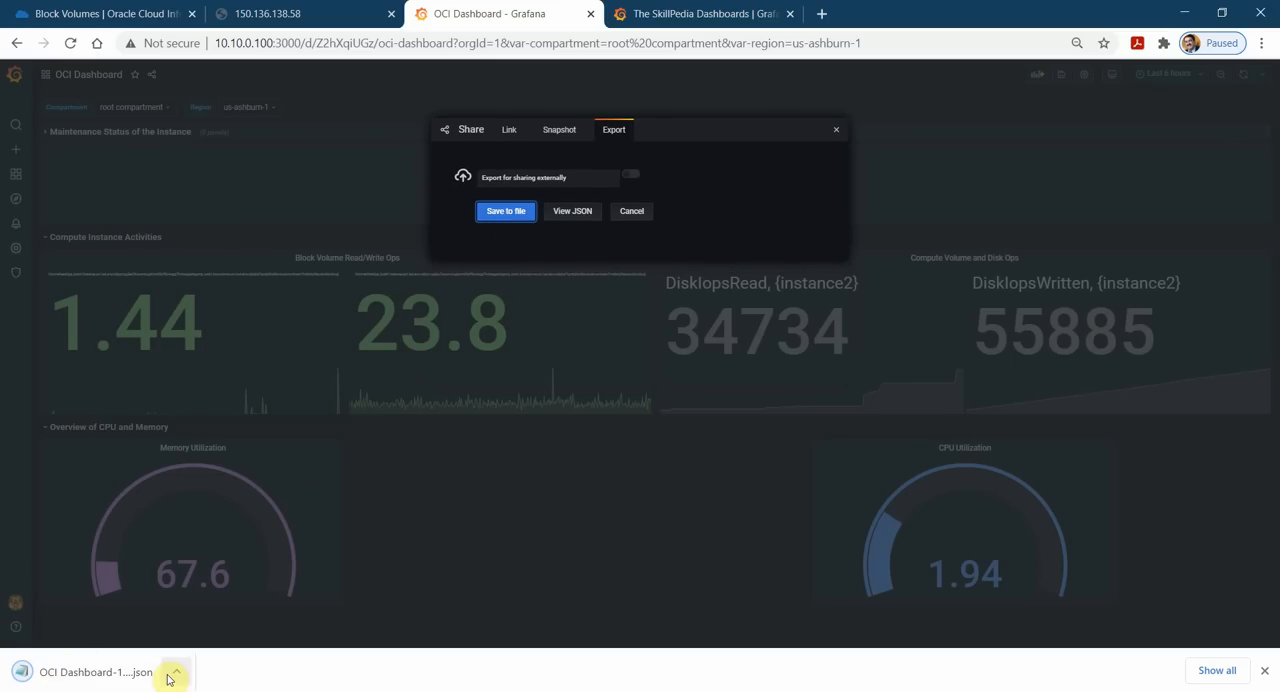
# Try to upload the exported dashboard JSON file on the organization's Grafana dashboards page, and close the upload form.
pyautogui.click(680, 12)
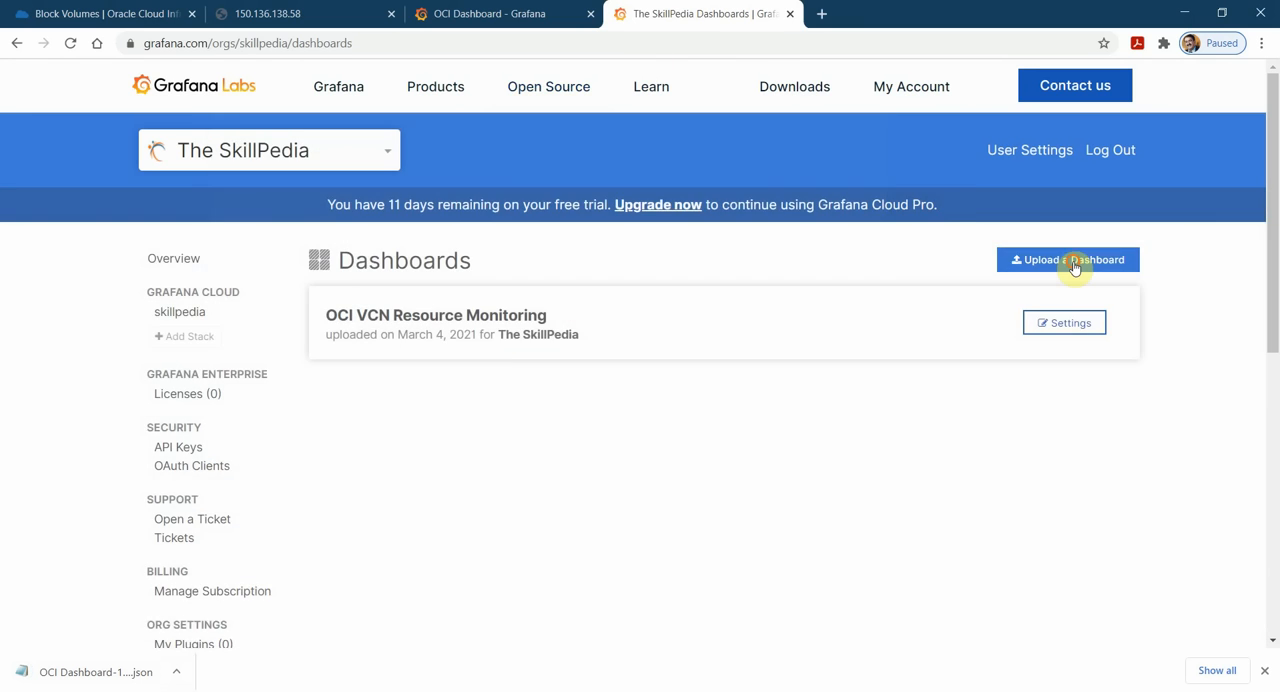
pyautogui.click(1072, 261)
pyautogui.click(496, 366)
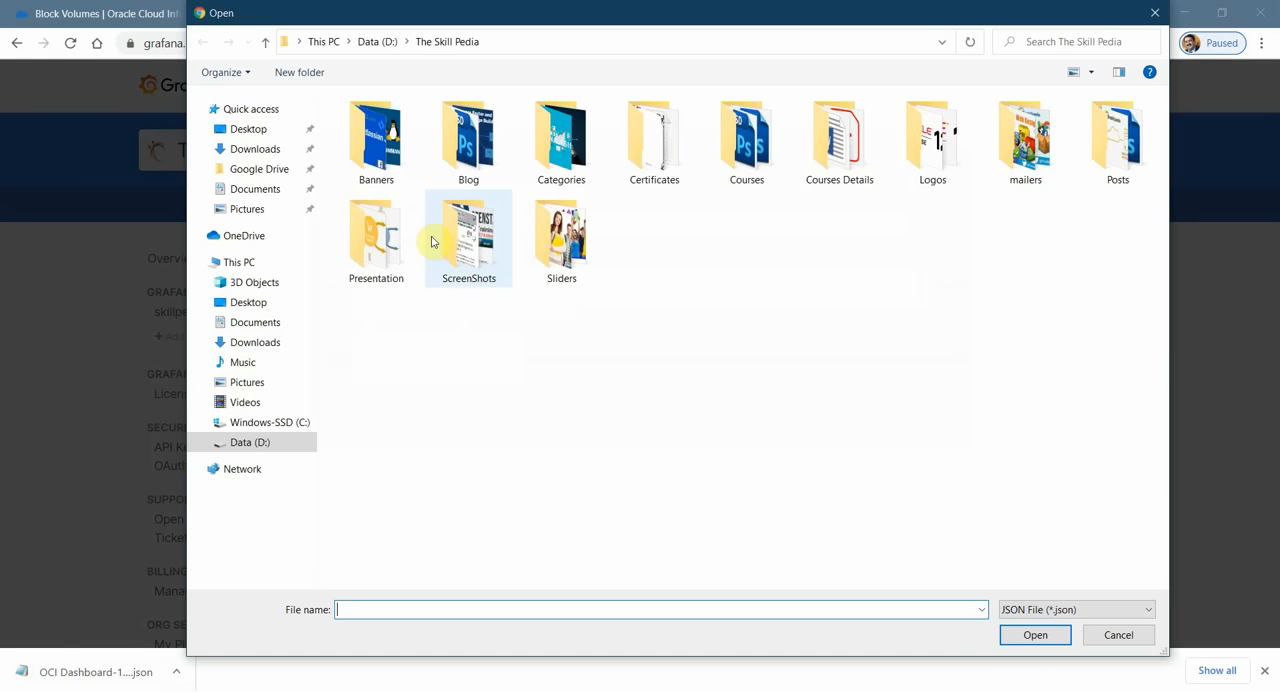
pyautogui.click(257, 150)
pyautogui.click(432, 141)
pyautogui.click(1035, 635)
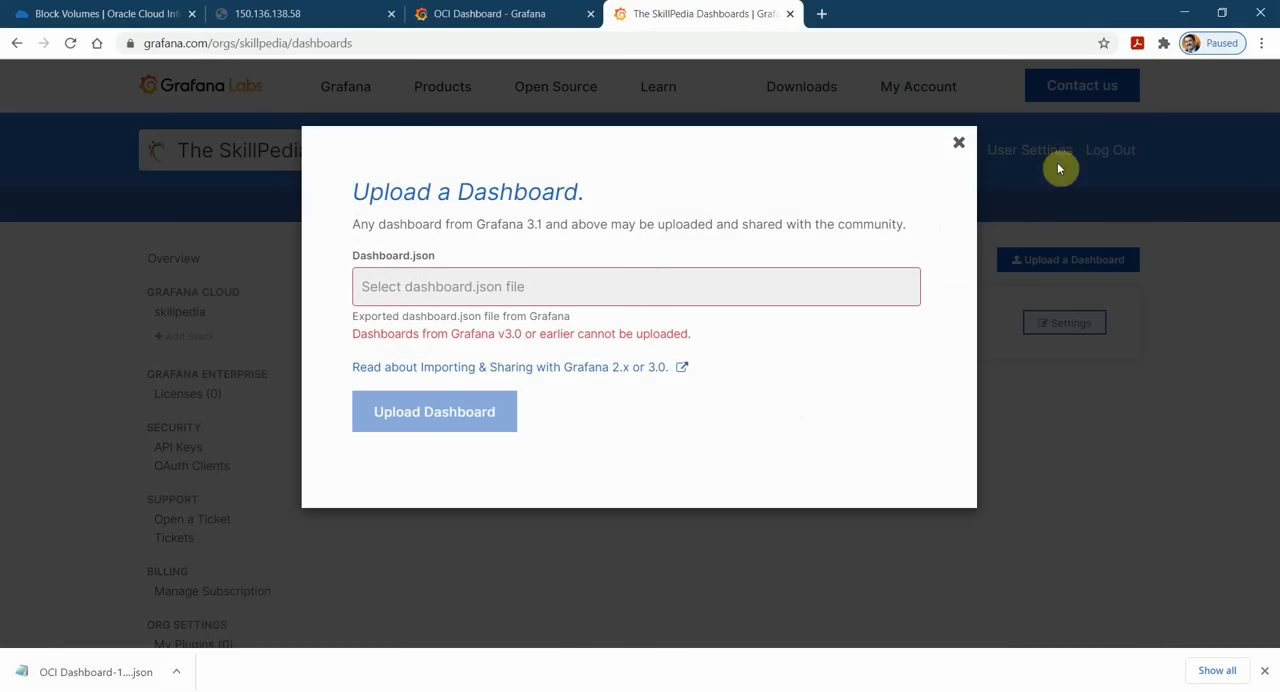
pyautogui.click(959, 145)
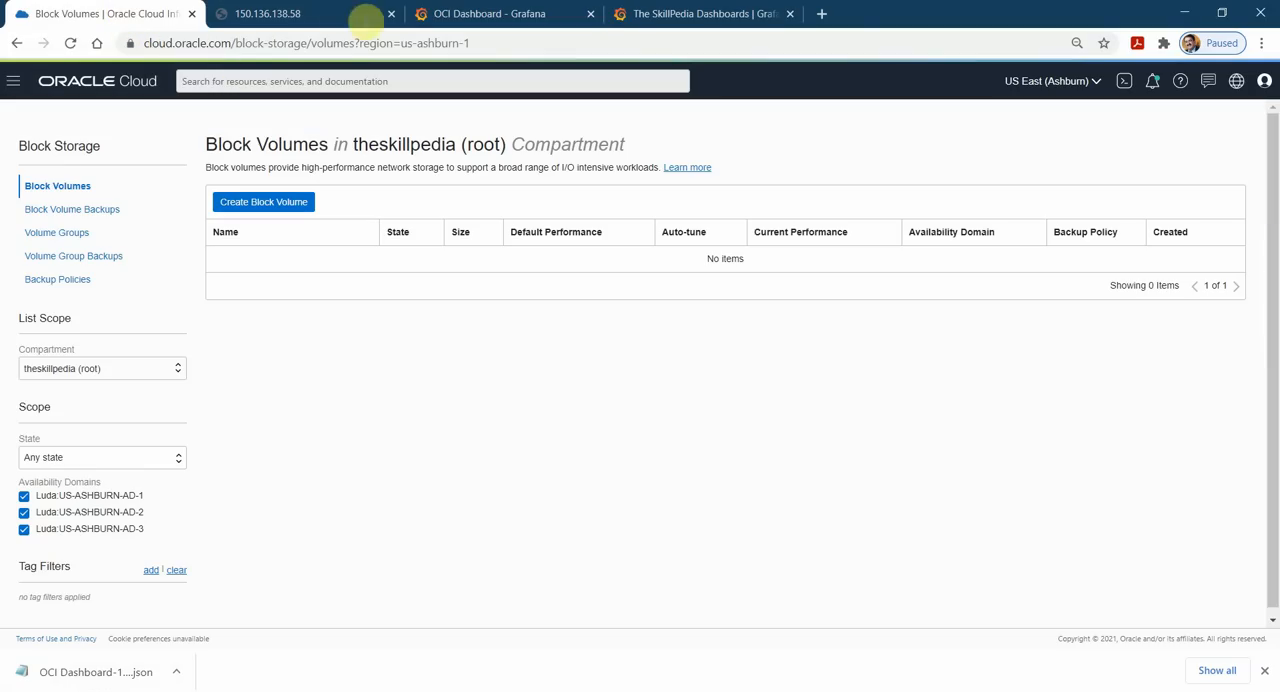
# Return to the OCI Dashboard, close its export dialog, and go to the dashboard management page, discarding the unsaved changes.
pyautogui.click(488, 13)
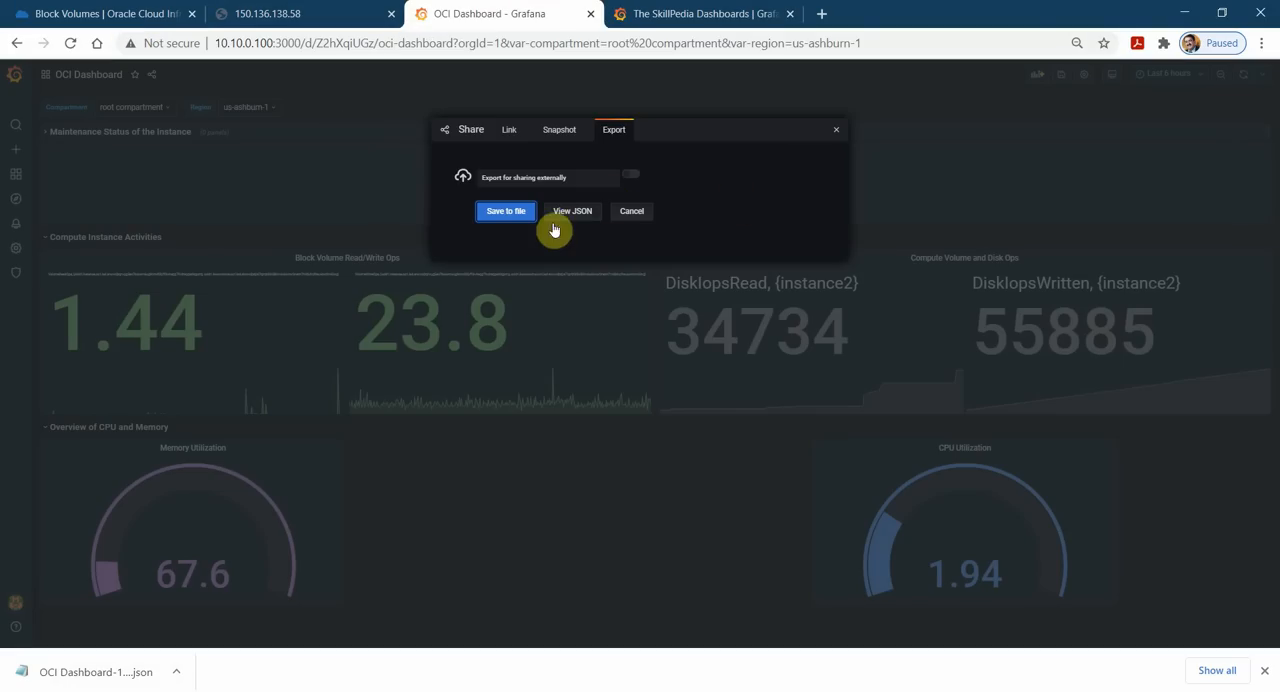
pyautogui.click(627, 212)
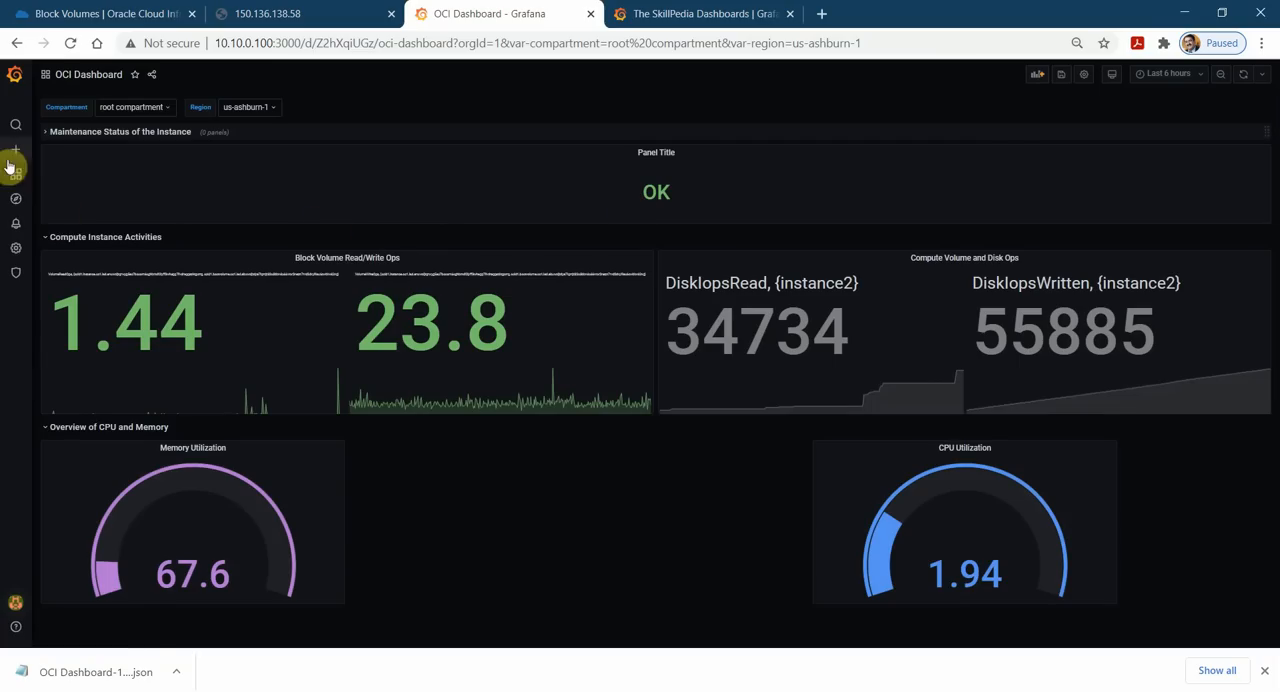
pyautogui.moveTo(20, 163)
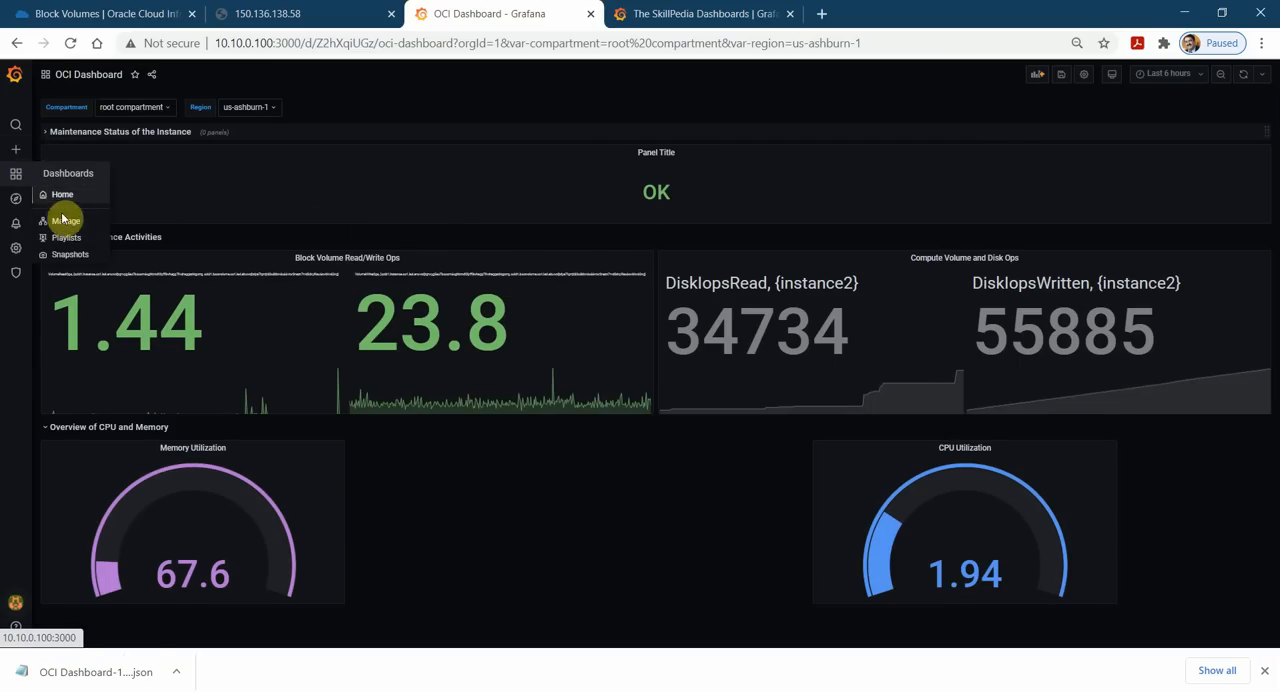
pyautogui.click(62, 219)
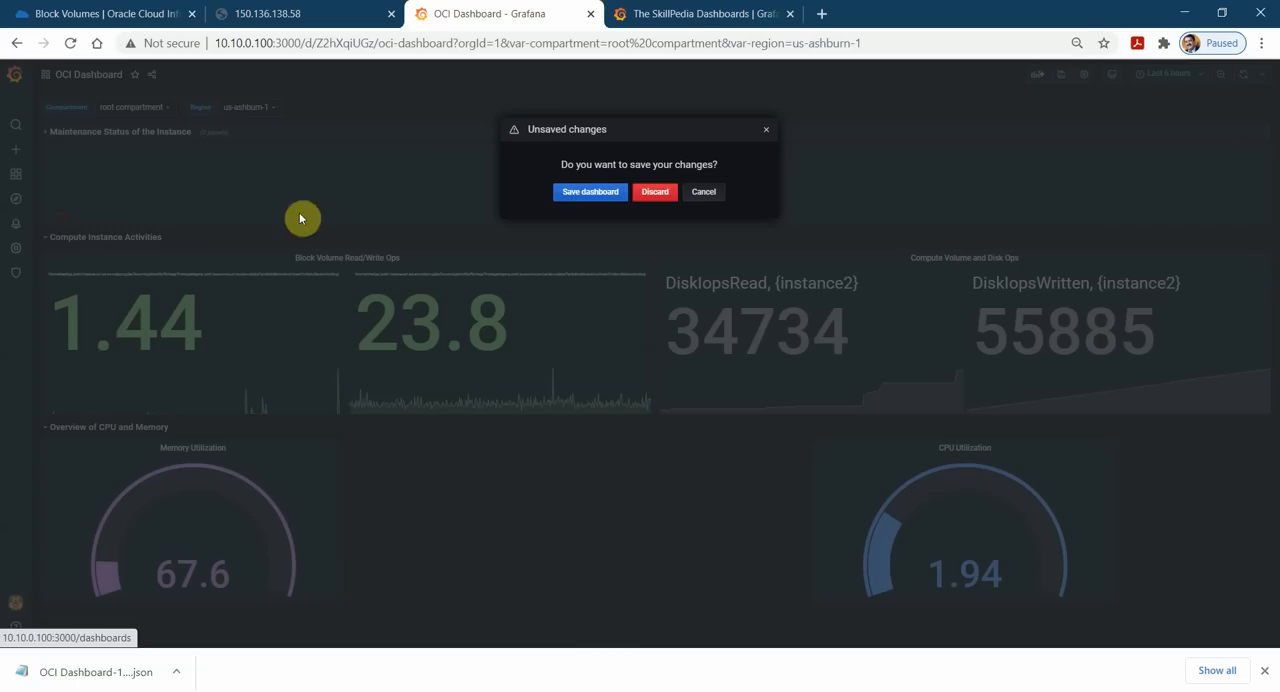
pyautogui.click(656, 193)
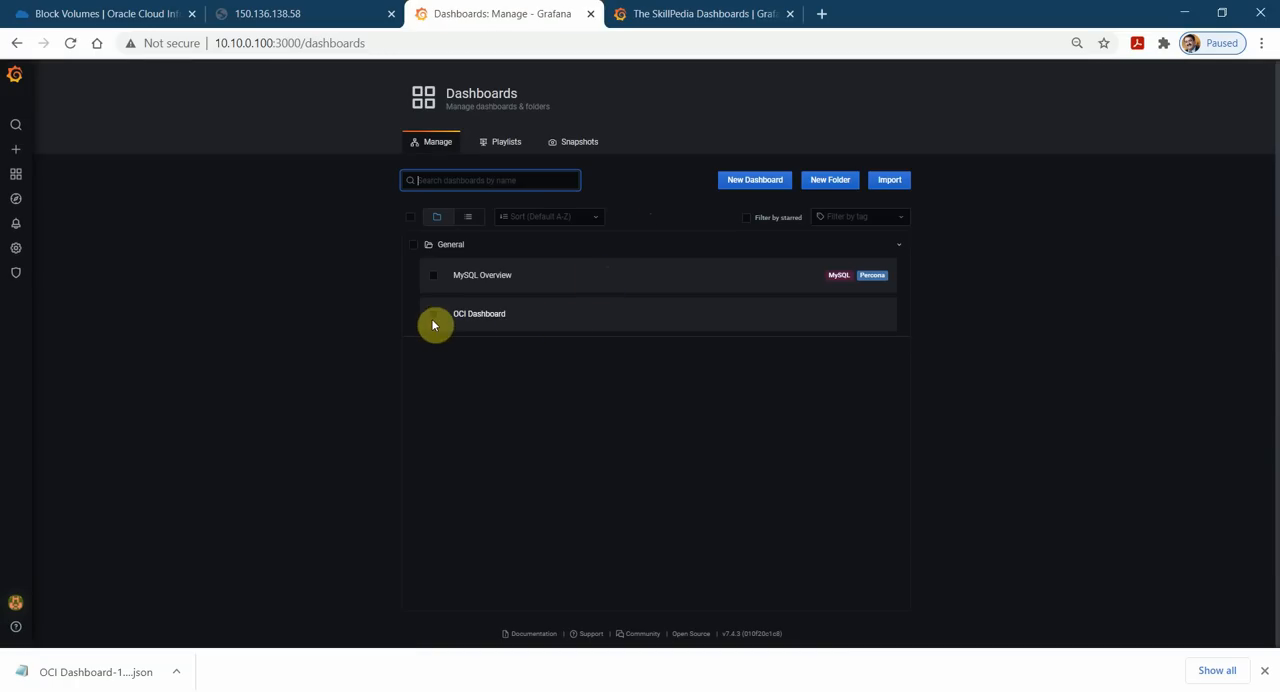
# Delete the OCI Dashboard from the General folder.
pyautogui.click(435, 318)
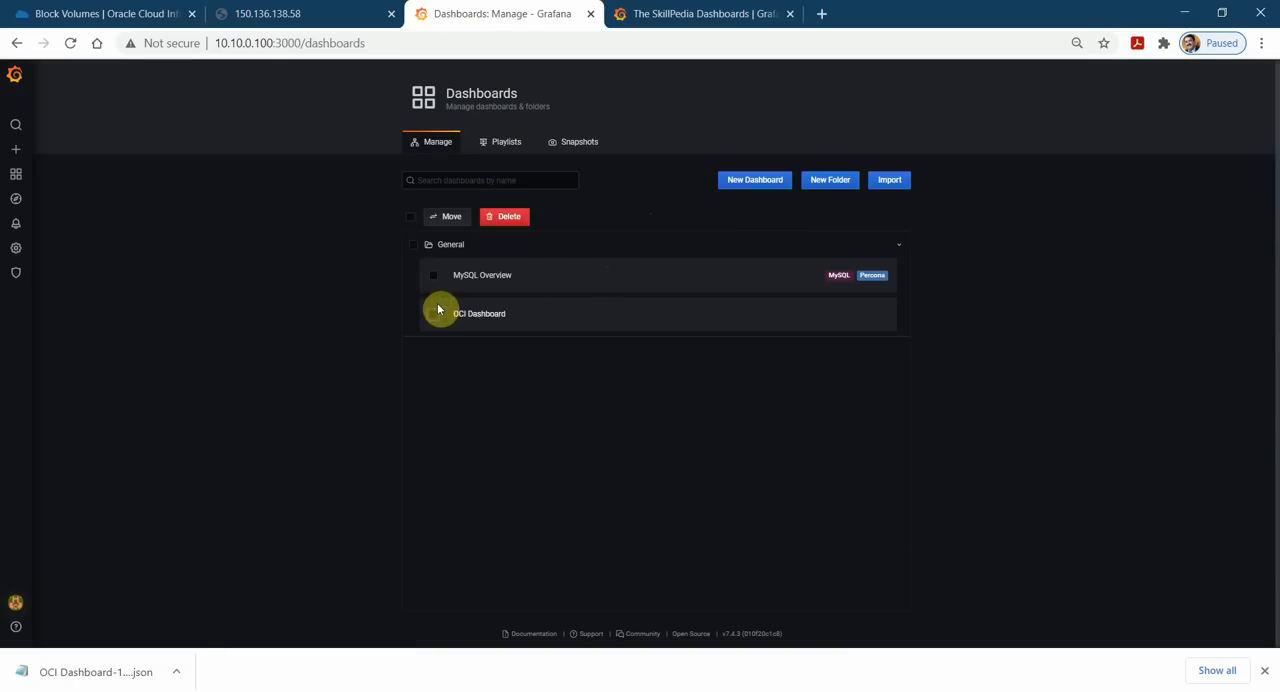
pyautogui.click(435, 318)
pyautogui.click(432, 319)
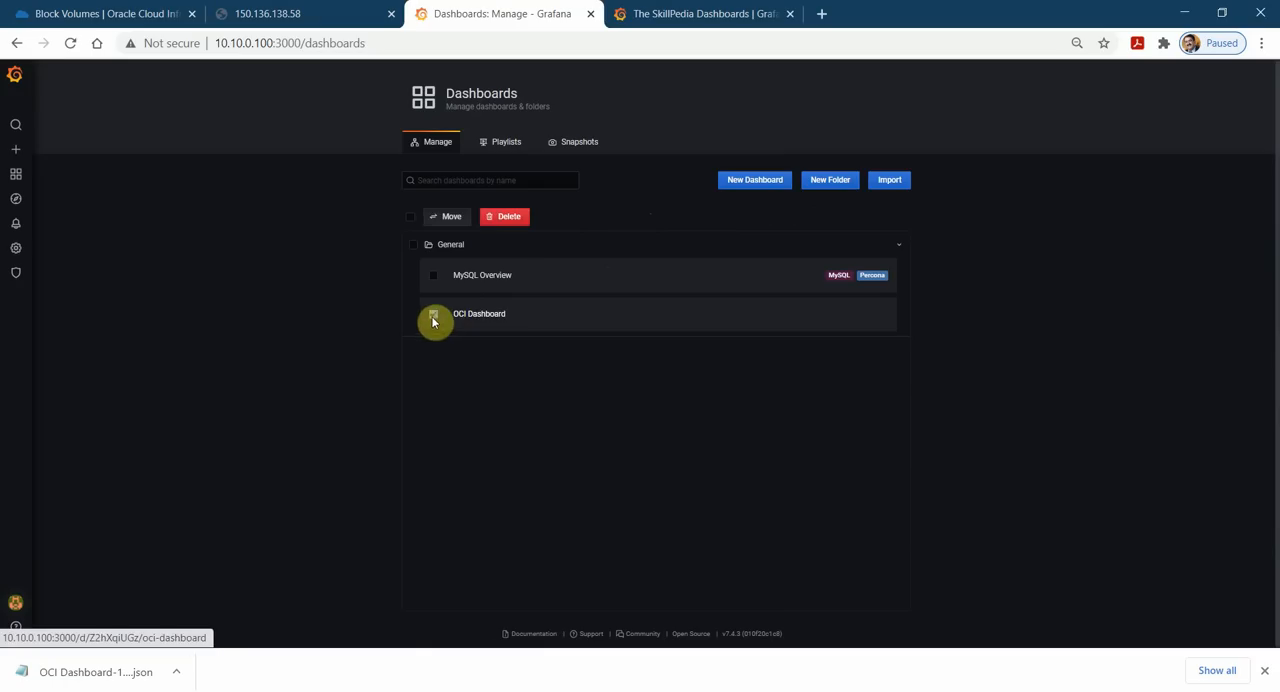
pyautogui.click(505, 217)
pyautogui.click(615, 210)
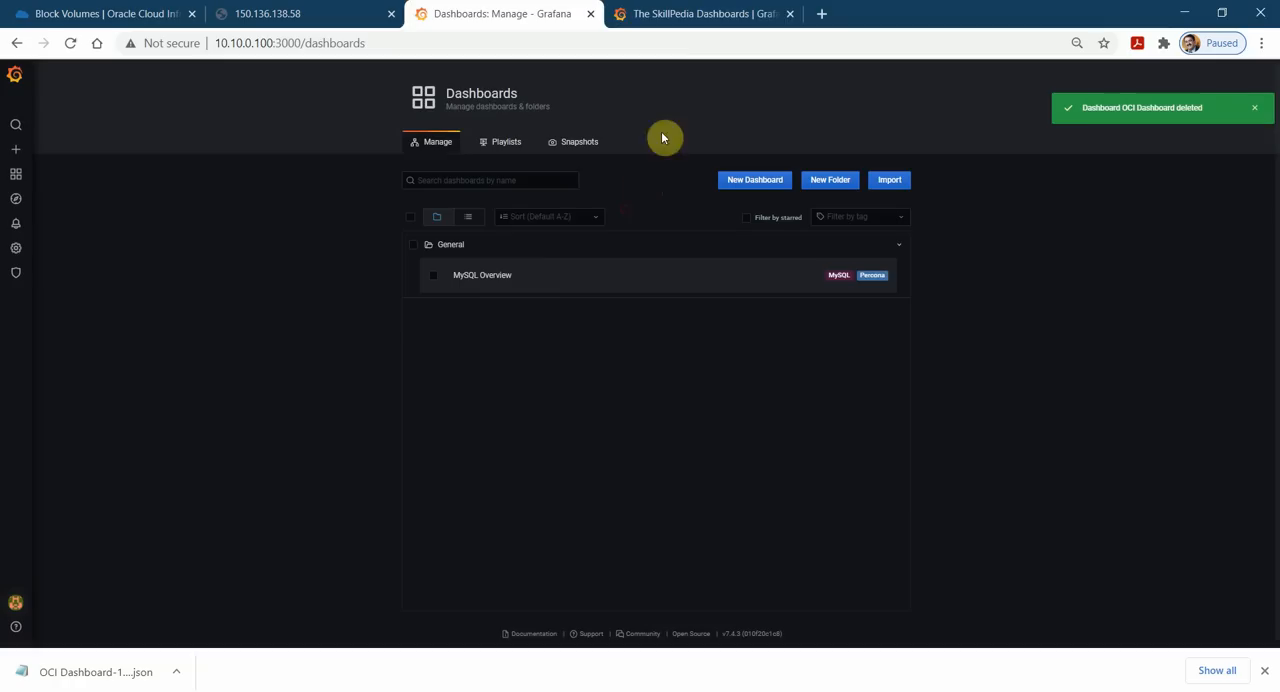
# Open the official and community dashboards library on grafana.com and filter it by the name oci.
pyautogui.click(697, 13)
pyautogui.moveTo(651, 86)
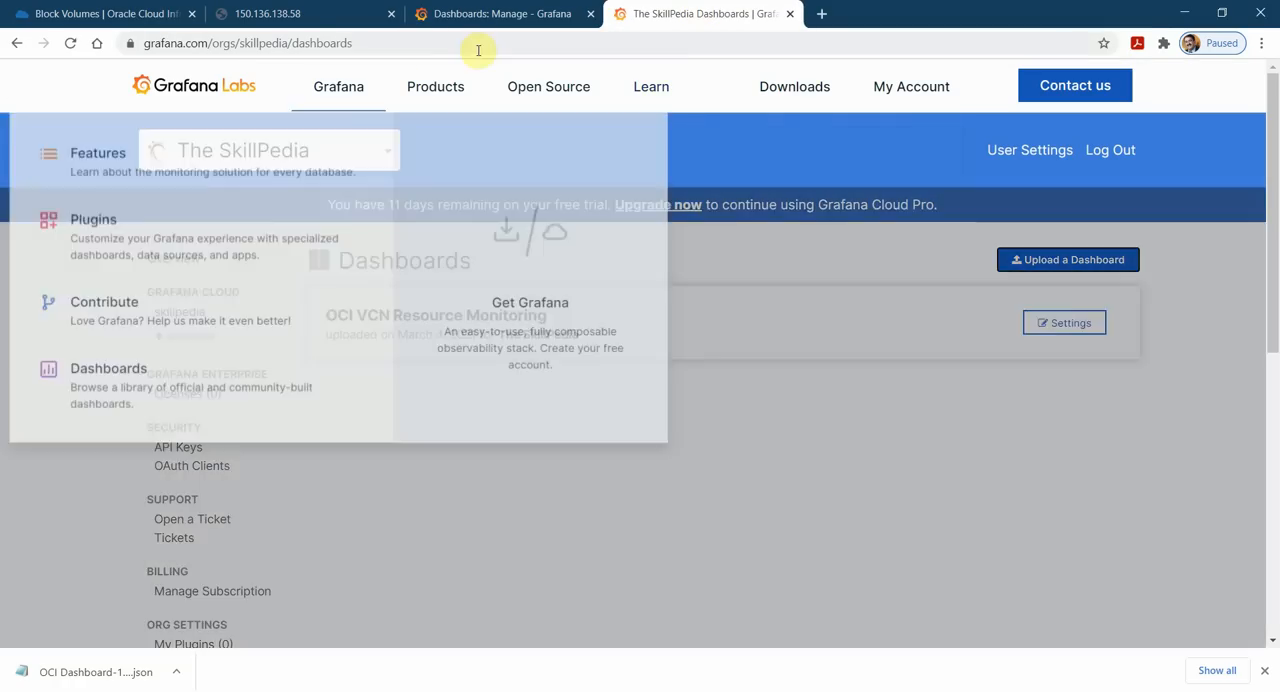
pyautogui.moveTo(337, 80)
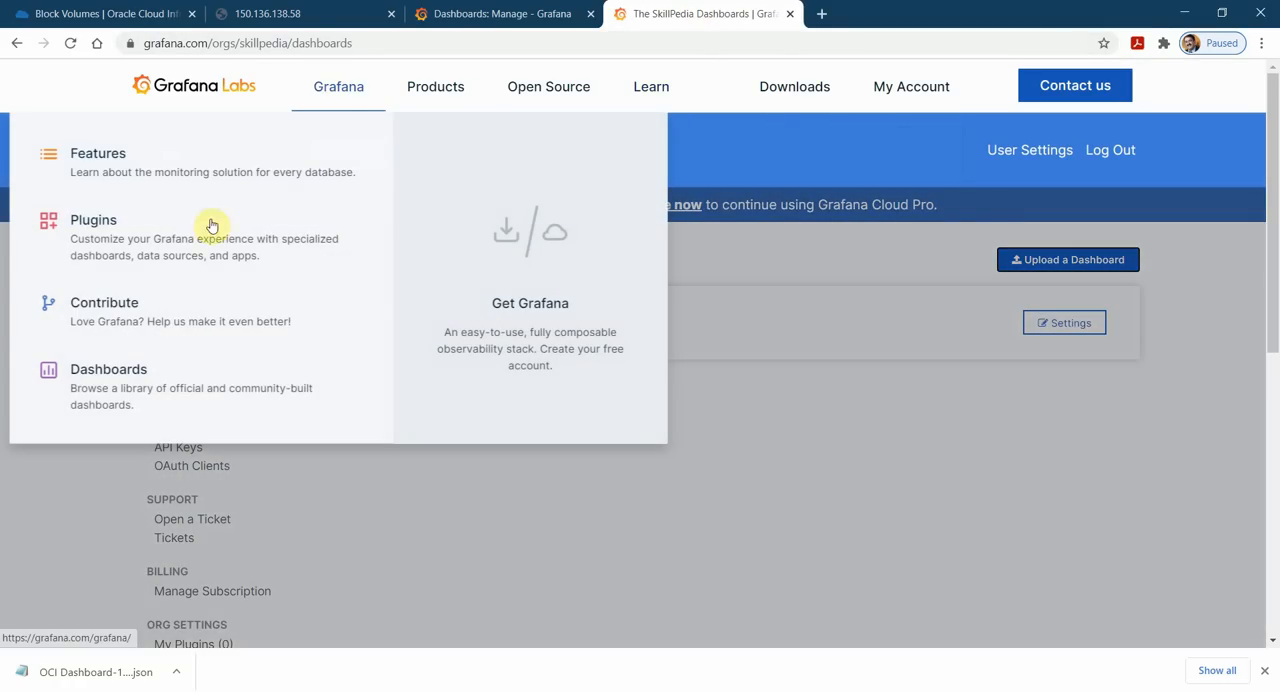
pyautogui.click(91, 378)
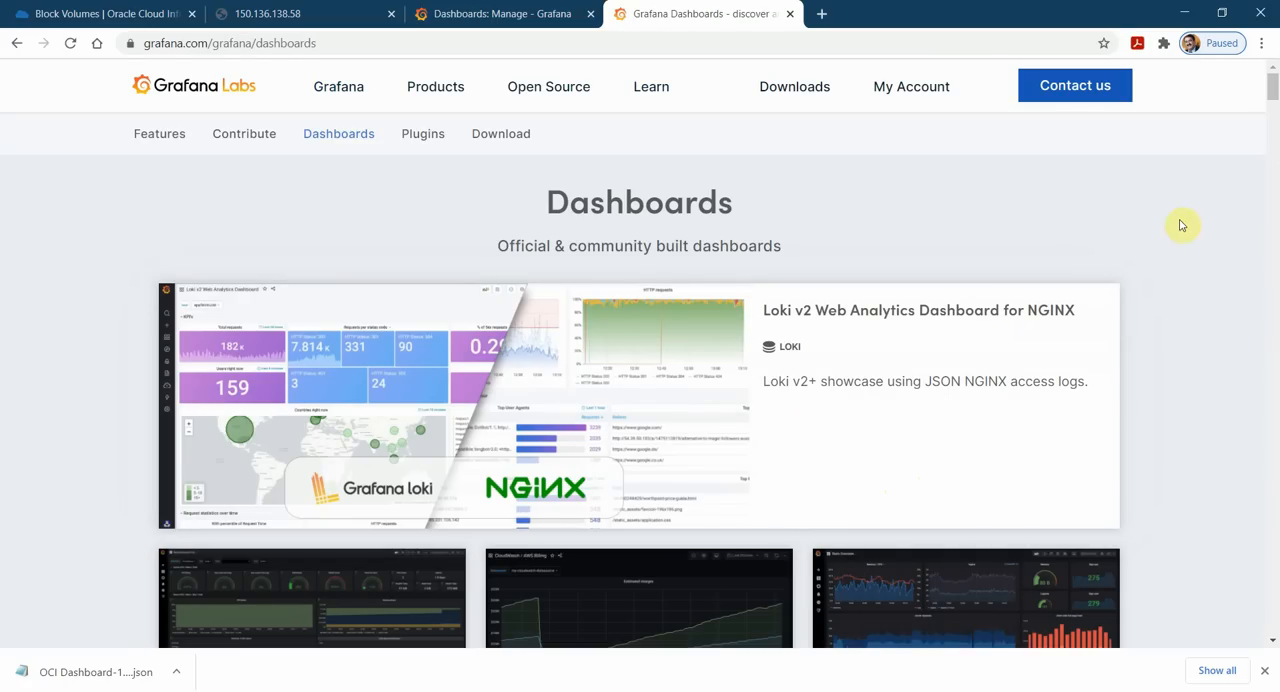
pyautogui.scroll(-3, 1240, 290)
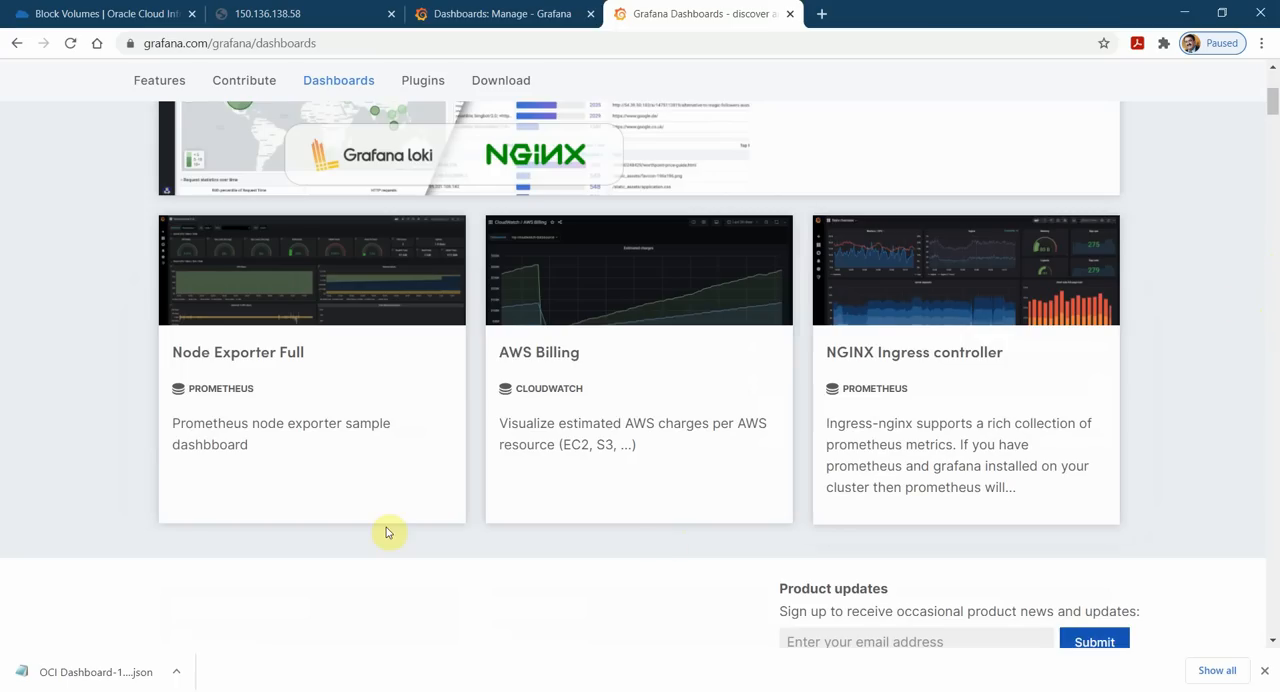
pyautogui.scroll(-3, 386, 527)
pyautogui.click(212, 418)
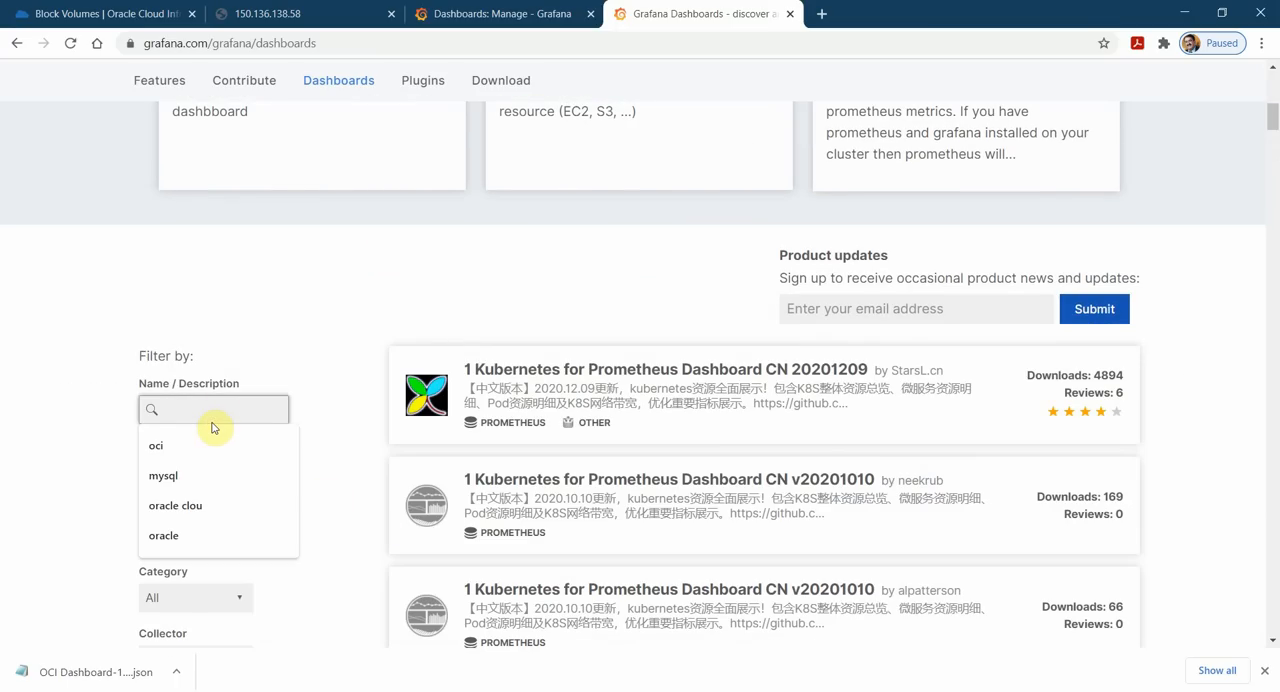
pyautogui.write('oci')
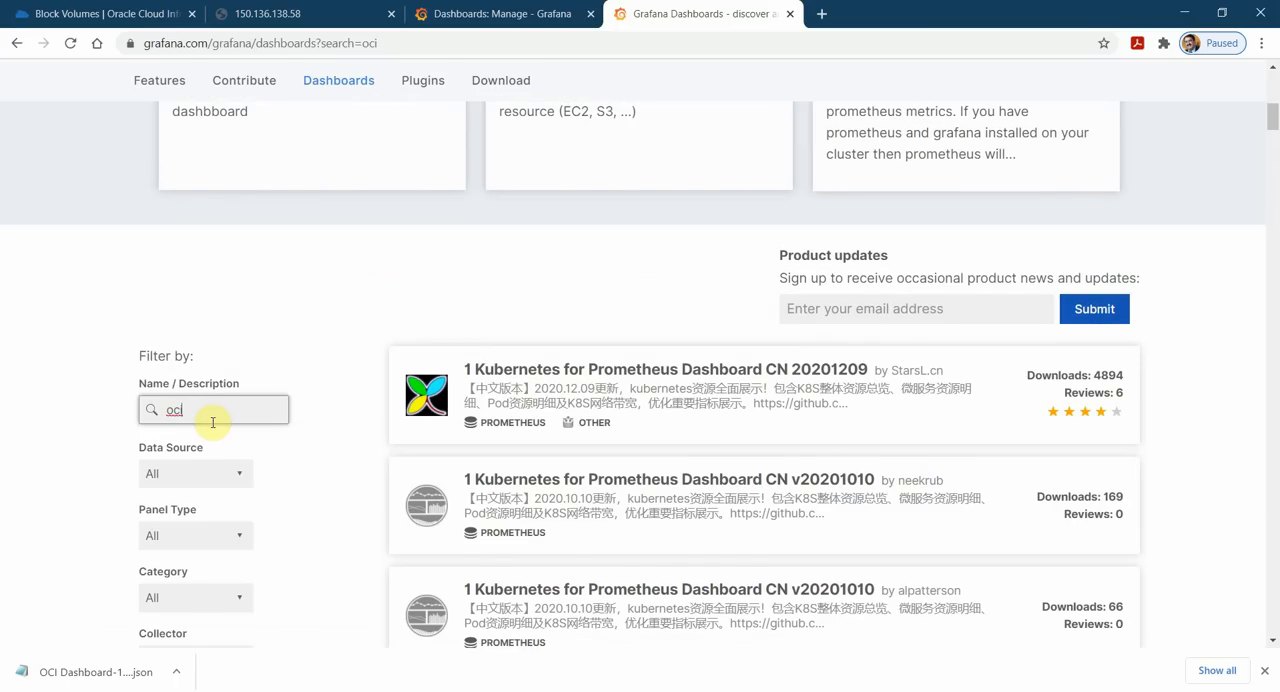
# Open the OCI VCN Resource Monitoring dashboard by The SkillPedia and copy its ID.
pyautogui.scroll(-5, 985, 408)
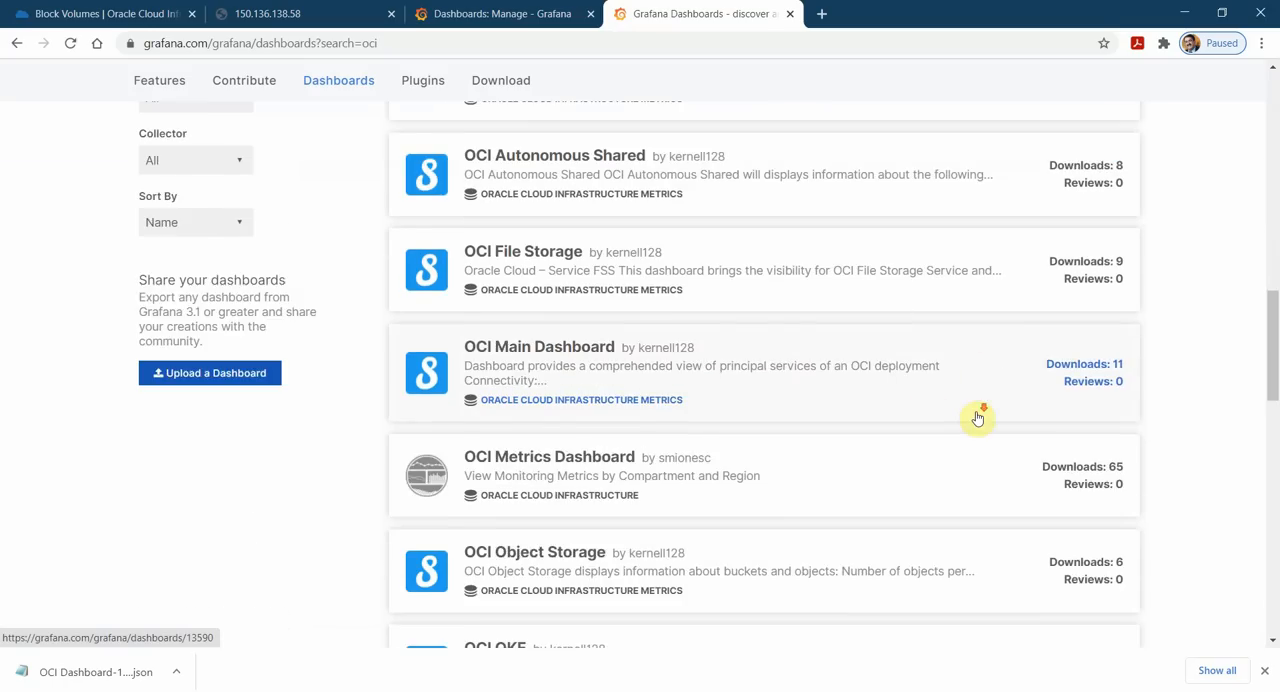
pyautogui.scroll(-4, 978, 418)
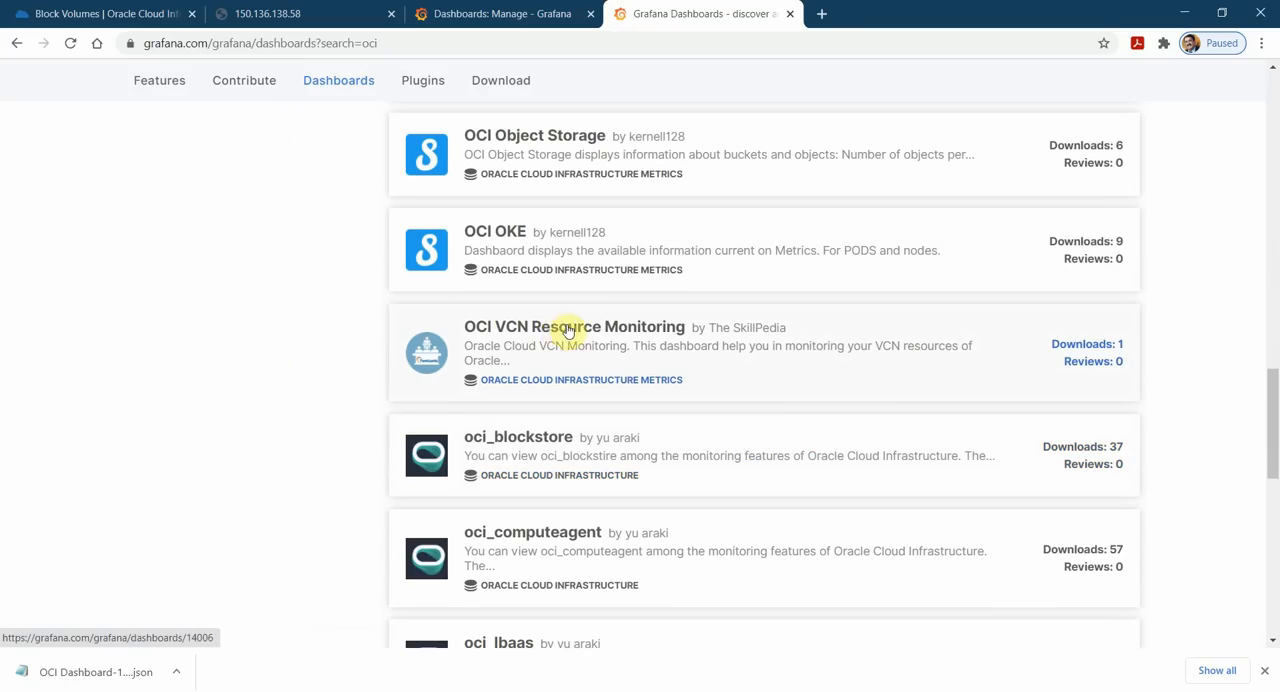
pyautogui.click(663, 332)
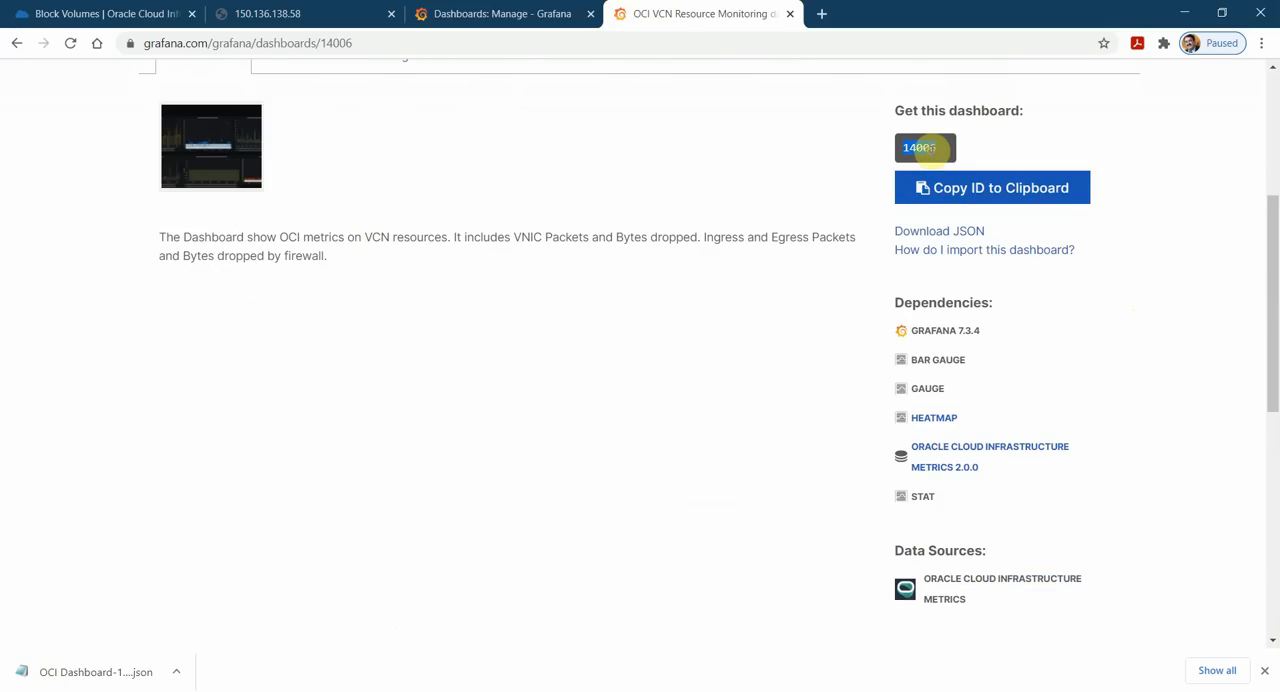
# Return to the local Grafana and load dashboard ID 14006 for import via grafana.com.
pyautogui.click(40, 13)
pyautogui.click(286, 13)
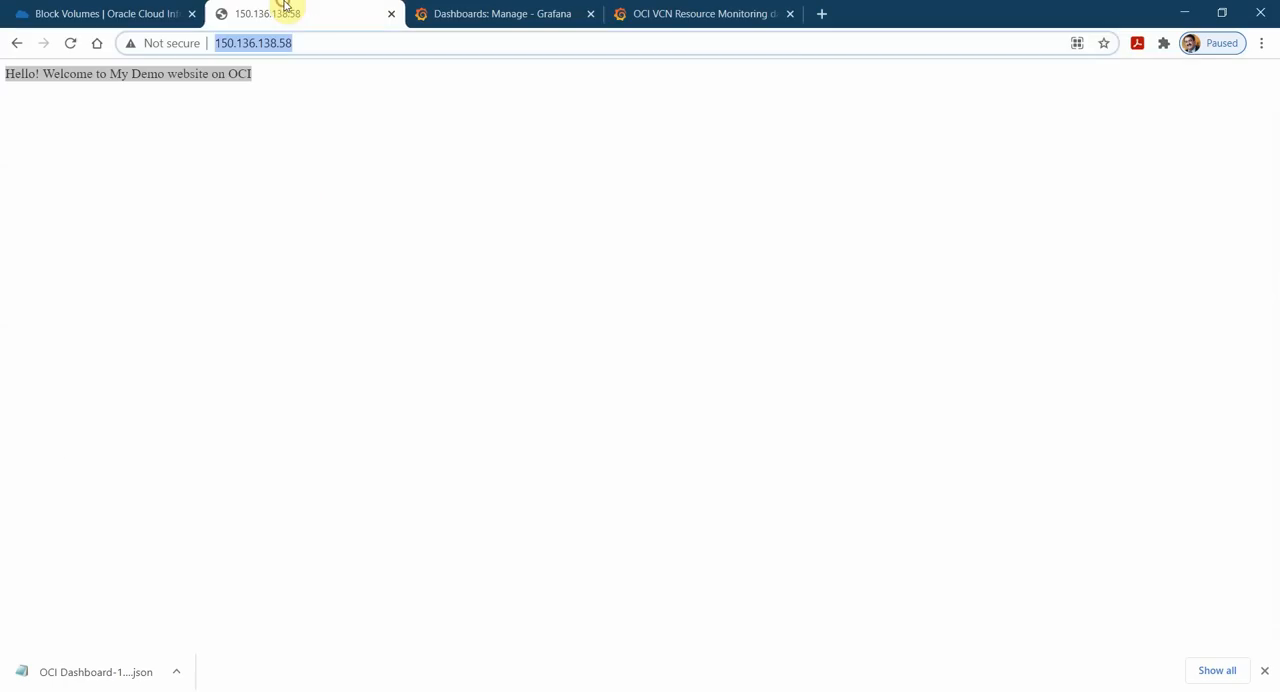
pyautogui.click(457, 13)
pyautogui.moveTo(10, 158)
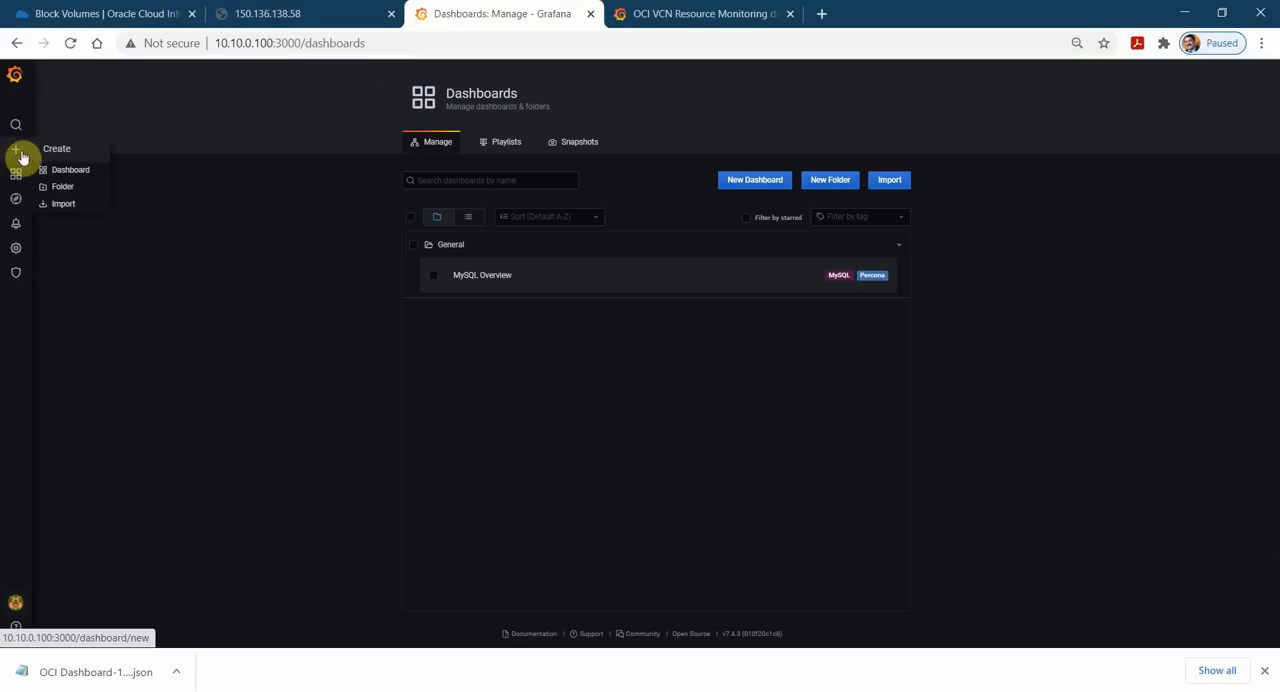
pyautogui.click(64, 204)
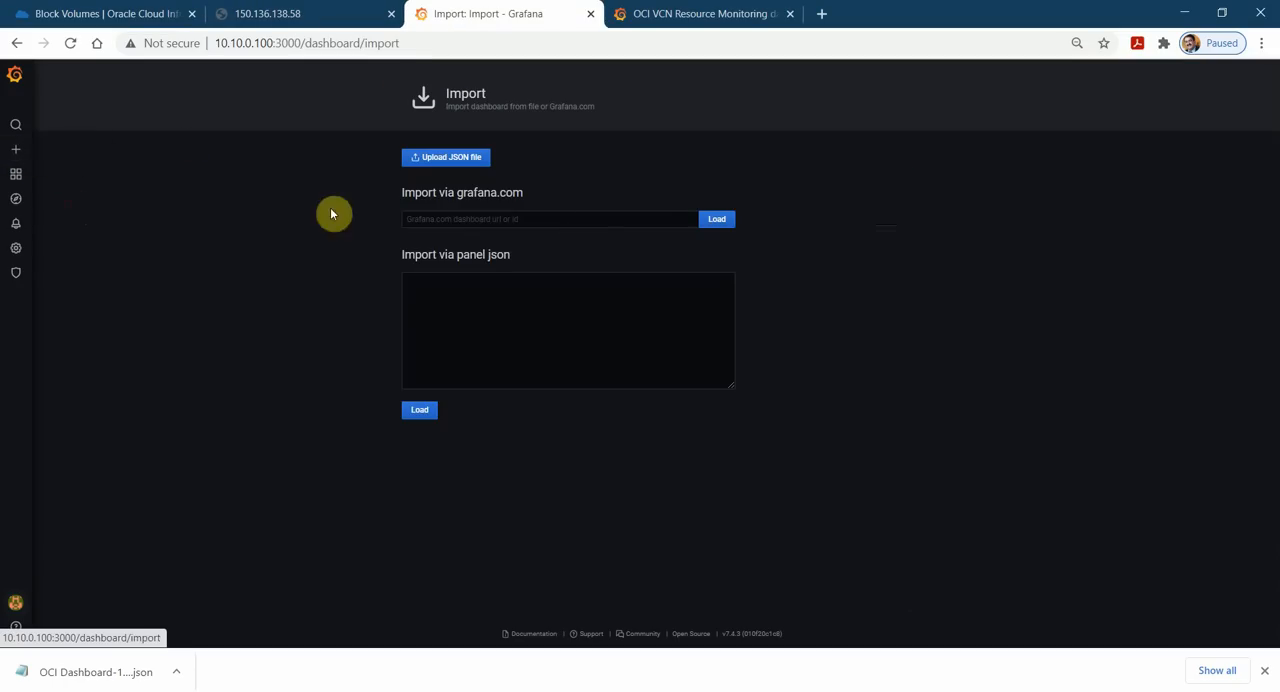
pyautogui.click(493, 222)
pyautogui.hotkey('ctrl', 'v')
pyautogui.click(716, 220)
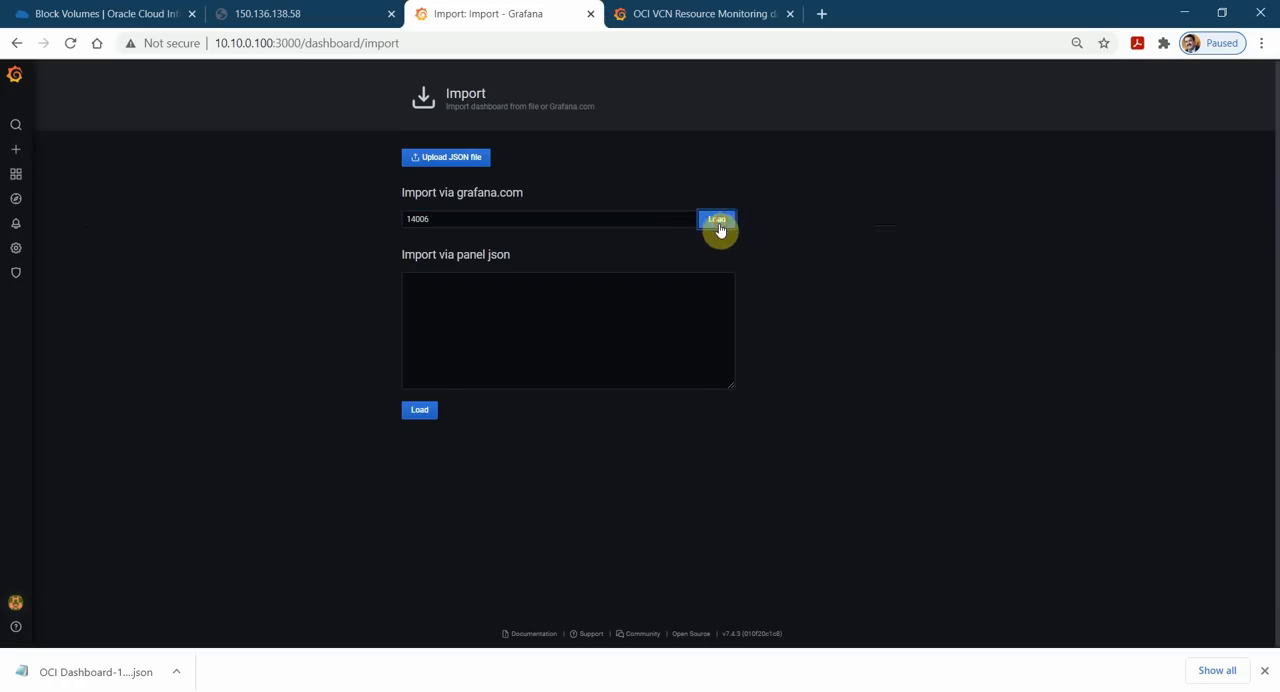
# Set the oci_metrics-datasource to Oracle Cloud Infrastructure Metrics and import the OCI VCN Resource Monitoring dashboard.
pyautogui.click(535, 420)
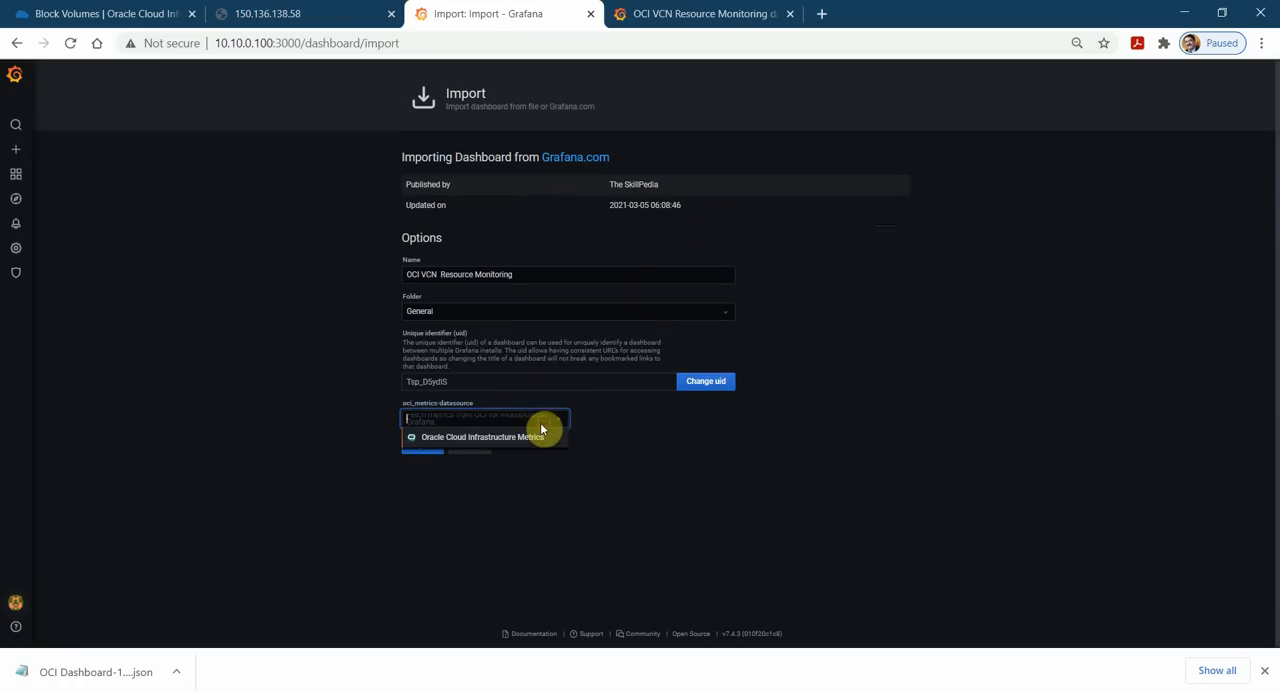
pyautogui.click(523, 437)
pyautogui.click(424, 445)
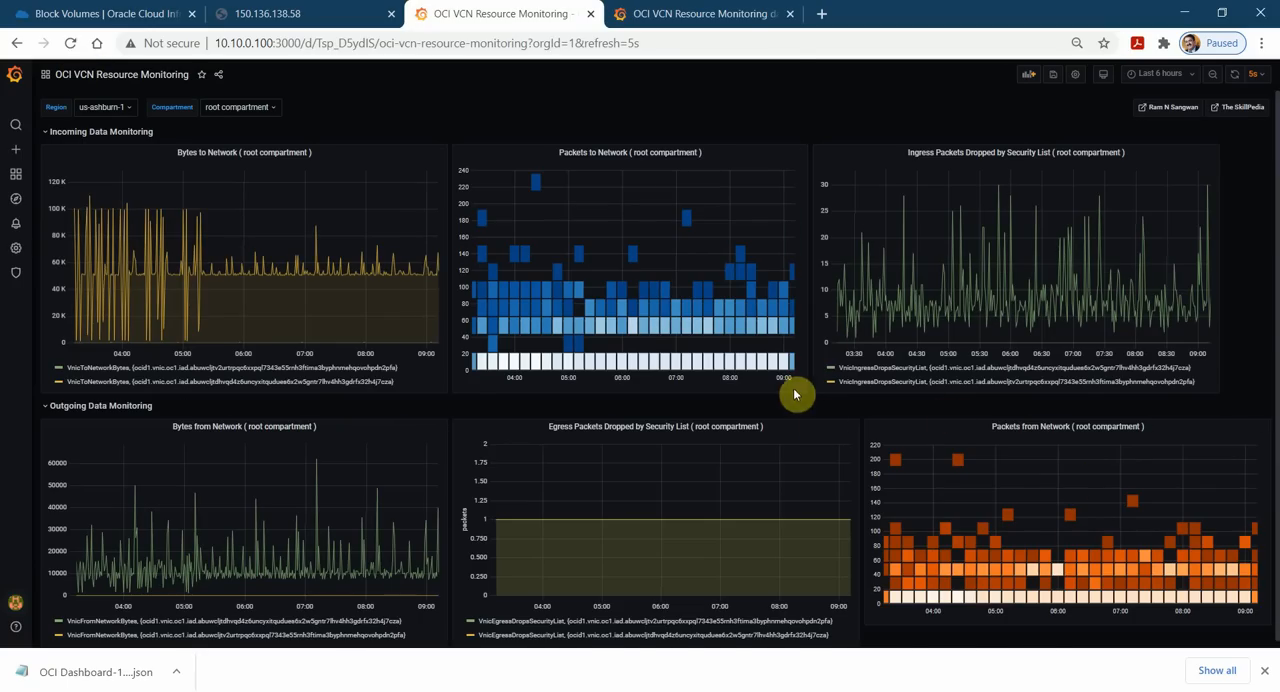
# Go back to the OCI VCN Resource Monitoring page on grafana.com and review its overview and details.
pyautogui.click(717, 14)
pyautogui.click(333, 18)
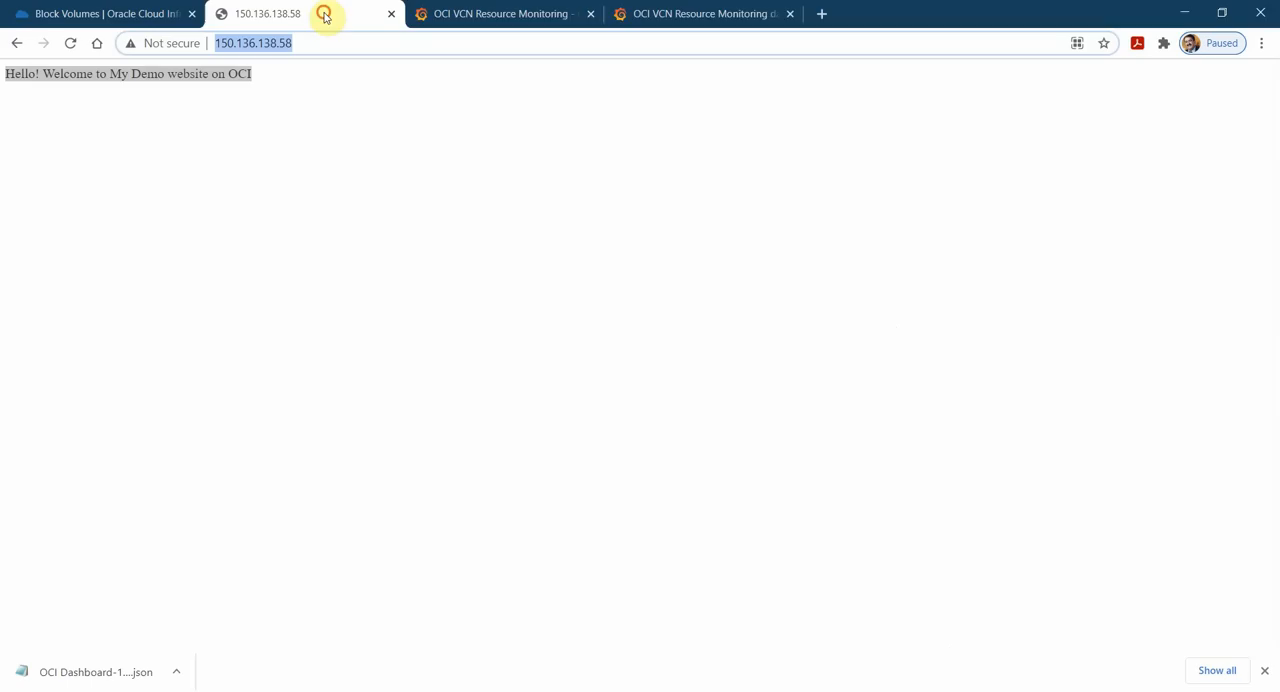
pyautogui.click(697, 11)
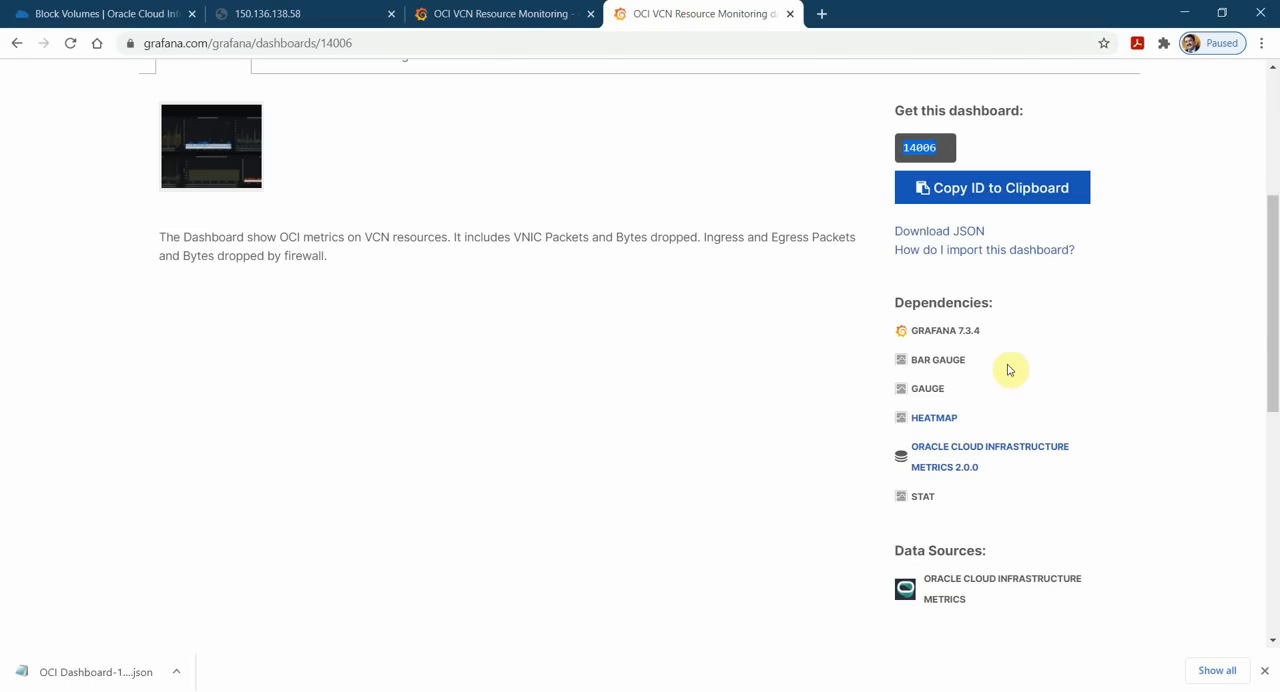
pyautogui.scroll(3, 648, 264)
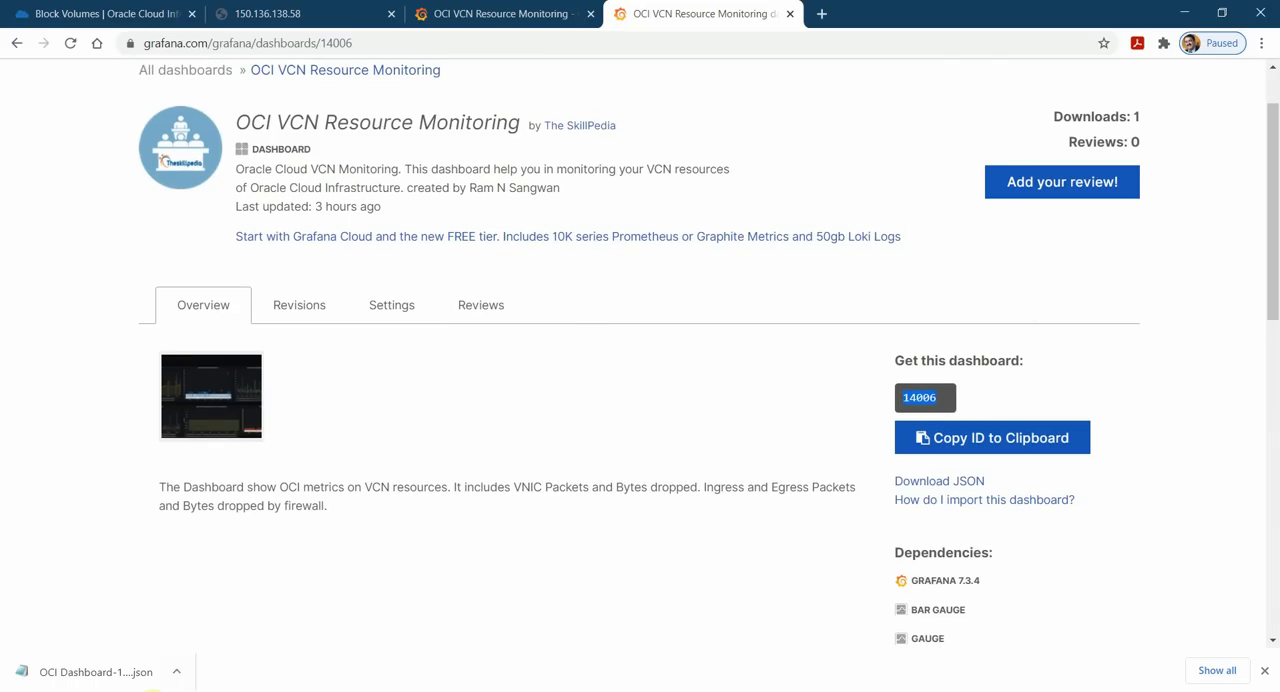
# Switch to File Explorer's Downloads folder and open the exported OCI Dashboard JSON and oci-metrics-dashboard_rev1.json to compare how they begin.
pyautogui.click(130, 691)
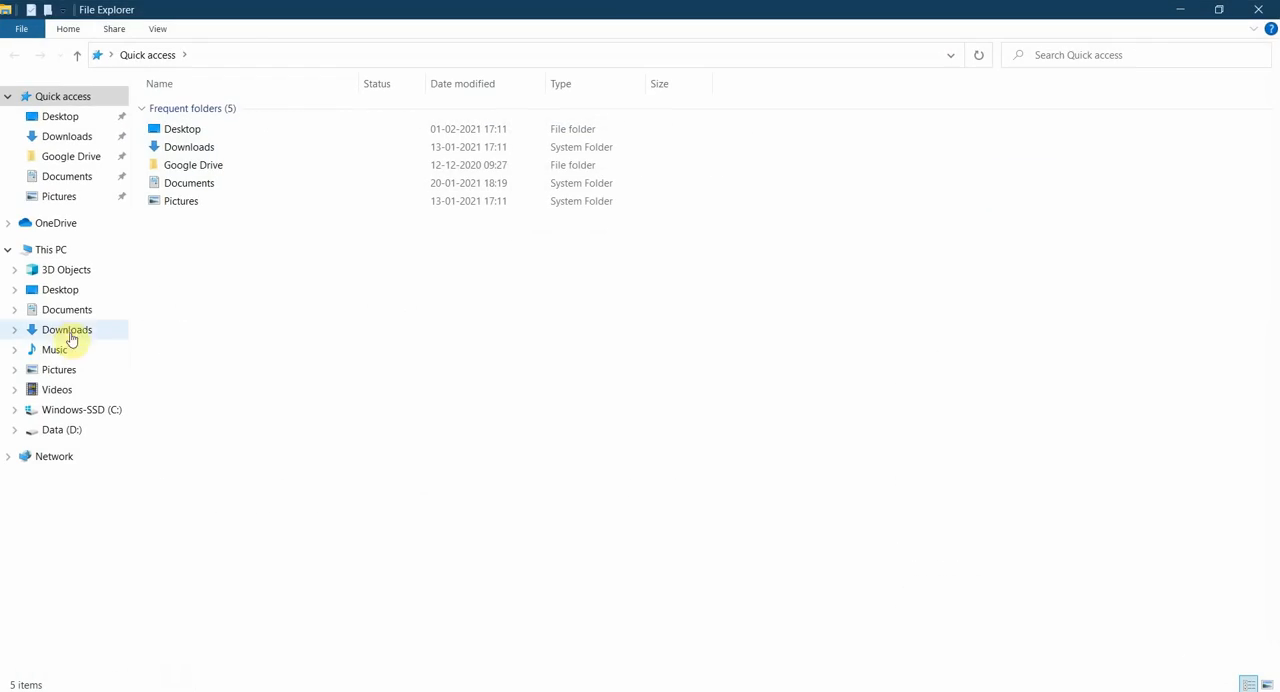
pyautogui.click(80, 332)
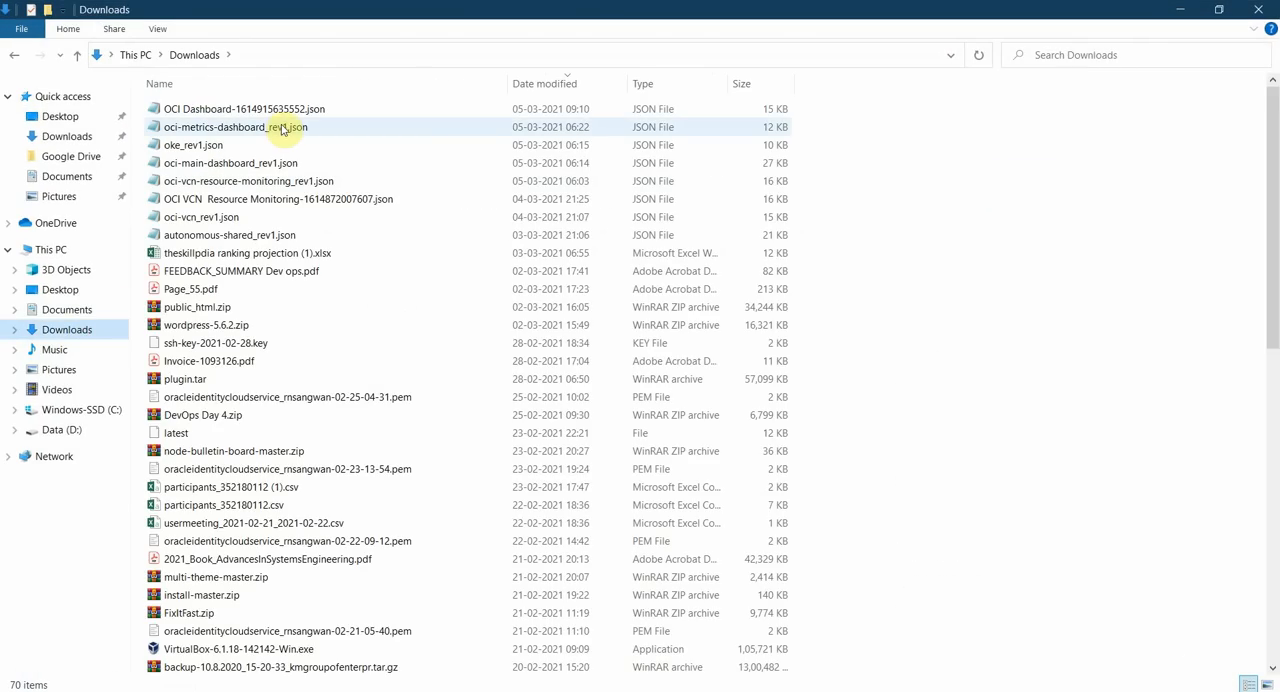
pyautogui.doubleClick(278, 111)
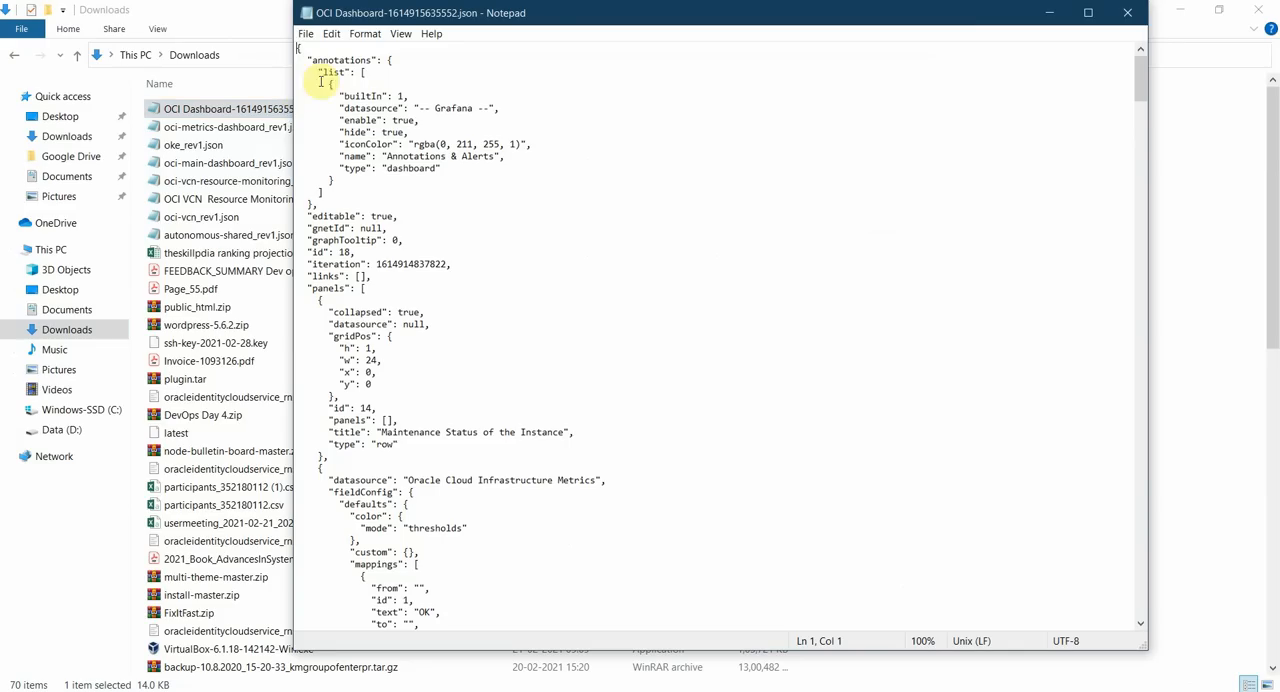
pyautogui.doubleClick(237, 131)
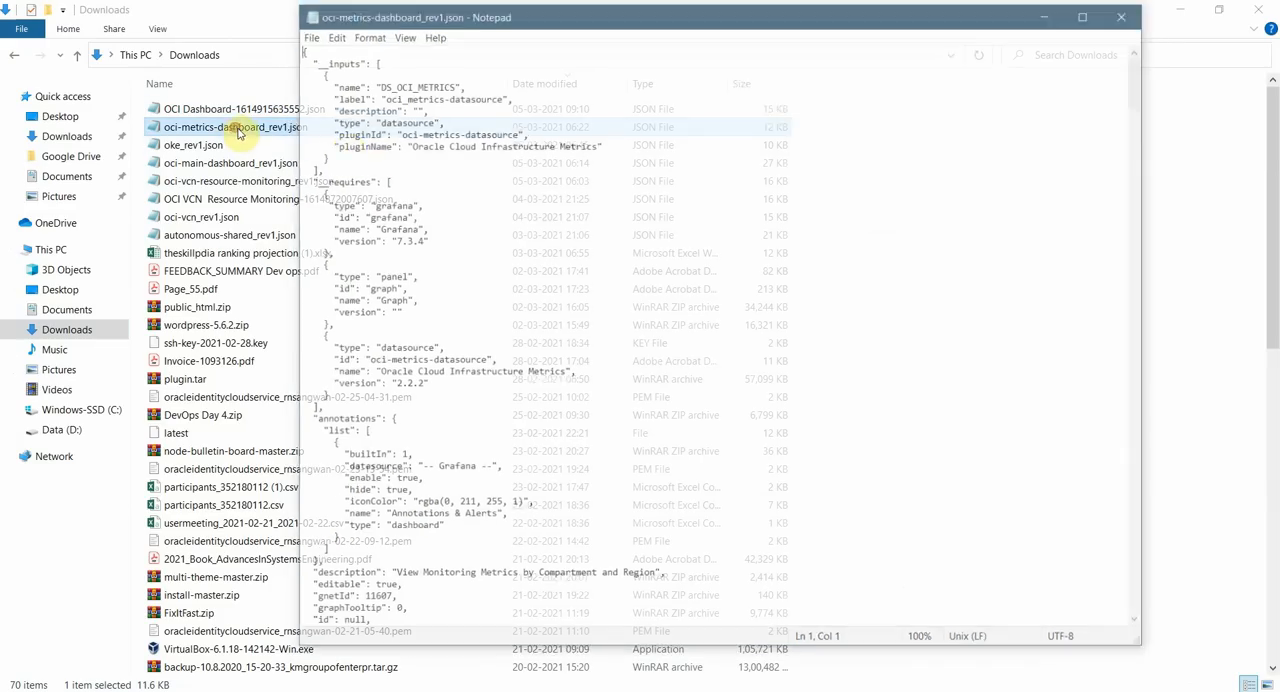
# Copy the __inputs and __requires blocks from the OCI VCN Resource Monitoring JSON and paste them after the opening brace of the OCI Dashboard JSON.
pyautogui.moveTo(308, 60); pyautogui.dragTo(560, 127)
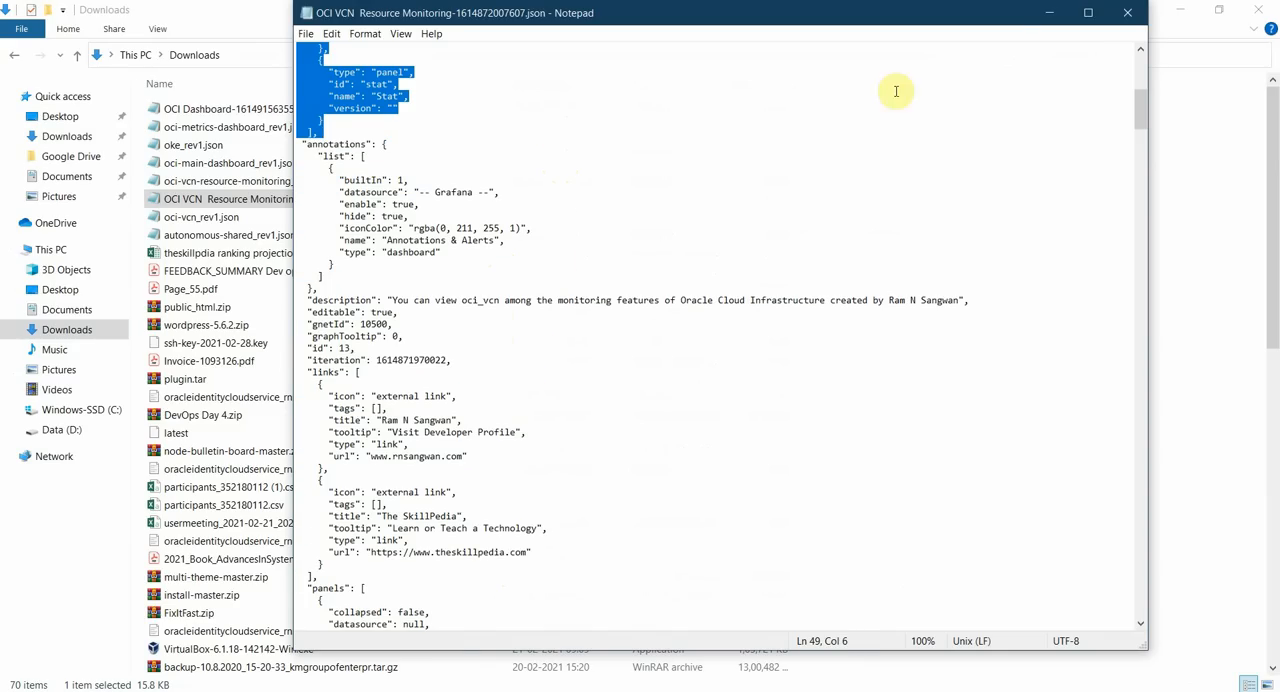
pyautogui.click(1049, 12)
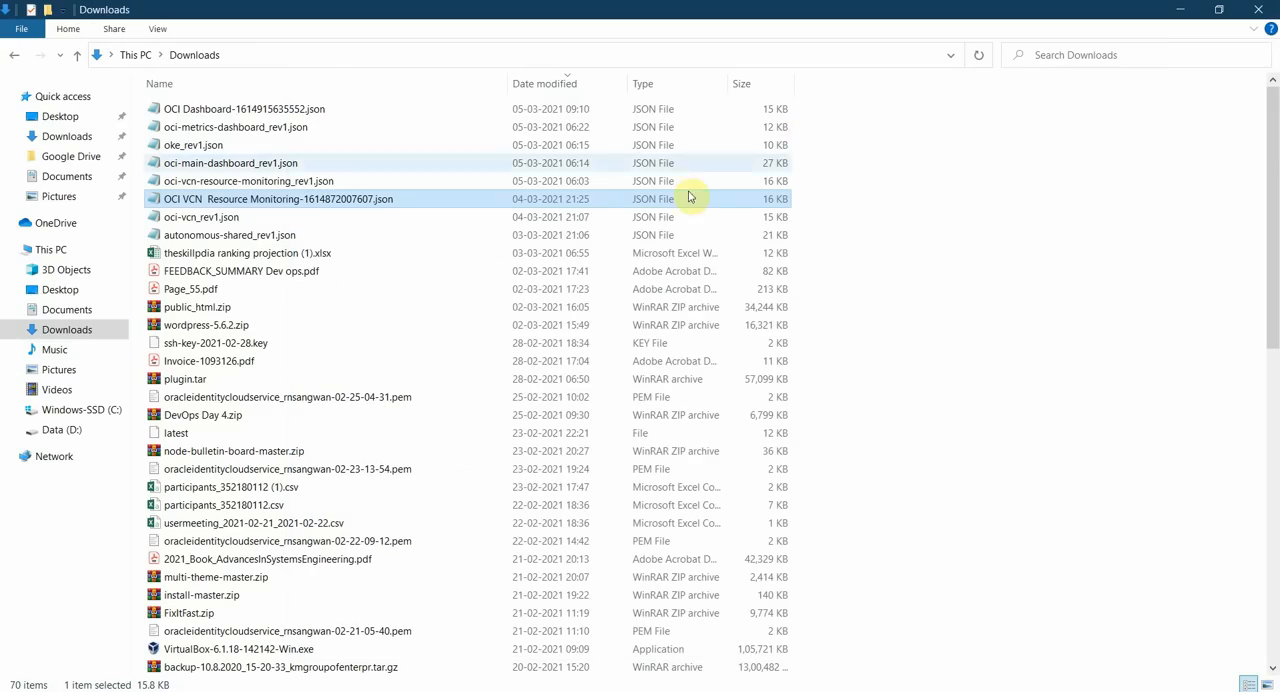
pyautogui.doubleClick(237, 108)
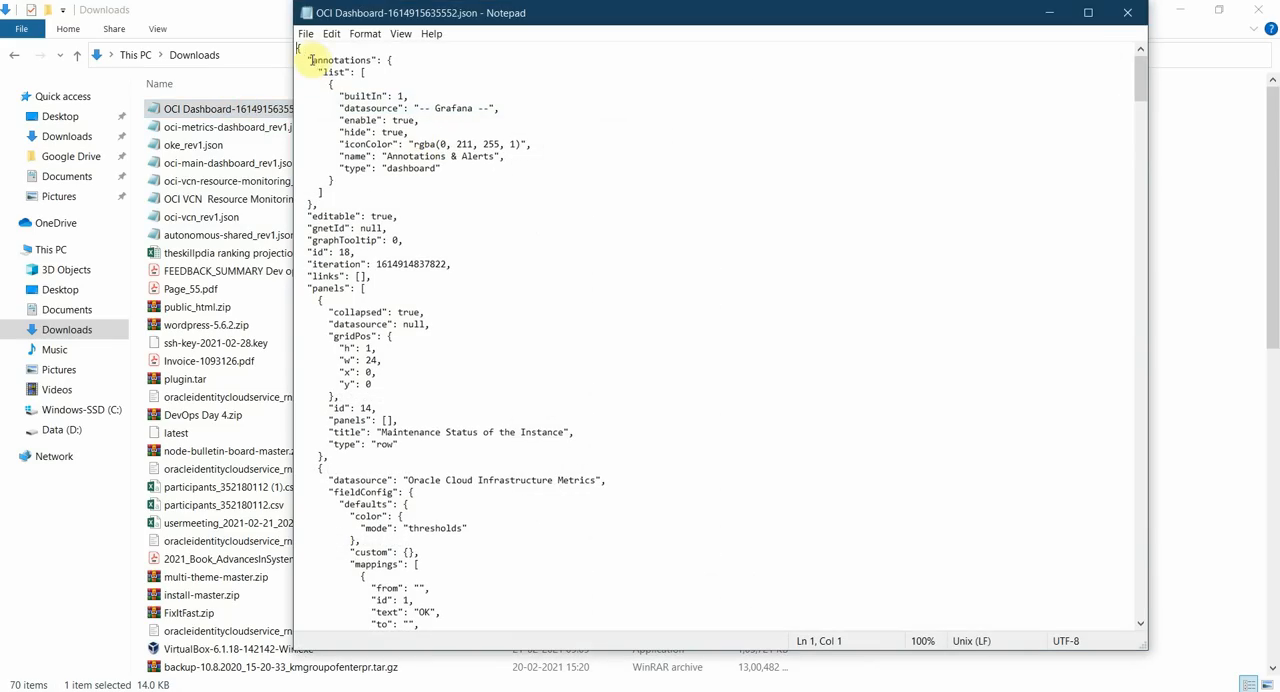
pyautogui.press('Return')
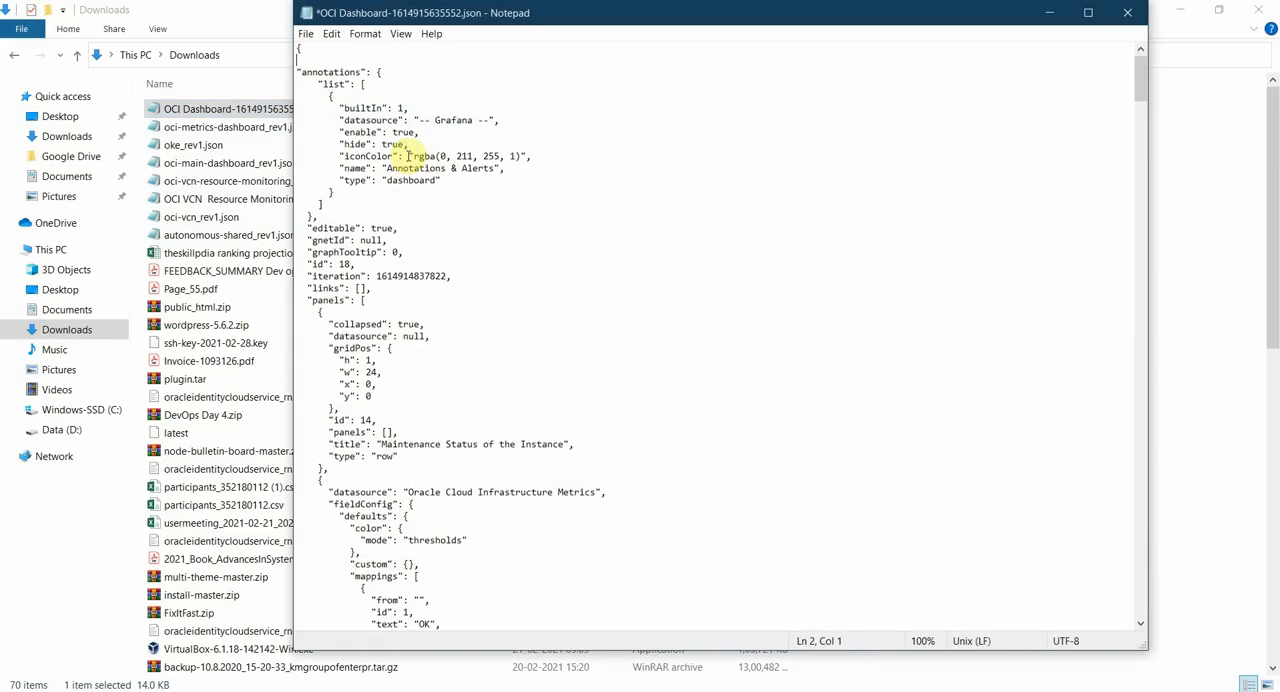
pyautogui.write('"__inputs": [     {       "name": "DS_OCI_METRICS",       "label": "oci-metrics-datasource",       "description": "",       "type": "datasource",       "pluginId": "oci-metrics-datasource",       "pluginName": "Oracle Cloud Infrastructure Metrics"     }   ],   "__requires": [     {       "type": "panel",       "id": "bargauge",       "name": "Bar gauge",       "version": ""     },     {       "type": "panel",       "id": "gauge",       "name": "Gauge",       "version": ""     },     {       "type": "grafana",       "id": "grafana",       "name": "Grafana",       "version": "7.3.4"     },     {       "type": "panel",       "id": "heatmap",       "name": "Heatmap",       "version": ""     },     {       "type": "datasource",       "id": "oci-metrics-datasource",       "name": "Oracle Cloud Infrastructure Metrics",       "version": "2.0.0"     },     {       "type": "panel",       "id": "stat",       "name": "Stat",       "version": ""     }   ],')
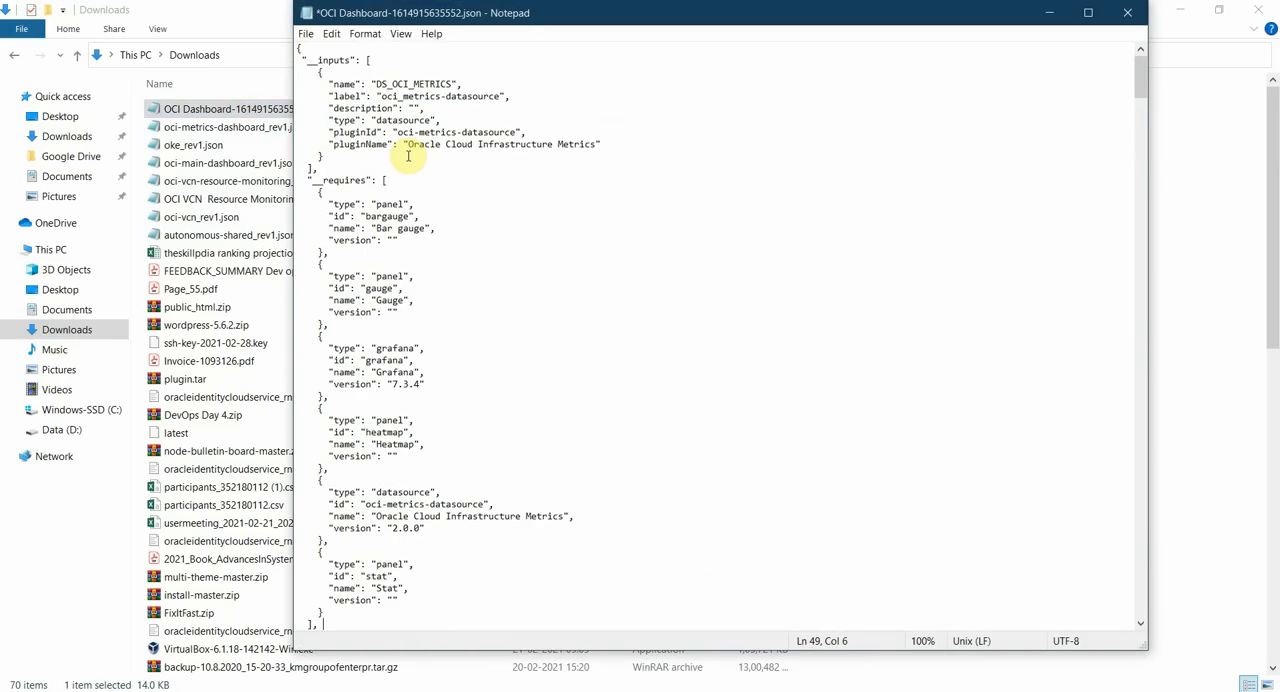
# Save the OCI Dashboard JSON, rename the DS_OCI_METRICS input to OCI_METRICS, save the file again and close it.
pyautogui.hotkey('ctrl', 's')
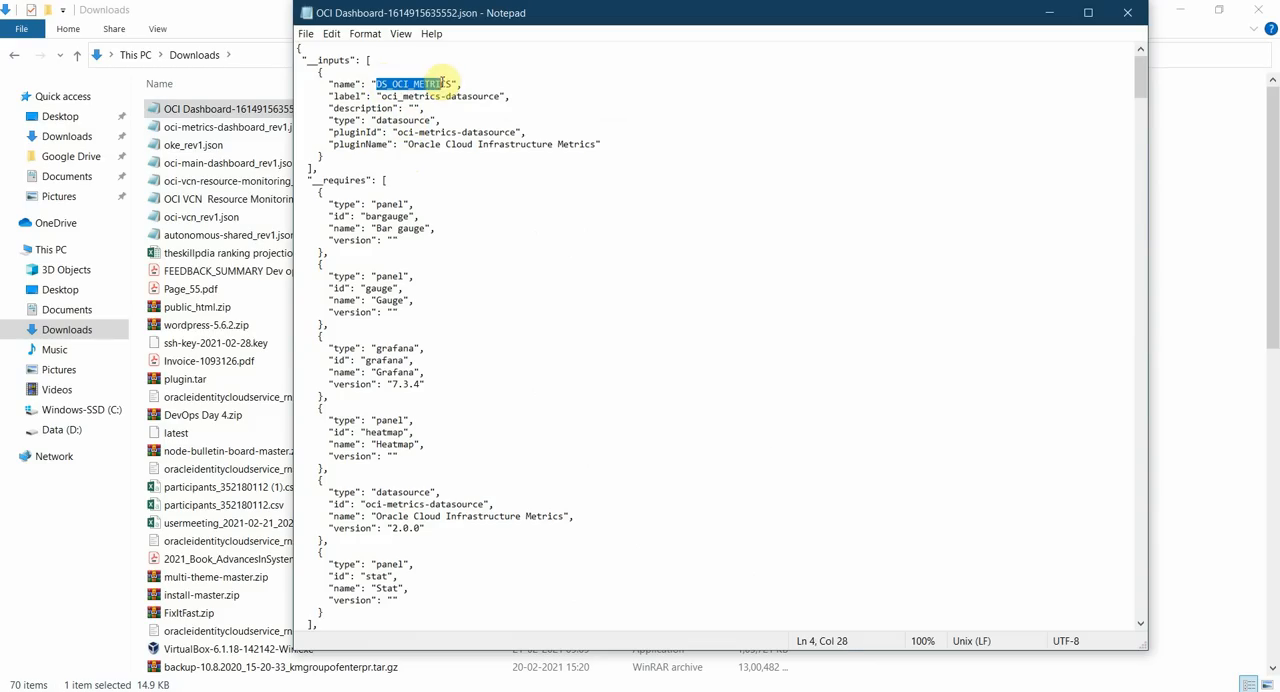
pyautogui.press('BackSpace')
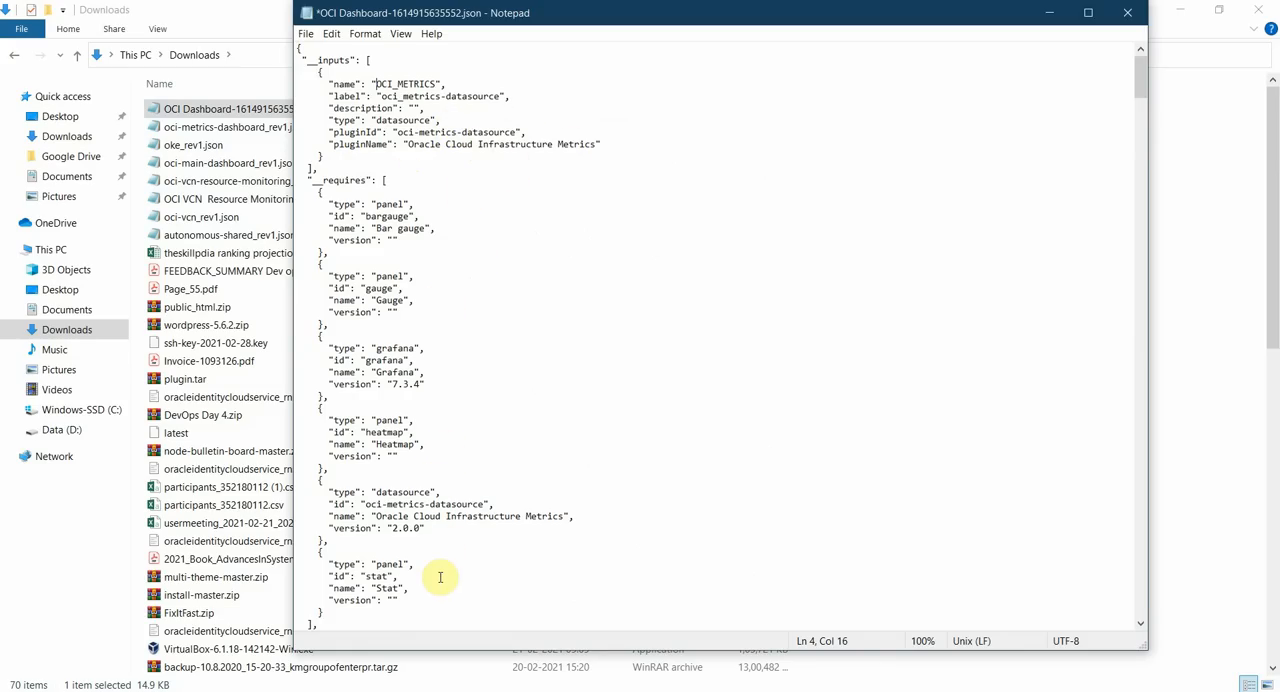
pyautogui.scroll(-1, 440, 577)
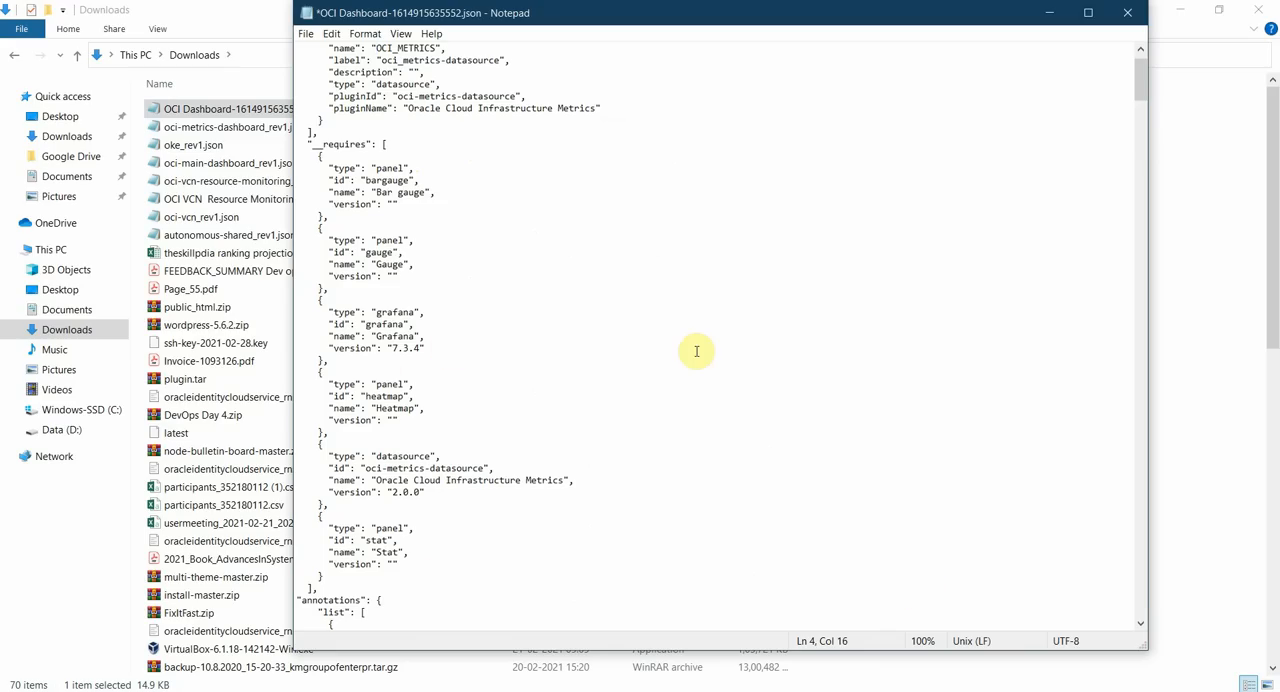
pyautogui.hotkey('ctrl', 's')
pyautogui.click(1127, 12)
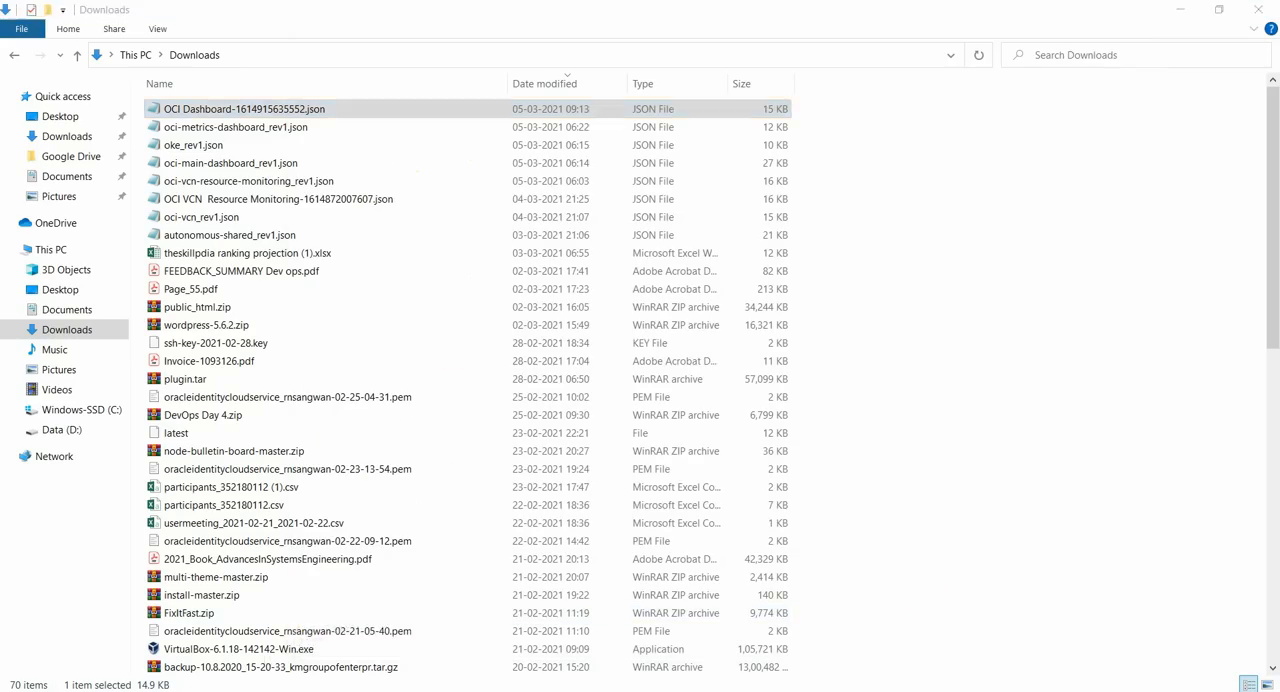
# Switch back to grafana.com in Chrome and open The SkillPedia organization's list of its own dashboards.
pyautogui.hotkey('alt', 'Tab')
pyautogui.scroll(1, 1037, 374)
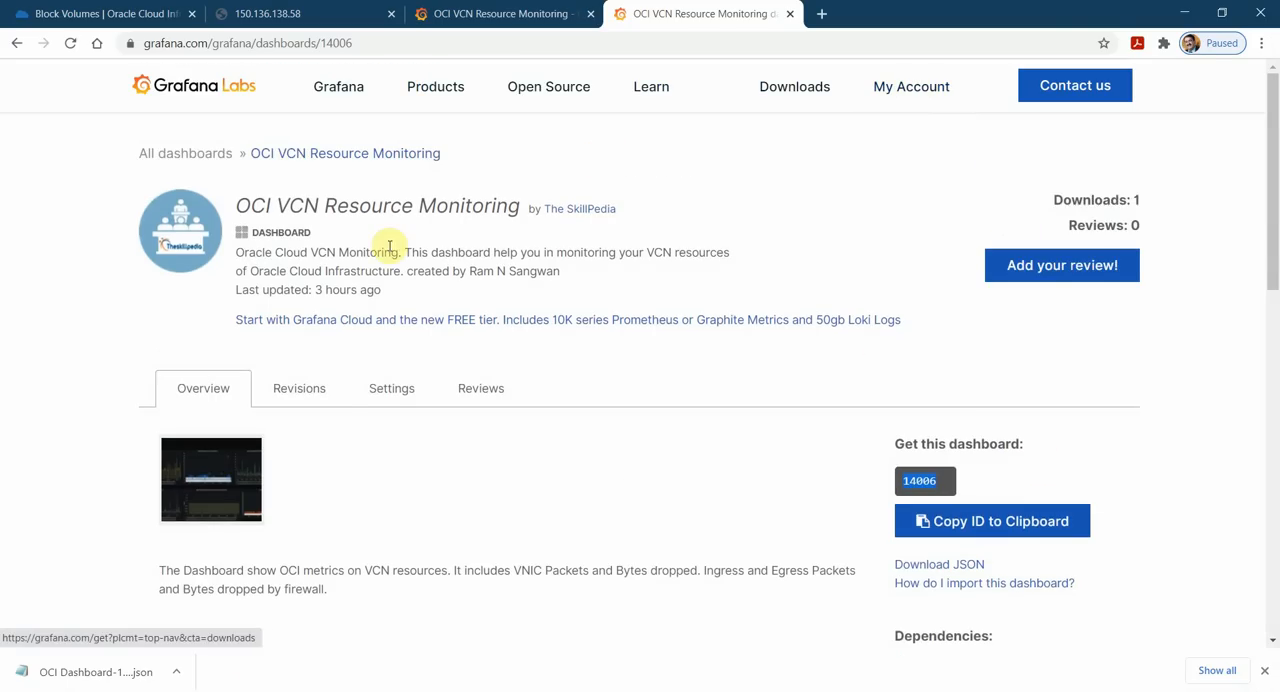
pyautogui.click(579, 209)
pyautogui.scroll(-3, 230, 440)
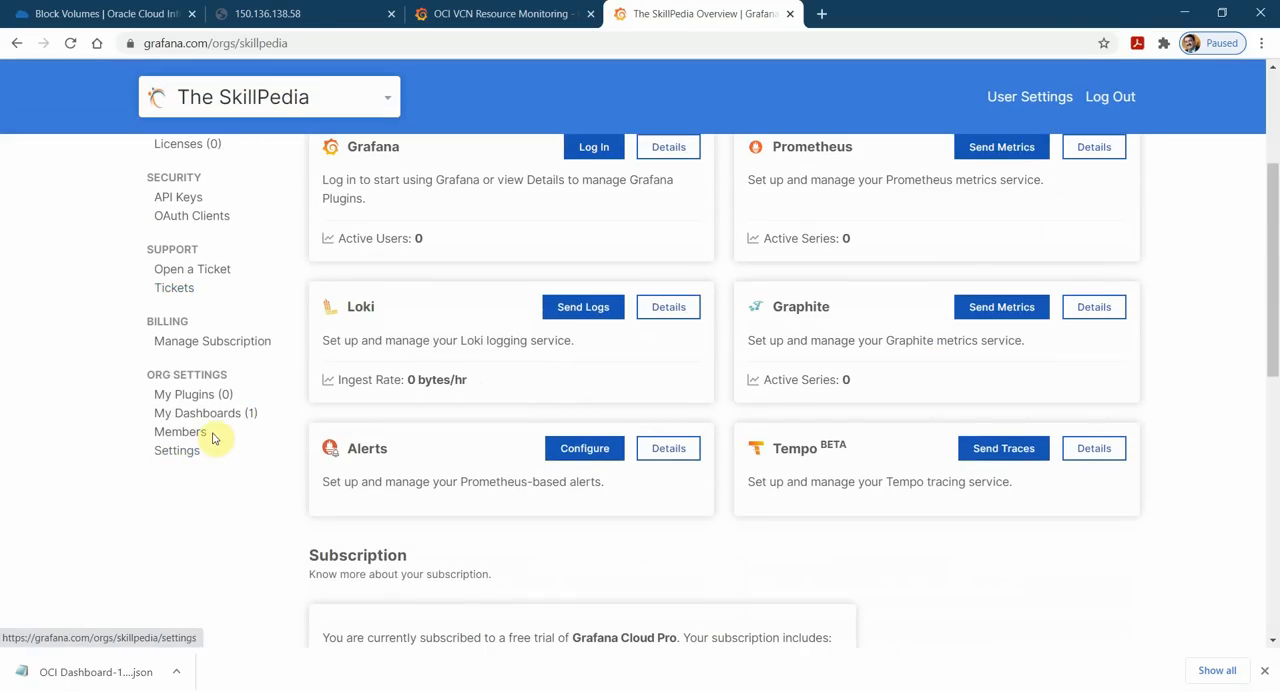
pyautogui.click(206, 414)
# Upload OCI Dashboard-1614915635552.json from the Downloads folder as a new dashboard for The SkillPedia.
pyautogui.click(1027, 259)
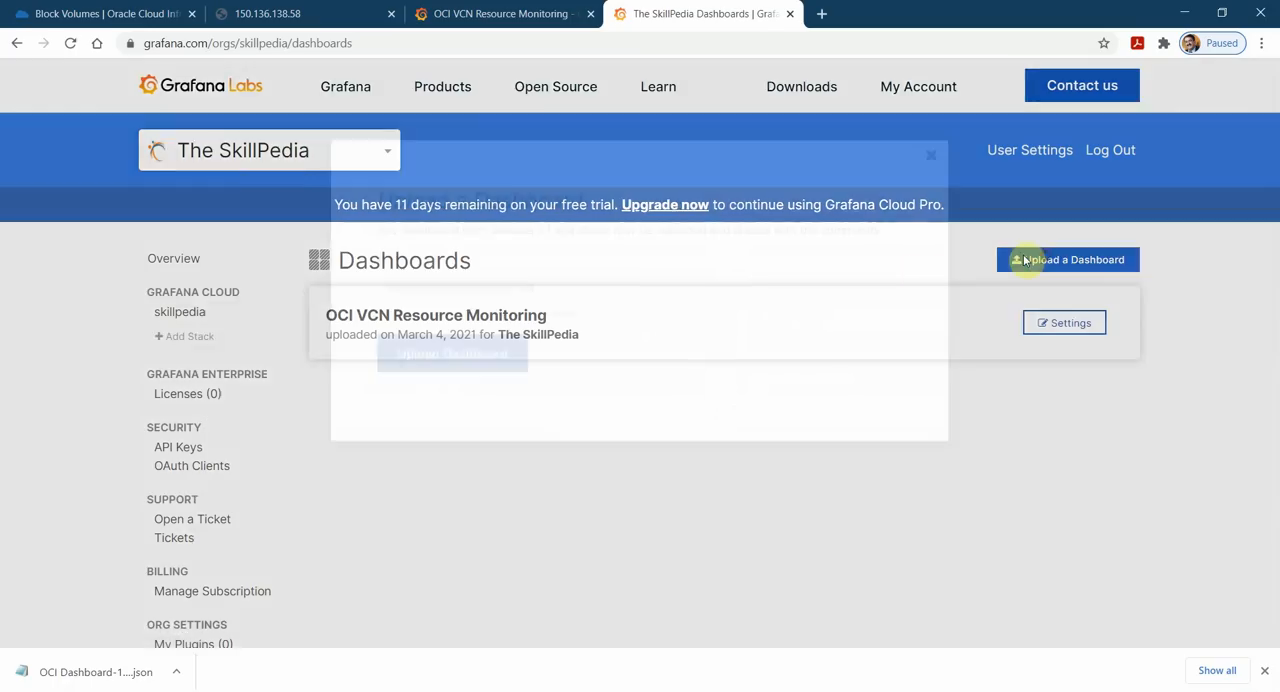
pyautogui.click(474, 286)
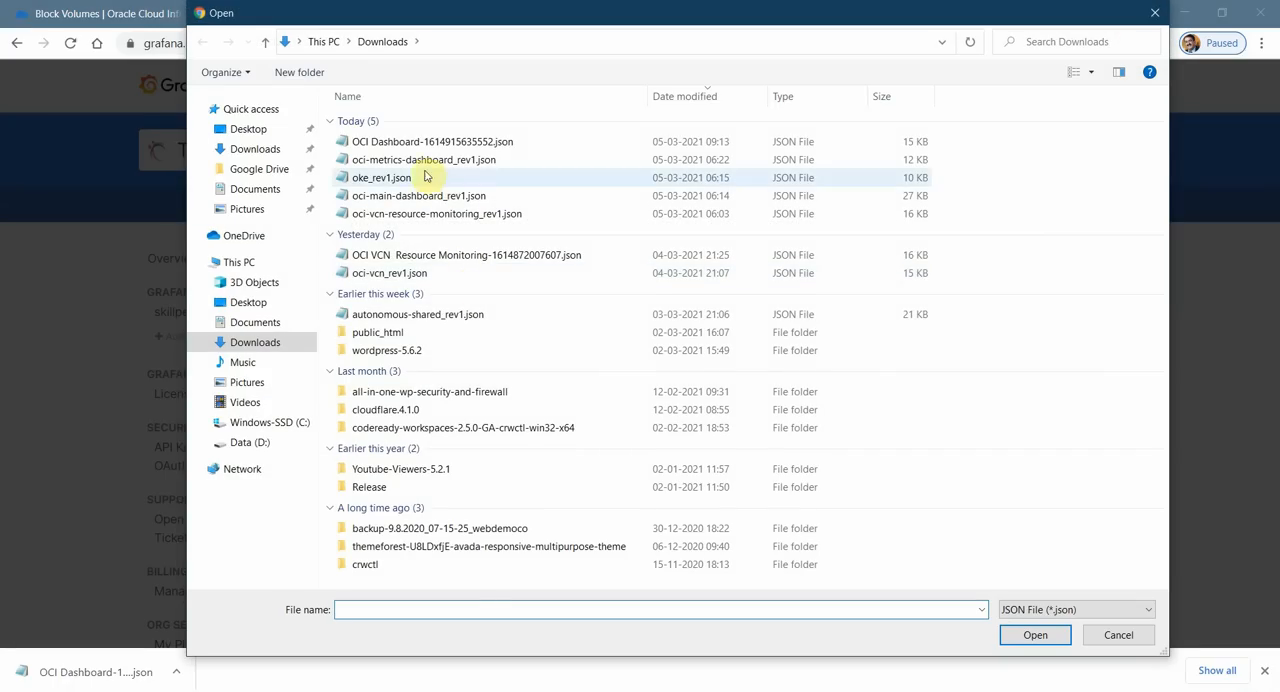
pyautogui.click(420, 142)
pyautogui.click(1037, 636)
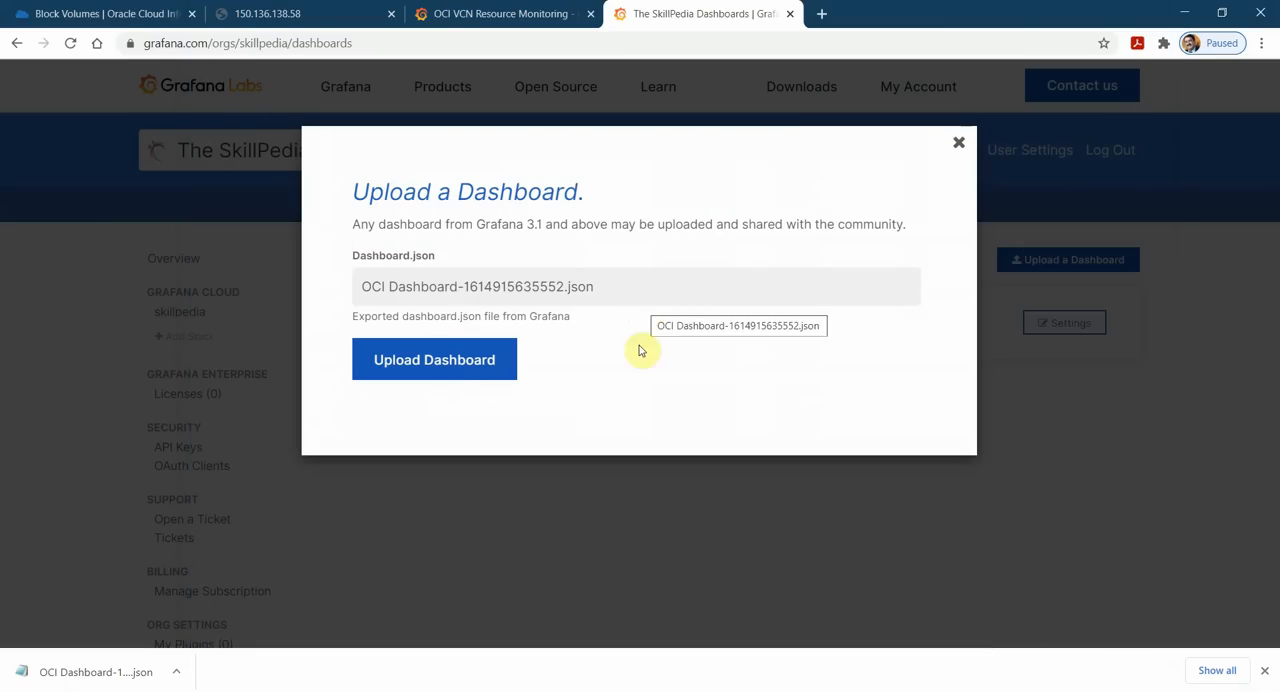
pyautogui.click(424, 363)
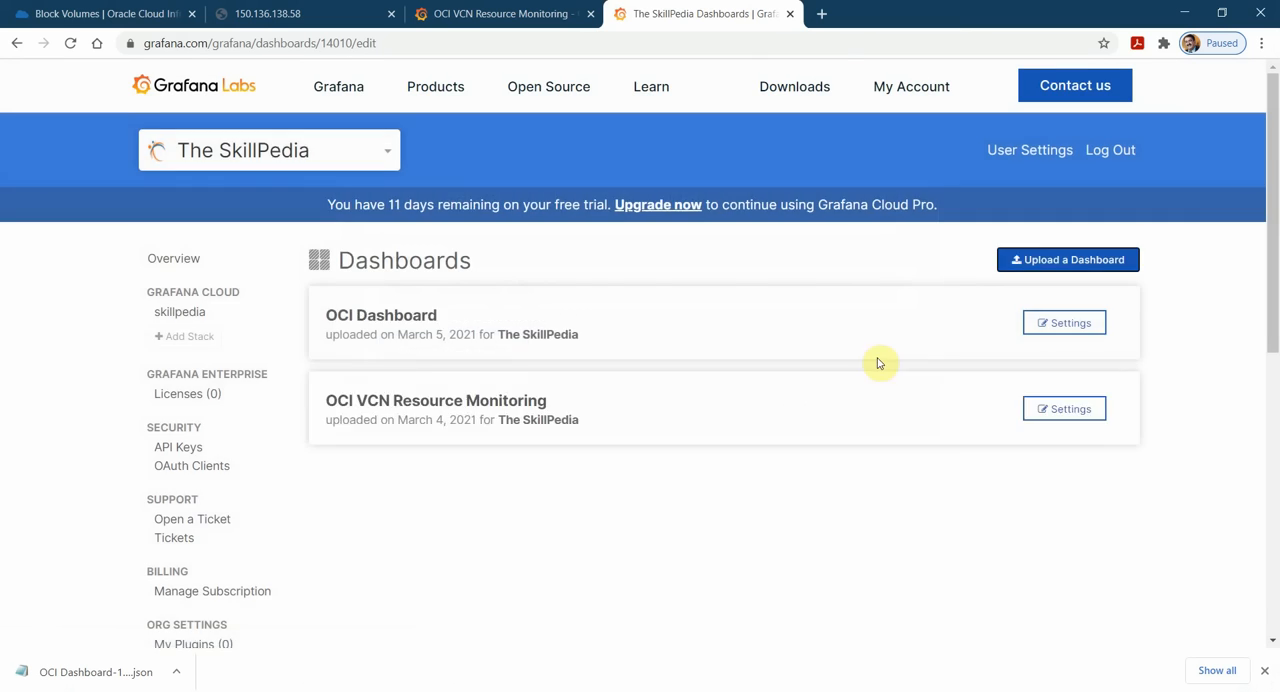
# Add logo.png from the The Skill Pedia folder on drive D: as the OCI Dashboard's logo.
pyautogui.scroll(-3, 560, 440)
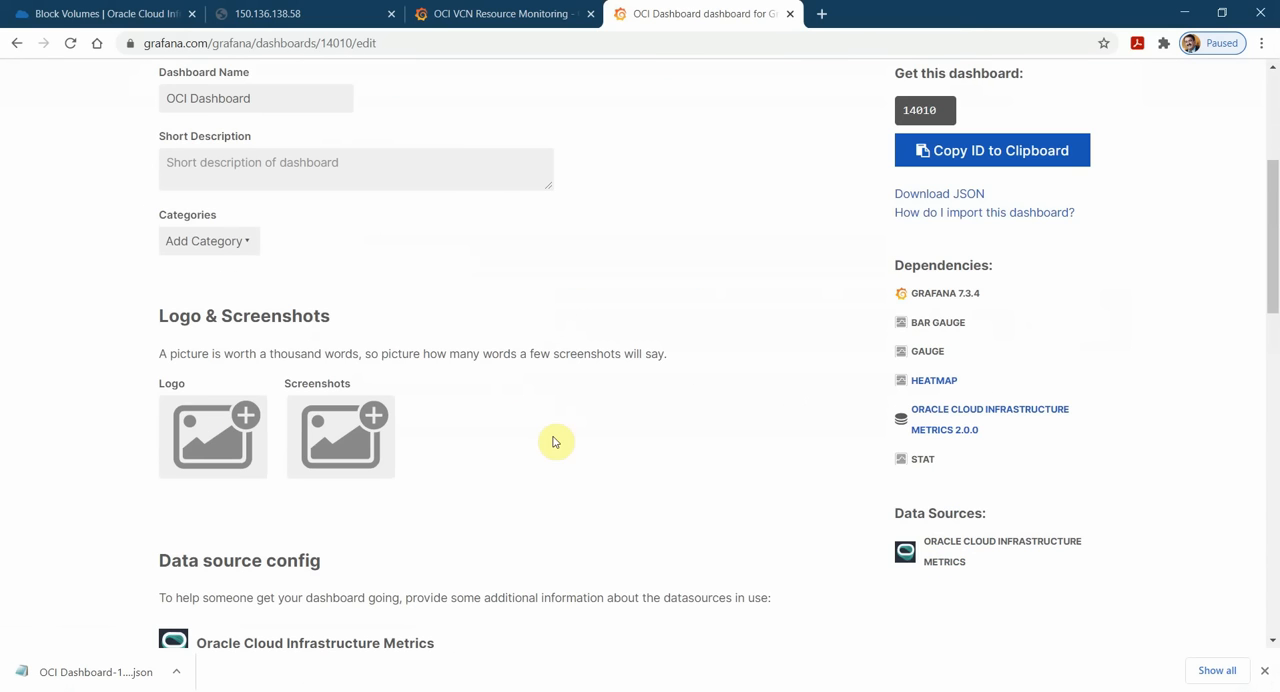
pyautogui.click(241, 414)
pyautogui.click(250, 441)
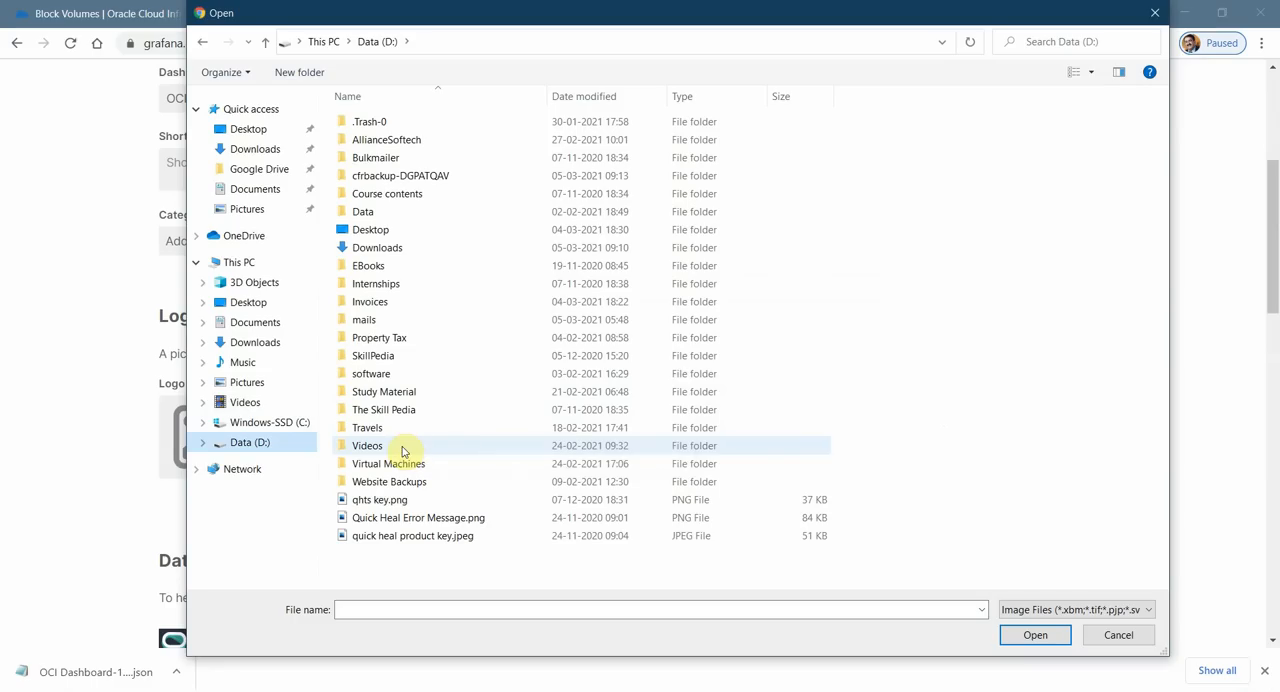
pyautogui.click(390, 391)
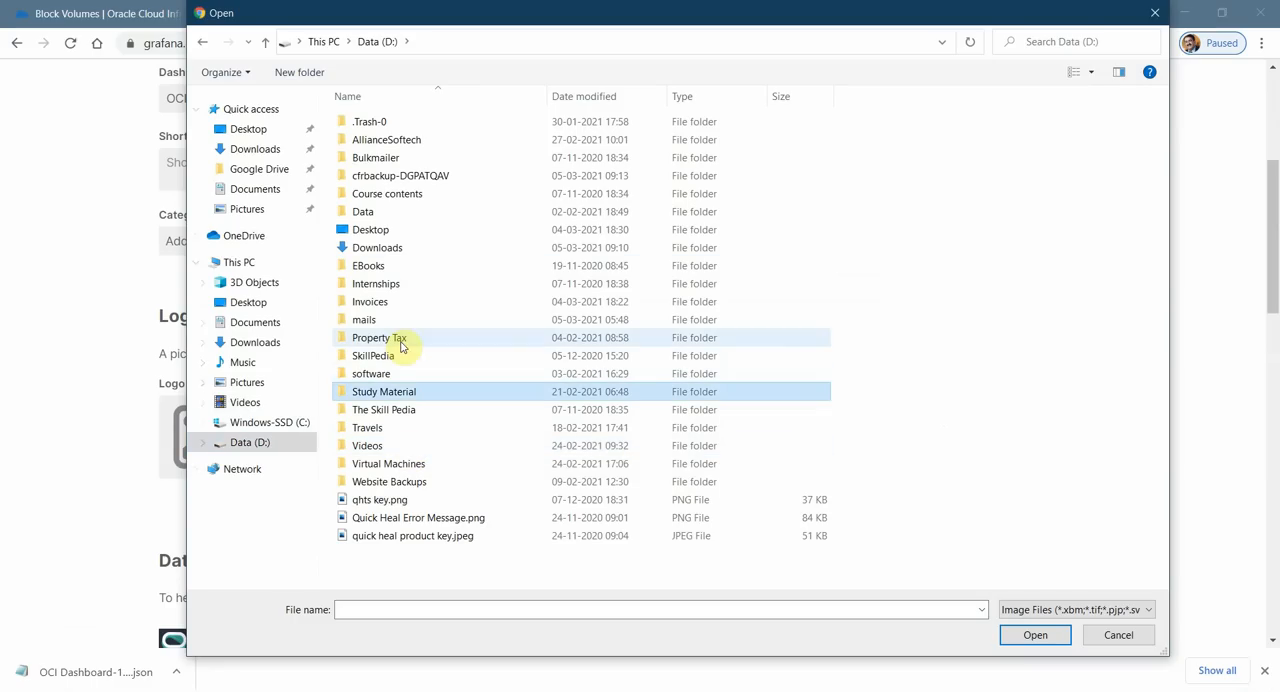
pyautogui.doubleClick(402, 409)
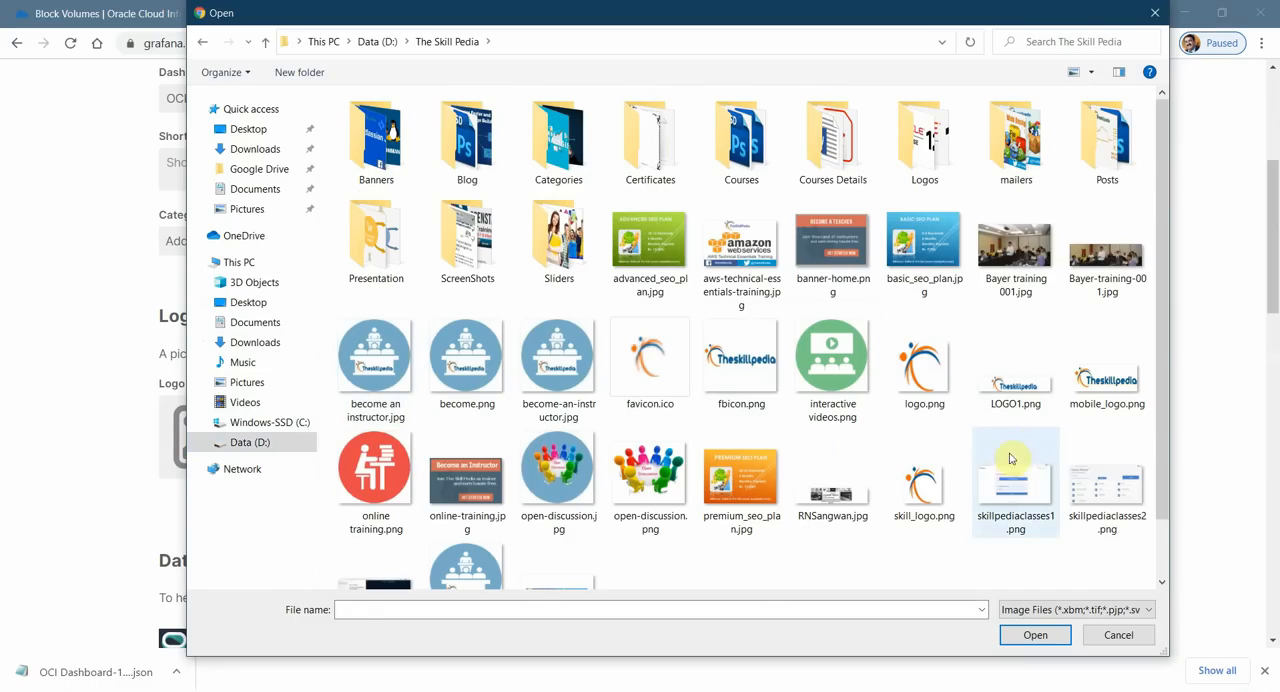
pyautogui.click(920, 368)
pyautogui.click(1032, 634)
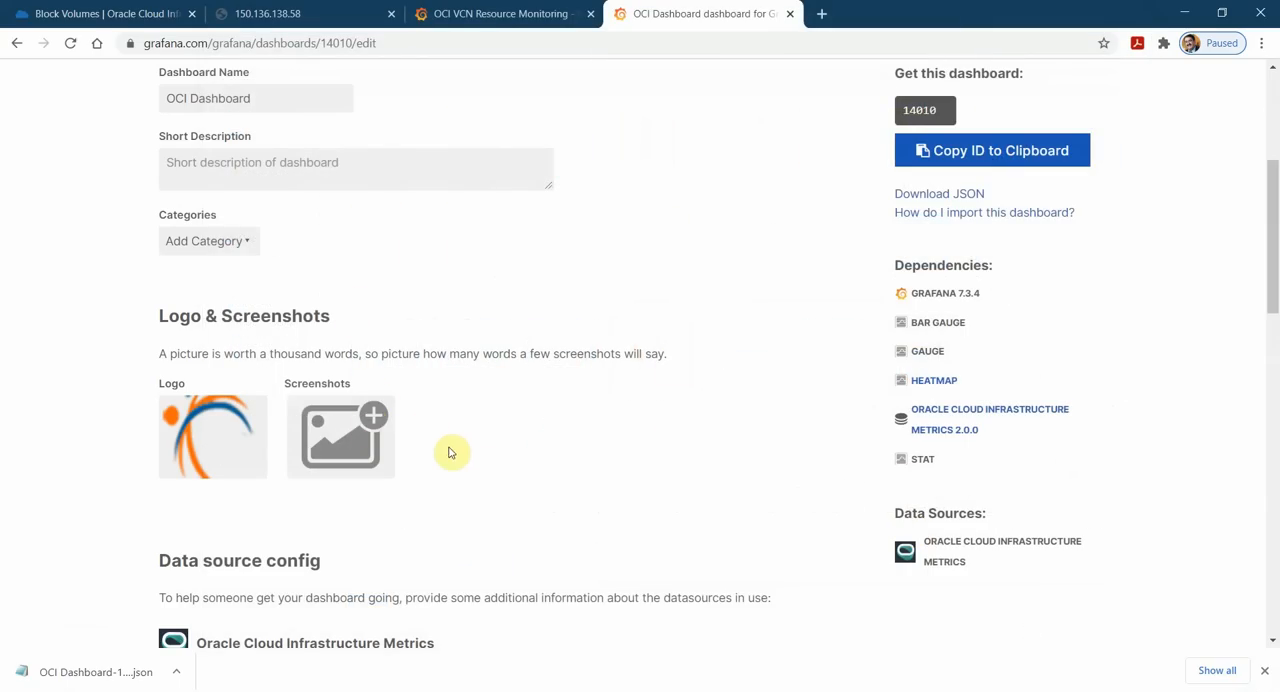
# Set the short description to "OCI Instance Metrics Monitoring Dashboard Created by" followed by the author's full name.
pyautogui.click(440, 10)
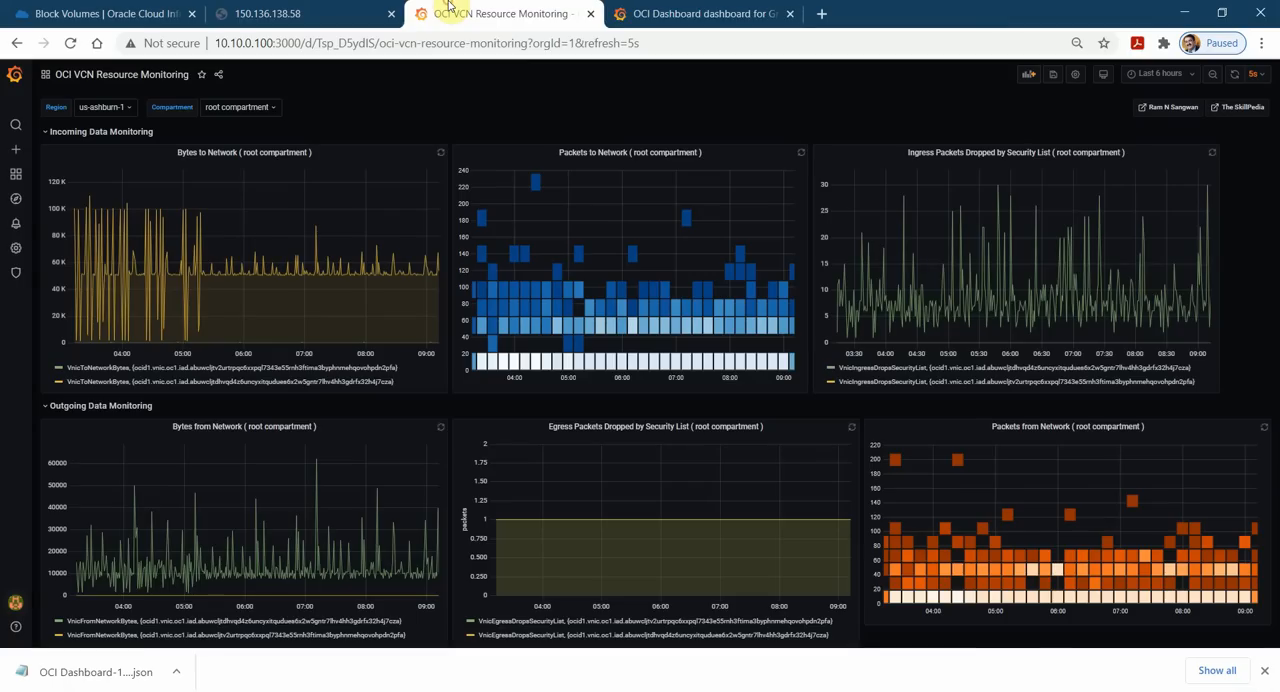
pyautogui.click(704, 10)
pyautogui.scroll(2, 514, 377)
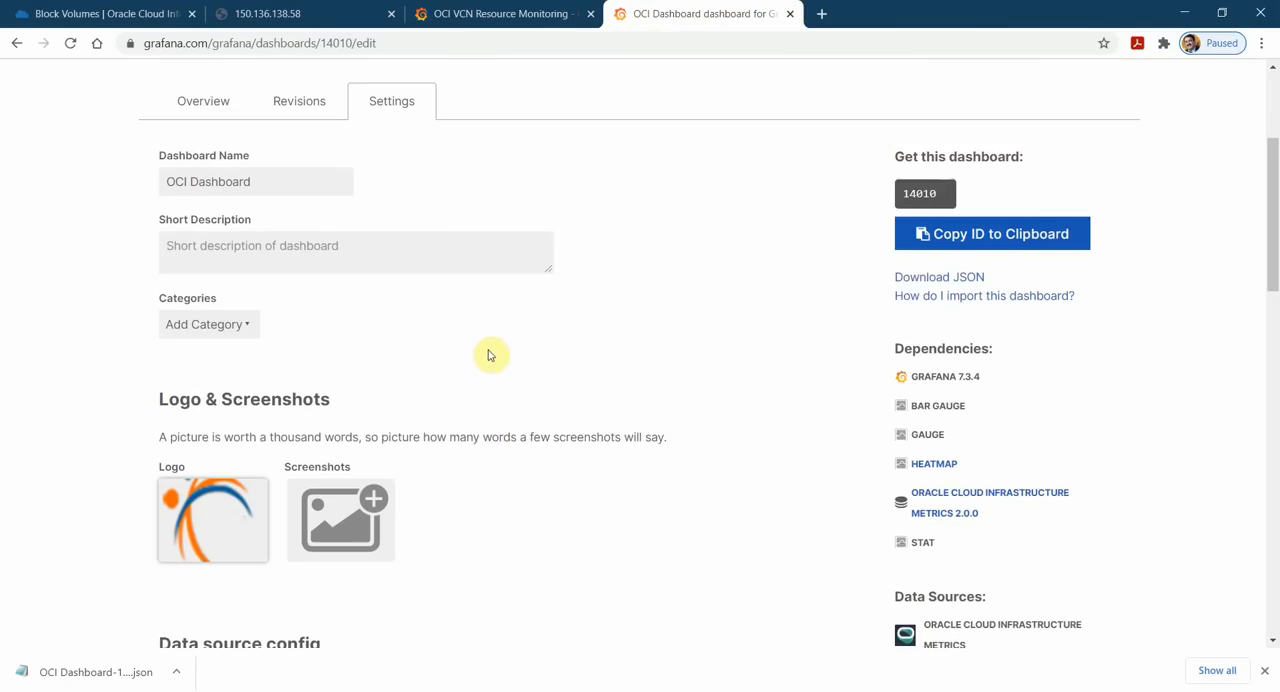
pyautogui.click(358, 339)
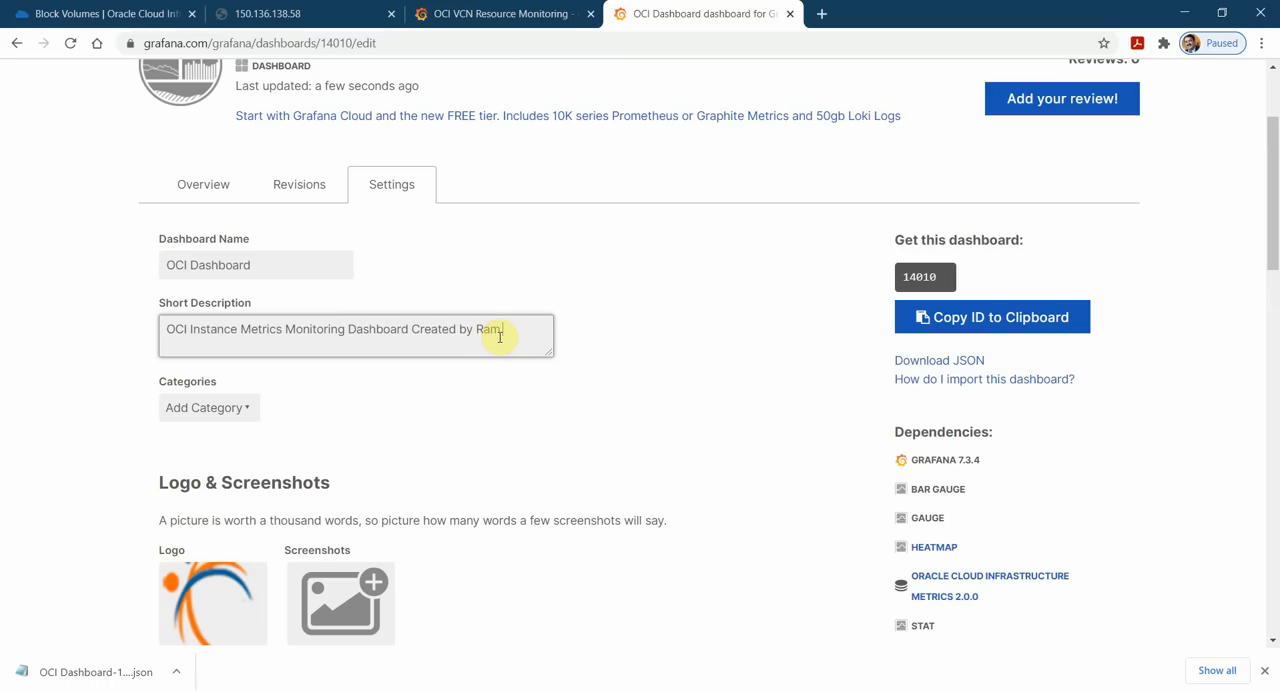
# Review the remaining OCI Dashboard settings down to the README, then save and publish the dashboard.
pyautogui.scroll(-2, 500, 337)
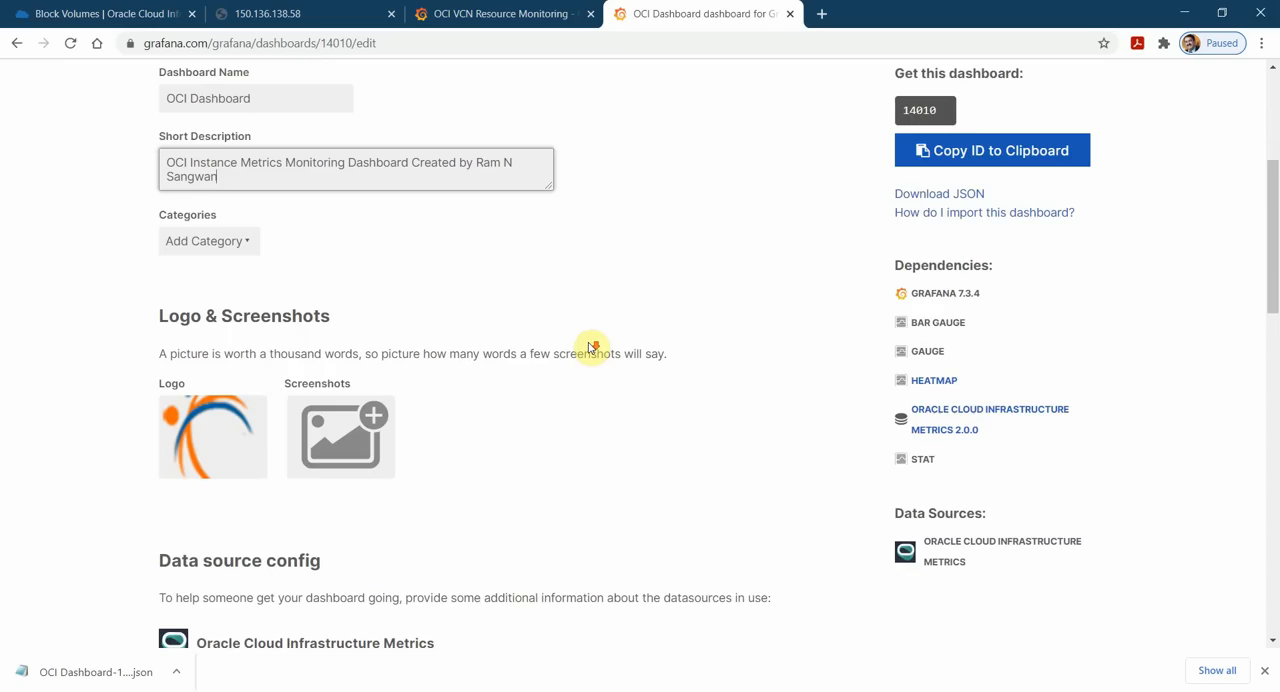
pyautogui.scroll(-5, 614, 349)
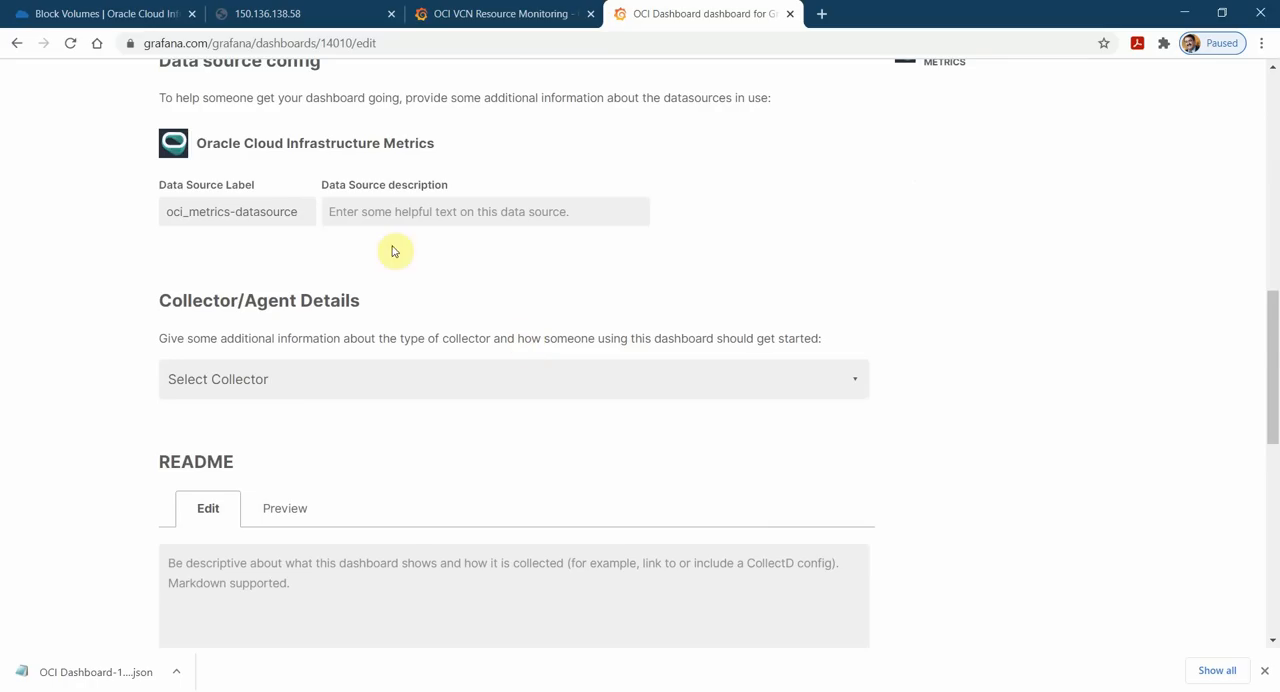
pyautogui.scroll(-3, 574, 344)
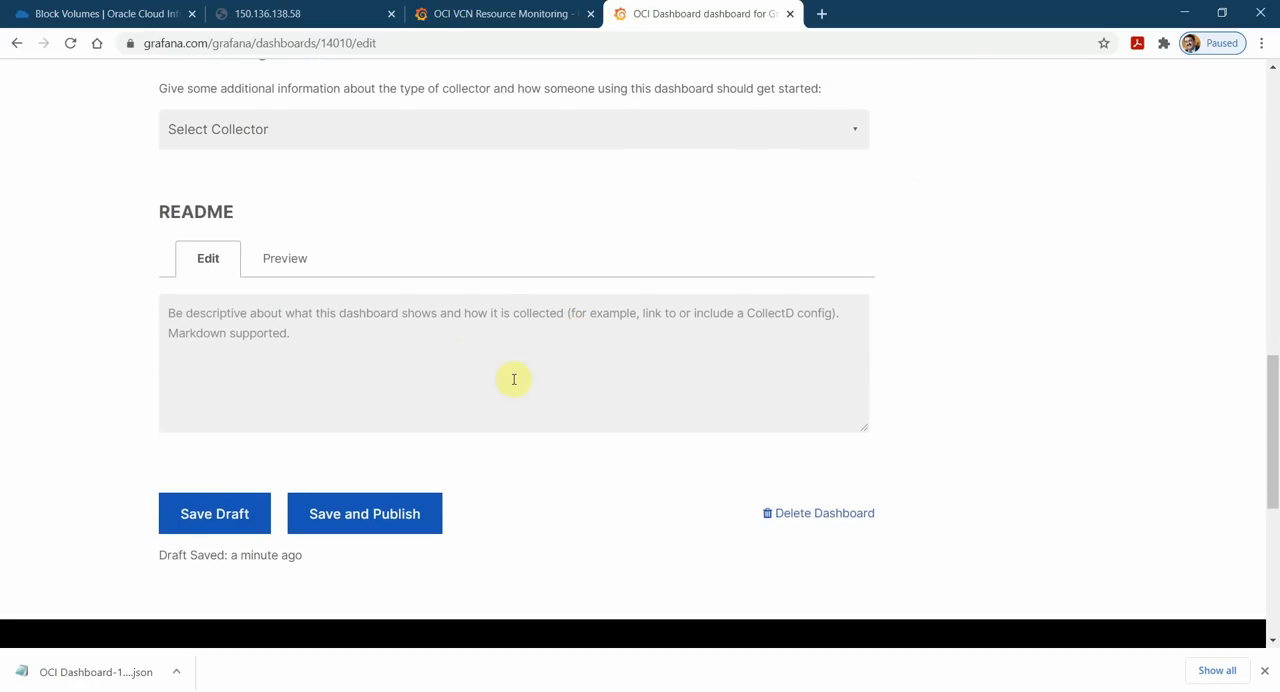
pyautogui.scroll(8, 590, 378)
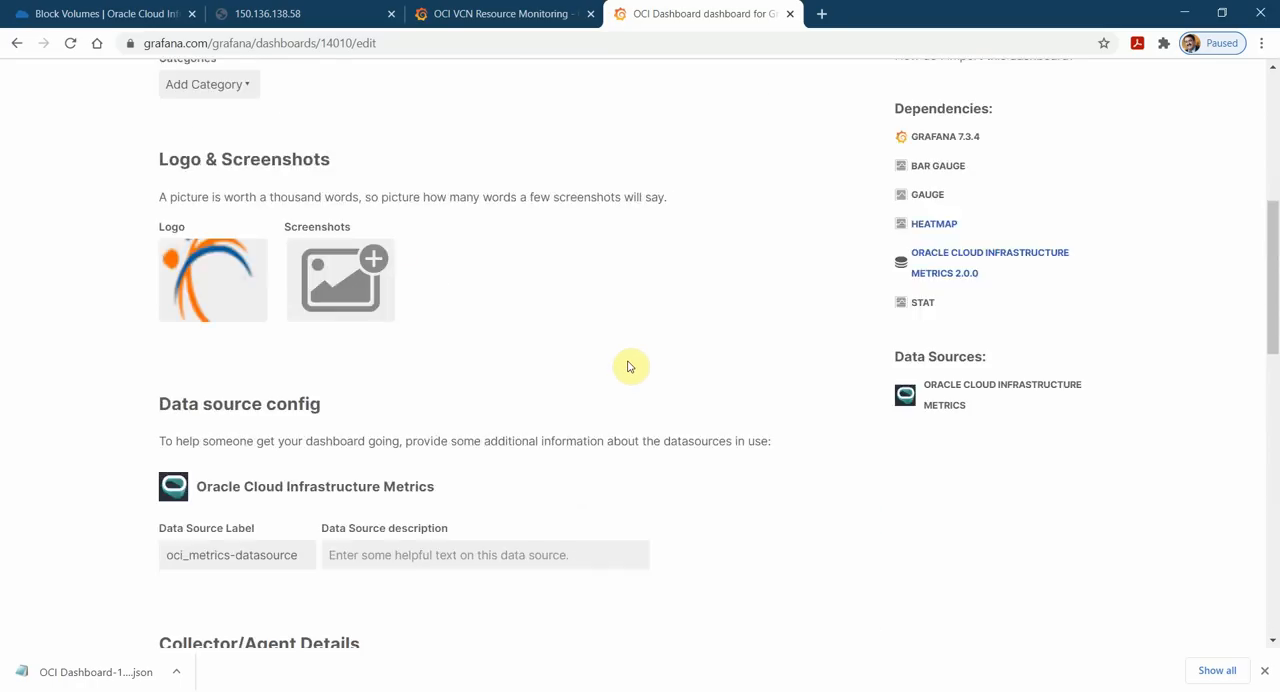
pyautogui.scroll(-12, 650, 354)
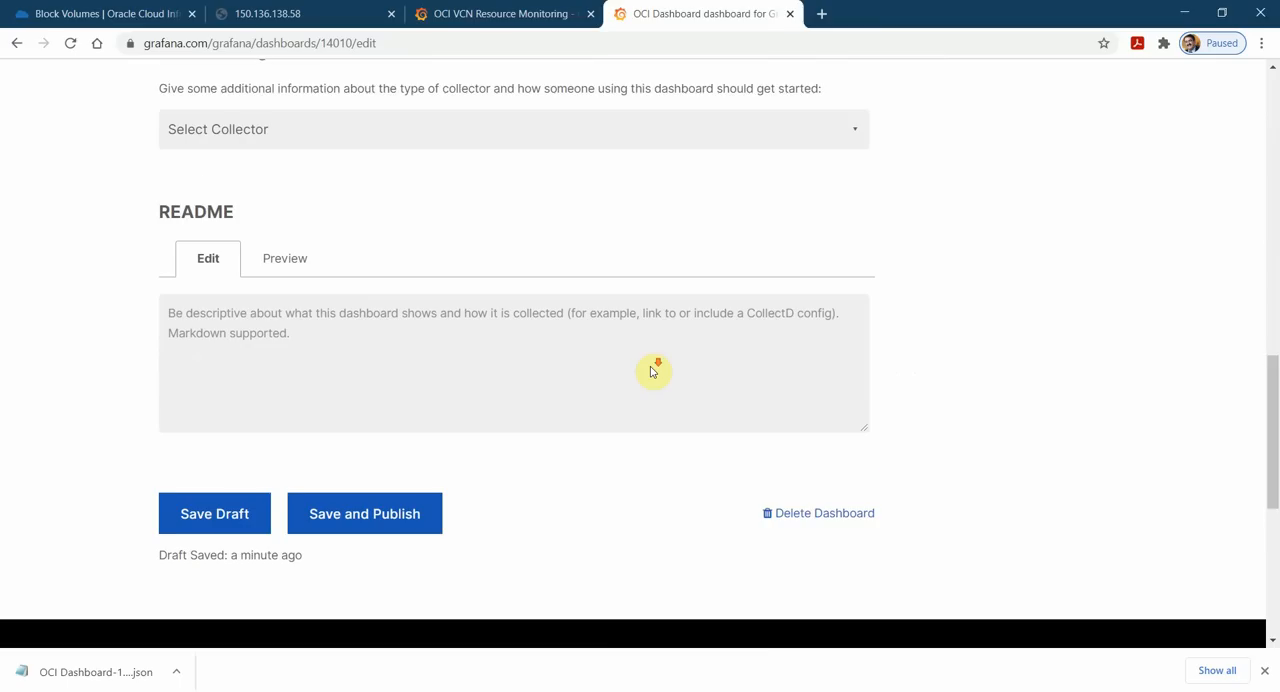
pyautogui.click(400, 264)
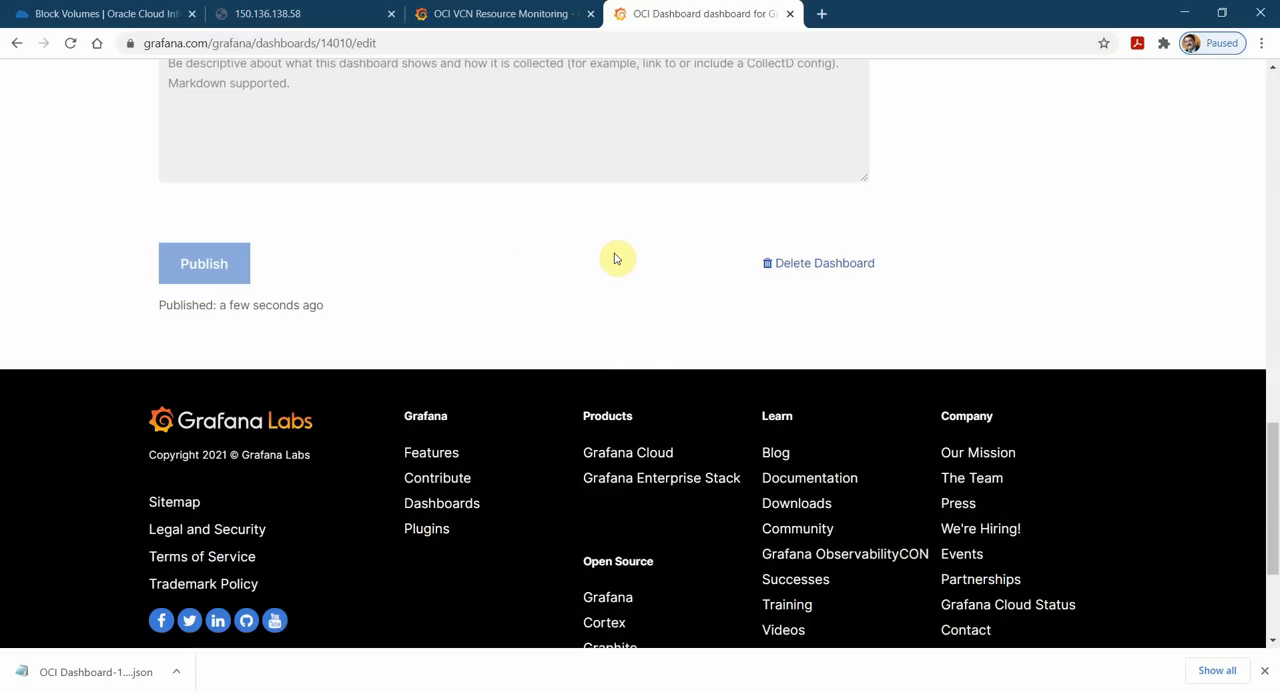
# Copy the published OCI Dashboard's ID 14010 and download the dashboard's JSON.
pyautogui.scroll(15, 690, 320)
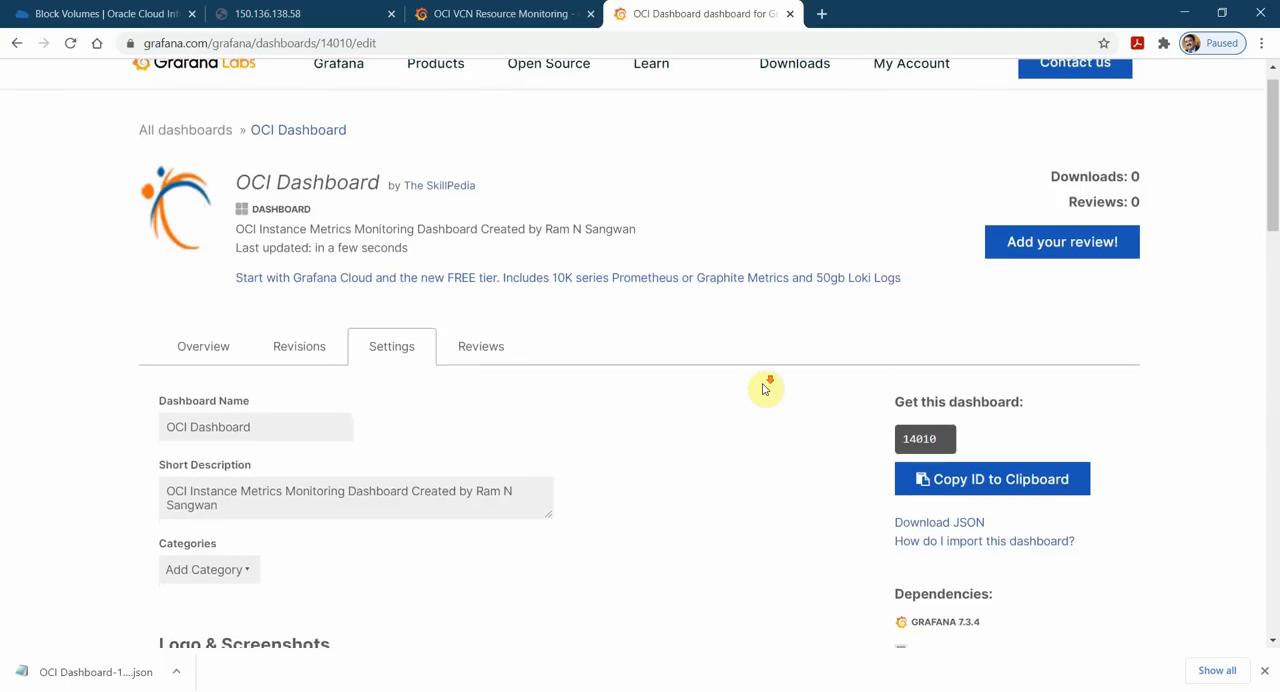
pyautogui.scroll(-2, 820, 366)
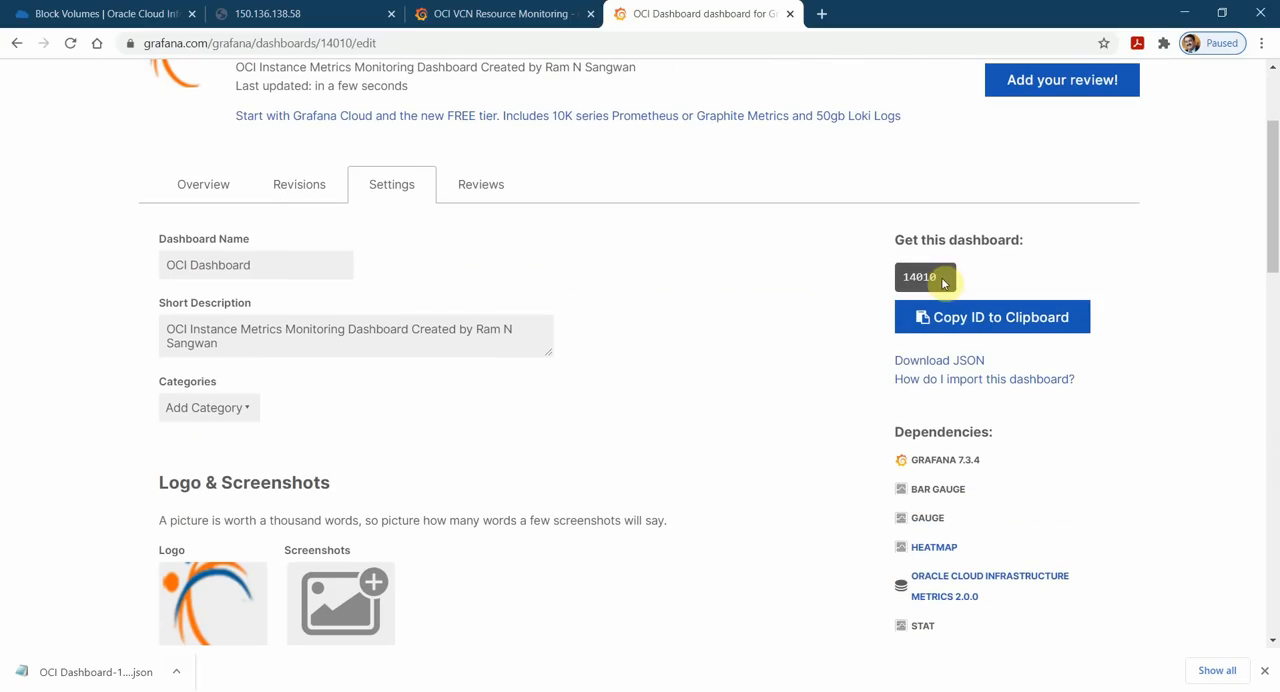
pyautogui.click(908, 360)
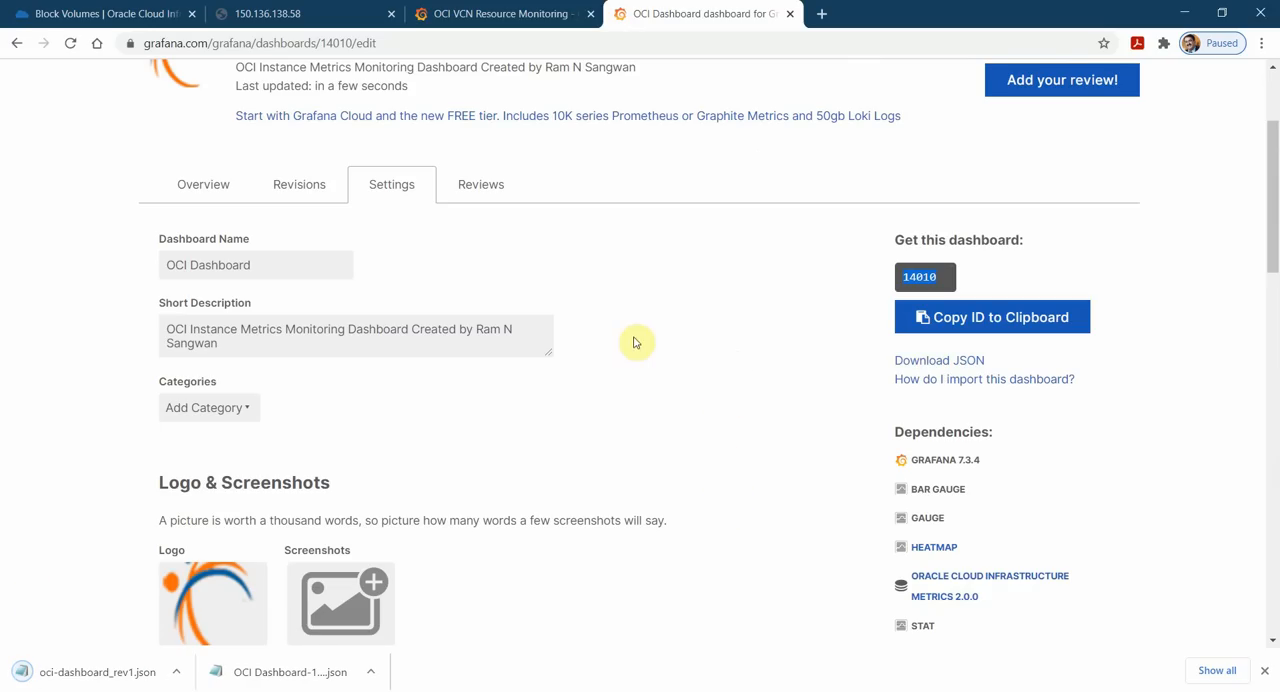
# Return to the local Grafana instance at 10.10.0.100:3000 and open the dashboard import page.
pyautogui.click(337, 16)
pyautogui.click(507, 7)
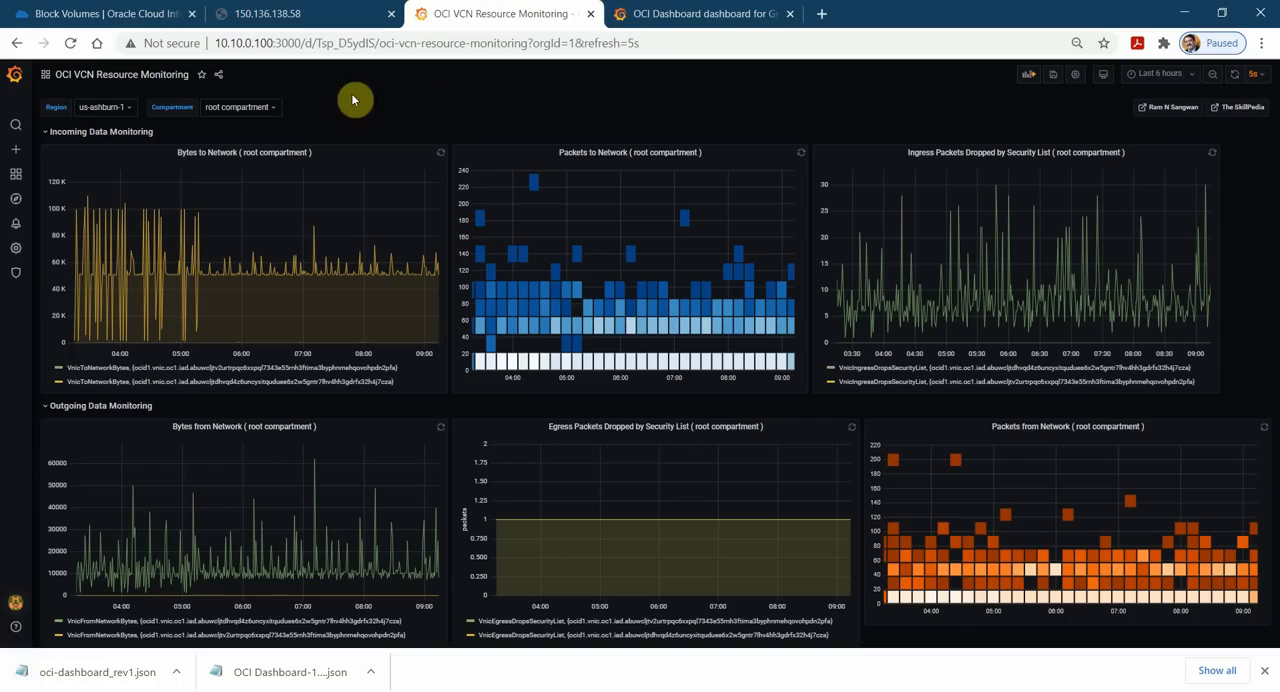
pyautogui.moveTo(16, 150)
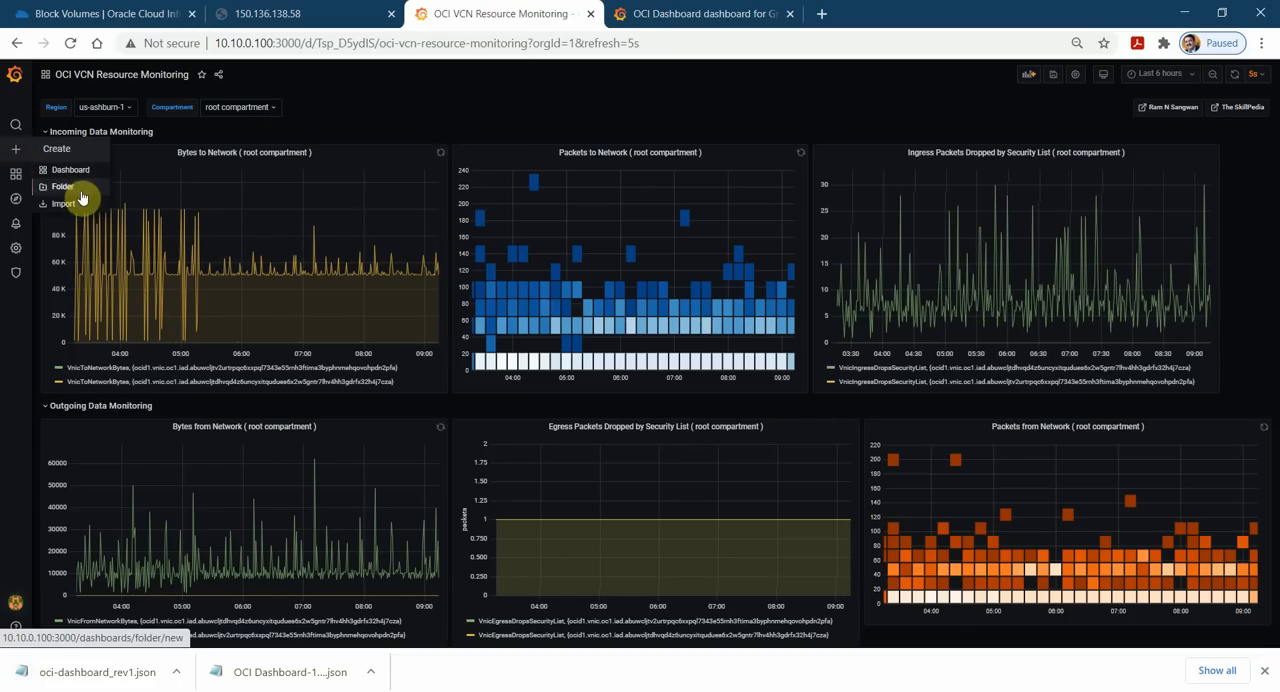
pyautogui.click(64, 203)
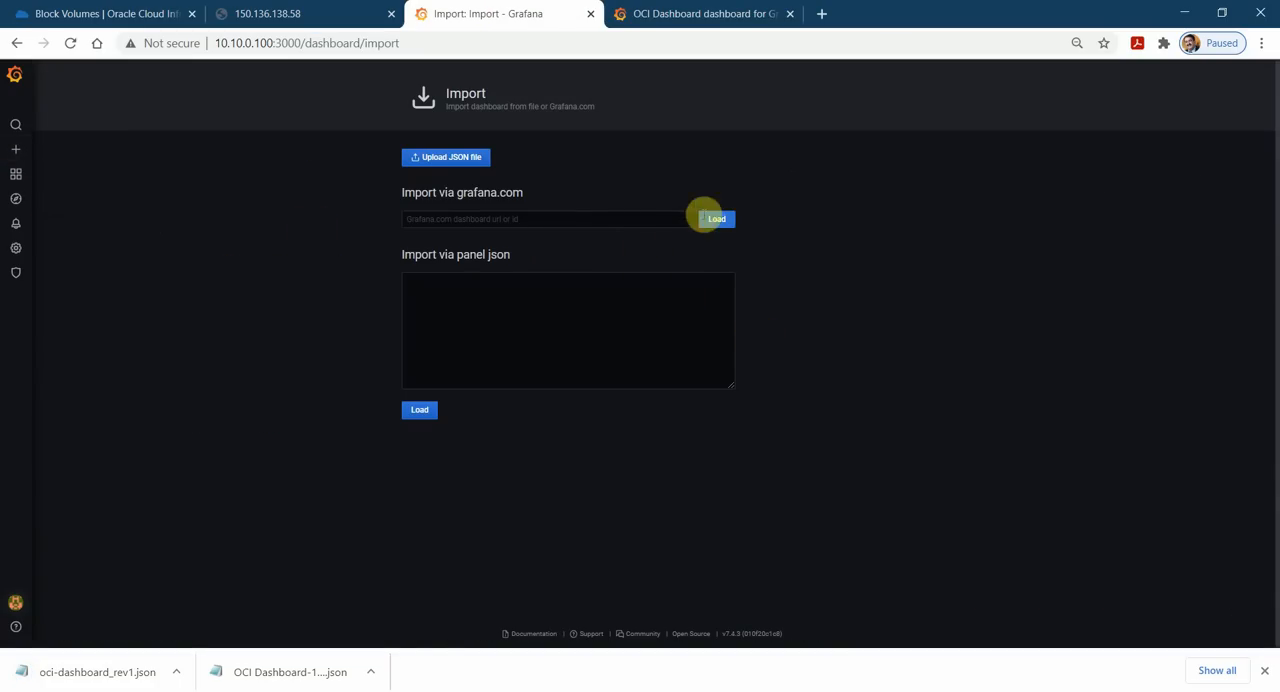
pyautogui.click(700, 14)
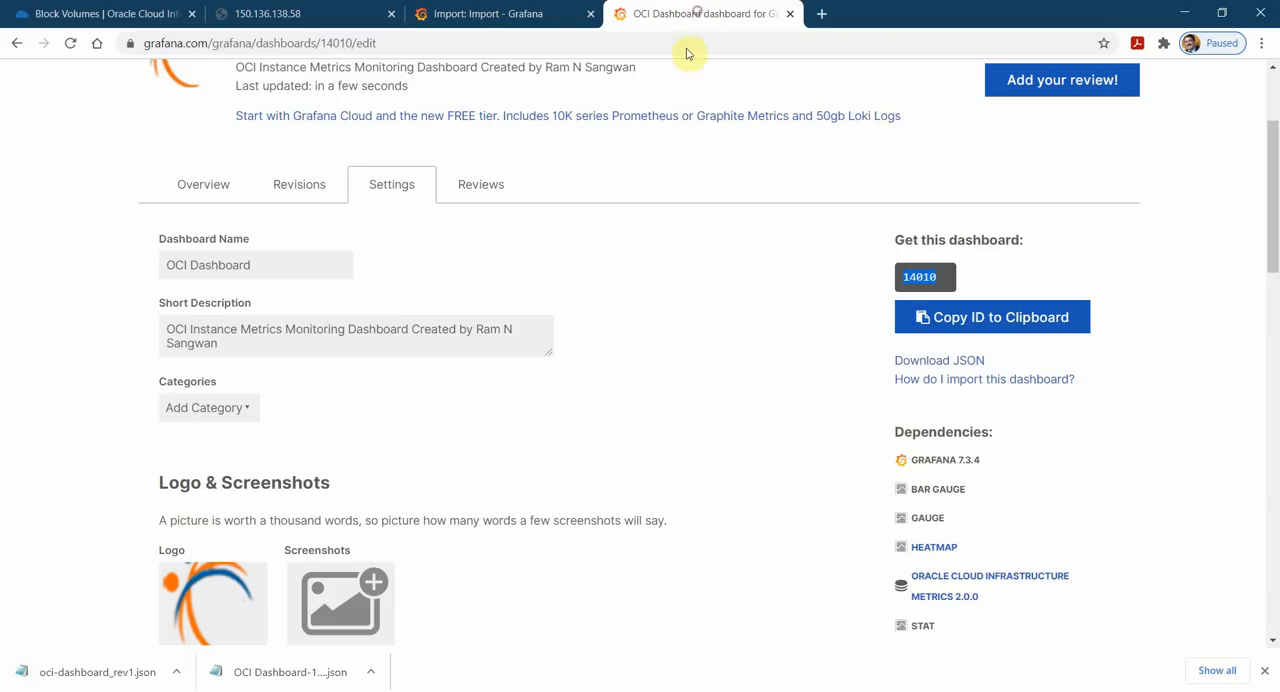
pyautogui.scroll(-4, 645, 457)
pyautogui.scroll(4, 698, 432)
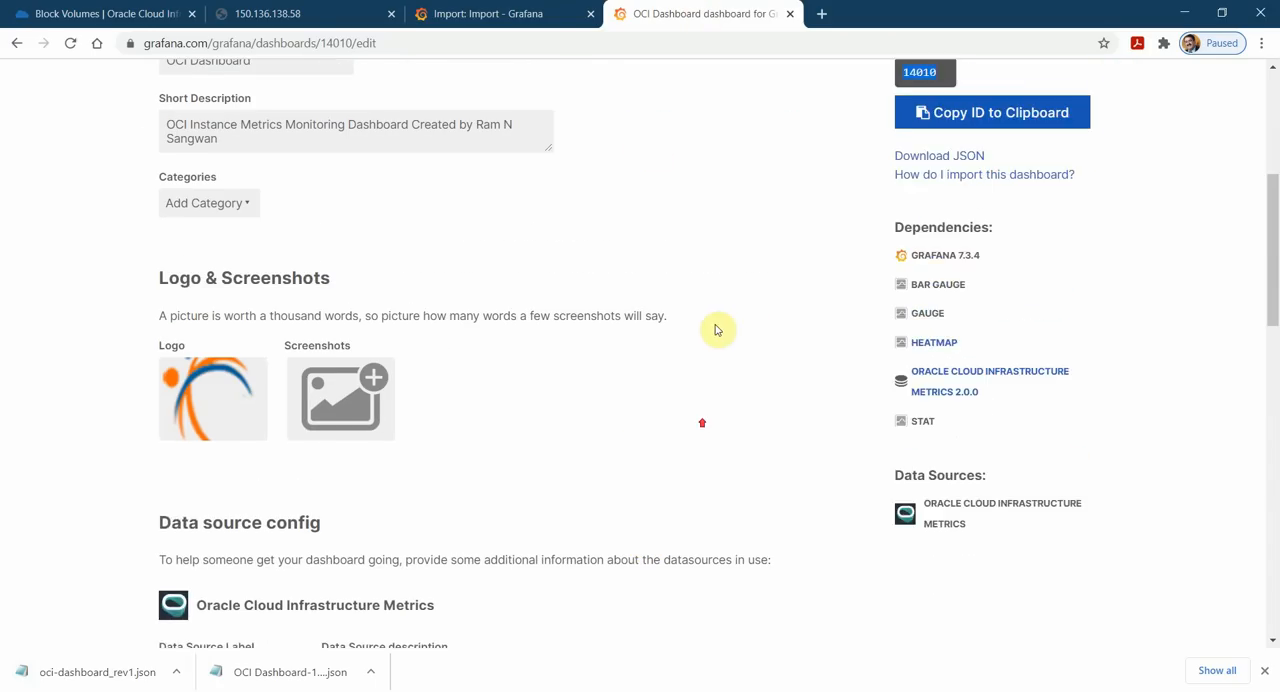
pyautogui.click(540, 14)
pyautogui.click(484, 219)
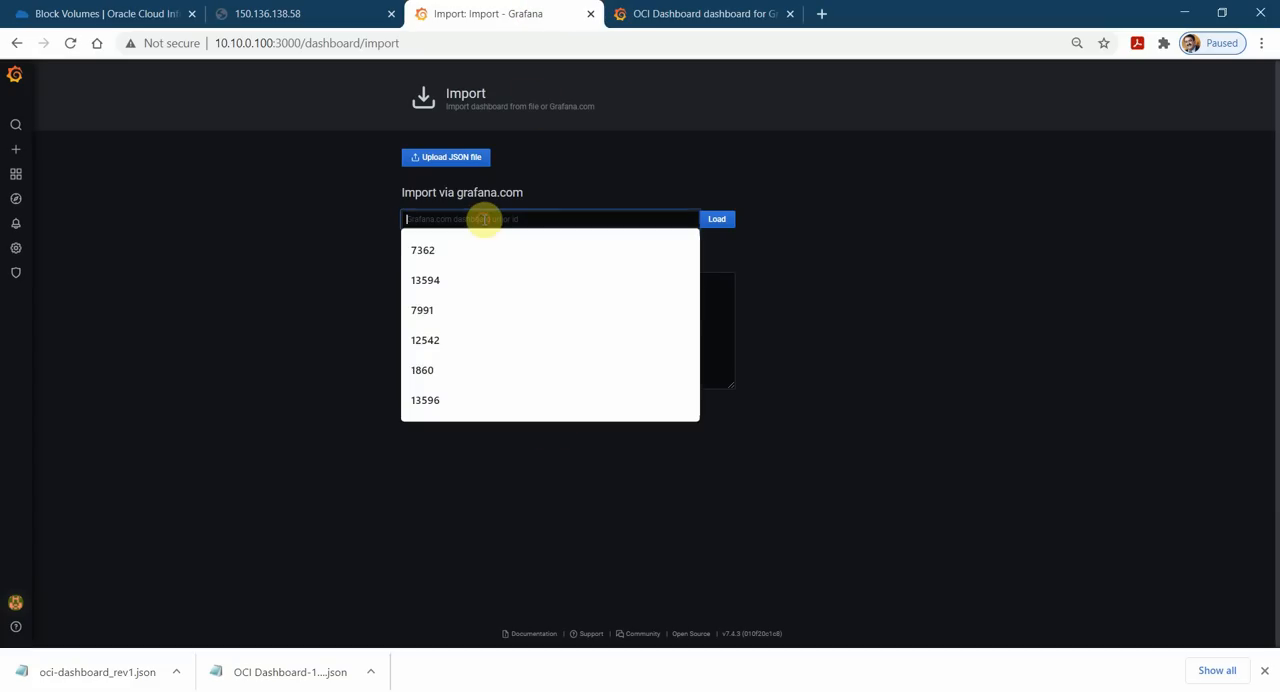
pyautogui.write('14010')
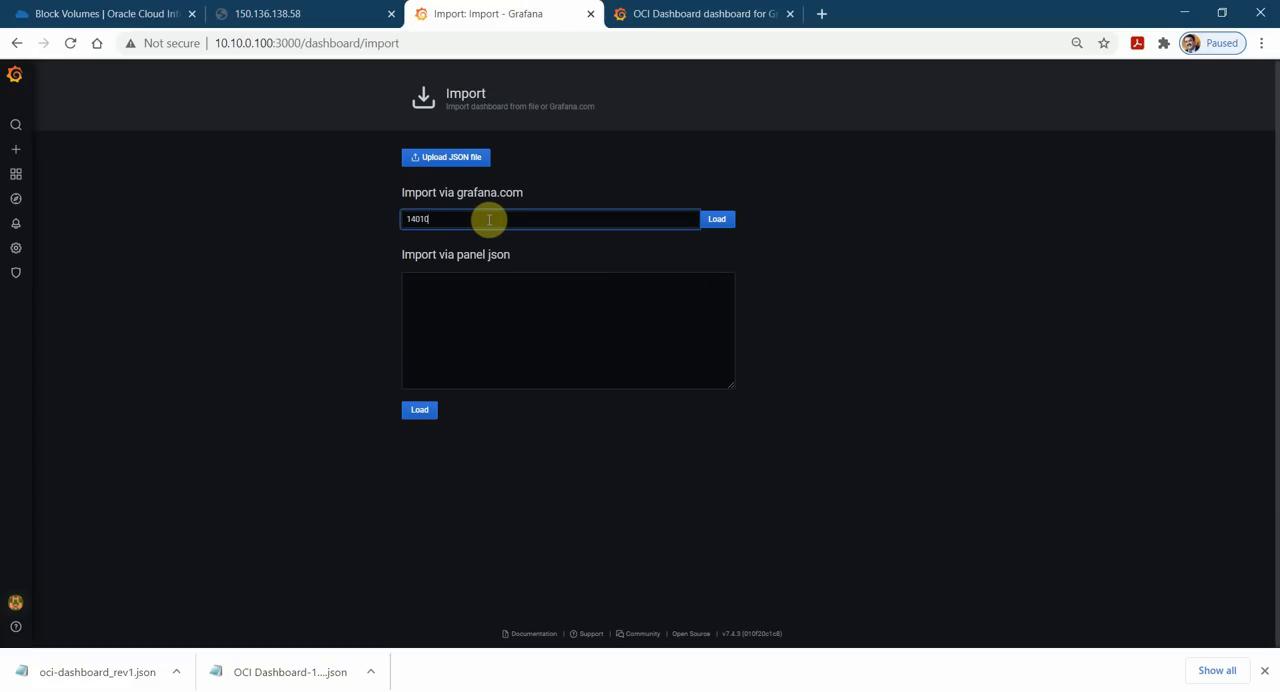
pyautogui.press('BackSpace')
pyautogui.press('BackSpace')
pyautogui.press('BackSpace')
pyautogui.press('BackSpace')
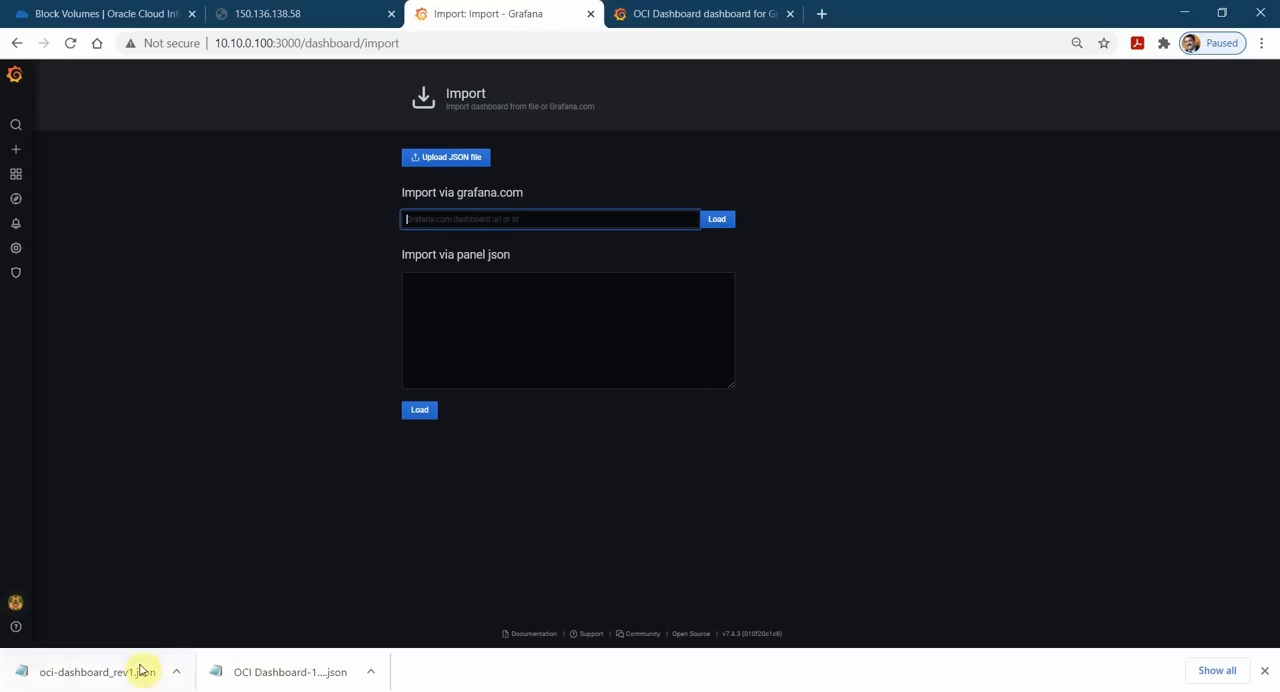
pyautogui.click(106, 662)
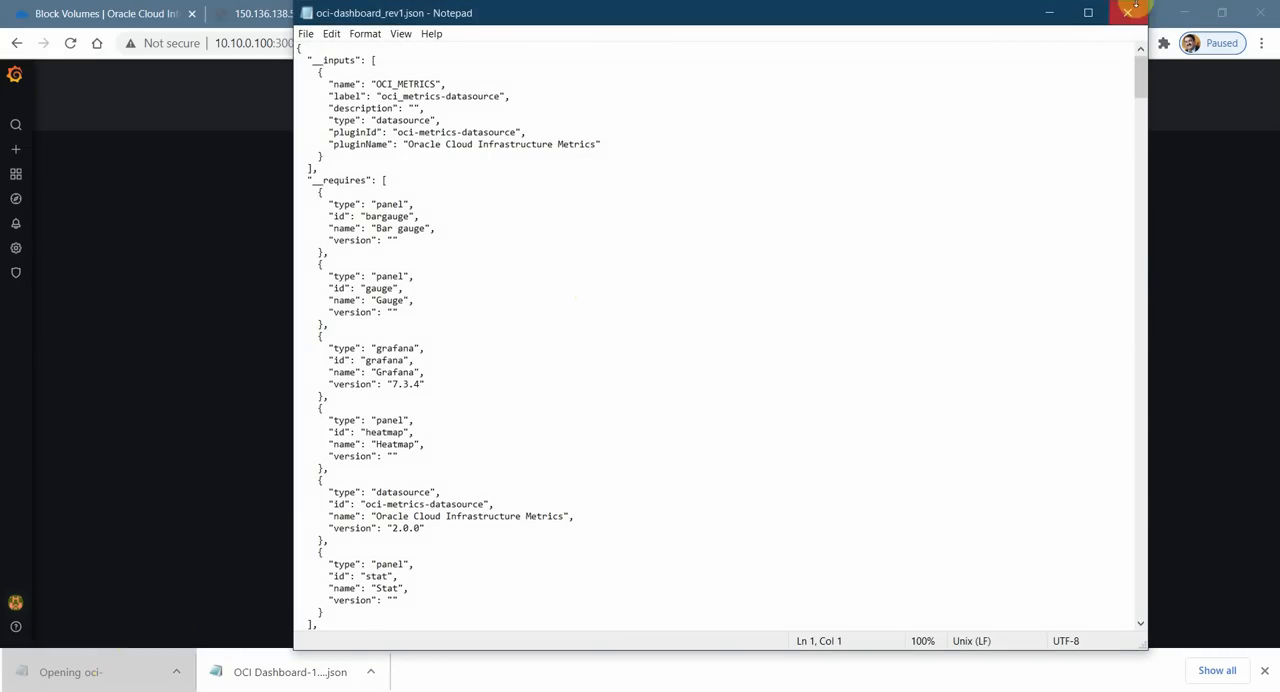
pyautogui.click(1126, 12)
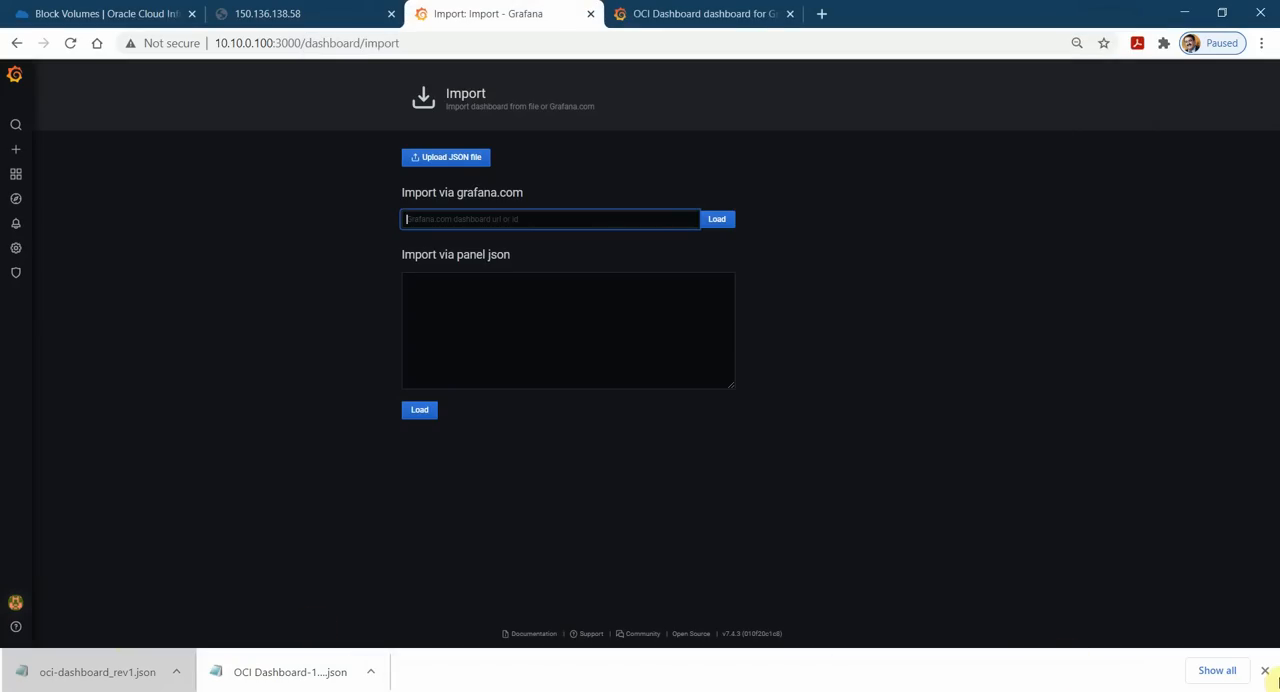
pyautogui.click(1267, 669)
# Download the published OCI Dashboard's JSON again from grafana.com and copy the file's entire contents.
pyautogui.click(674, 14)
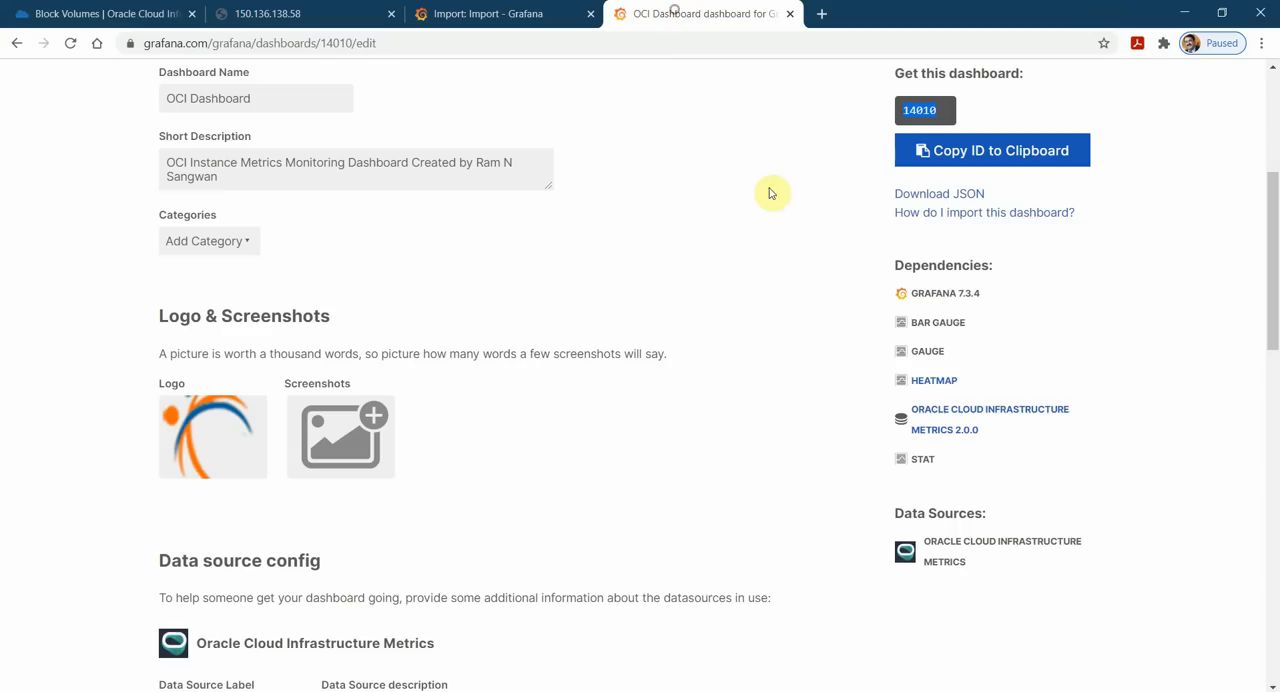
pyautogui.click(944, 201)
pyautogui.click(30, 668)
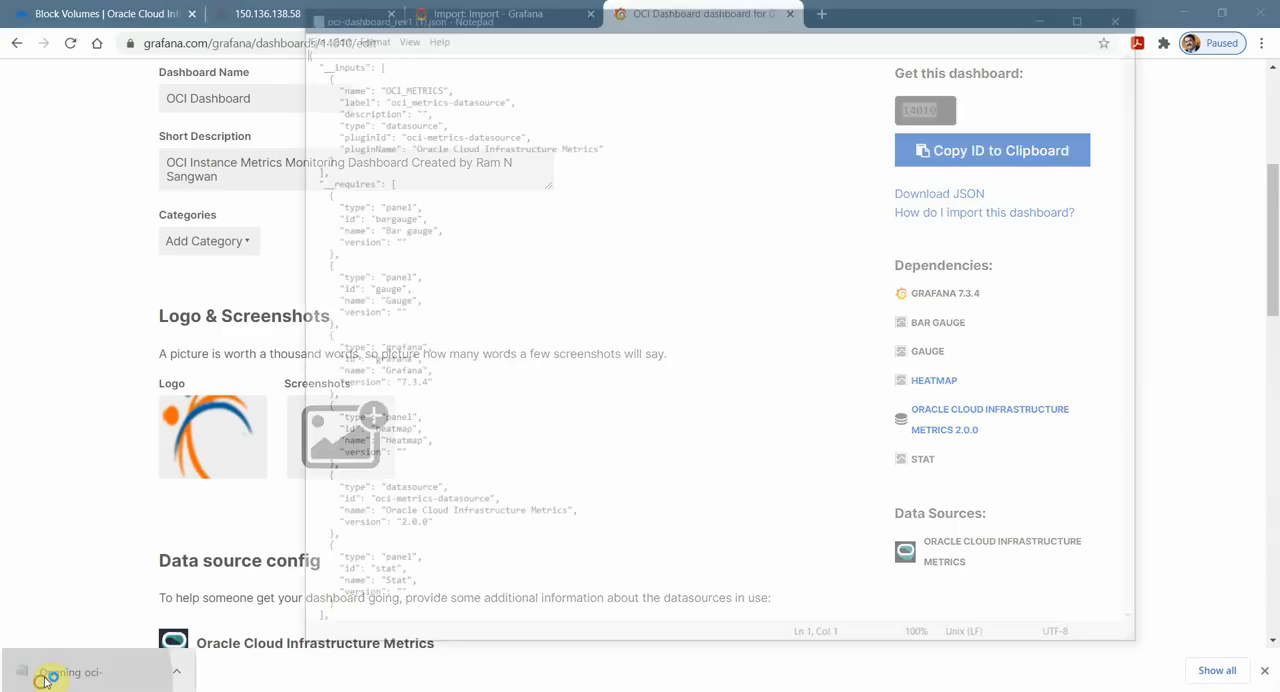
pyautogui.hotkey('ctrl', 'a')
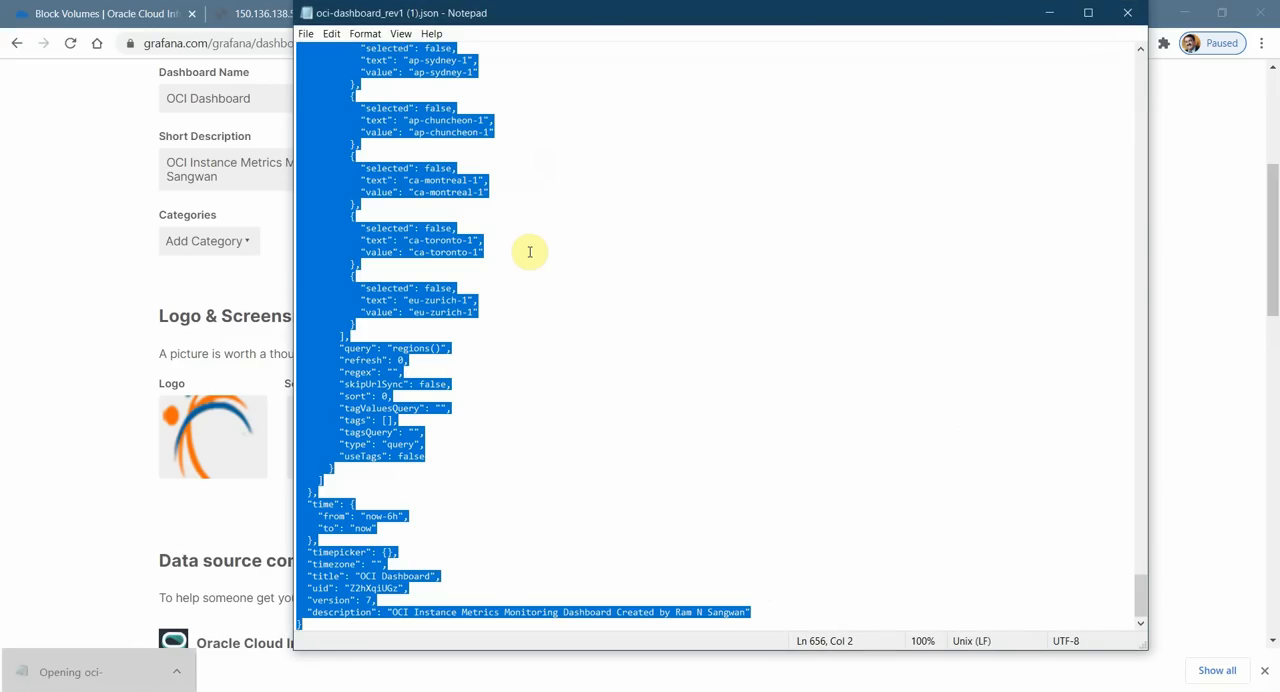
pyautogui.click(180, 672)
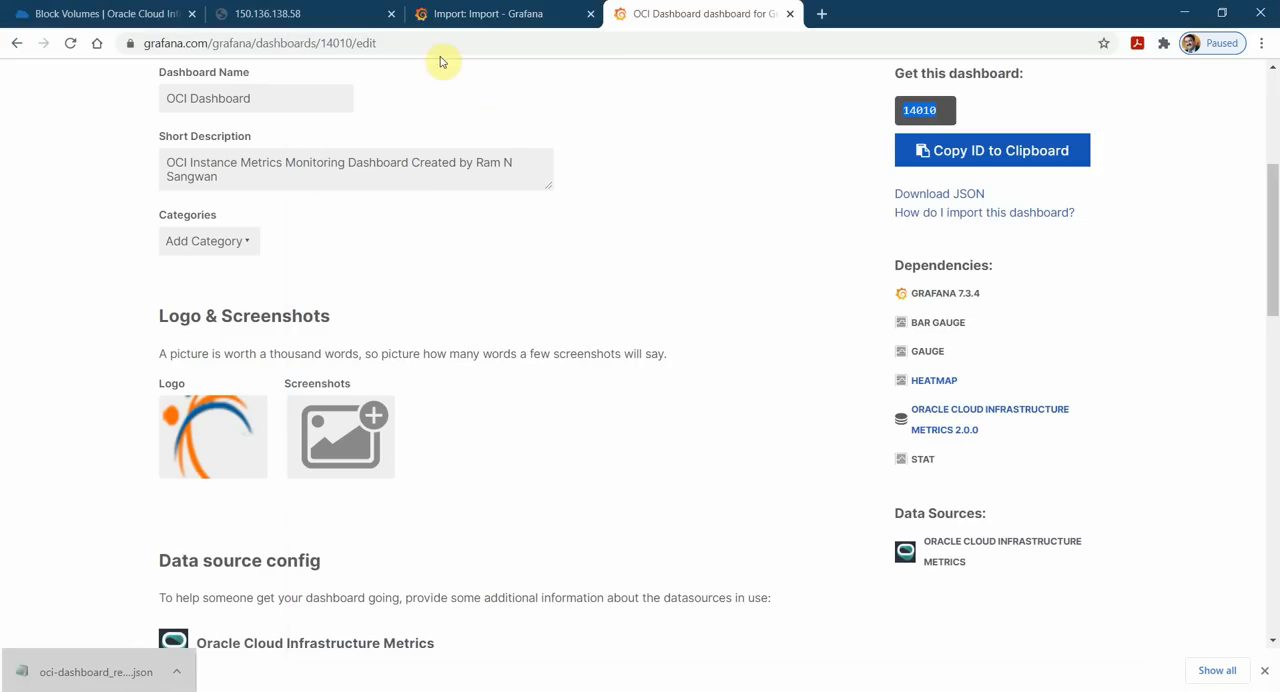
# Paste the copied dashboard JSON into the local Grafana's panel JSON import and load it.
pyautogui.click(457, 14)
pyautogui.click(482, 321)
pyautogui.hotkey('ctrl', 'v')
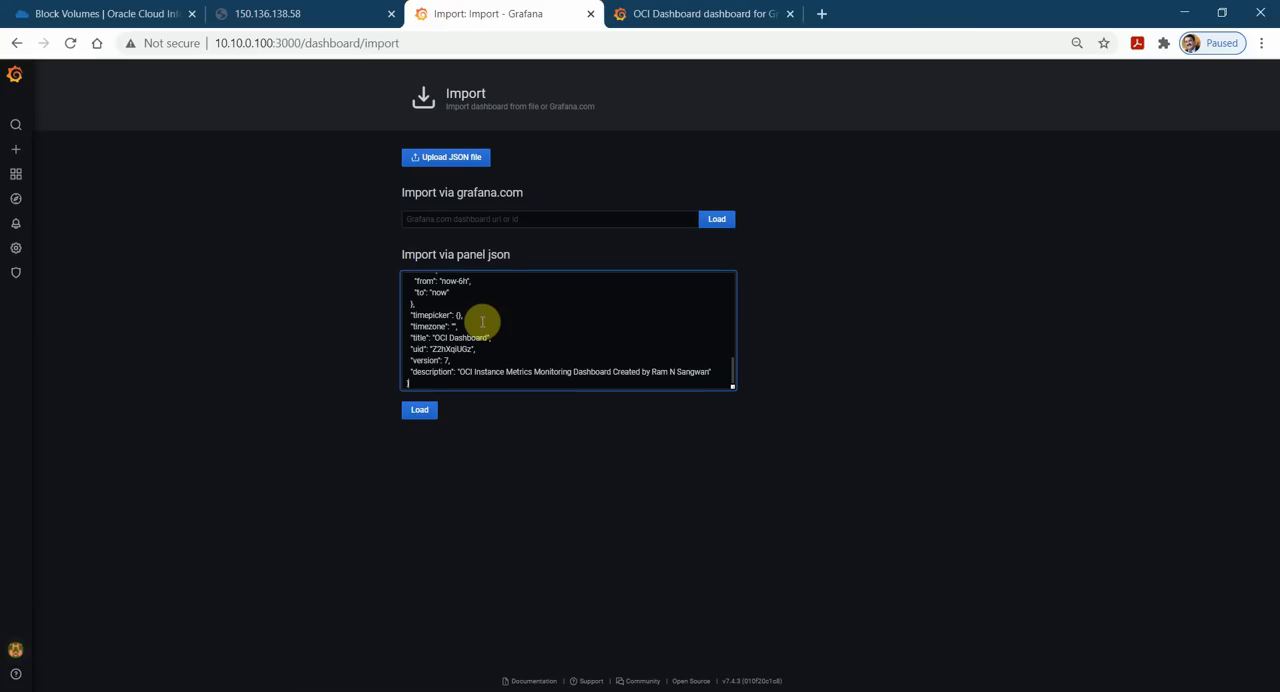
pyautogui.click(422, 411)
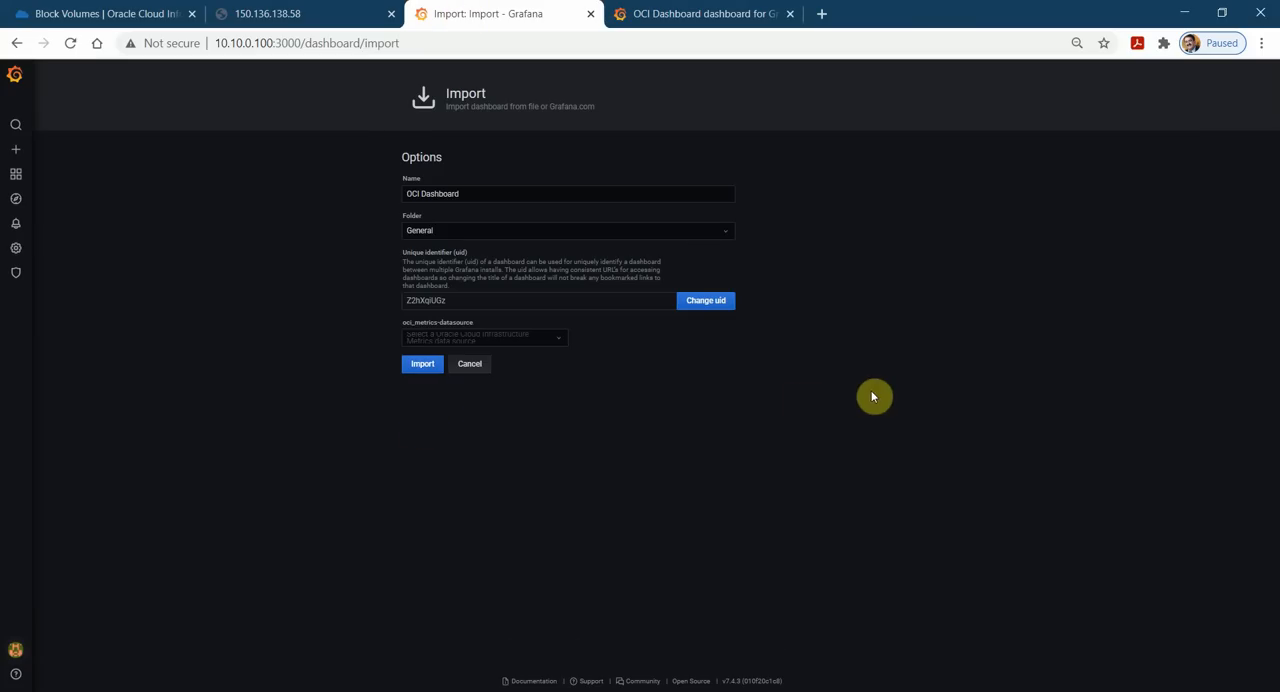
# Choose the data source for oci_metrics-datasource and import the OCI Dashboard into the General folder.
pyautogui.click(530, 338)
pyautogui.click(517, 354)
pyautogui.click(433, 372)
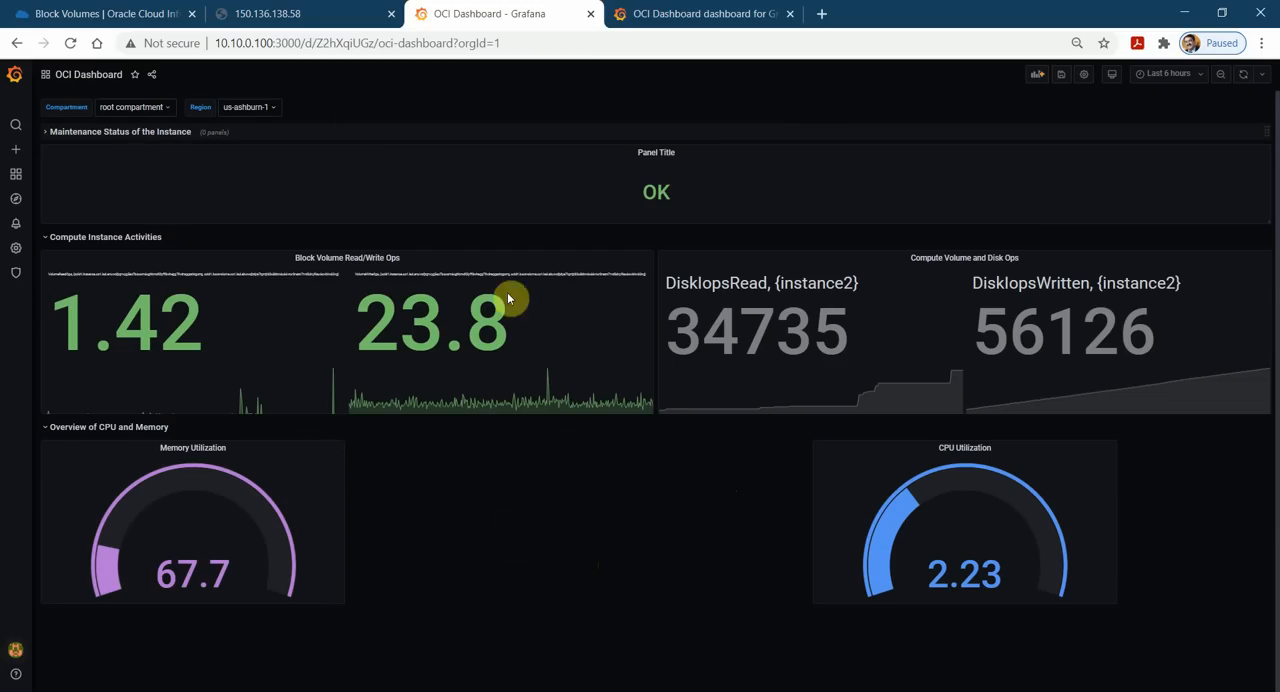
# Create a block volume named tspvol1 in the Oracle Cloud console with the default settings, and open its attached instances list.
pyautogui.click(132, 8)
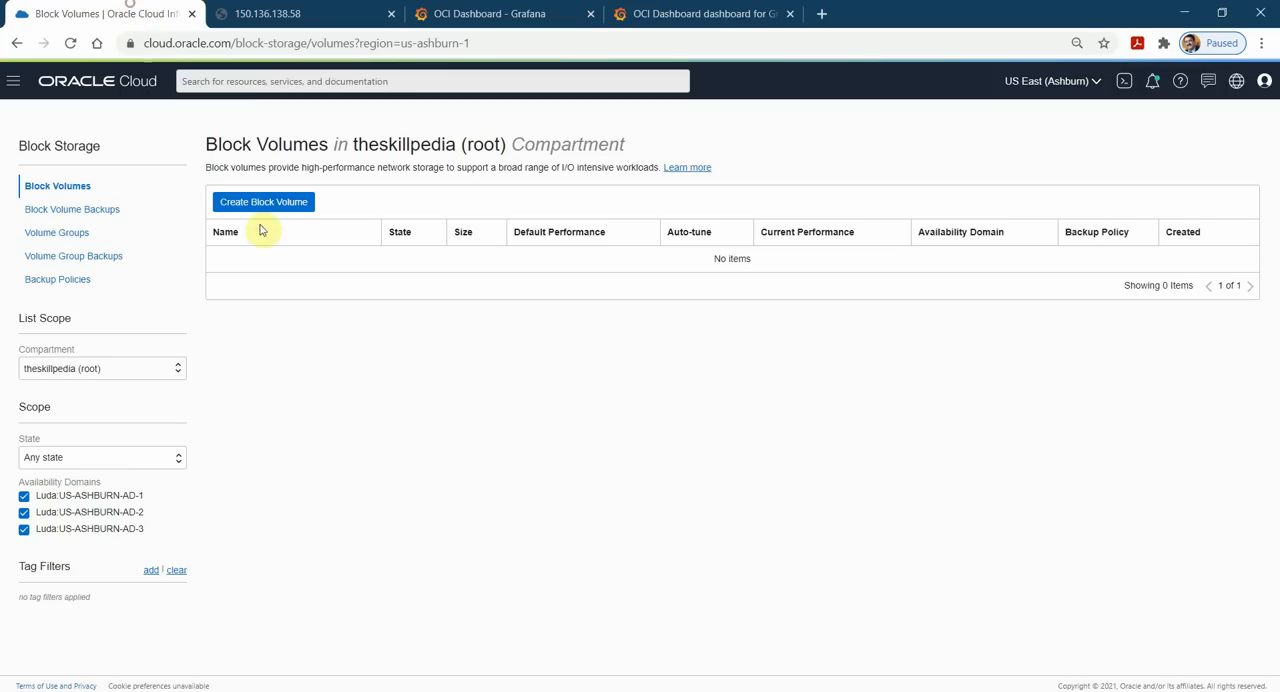
pyautogui.click(265, 204)
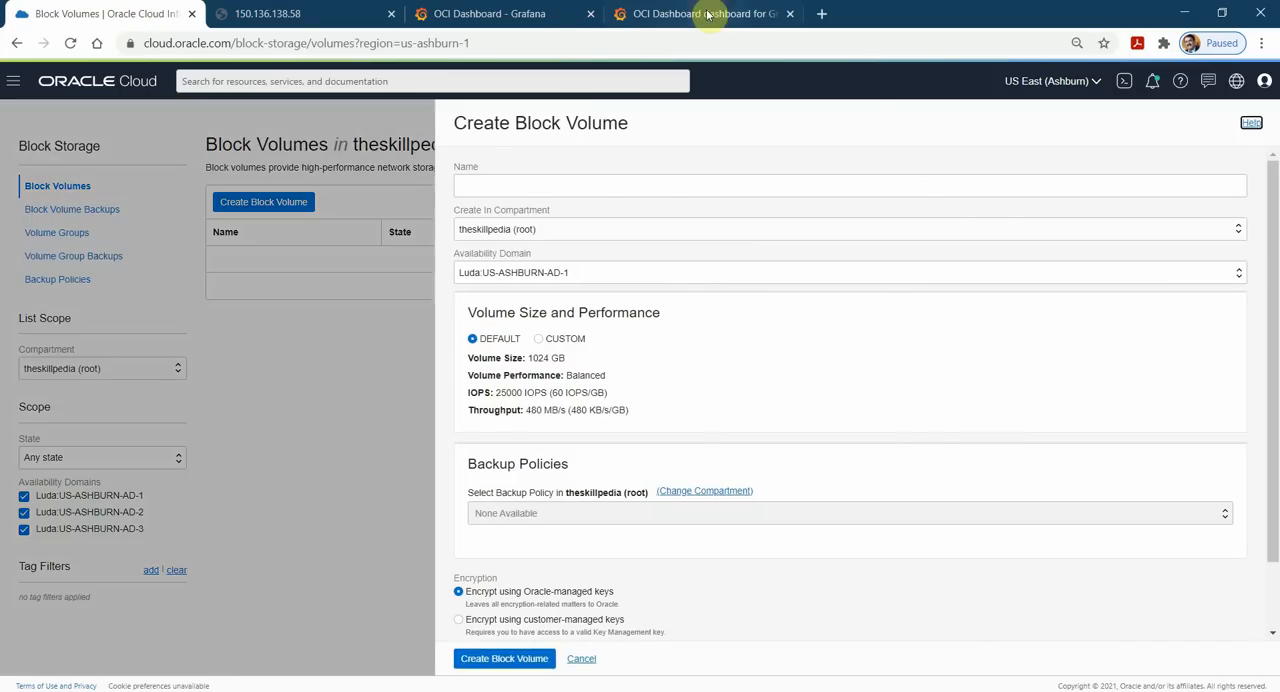
pyautogui.click(708, 12)
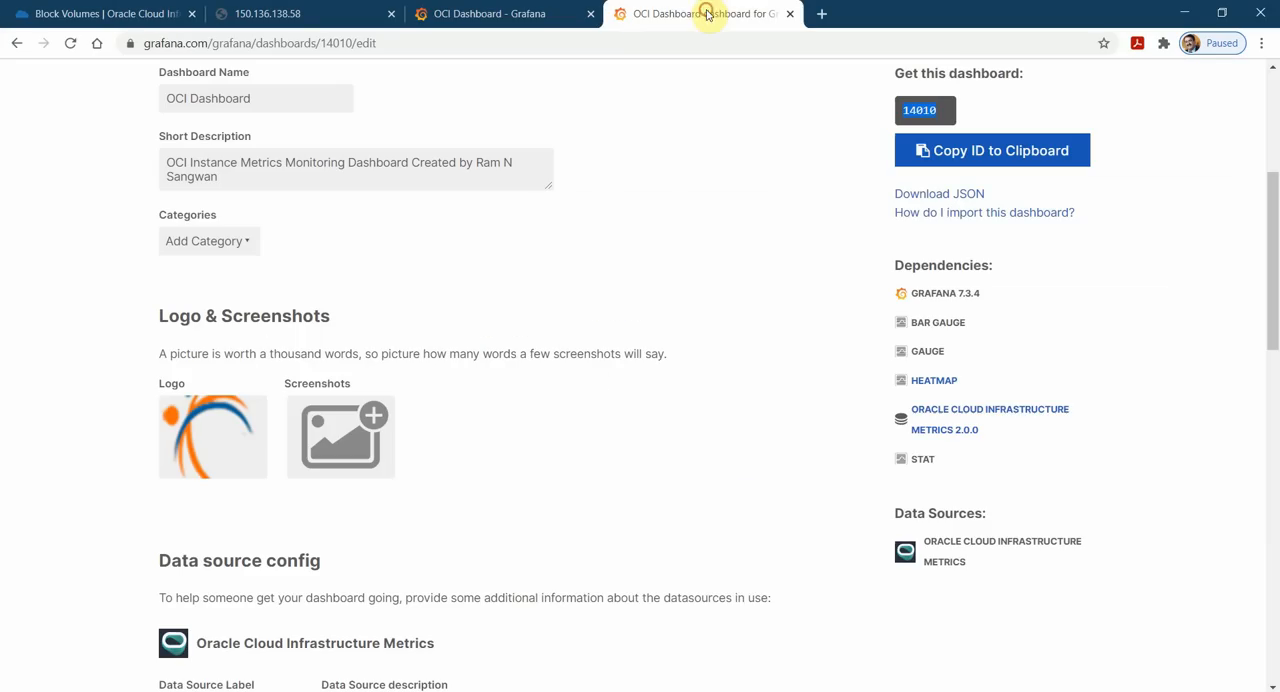
pyautogui.click(560, 14)
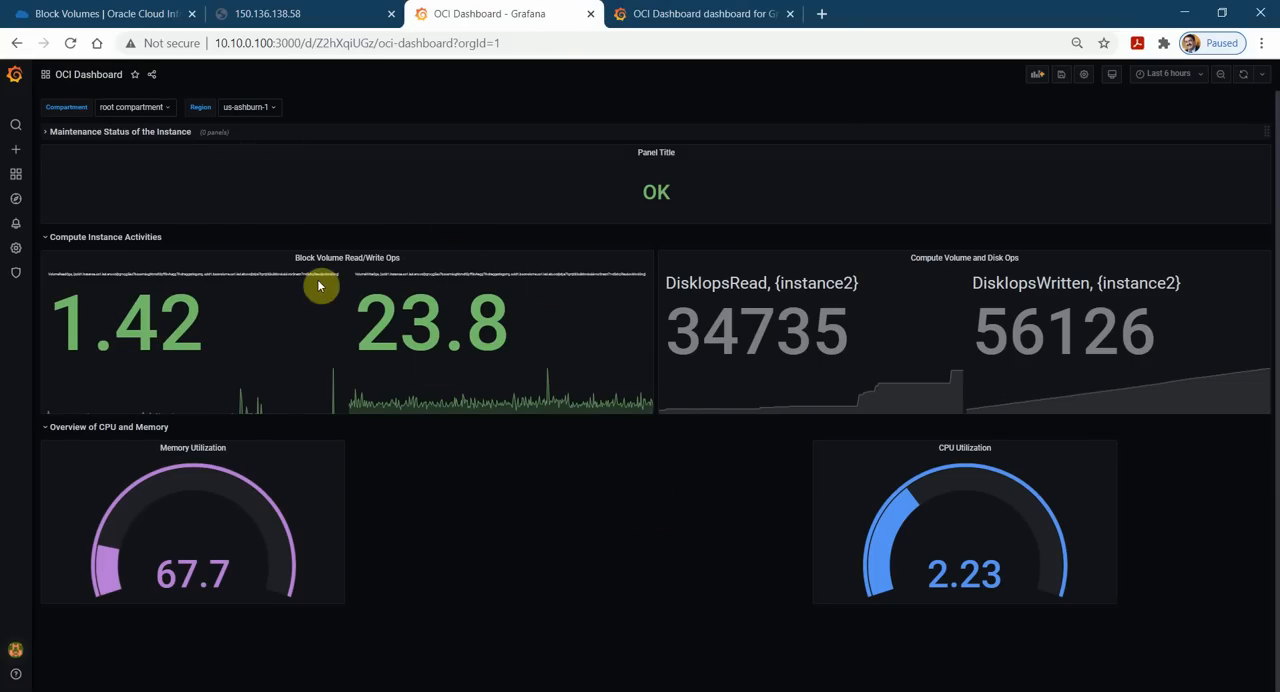
pyautogui.click(266, 13)
pyautogui.click(160, 10)
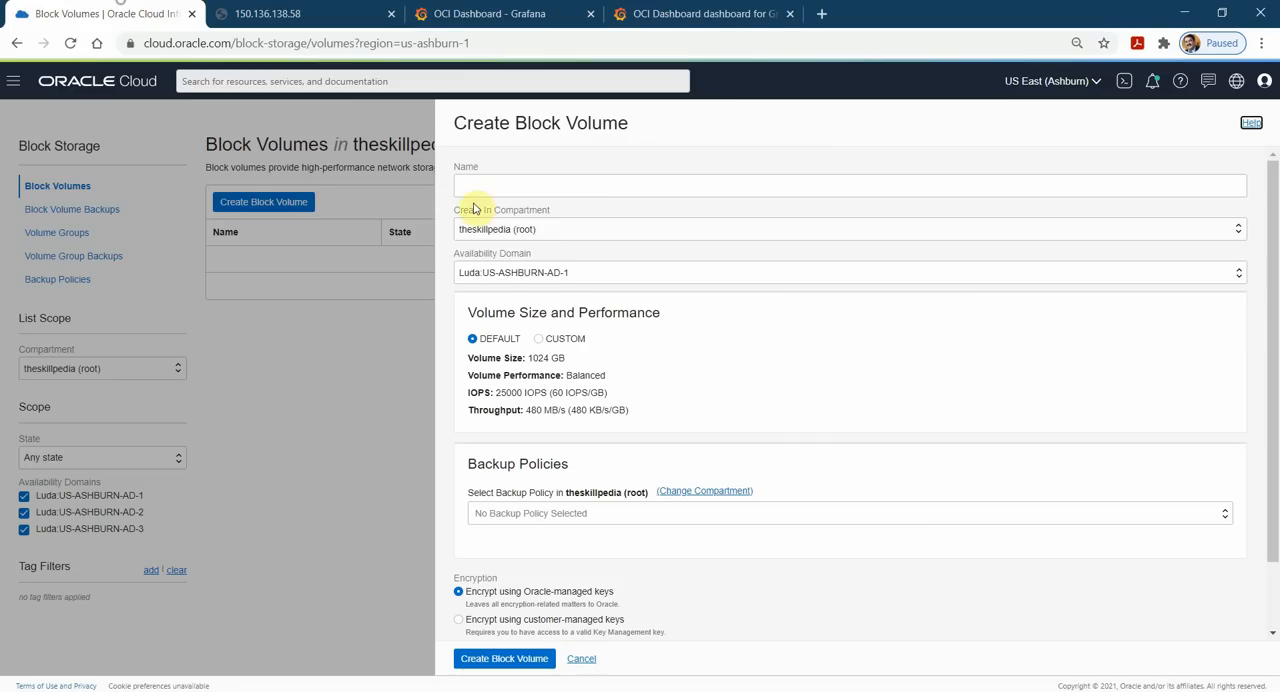
pyautogui.click(512, 185)
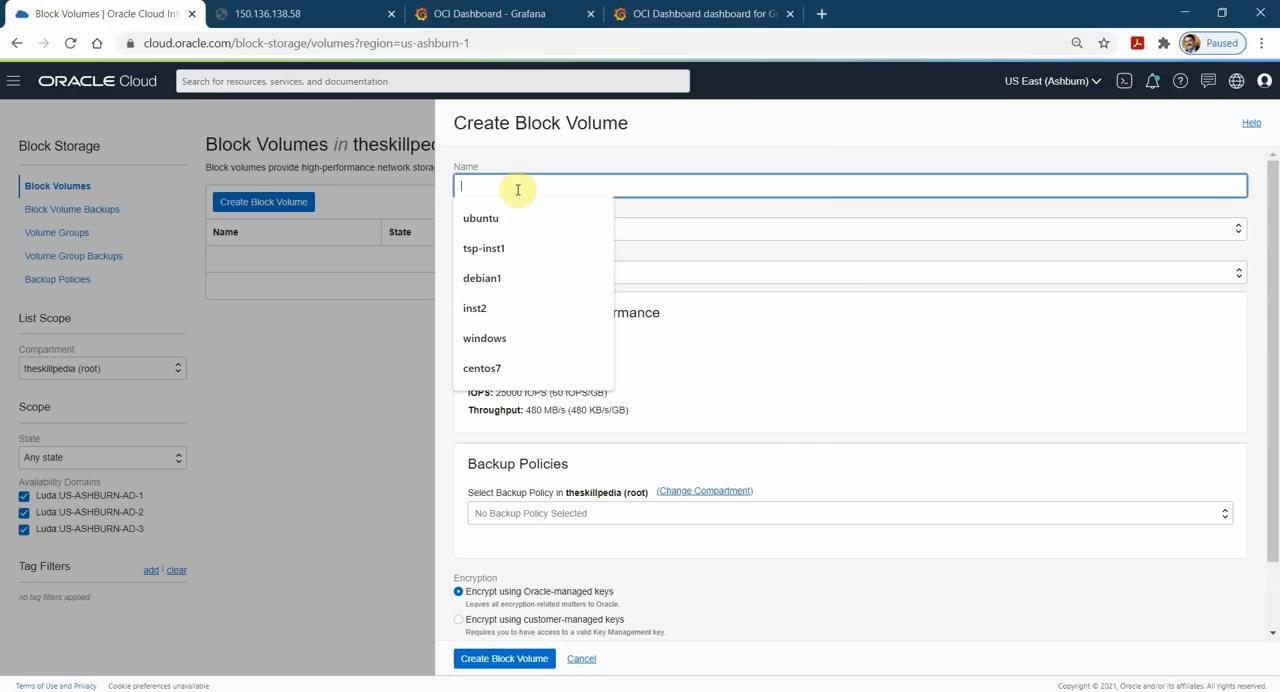
pyautogui.write('tspvol1')
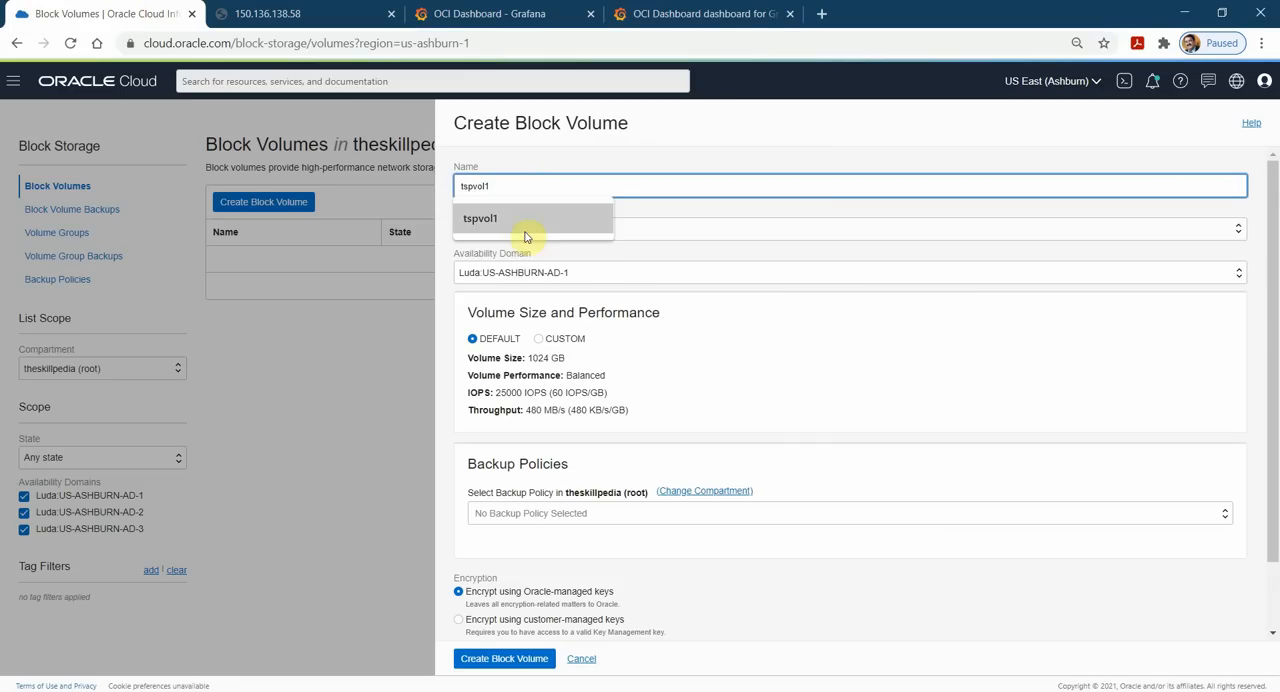
pyautogui.click(526, 237)
pyautogui.scroll(-2, 583, 526)
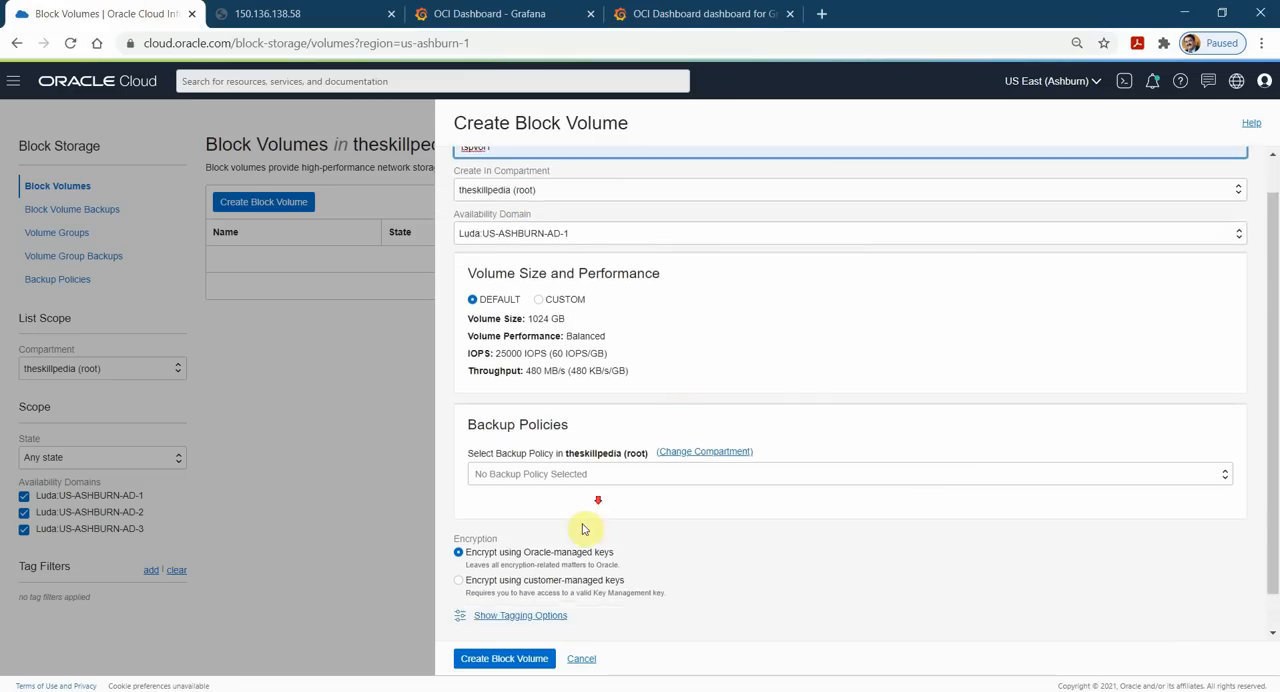
pyautogui.click(519, 660)
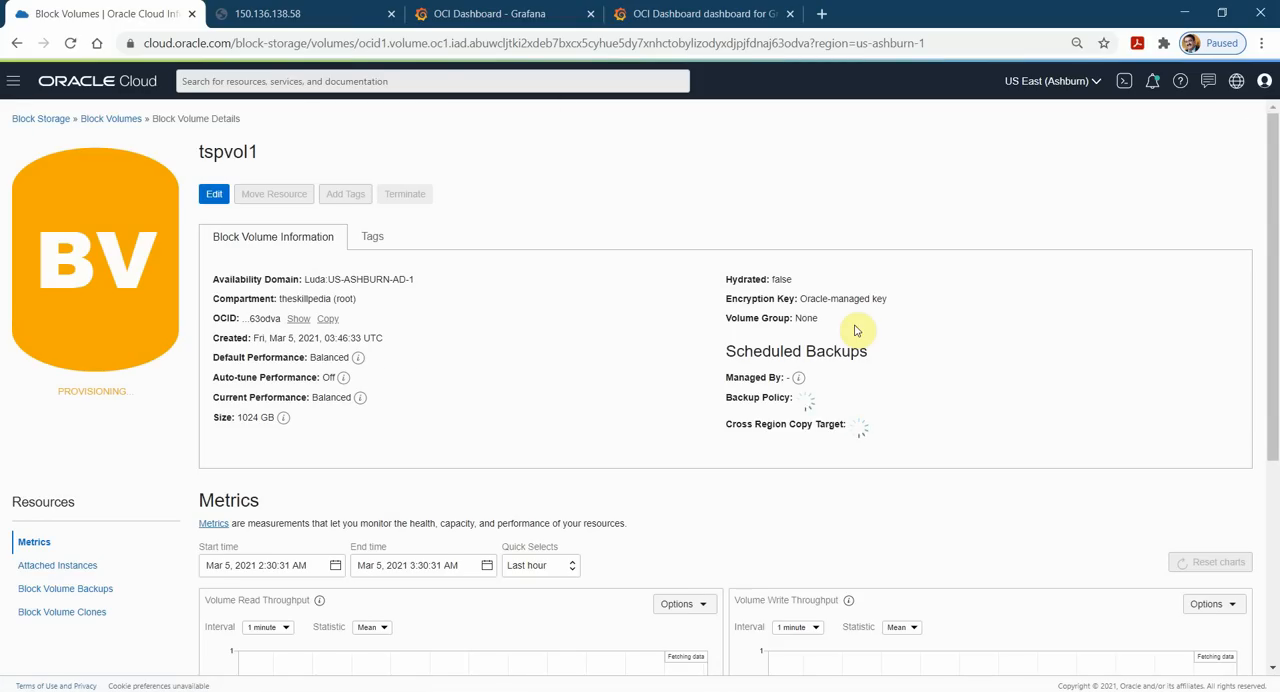
pyautogui.scroll(-2, 489, 354)
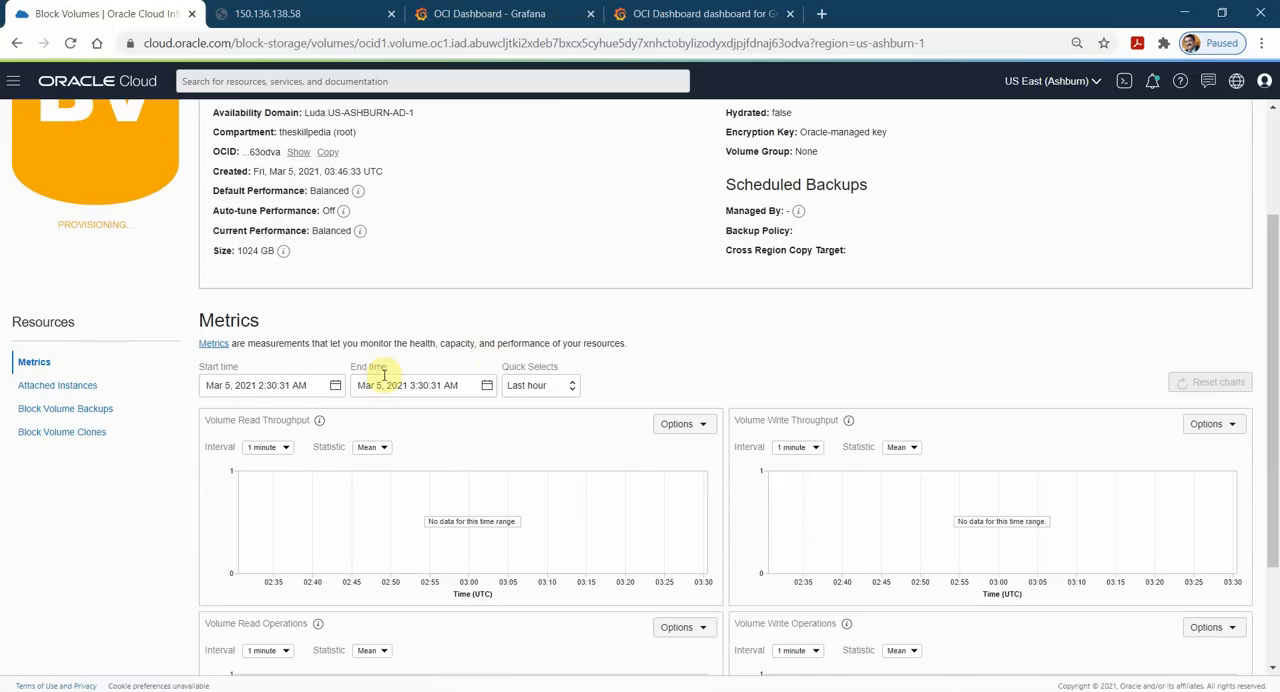
pyautogui.click(59, 390)
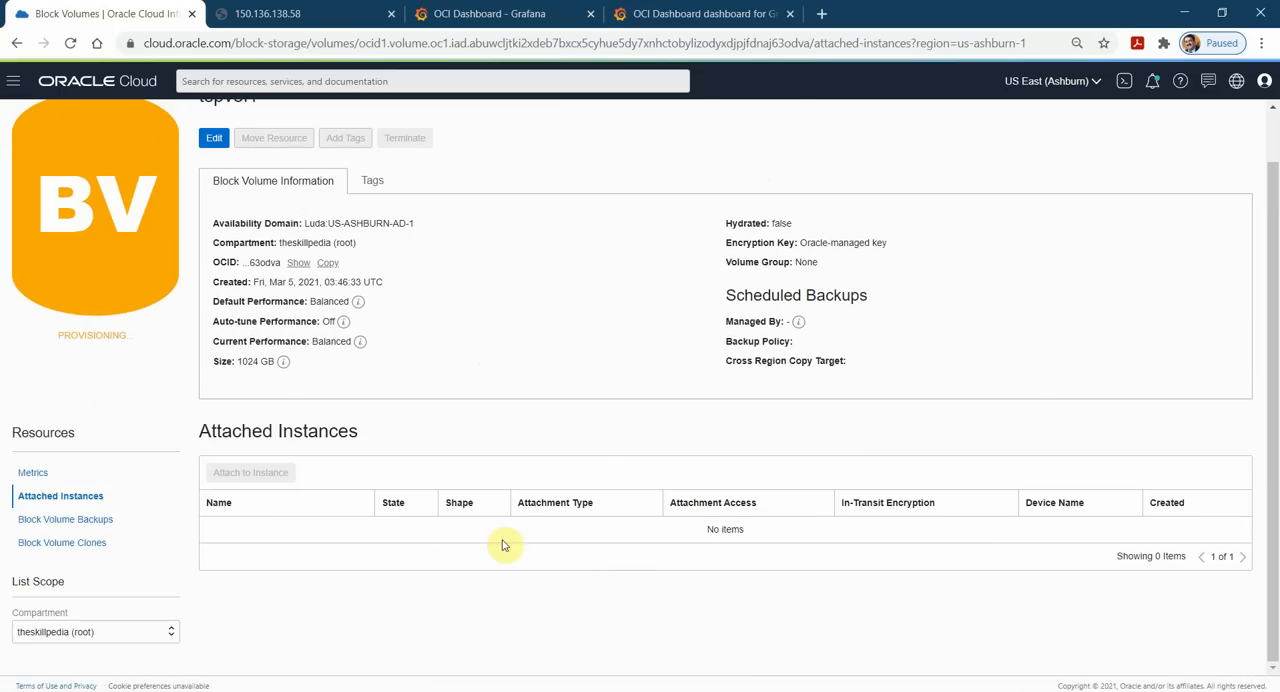
# Set the Grafana OCI Dashboard's time range to the last 15 minutes and its auto-refresh interval to 5s.
pyautogui.click(512, 13)
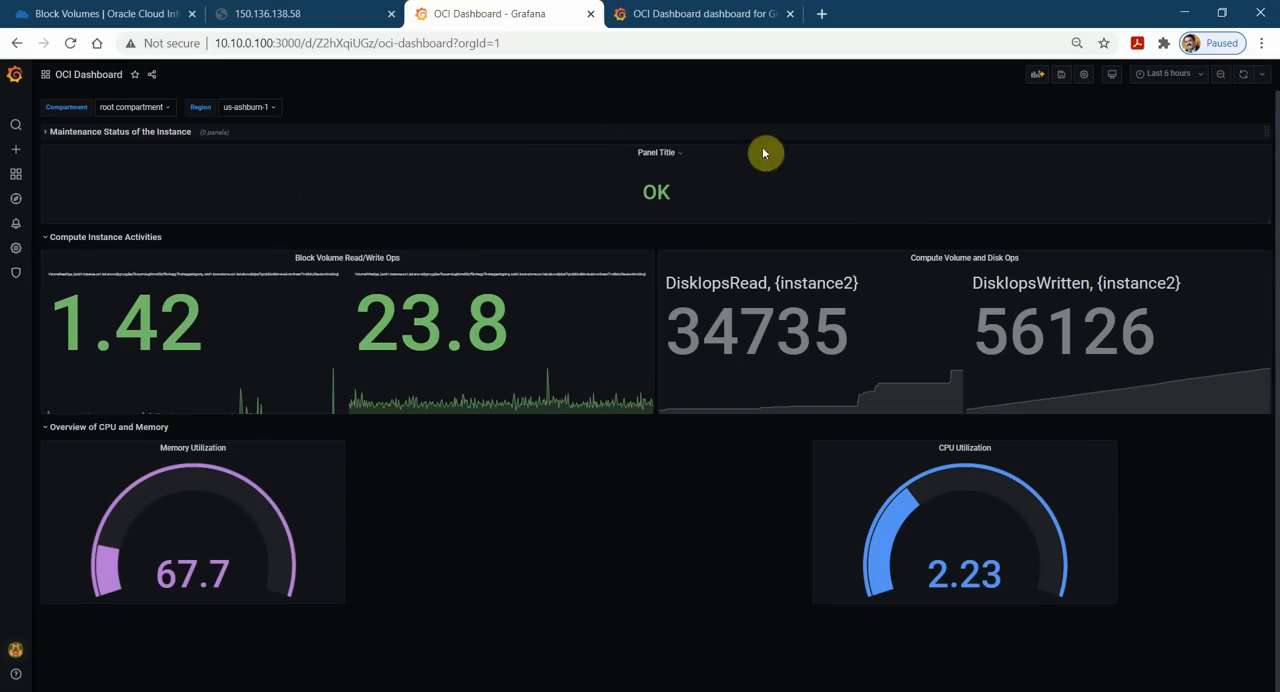
pyautogui.click(1168, 76)
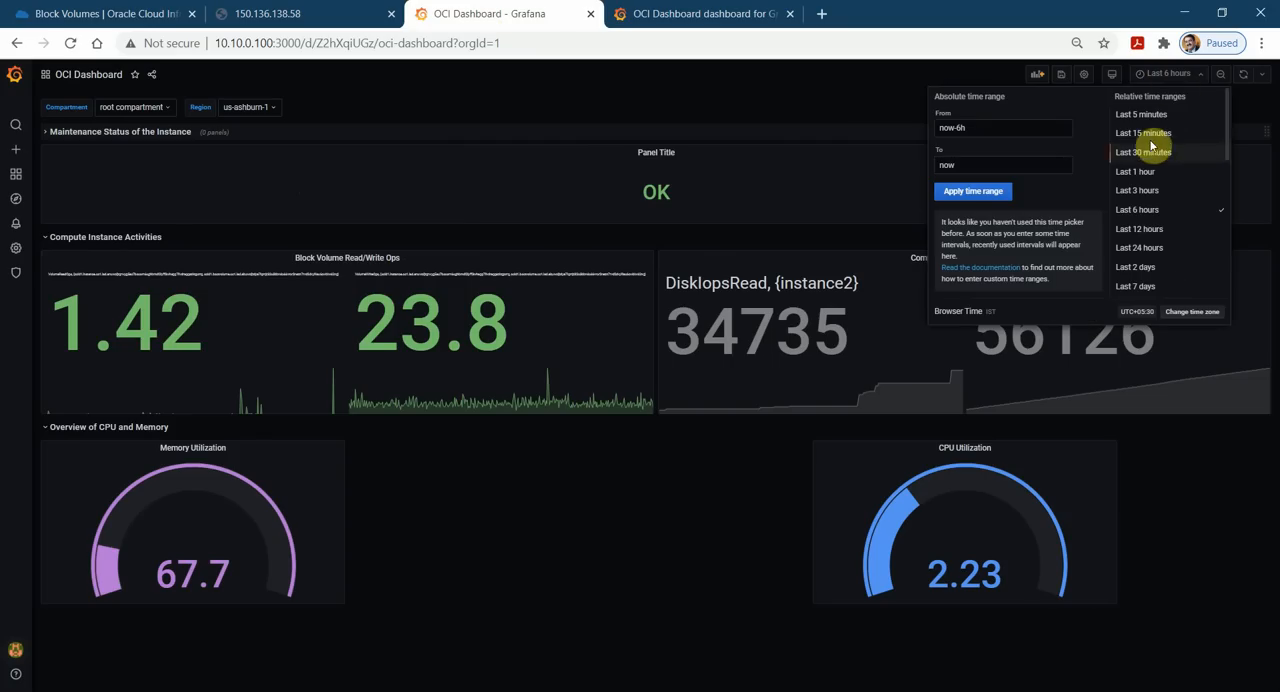
pyautogui.click(1148, 135)
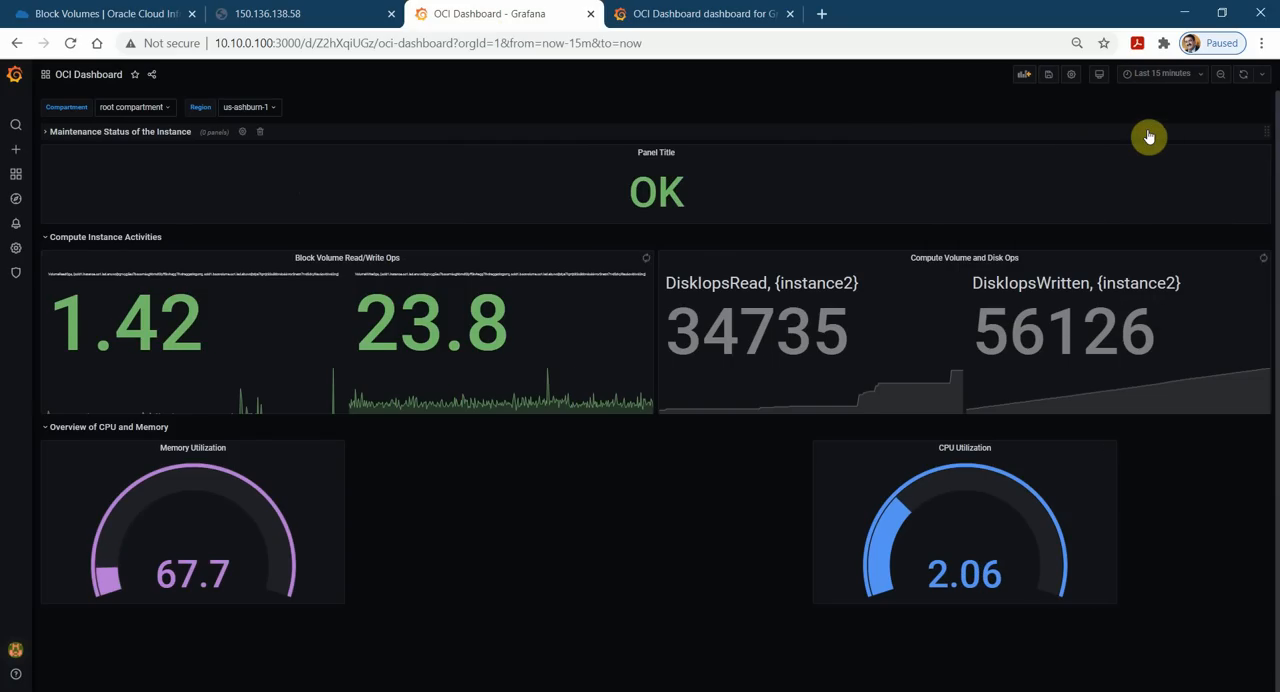
pyautogui.click(1265, 80)
pyautogui.click(1247, 118)
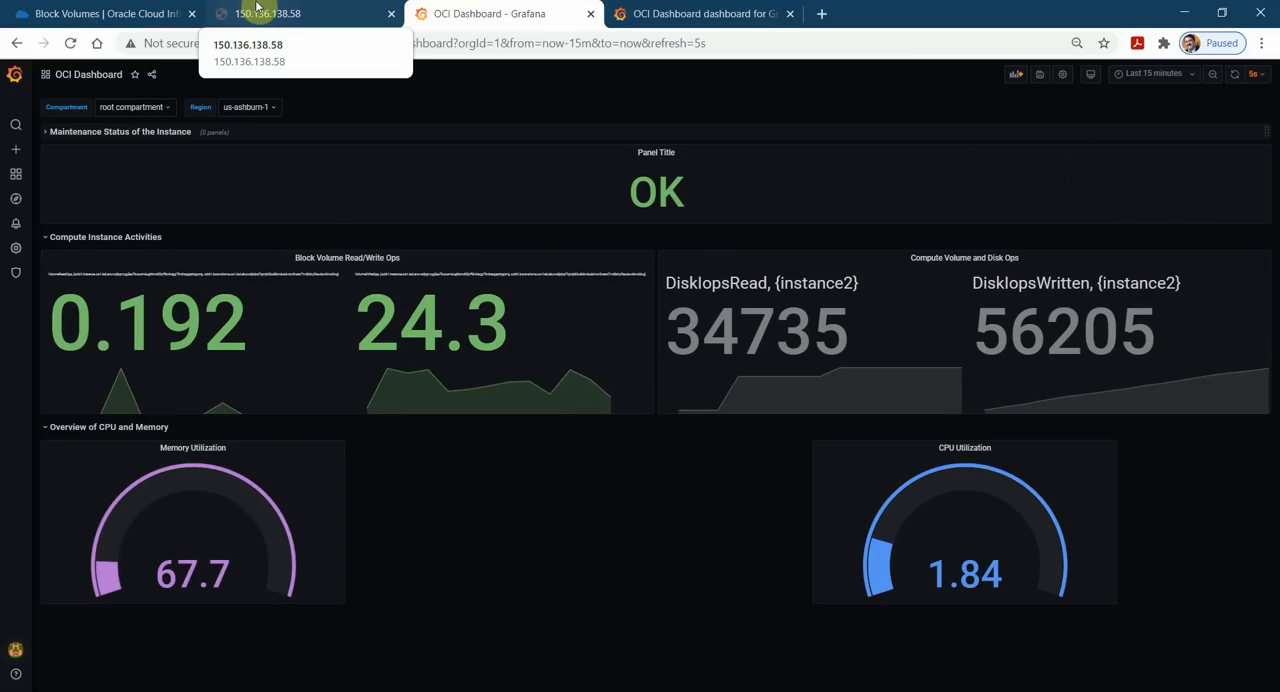
# Check the Grafana OCI Dashboard, then return to the tspvol1 details in Oracle Cloud and reload the page.
pyautogui.click(256, 9)
pyautogui.click(120, 13)
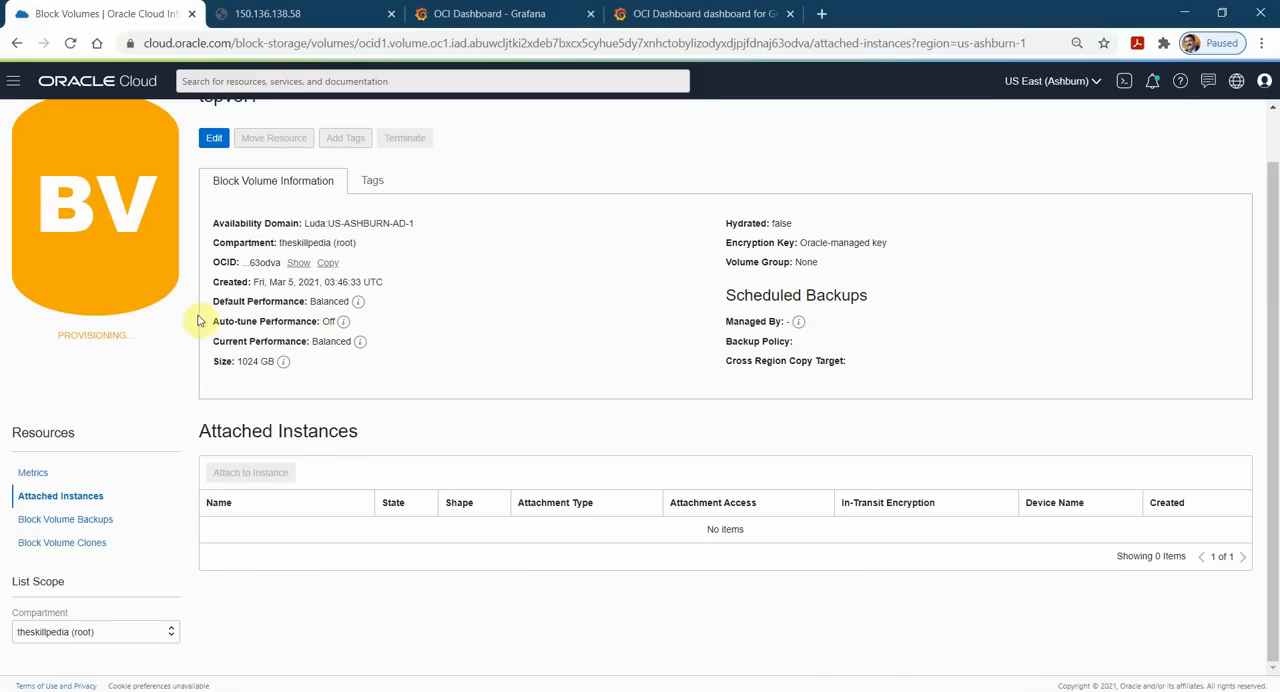
pyautogui.click(462, 12)
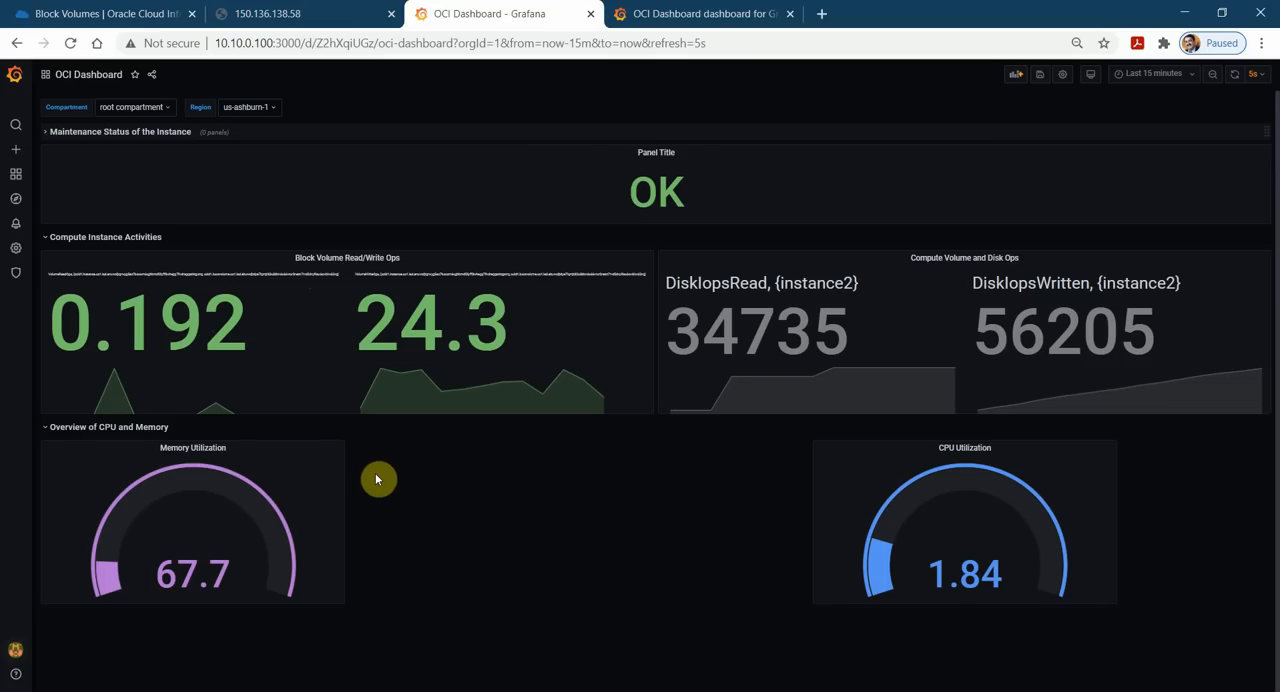
pyautogui.click(60, 13)
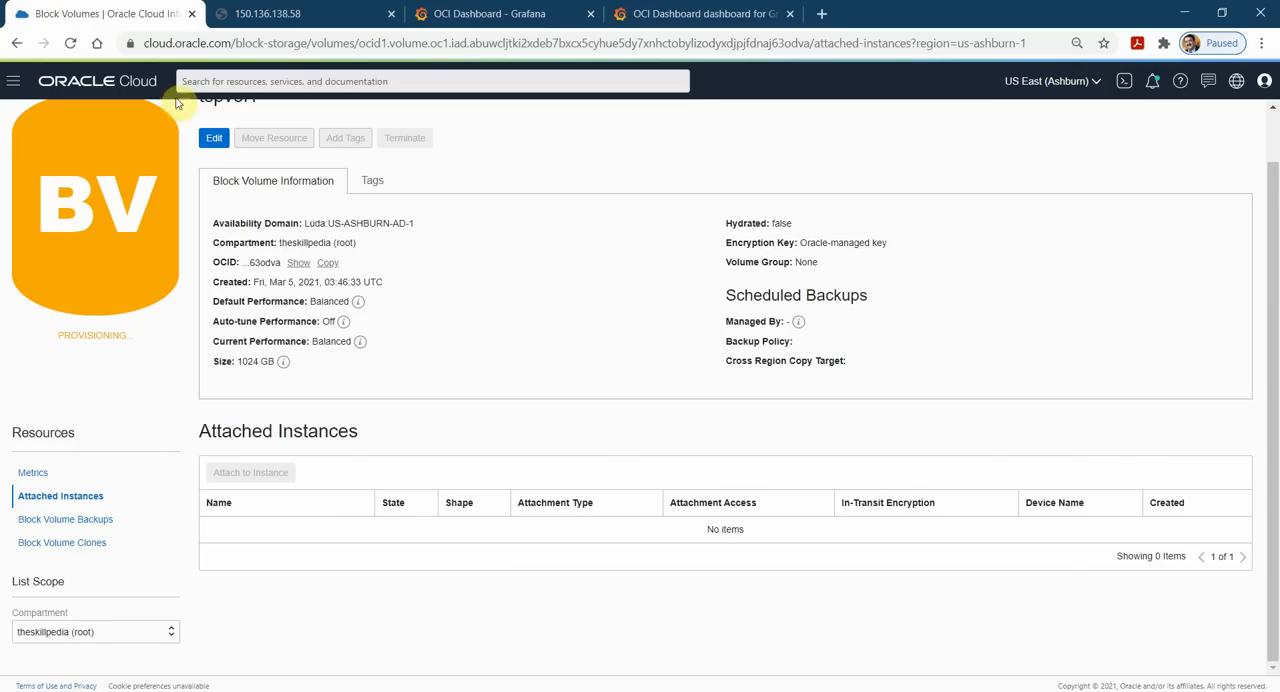
pyautogui.click(68, 47)
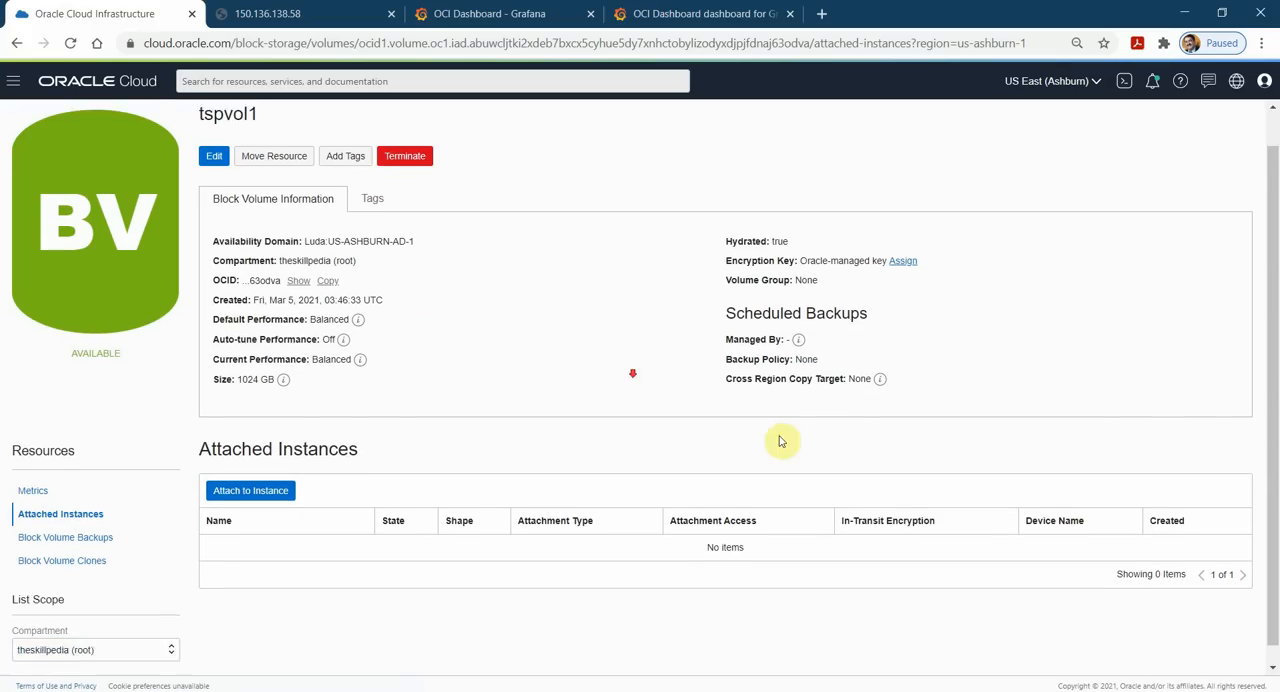
# Attach tspvol1 to instance2 with ISCSI attachment, Read/Write access and the device path /dev/oracleoci/oraclevdb.
pyautogui.scroll(-1, 600, 480)
pyautogui.click(230, 474)
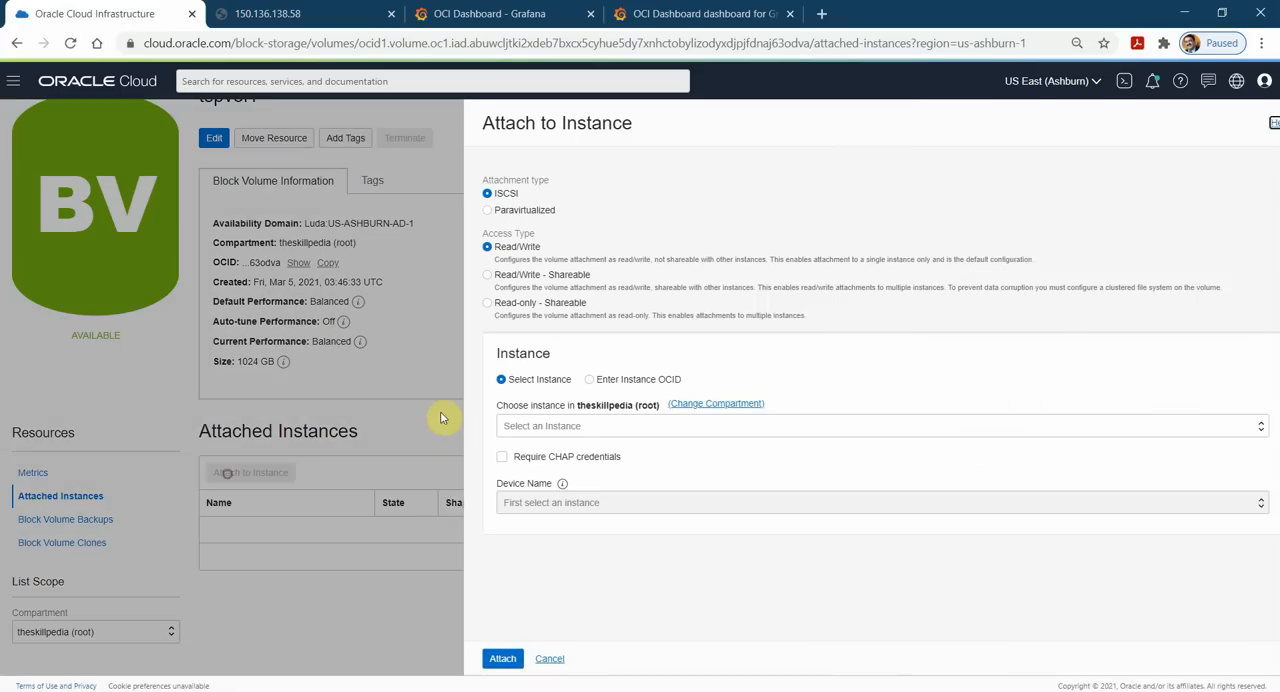
pyautogui.click(459, 211)
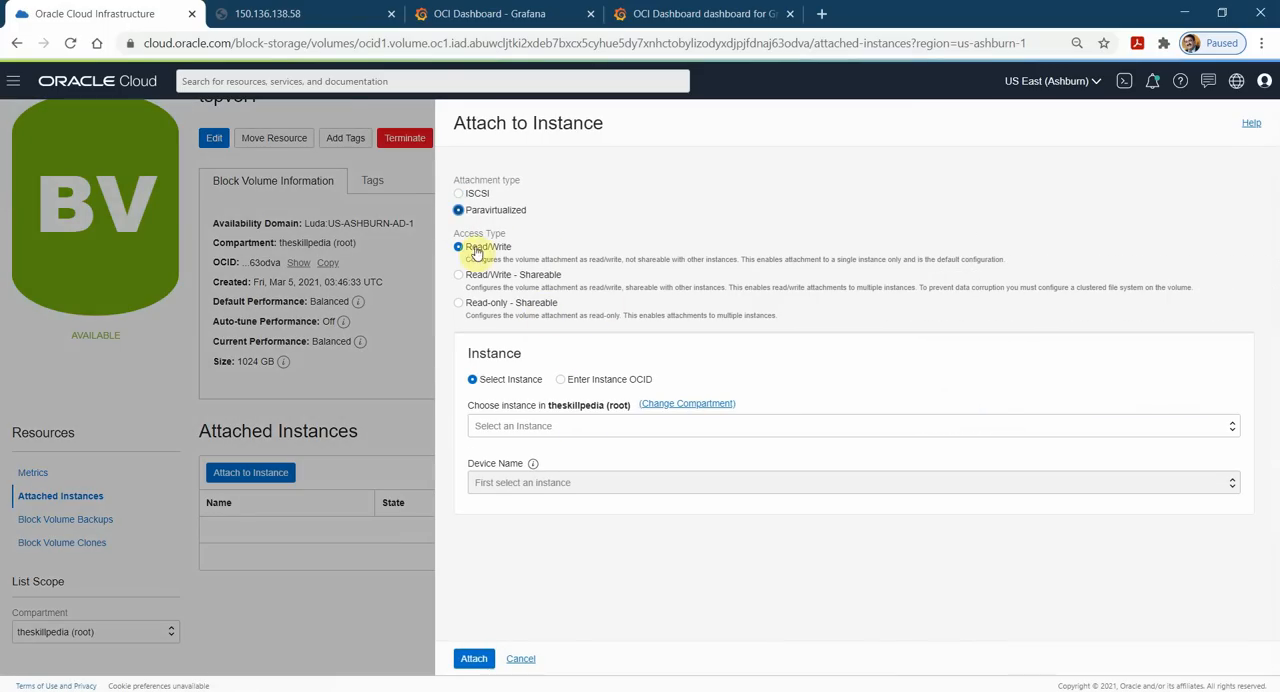
pyautogui.click(458, 195)
pyautogui.click(595, 425)
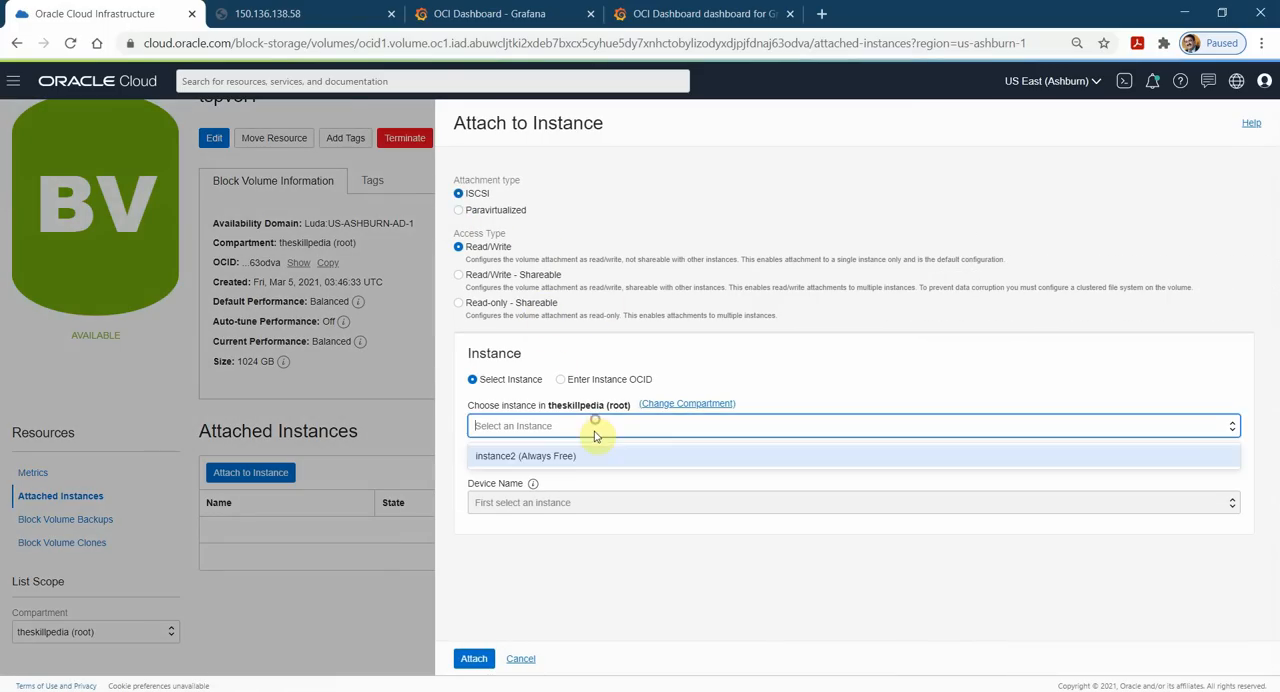
pyautogui.click(559, 462)
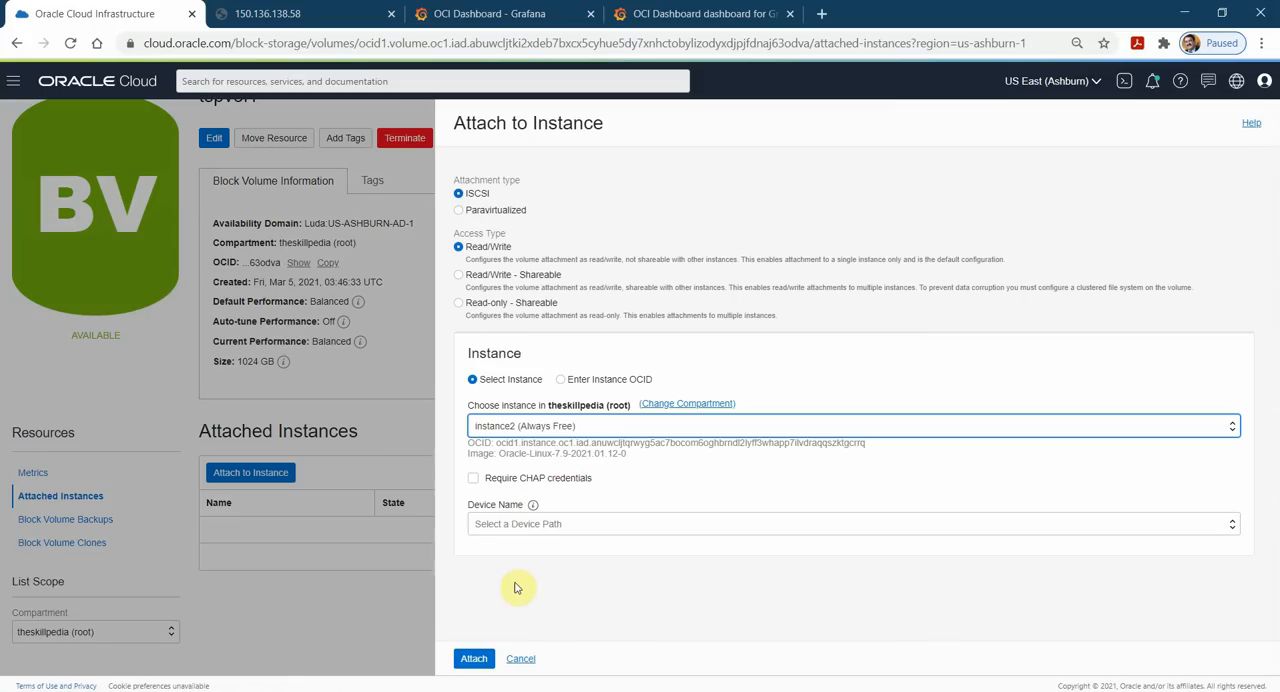
pyautogui.click(526, 523)
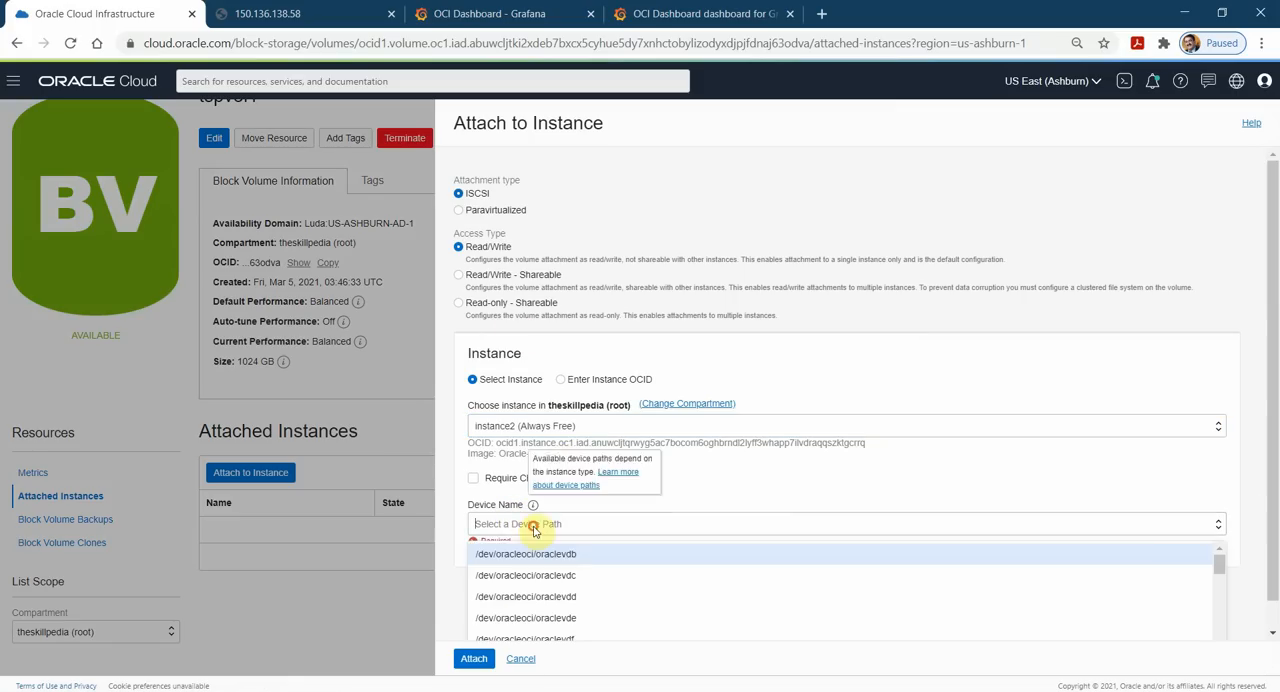
pyautogui.click(572, 557)
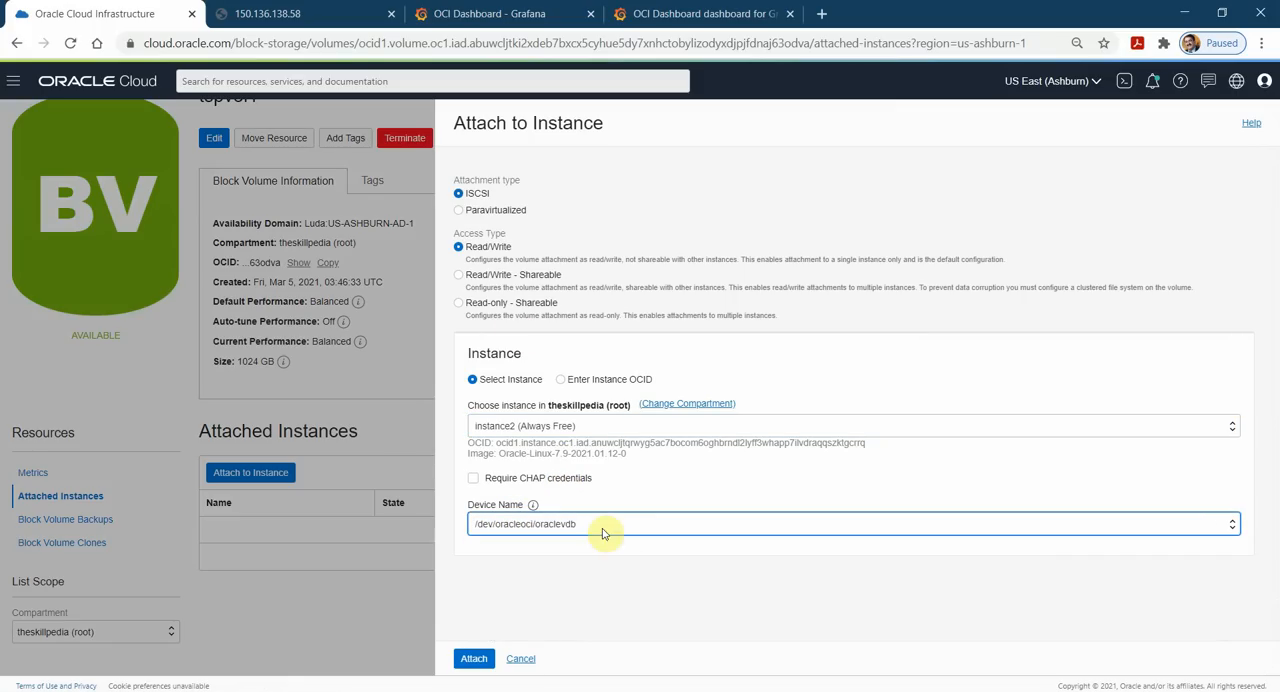
pyautogui.click(474, 658)
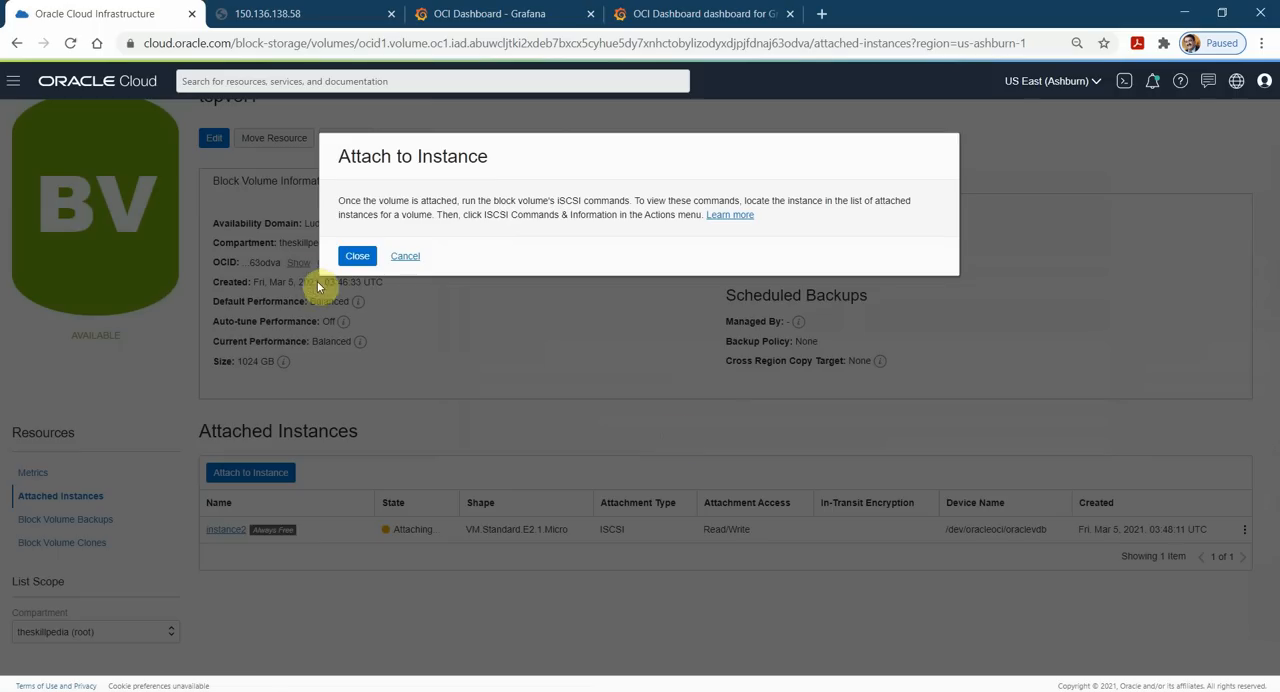
pyautogui.click(357, 256)
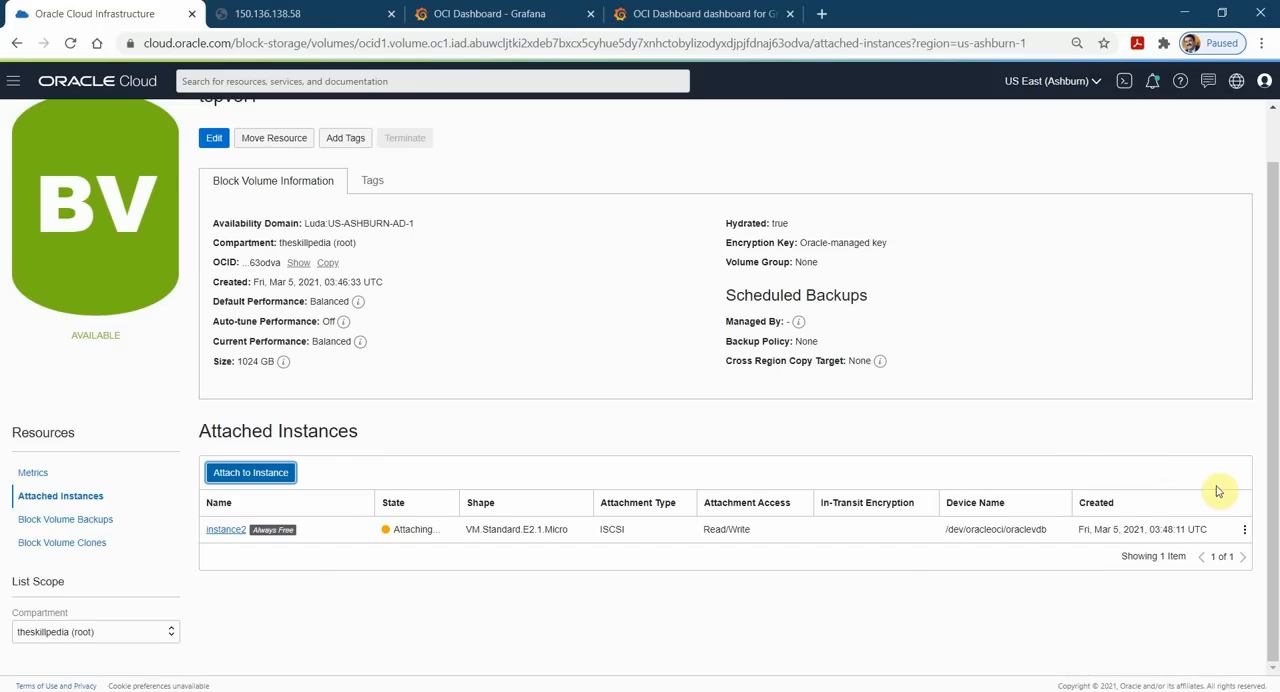
pyautogui.click(1246, 531)
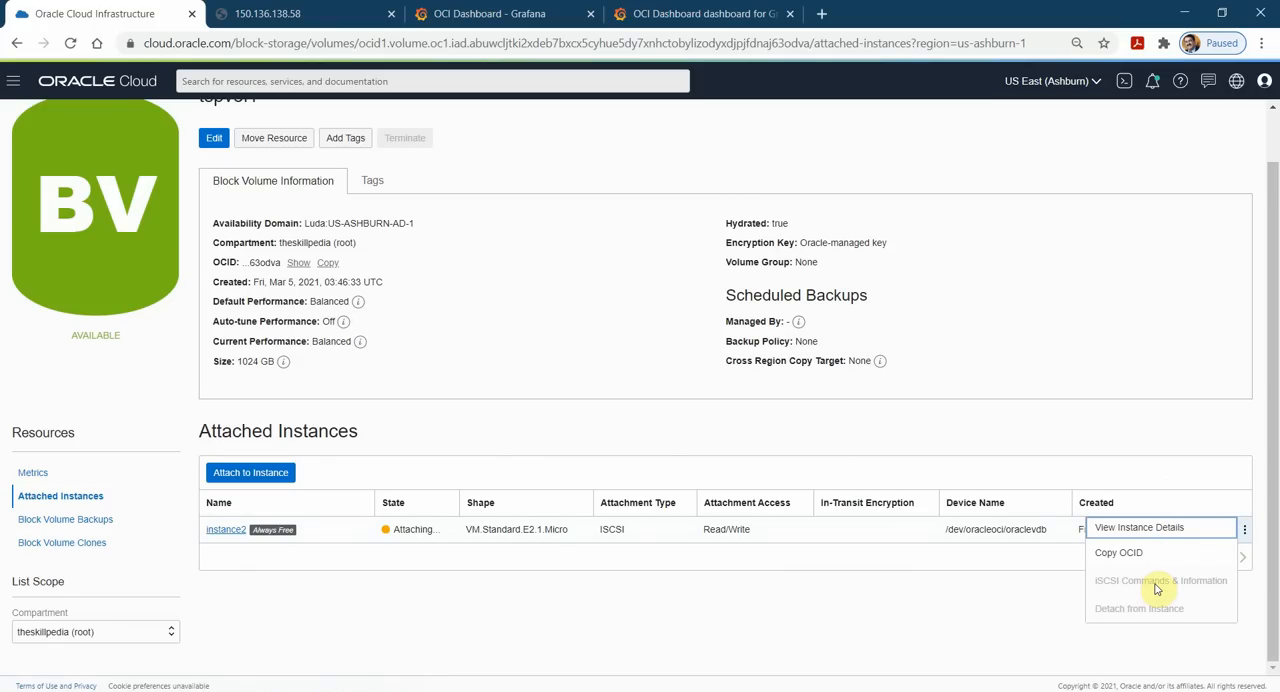
pyautogui.click(322, 690)
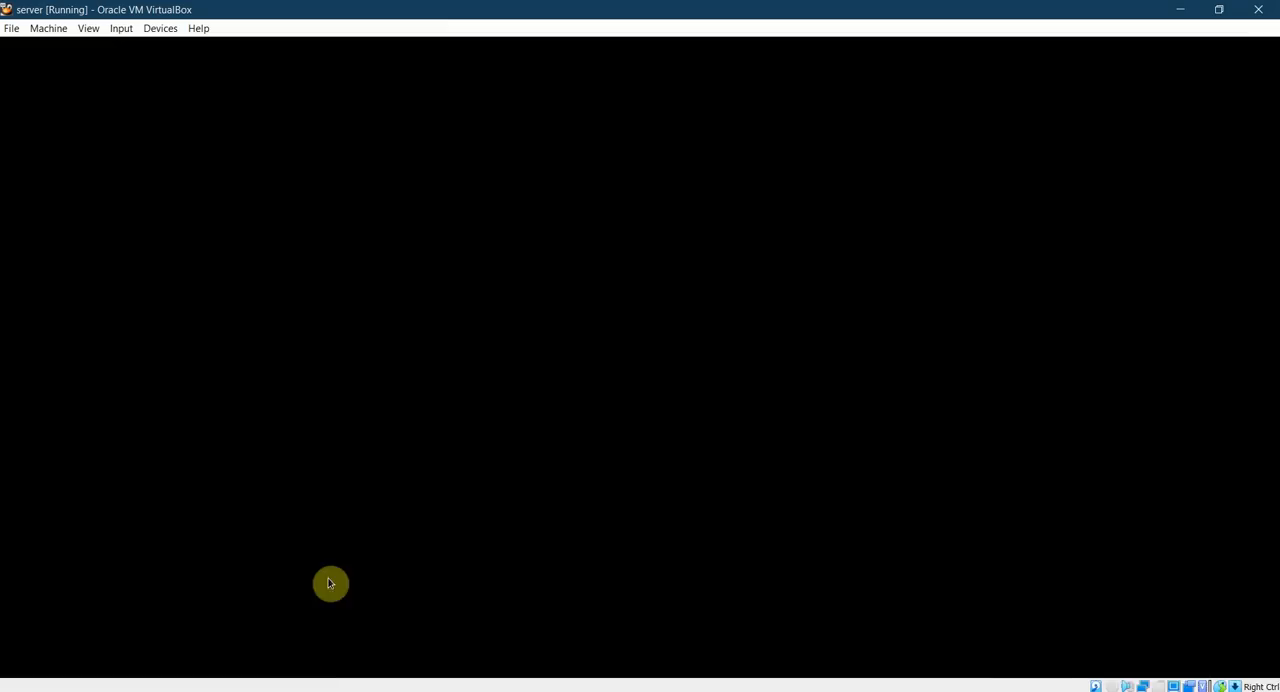
pyautogui.moveTo(523, 582); pyautogui.dragTo(630, 160)
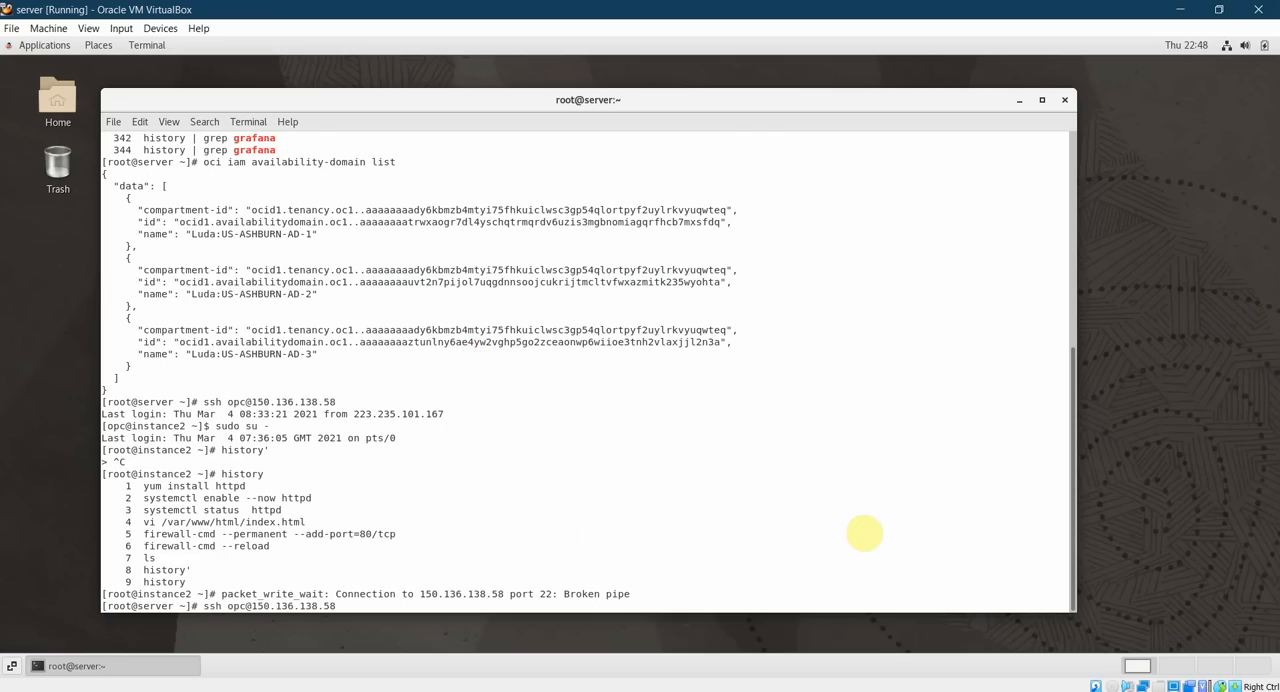
pyautogui.press('Return')
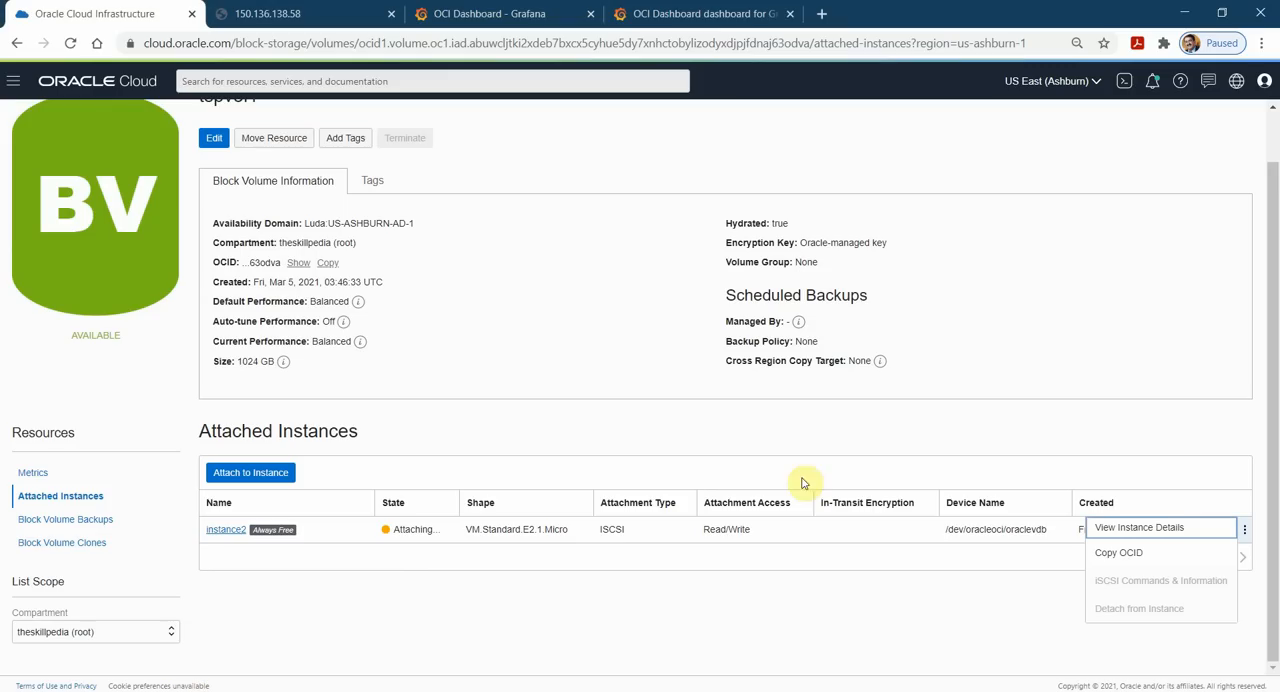
# Return to the tspvol1 page in Oracle Cloud, open the iSCSI commands for instance2 and copy the three attach commands.
pyautogui.click(224, 538)
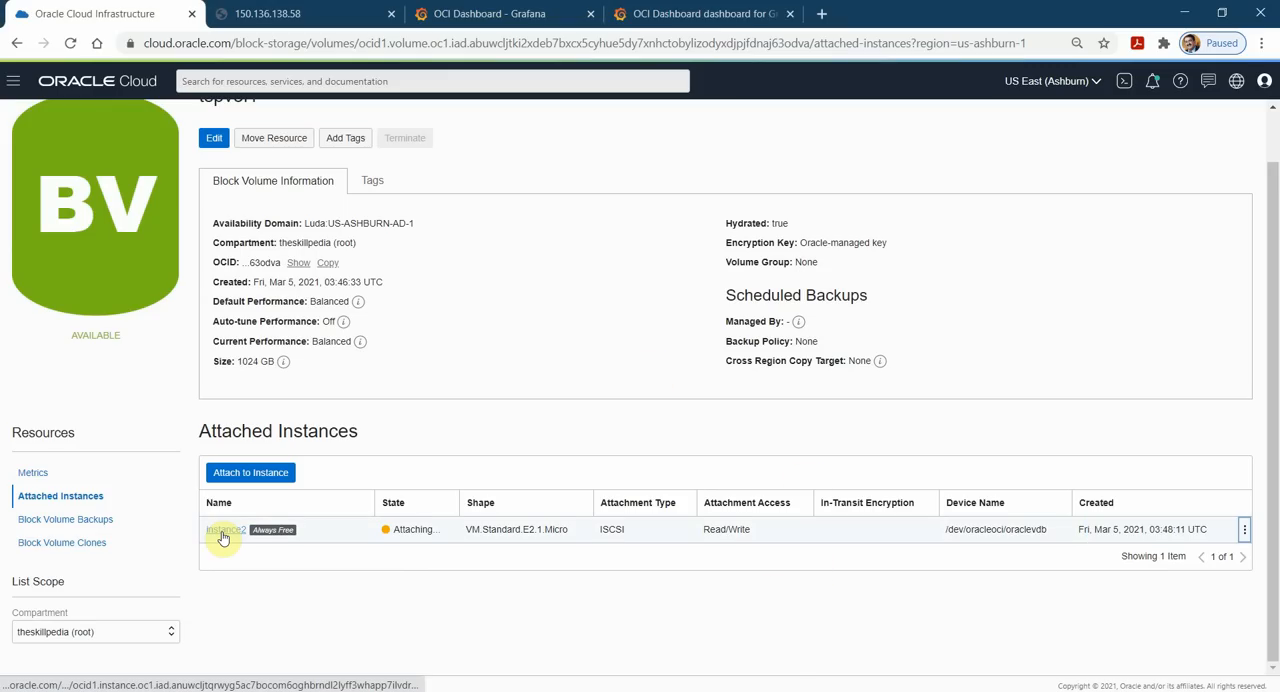
pyautogui.click(489, 14)
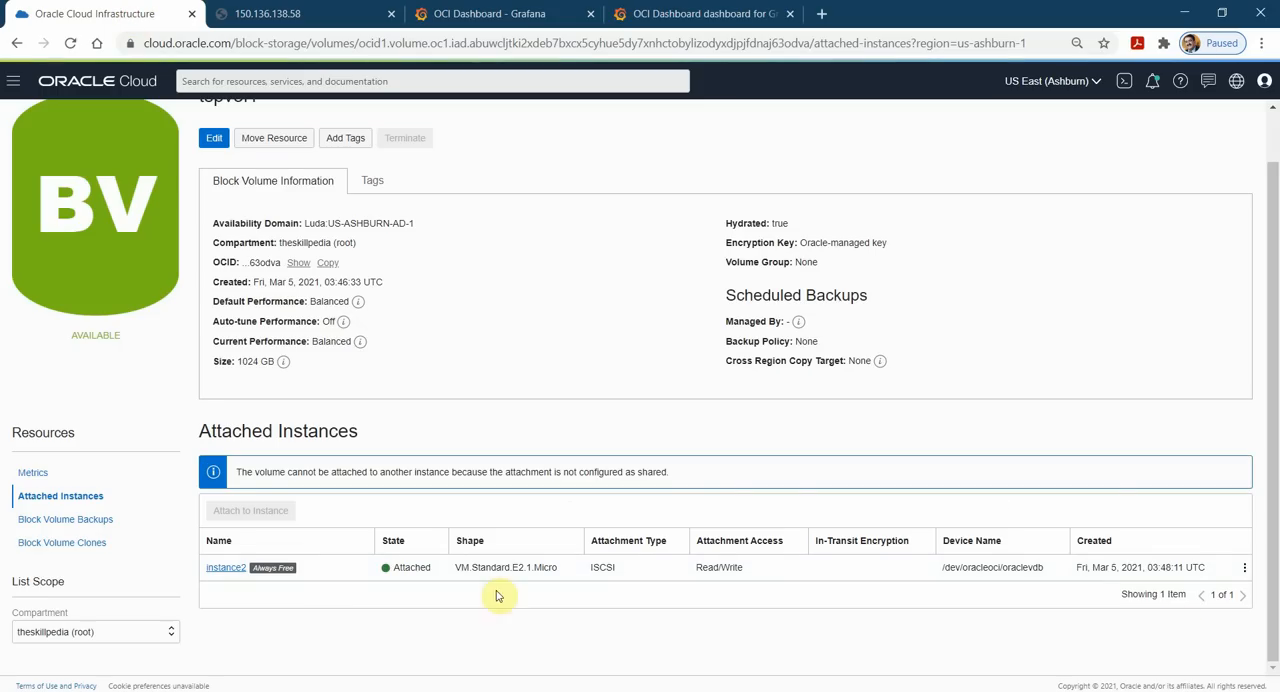
pyautogui.click(1245, 568)
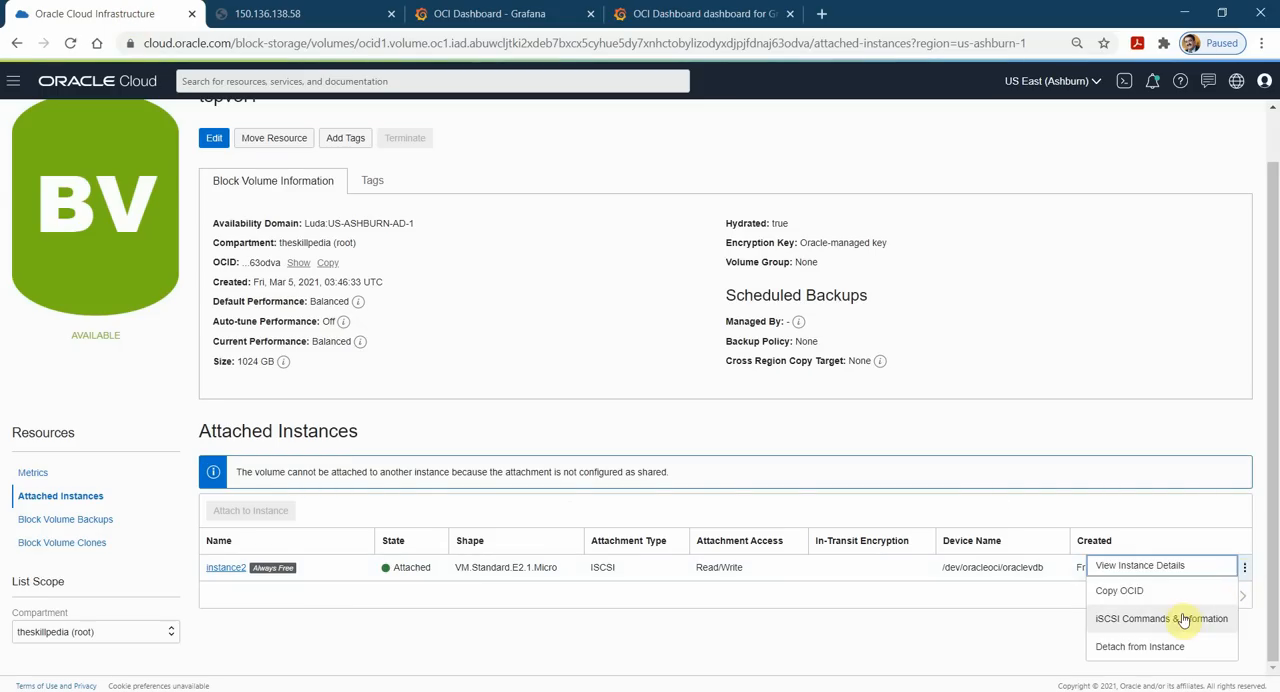
pyautogui.click(1186, 614)
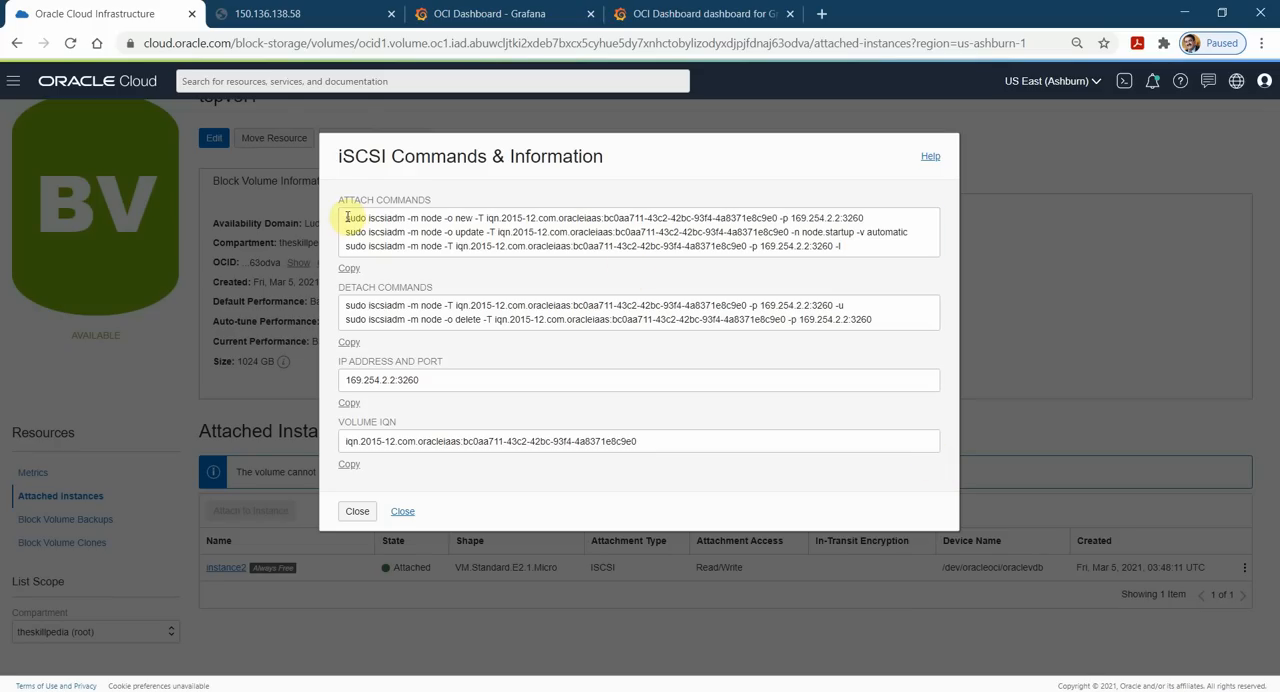
pyautogui.moveTo(346, 217); pyautogui.dragTo(896, 238)
pyautogui.hotkey('ctrl', 'c')
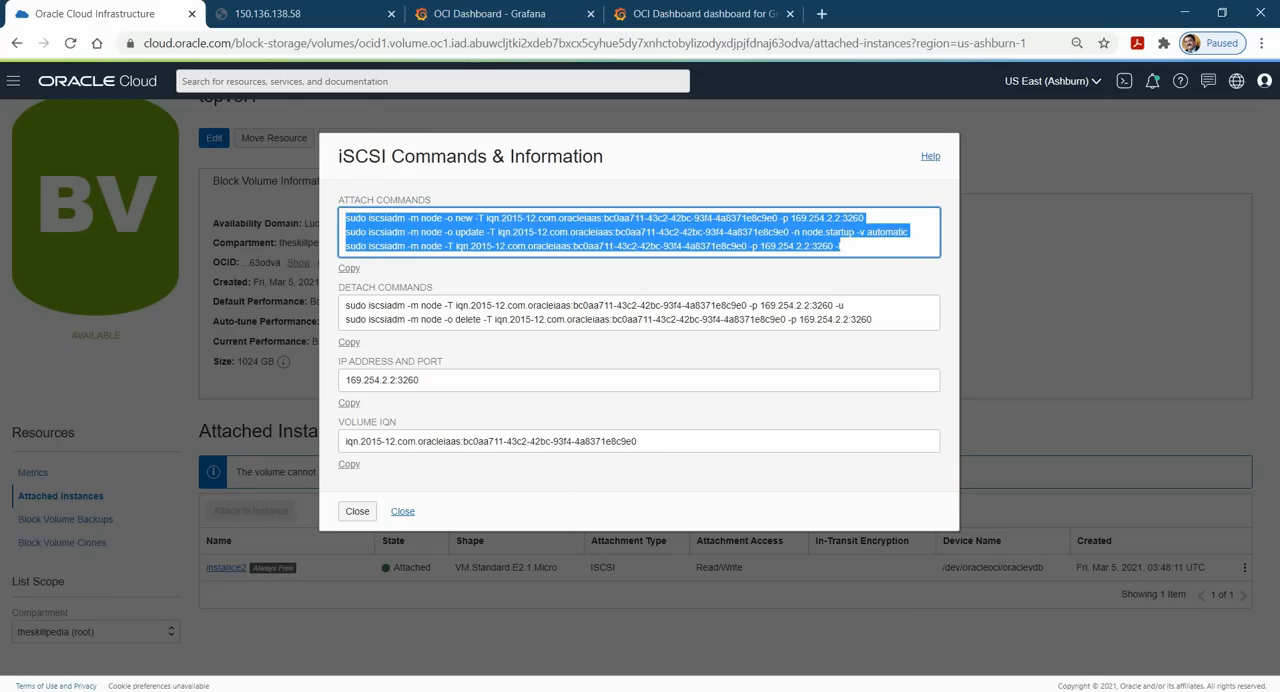
# Run the copied iscsiadm attach commands in the instance2 terminal in VirtualBox, then close the iSCSI information in Oracle Cloud.
pyautogui.hotkey('alt', 'Tab')
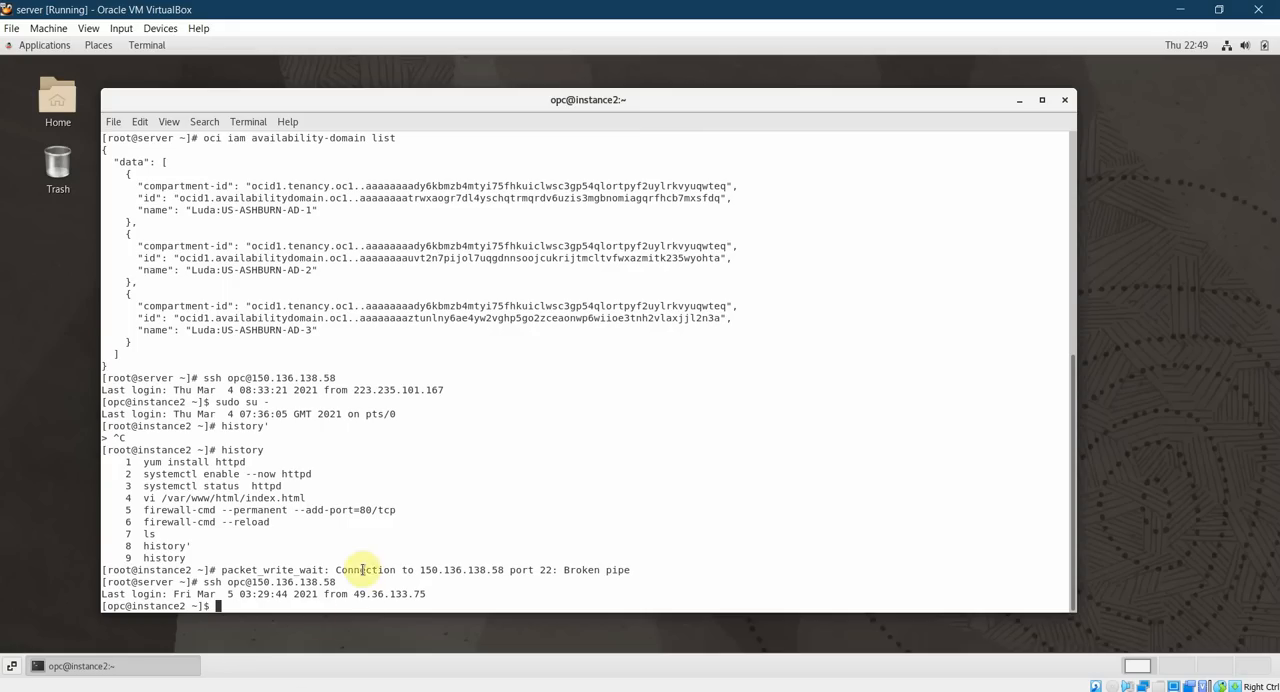
pyautogui.rightClick(300, 603)
pyautogui.click(310, 498)
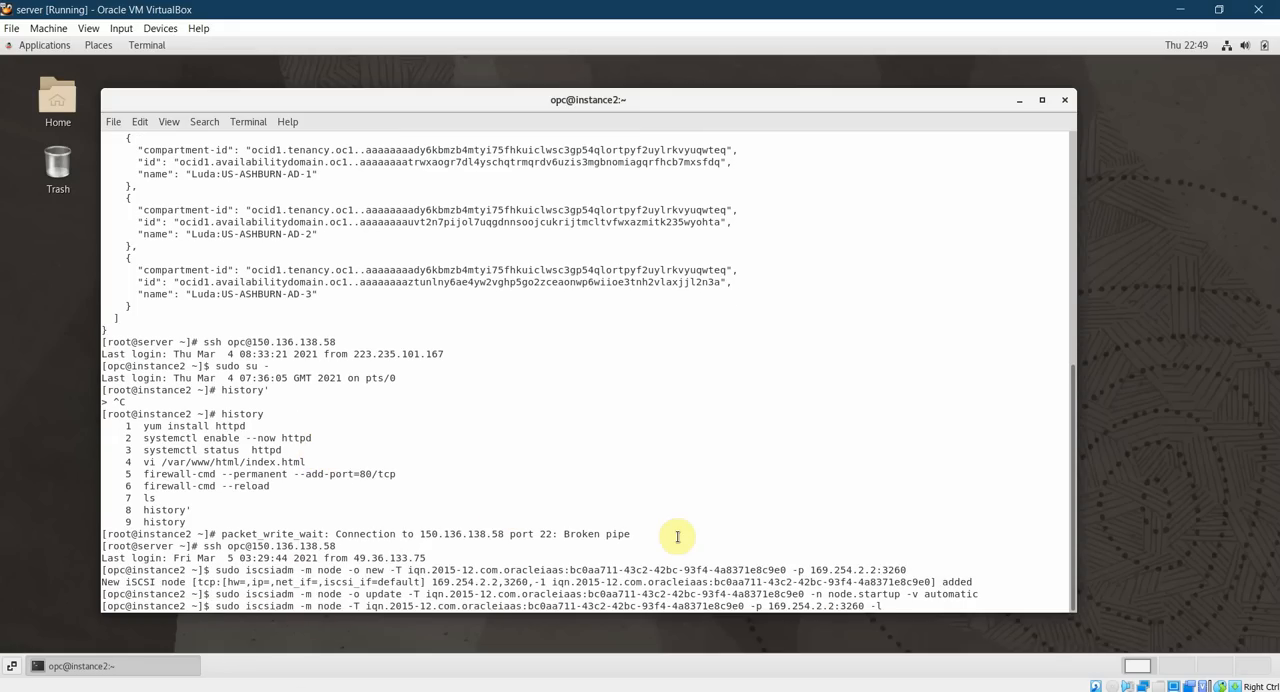
pyautogui.press('Return')
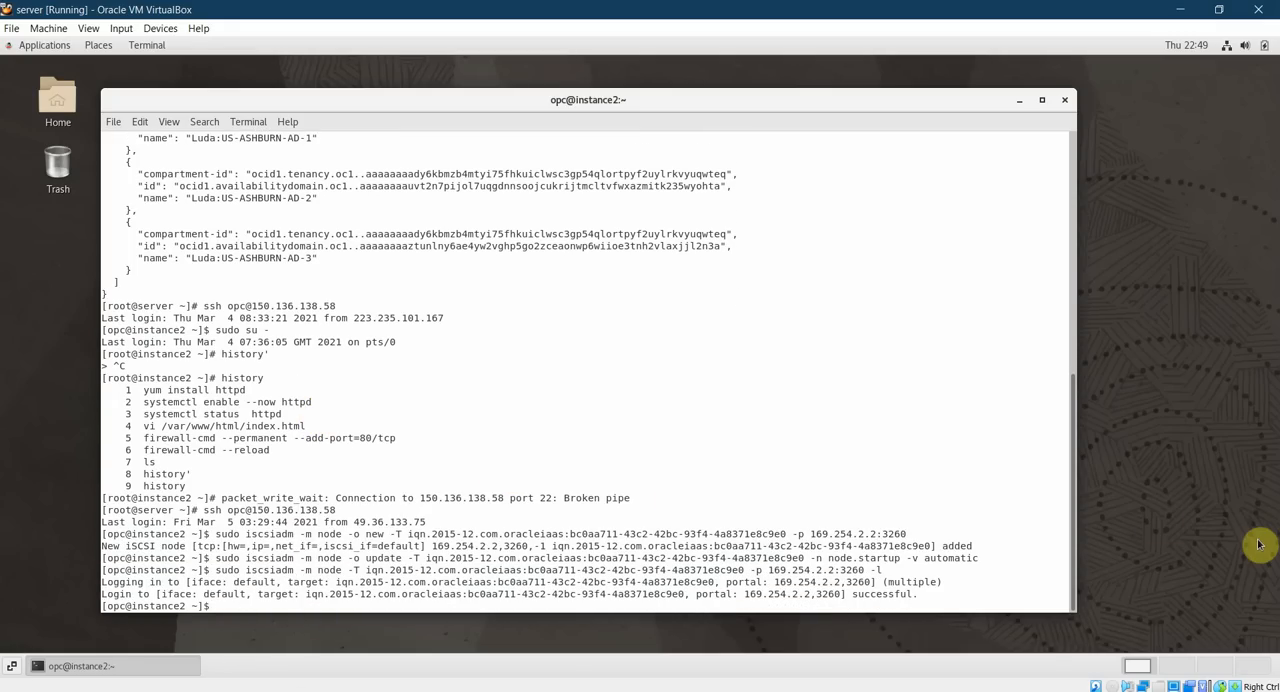
pyautogui.hotkey('alt', 'Tab')
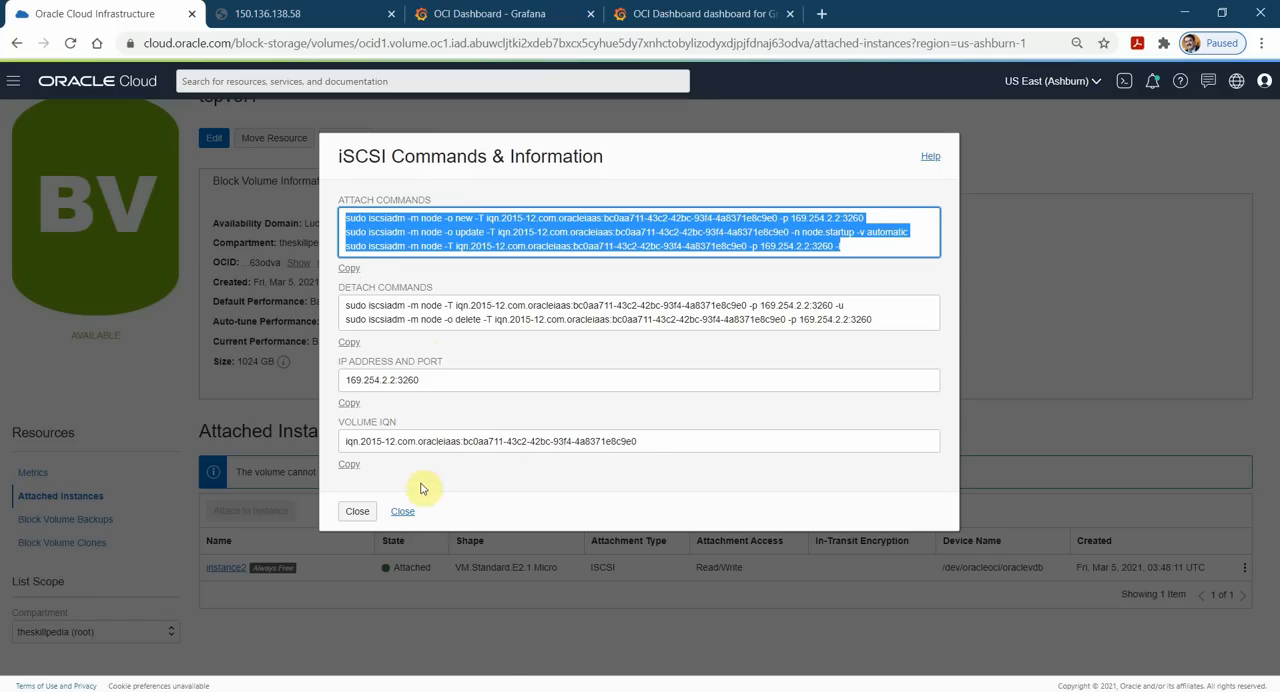
pyautogui.click(403, 511)
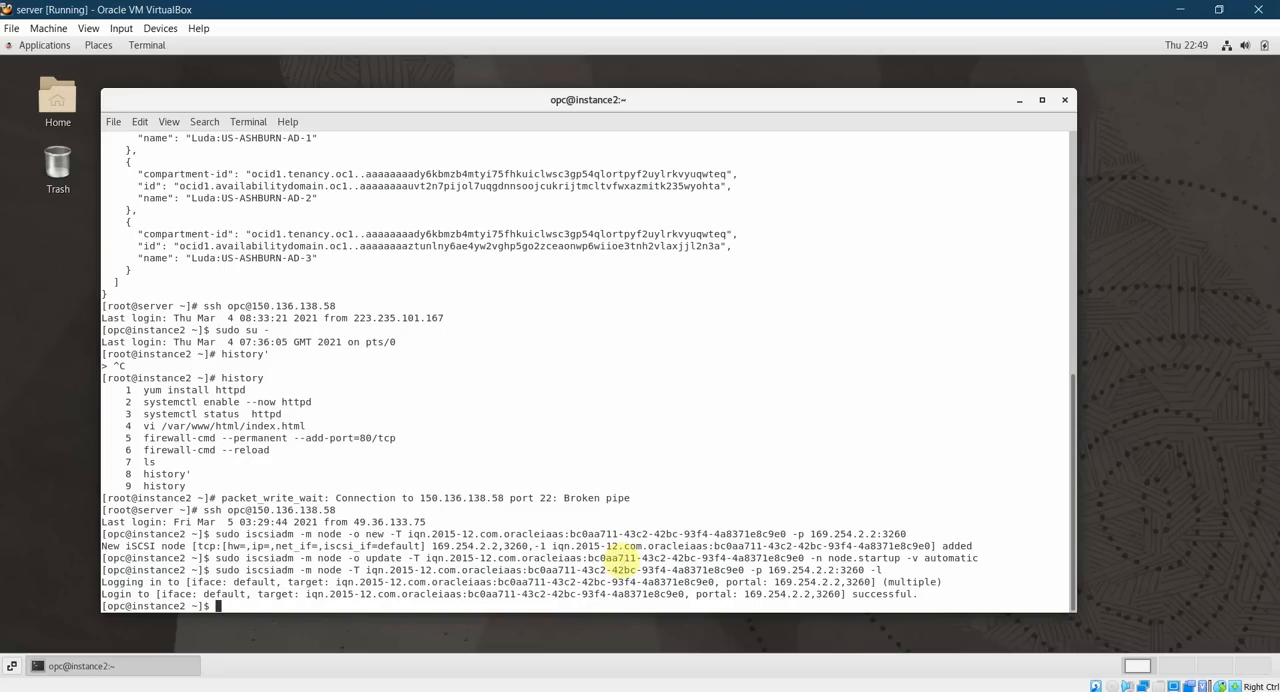
# Clear the instance2 terminal, list /dev/oracleoci/ in long format and check which device oraclevdb points to.
pyautogui.hotkey('ctrl', 'l')
pyautogui.write('ls ')
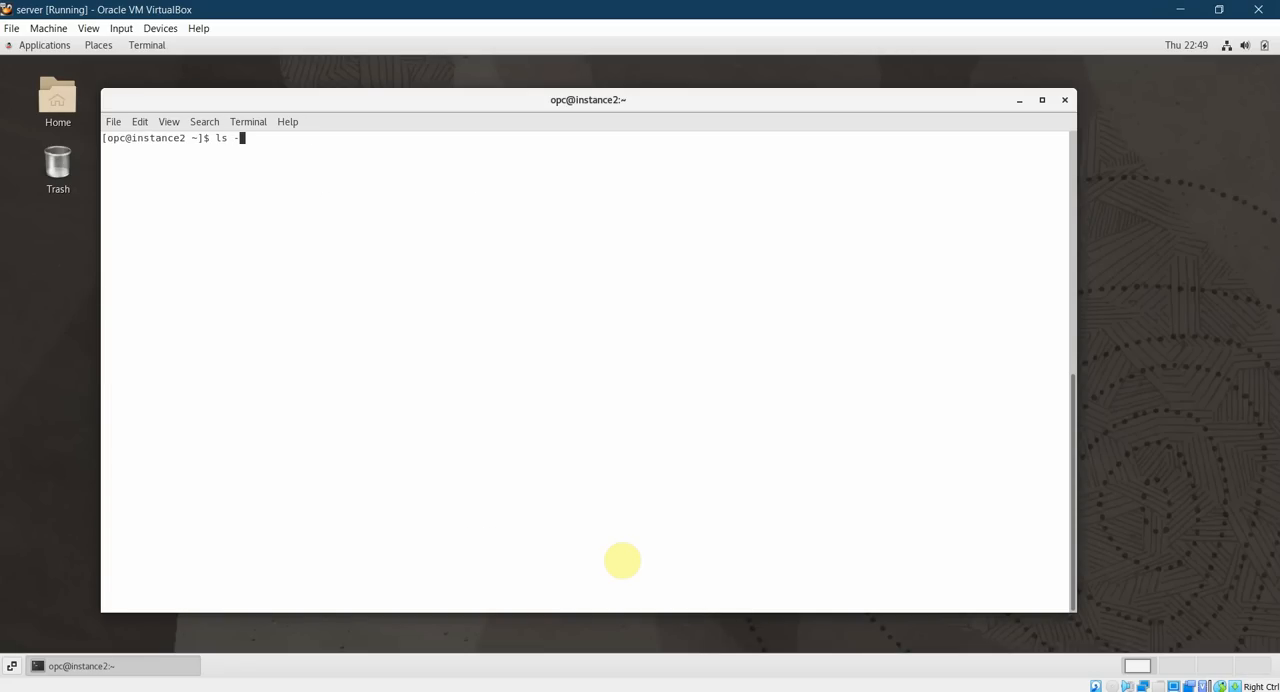
pyautogui.write('-l /dev/o')
pyautogui.press('Tab')
pyautogui.write('o')
pyautogui.press('Tab')
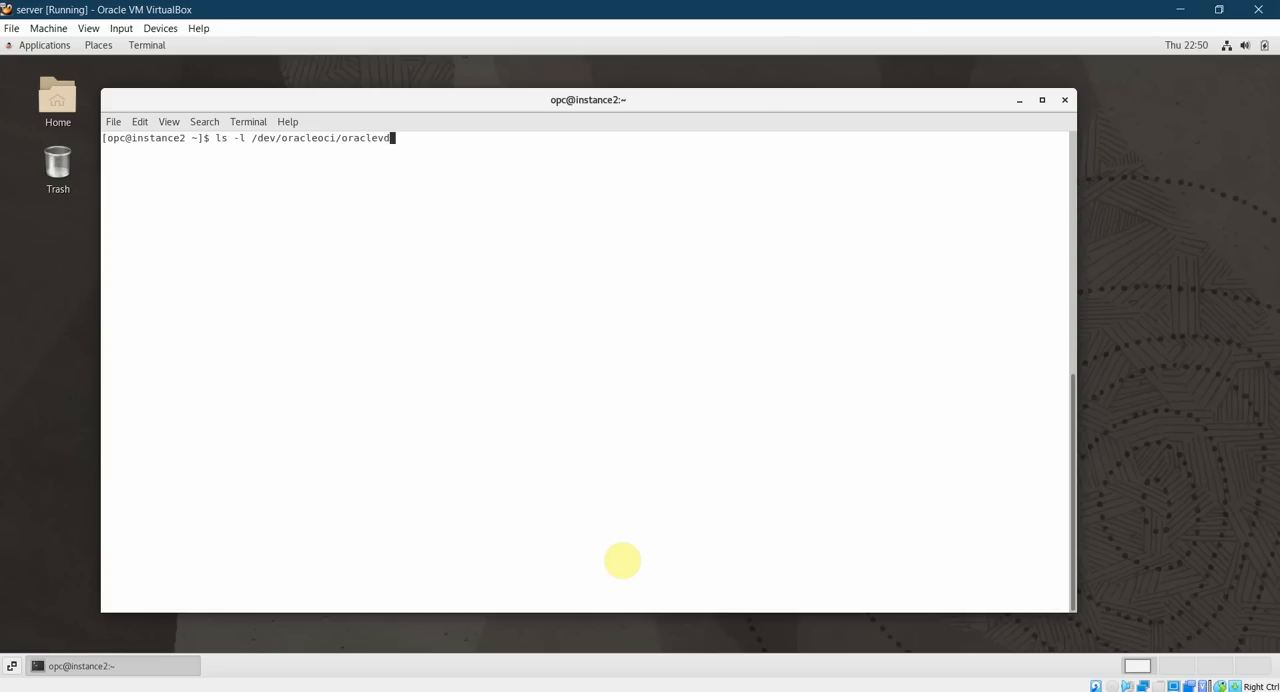
pyautogui.press('BackSpace')
pyautogui.press('BackSpace')
pyautogui.press('BackSpace')
pyautogui.press('BackSpace')
pyautogui.press('BackSpace')
pyautogui.press('Return')
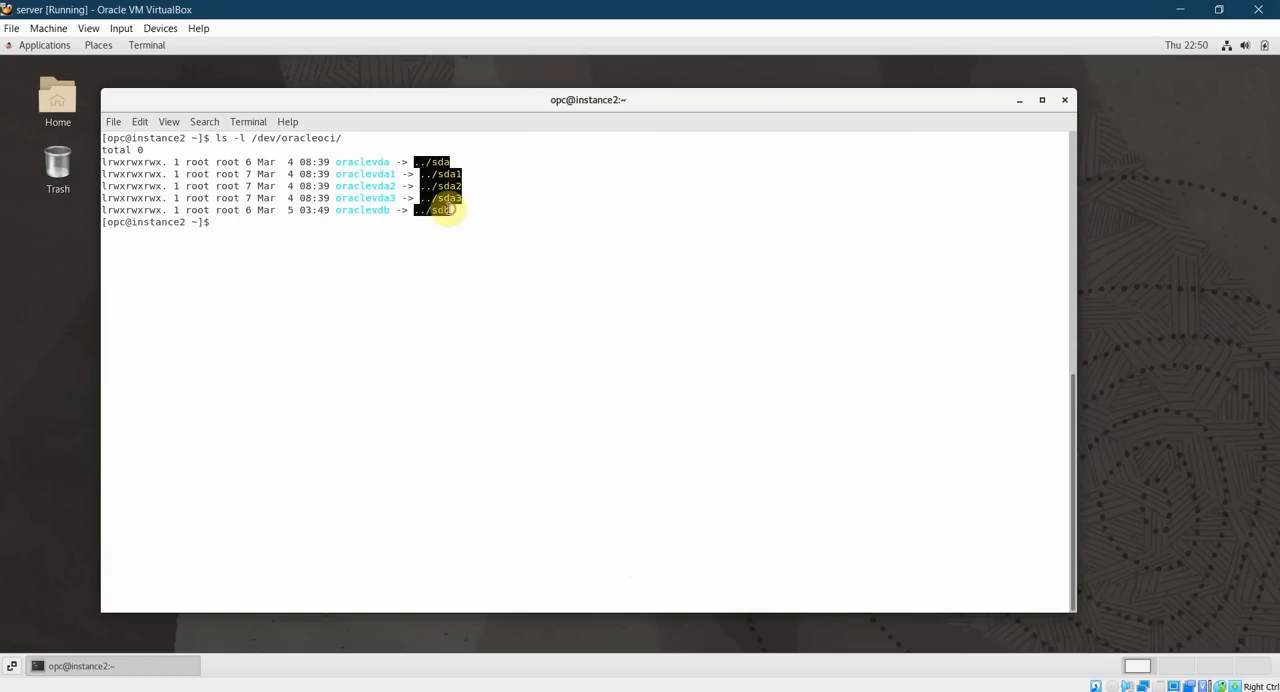
pyautogui.moveTo(450, 210); pyautogui.dragTo(331, 211)
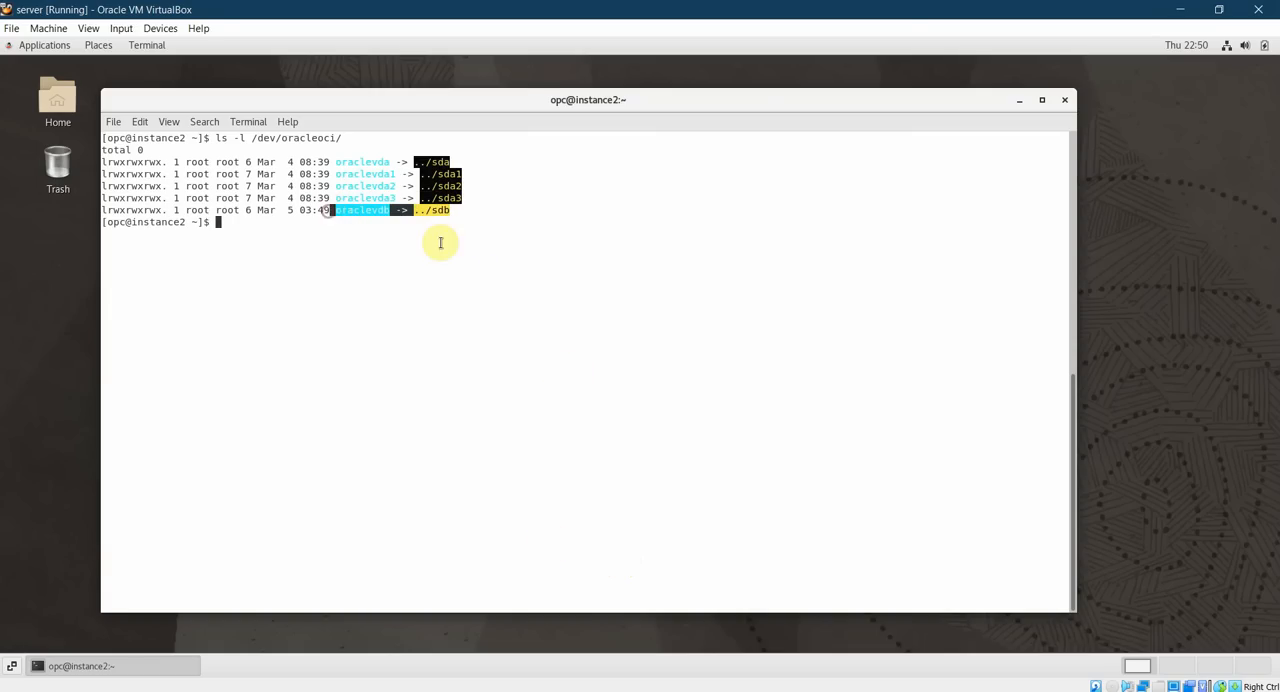
pyautogui.click(440, 243)
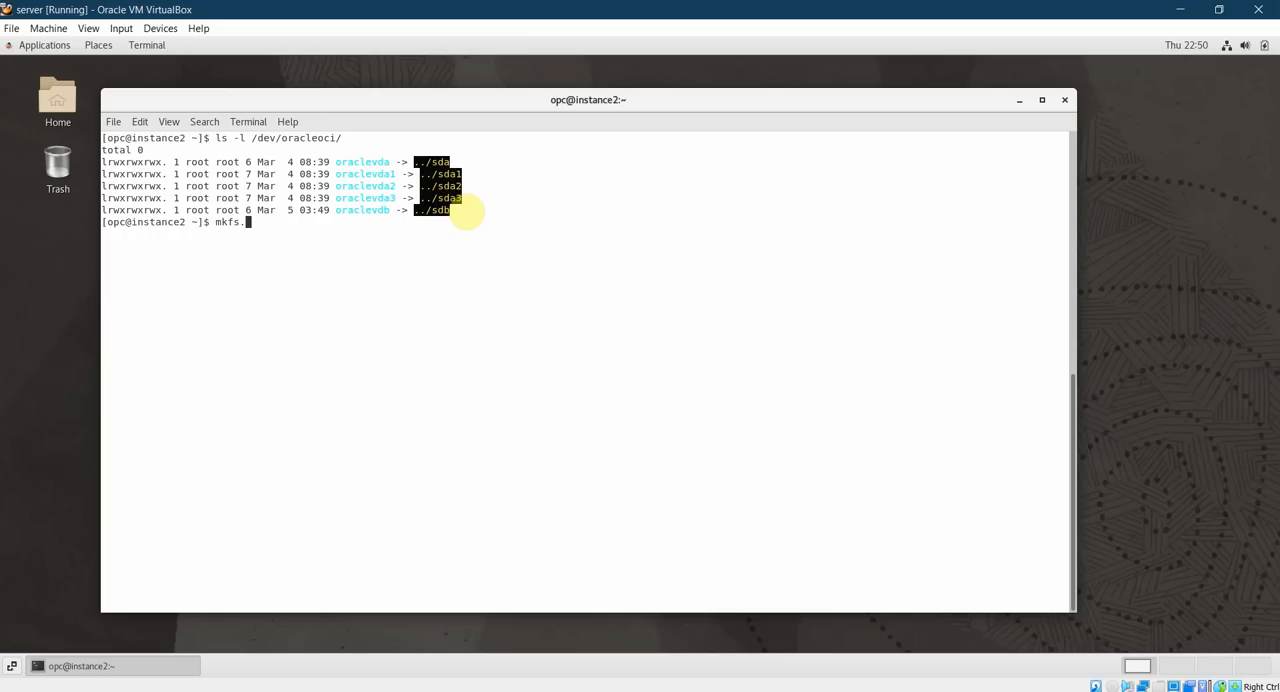
# Try to format /dev/sdb with mkfs.xfs as the opc user.
pyautogui.write('xfs /dev/sdb')
pyautogui.press('Return')
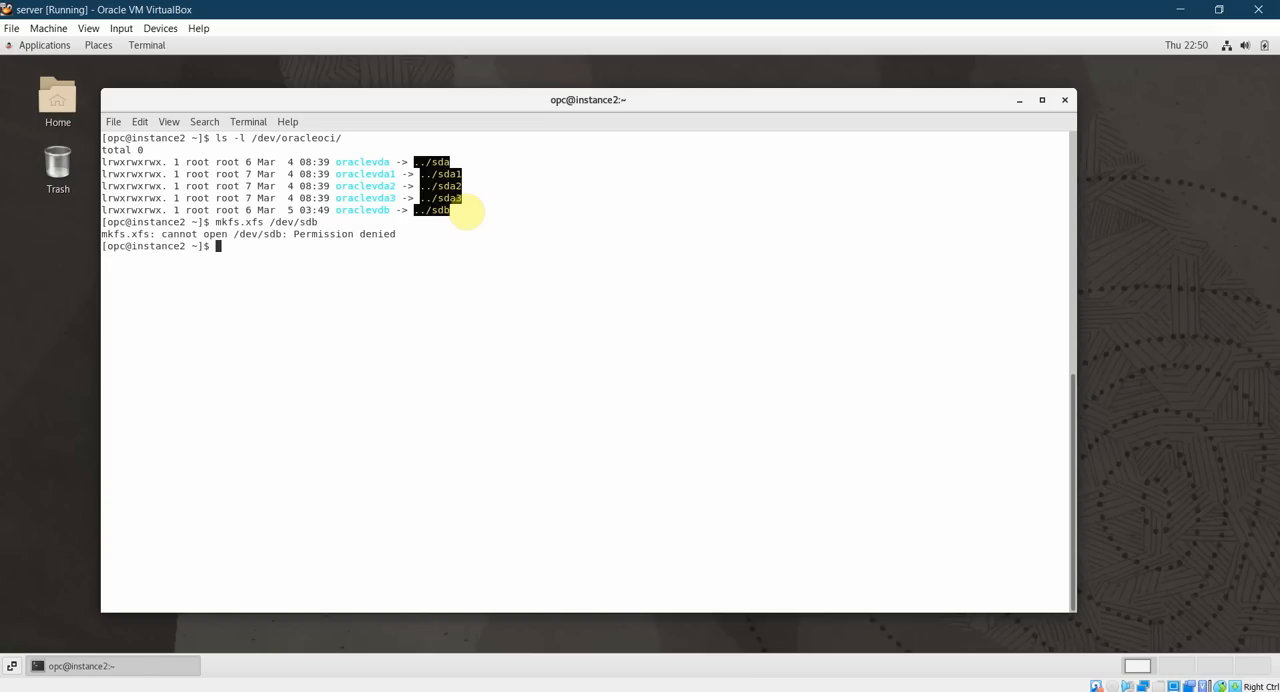
# Rerun the mkfs.xfs command with sudo to format /dev/sdb as XFS.
pyautogui.press('Up')
pyautogui.press('Left')
pyautogui.press('Left')
pyautogui.press('Left')
pyautogui.press('Left')
pyautogui.press('Left')
pyautogui.press('Left')
pyautogui.press('Left')
pyautogui.press('Left')
pyautogui.press('Left')
pyautogui.press('Left')
pyautogui.press('Left')
pyautogui.press('Left')
pyautogui.press('Left')
pyautogui.press('Left')
pyautogui.press('Left')
pyautogui.press('Left')
pyautogui.press('Left')
pyautogui.write('sudo')
pyautogui.press('Return')
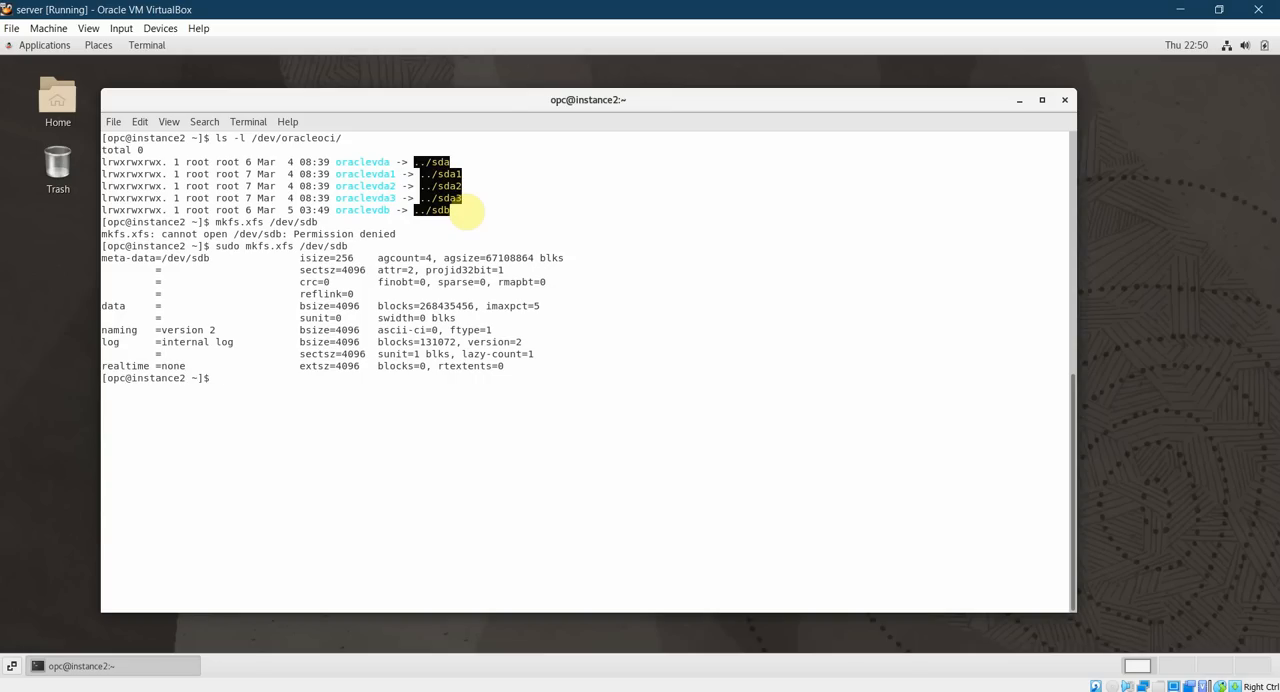
# Switch to the root user with sudo su - and create the directory /data.
pyautogui.write('sudo su -')
pyautogui.press('Return')
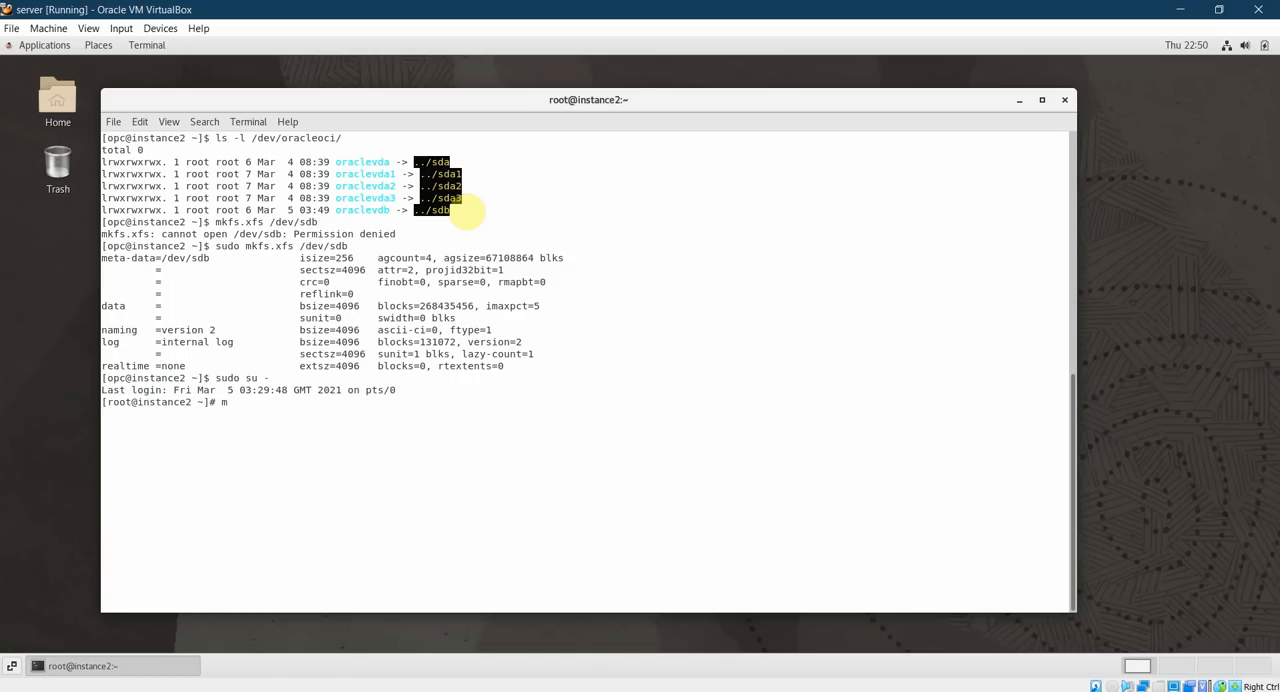
pyautogui.write('mkdir ./d')
pyautogui.press('BackSpace')
pyautogui.press('BackSpace')
pyautogui.press('BackSpace')
pyautogui.write('/data')
pyautogui.press('Return')
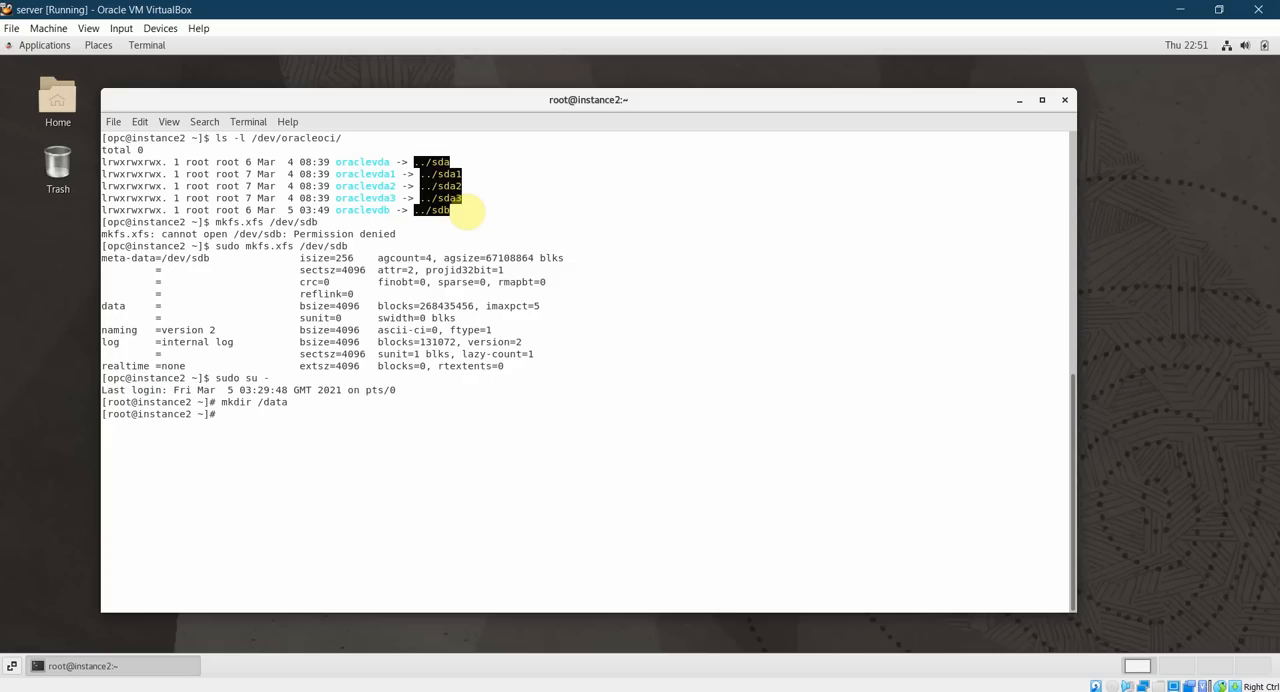
# Mount /dev/sdb on /data.
pyautogui.write('mount /dev/sdb /data')
pyautogui.press('Return')
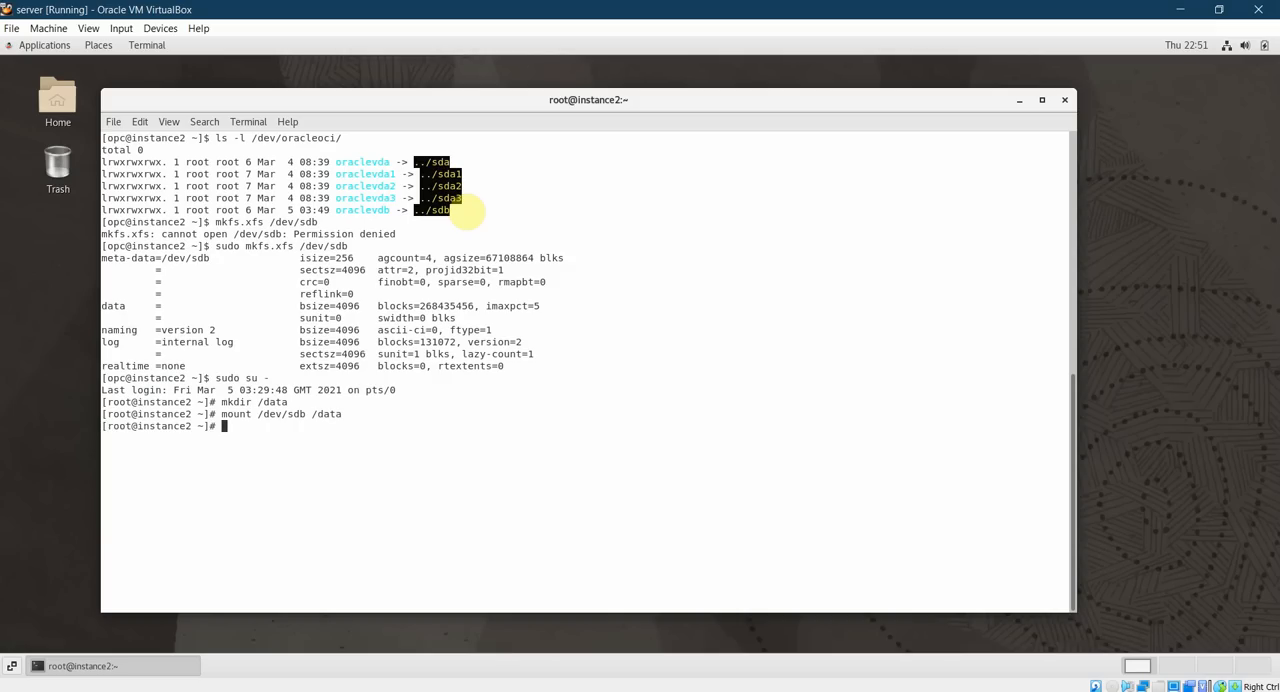
# Copy /etc recursively into /data/ and check the block volume and disk operations on the Grafana OCI Dashboard.
pyautogui.write('cp -r /etc /data/')
pyautogui.press('Return')
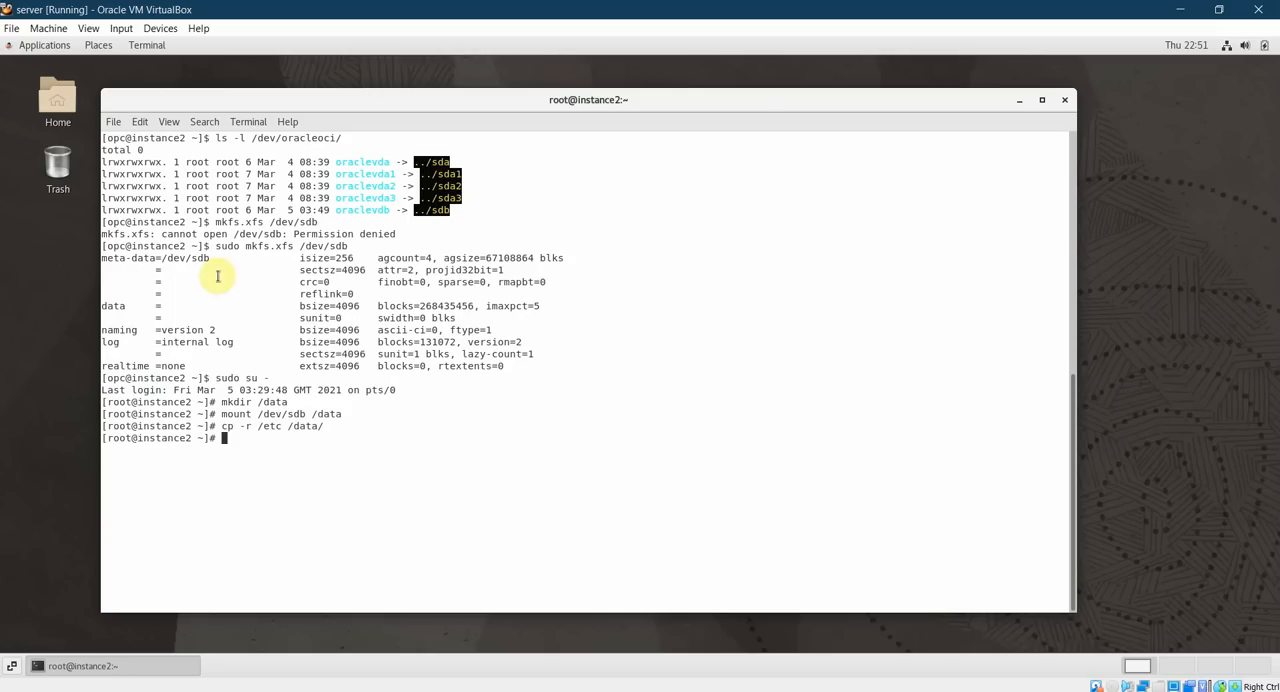
pyautogui.click(205, 690)
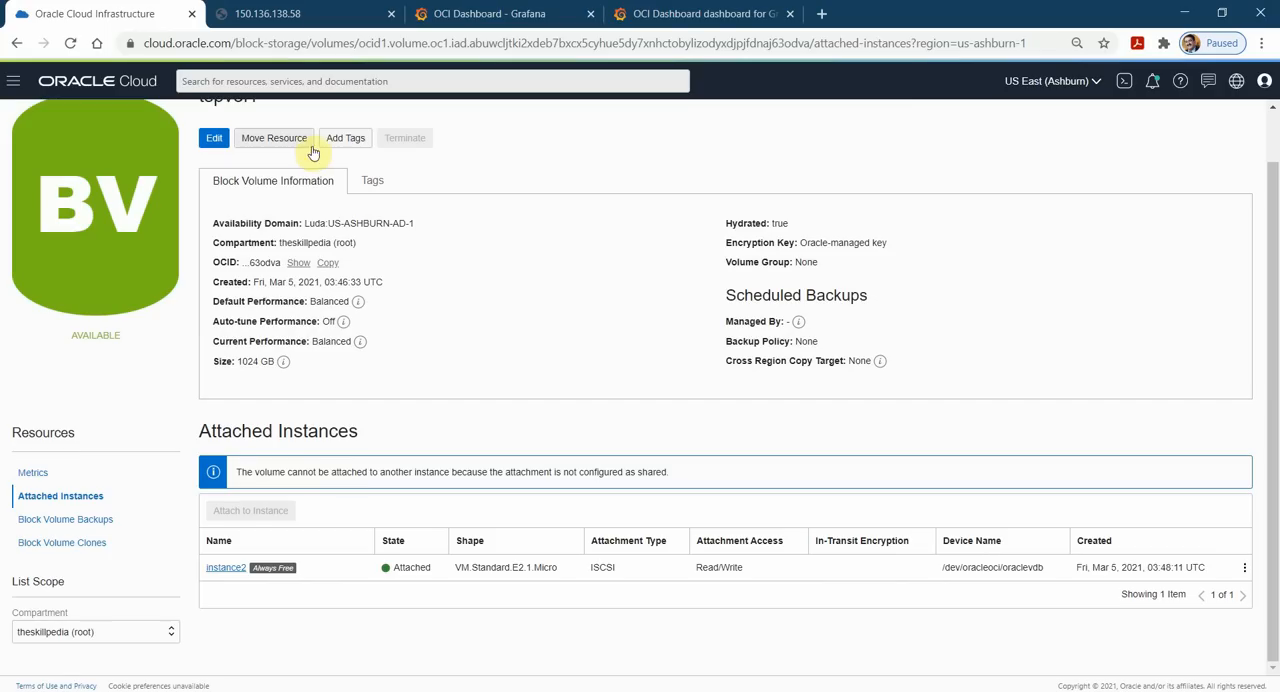
pyautogui.click(497, 13)
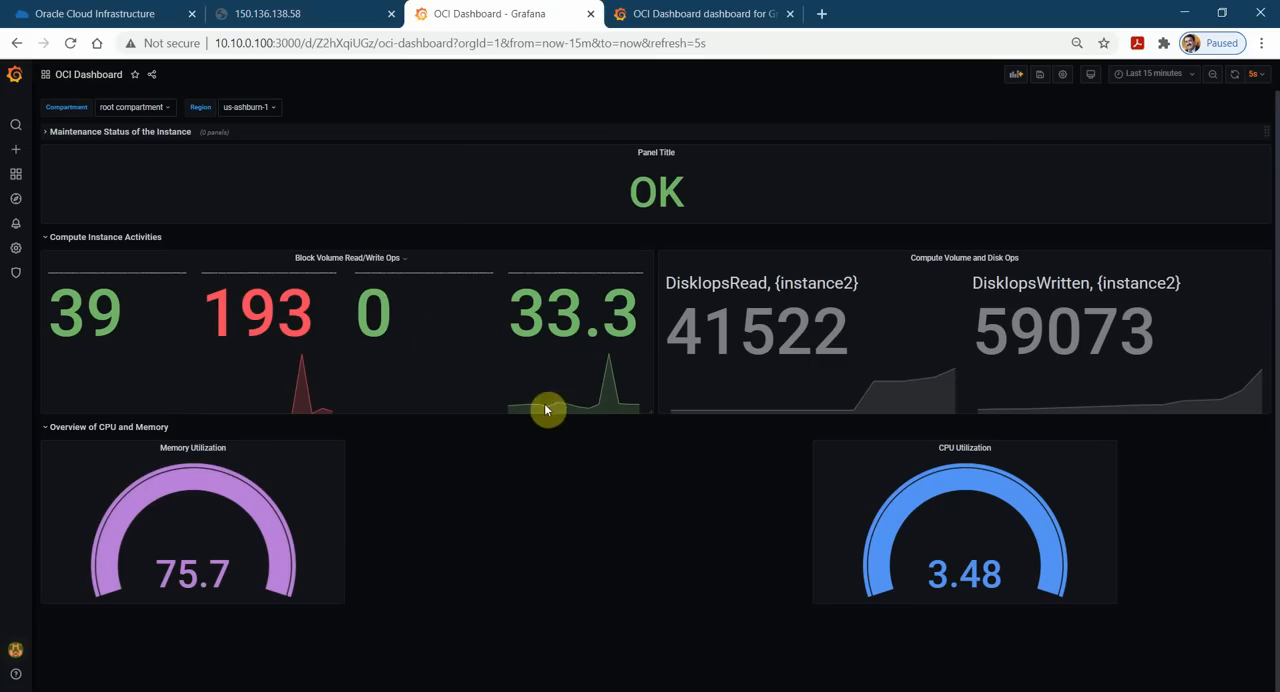
# Change the dashboard name in the grafana.com settings of dashboard 14010 to OCI Compute Instance Monitoring.
pyautogui.click(720, 12)
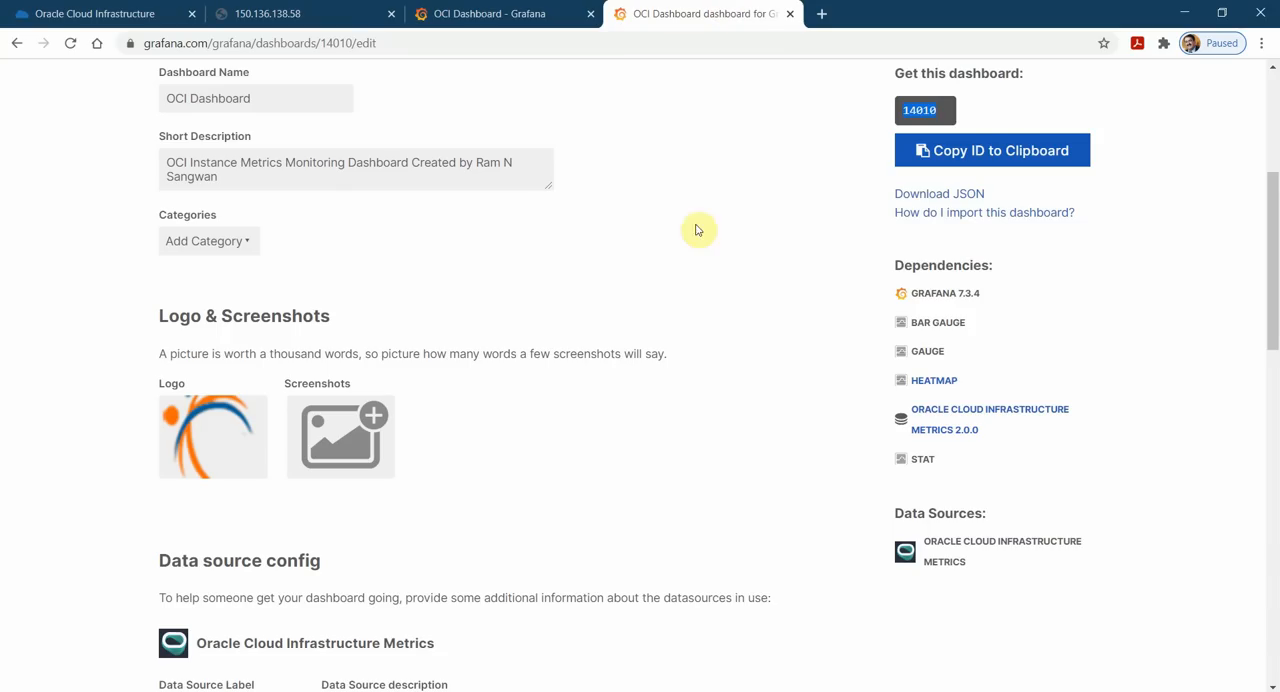
pyautogui.scroll(3, 632, 297)
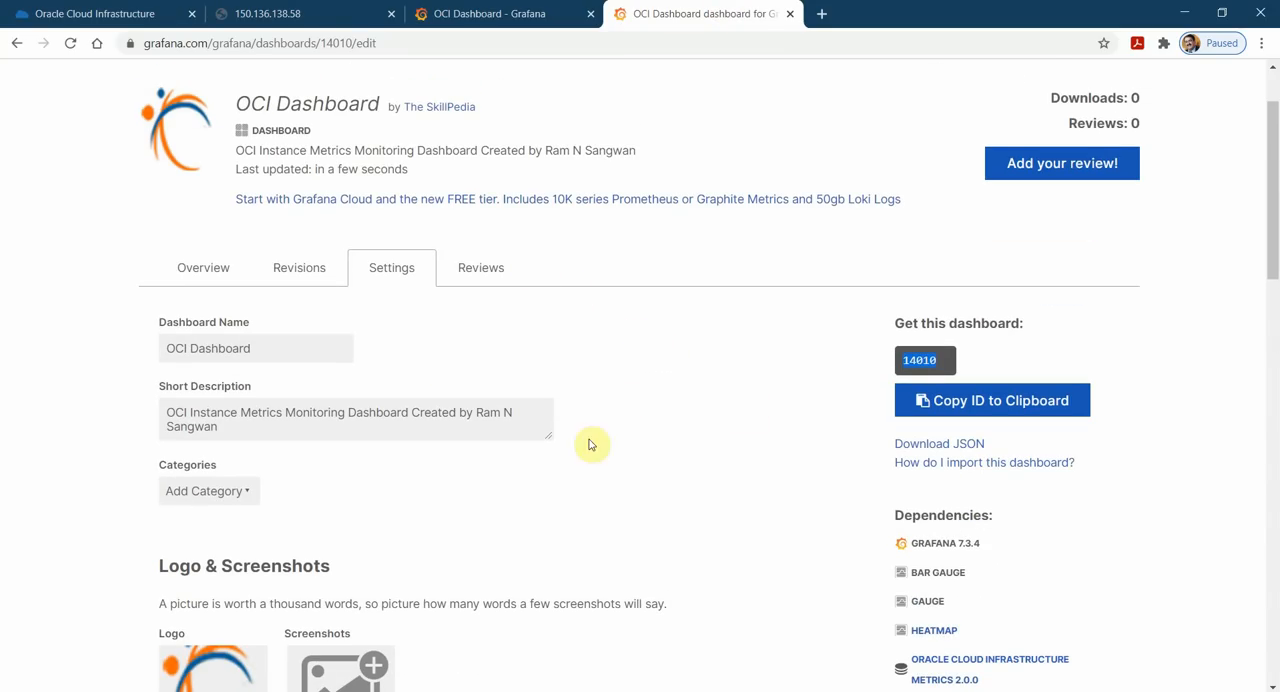
pyautogui.moveTo(281, 349); pyautogui.dragTo(123, 340)
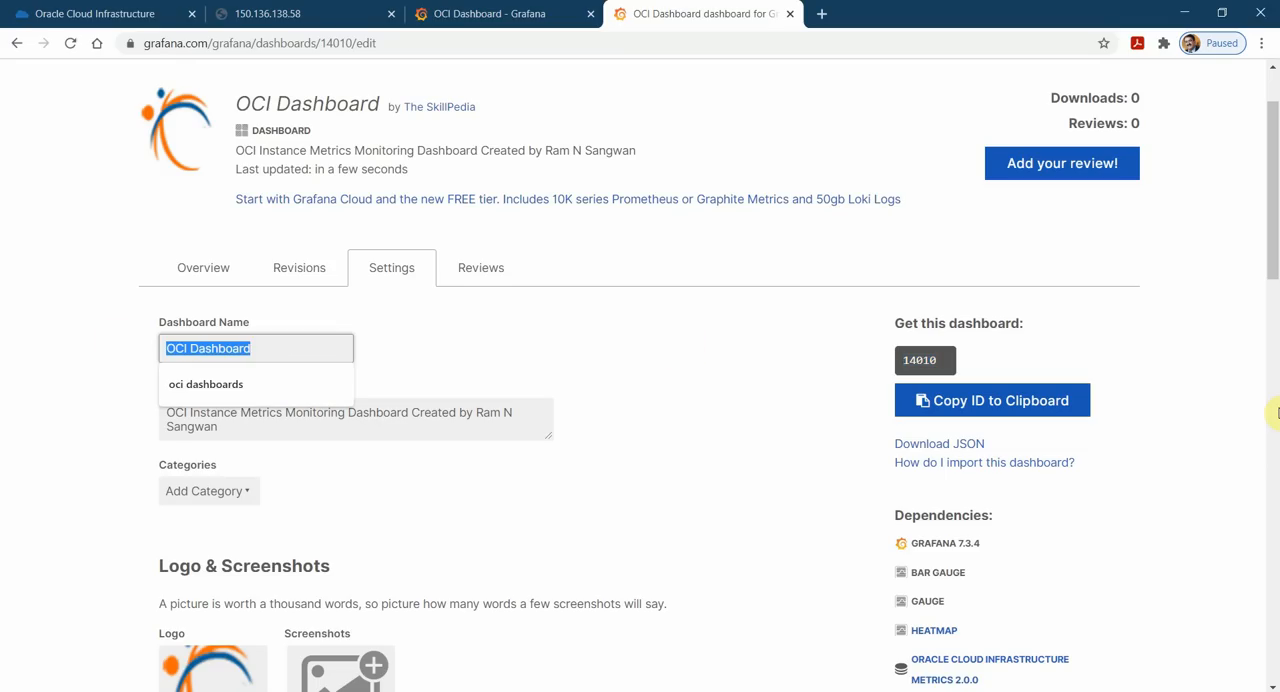
pyautogui.write('OCI')
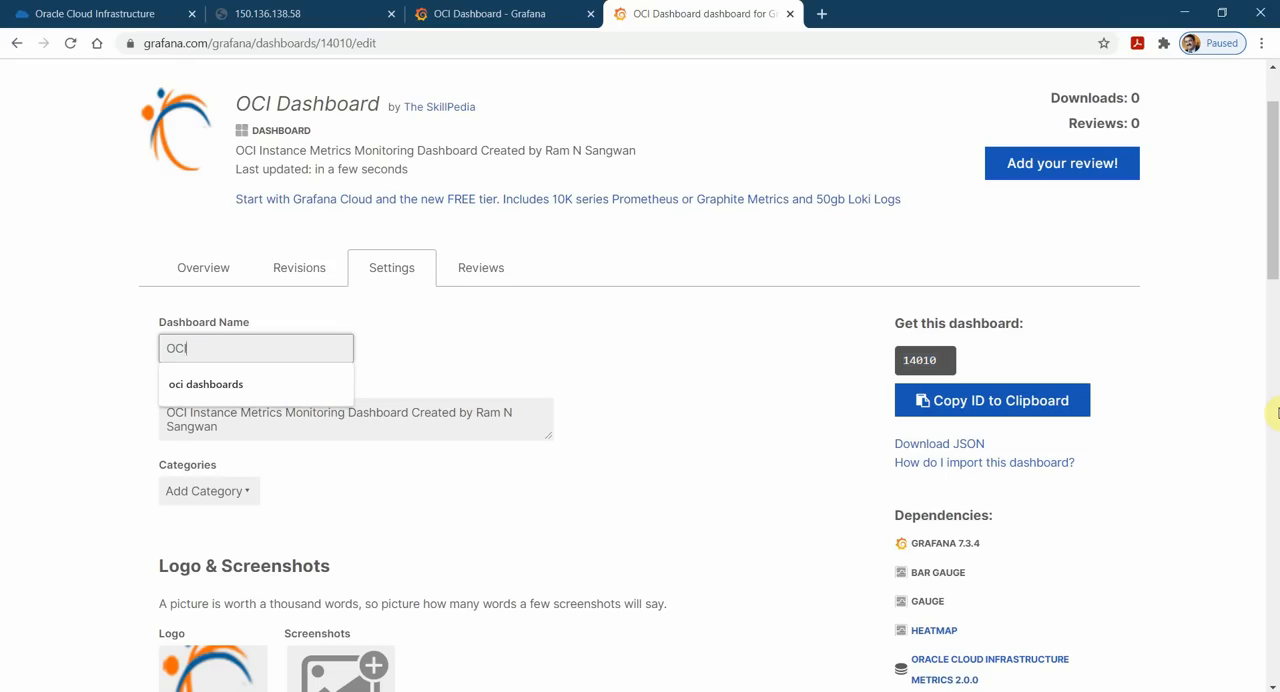
pyautogui.write(' Instance Monitoring')
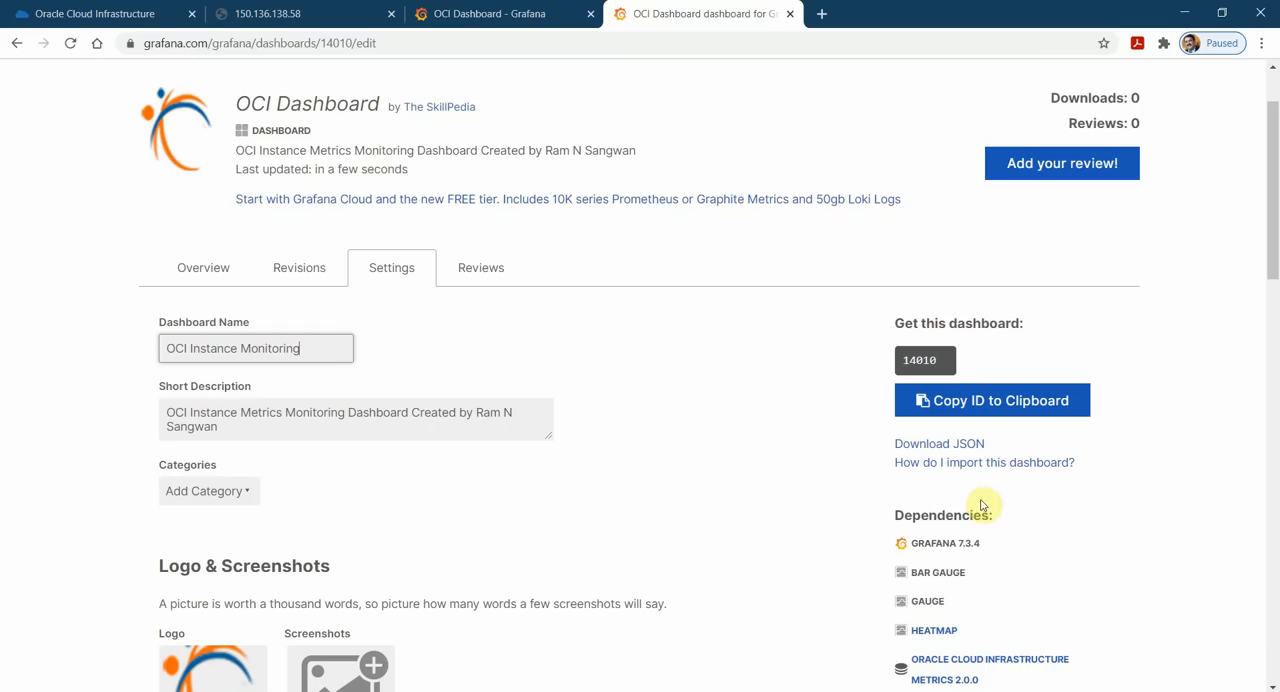
pyautogui.doubleClick(211, 352)
pyautogui.write('Compute Instance')
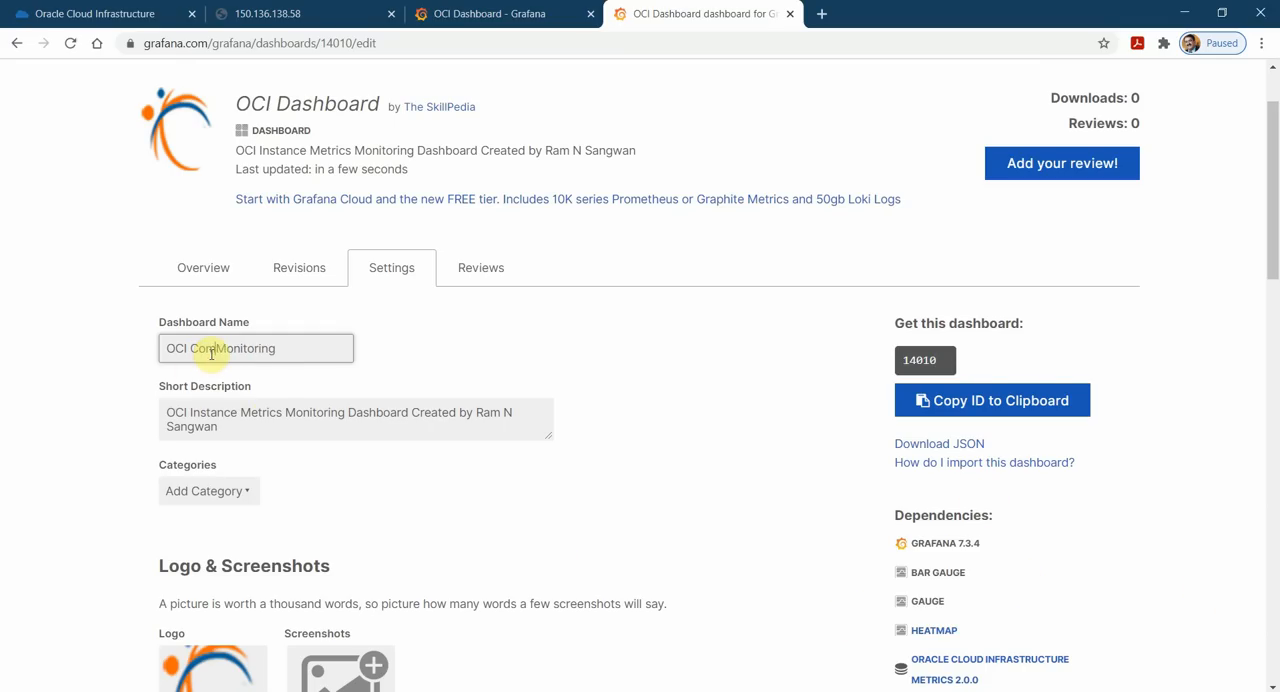
# Add the Host Metrics category to the dashboard and publish the updated settings.
pyautogui.scroll(-2, 523, 540)
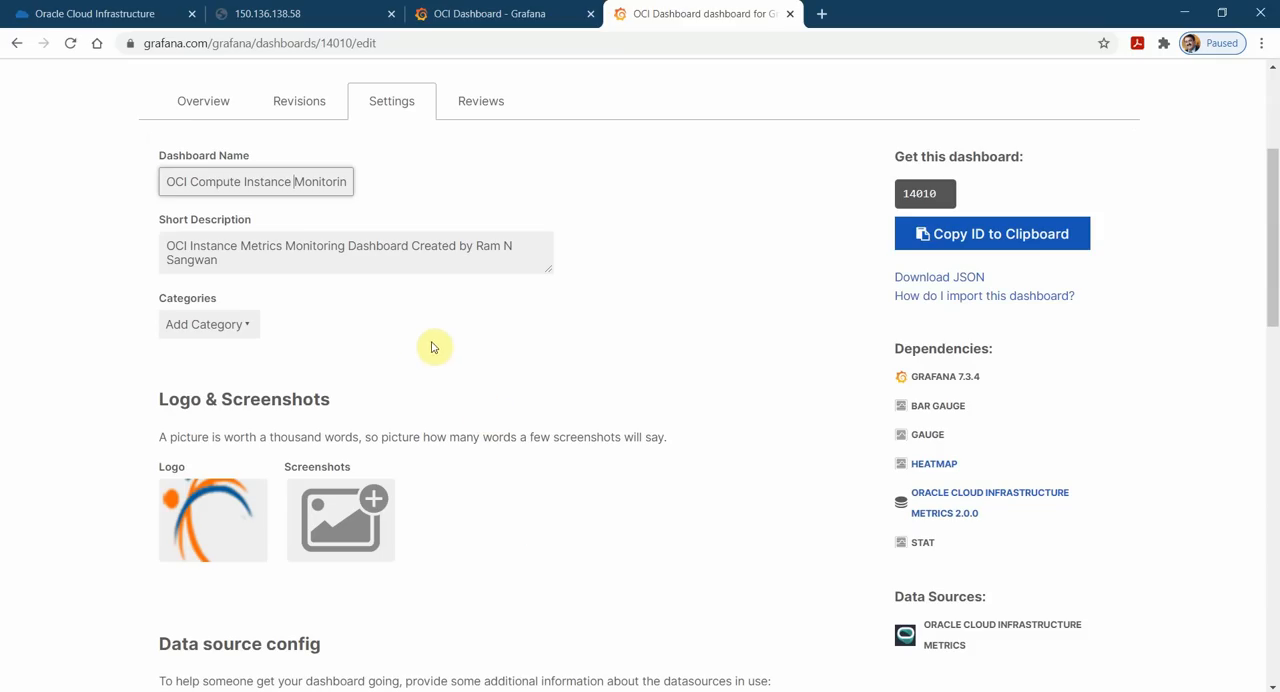
pyautogui.click(247, 325)
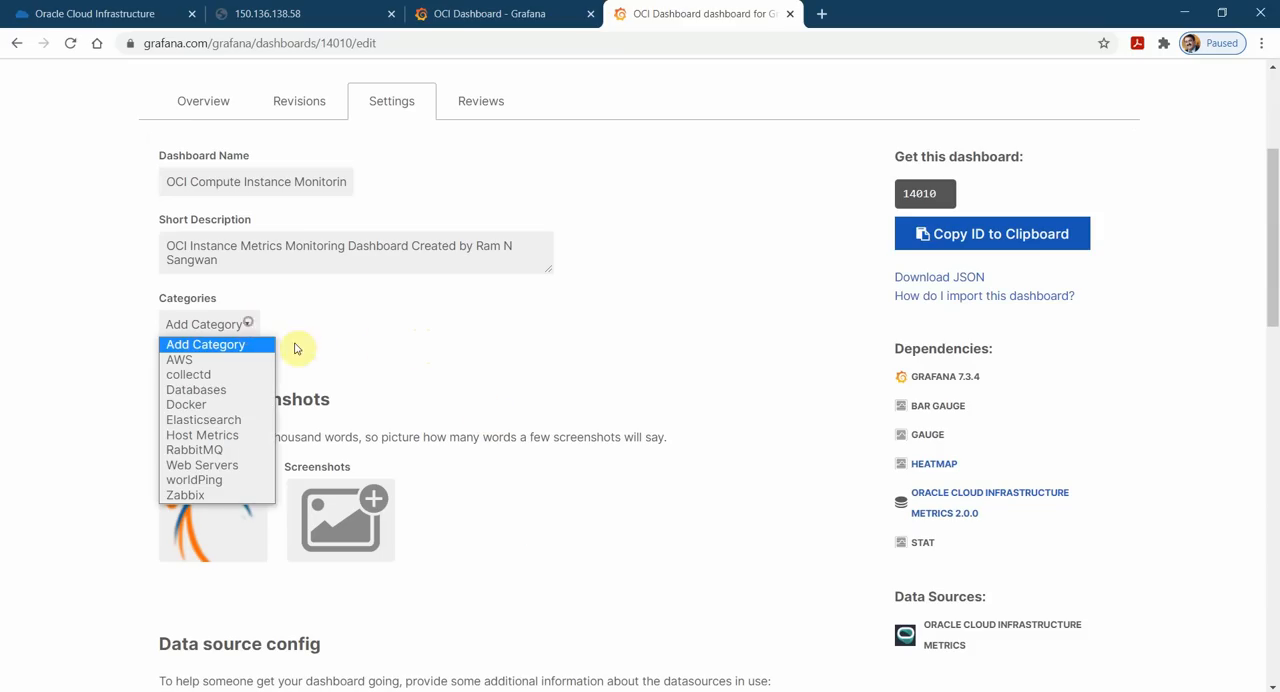
pyautogui.click(250, 435)
pyautogui.scroll(-2, 636, 416)
pyautogui.scroll(-4, 638, 420)
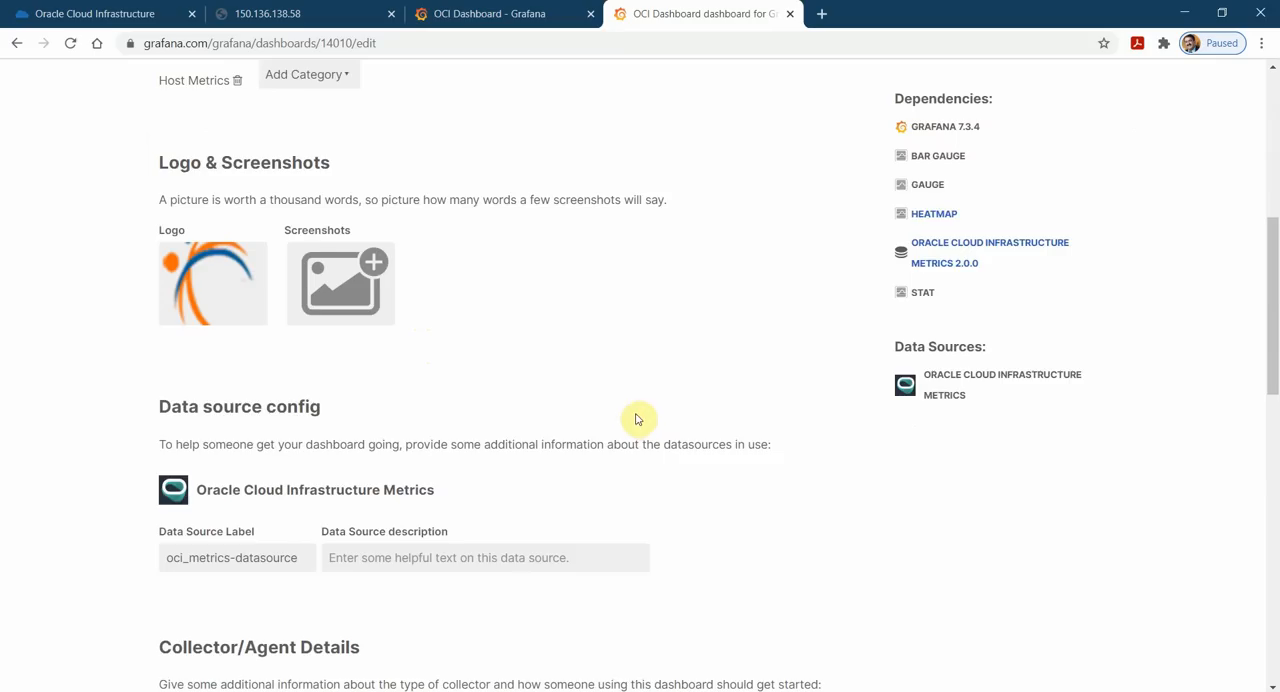
pyautogui.scroll(-4, 450, 418)
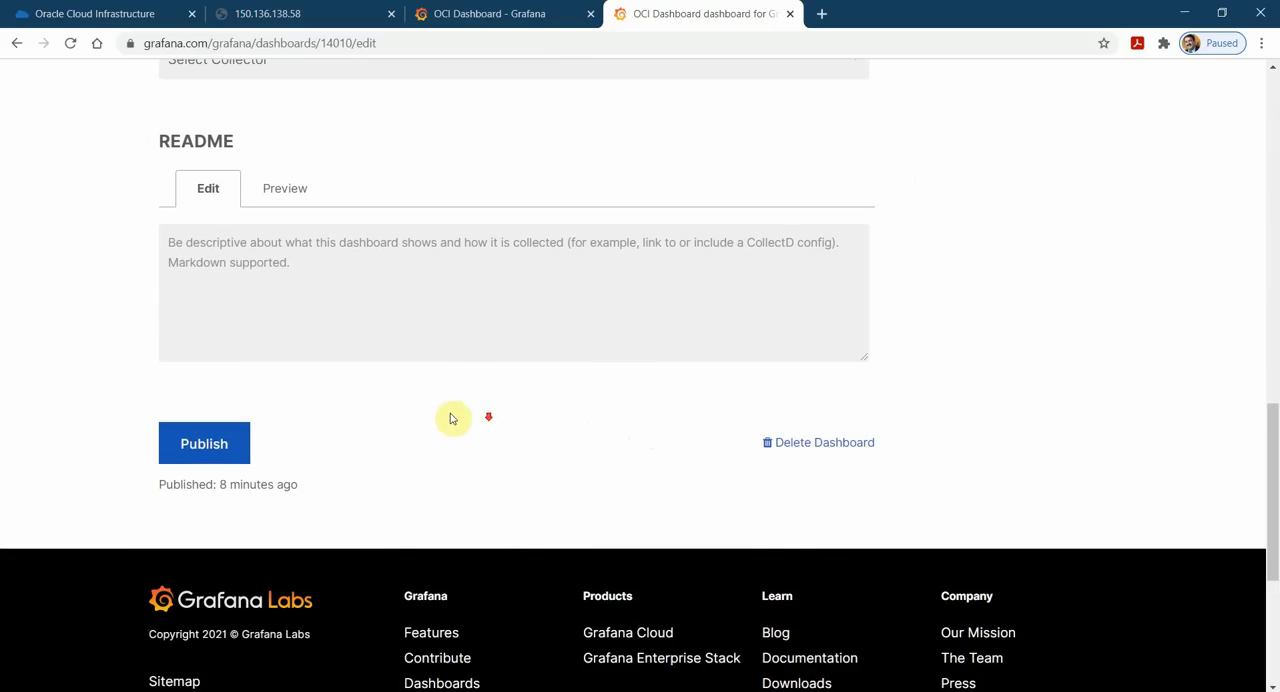
pyautogui.click(217, 443)
# Replace the dashboard's logo with TheSkillPedia.png from the The Skill Pedia folder and publish the dashboard again.
pyautogui.scroll(6, 600, 310)
pyautogui.moveTo(170, 369)
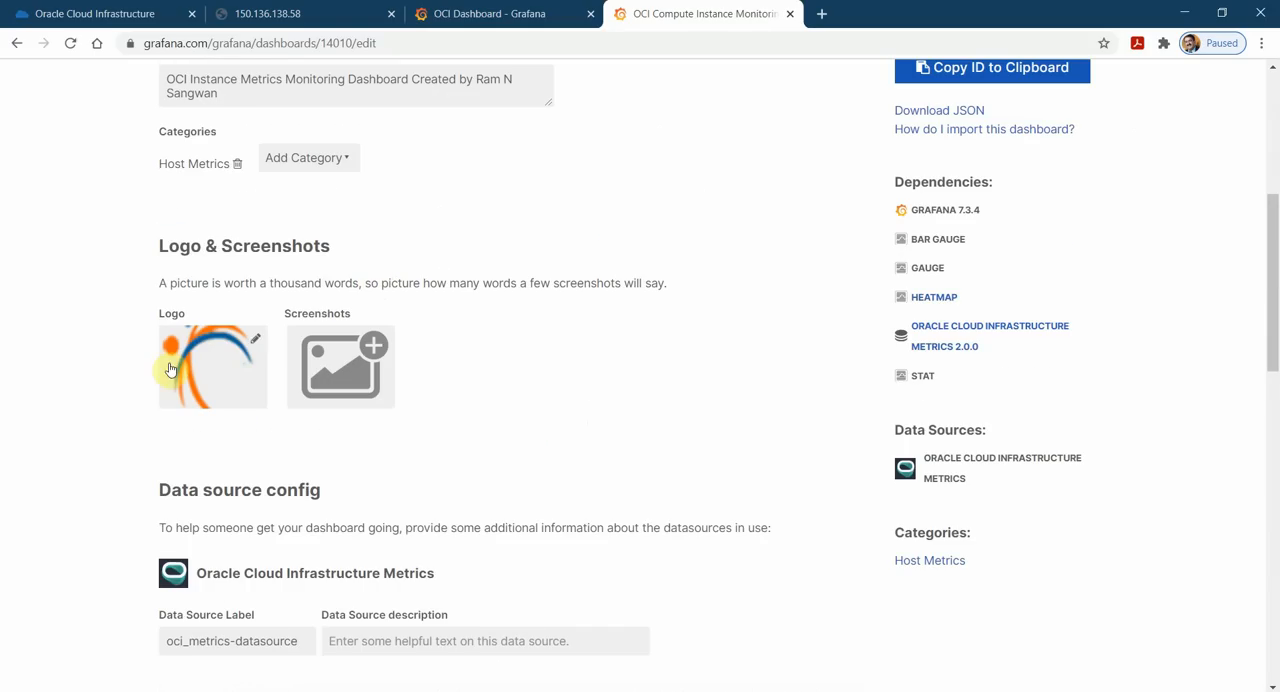
pyautogui.click(255, 341)
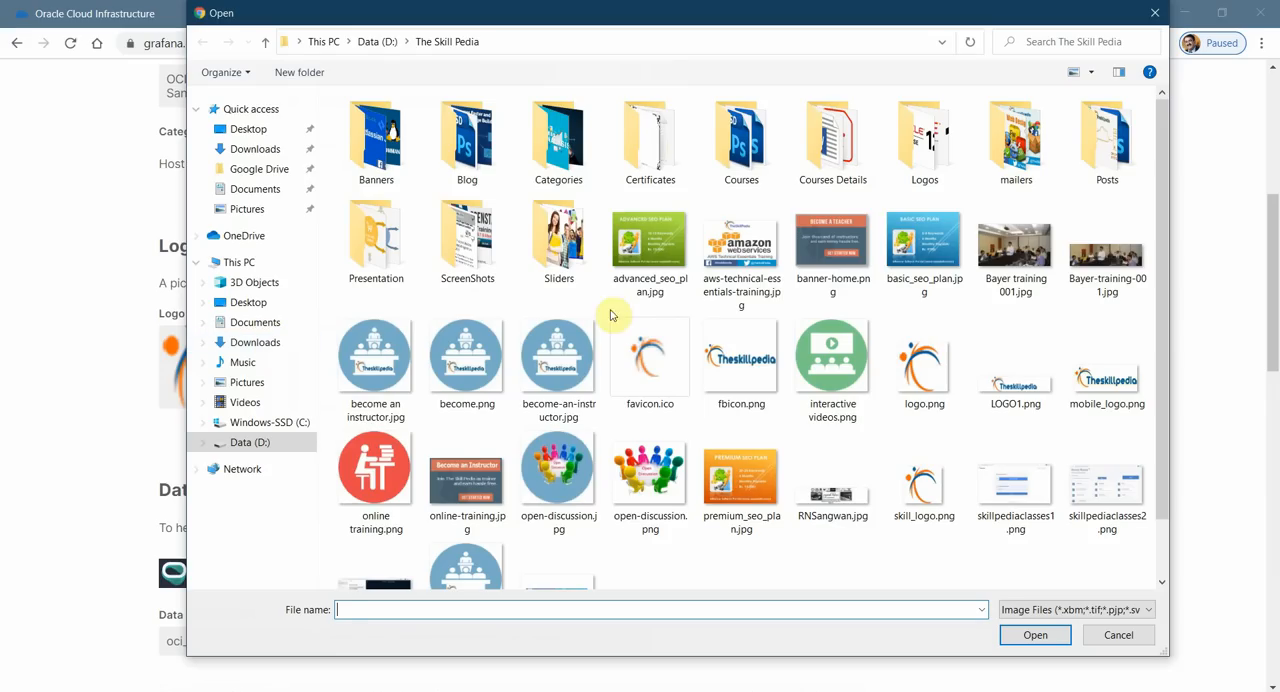
pyautogui.scroll(-1, 745, 530)
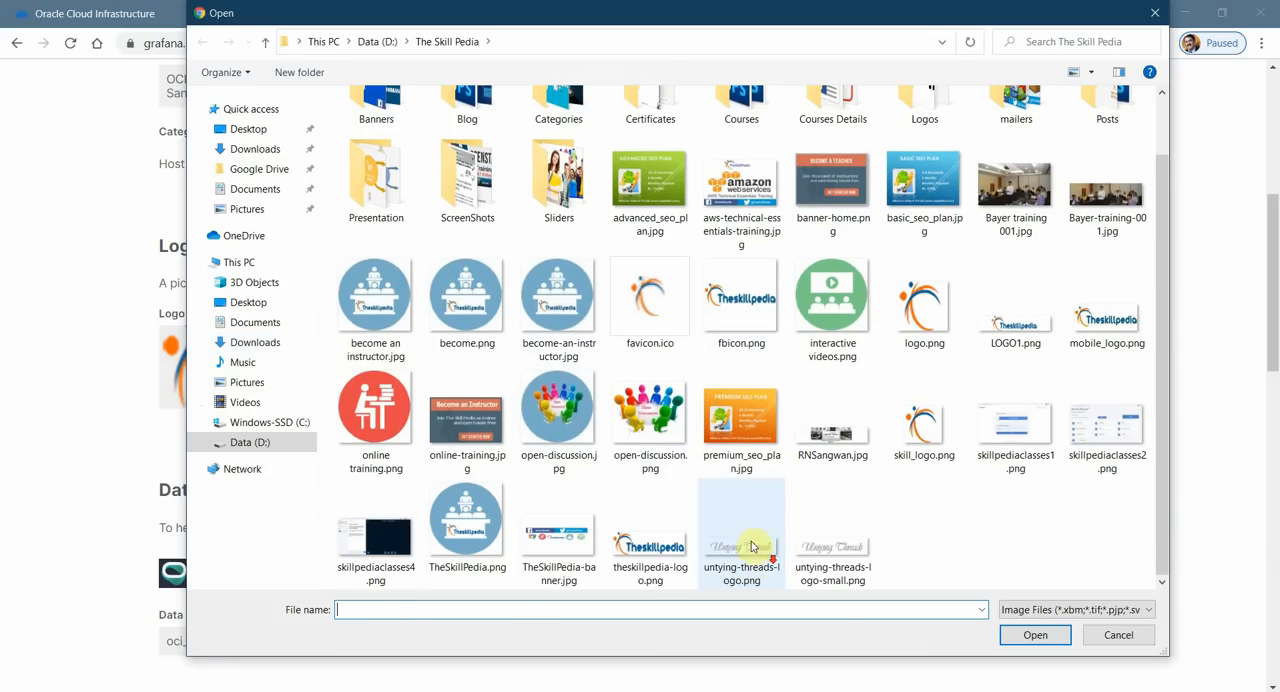
pyautogui.click(483, 520)
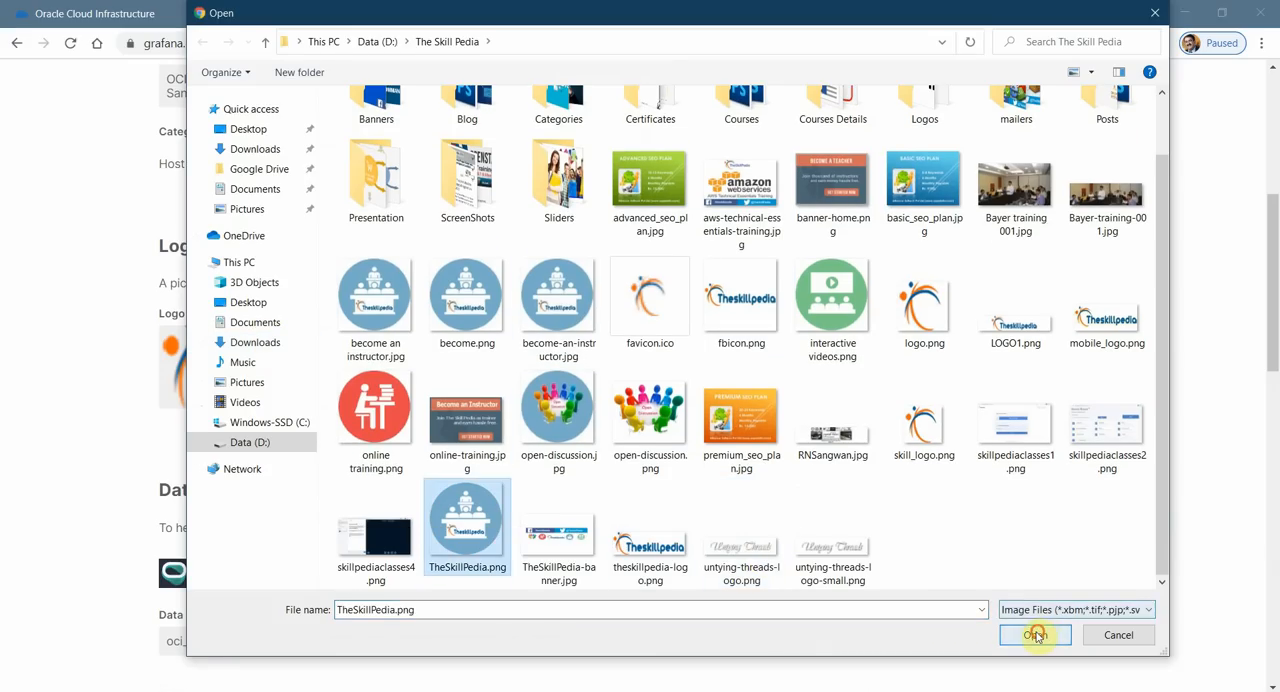
pyautogui.click(1035, 635)
pyautogui.scroll(3, 714, 394)
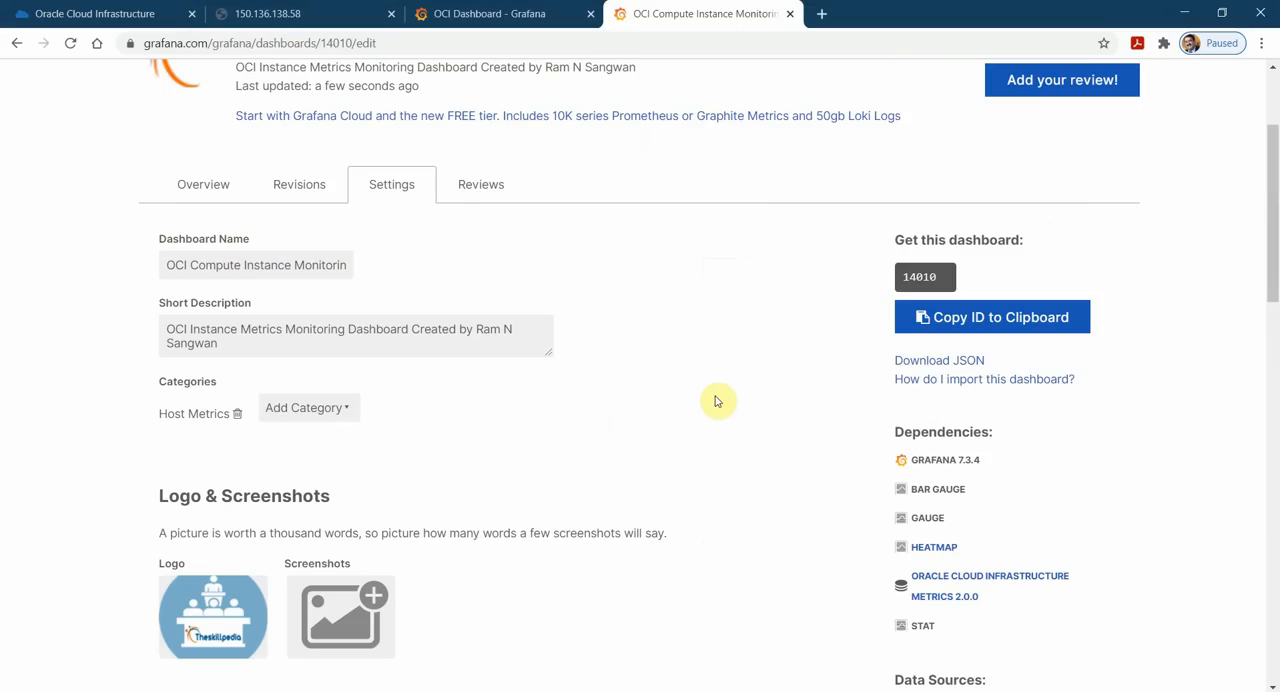
pyautogui.scroll(-2, 716, 408)
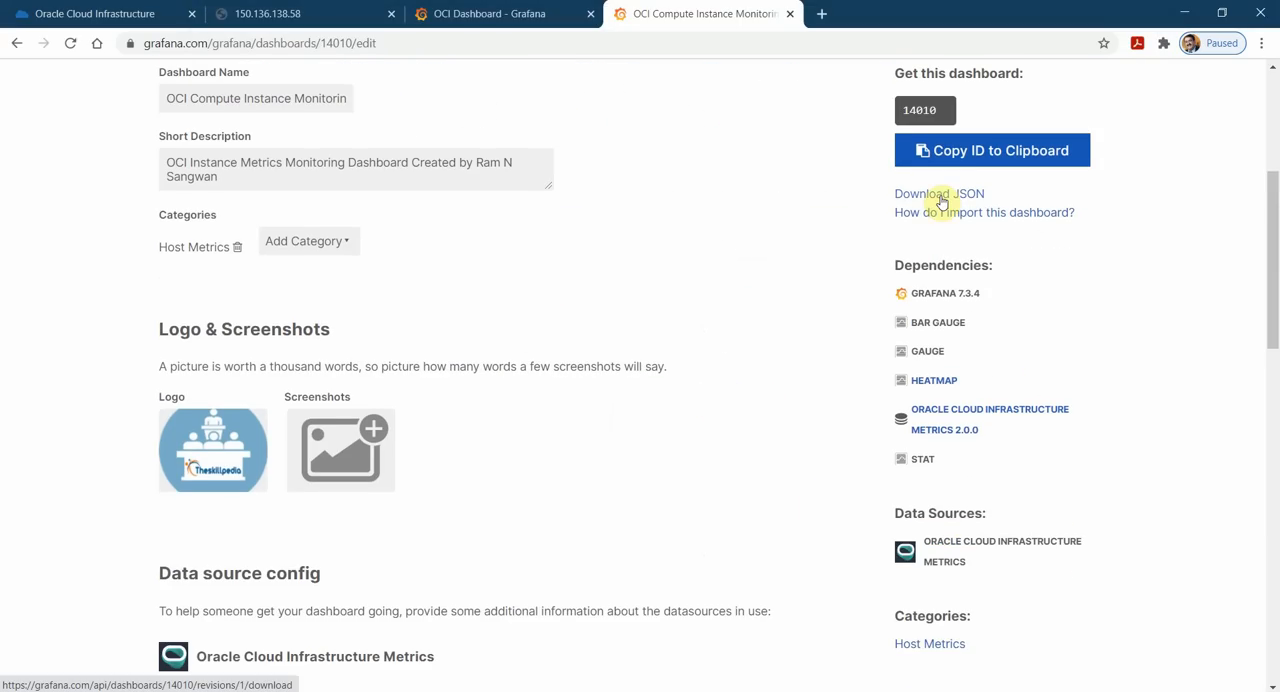
pyautogui.scroll(-10, 477, 463)
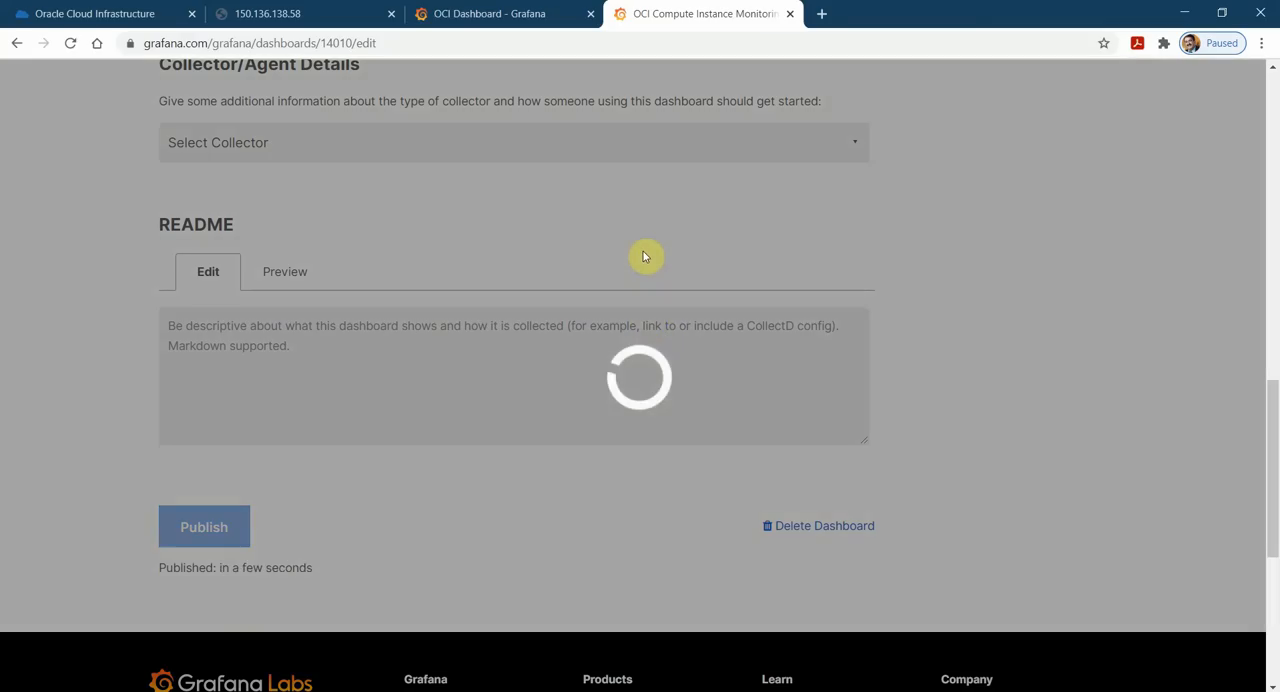
# Download the JSON file of dashboard 14010.
pyautogui.scroll(3, 1020, 243)
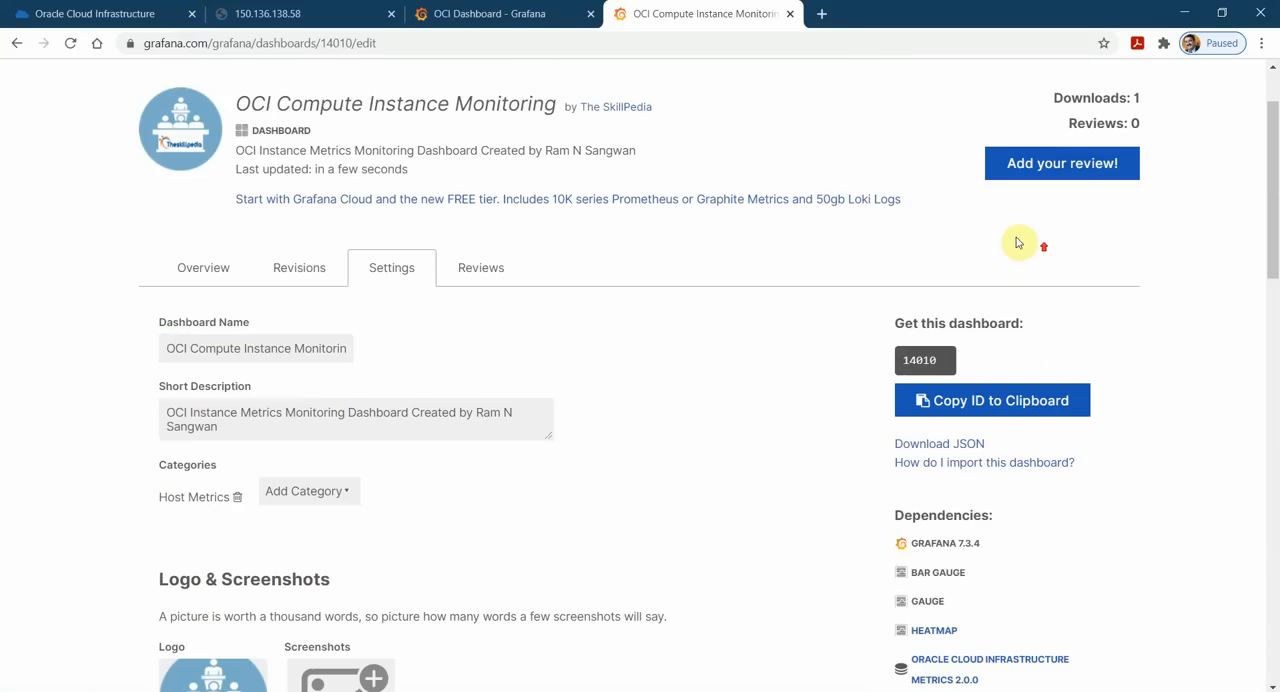
pyautogui.click(944, 446)
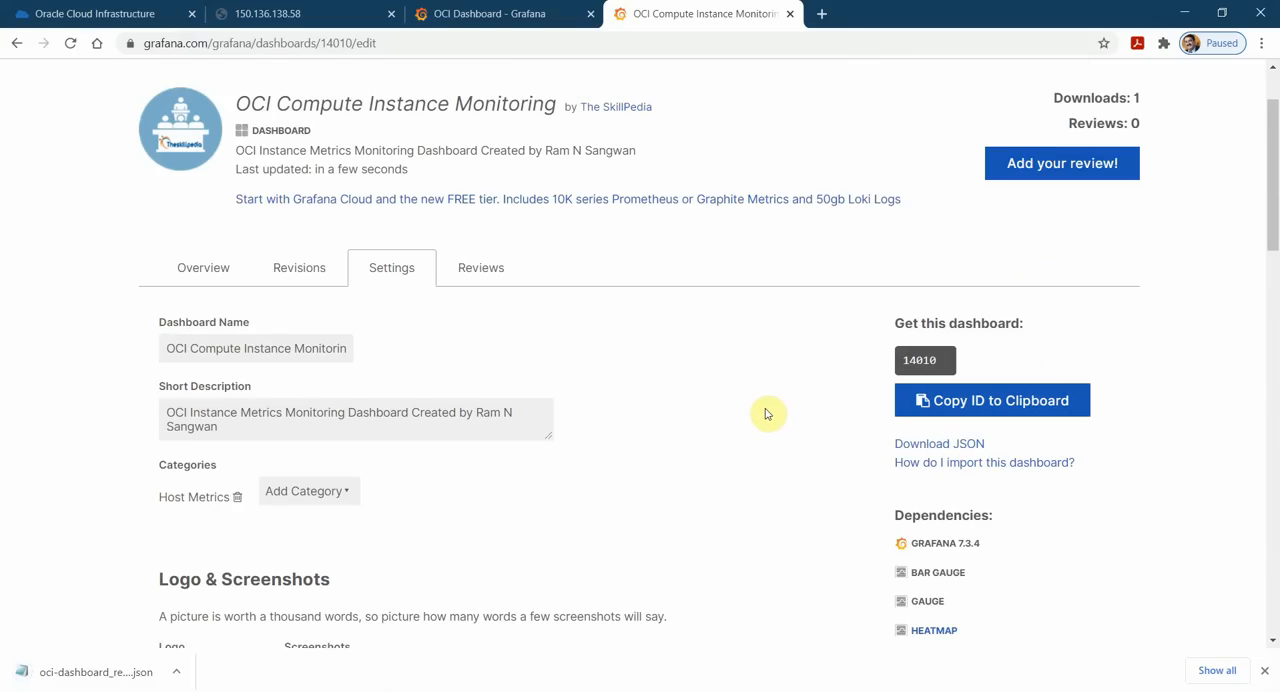
pyautogui.scroll(1, 760, 400)
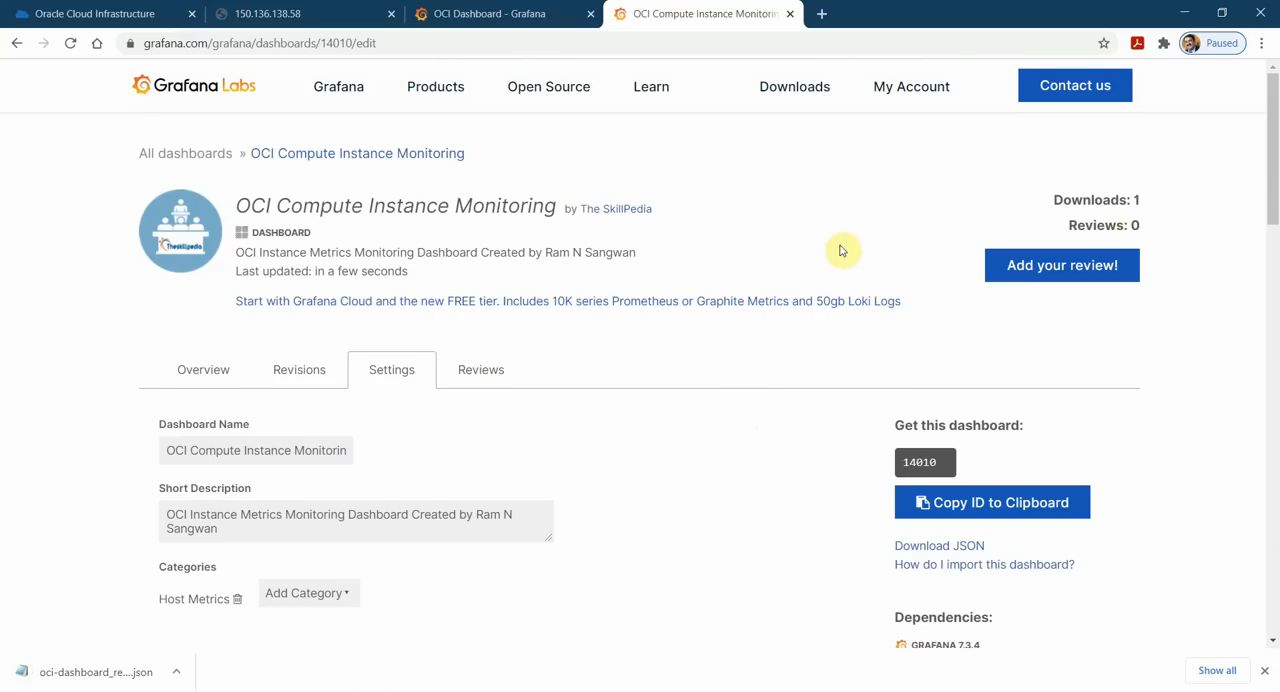
# View the list of dashboards uploaded by The SkillPedia organization.
pyautogui.click(585, 209)
pyautogui.scroll(-3, 703, 277)
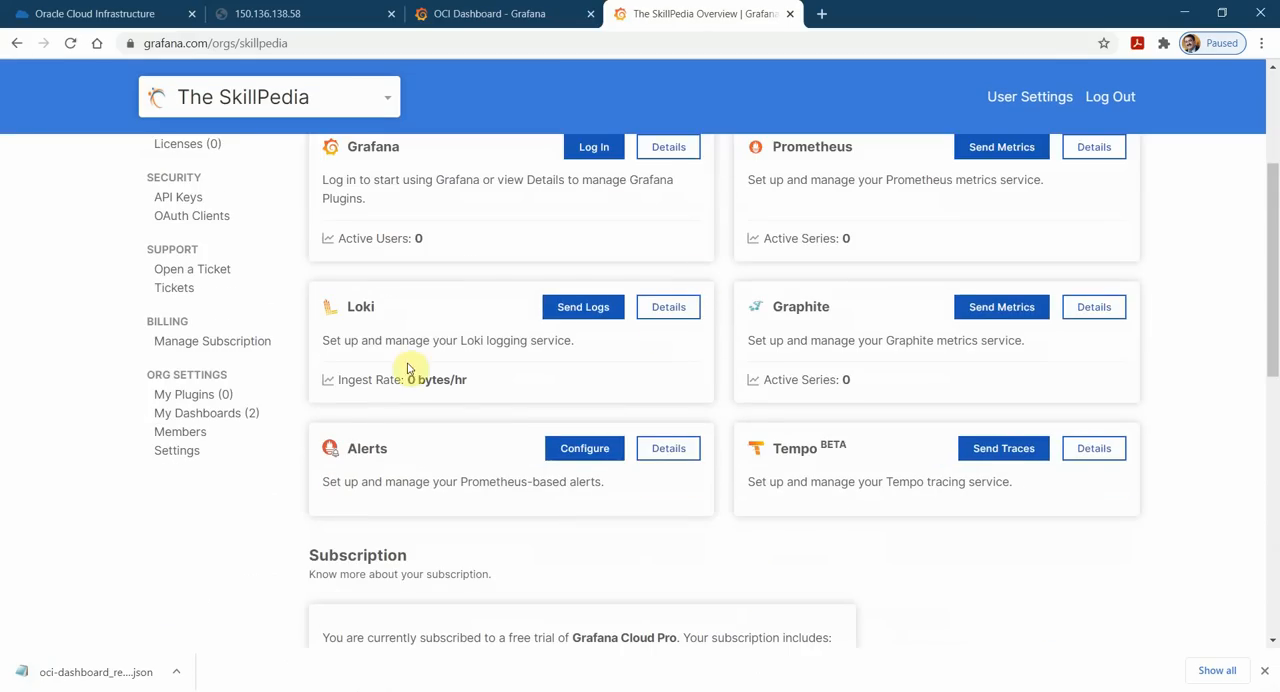
pyautogui.scroll(-3, 400, 370)
pyautogui.scroll(3, 210, 392)
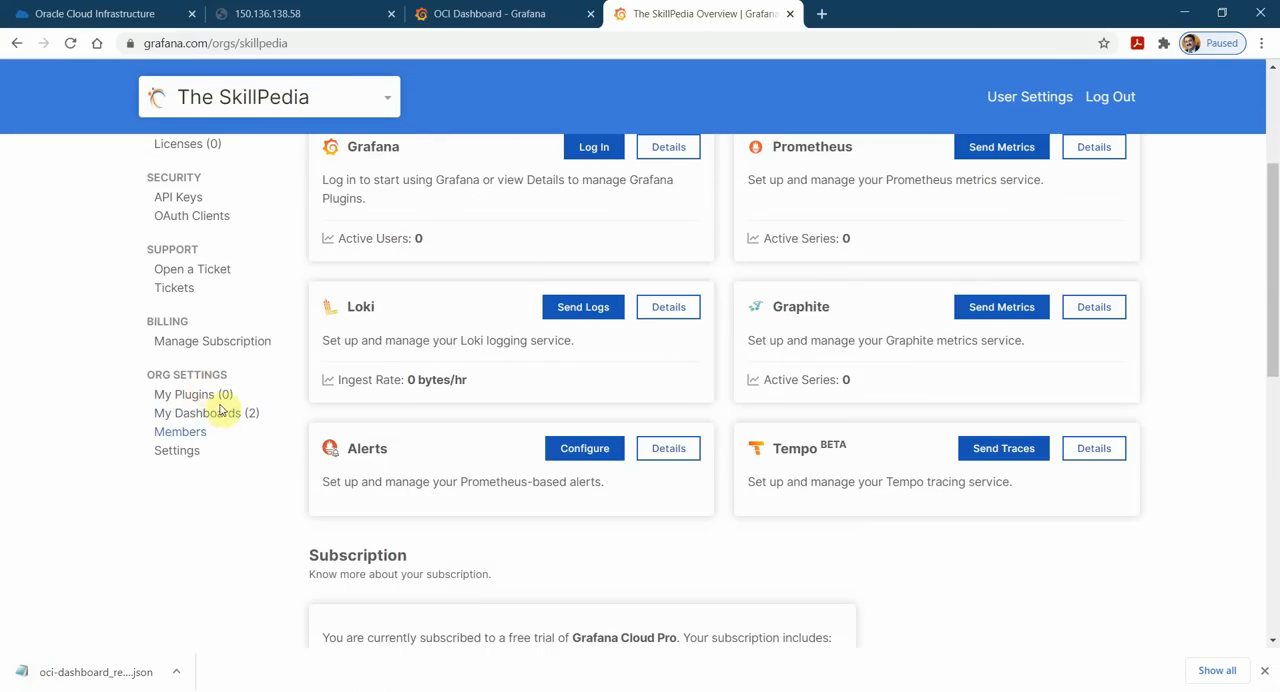
pyautogui.click(214, 414)
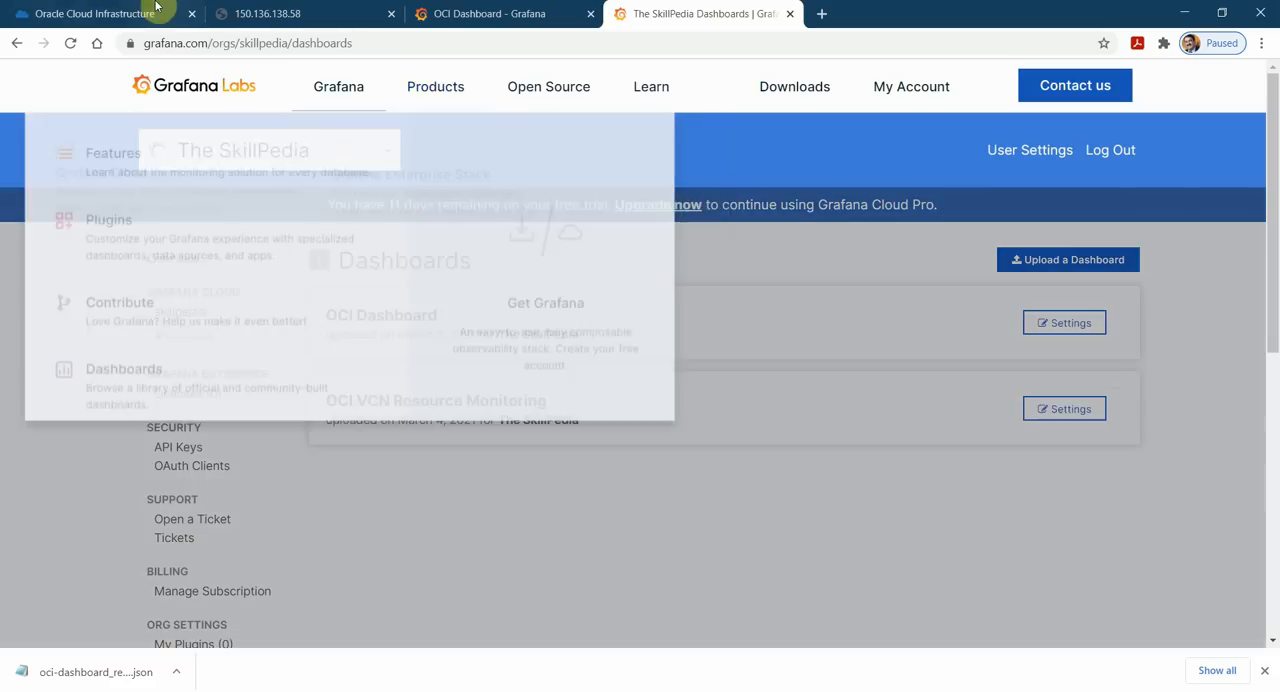
# Switch to the Oracle Cloud console and show the iSCSI Commands & Information for the block volume's attachment to instance2.
pyautogui.click(94, 13)
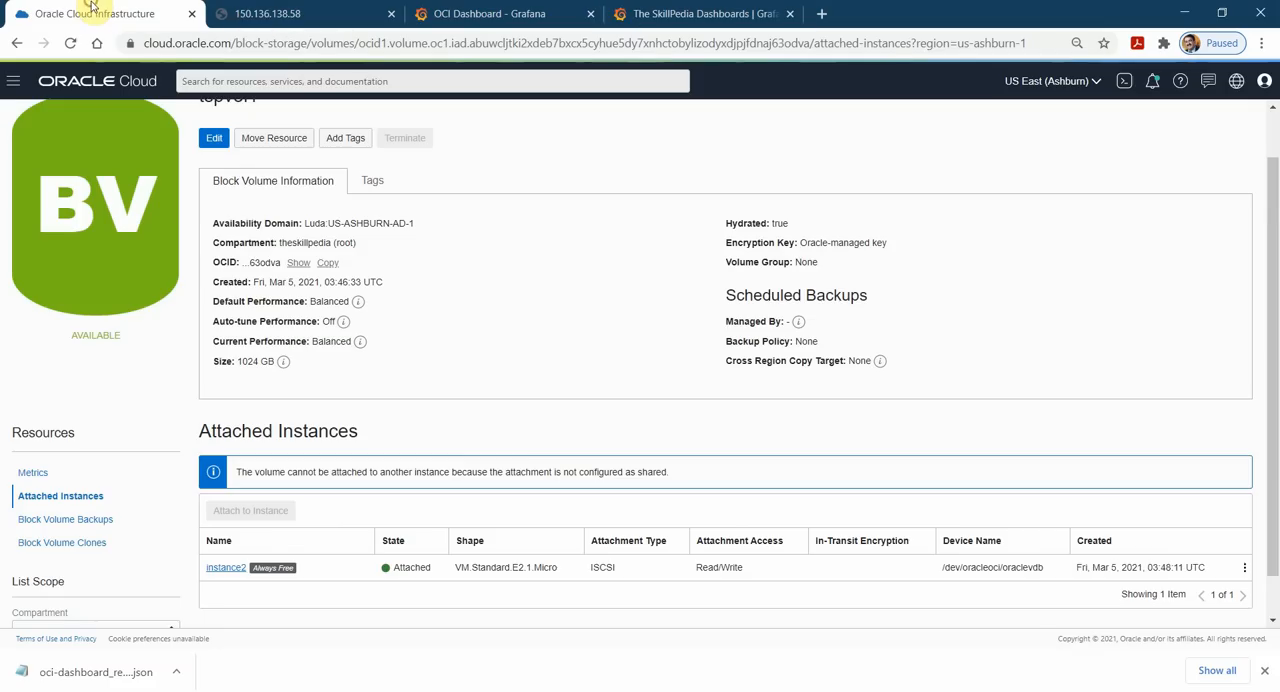
pyautogui.scroll(-1, 530, 425)
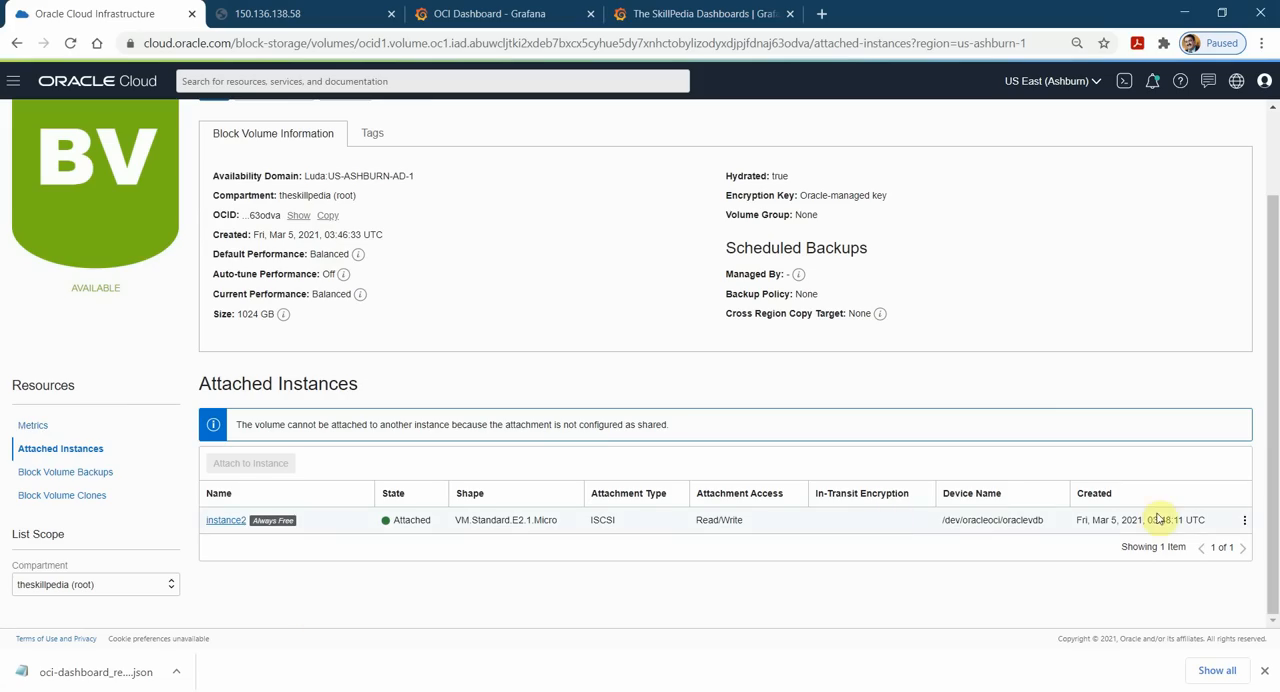
pyautogui.click(1244, 520)
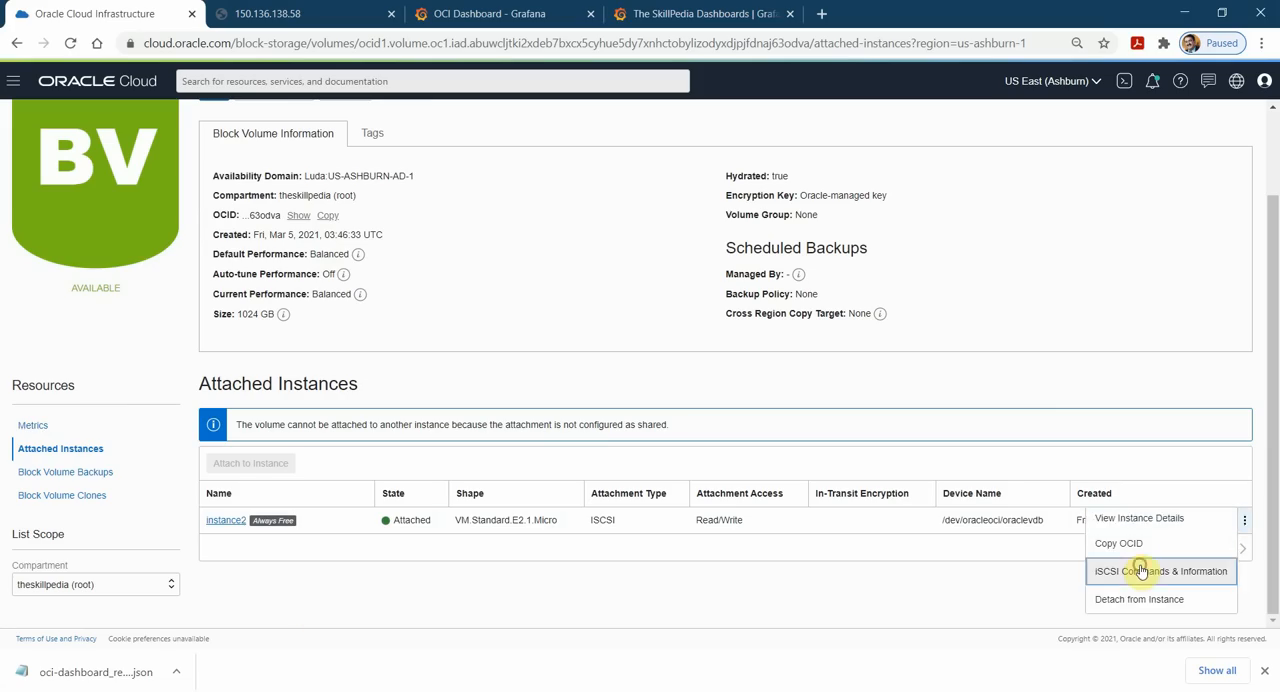
pyautogui.click(1140, 571)
# Try to run both iSCSI detach commands for the block volume in the instance2 terminal.
pyautogui.click(349, 307)
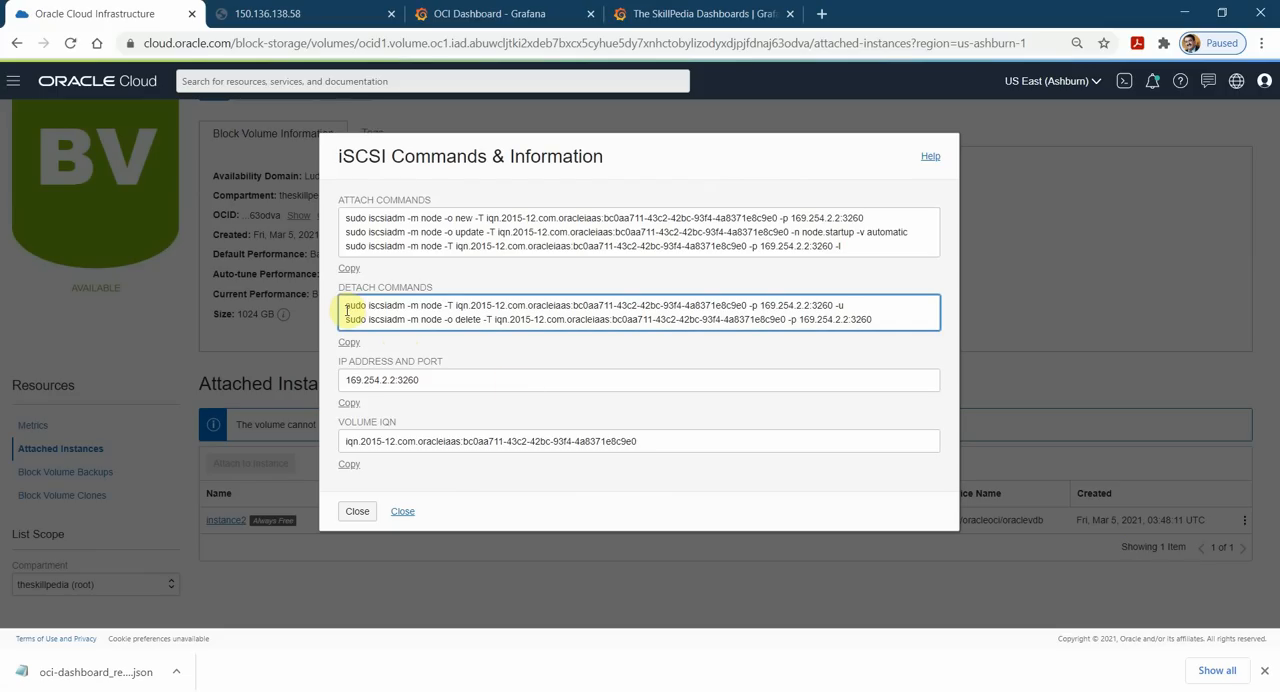
pyautogui.moveTo(349, 310); pyautogui.dragTo(892, 326)
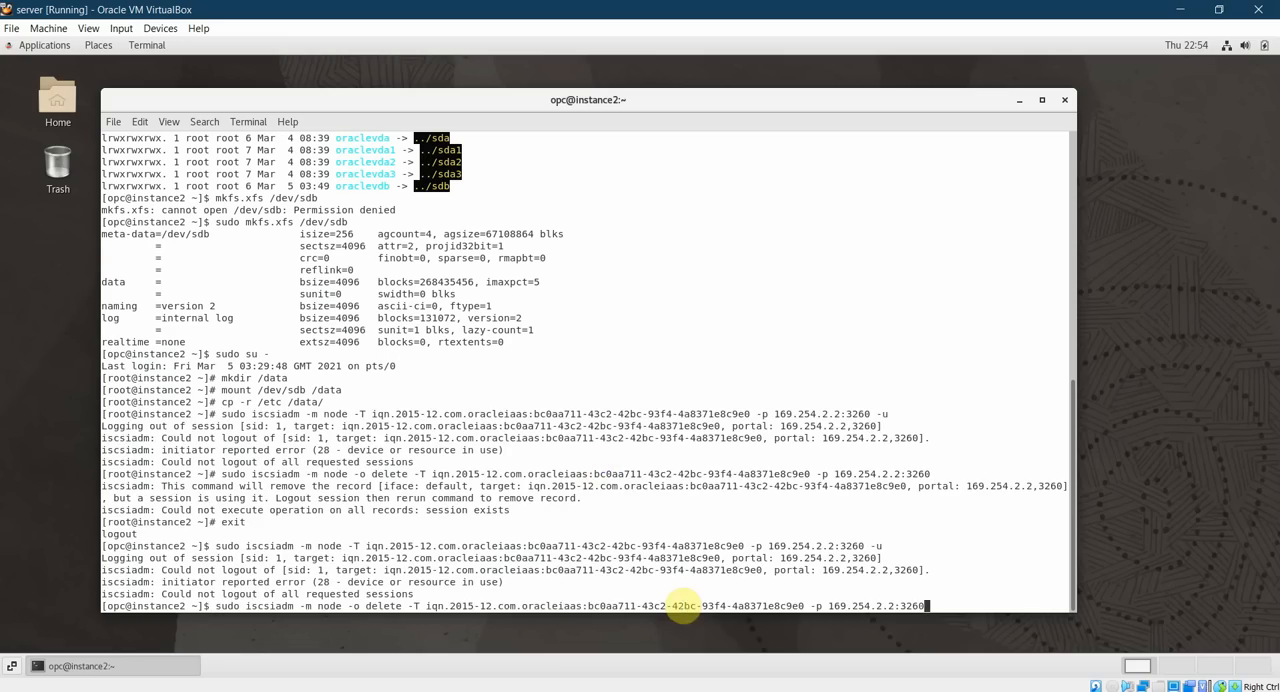
pyautogui.press('Return')
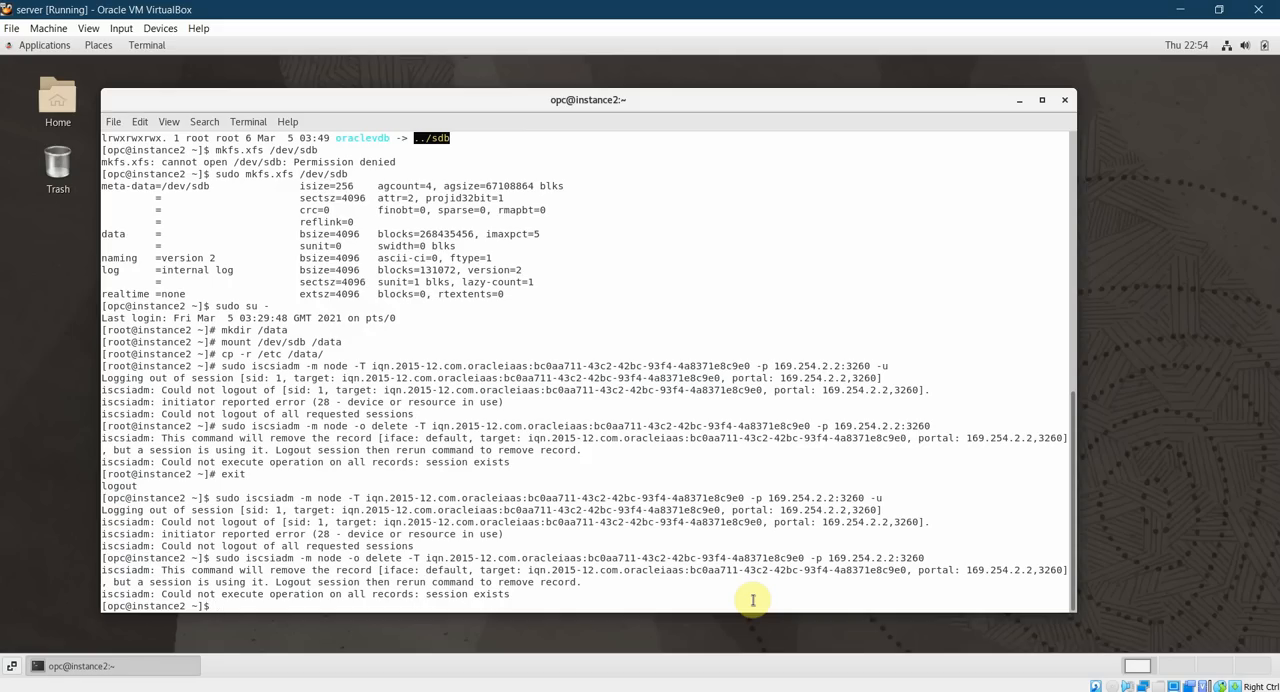
# Switch to the root user with sudo su - and unmount the block volume with umount /data.
pyautogui.press('Up')
pyautogui.press('Up')
pyautogui.press('Down')
pyautogui.press('Down')
pyautogui.press('Return')
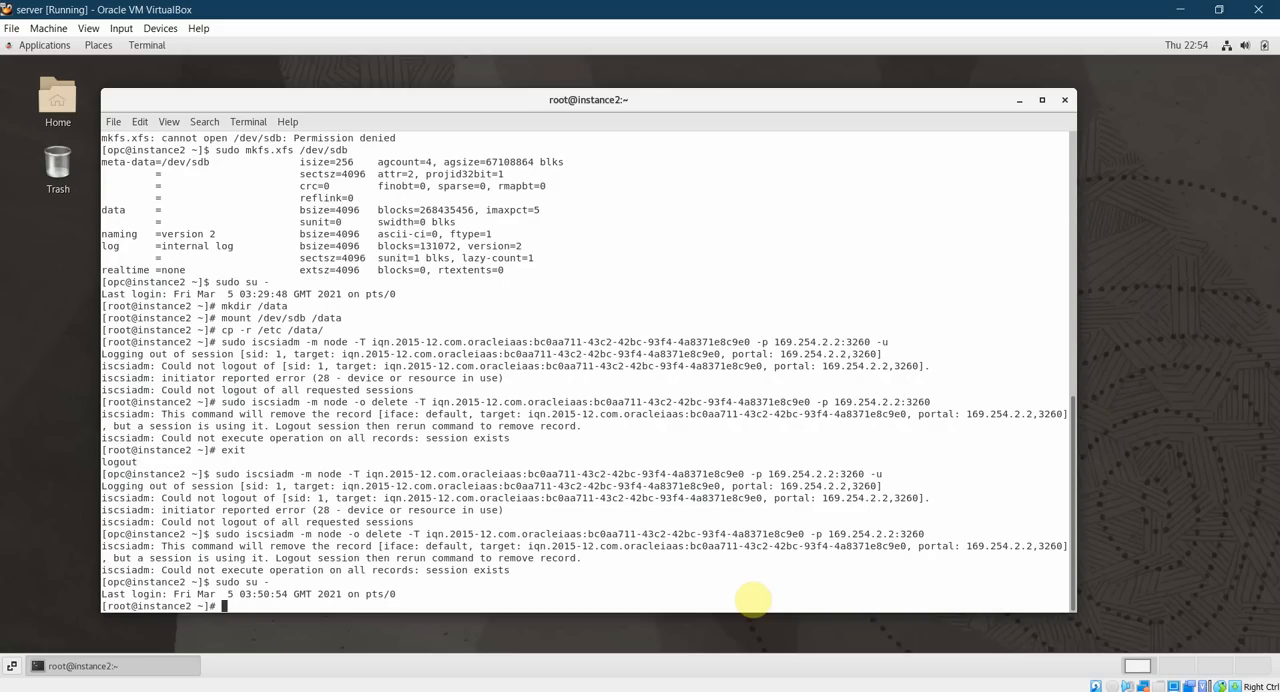
pyautogui.press('Up')
pyautogui.press('Up')
pyautogui.press('Up')
pyautogui.press('Up')
pyautogui.press('Return')
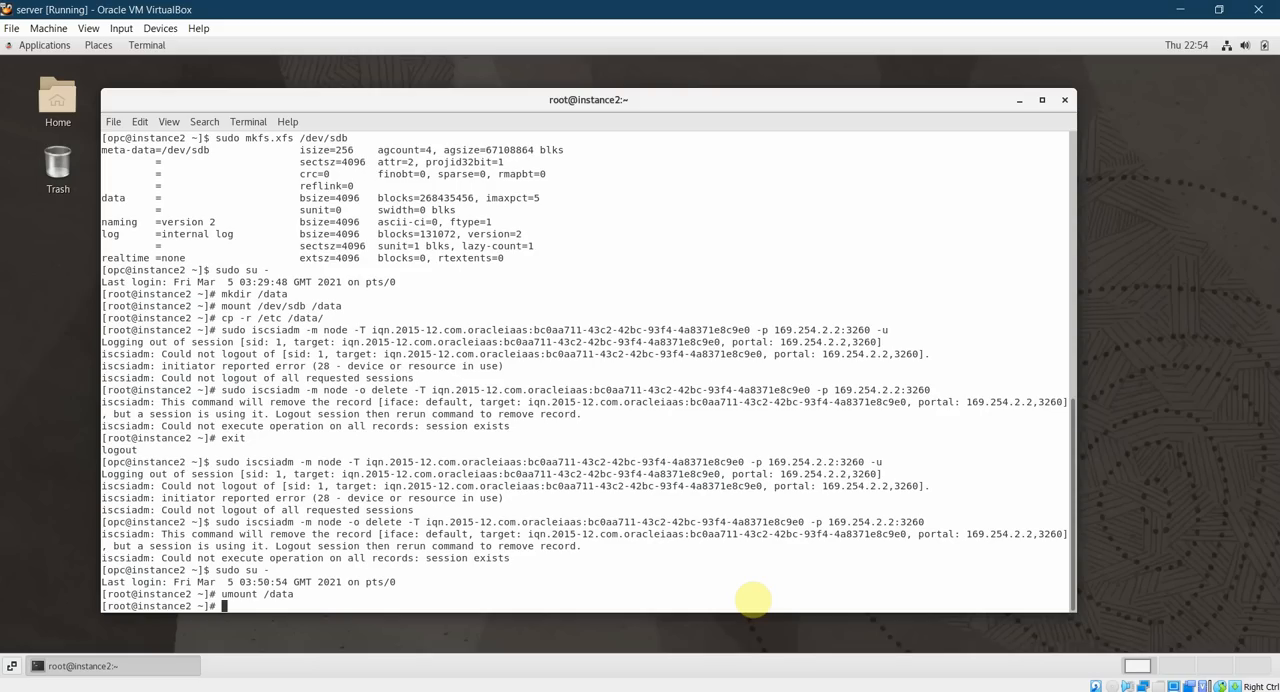
pyautogui.press('Up')
pyautogui.press('Up')
pyautogui.press('Up')
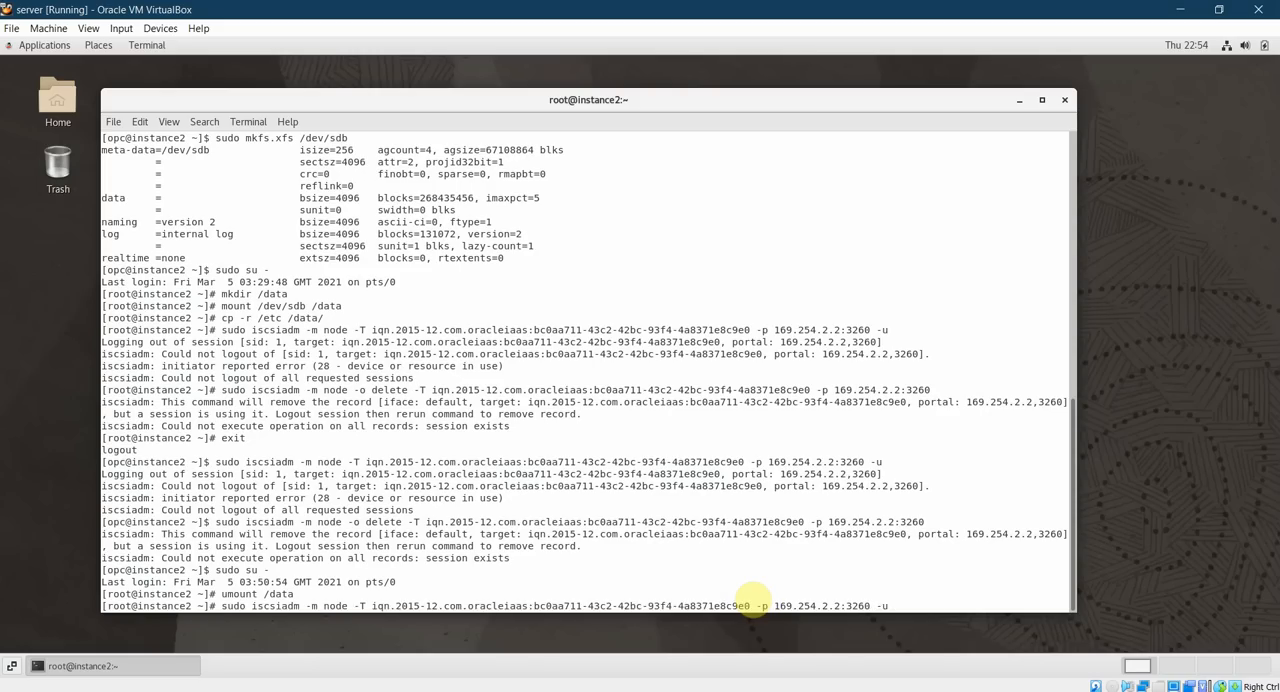
pyautogui.press('Down')
pyautogui.press('Down')
pyautogui.press('Down')
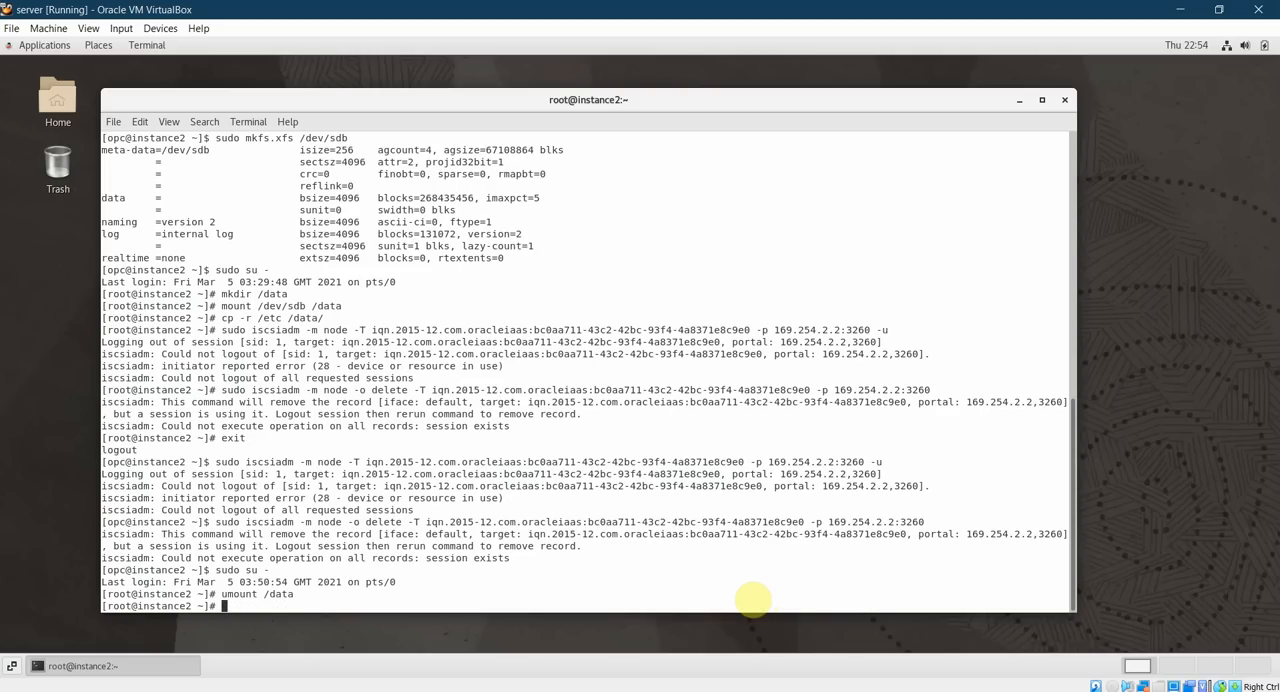
# Copy the first iSCSI detach command, the iscsiadm logout ending in -u, and run it in the instance2 terminal.
pyautogui.click(204, 690)
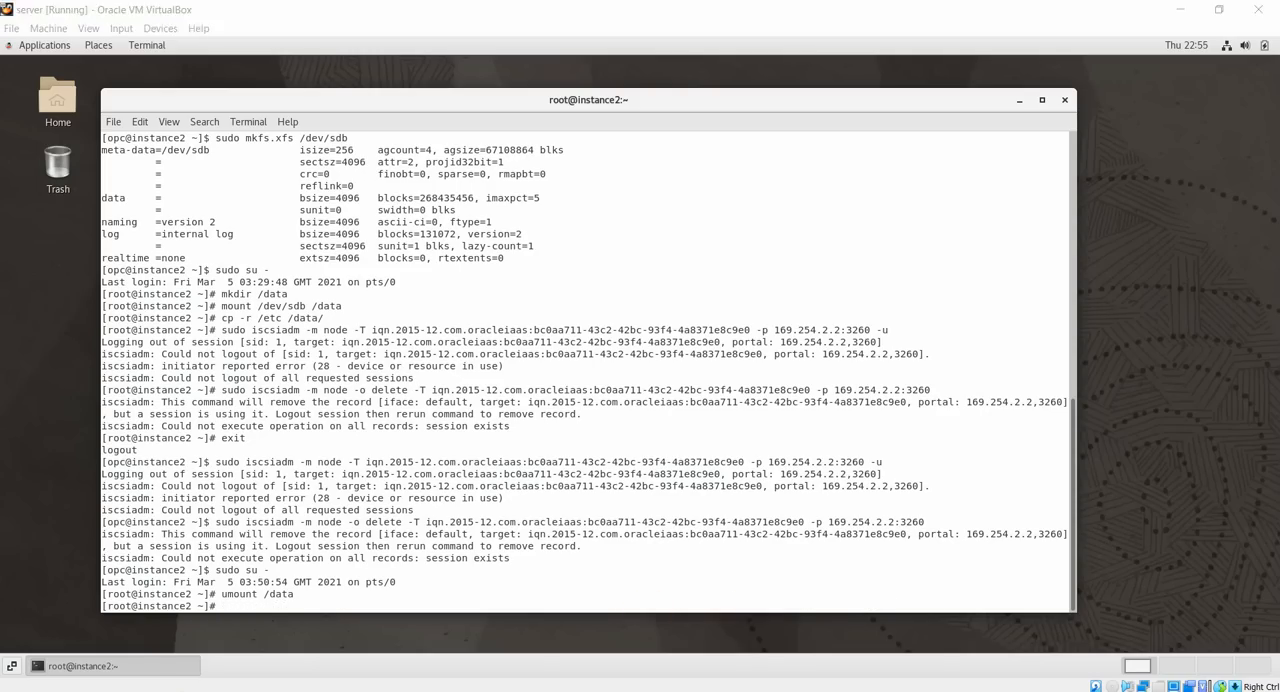
pyautogui.click(437, 314)
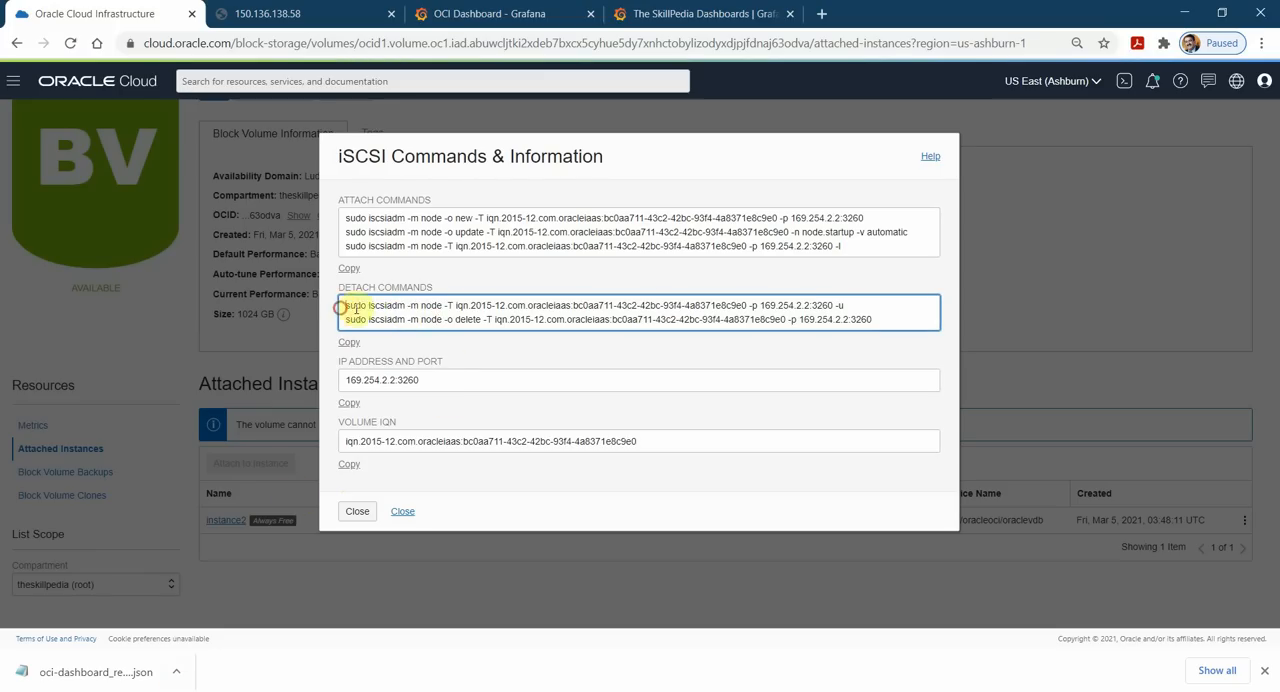
pyautogui.moveTo(343, 307); pyautogui.dragTo(872, 296)
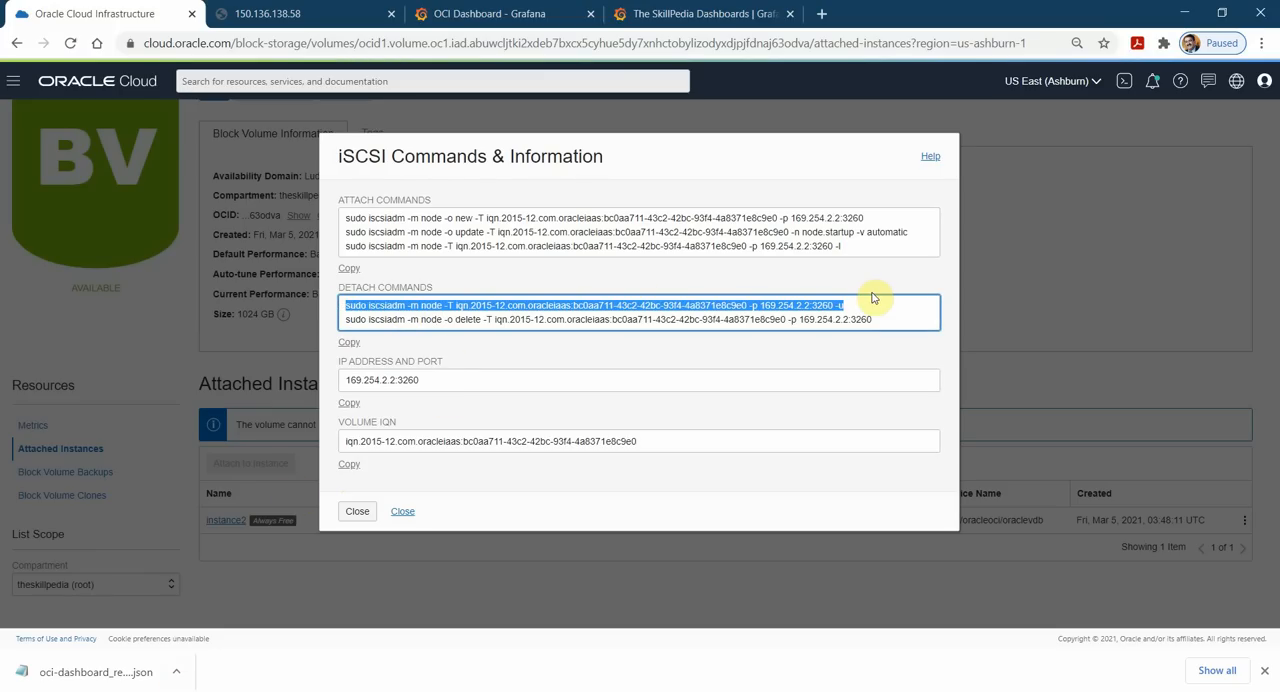
pyautogui.click(250, 690)
pyautogui.rightClick(251, 603)
pyautogui.click(288, 495)
pyautogui.press('Return')
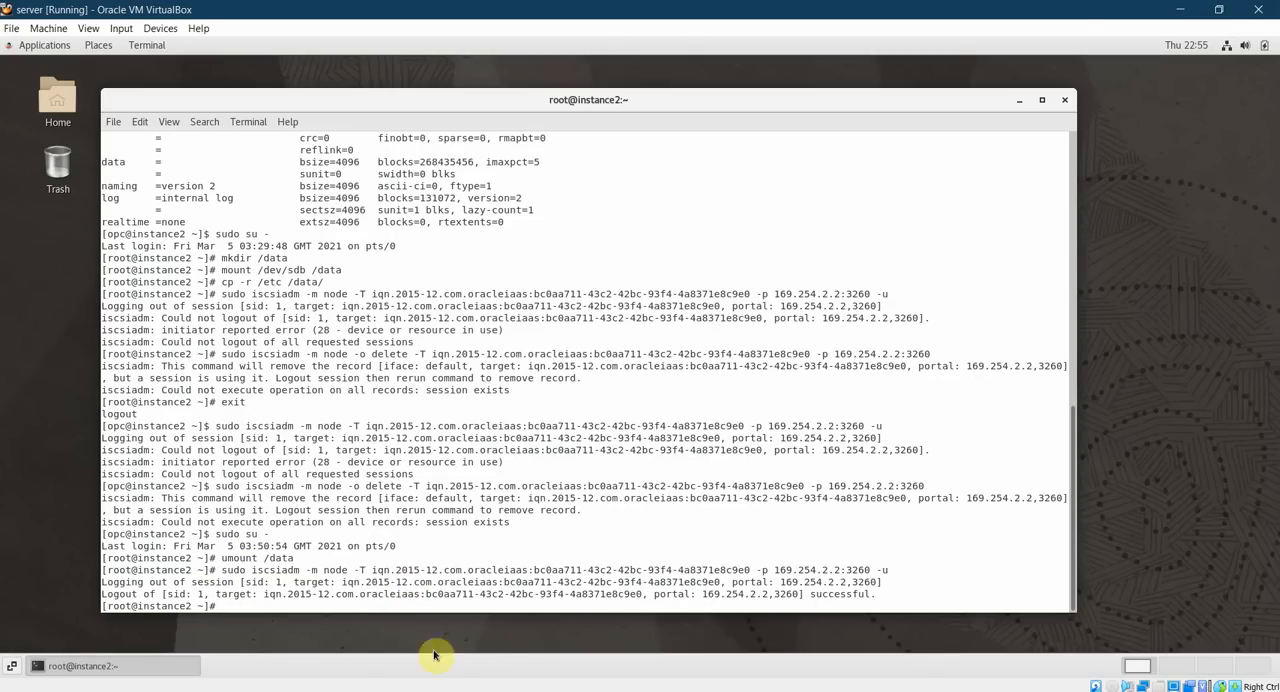
# Copy the second iSCSI detach command, iscsiadm with -o delete, and run it in the instance2 terminal.
pyautogui.hotkey('alt', 'Tab')
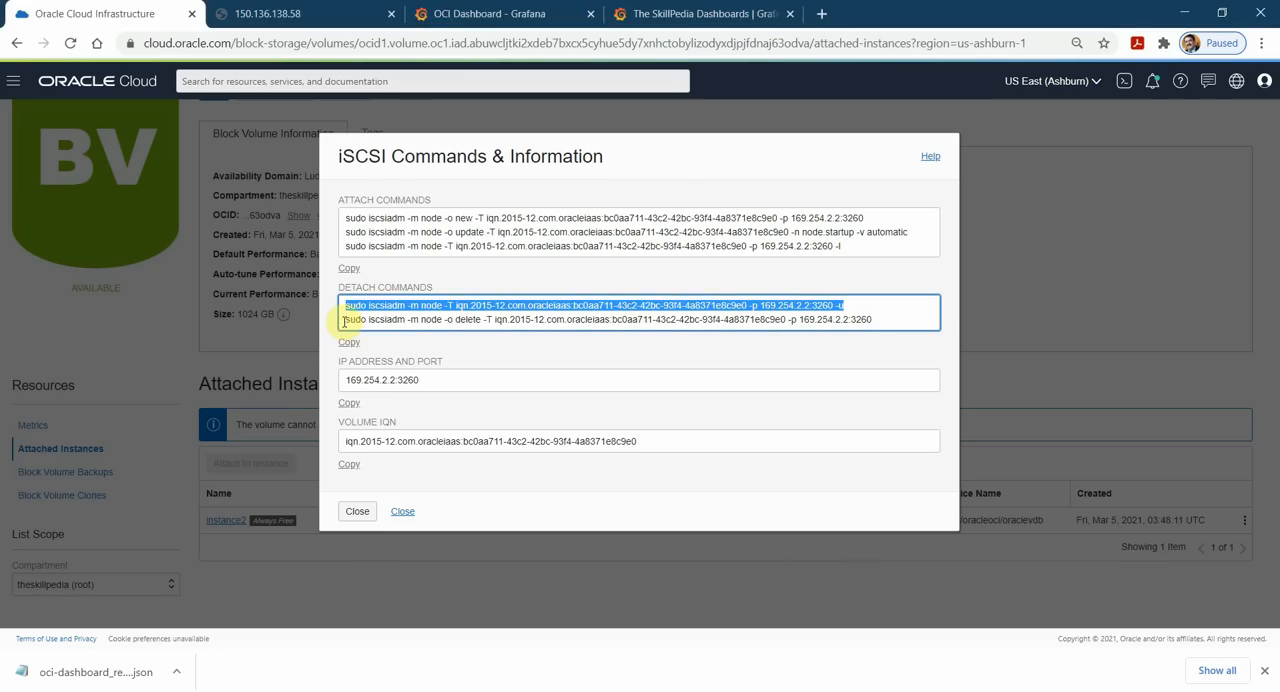
pyautogui.moveTo(344, 320); pyautogui.dragTo(875, 322)
pyautogui.hotkey('alt', 'Tab')
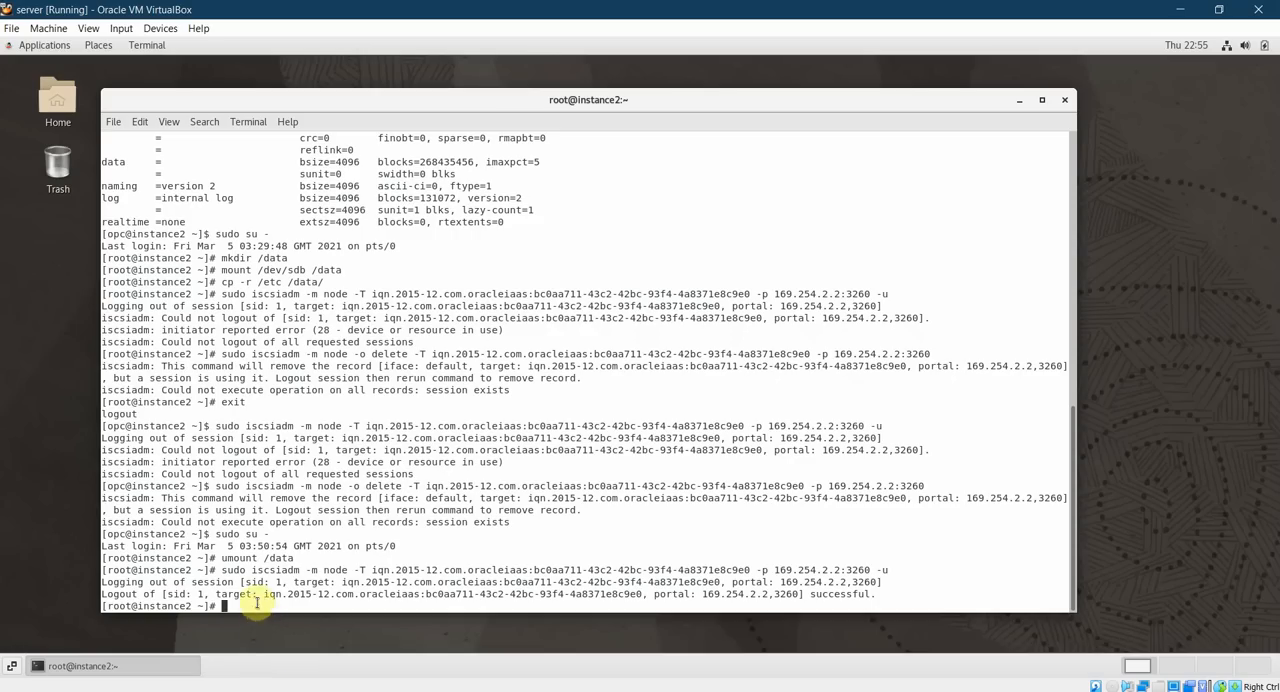
pyautogui.rightClick(256, 602)
pyautogui.click(300, 506)
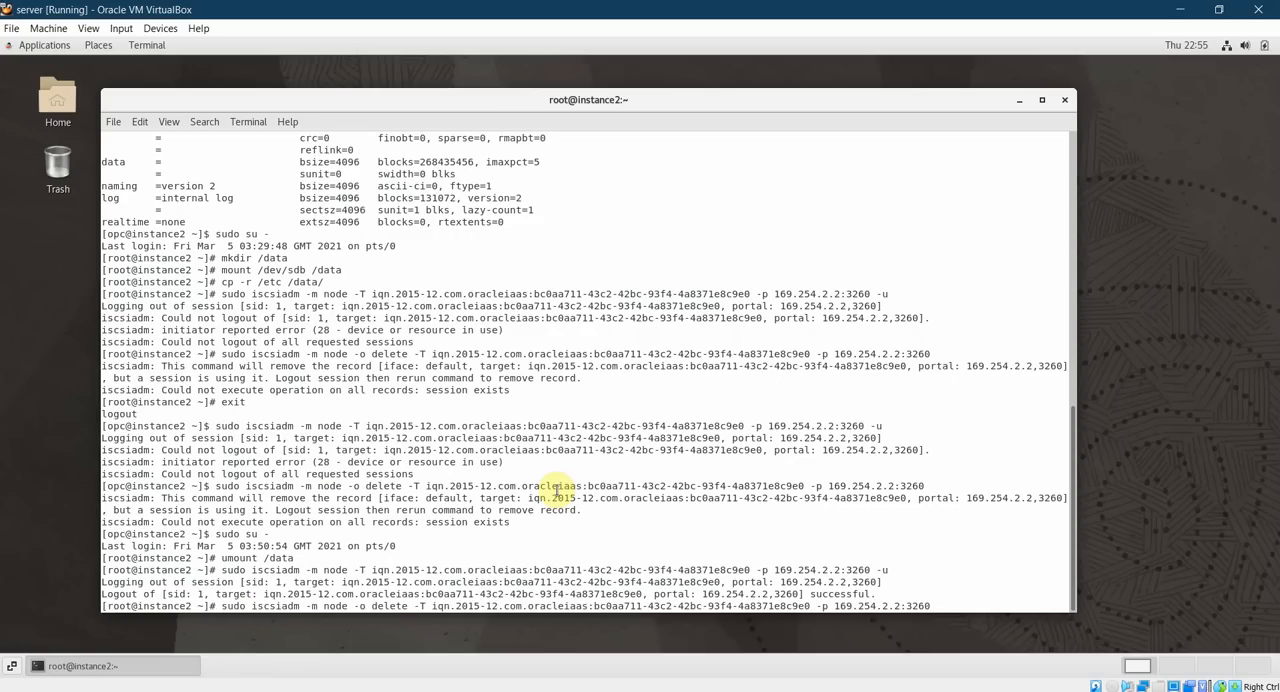
pyautogui.press('Return')
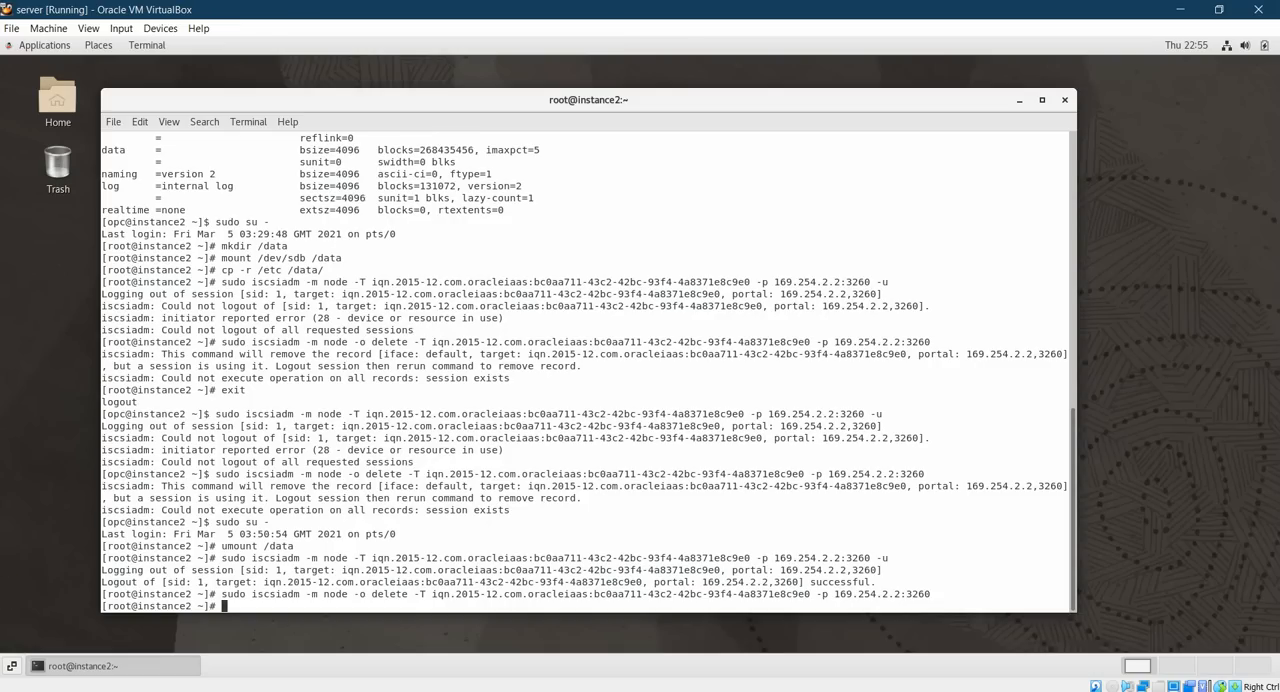
# Switch to the Oracle Cloud console in the browser and detach block volume tspvol1 from instance2, continuing through to the confirmed detachment.
pyautogui.hotkey('alt', 'Tab')
pyautogui.click(360, 514)
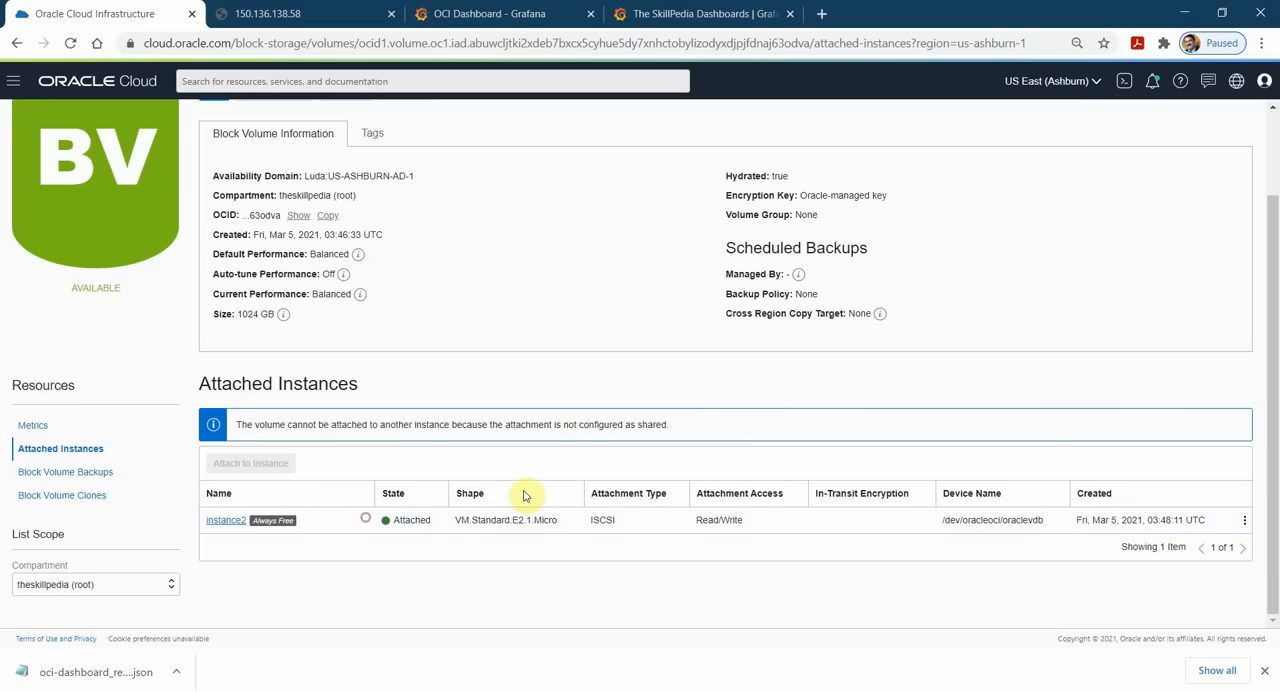
pyautogui.click(1245, 521)
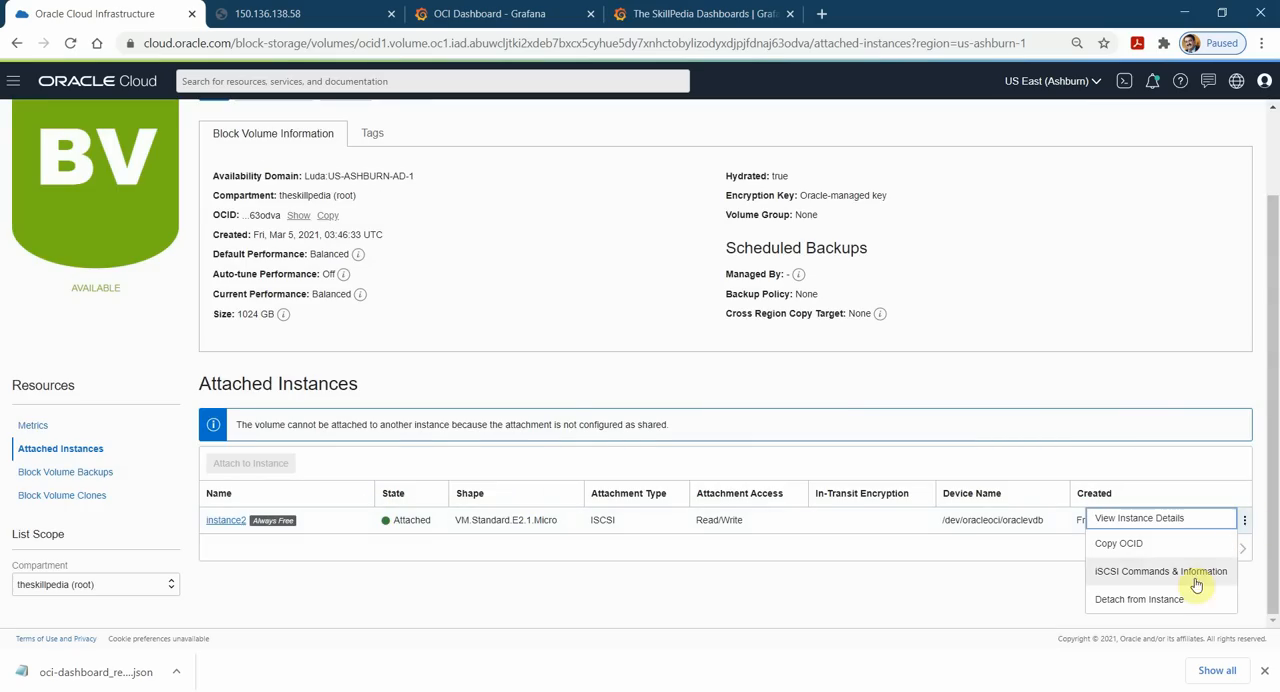
pyautogui.click(1163, 600)
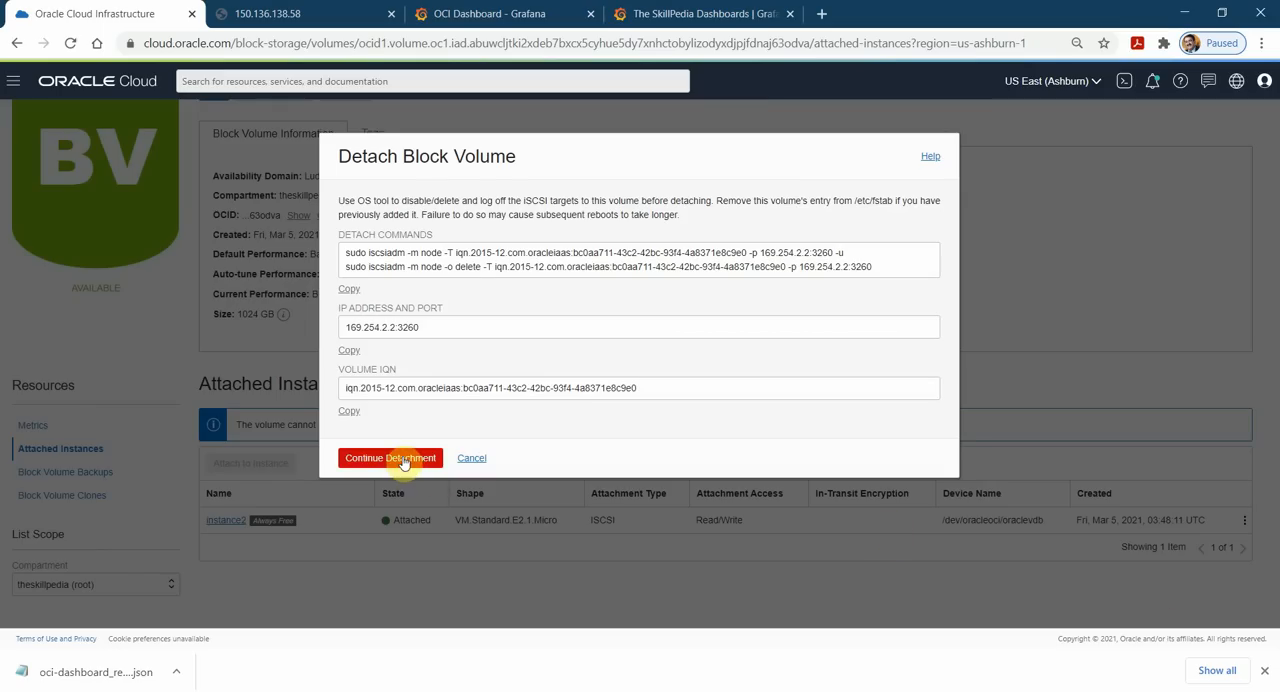
pyautogui.click(404, 460)
pyautogui.click(358, 260)
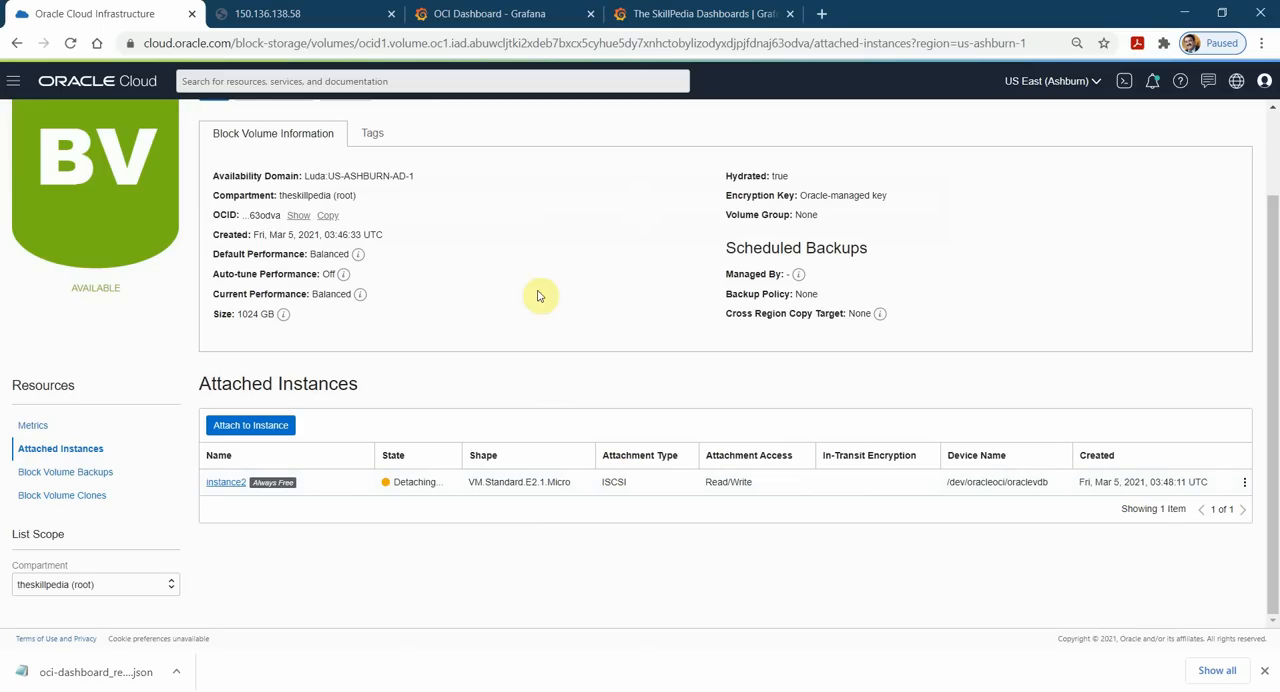
pyautogui.scroll(1, 541, 265)
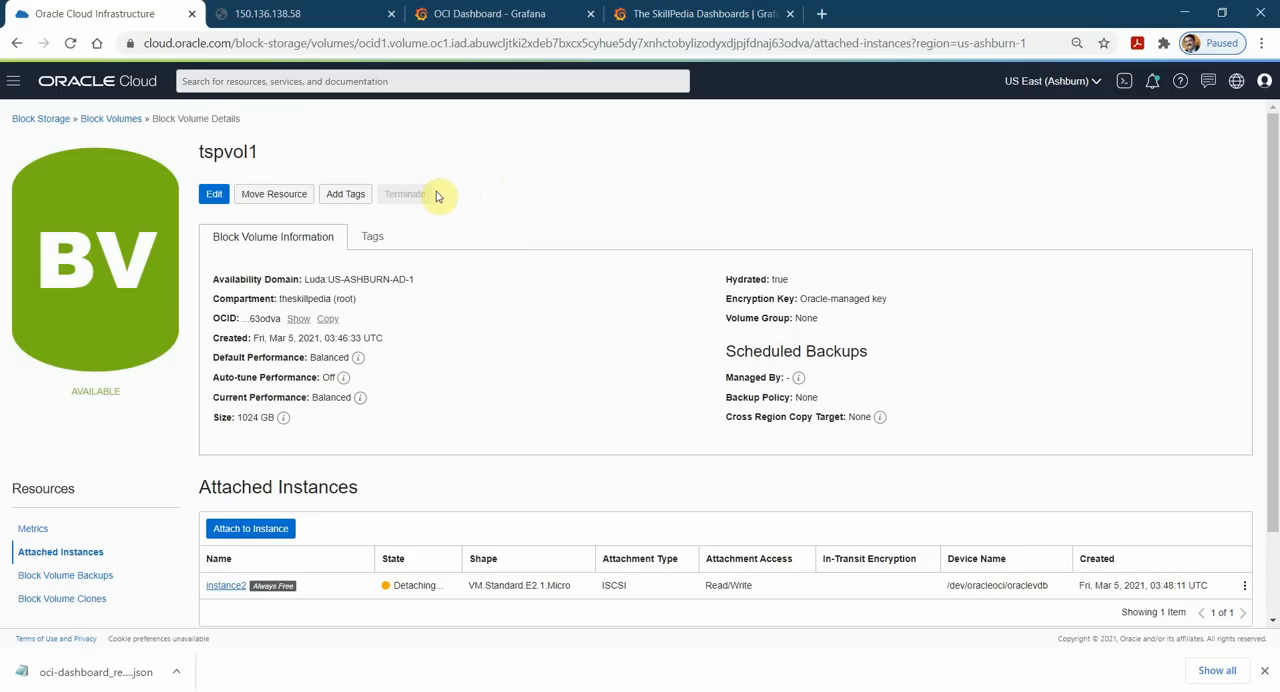
# Review the OCI Dashboard in Grafana, the demo website and the tspvol1 details, and return to the instance2 terminal.
pyautogui.click(434, 16)
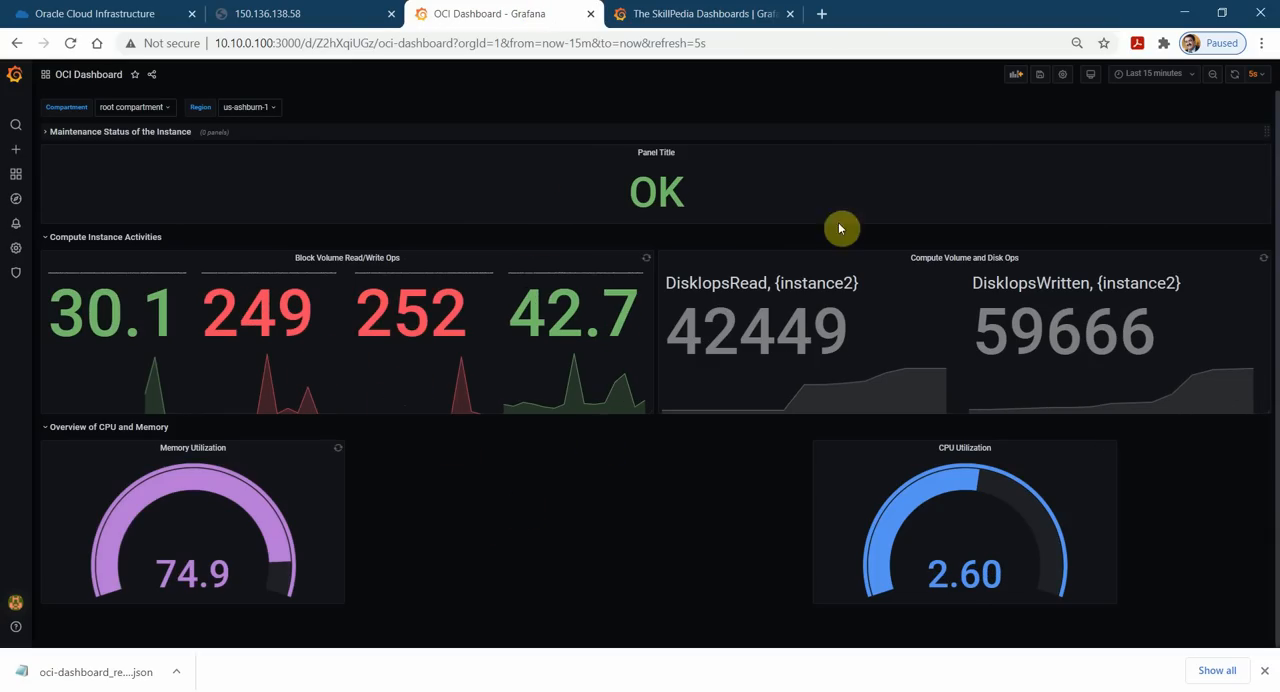
pyautogui.click(273, 12)
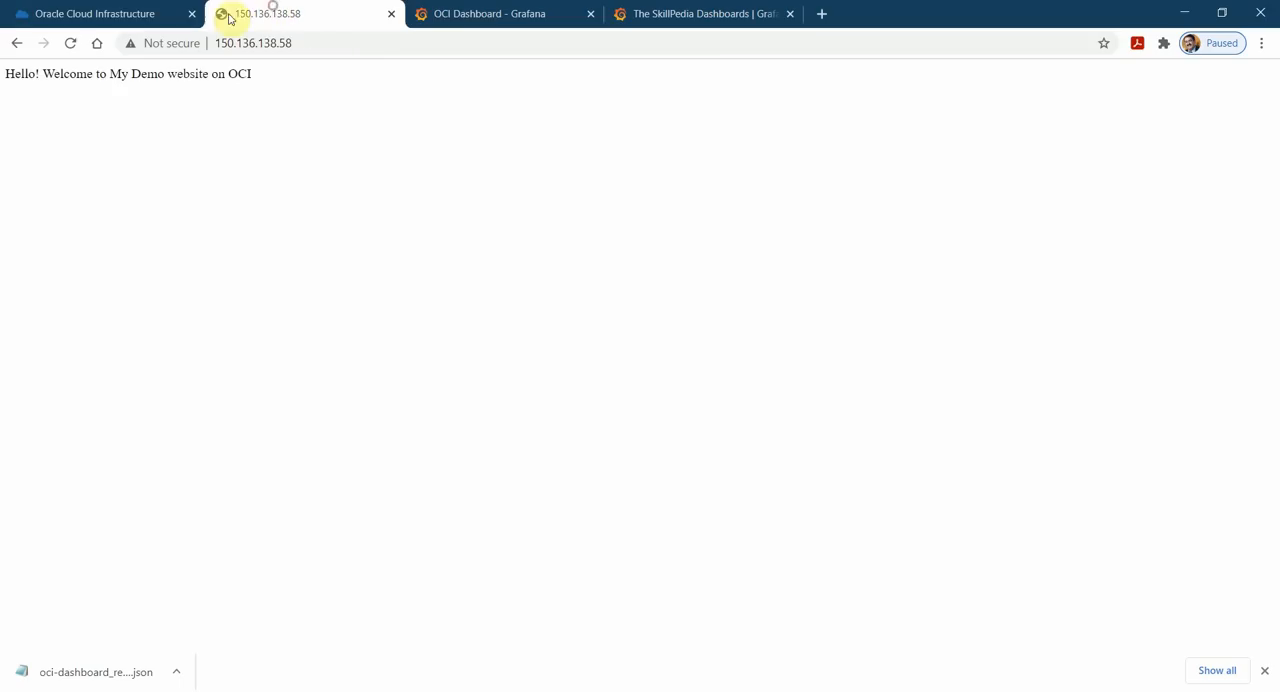
pyautogui.click(130, 12)
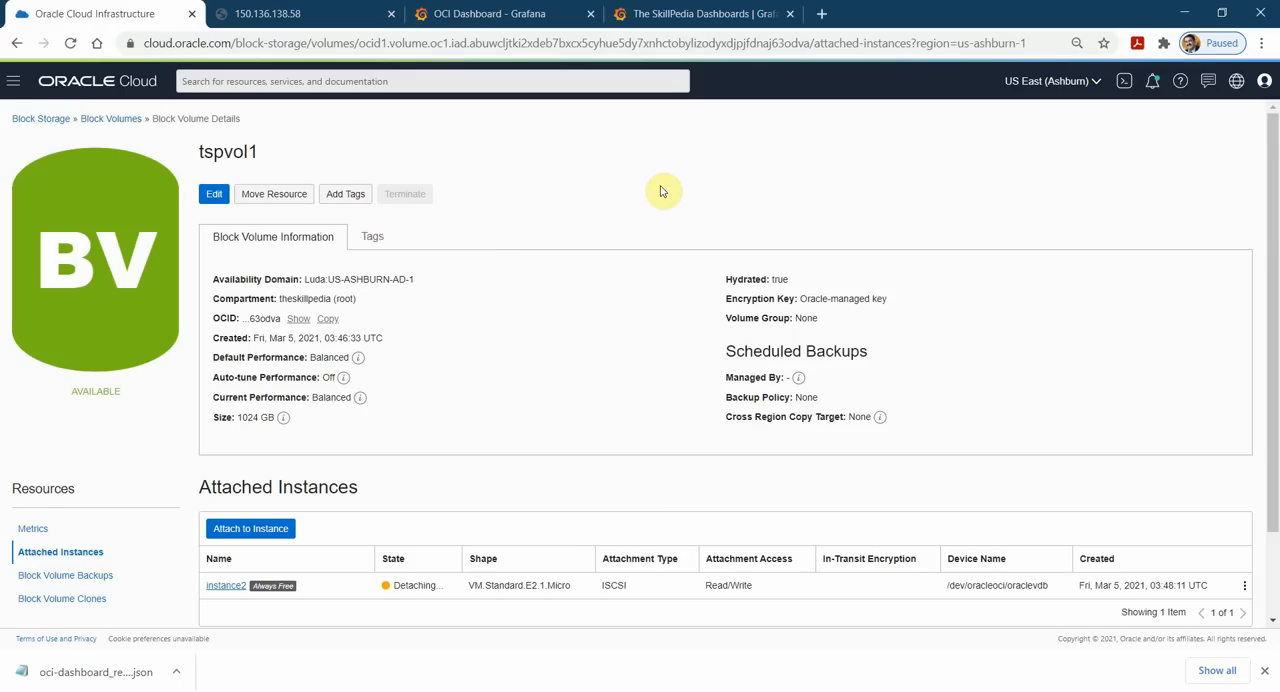
pyautogui.click(1178, 13)
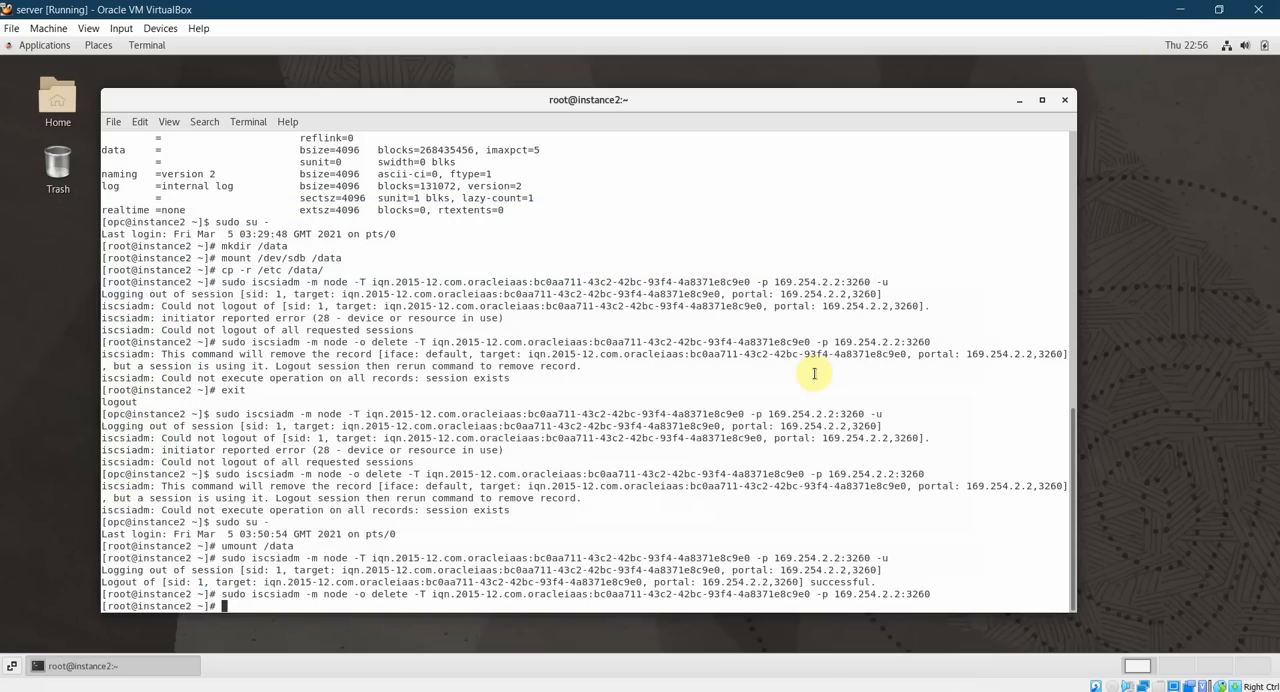